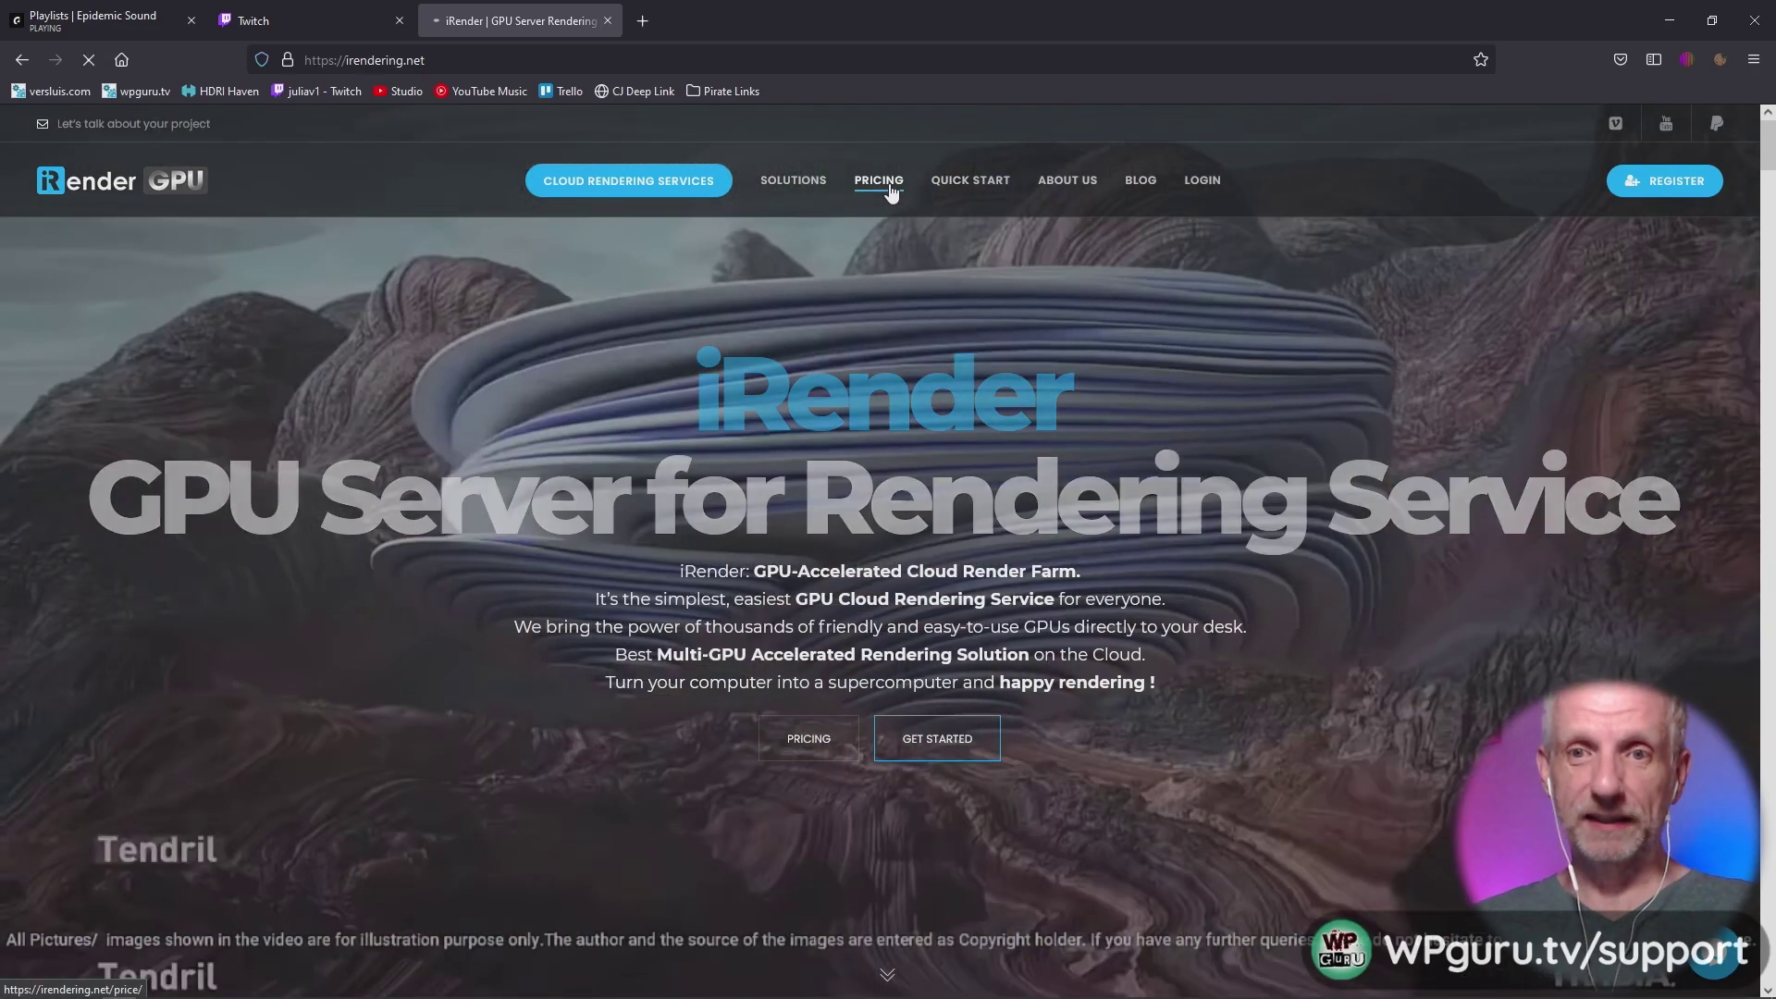
# Open iRender's pricing page and examine the hourly rates and specifications of the GPU and CPU server packages.
pyautogui.click(887, 183)
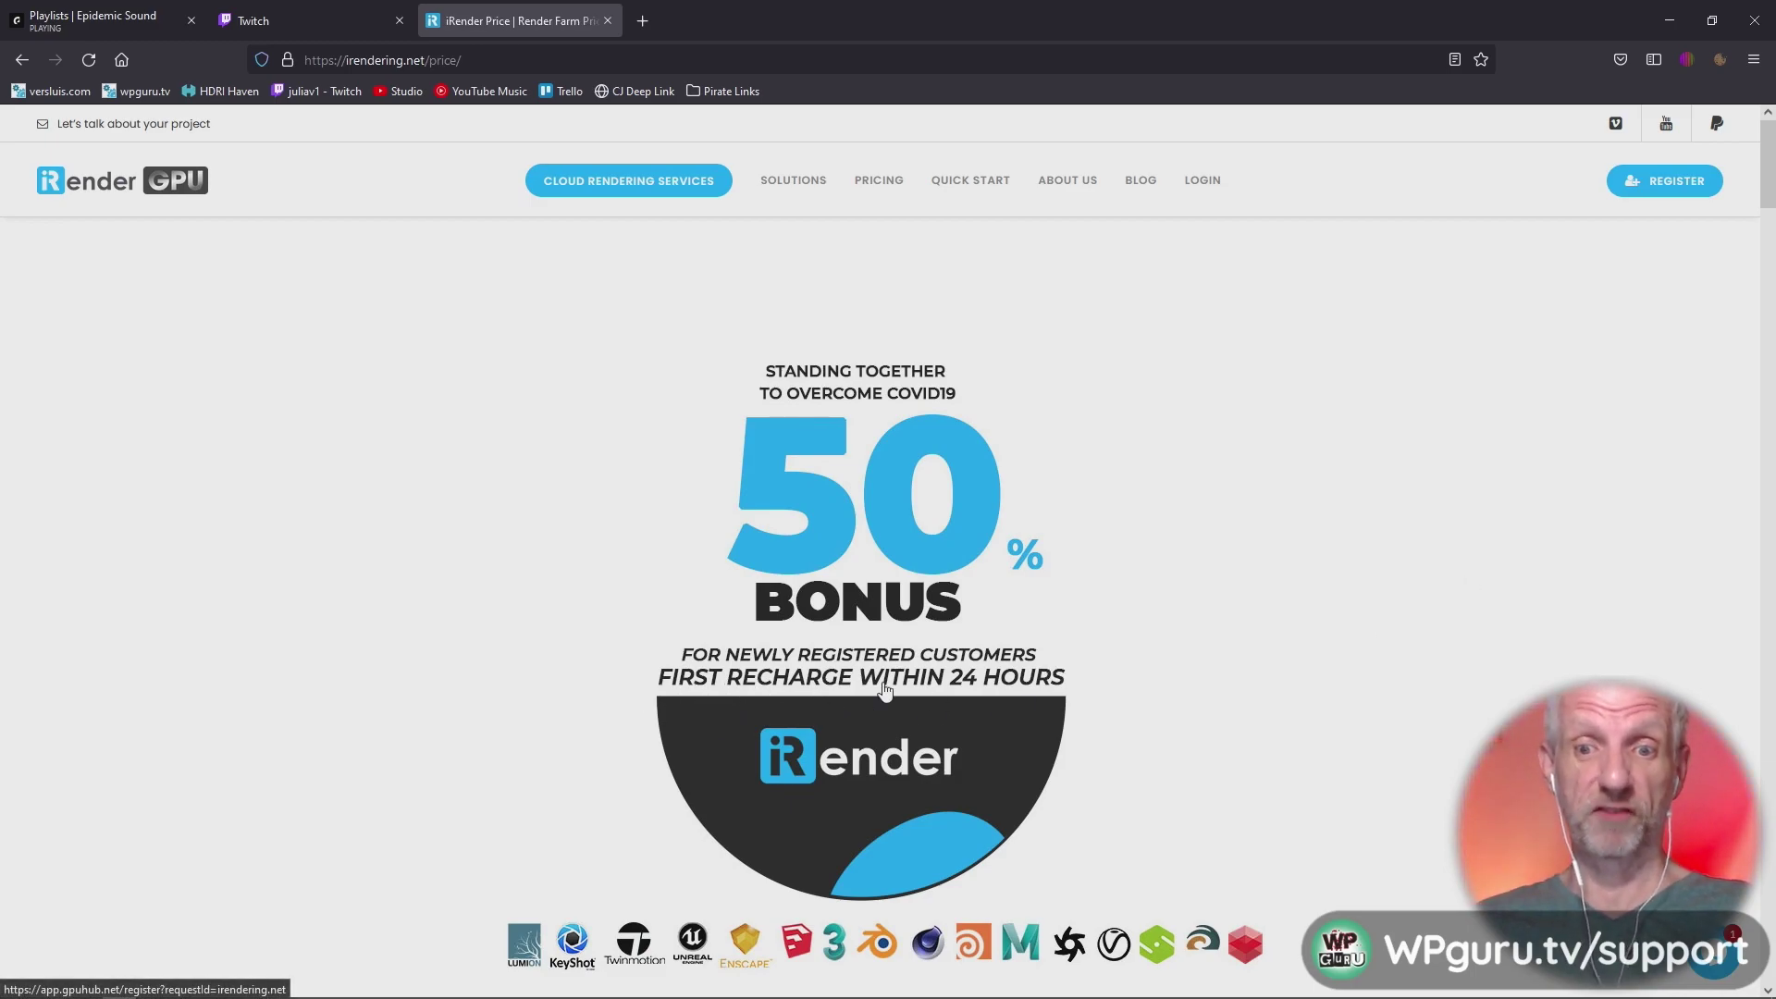
pyautogui.scroll(-8, 1203, 700)
pyautogui.scroll(-5, 1205, 700)
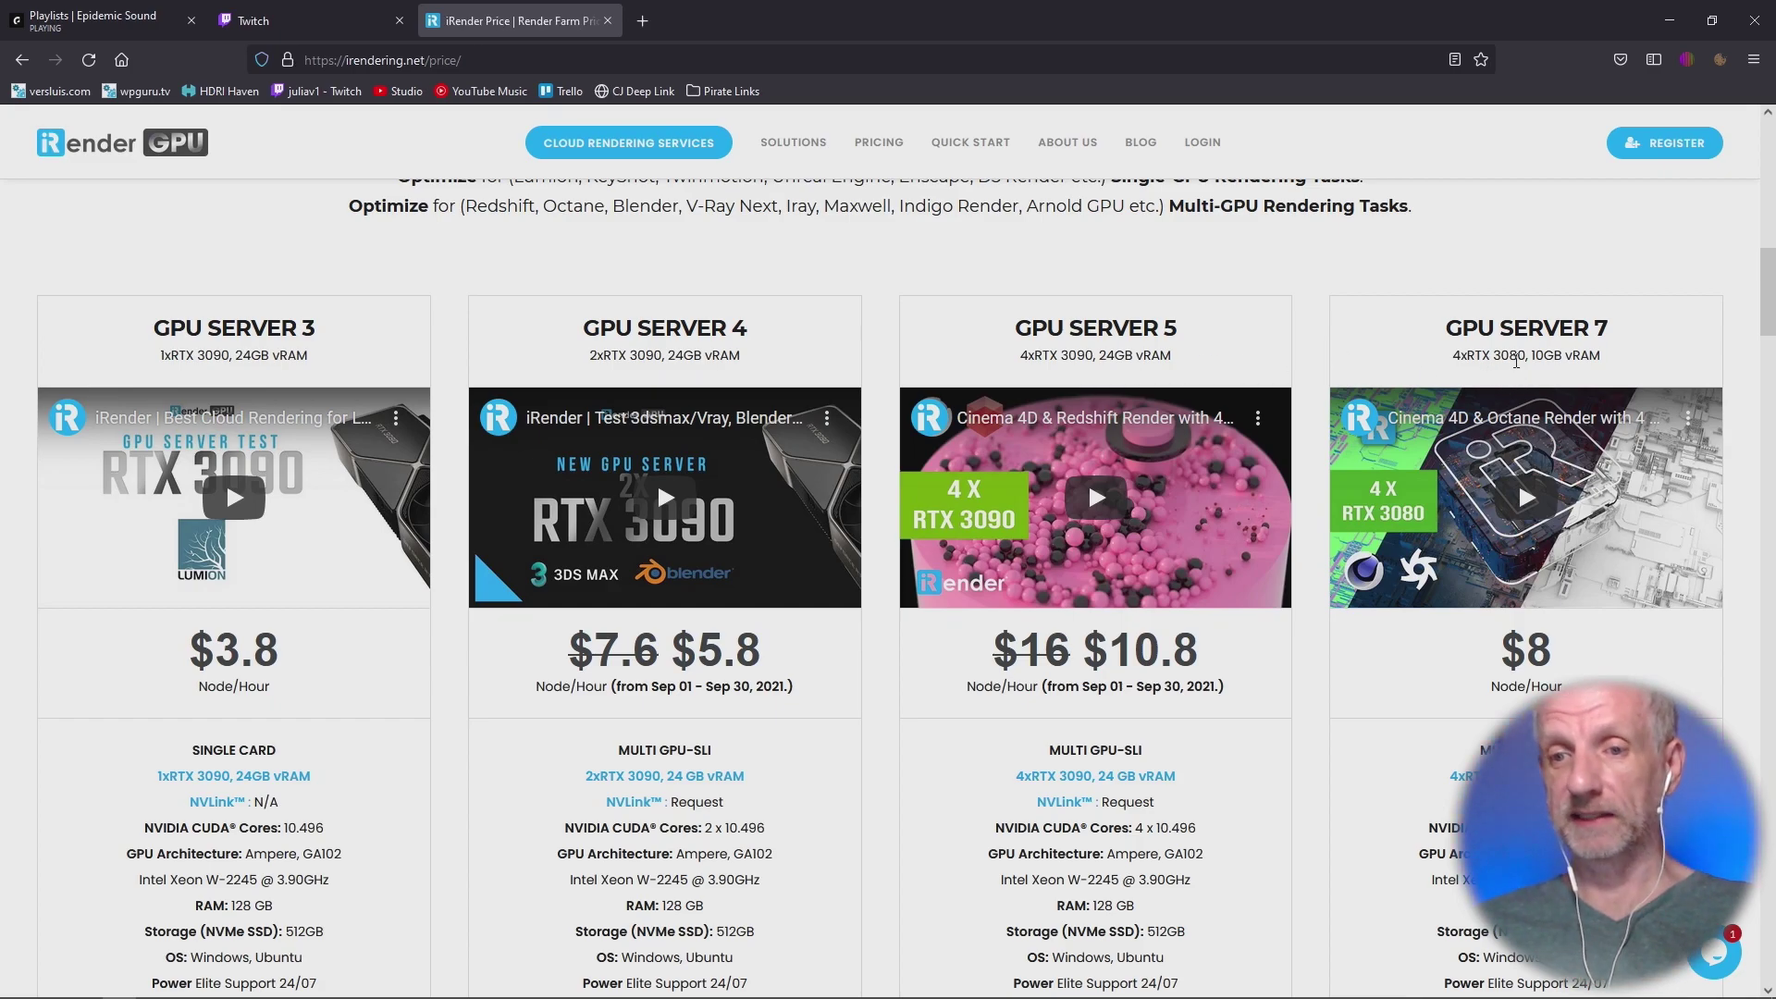
pyautogui.scroll(-7, 1516, 360)
pyautogui.scroll(-7, 1516, 361)
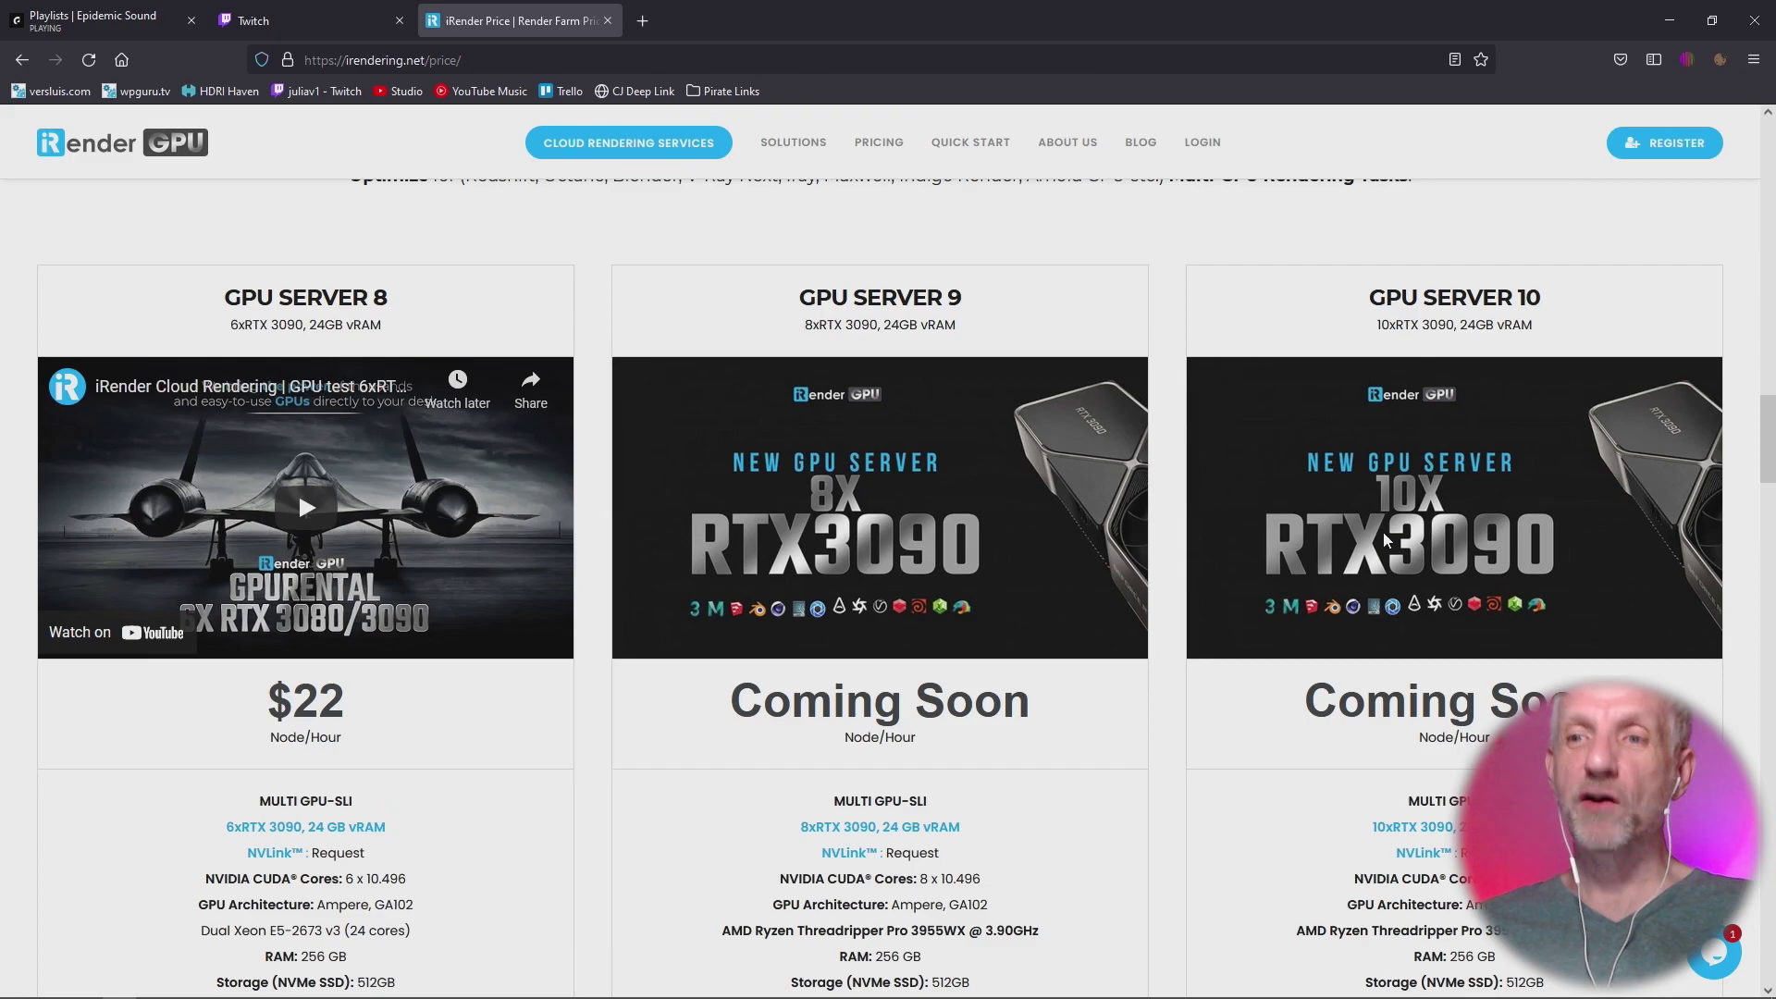
pyautogui.scroll(-1, 1369, 464)
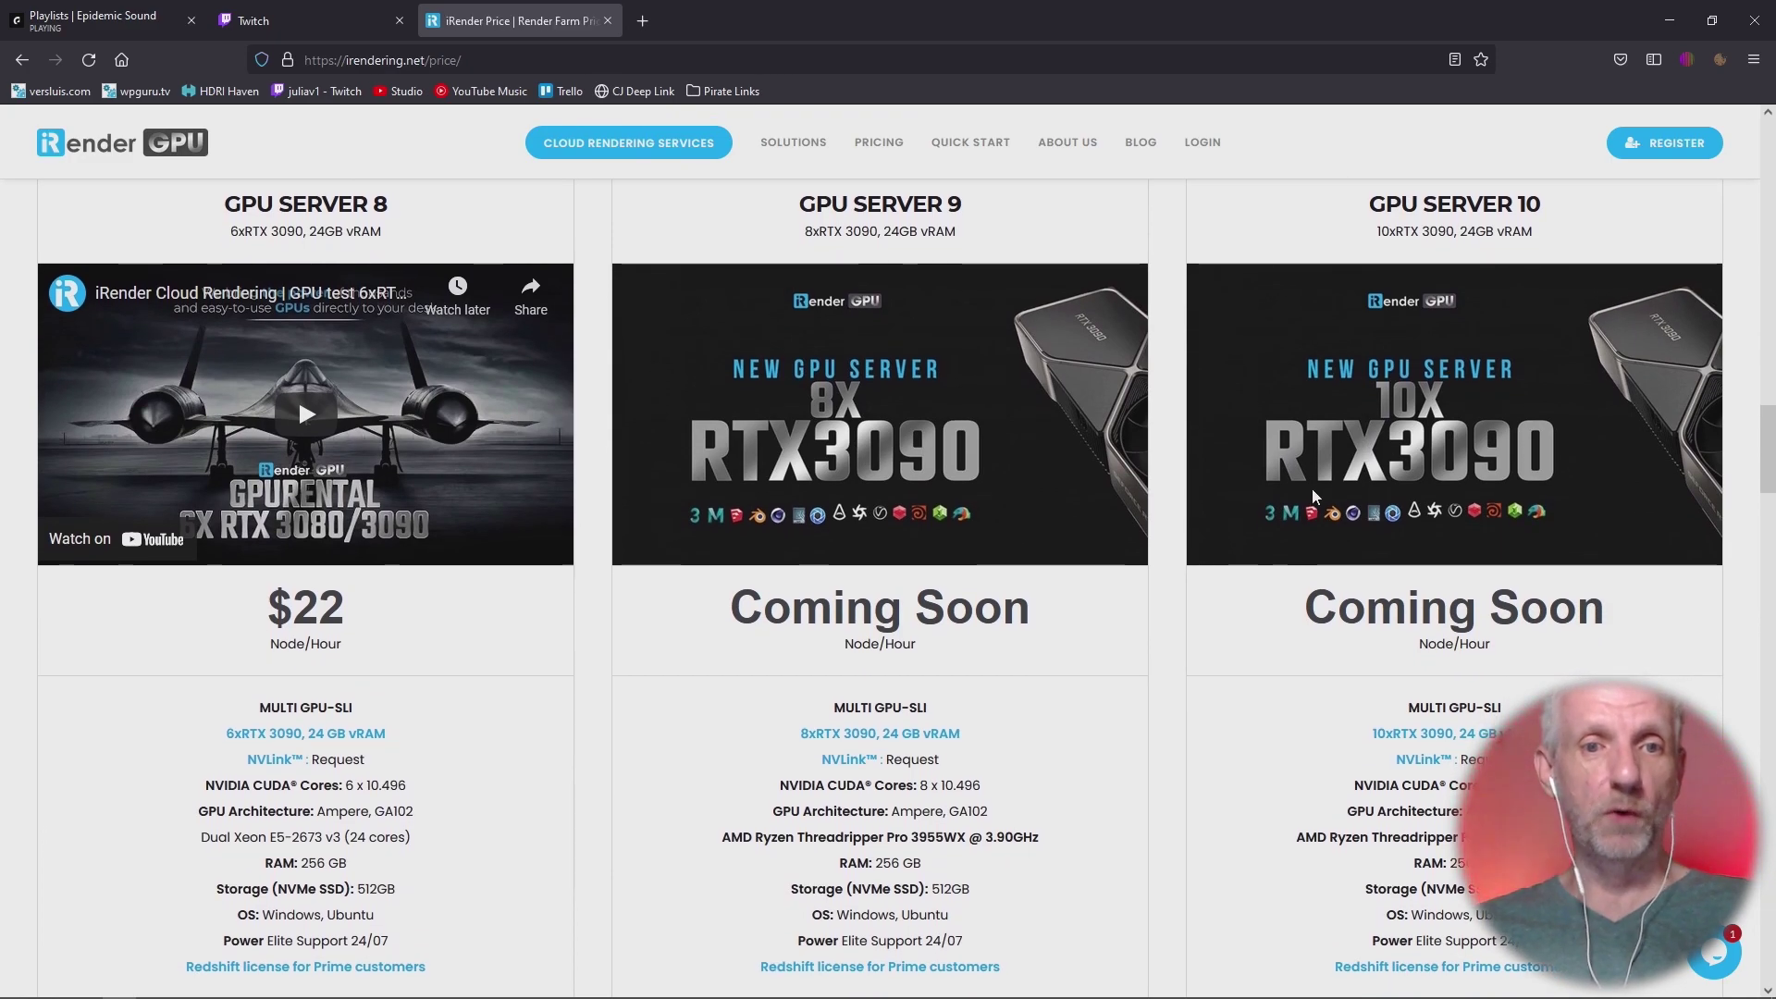
pyautogui.scroll(-12, 1312, 491)
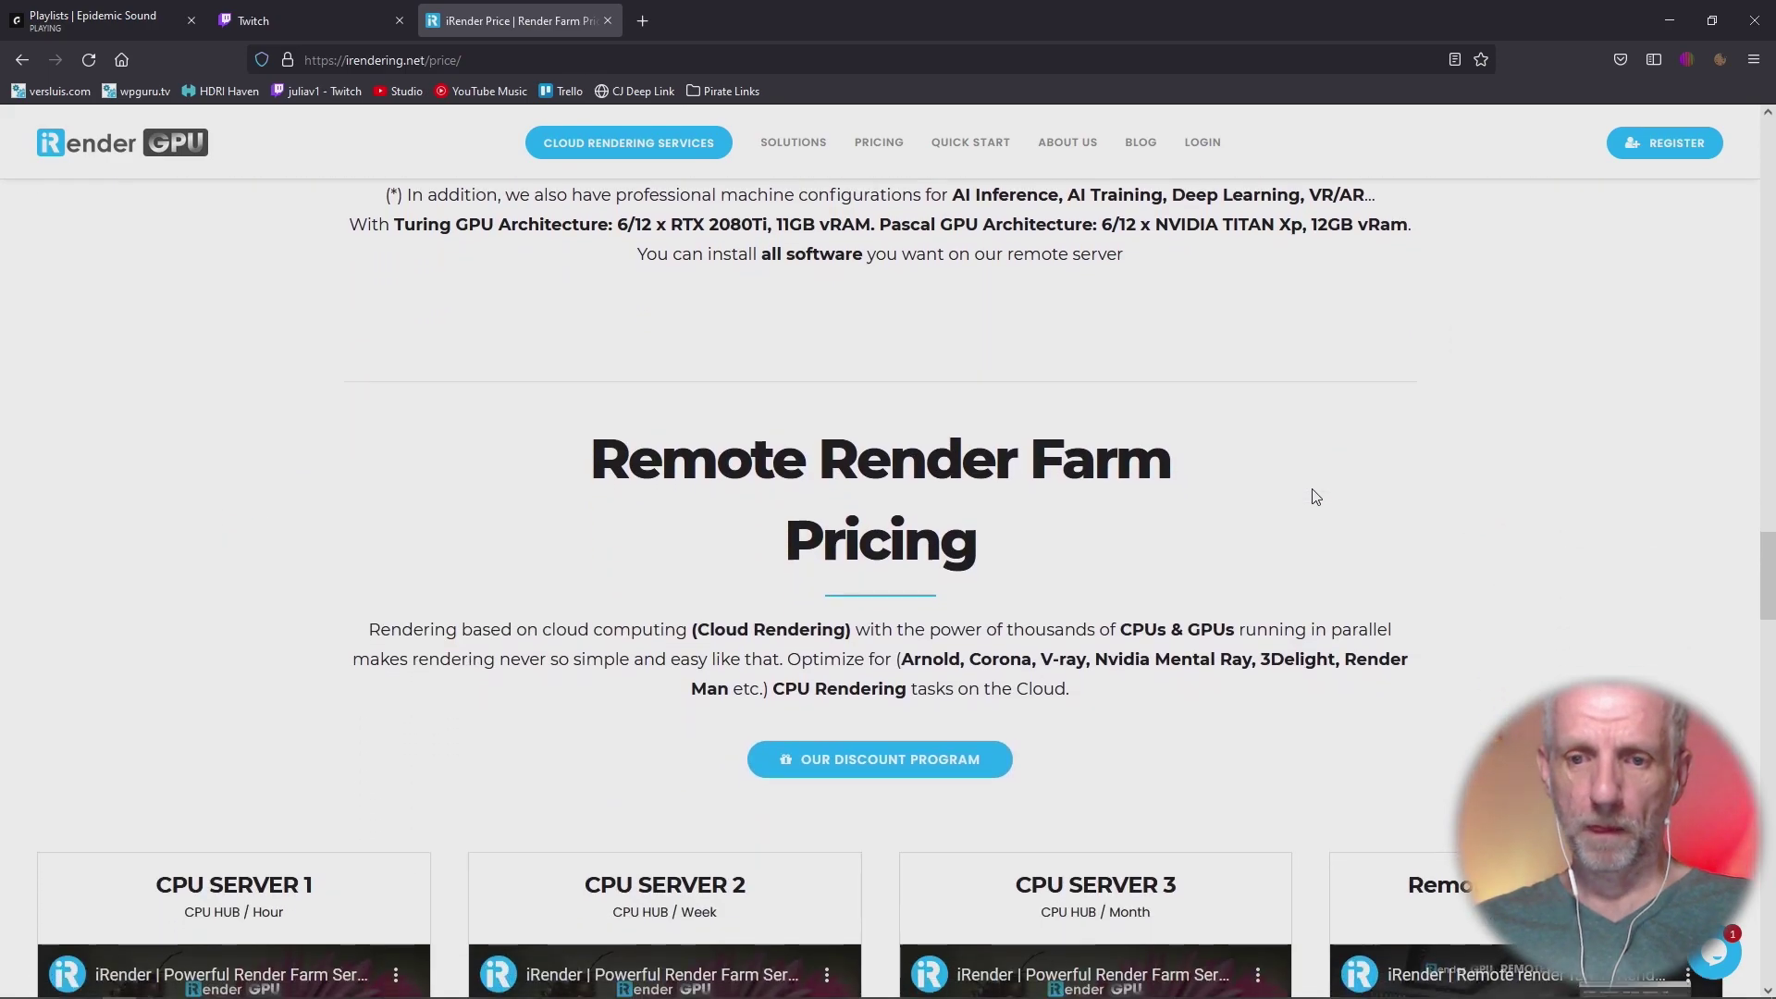
pyautogui.scroll(-6, 1316, 497)
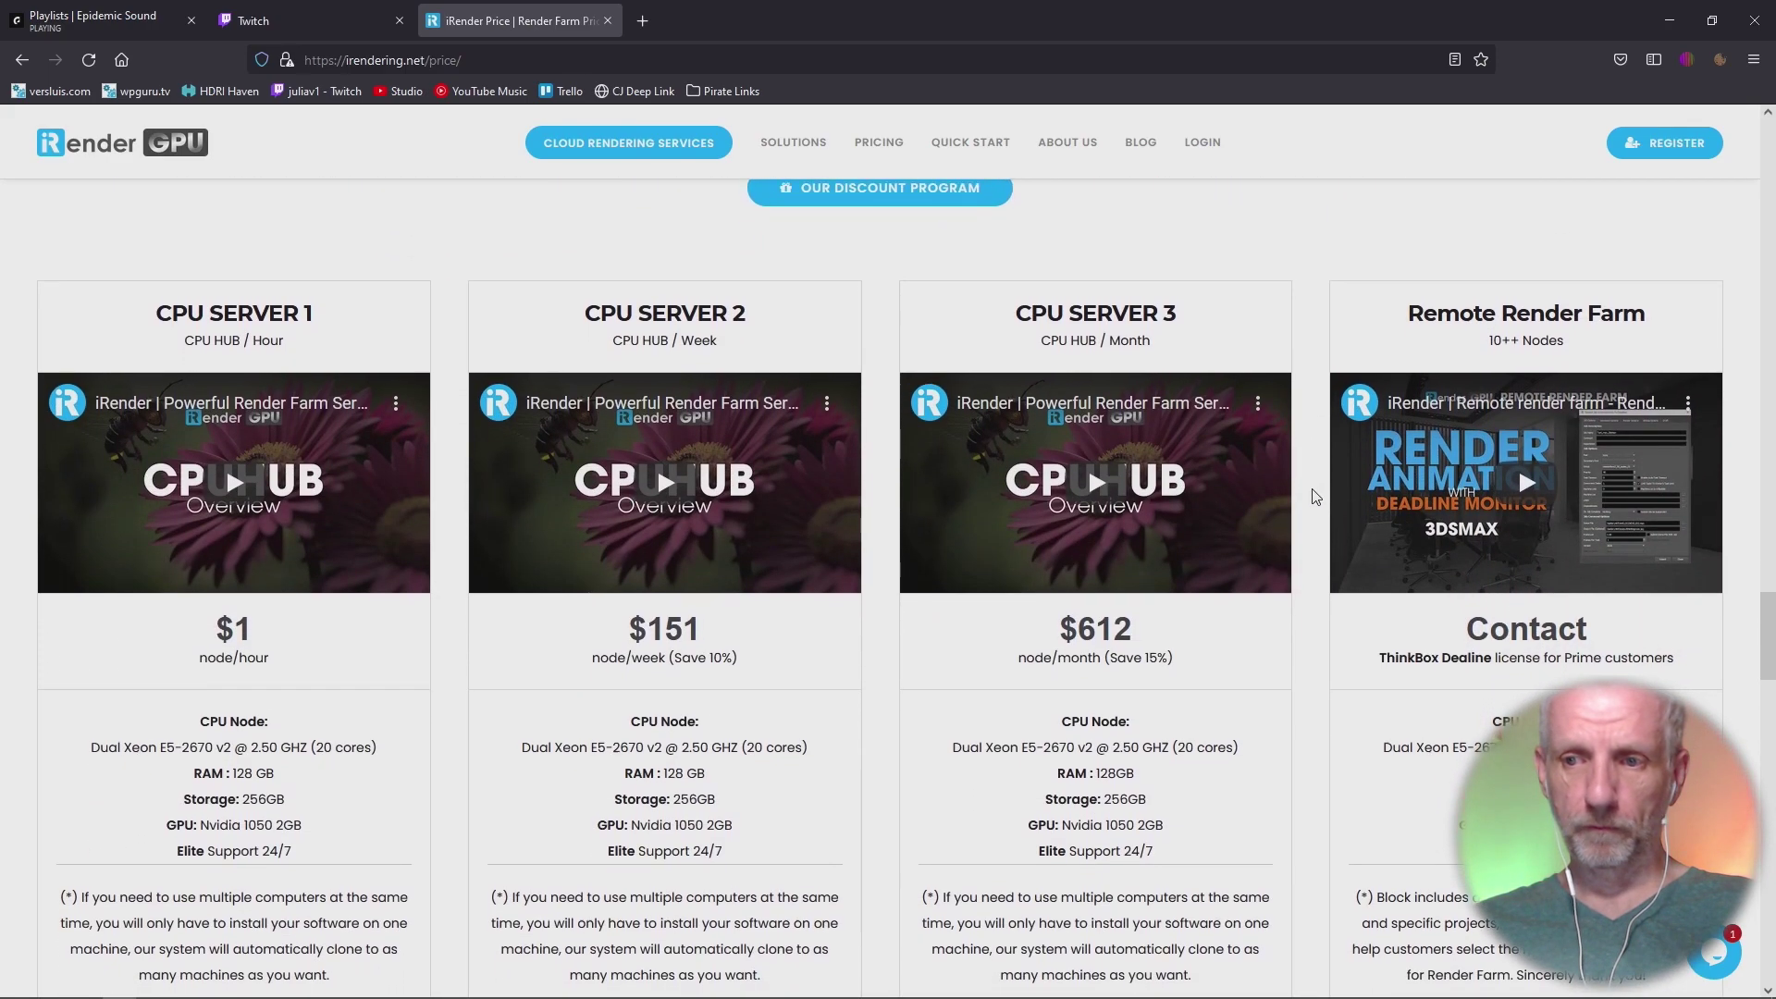
pyautogui.scroll(10, 1317, 497)
pyautogui.scroll(15, 1316, 497)
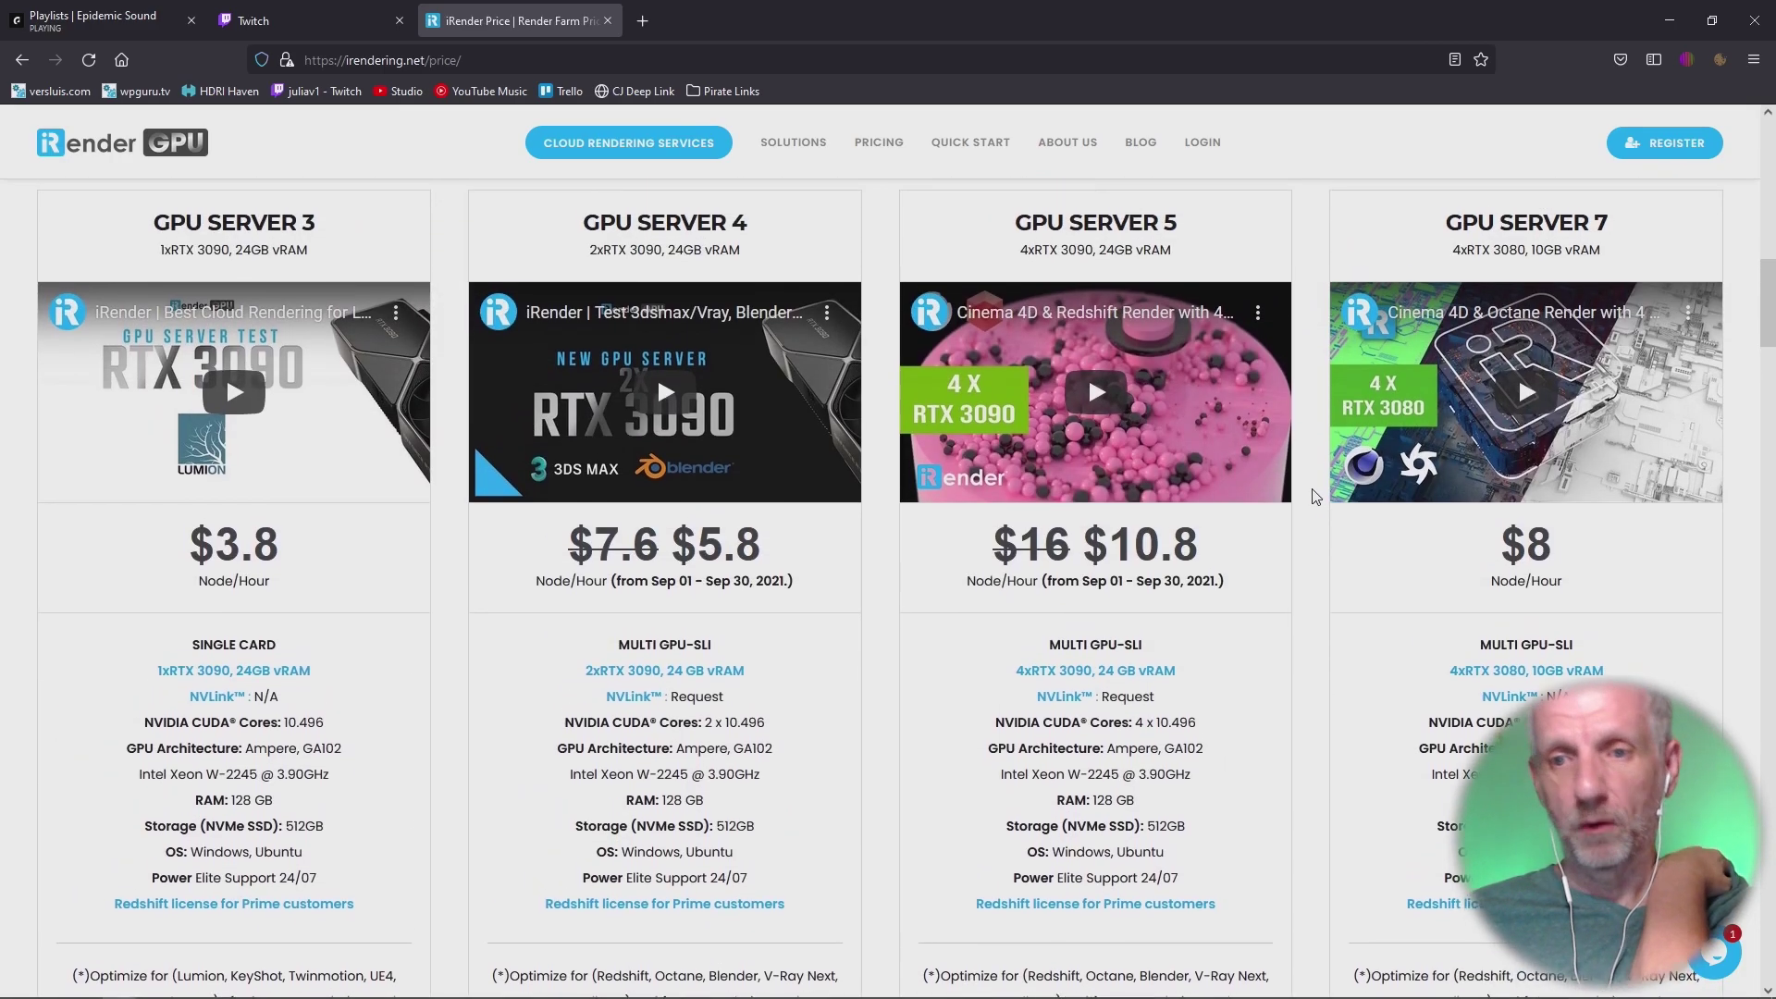
pyautogui.scroll(5, 1316, 497)
pyautogui.scroll(3, 1314, 496)
pyautogui.scroll(-8, 1305, 518)
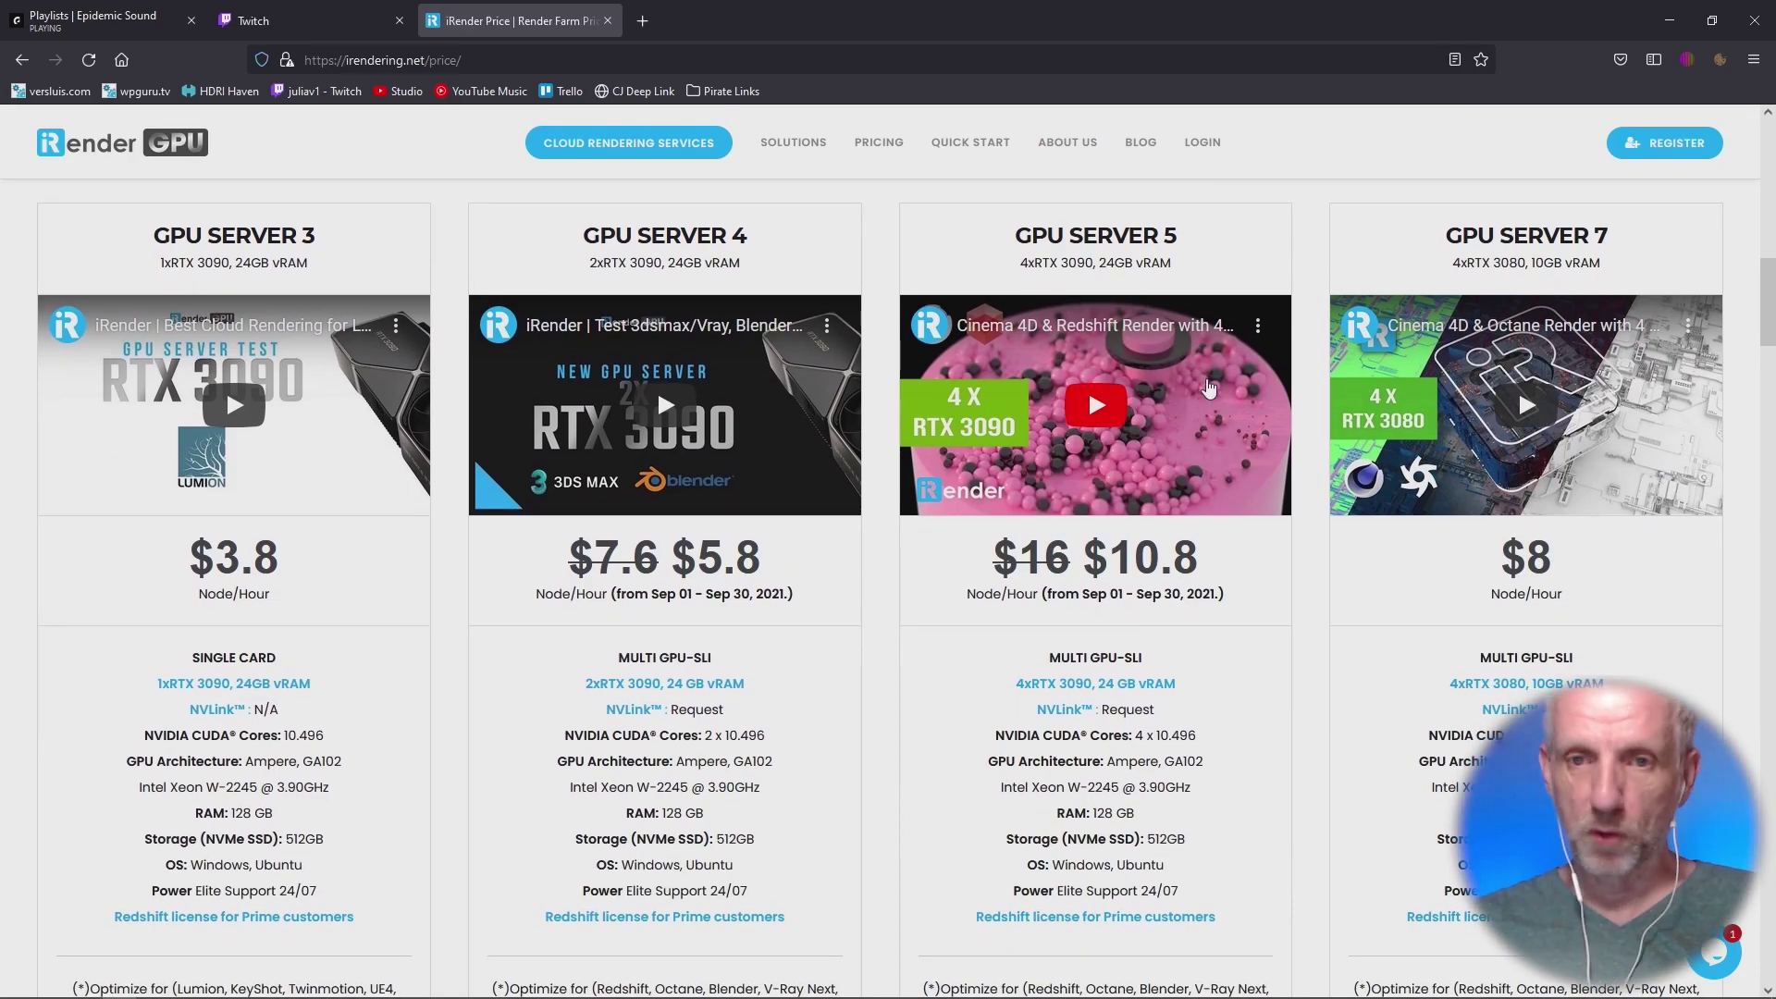
# Open the calculator beside the pricing page and divide 200 by 11.
pyautogui.press('XF86Calculator')
pyautogui.moveTo(1234, 265); pyautogui.dragTo(476, 228)
pyautogui.write('200')
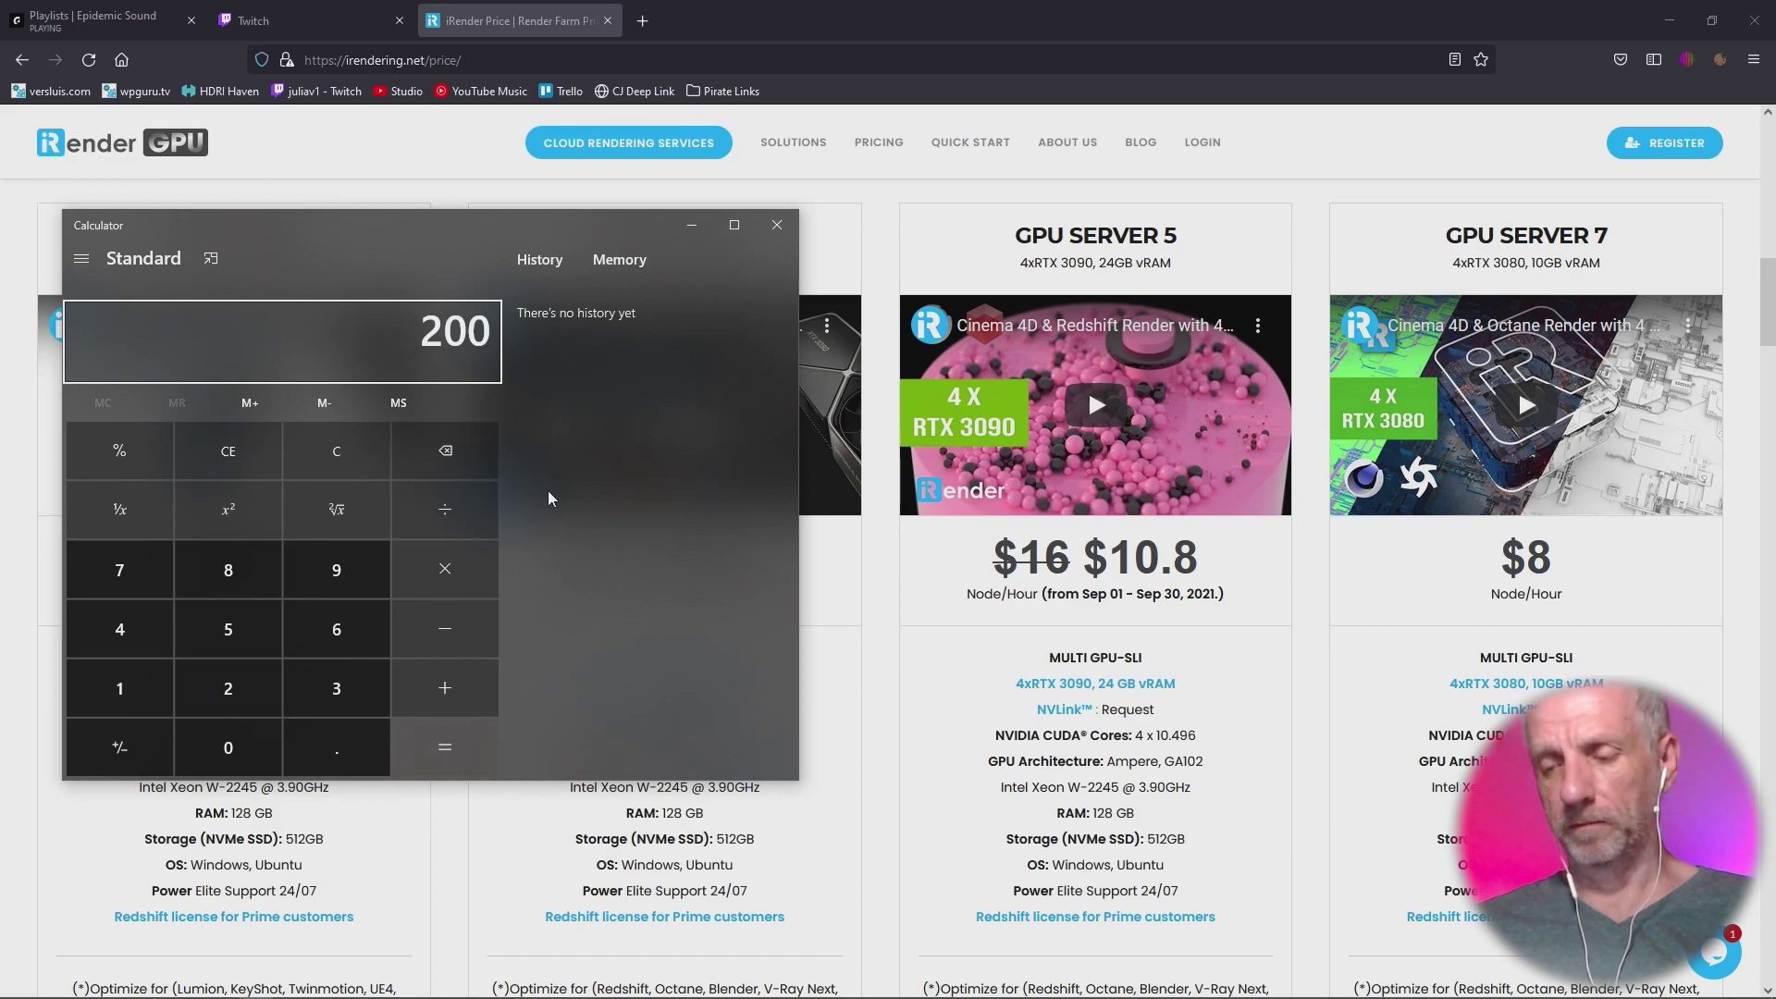
pyautogui.write('/')
pyautogui.write('11')
pyautogui.press('Return')
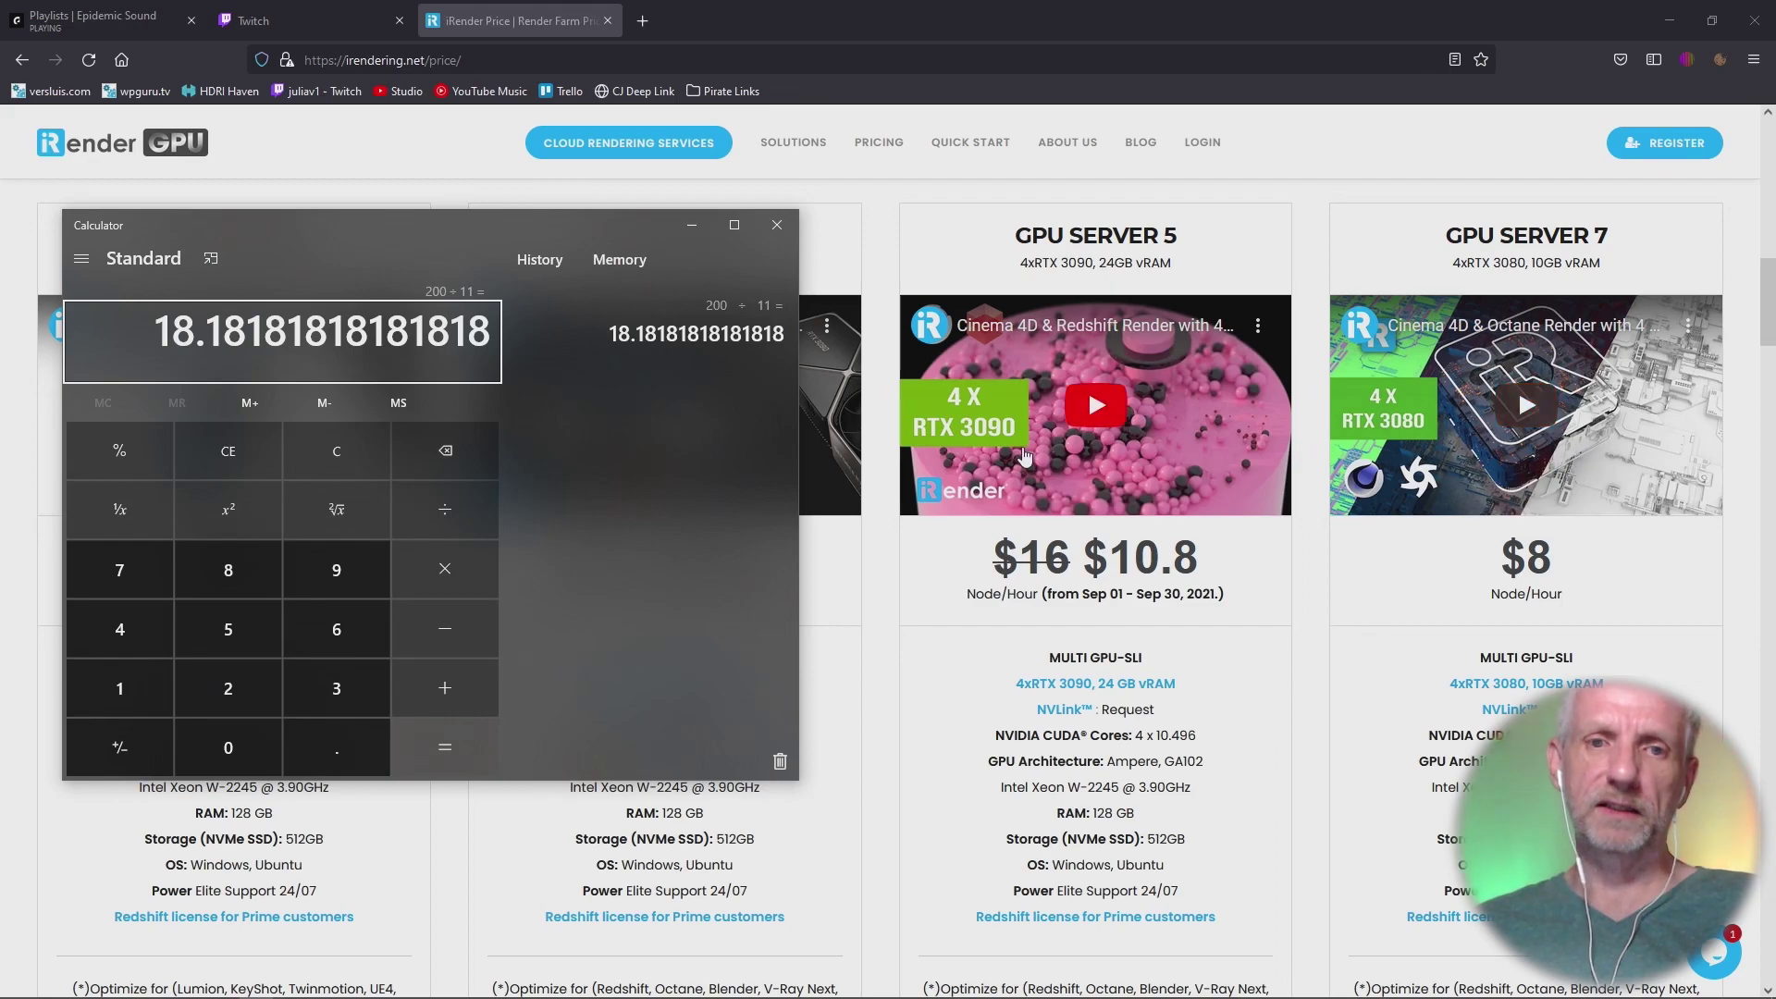
# Clear the calculator, divide 200 by 8, and minimize the calculator.
pyautogui.click(358, 463)
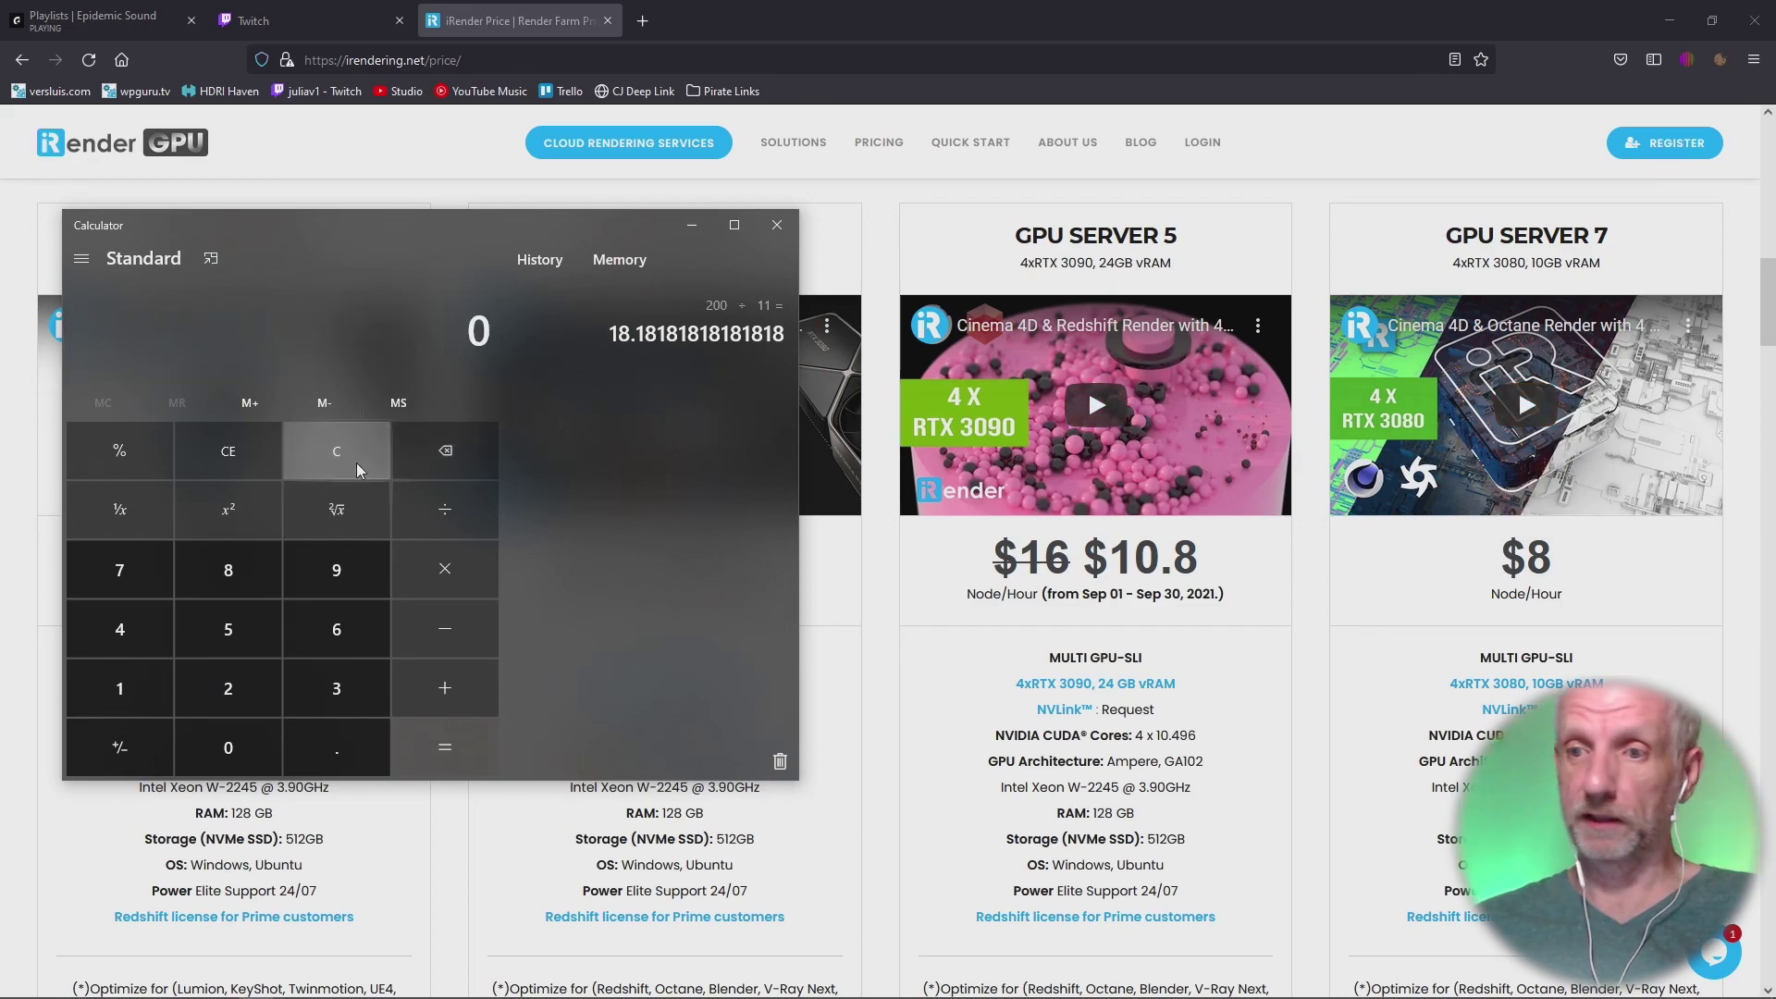
pyautogui.write('200/')
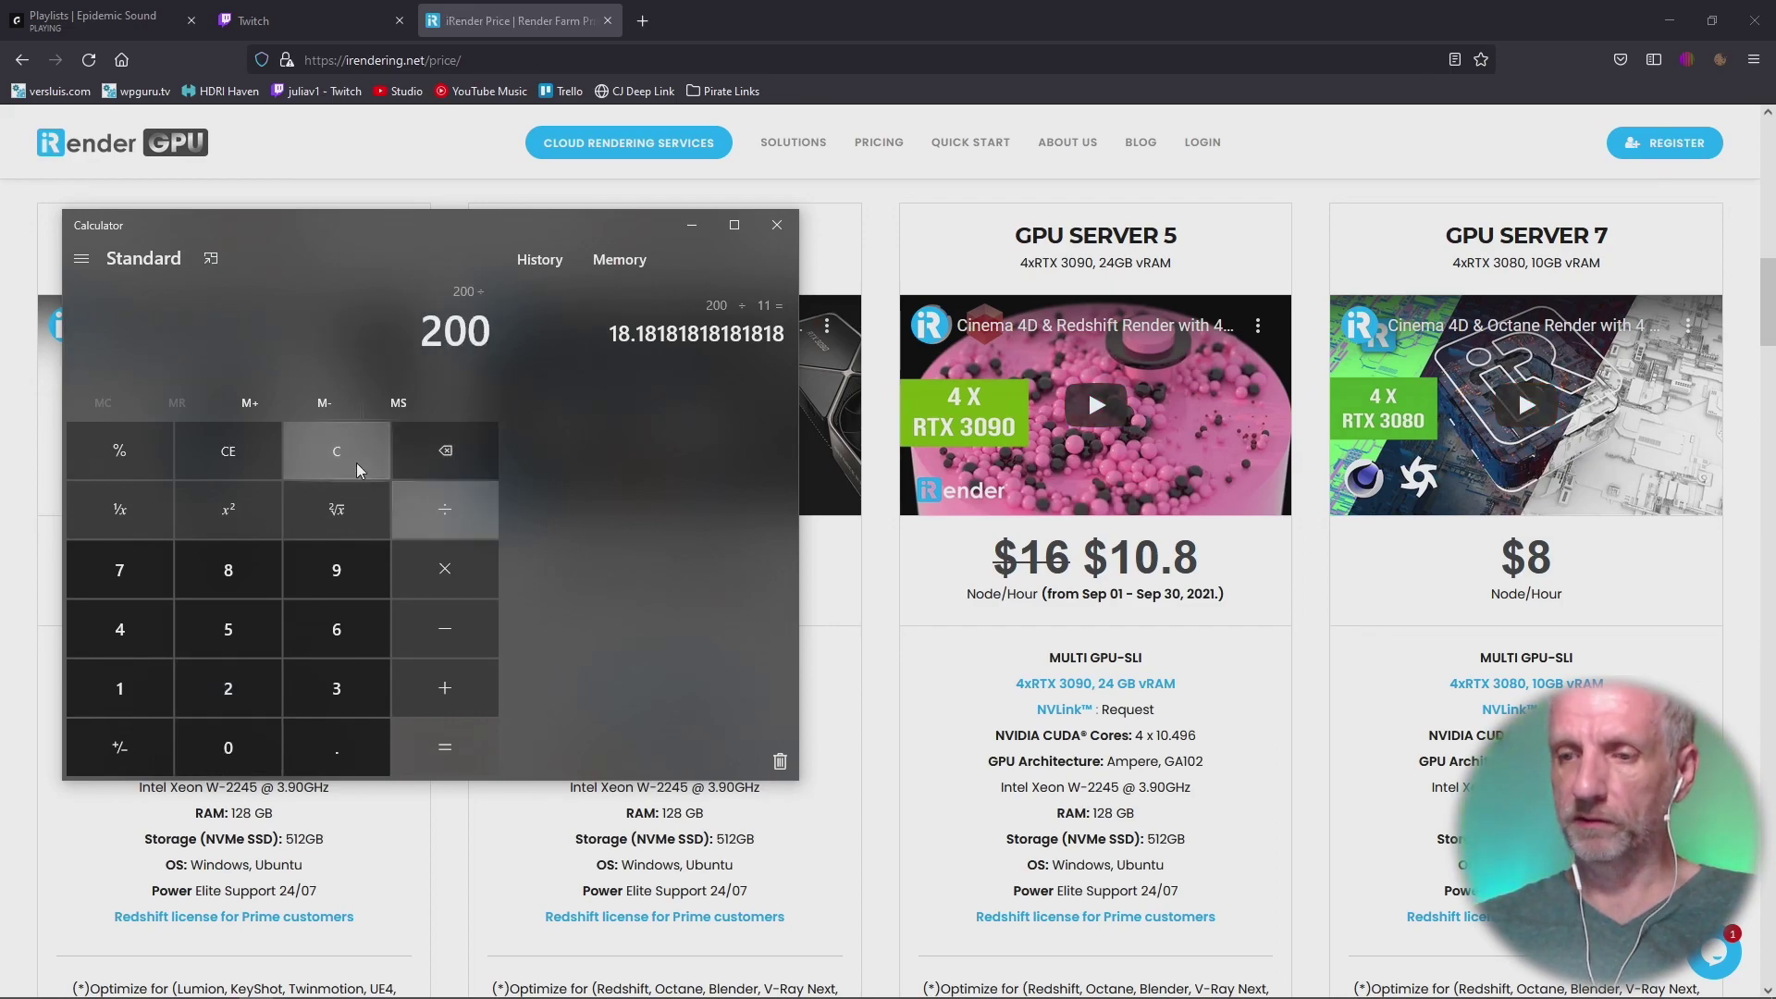
pyautogui.write('8')
pyautogui.press('Return')
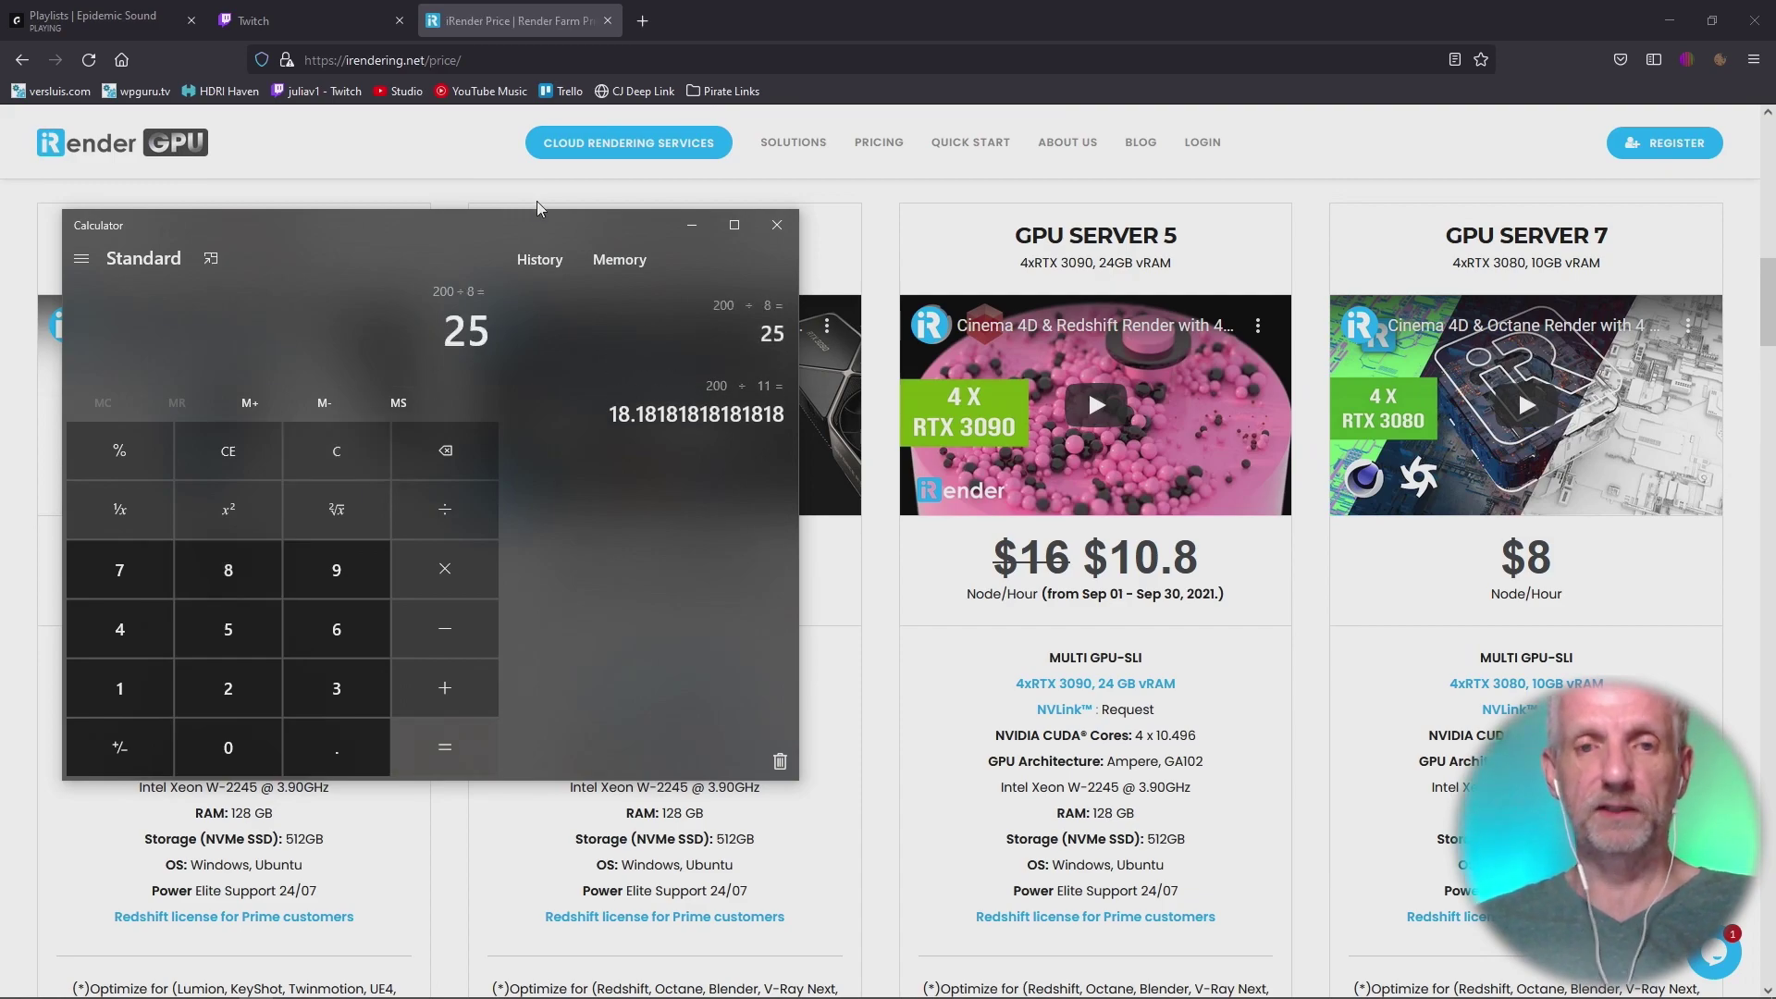
pyautogui.click(691, 226)
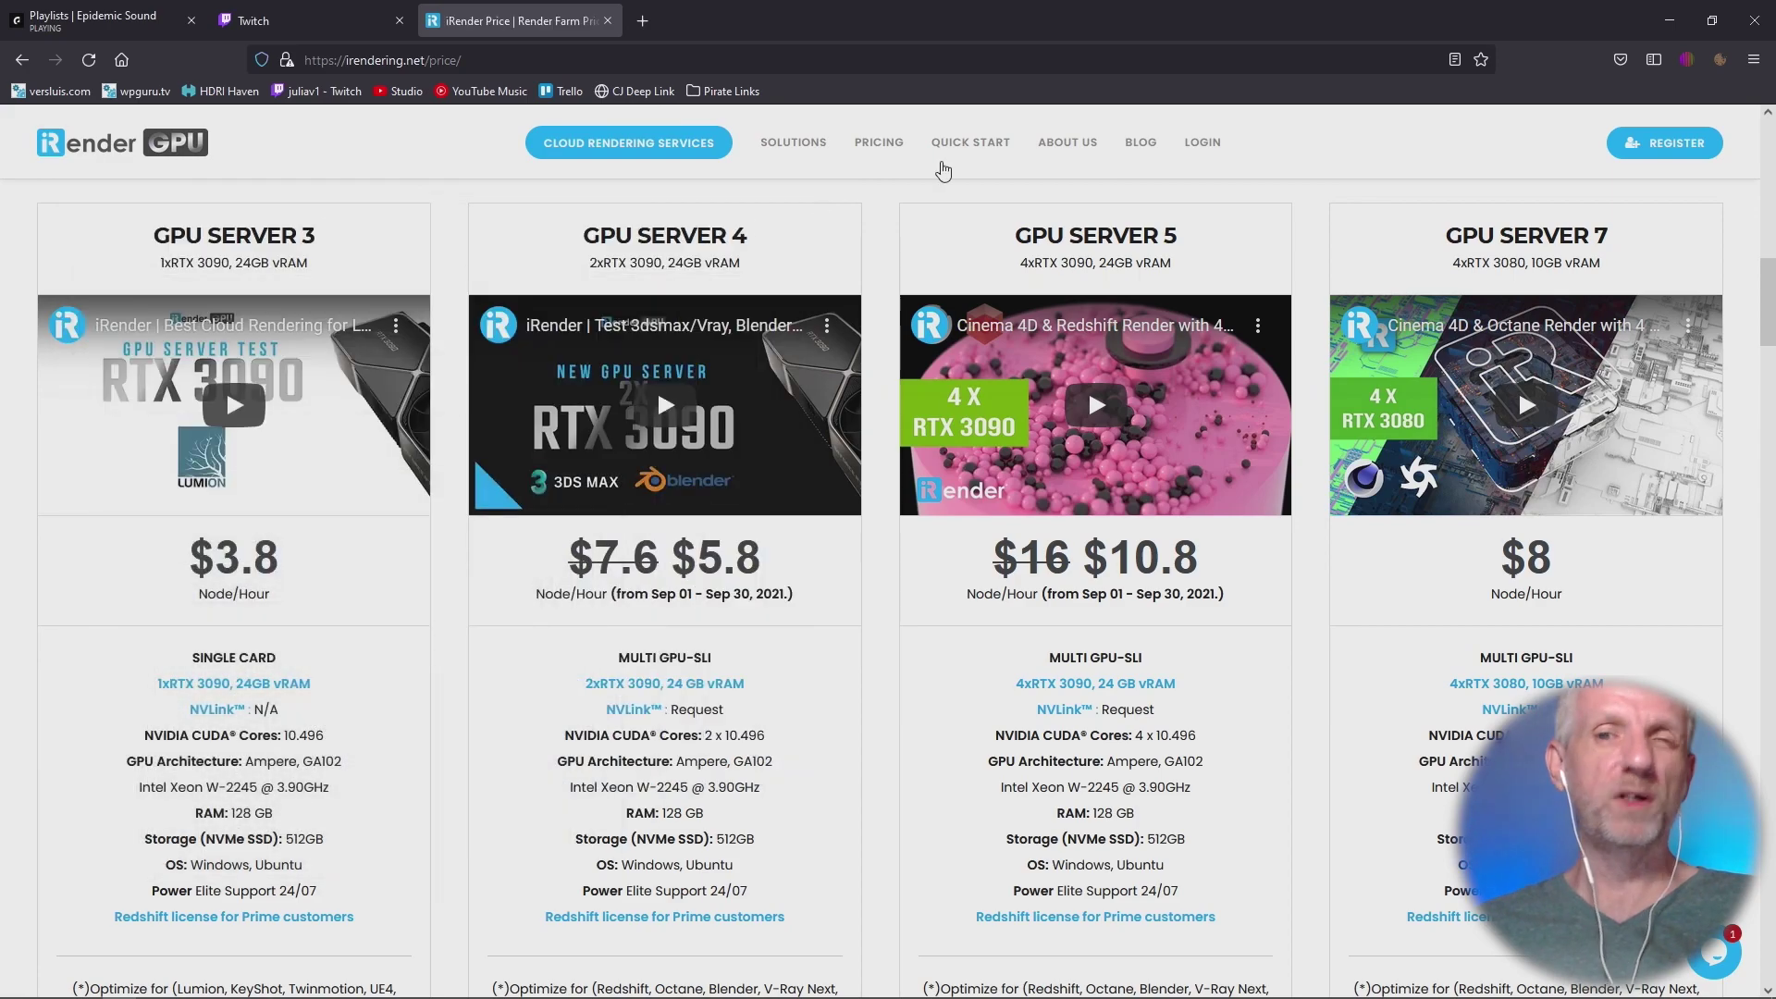
# Log in to the iRender account with the prefilled credentials, completing the reCAPTCHA check.
pyautogui.moveTo(944, 170)
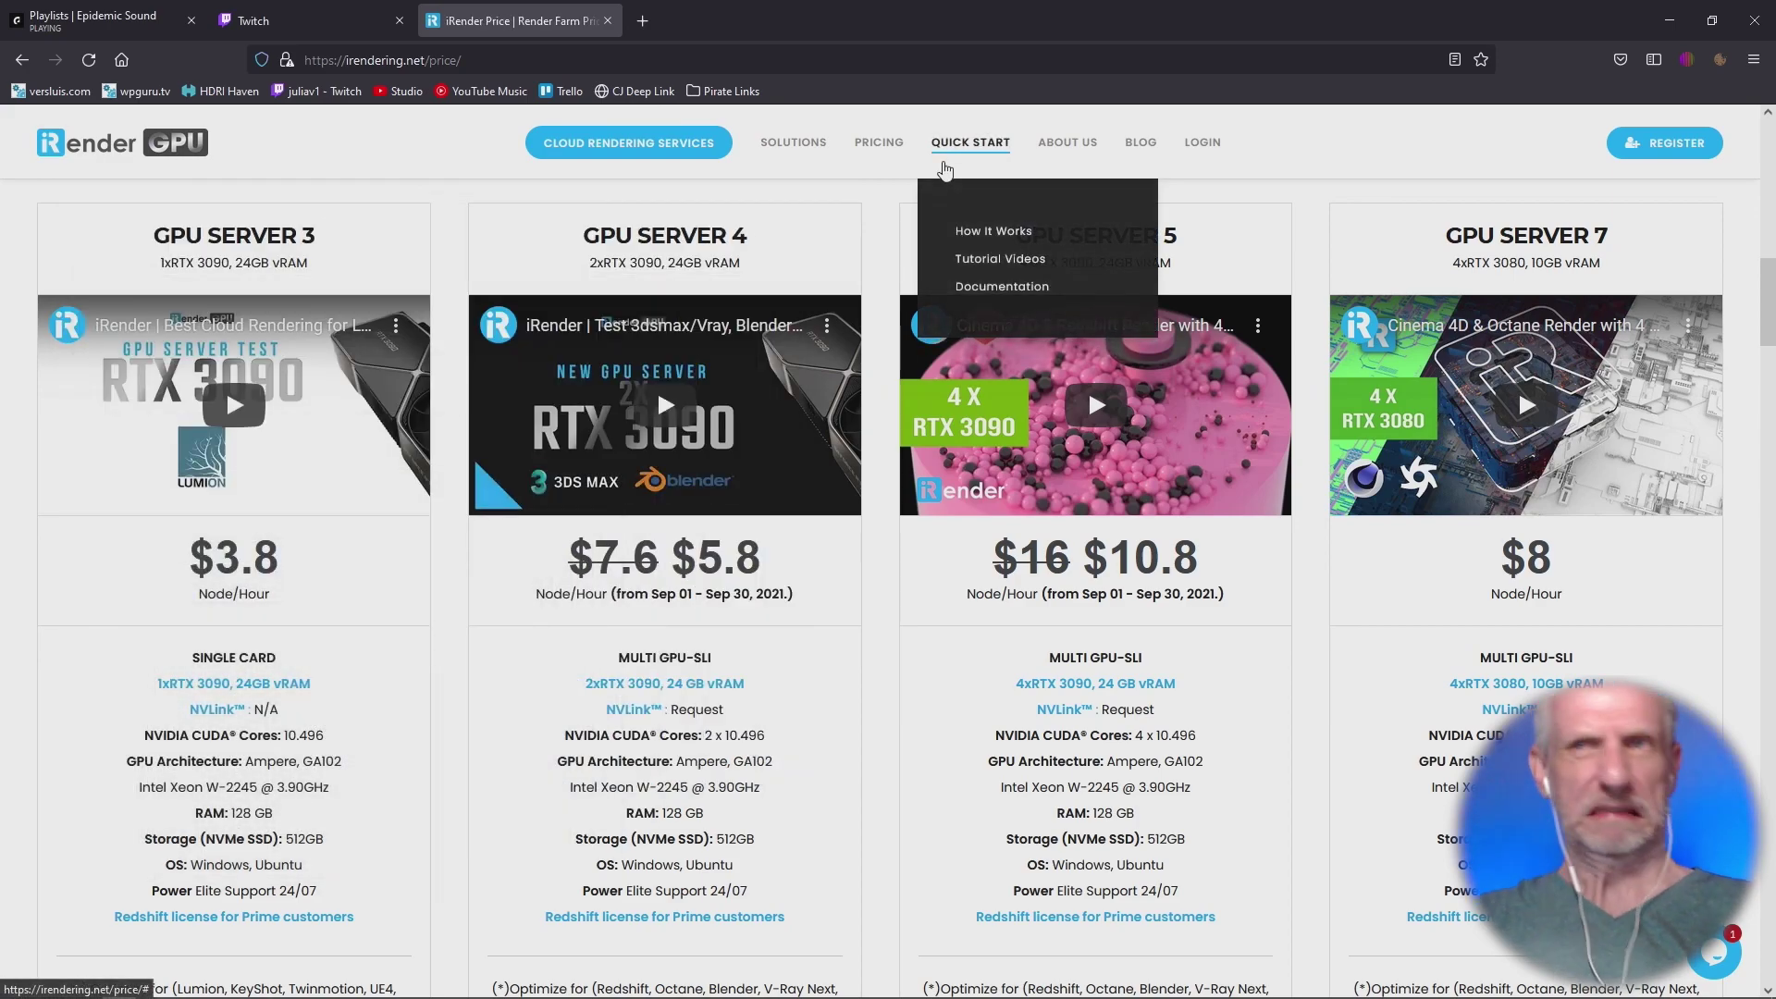
pyautogui.click(1203, 142)
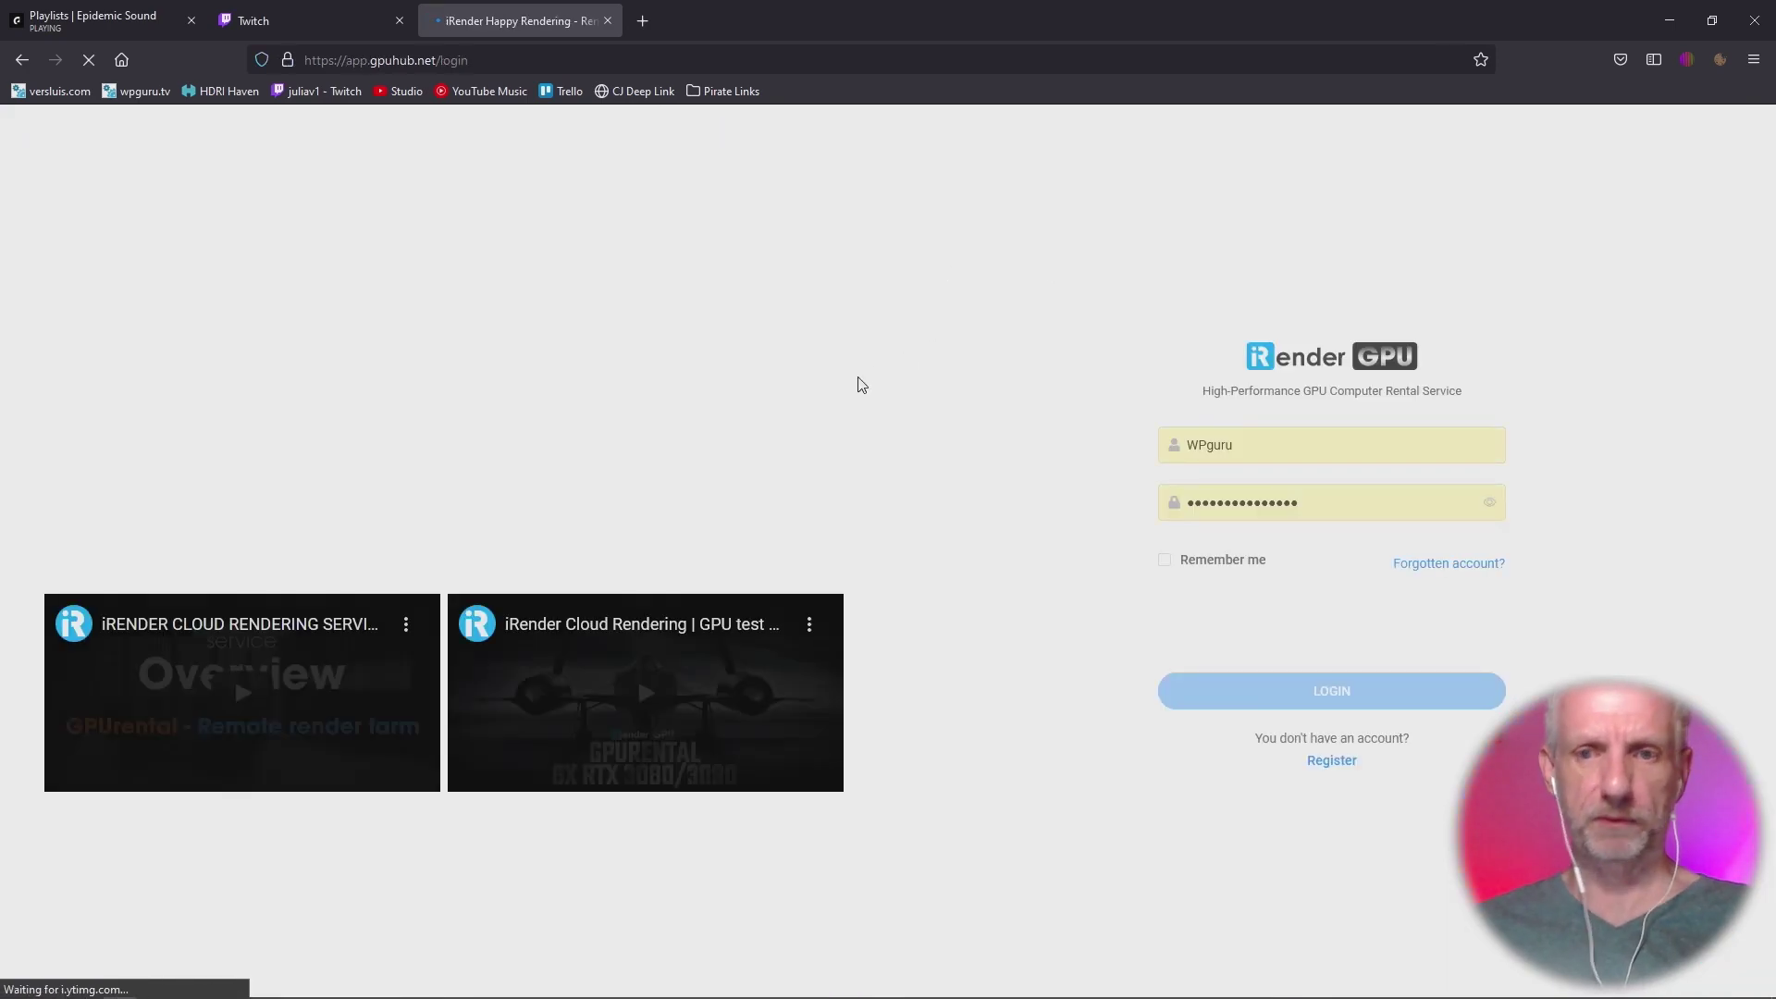
pyautogui.click(1216, 620)
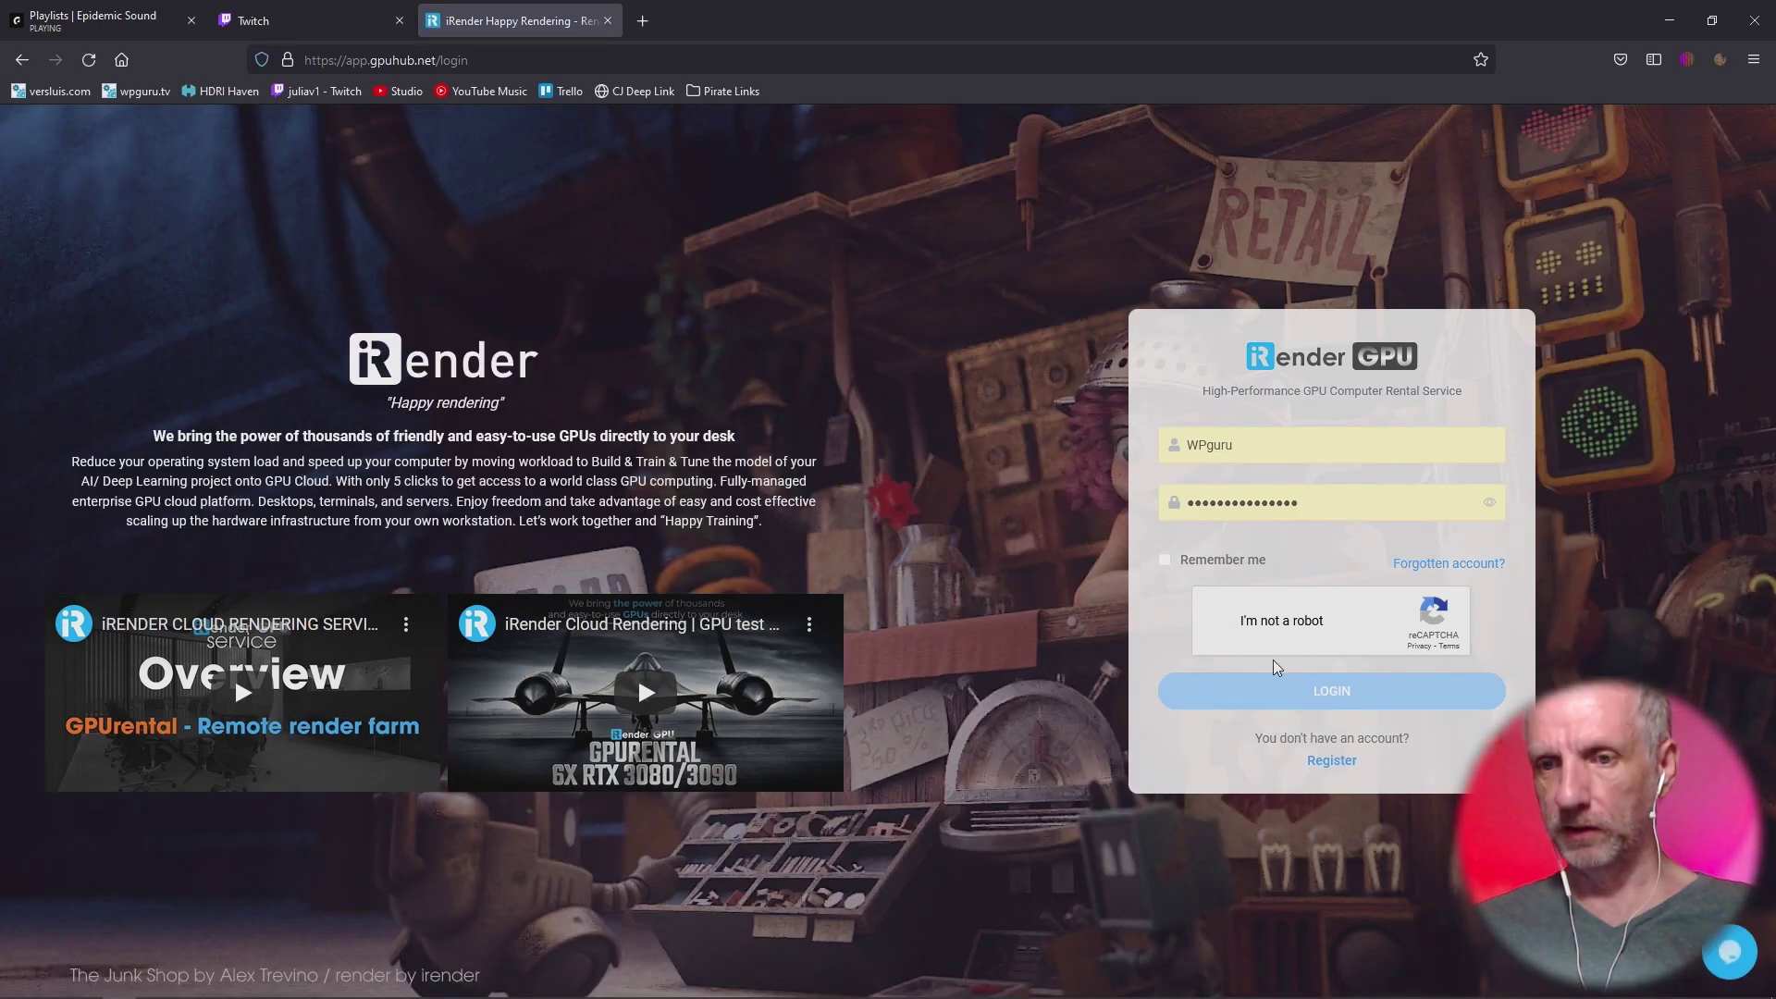
pyautogui.click(1360, 692)
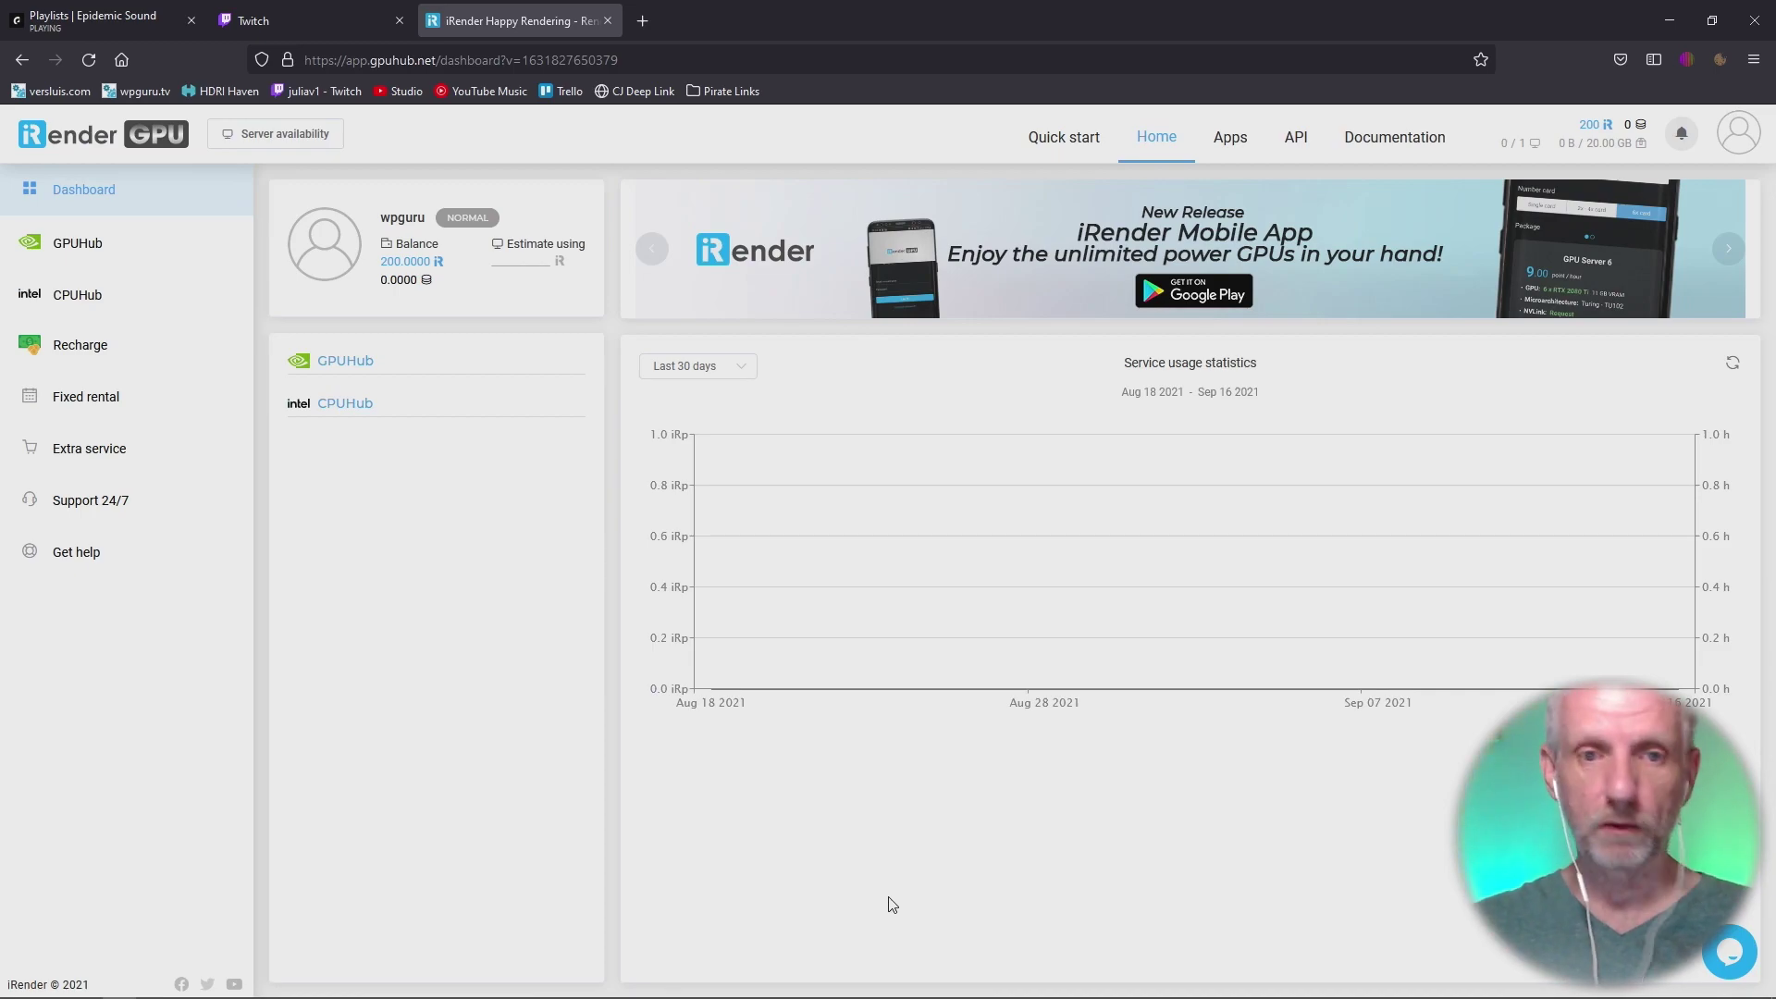
pyautogui.press('F12')
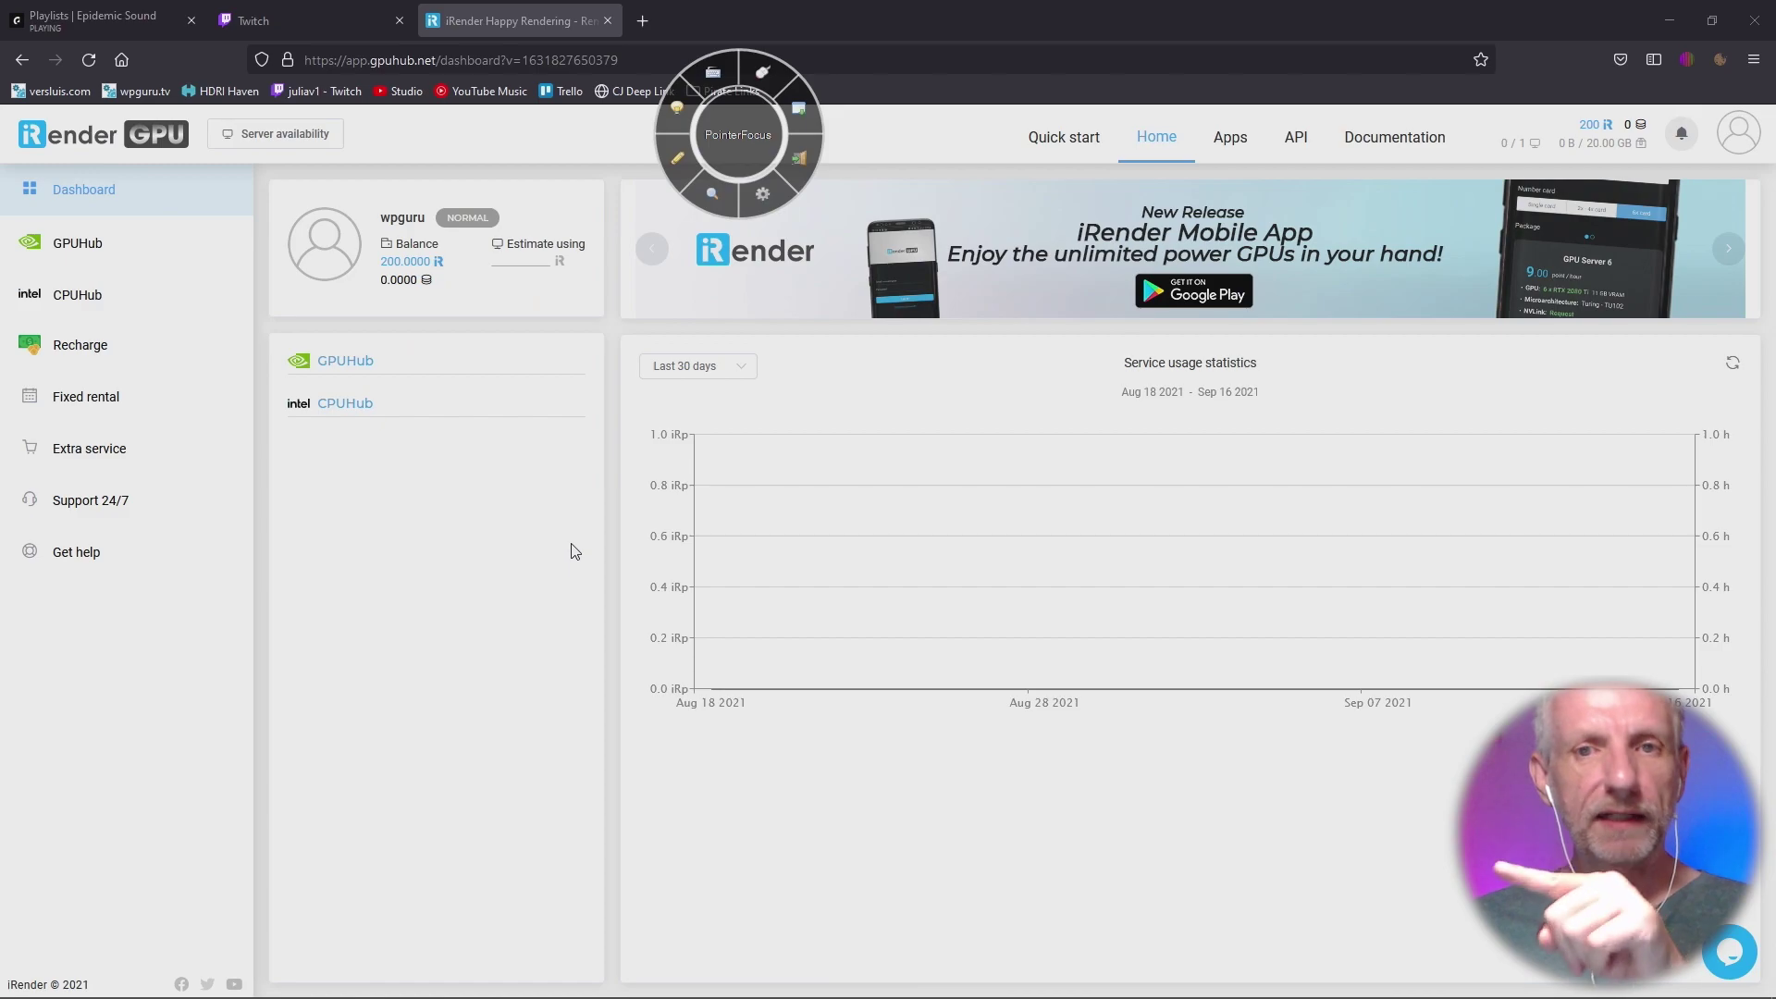
pyautogui.click(800, 111)
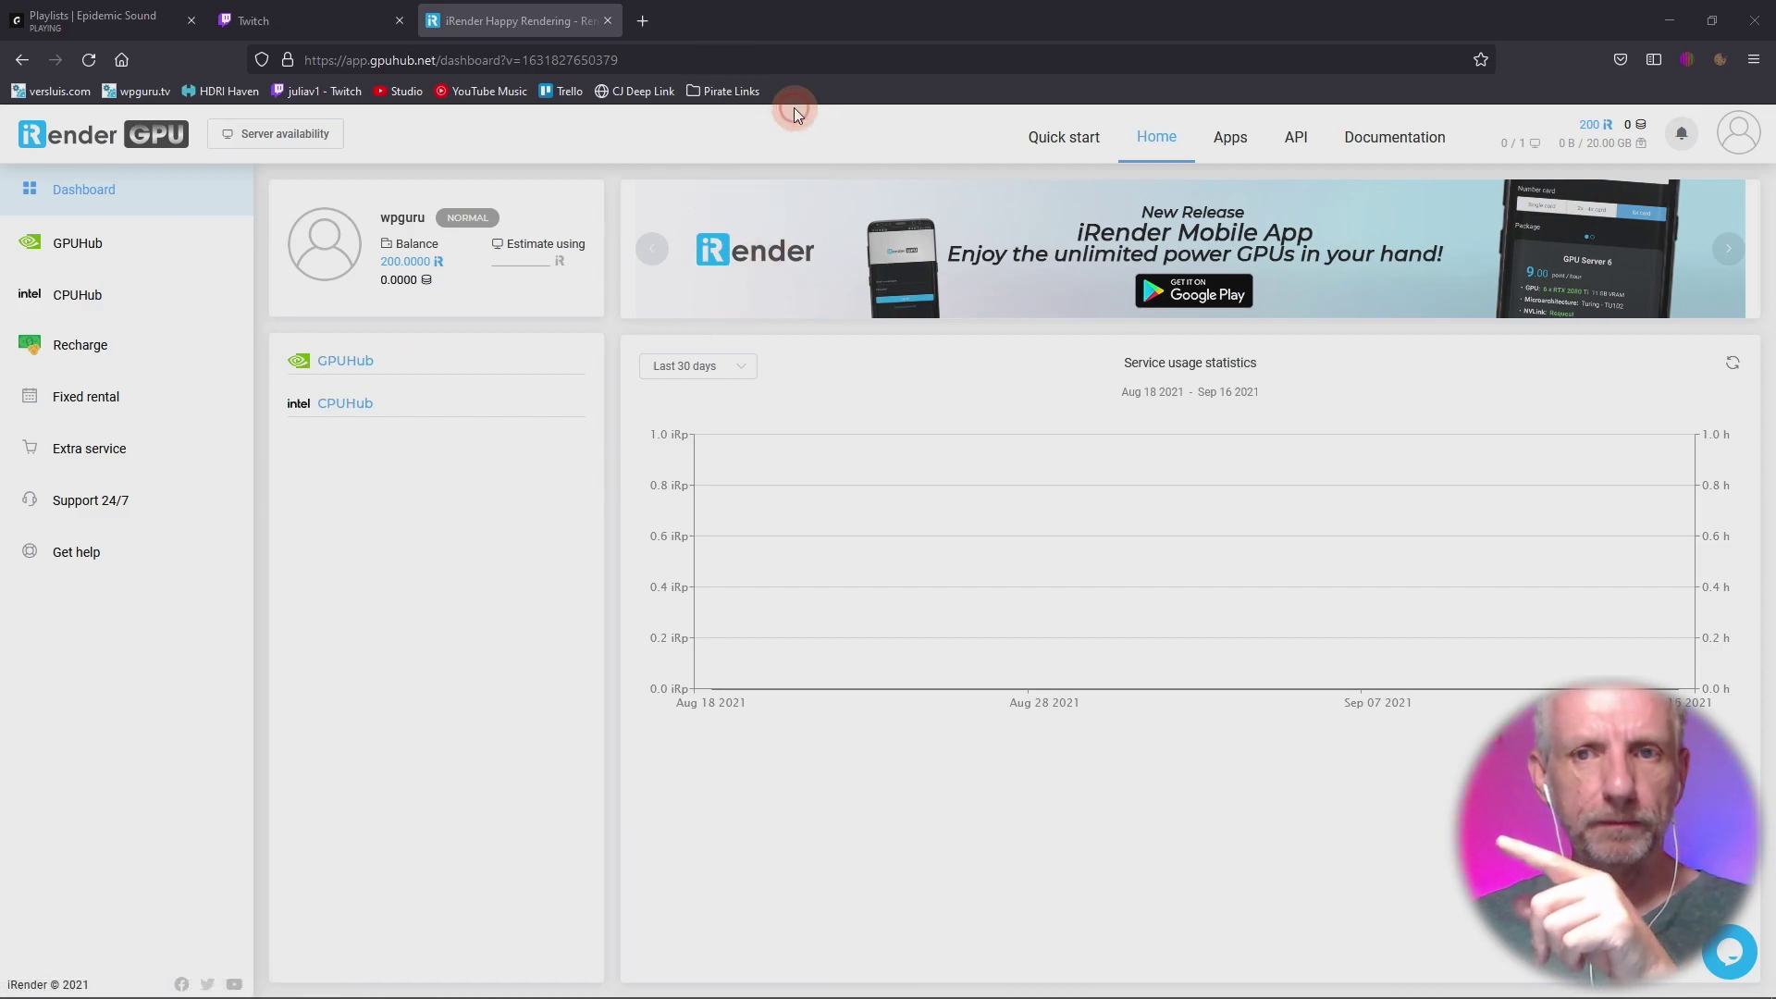
# In GPUHub, compare the single-card and 2x - 4x card packages for a new image and check the server availability.
pyautogui.click(102, 245)
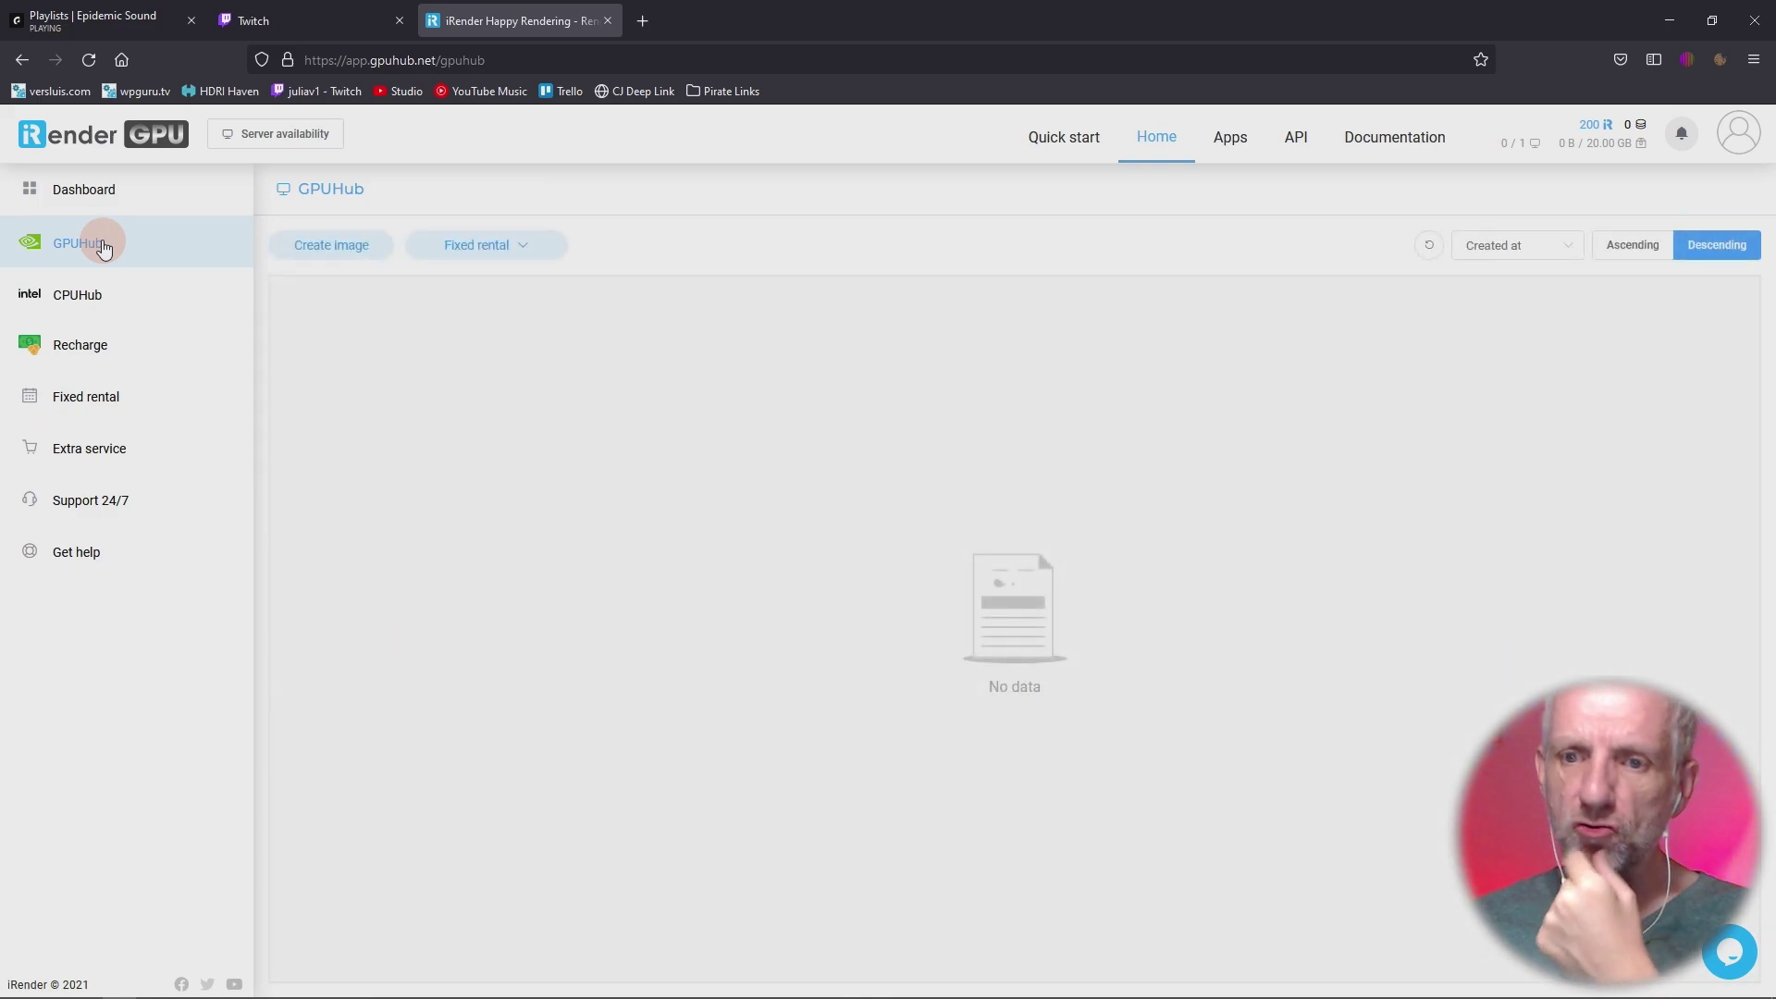
pyautogui.click(361, 256)
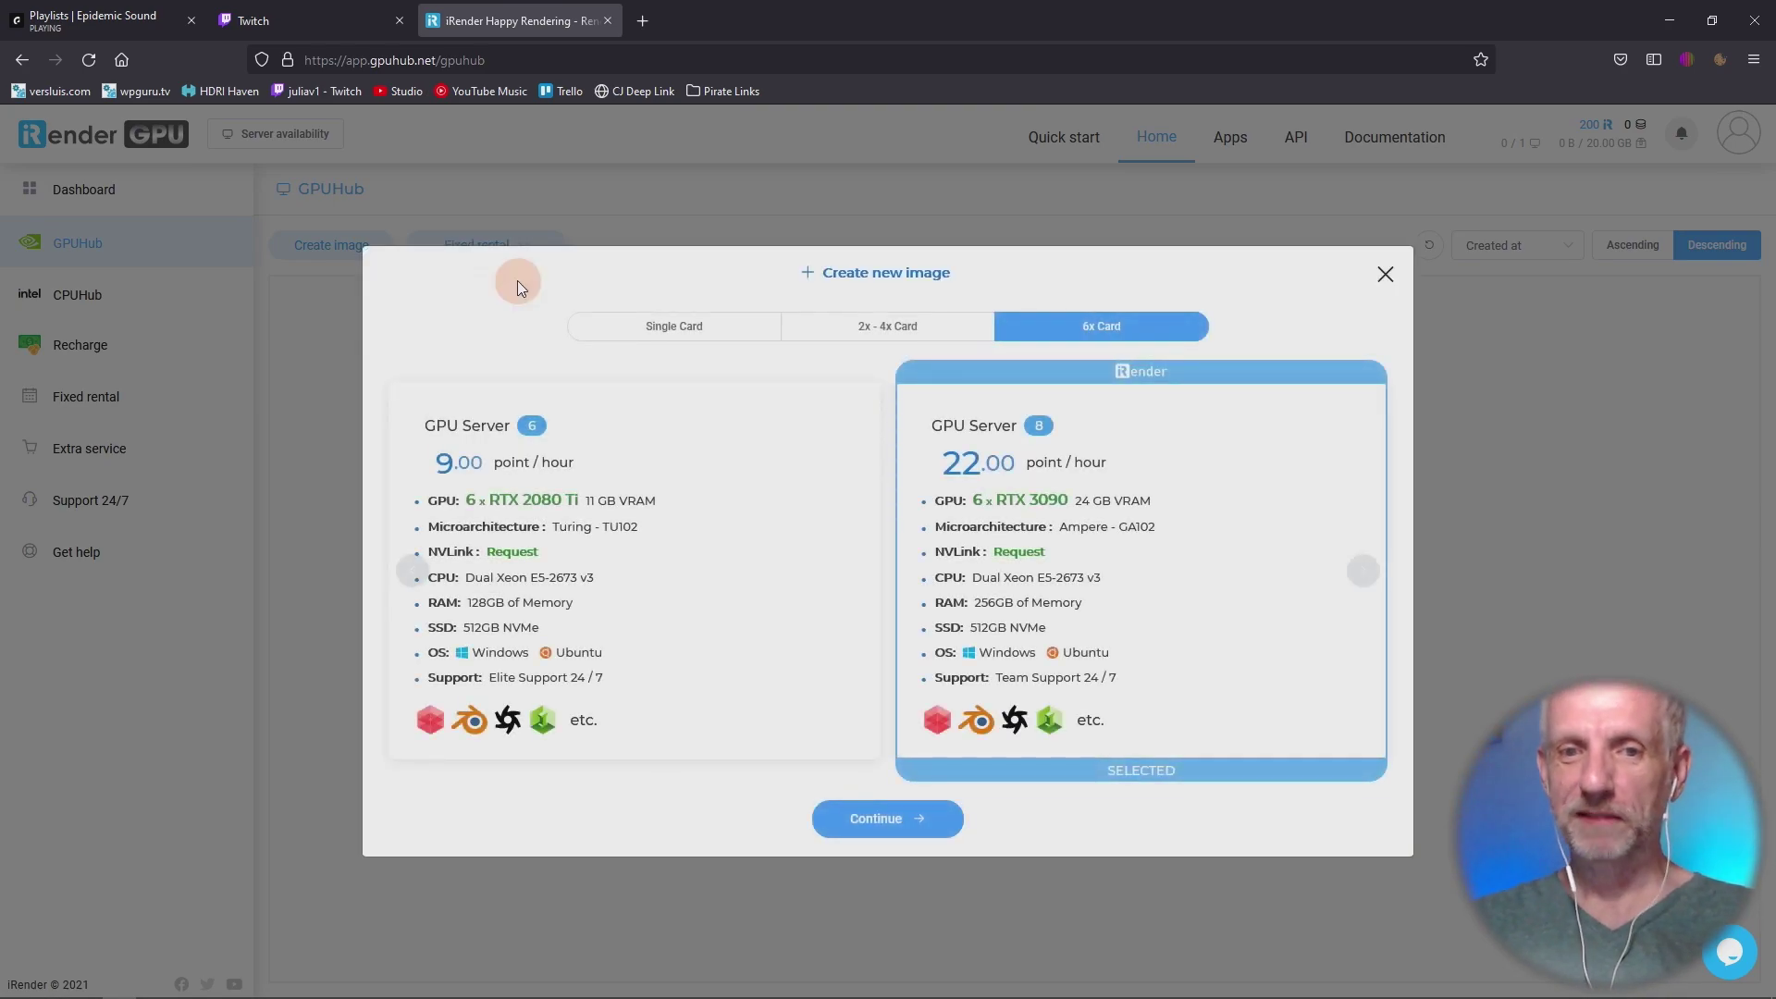
pyautogui.click(726, 326)
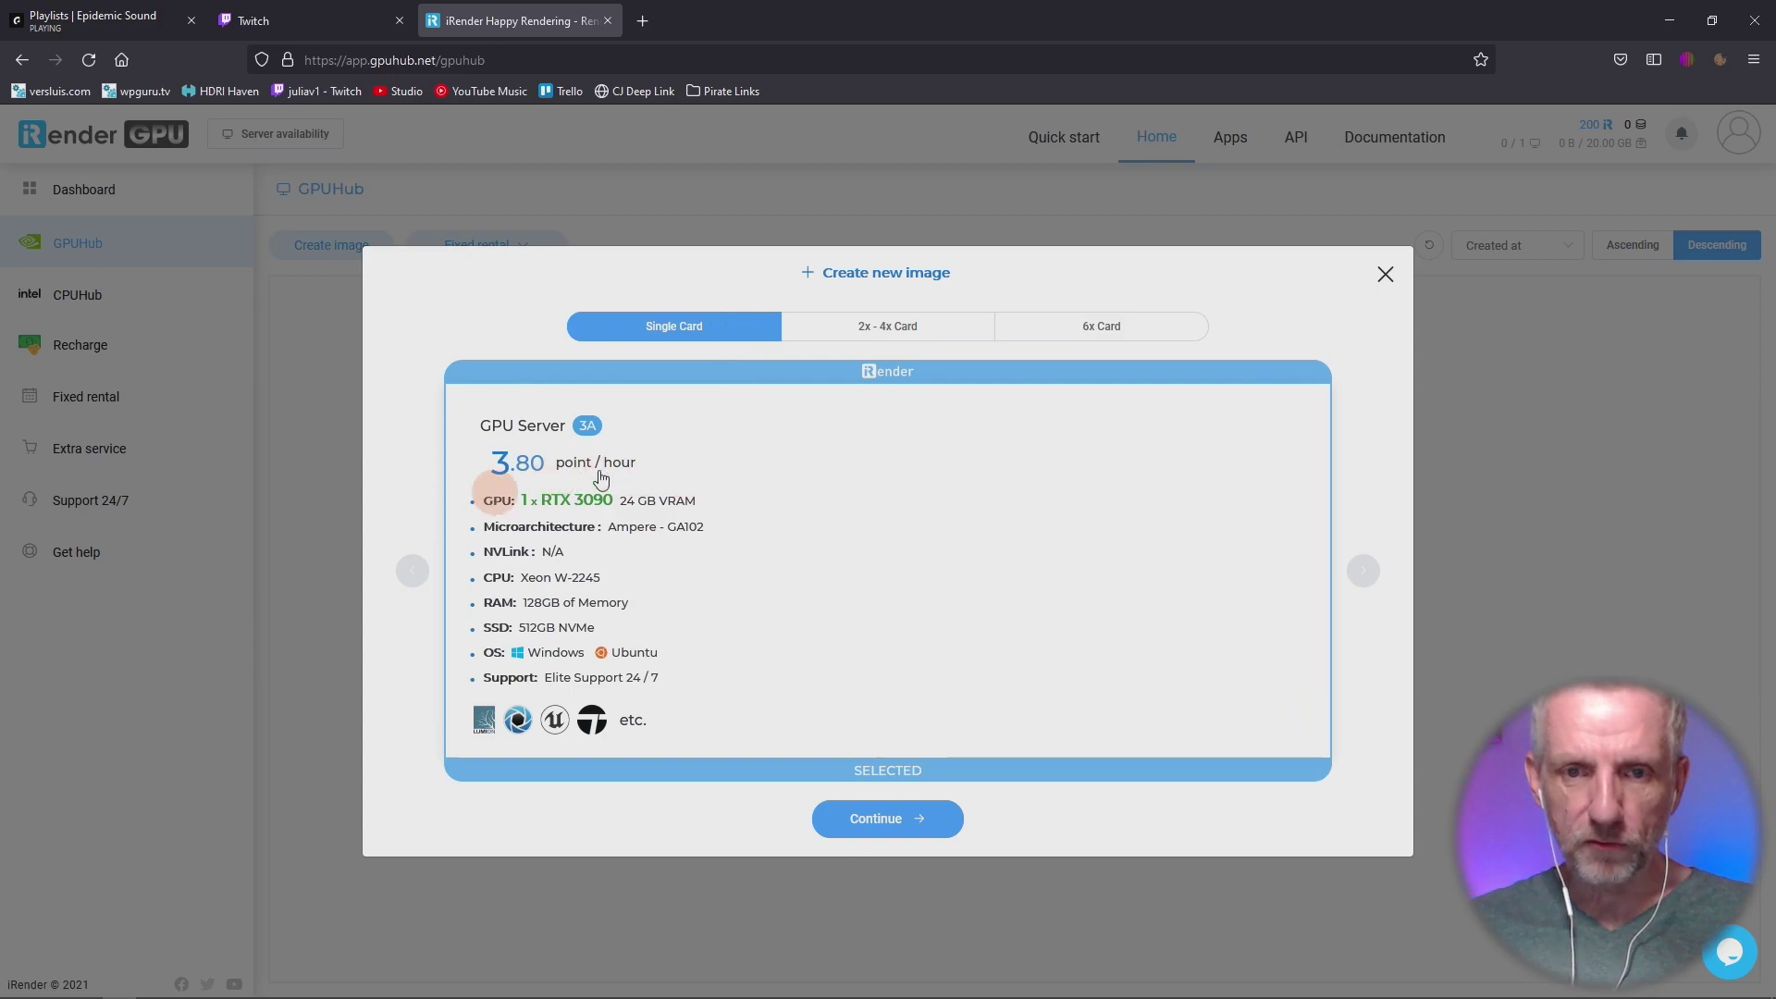
pyautogui.click(912, 326)
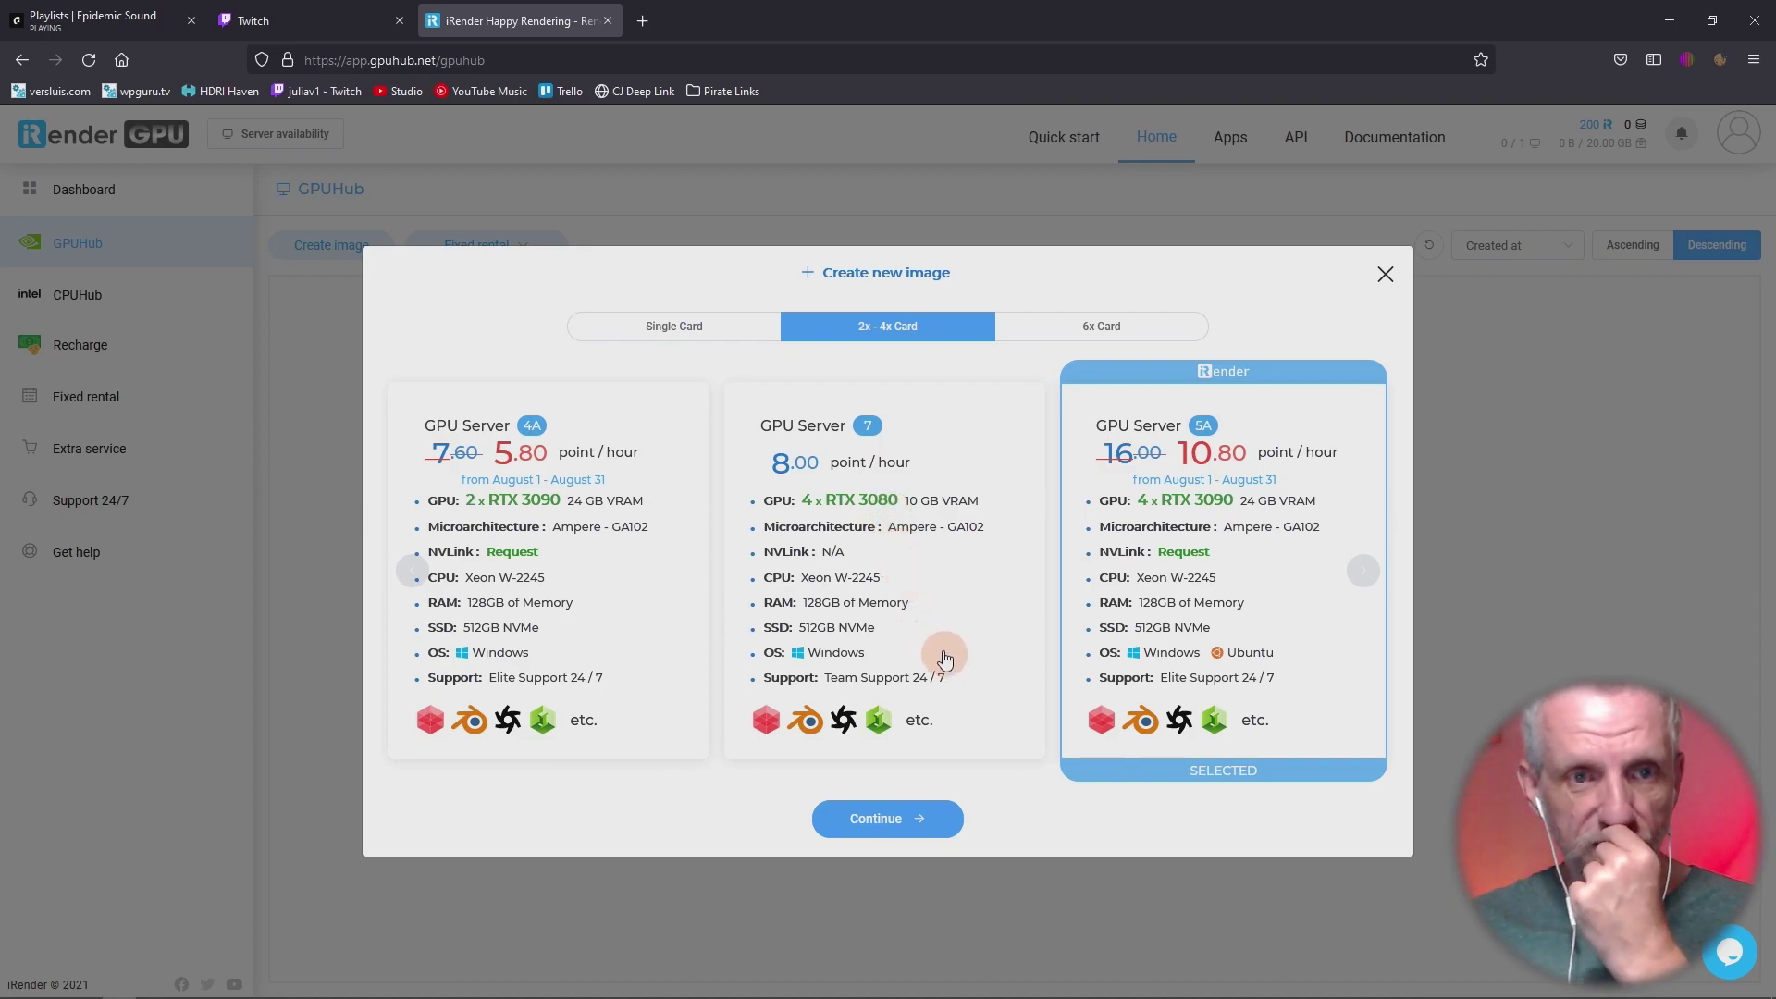
pyautogui.click(1385, 277)
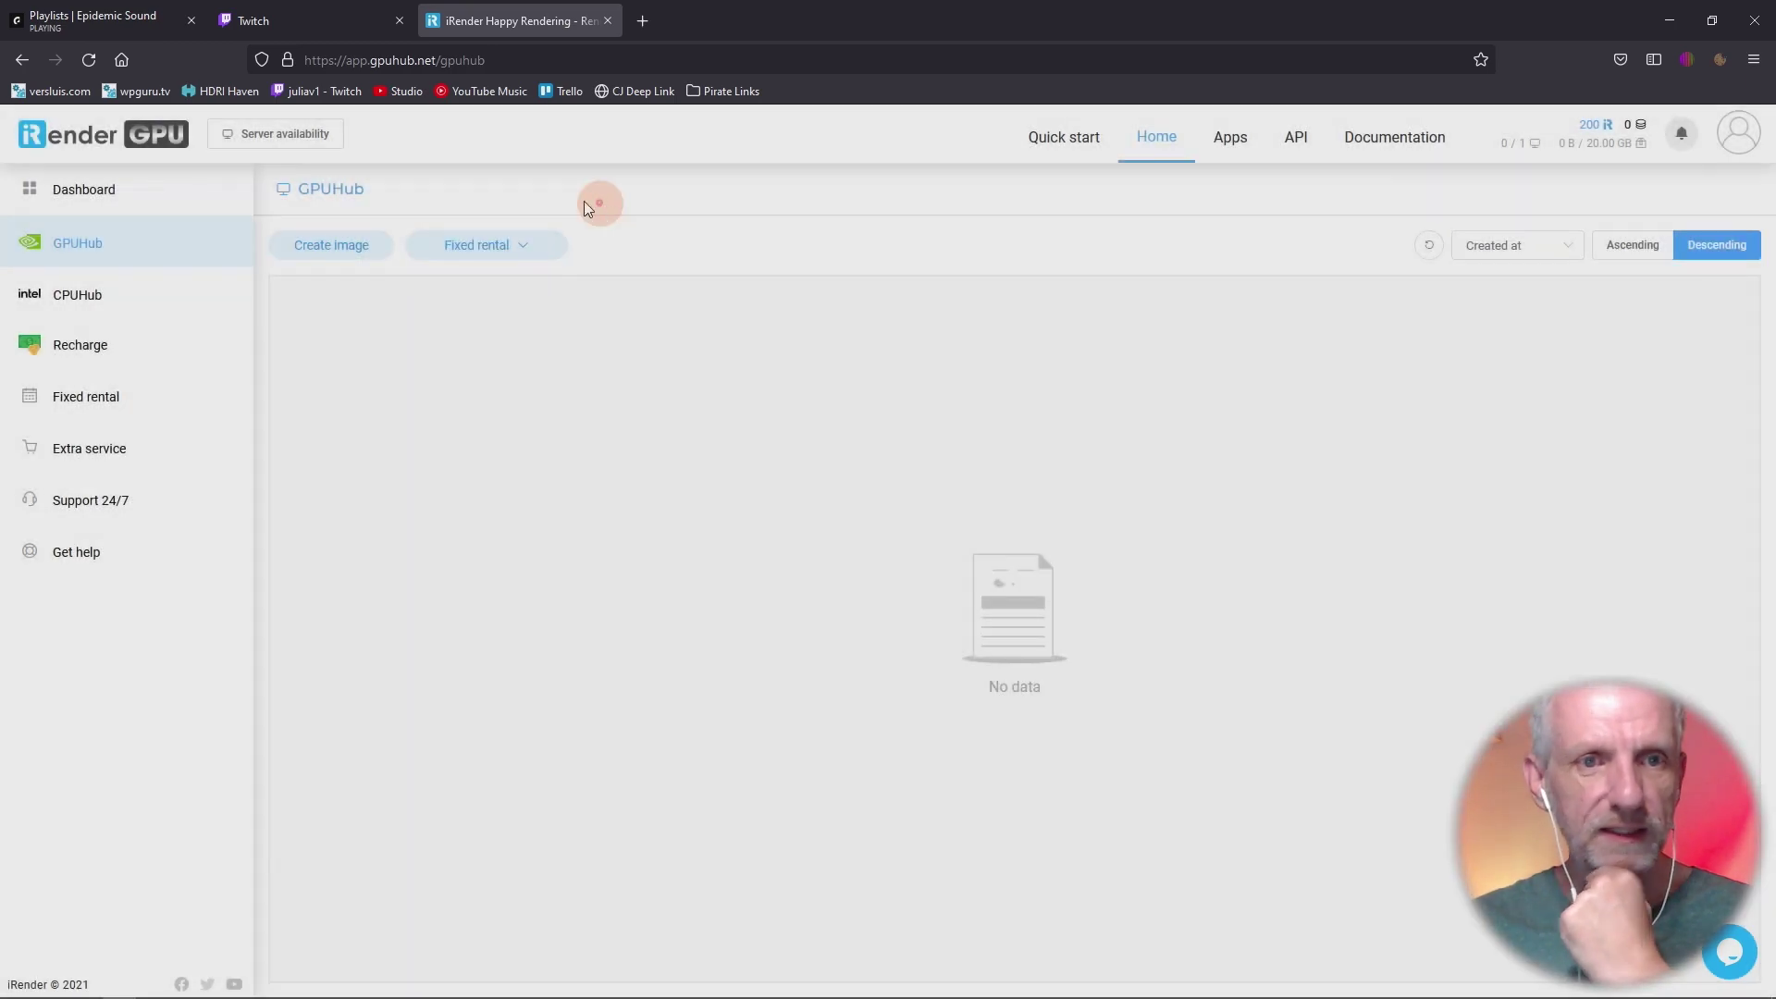
pyautogui.click(326, 137)
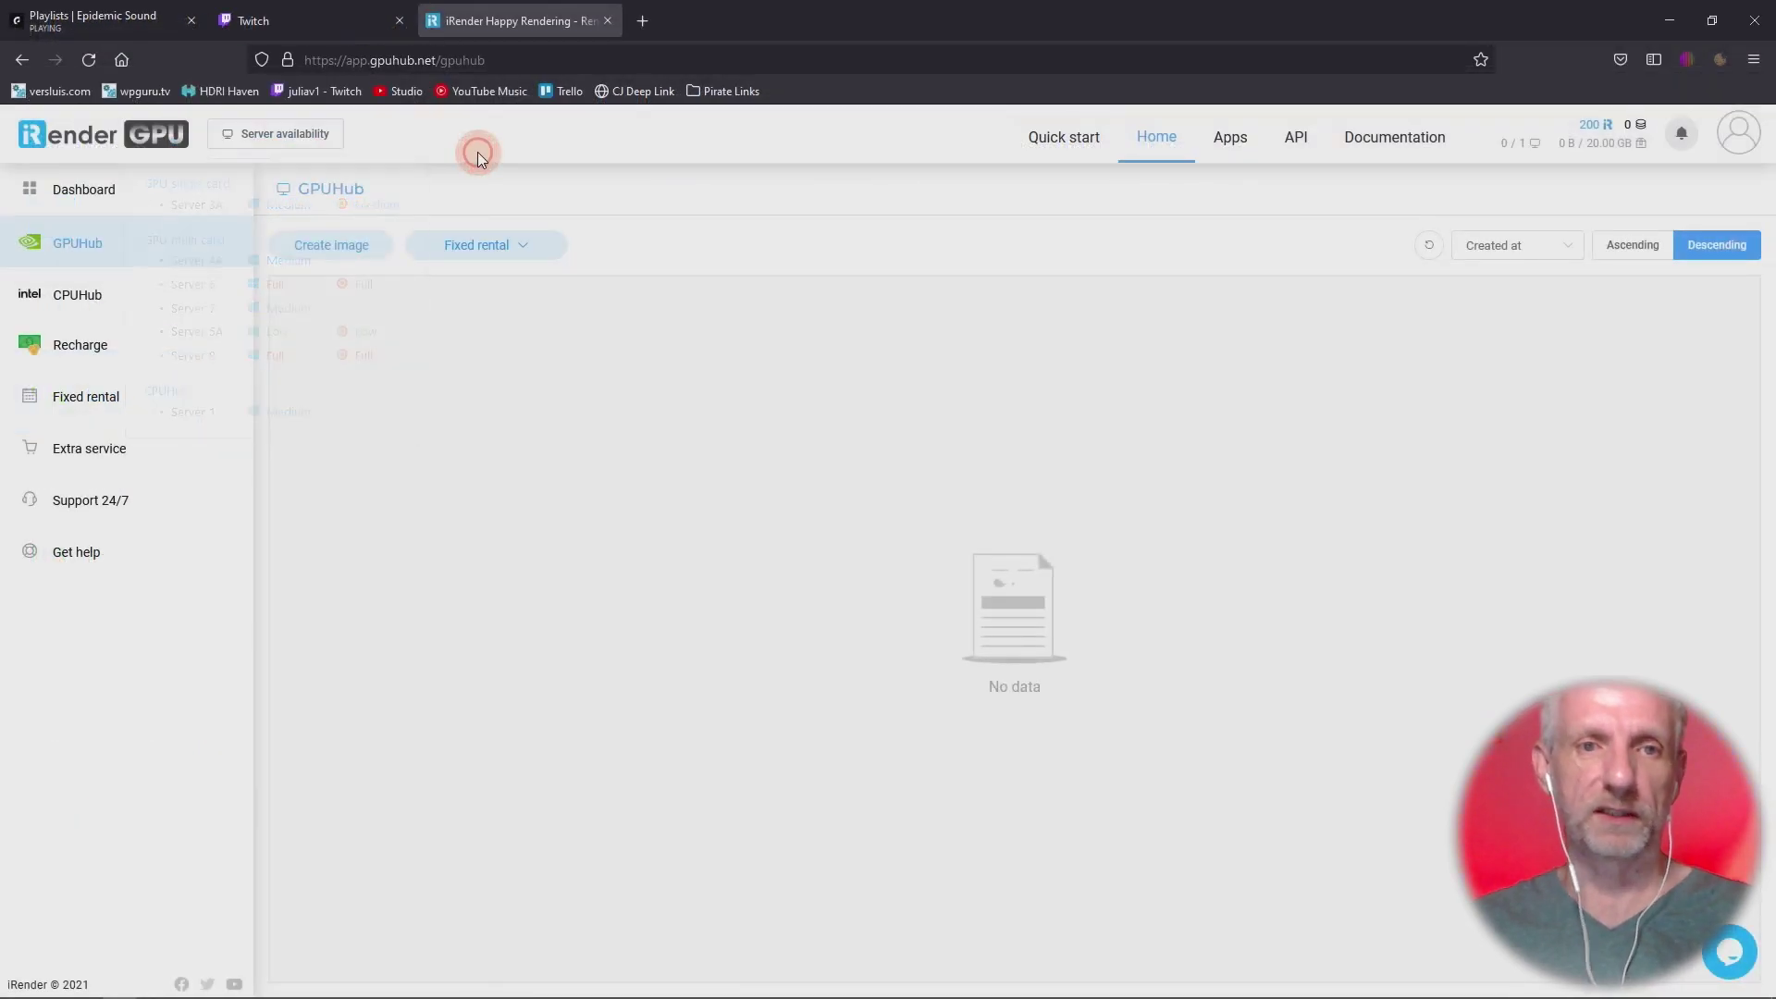
# Start a new GPUHub image and choose the GPU Server 7 package with 4 x RTX 3080.
pyautogui.click(352, 251)
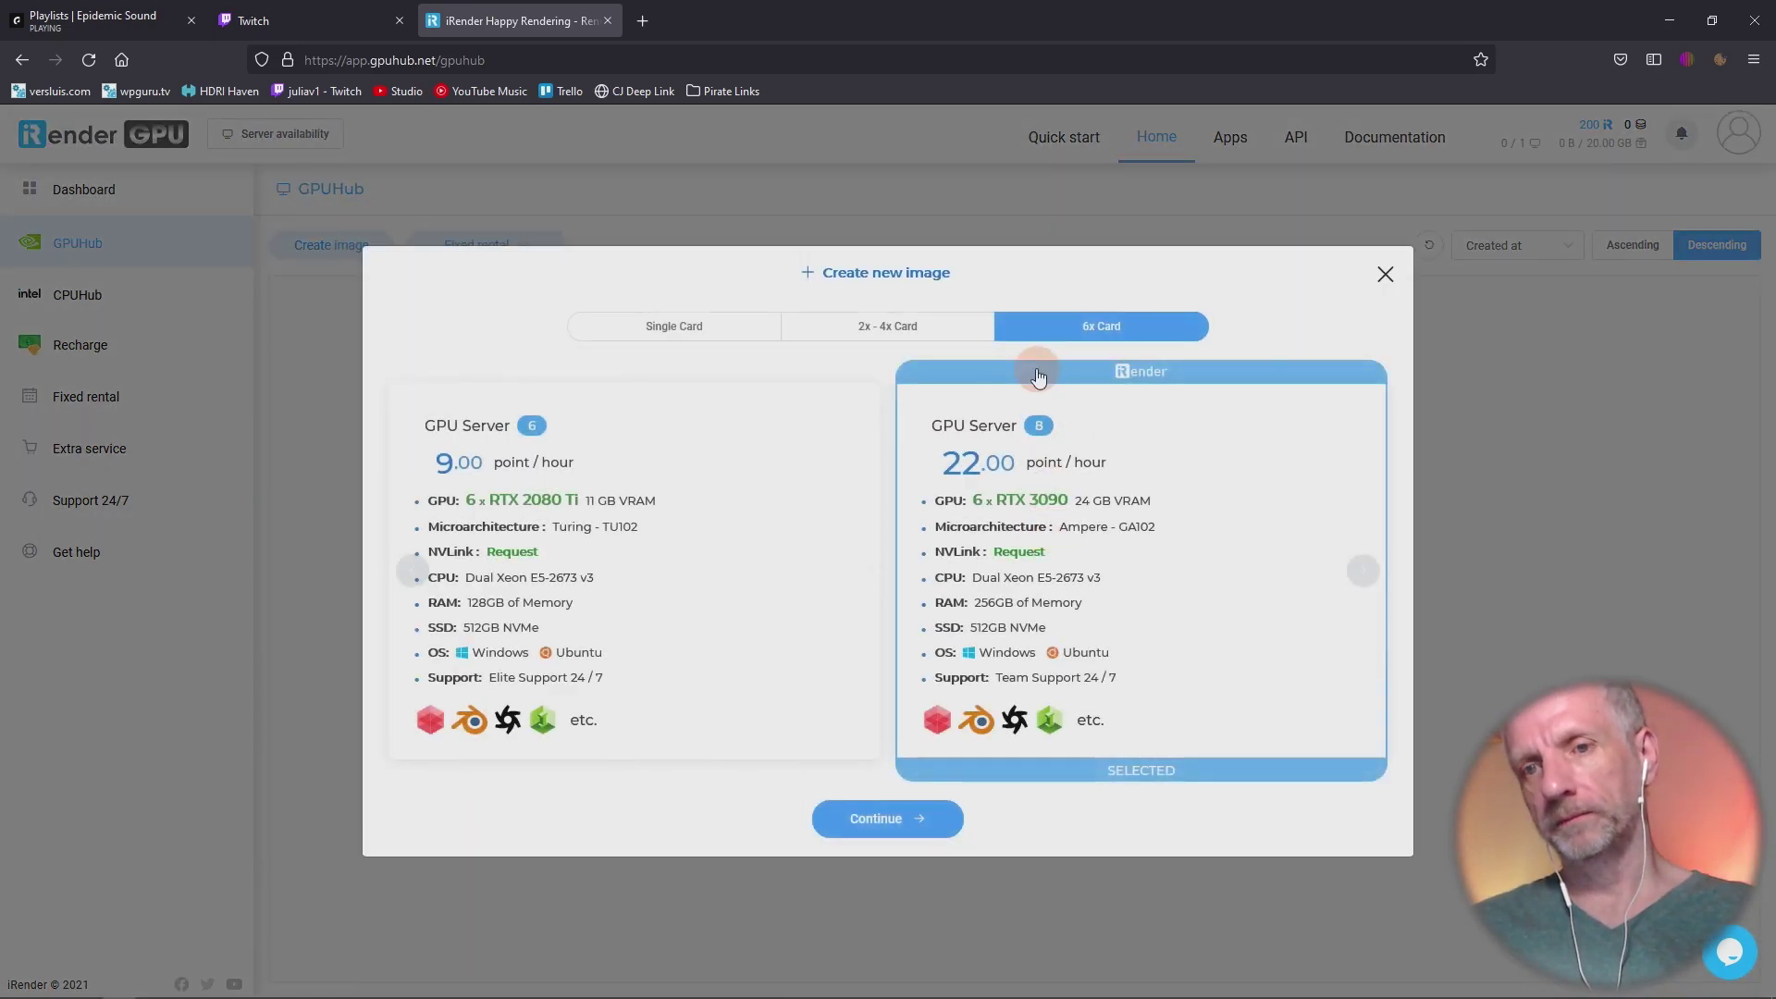
pyautogui.click(925, 331)
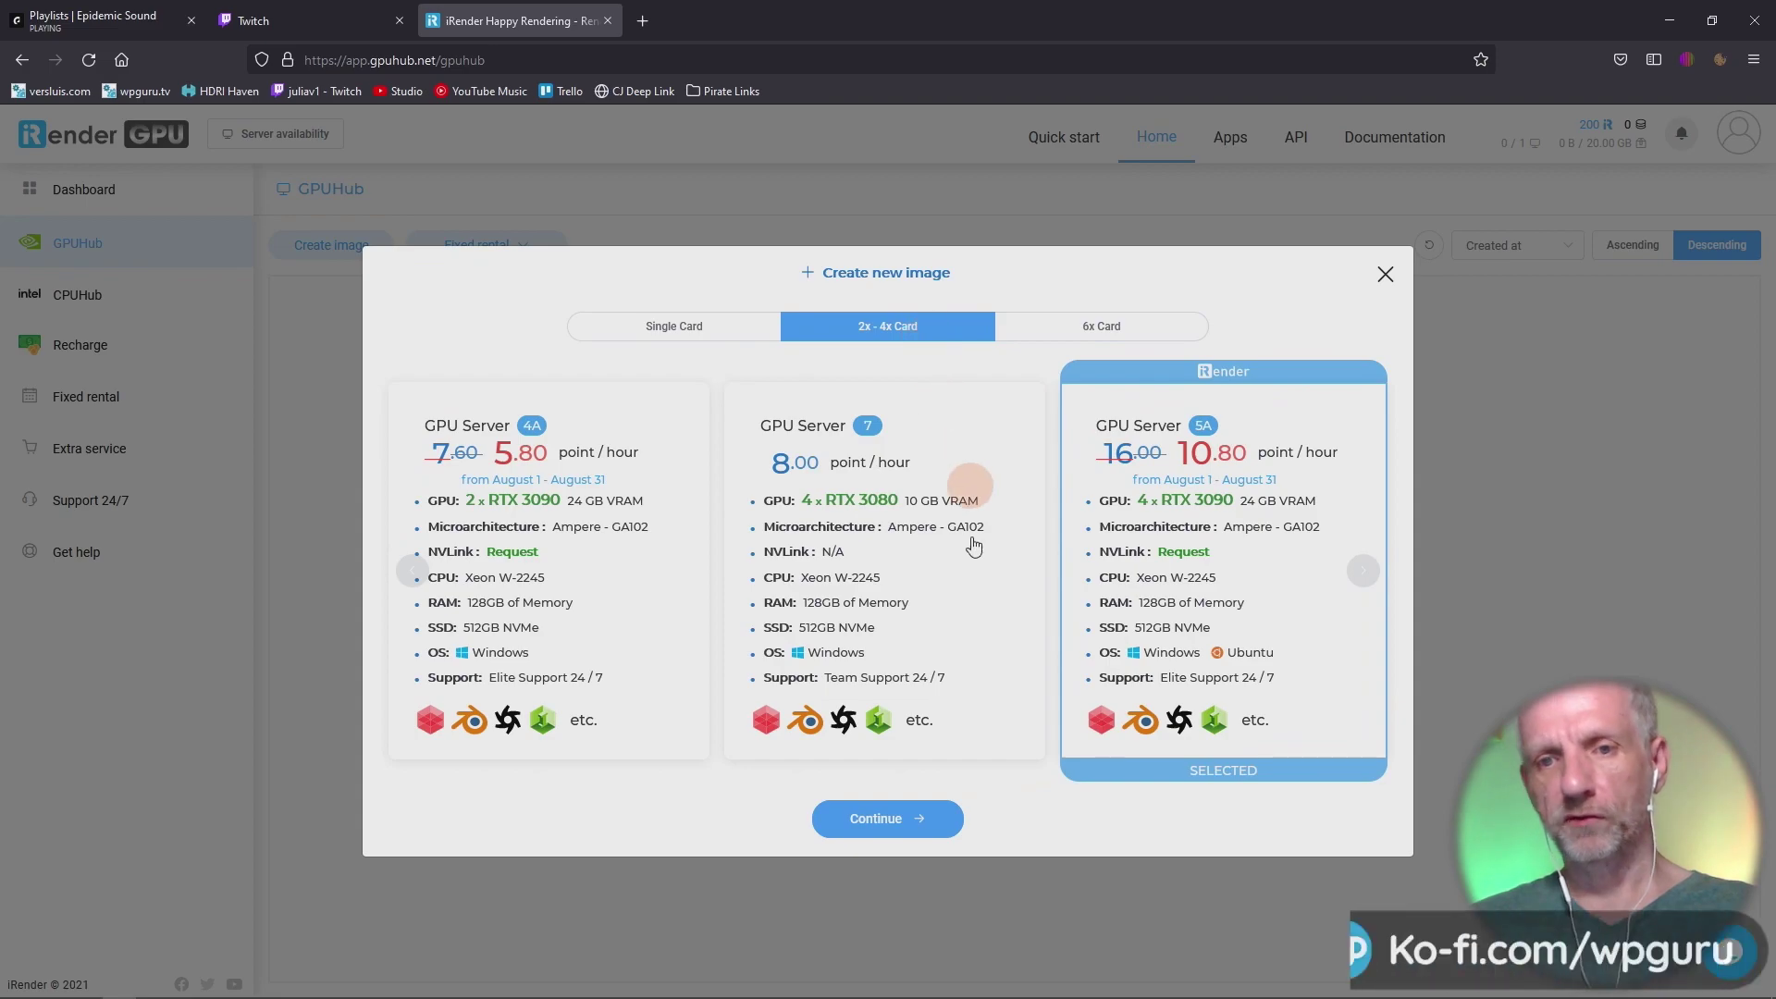
pyautogui.click(690, 323)
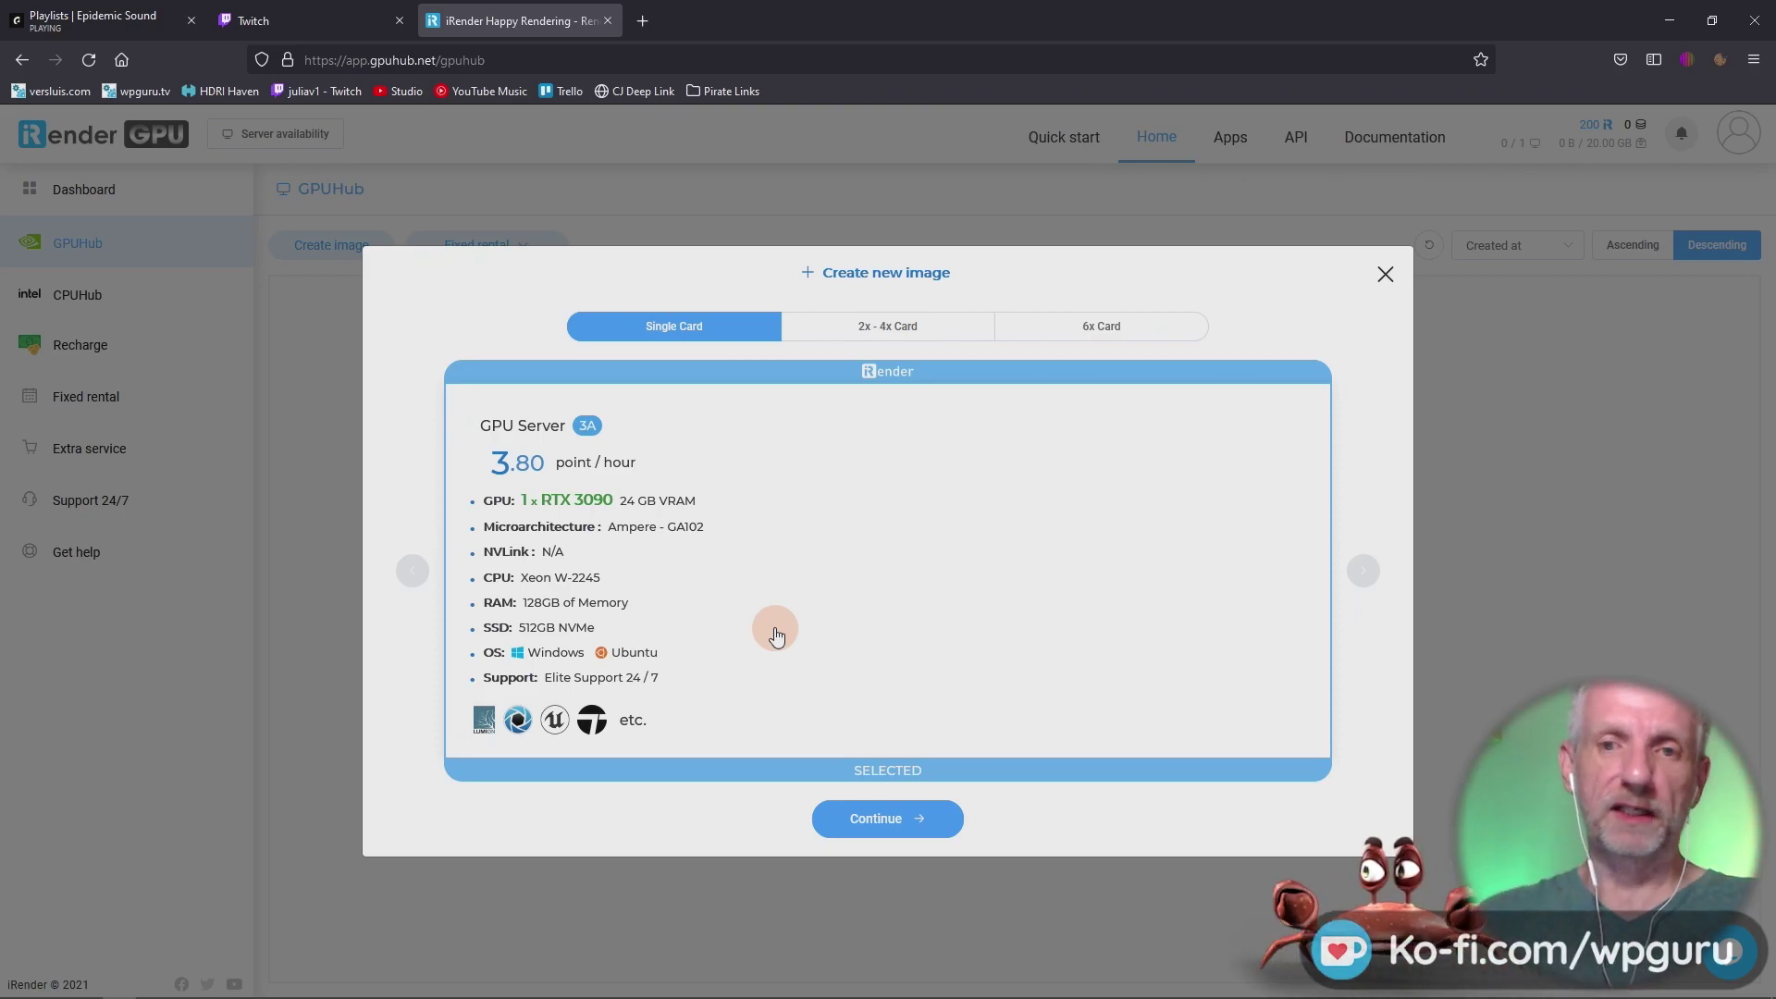
pyautogui.click(952, 330)
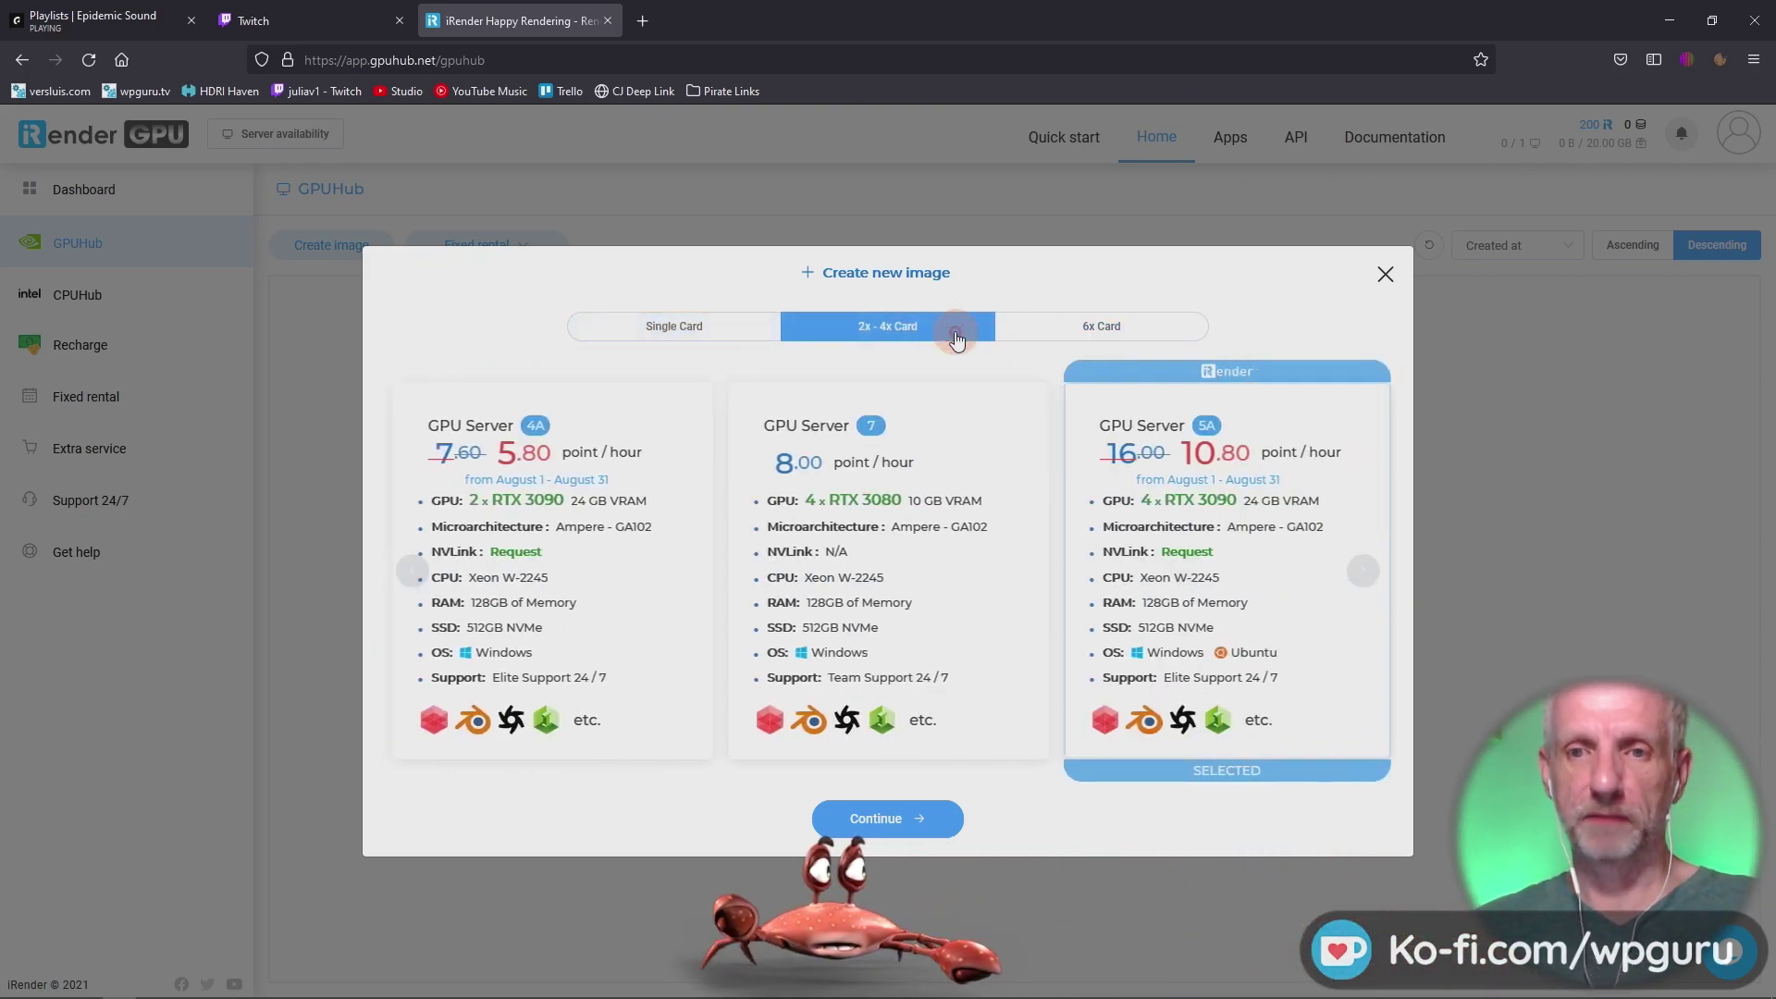
pyautogui.click(932, 582)
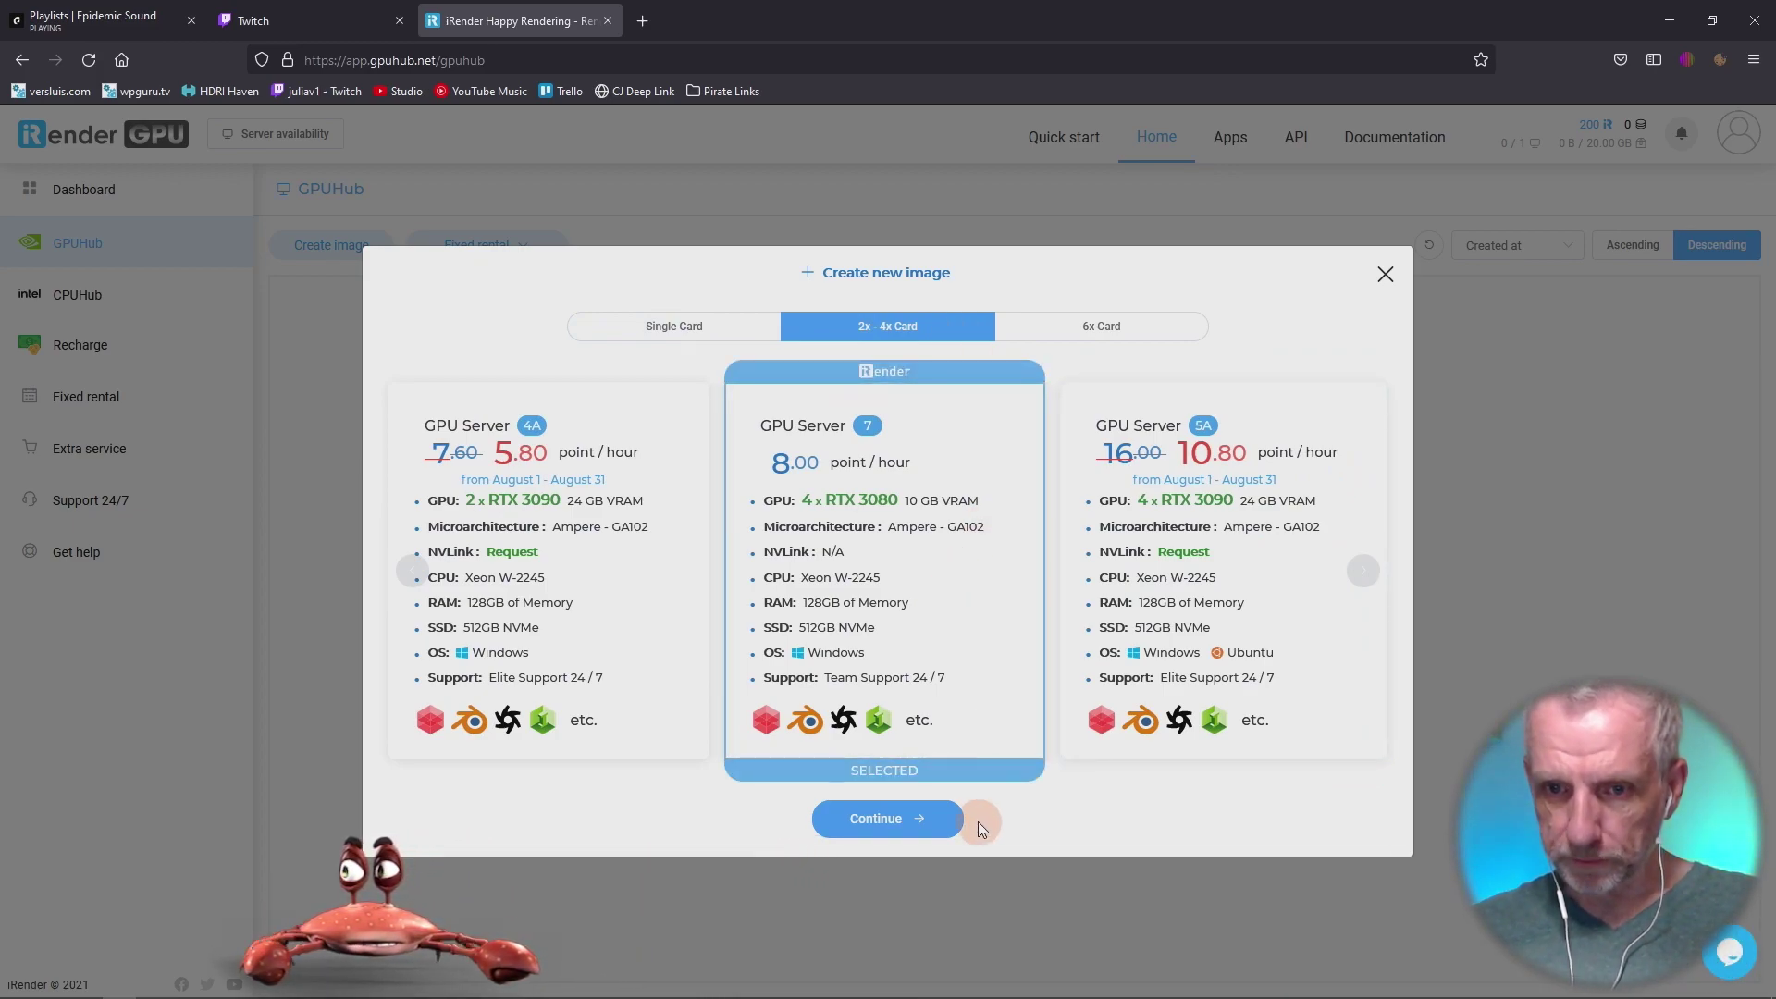
pyautogui.click(913, 826)
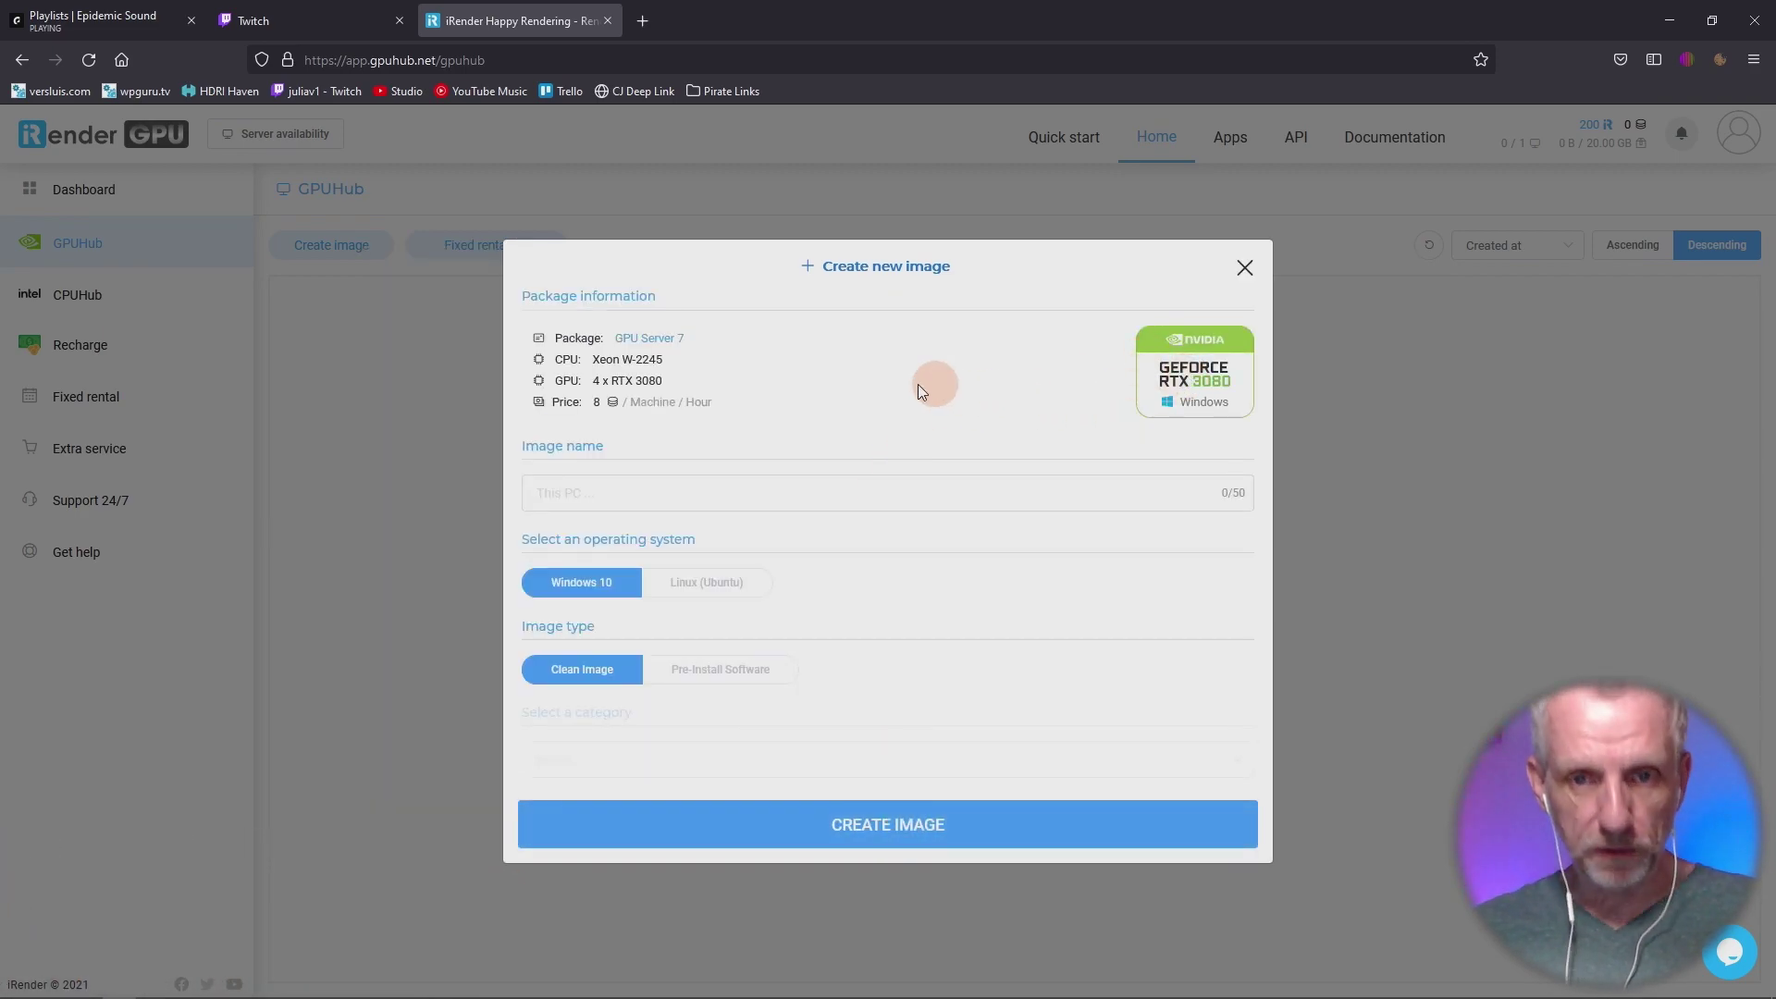
# Name the image "DAZ Studio - Subway Animation" and create it as a clean Windows 10 image.
pyautogui.click(727, 493)
pyautogui.write('DAZ Studio - Subway Tunnel')
pyautogui.press('BackSpace')
pyautogui.press('BackSpace')
pyautogui.press('BackSpace')
pyautogui.press('BackSpace')
pyautogui.write('Animation')
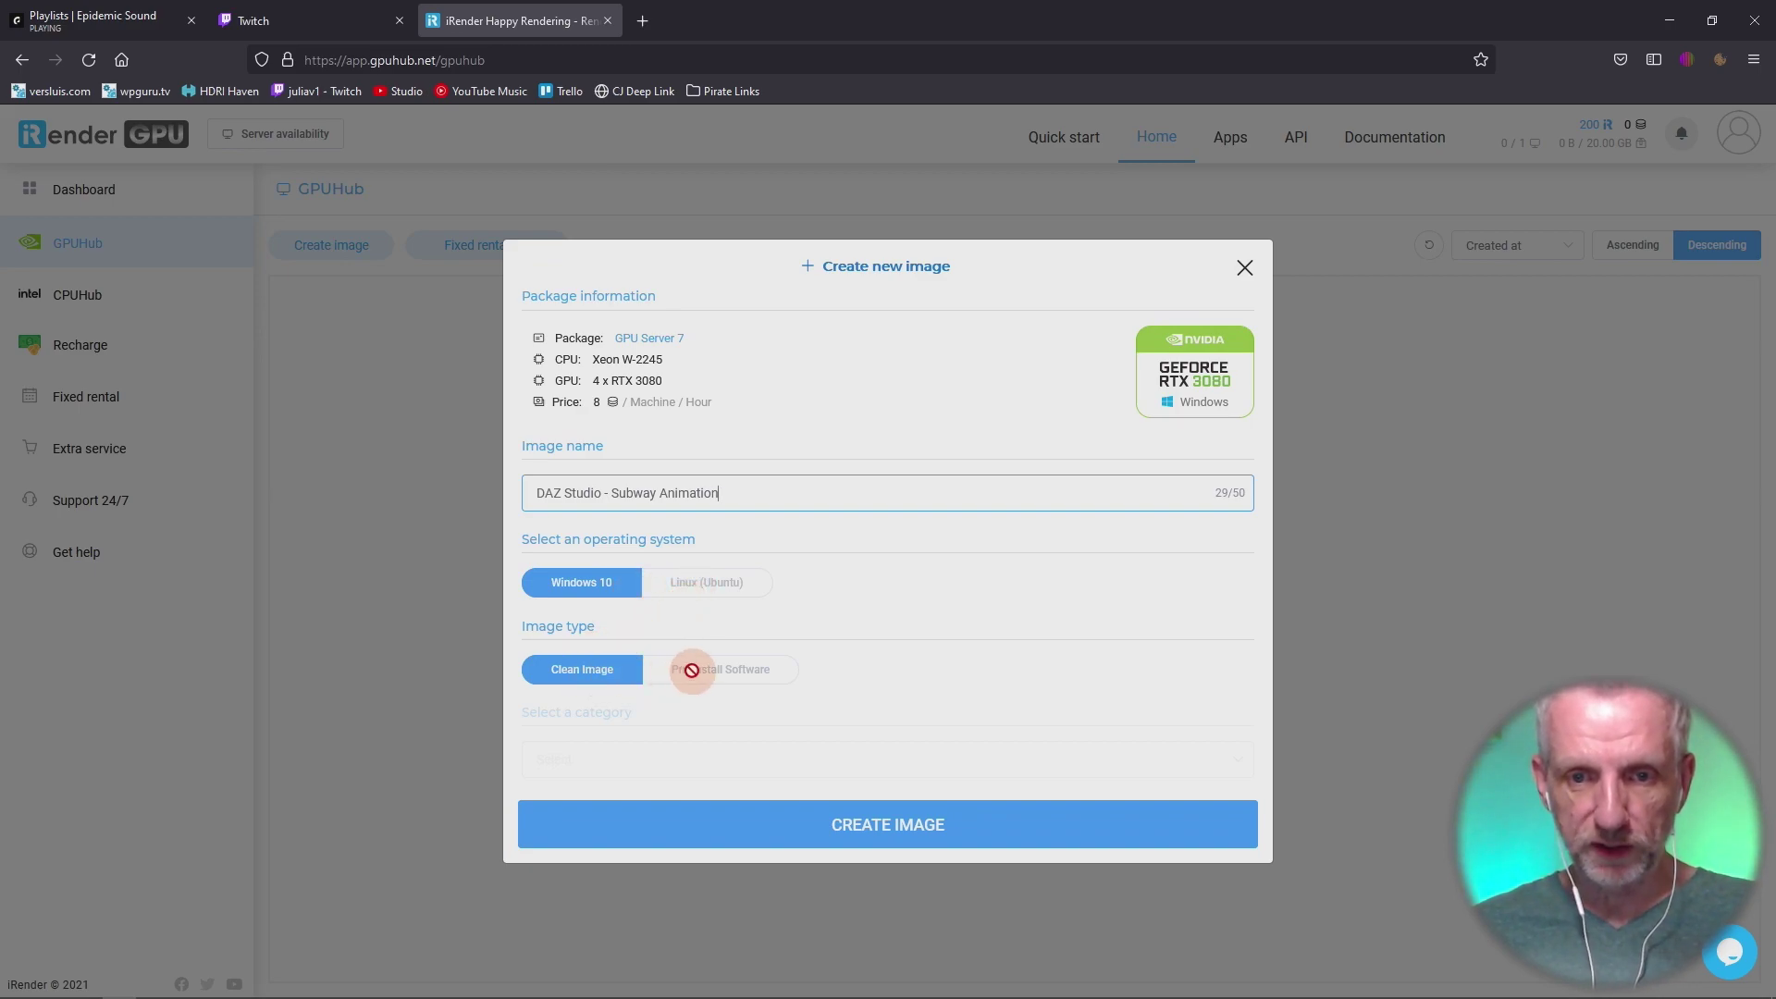
pyautogui.click(826, 831)
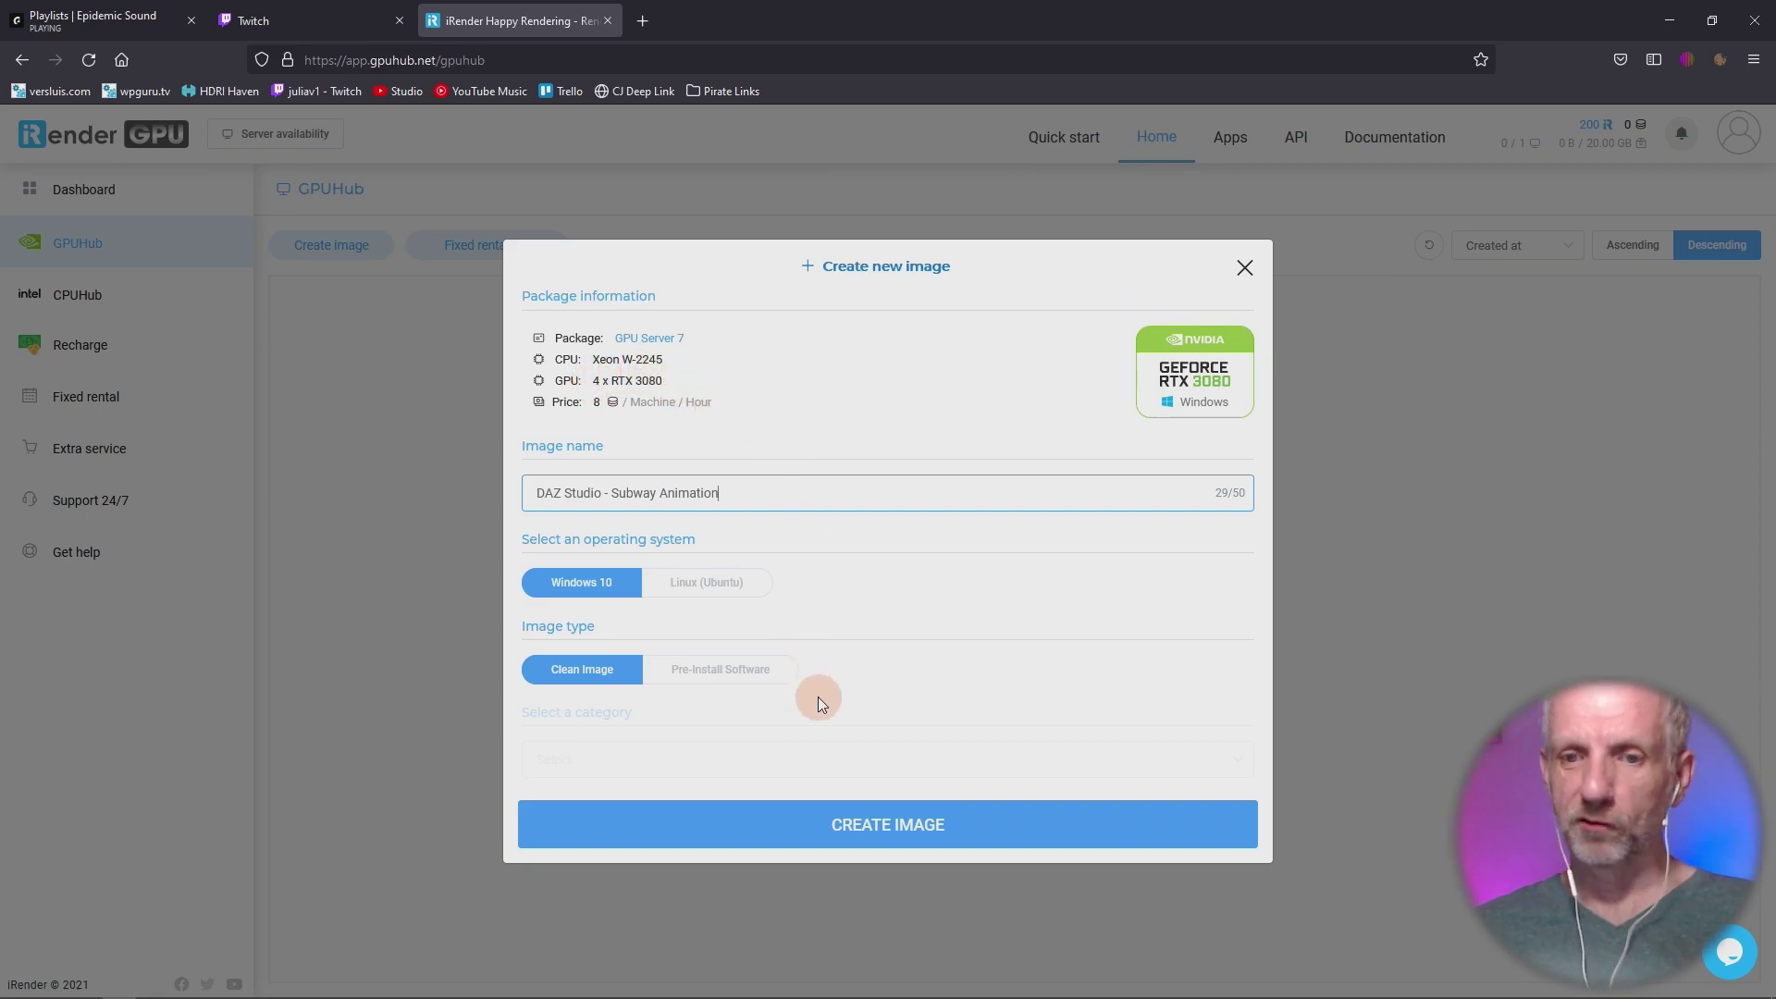
pyautogui.click(891, 824)
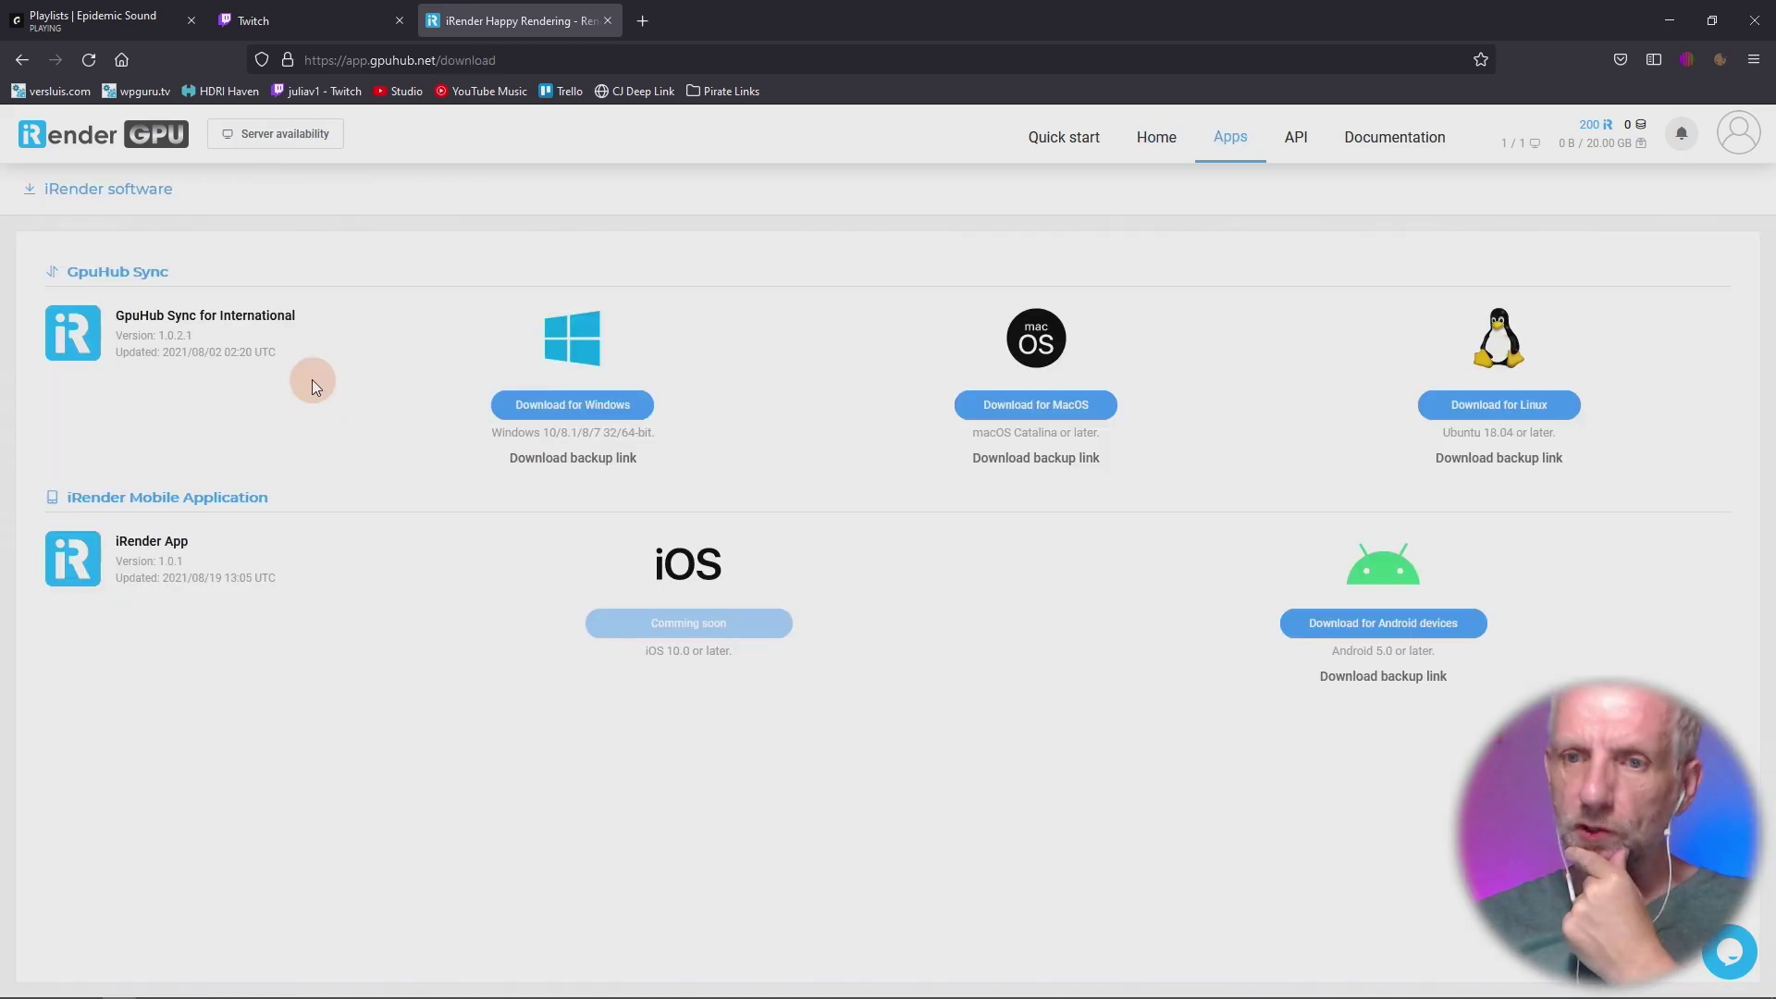
# Read the iRender documentation on connecting to remote servers, covering the .rdp file, SSH and other remote desktop software.
pyautogui.click(1395, 139)
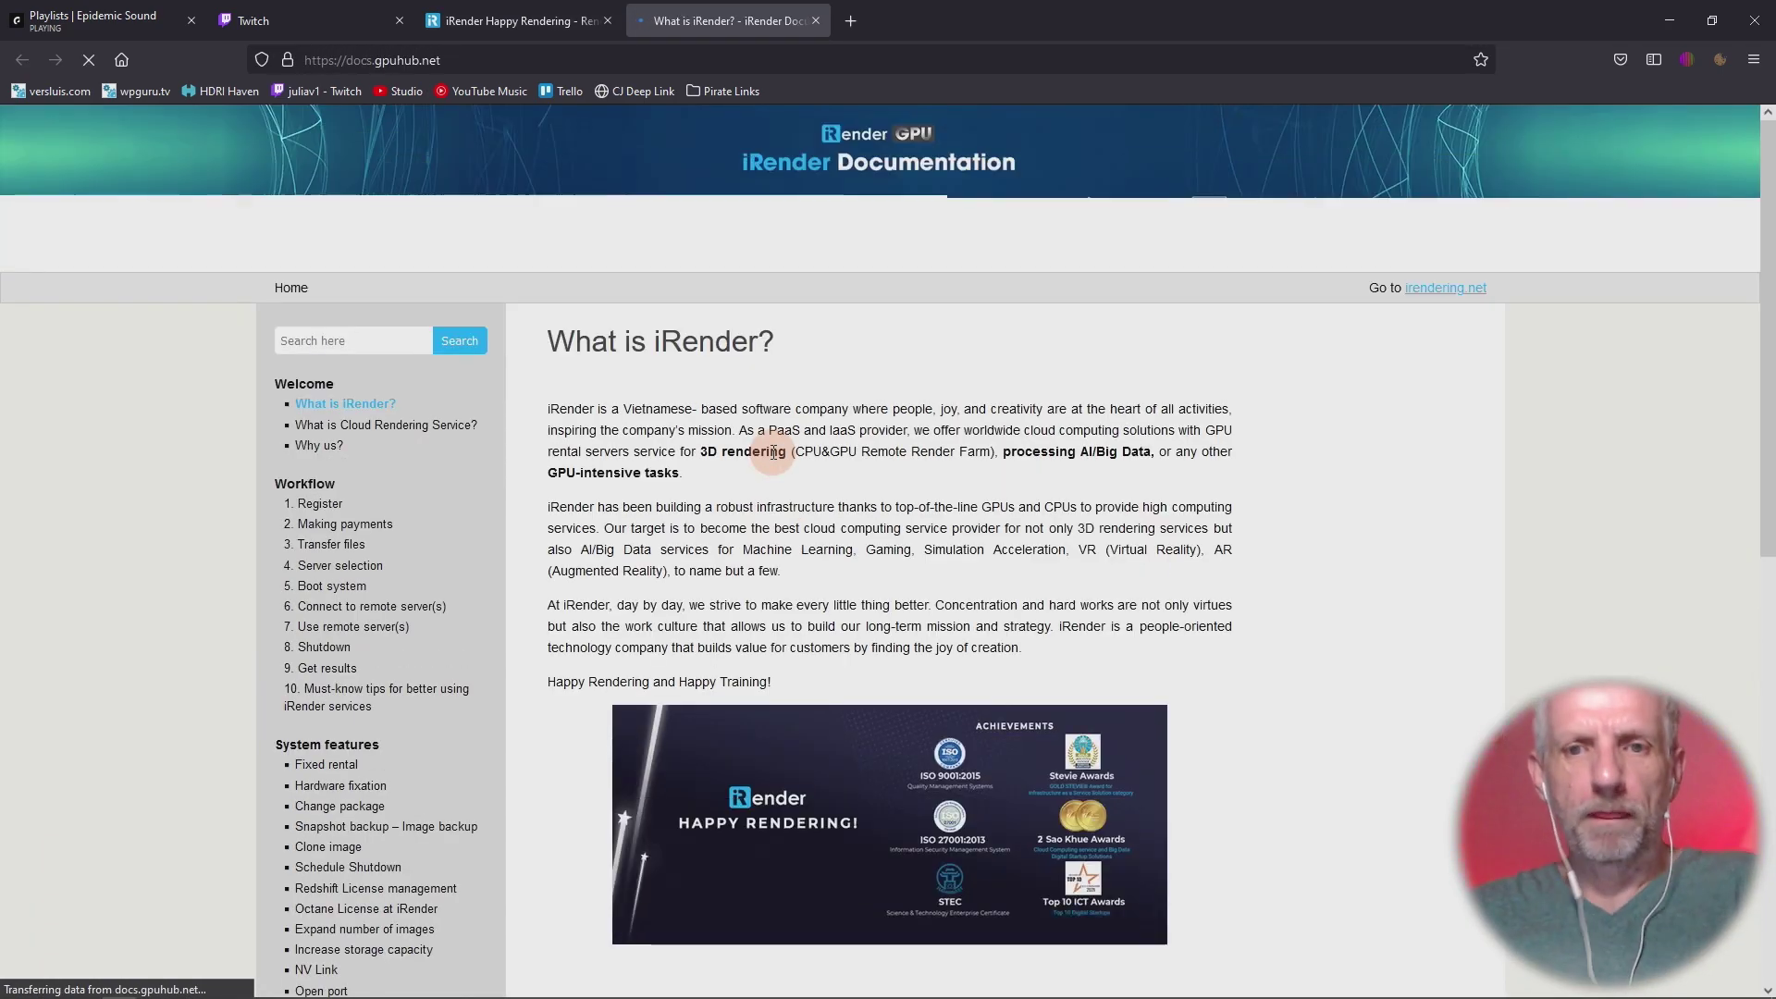
pyautogui.scroll(-2, 1284, 555)
pyautogui.scroll(-1, 1285, 555)
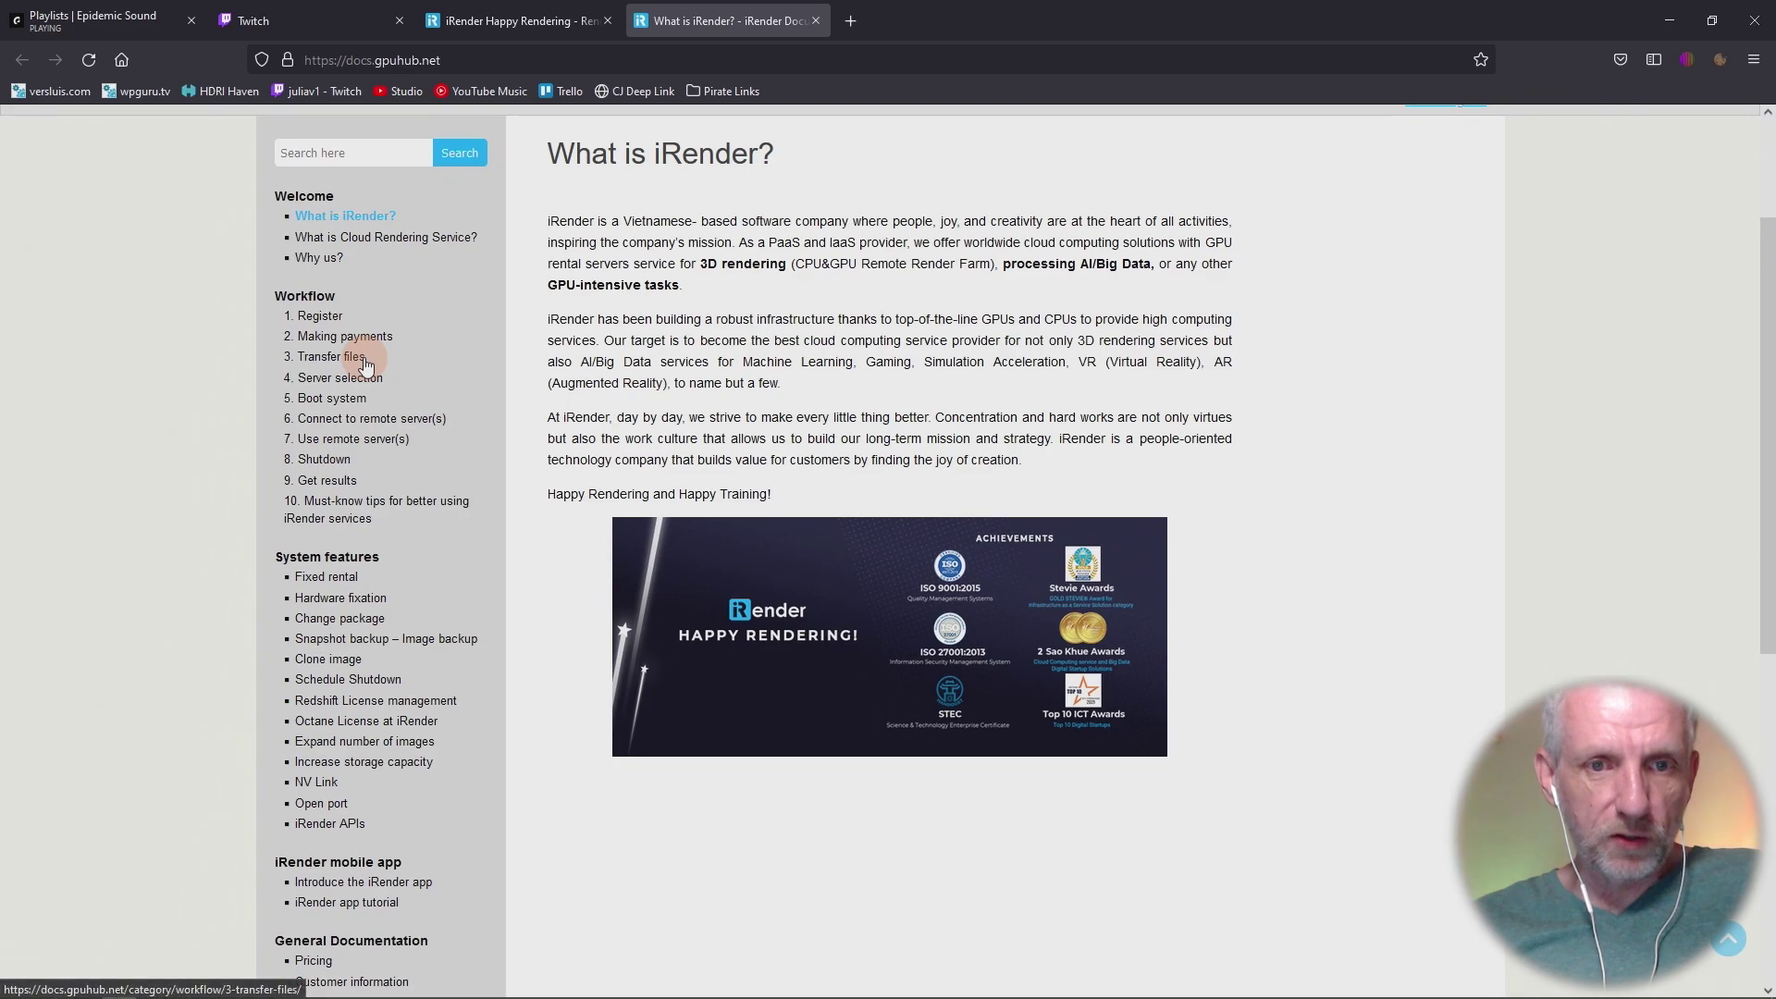
pyautogui.click(419, 421)
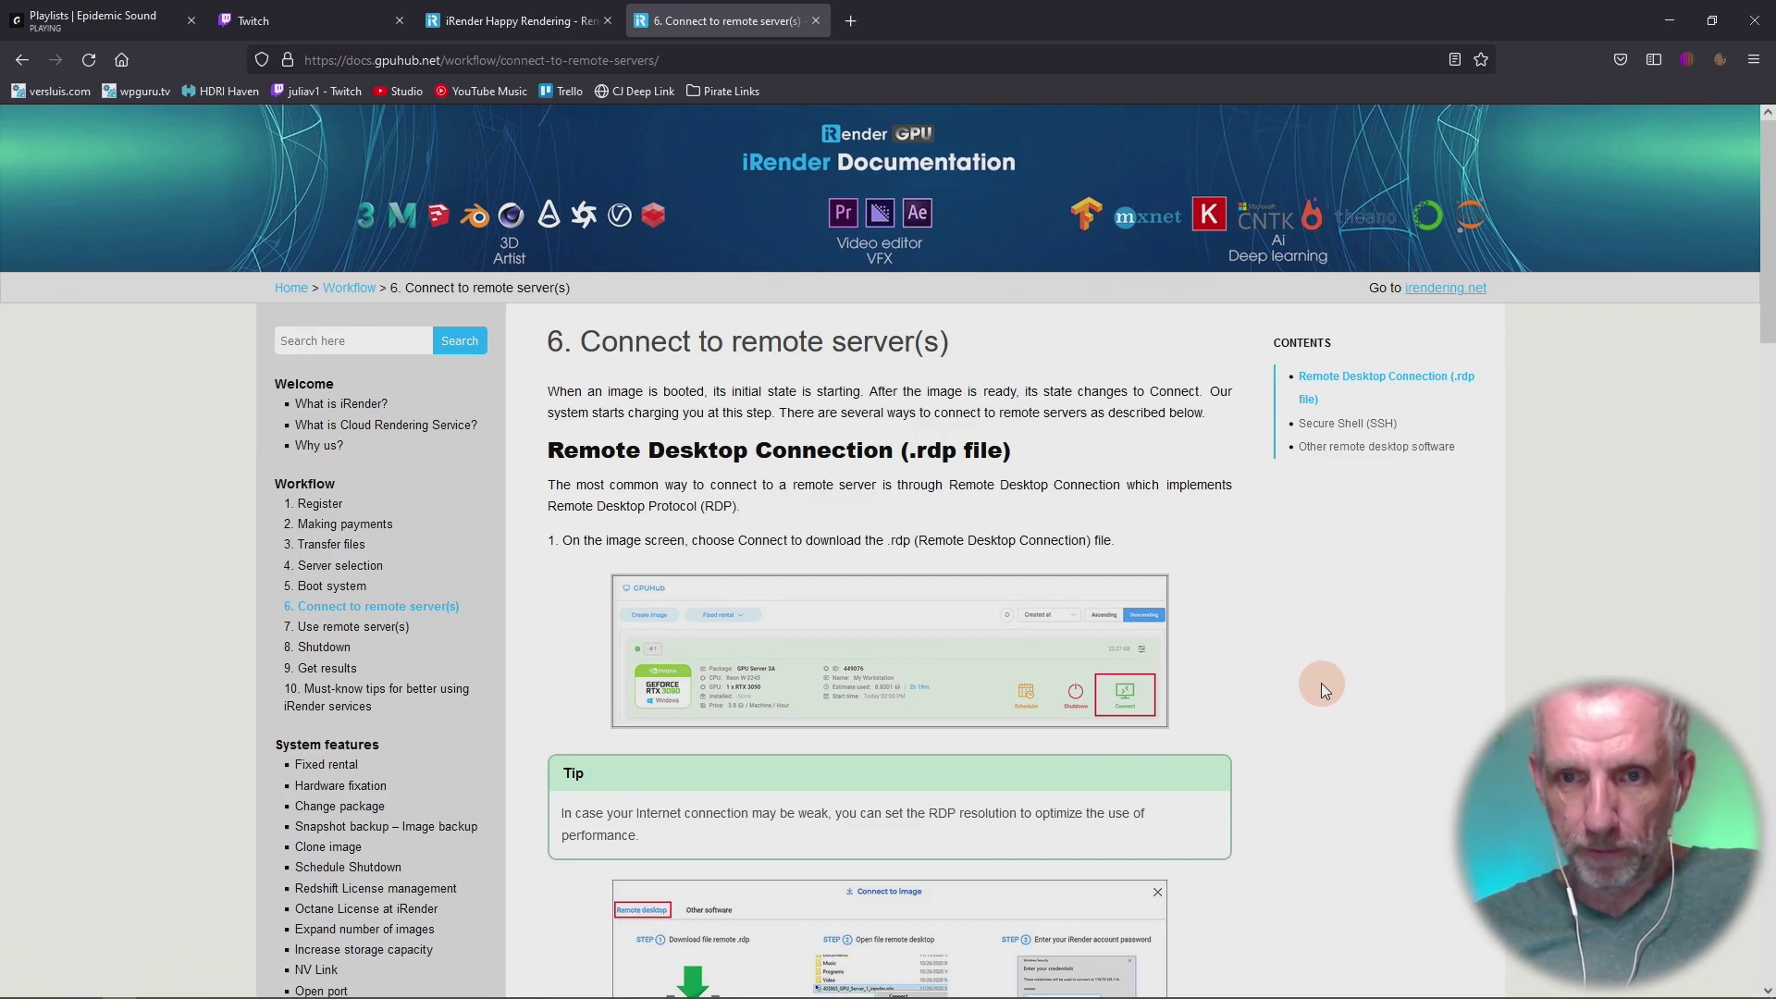
pyautogui.scroll(-5, 1321, 683)
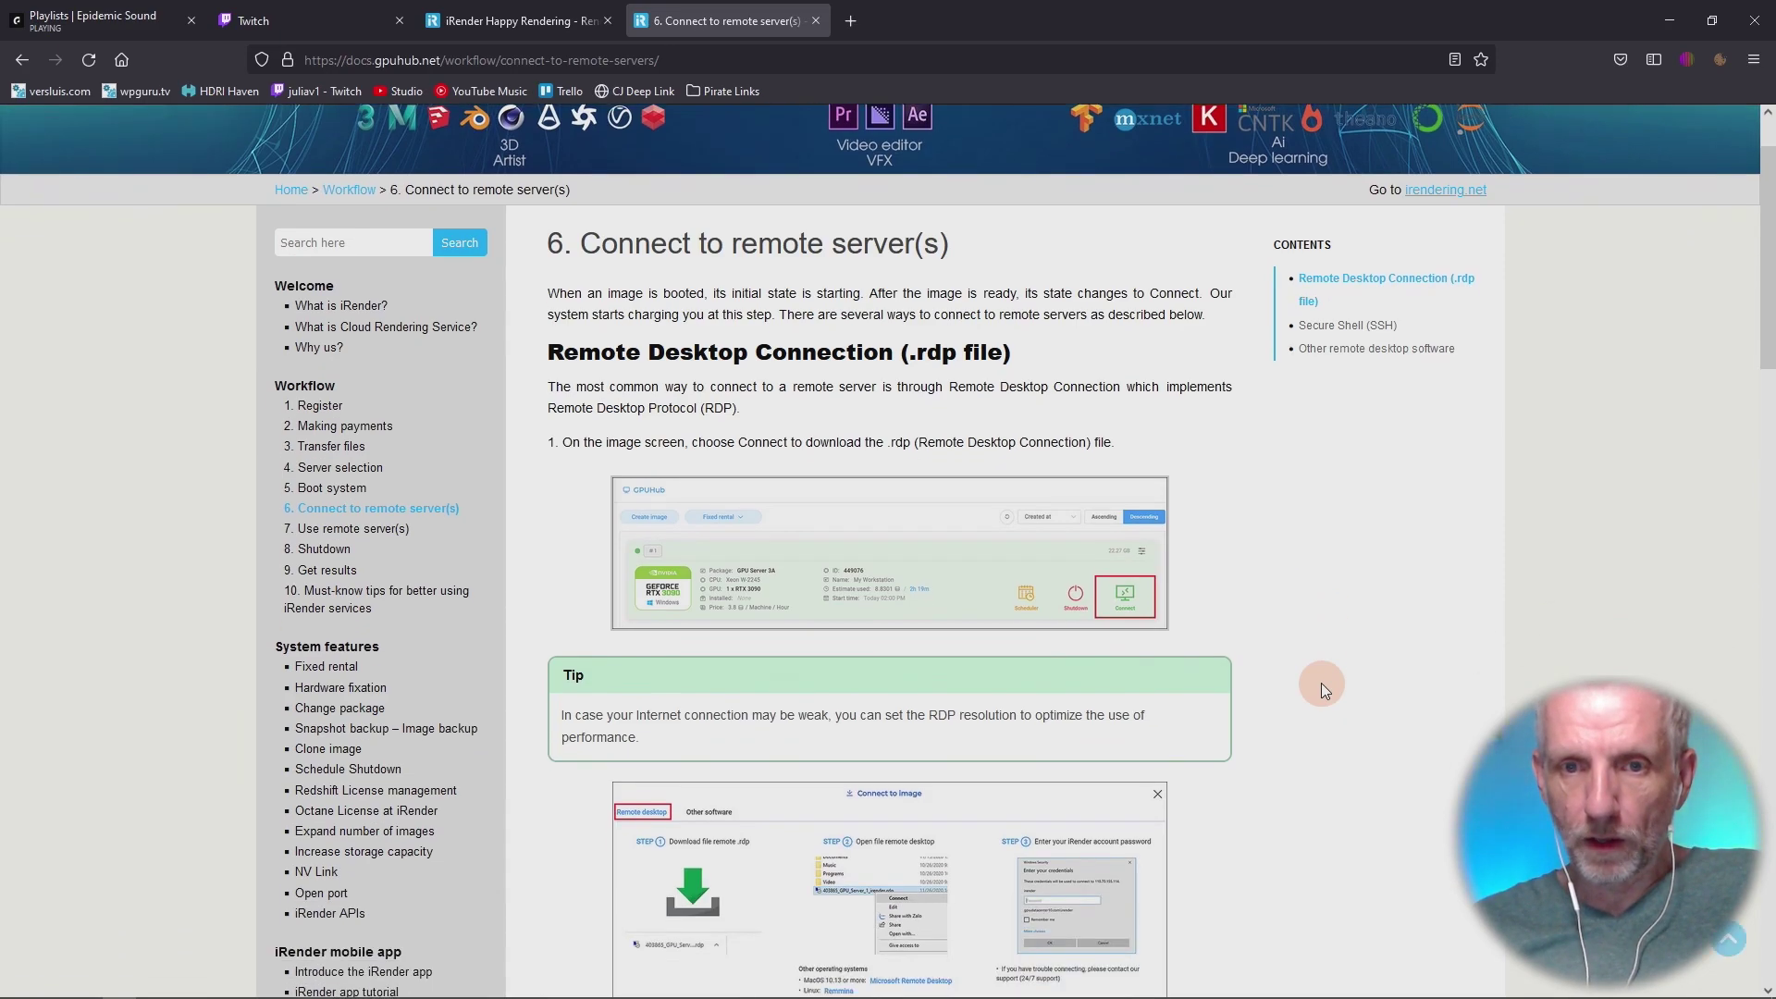
pyautogui.scroll(-8, 1321, 683)
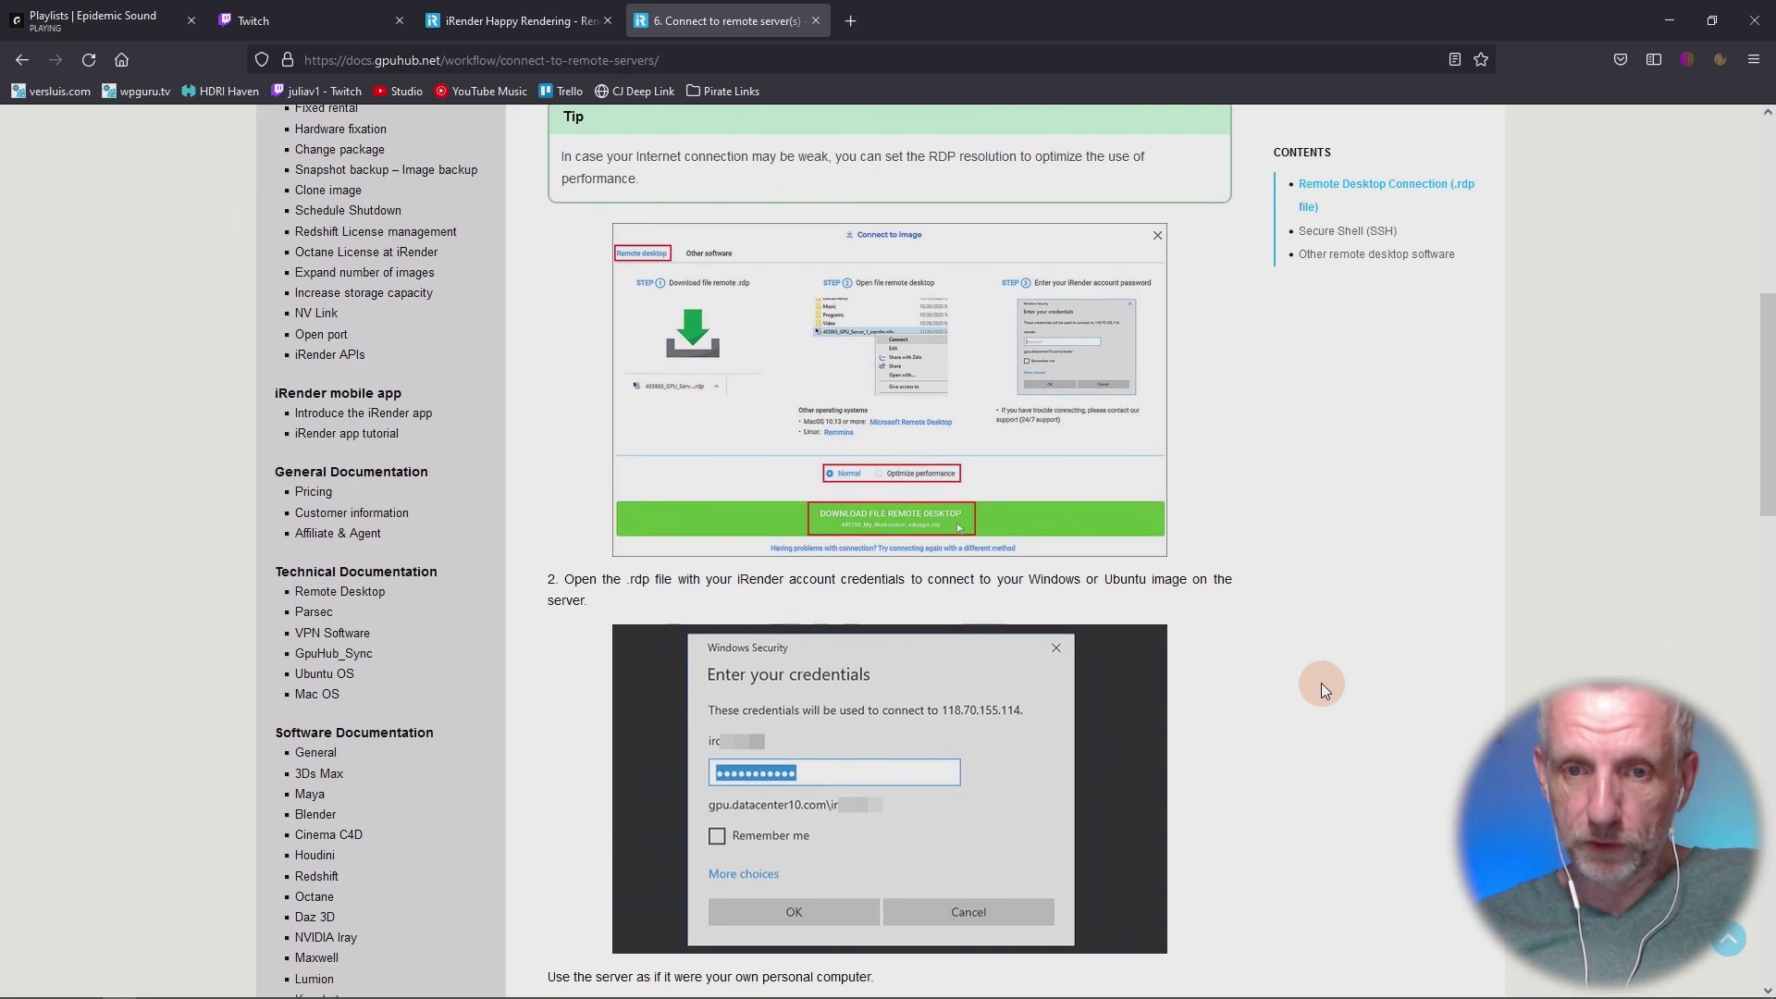
pyautogui.scroll(-10, 1322, 683)
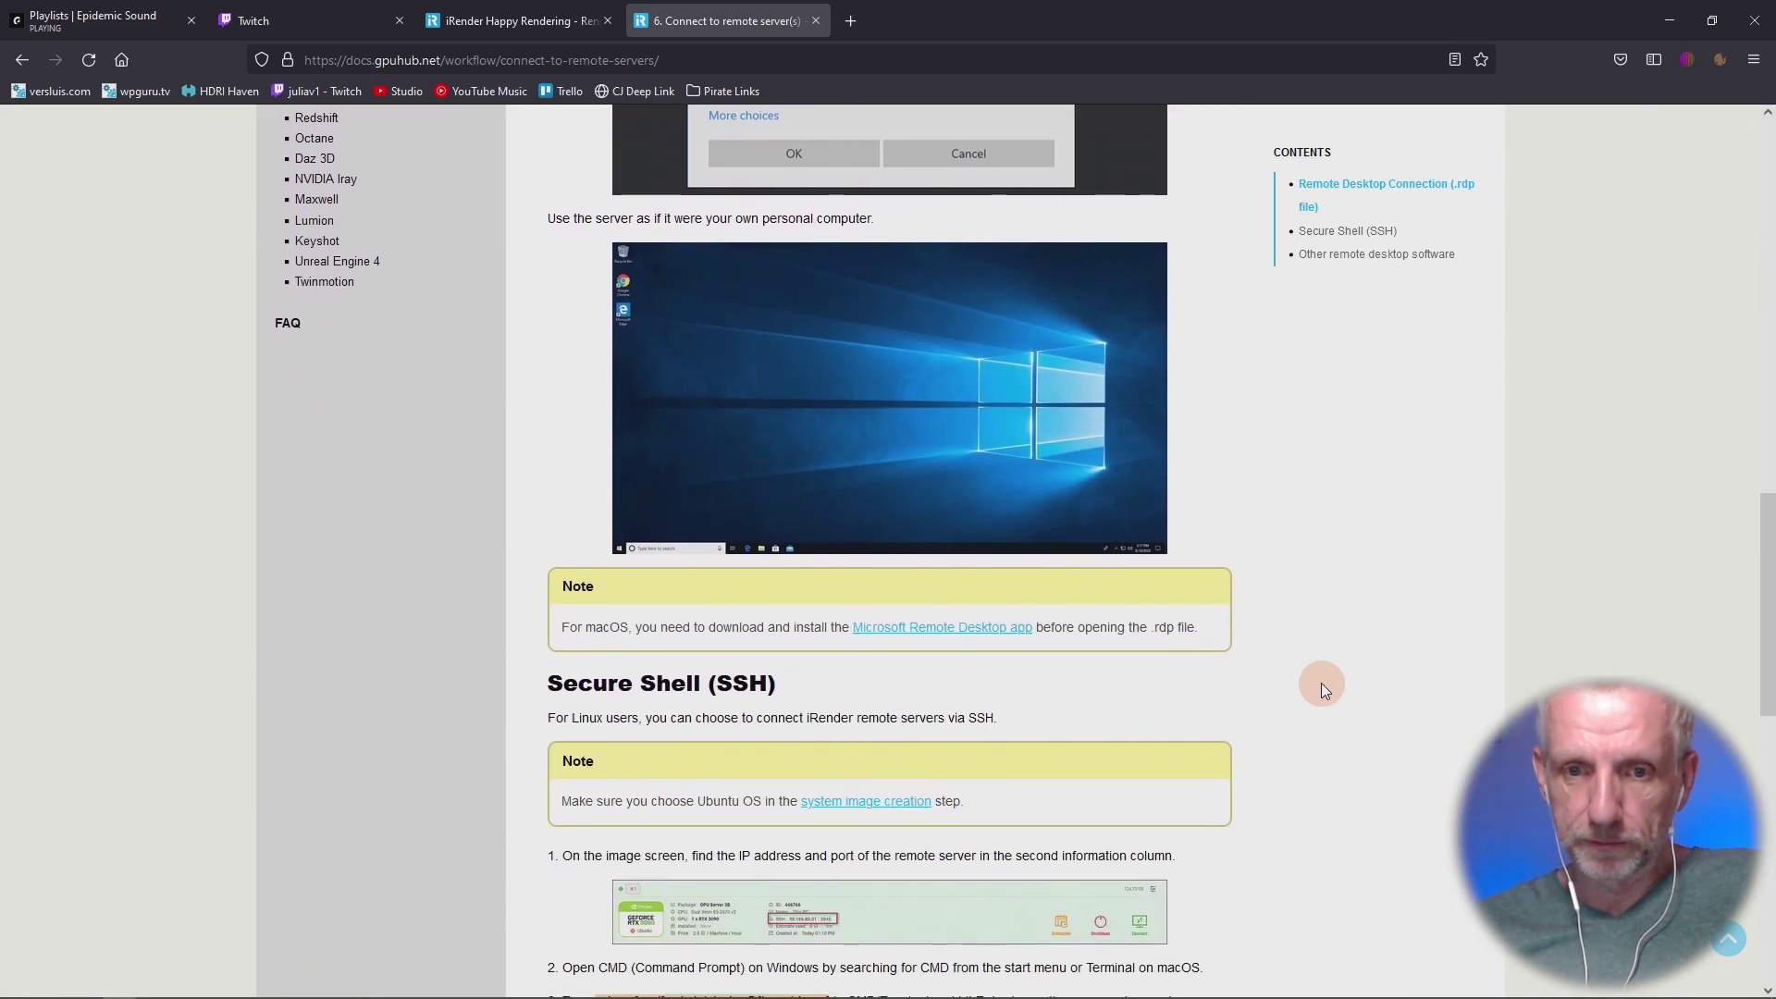
pyautogui.scroll(-1, 1321, 682)
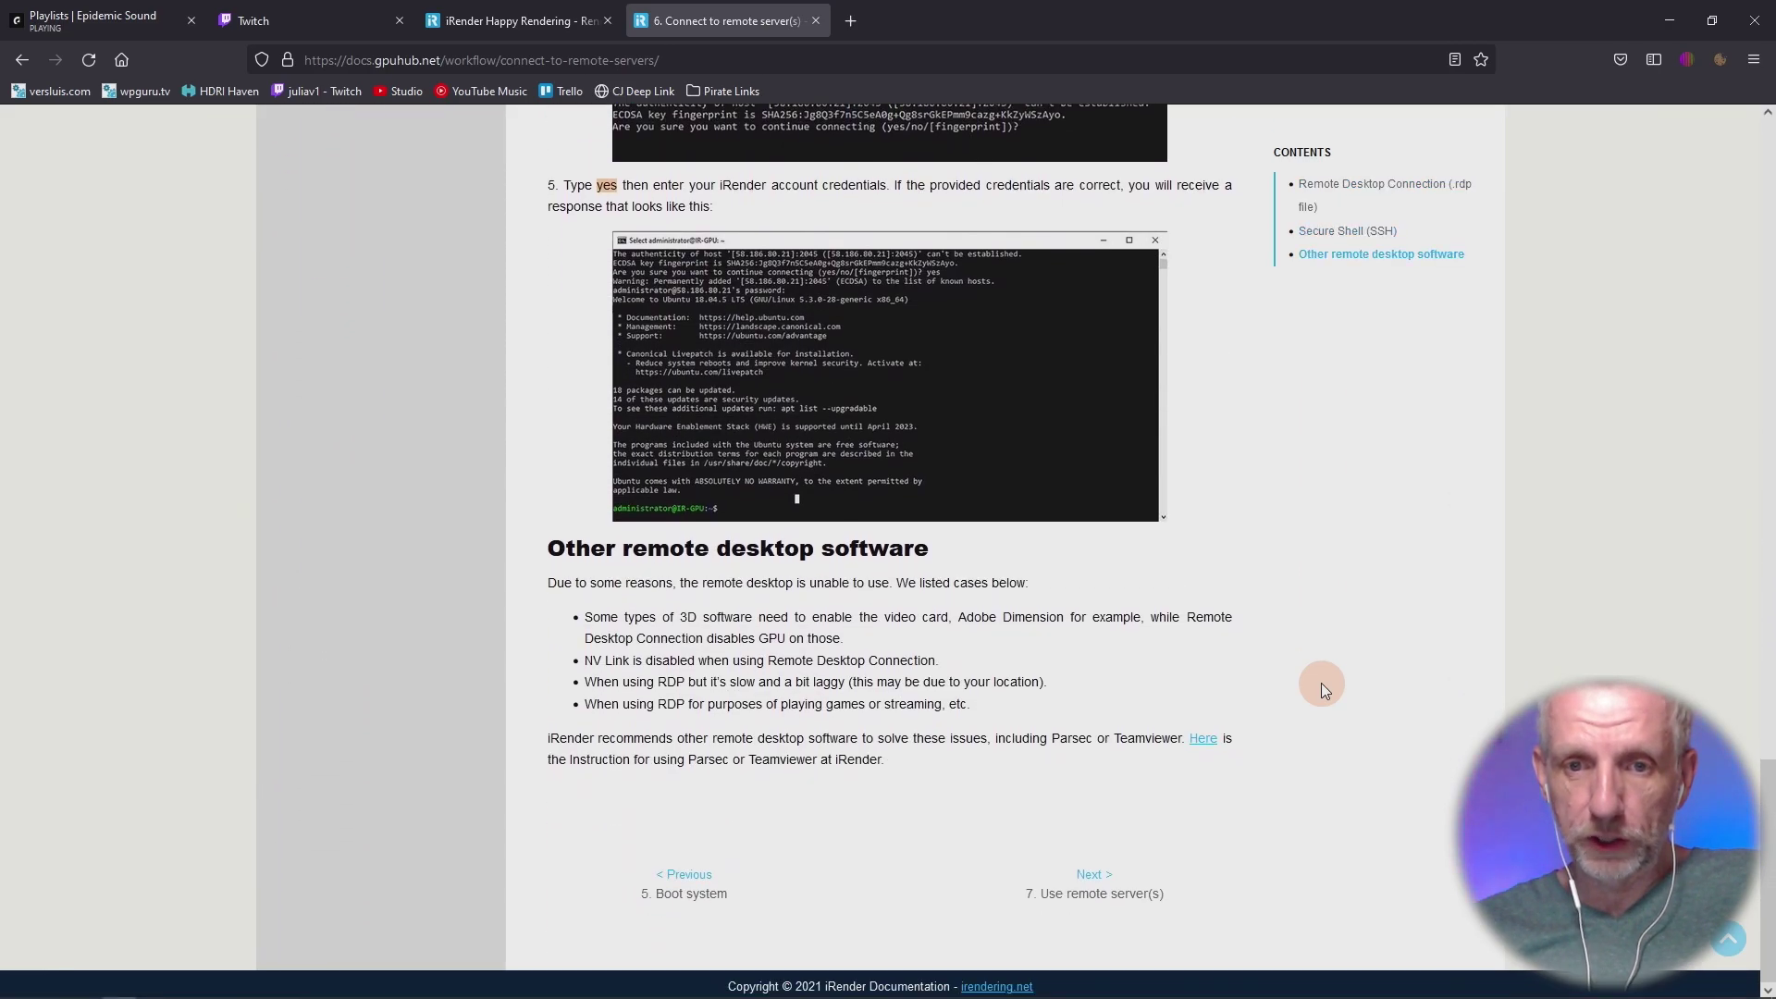
pyautogui.scroll(20, 1336, 638)
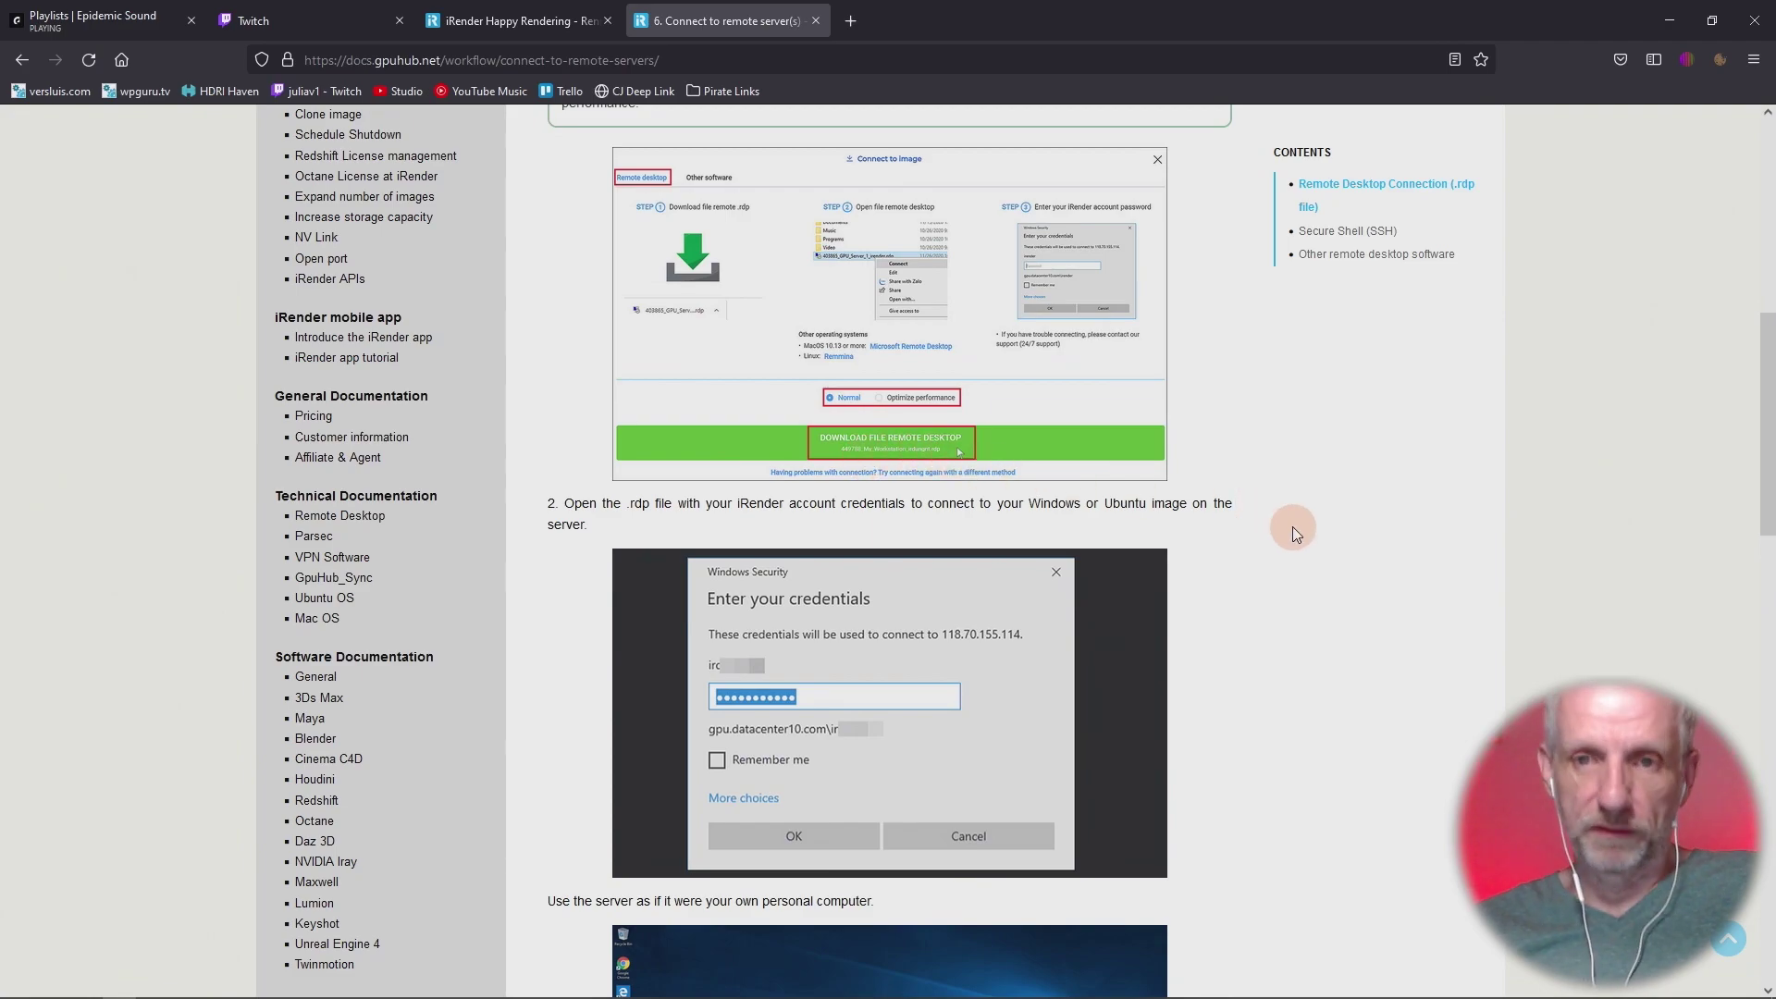
pyautogui.scroll(3, 1294, 529)
pyautogui.scroll(3, 1294, 530)
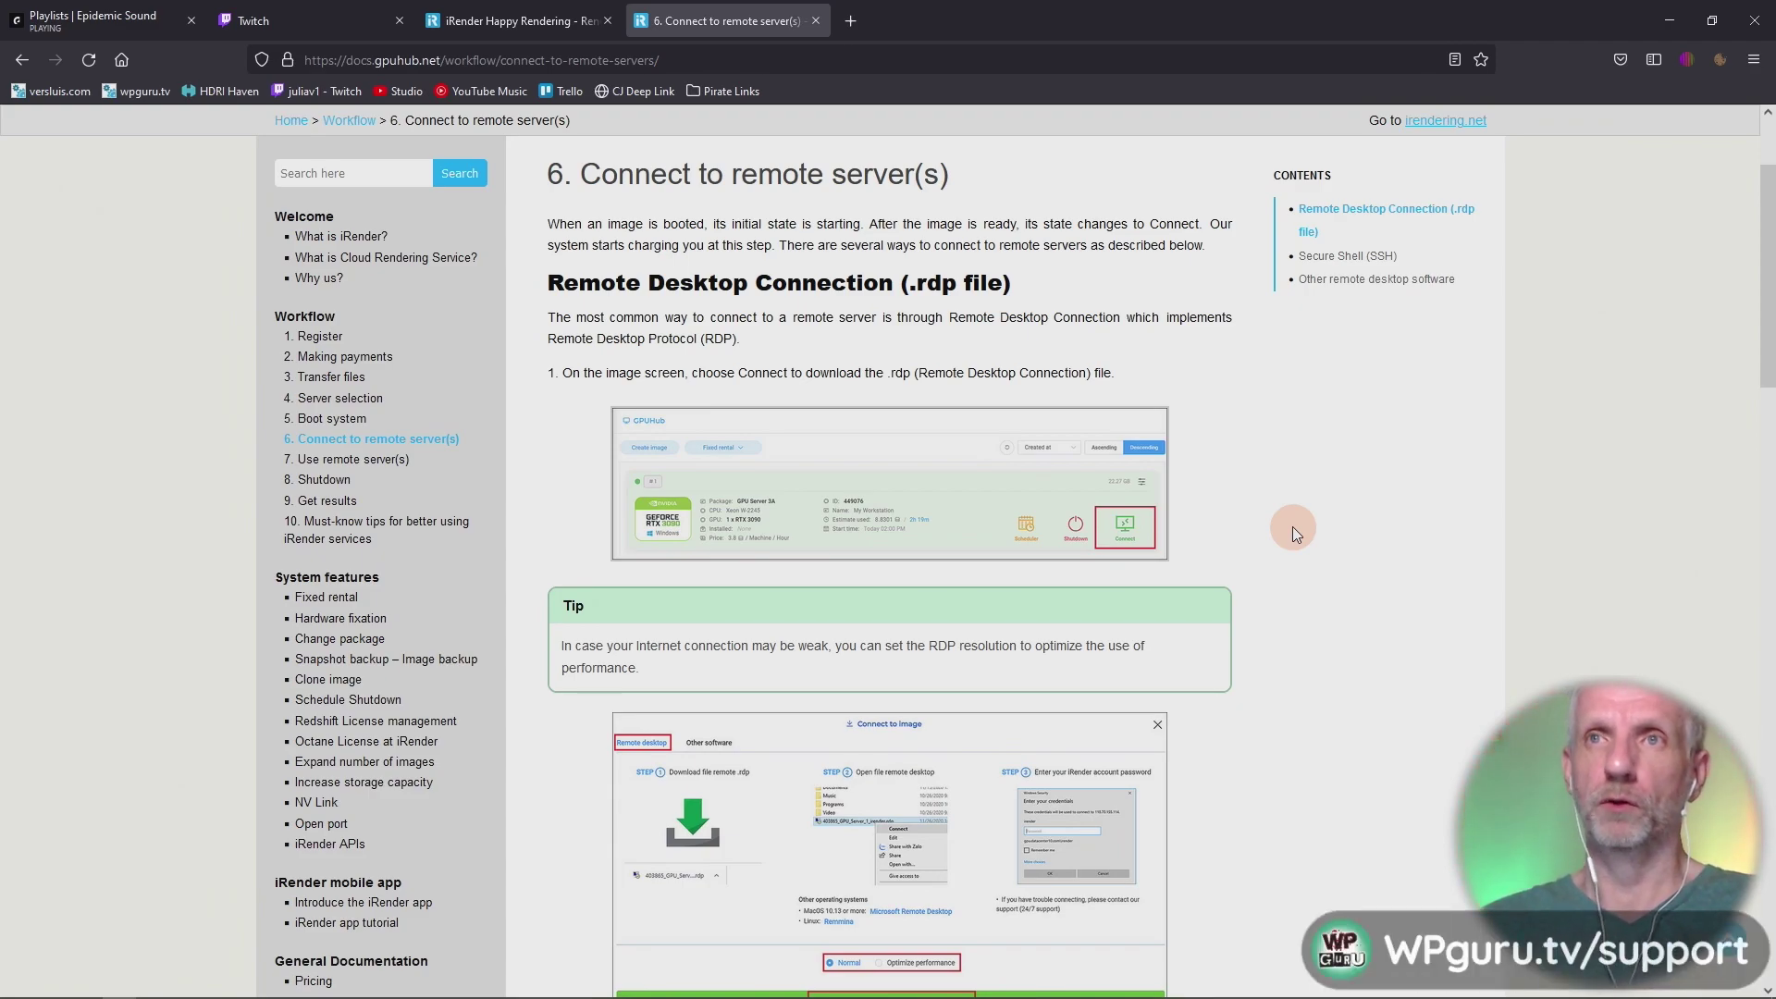
# Return to the GPUHub image list, review the must-know notes, and boot the "DAZ Studio - Subway Animation" machine.
pyautogui.click(532, 11)
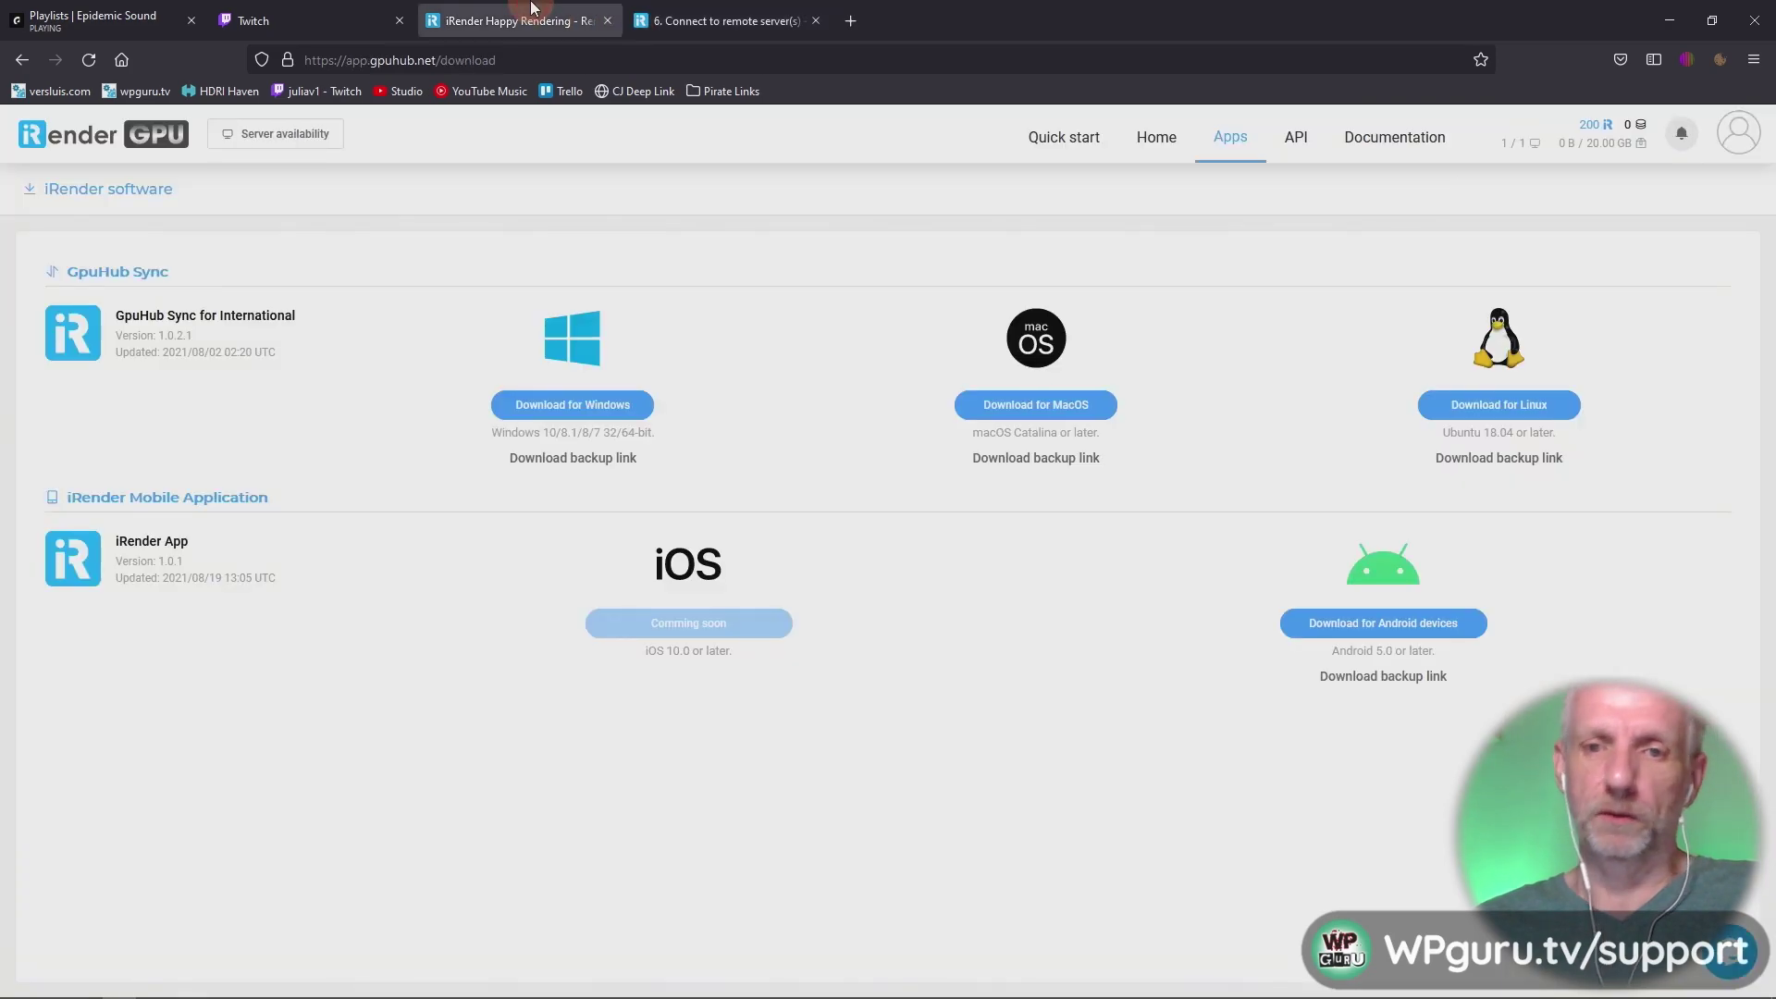
pyautogui.click(1158, 139)
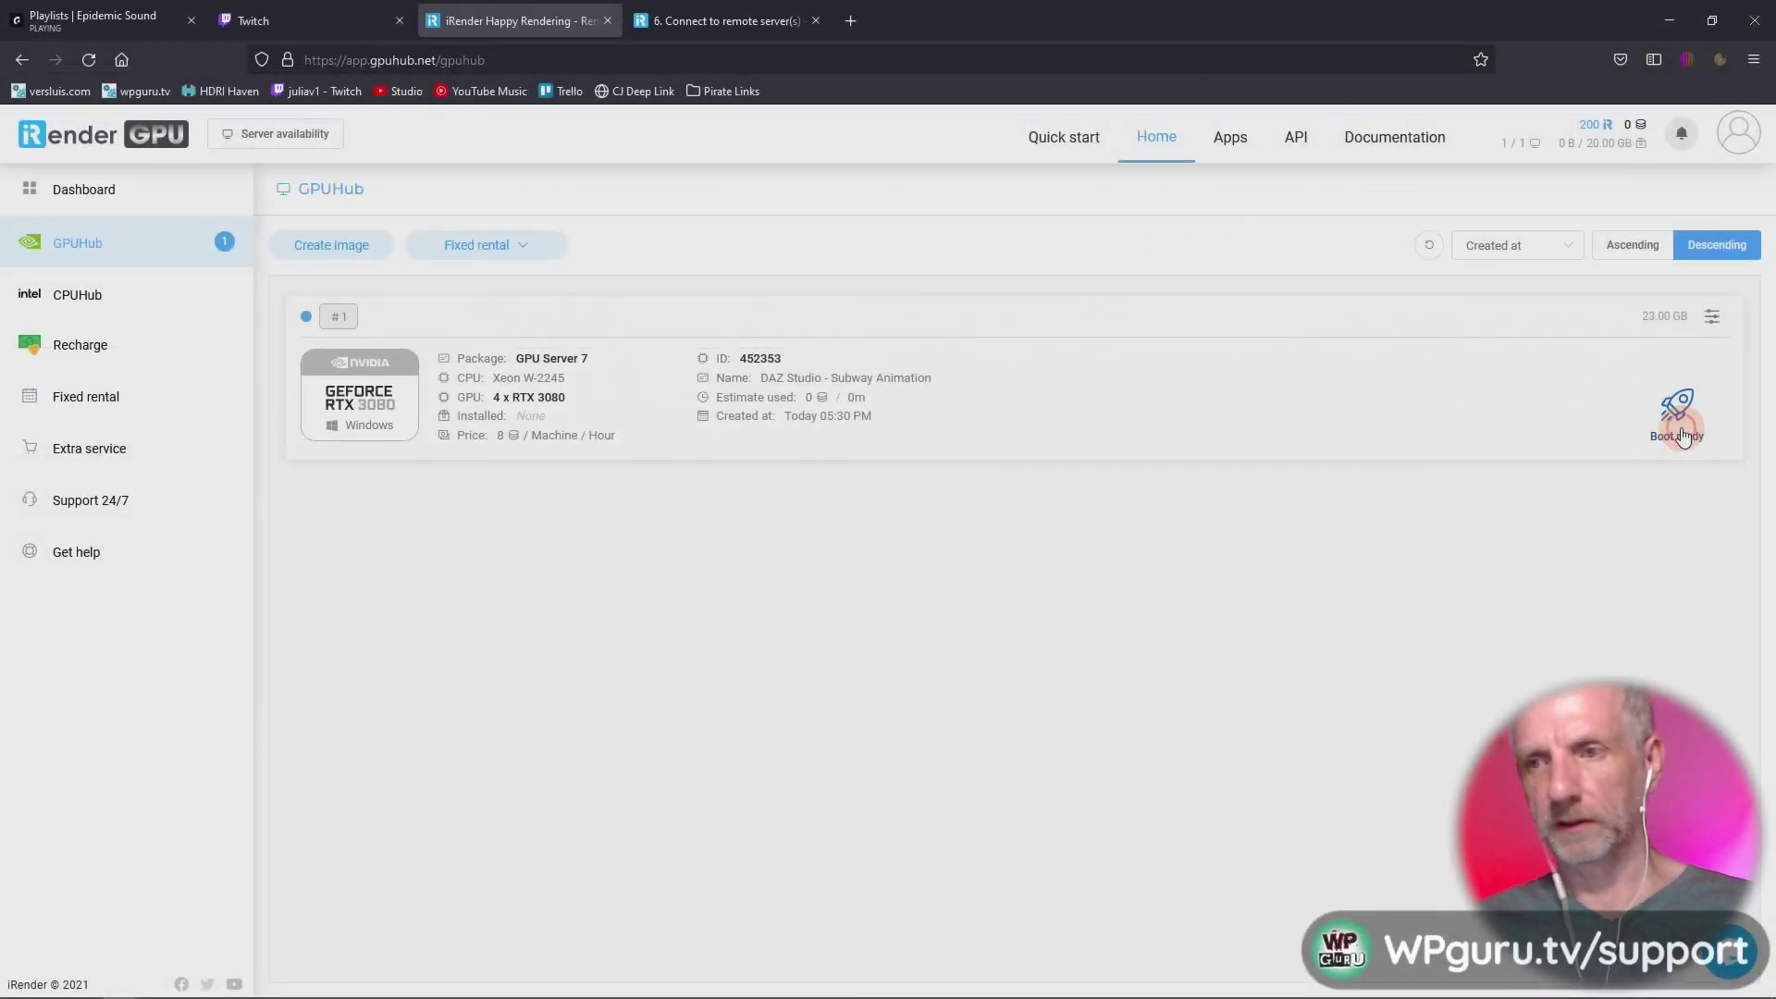
pyautogui.click(1678, 433)
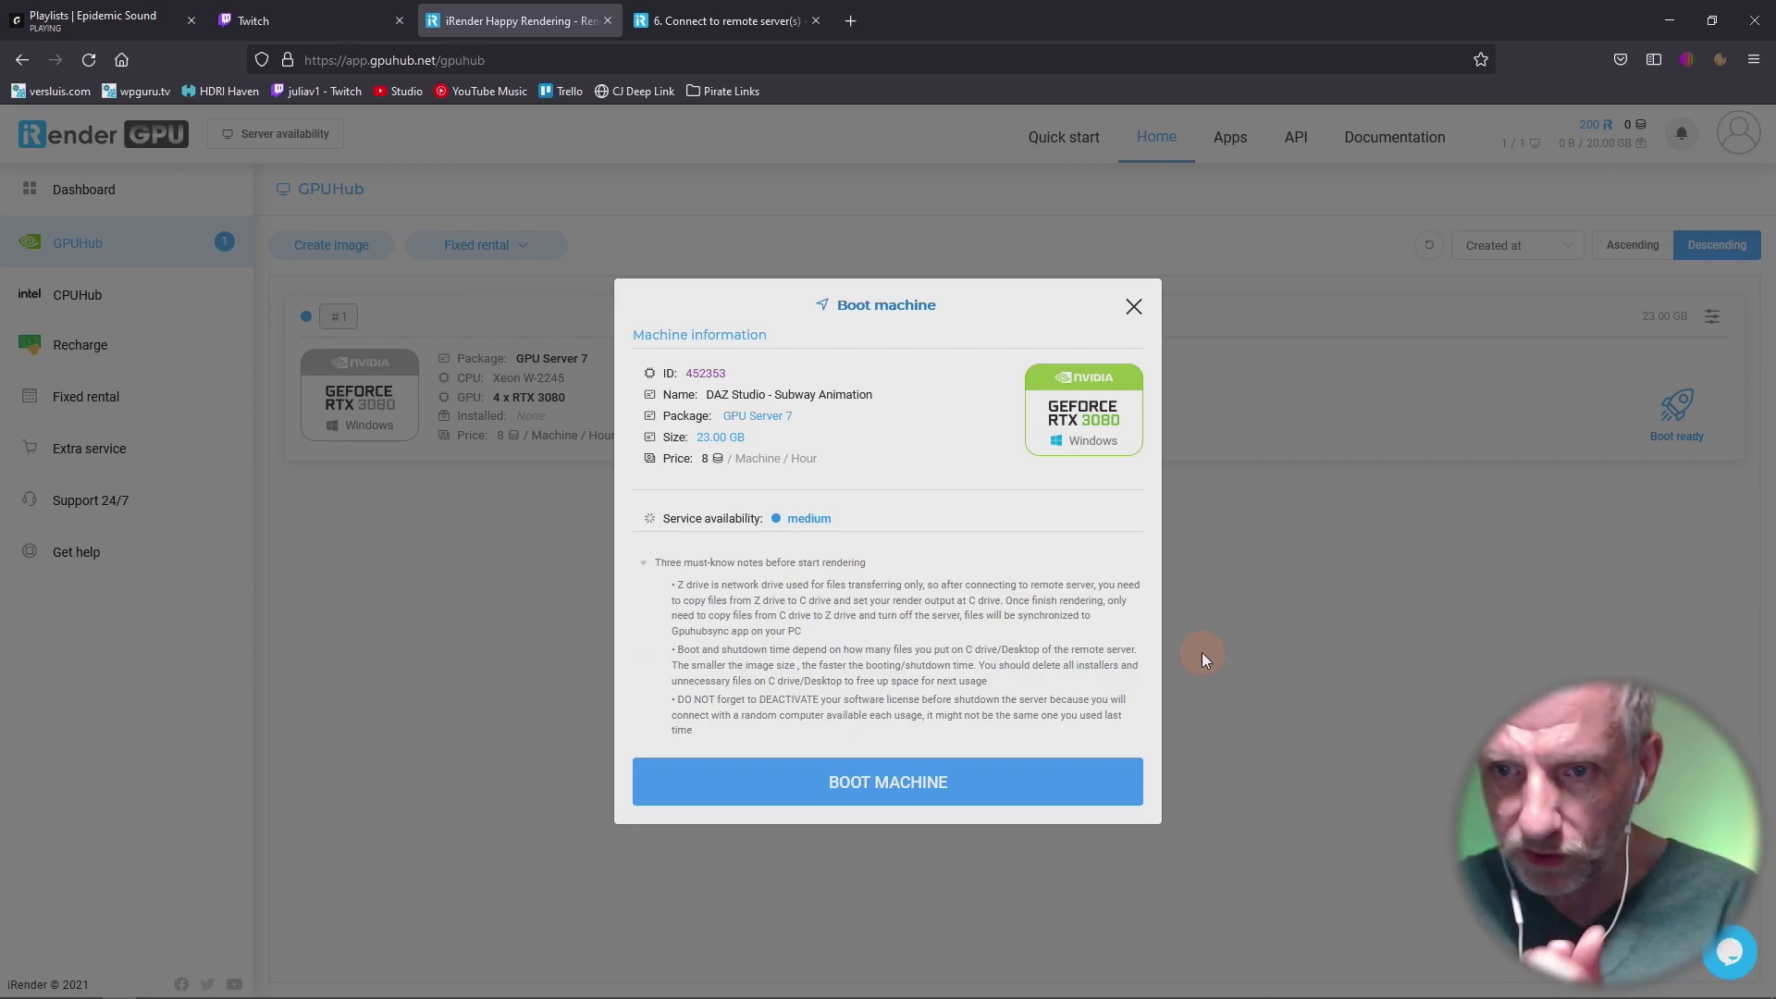
pyautogui.keyDown('ctrl'); pyautogui.scroll(5, 1202, 652); pyautogui.keyUp('ctrl')
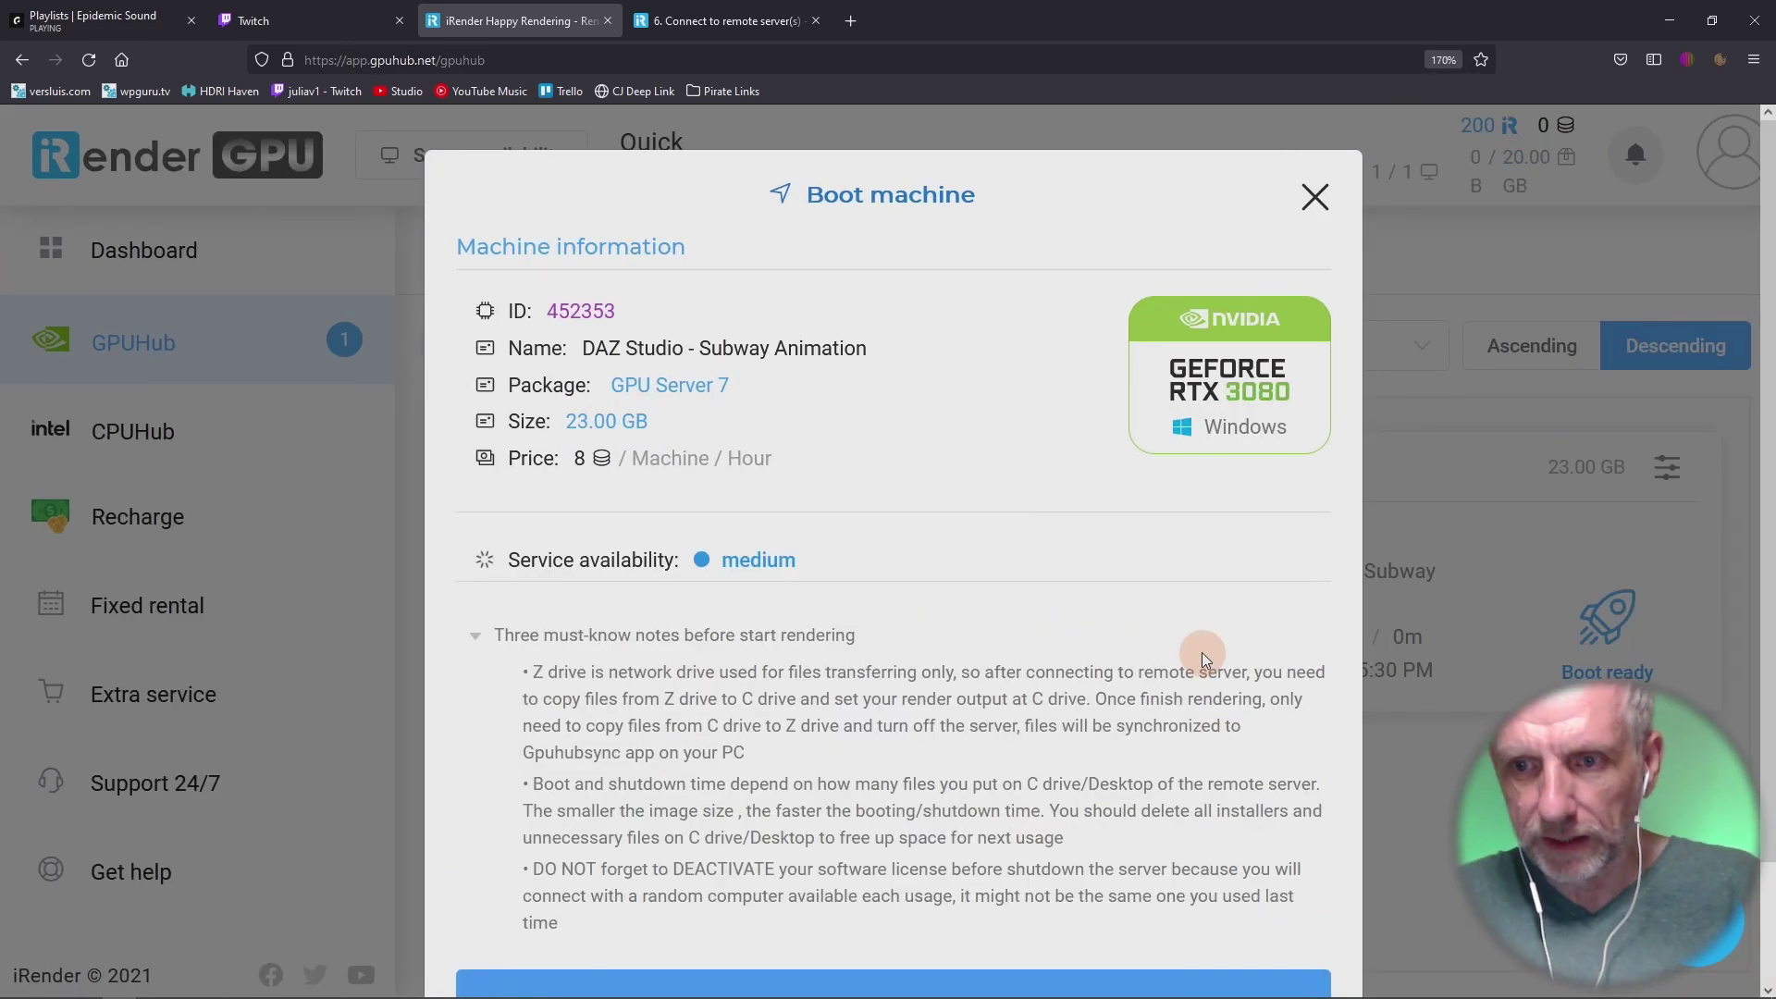
pyautogui.keyDown('ctrl'); pyautogui.scroll(-1, 1202, 652); pyautogui.keyUp('ctrl')
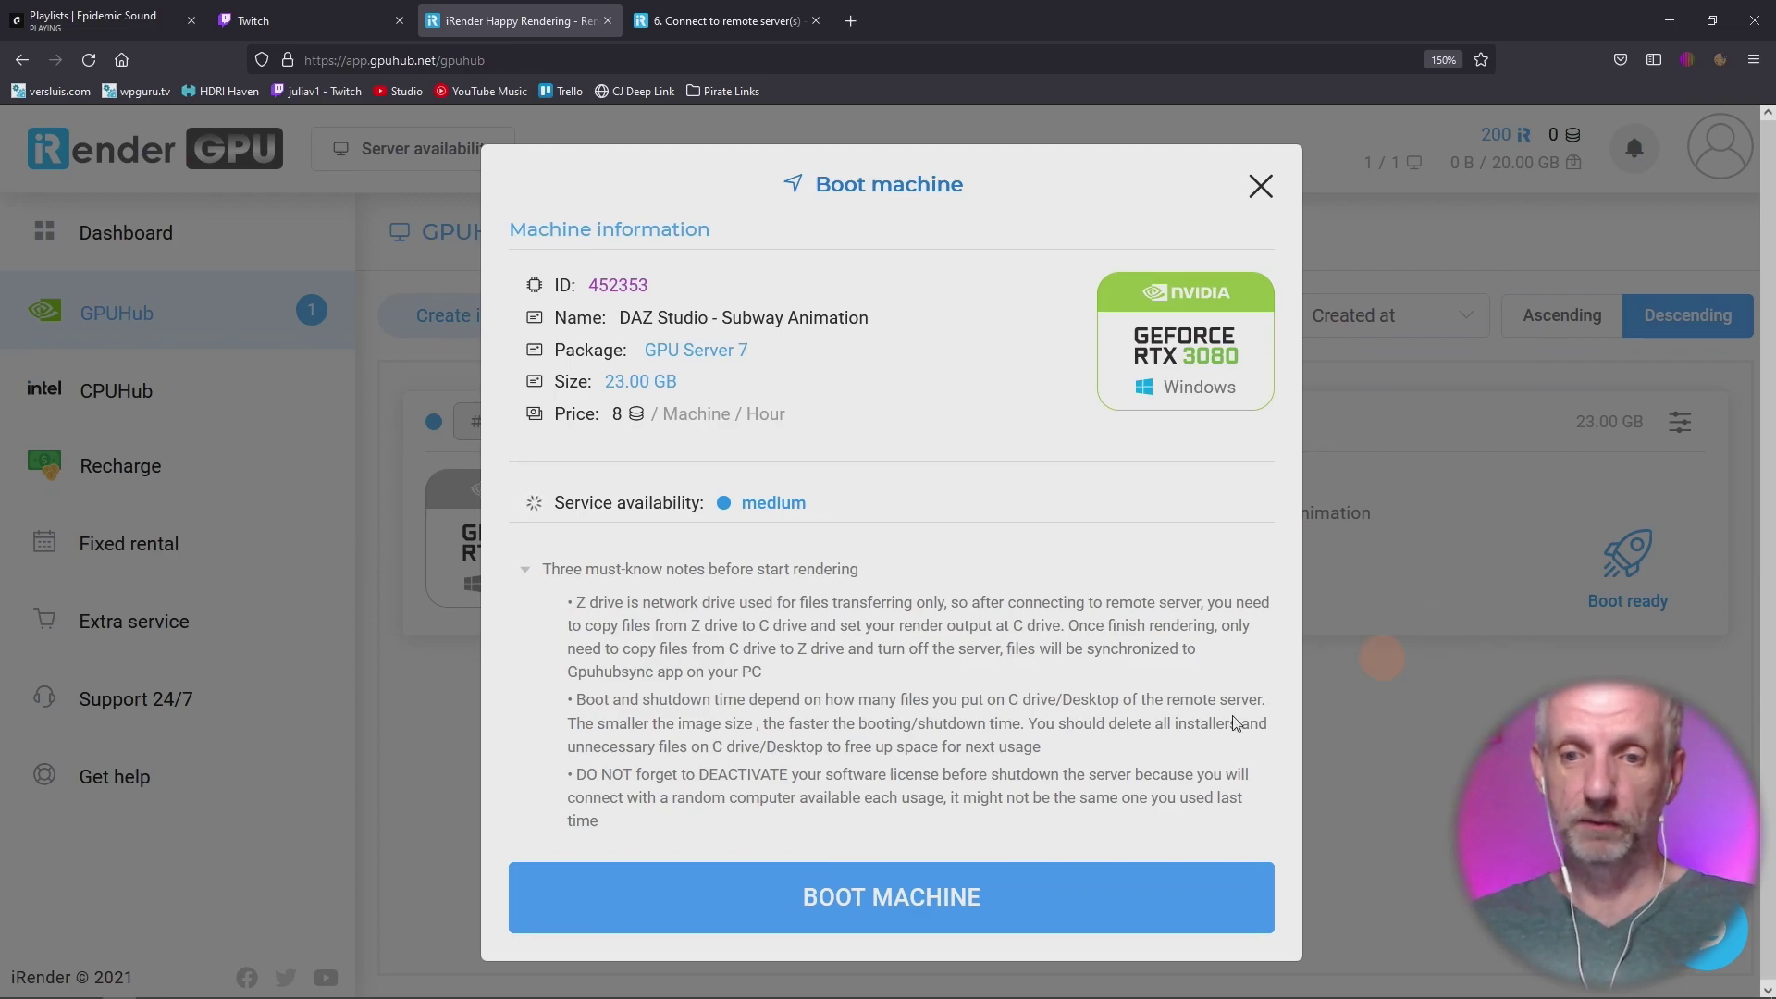
pyautogui.click(881, 913)
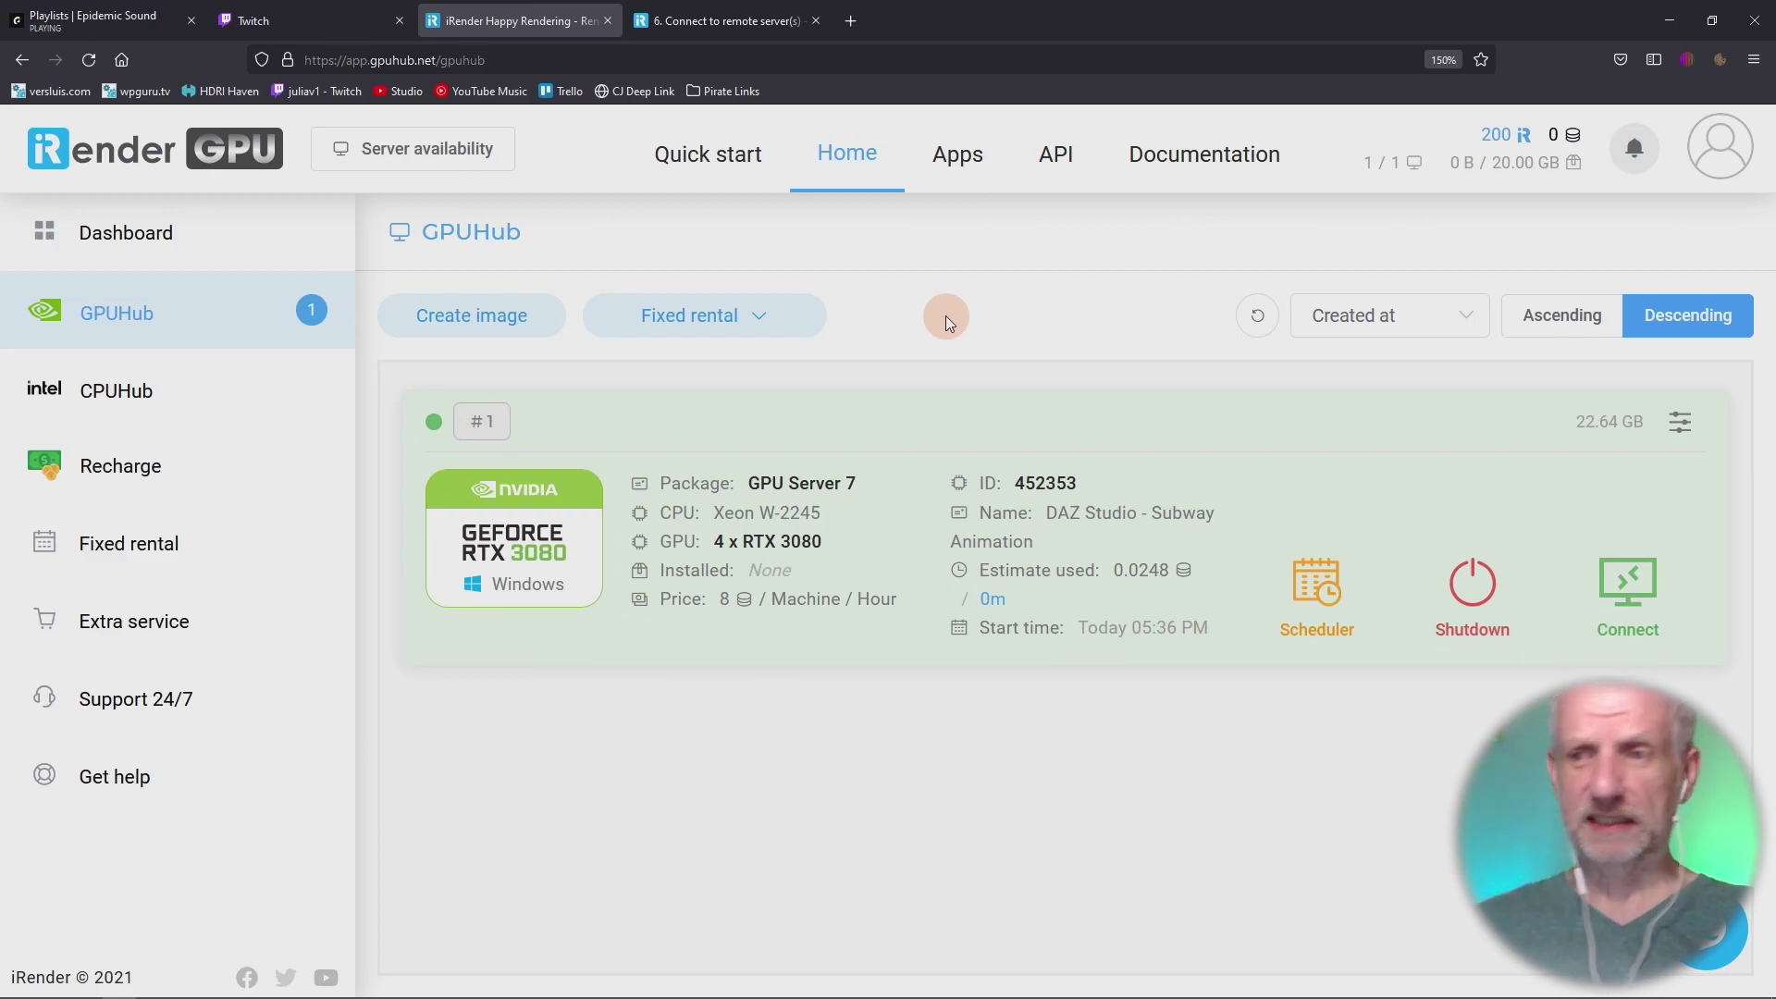
# Download and save the running image's remote desktop file with the Normal option, and recheck the connection instructions.
pyautogui.click(1622, 580)
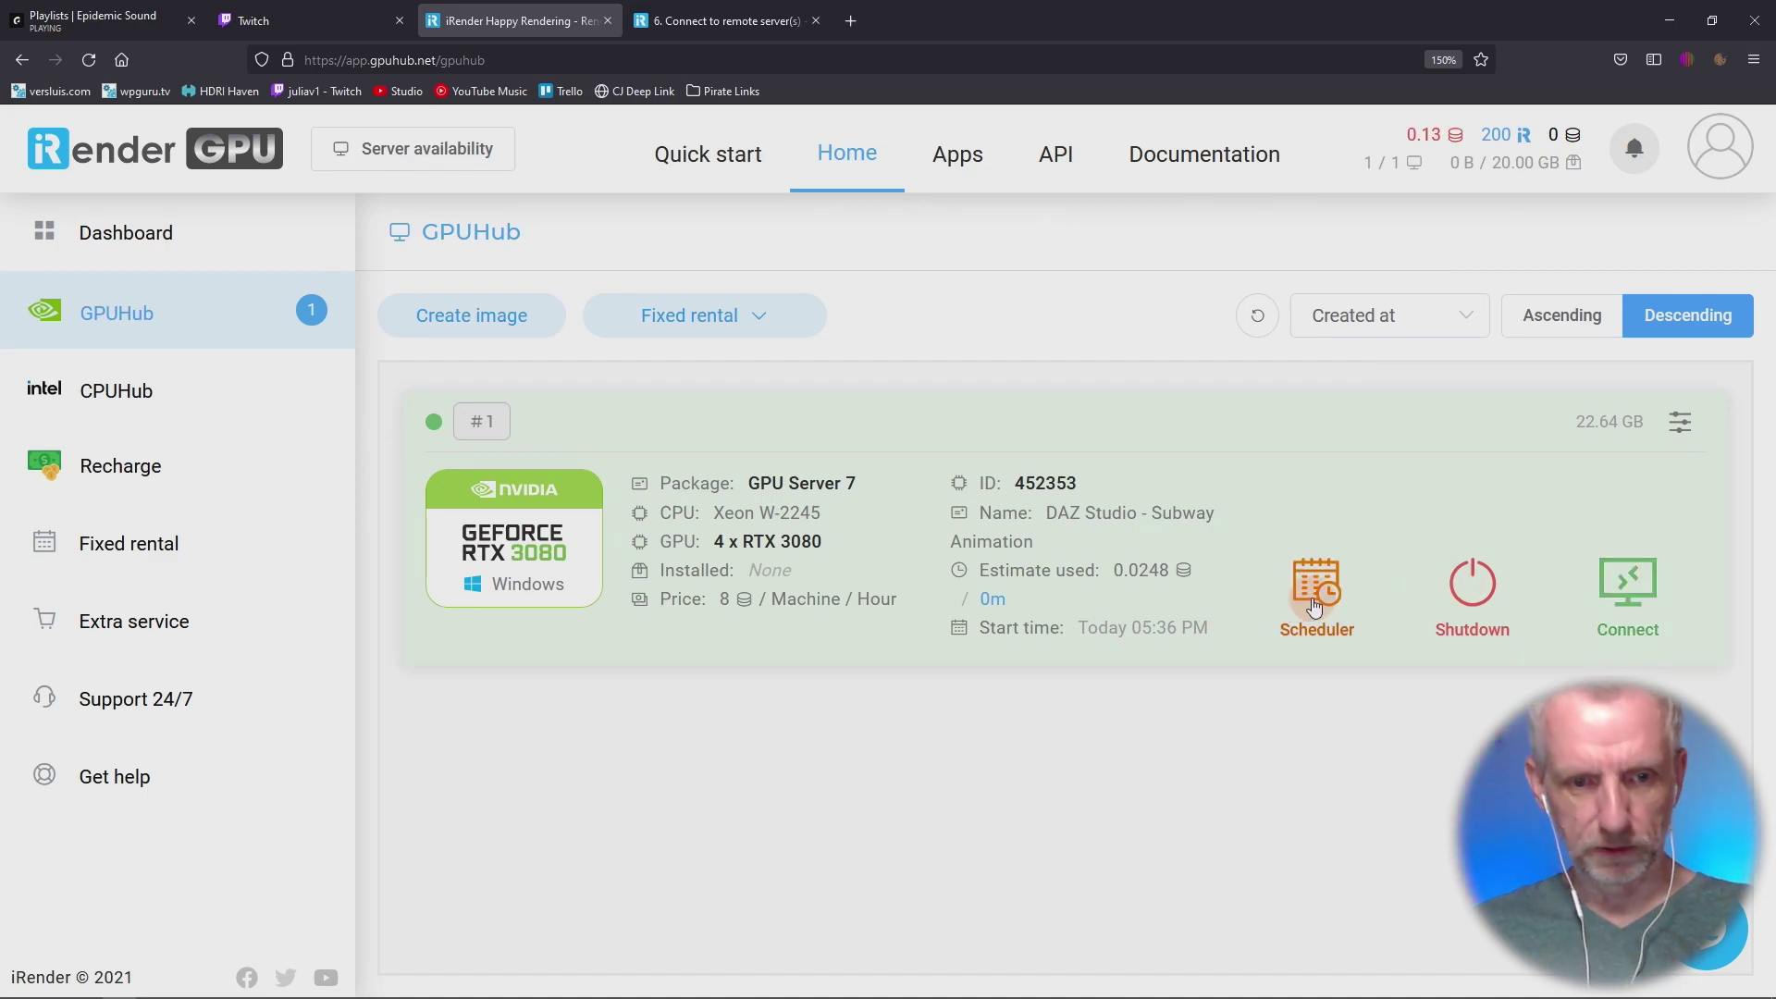
pyautogui.click(1636, 580)
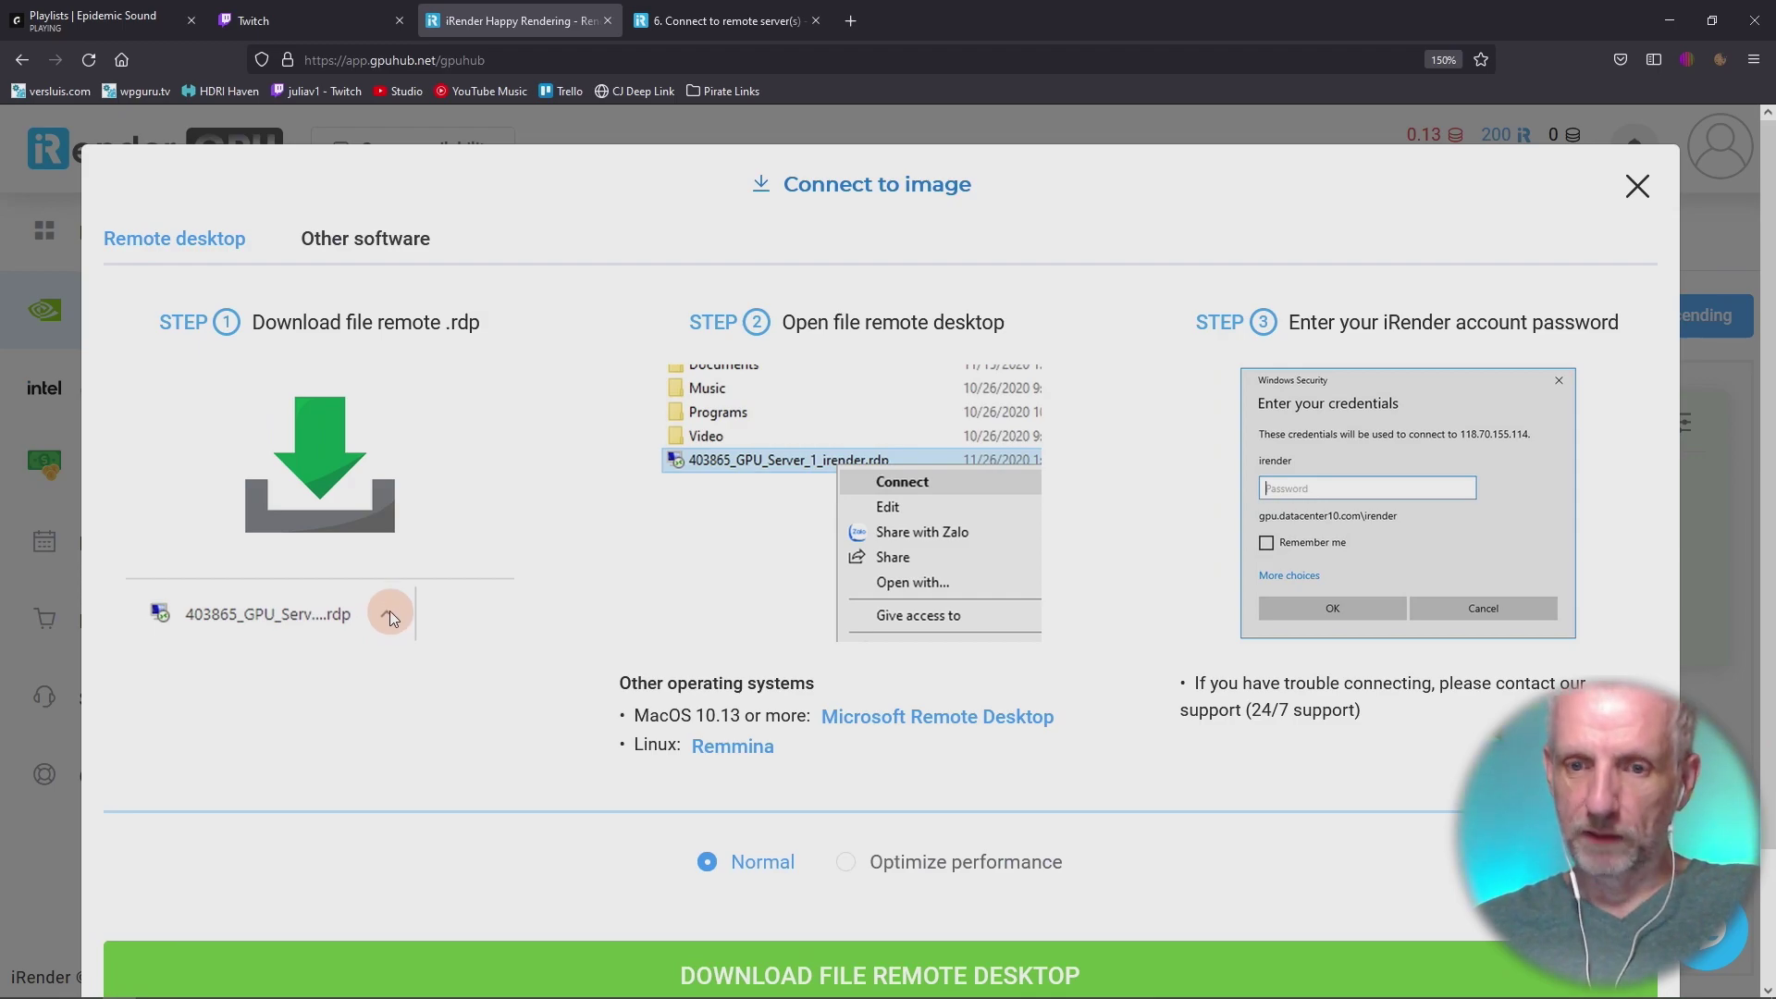
pyautogui.scroll(-2, 390, 611)
pyautogui.click(1045, 832)
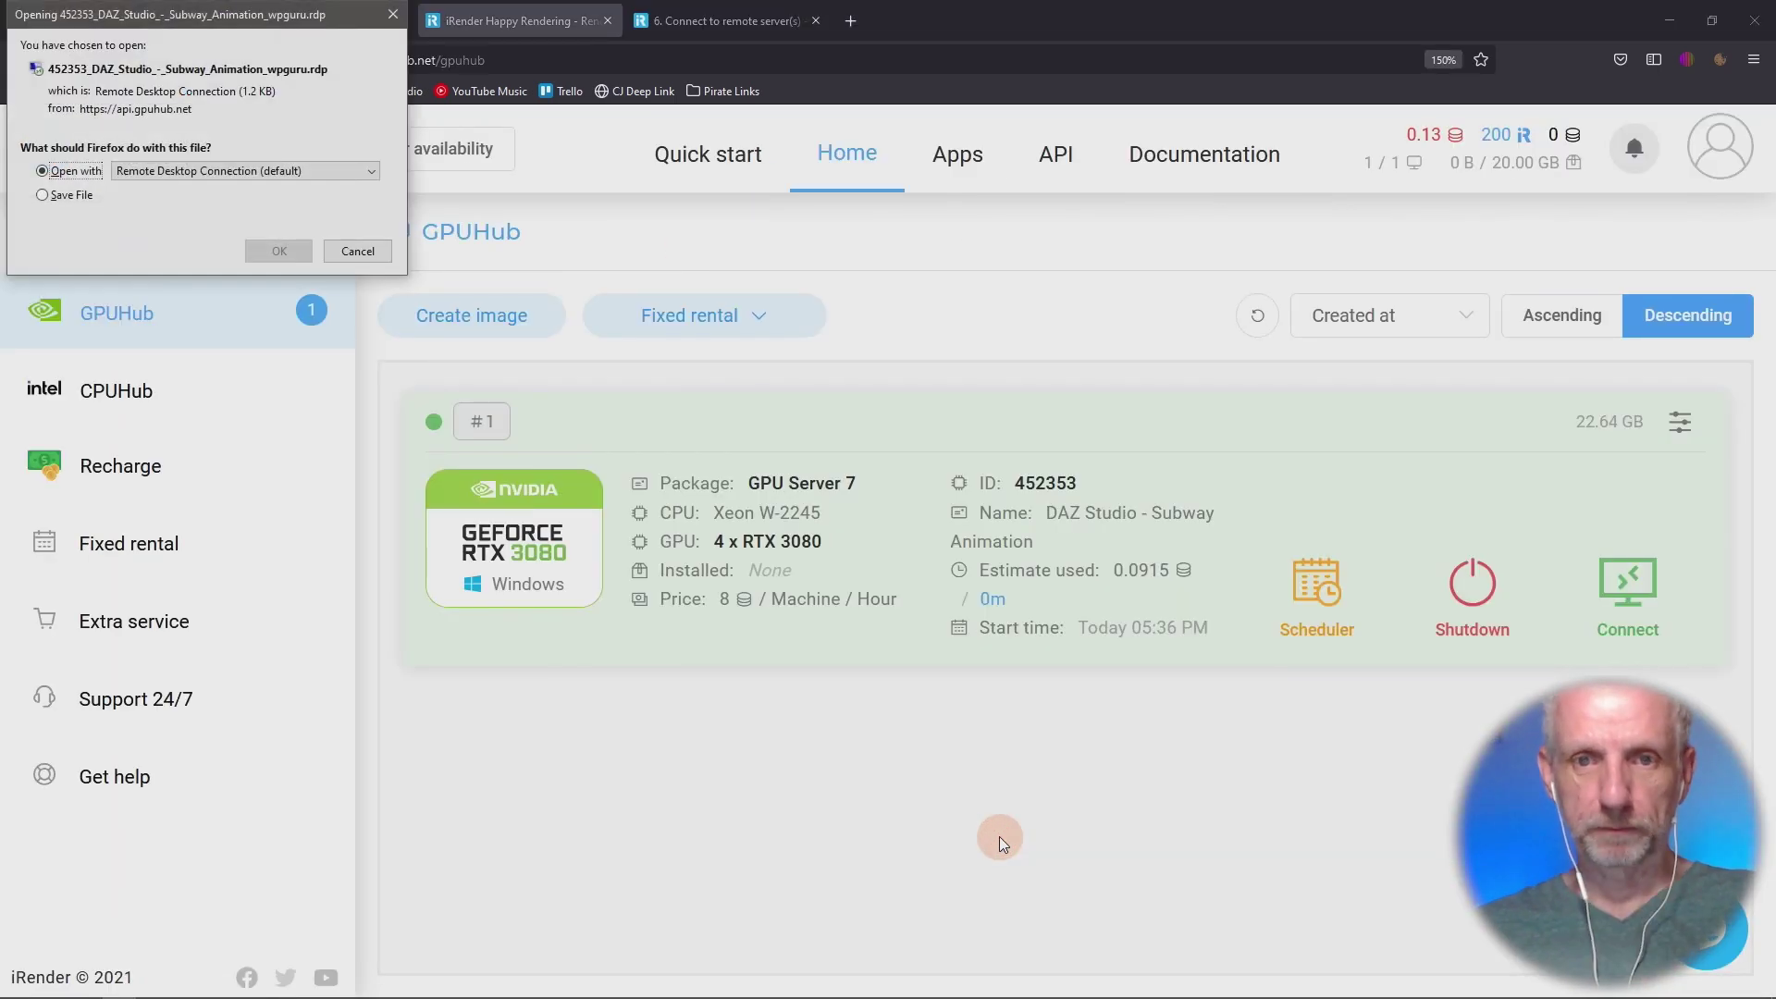
pyautogui.click(43, 194)
pyautogui.click(274, 252)
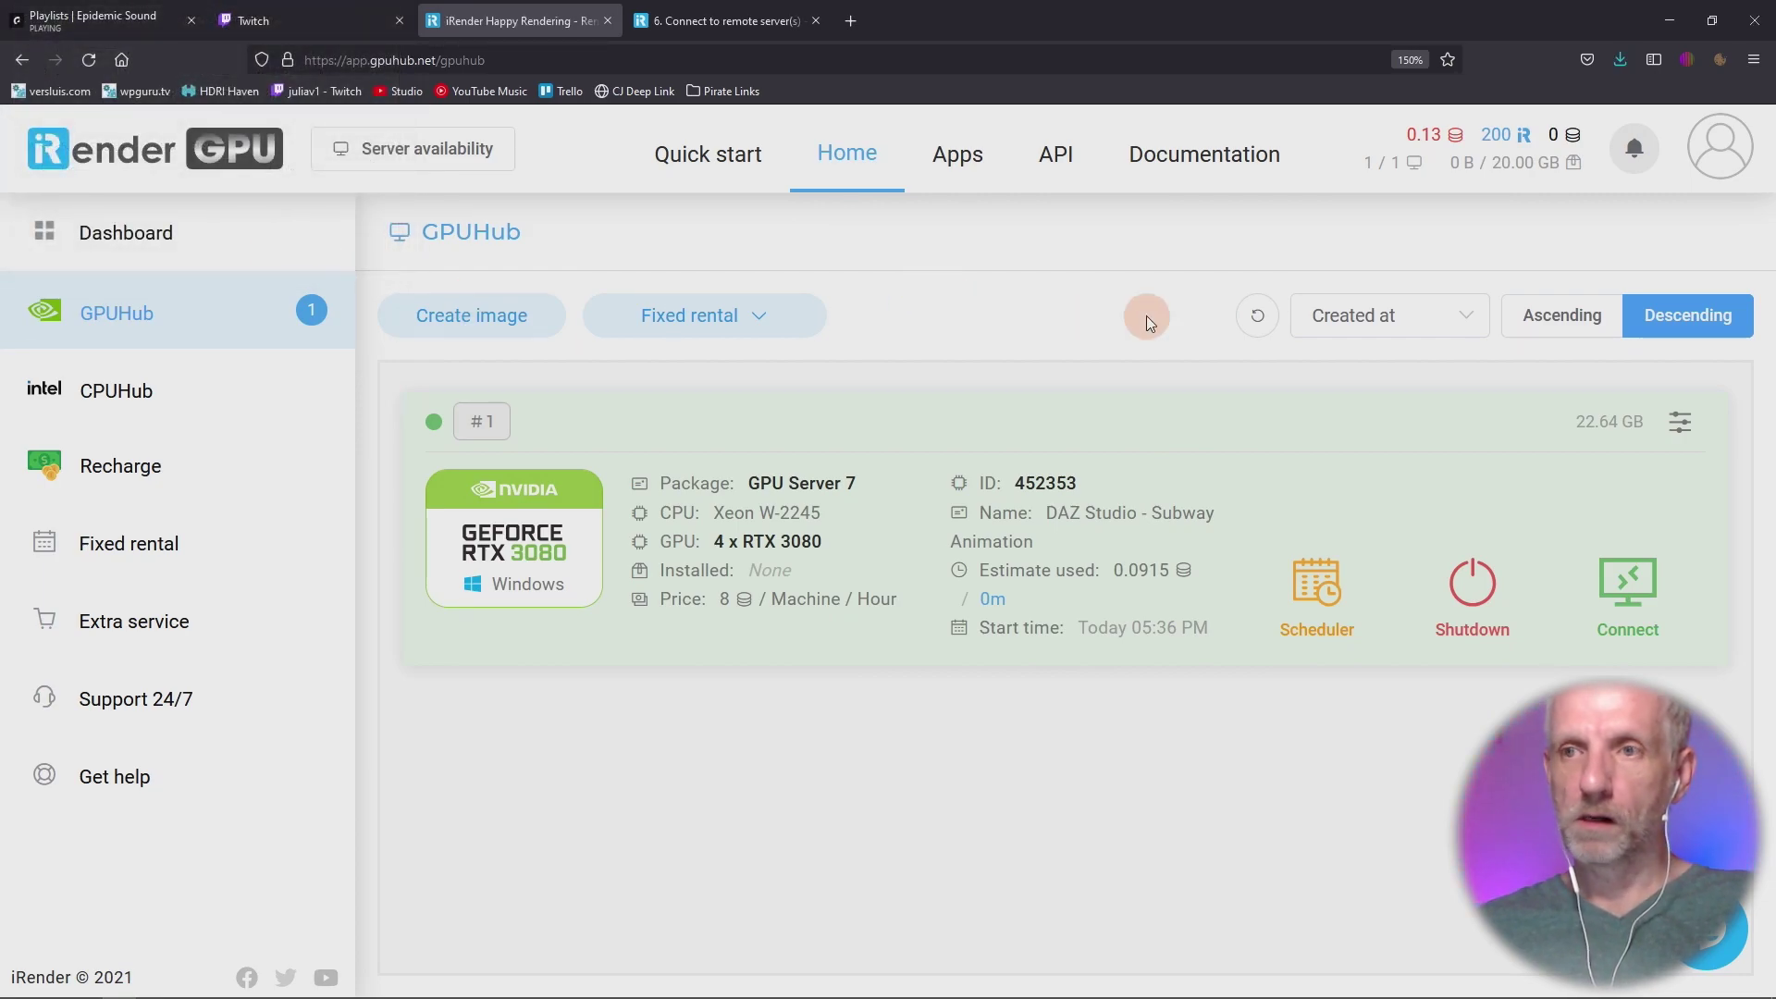
pyautogui.click(1636, 590)
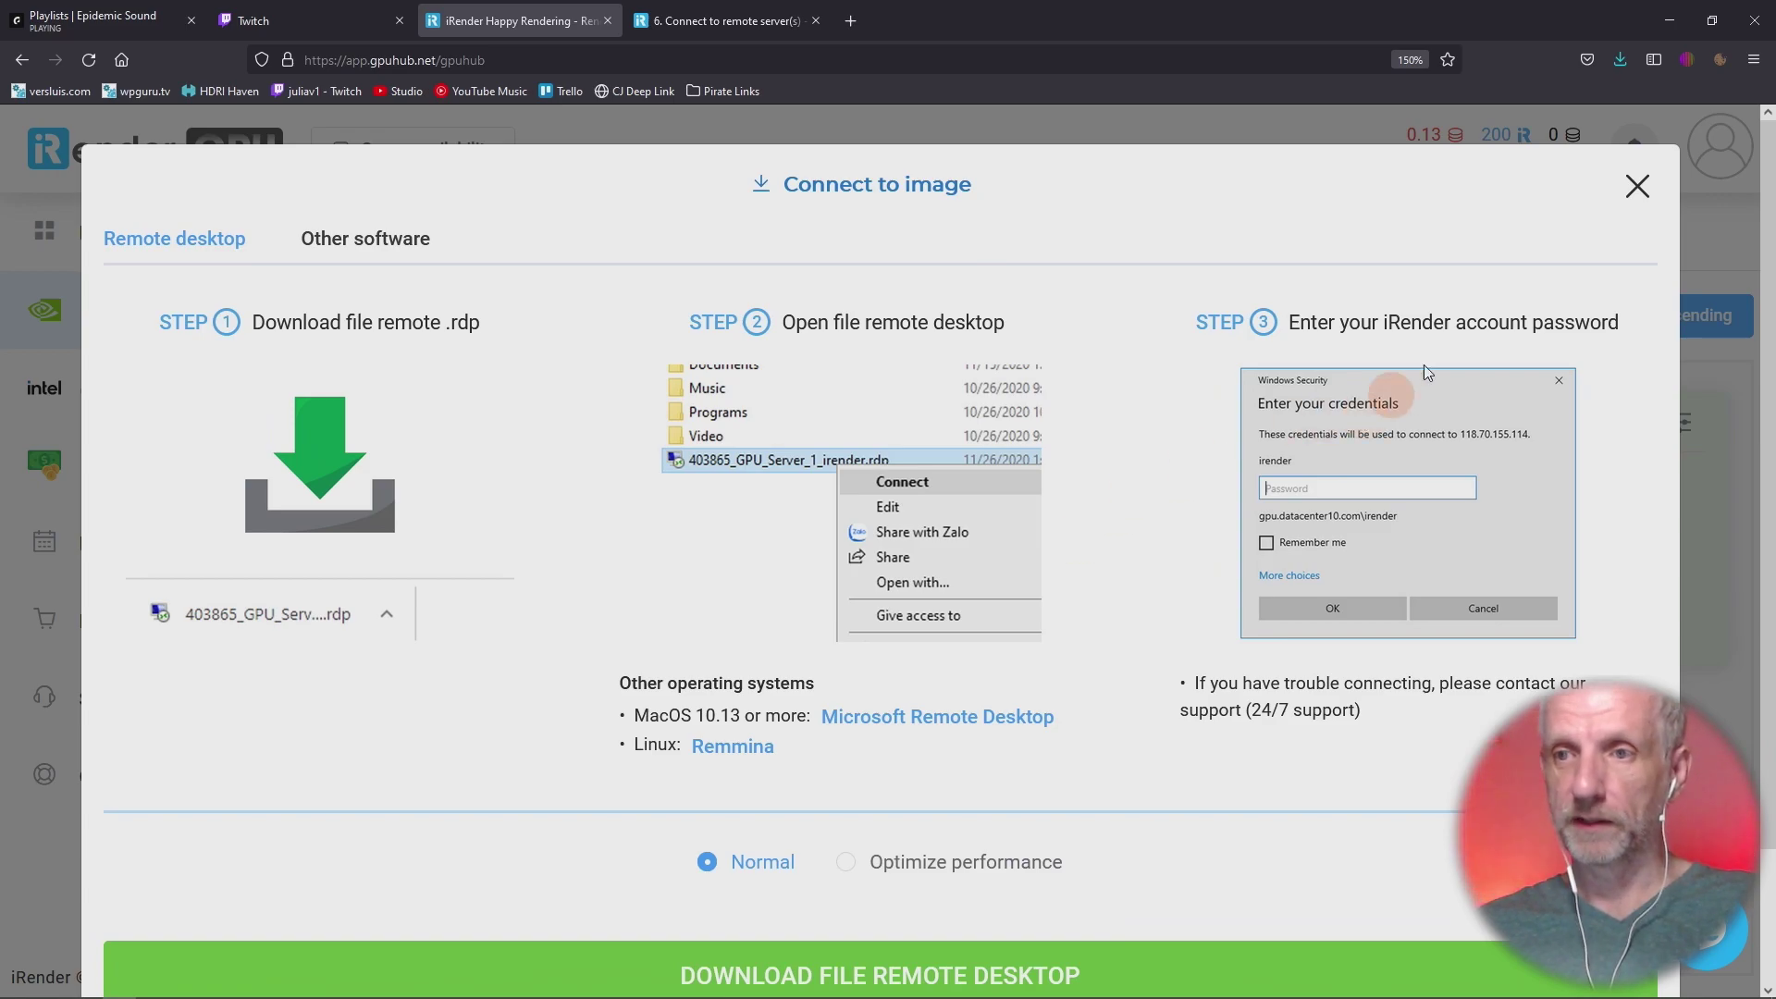
pyautogui.click(1634, 191)
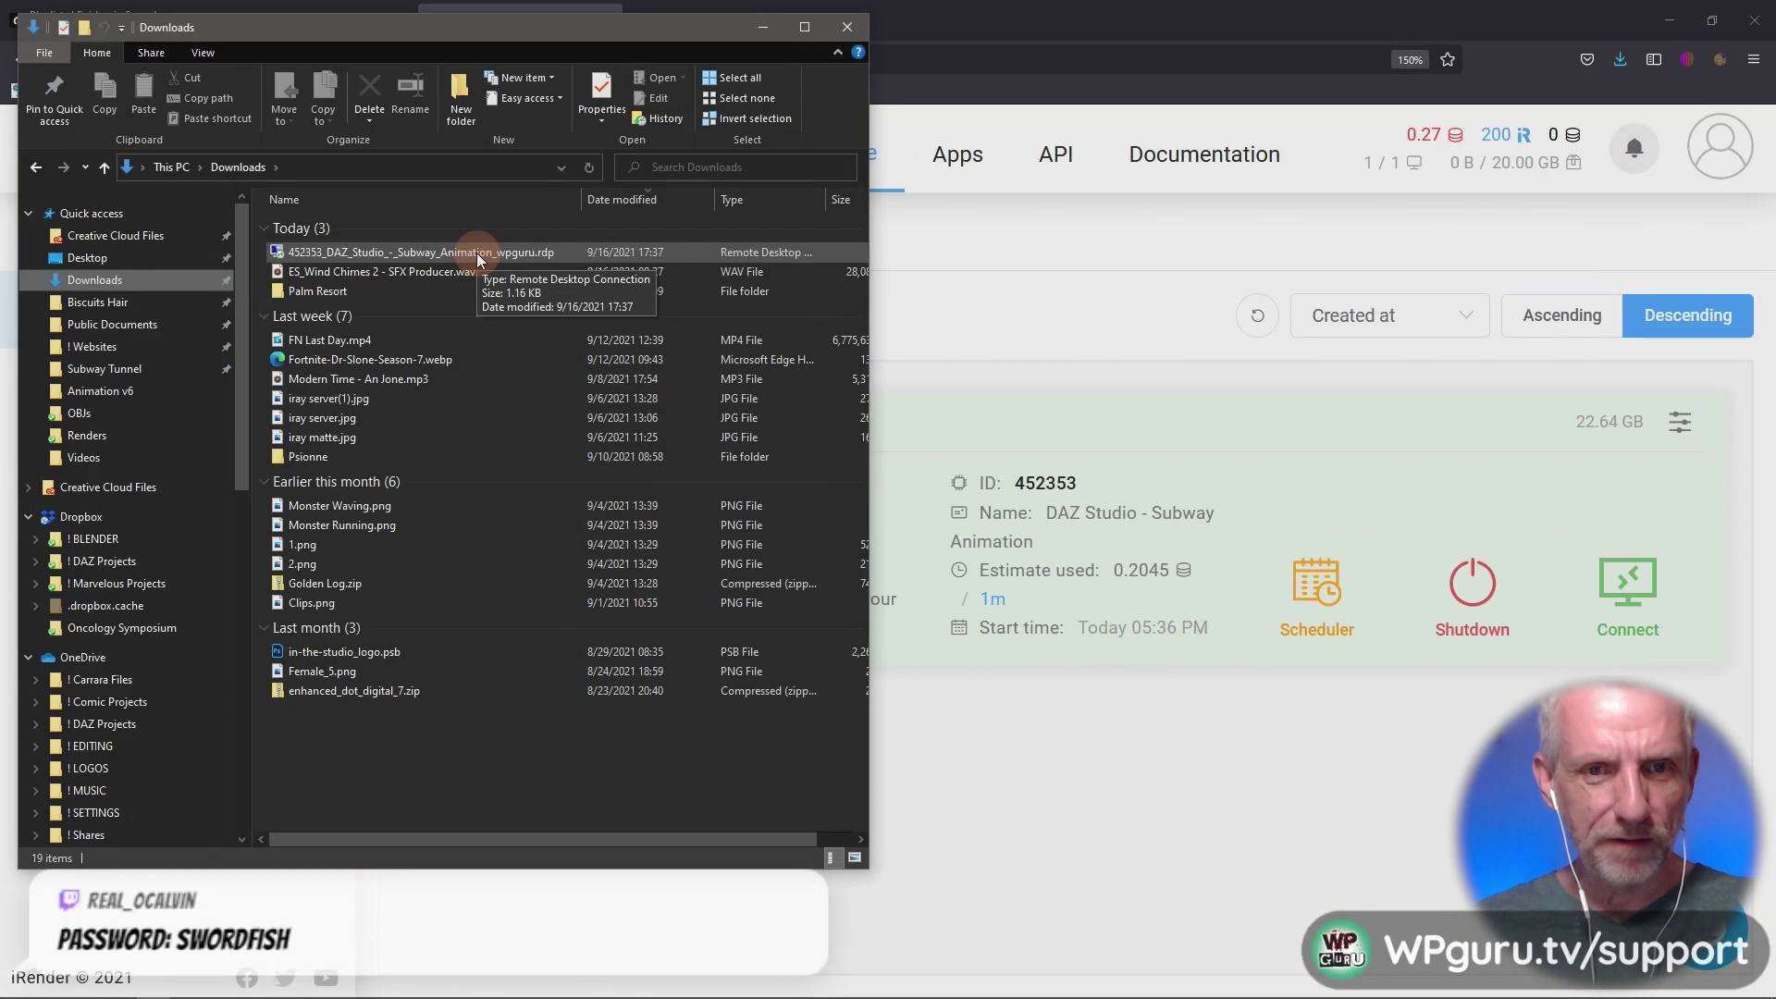
# Start the remote connection from the .rdp file in the Downloads folder and accept the unknown publisher.
pyautogui.click(478, 256)
pyautogui.rightClick(475, 254)
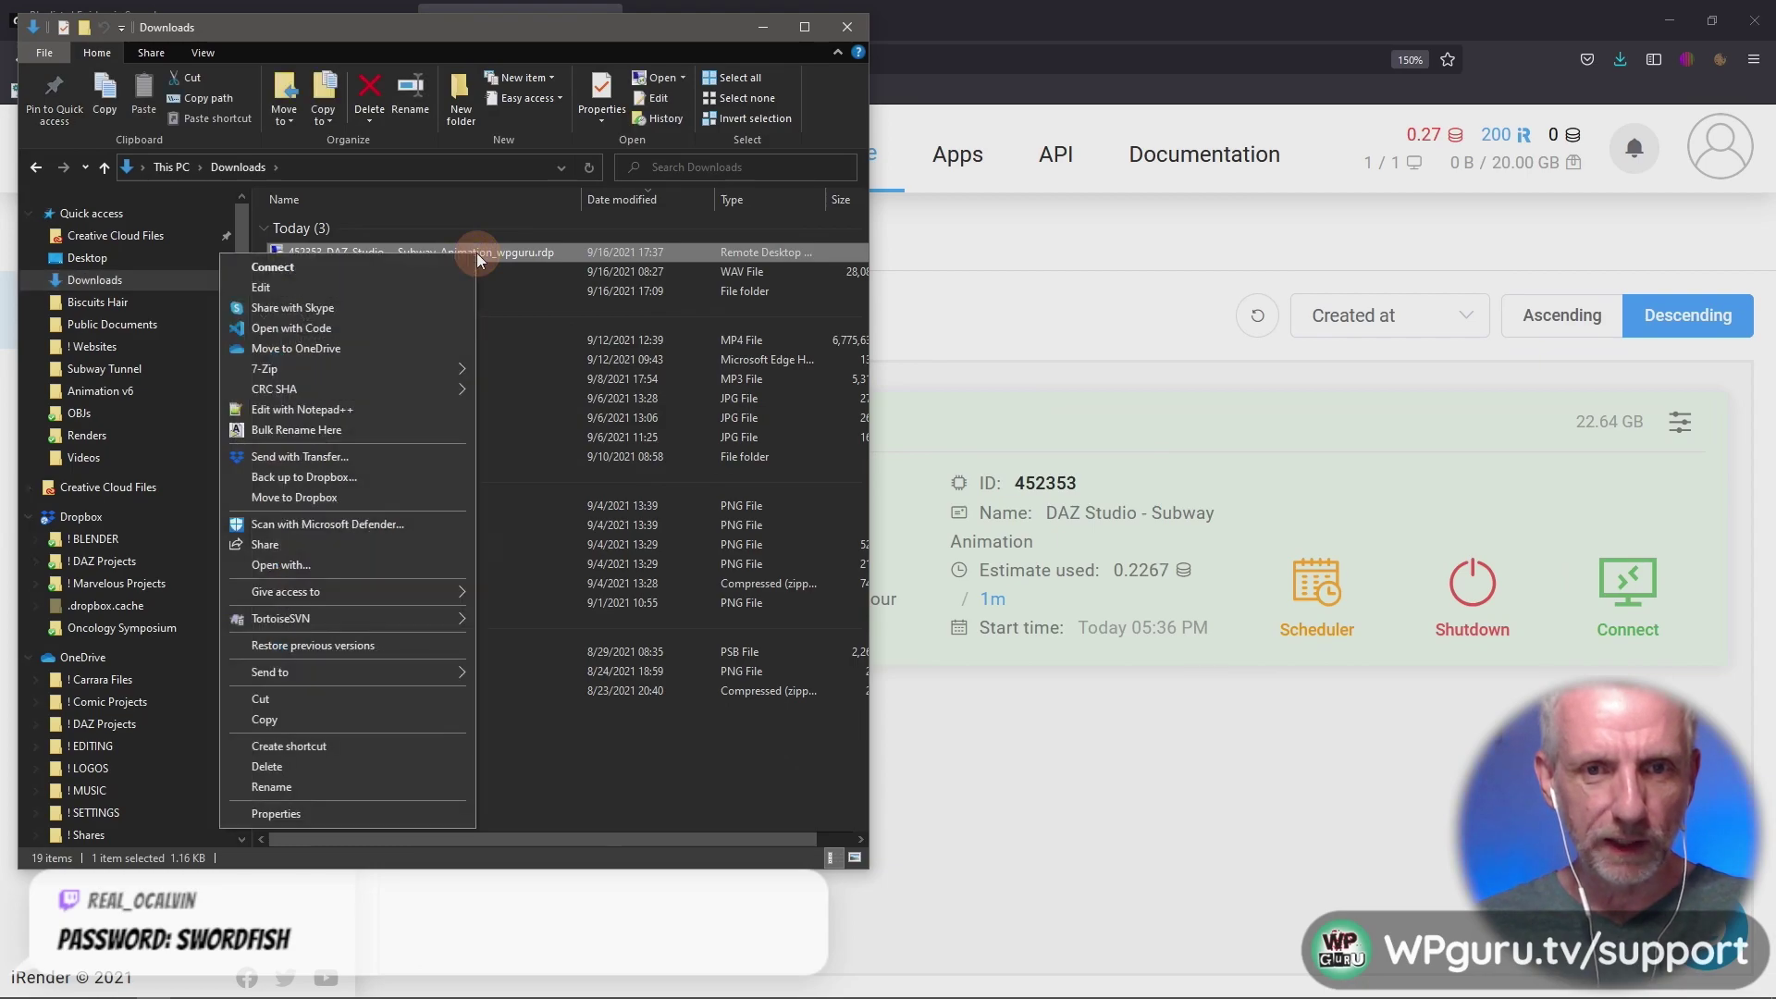
pyautogui.click(427, 272)
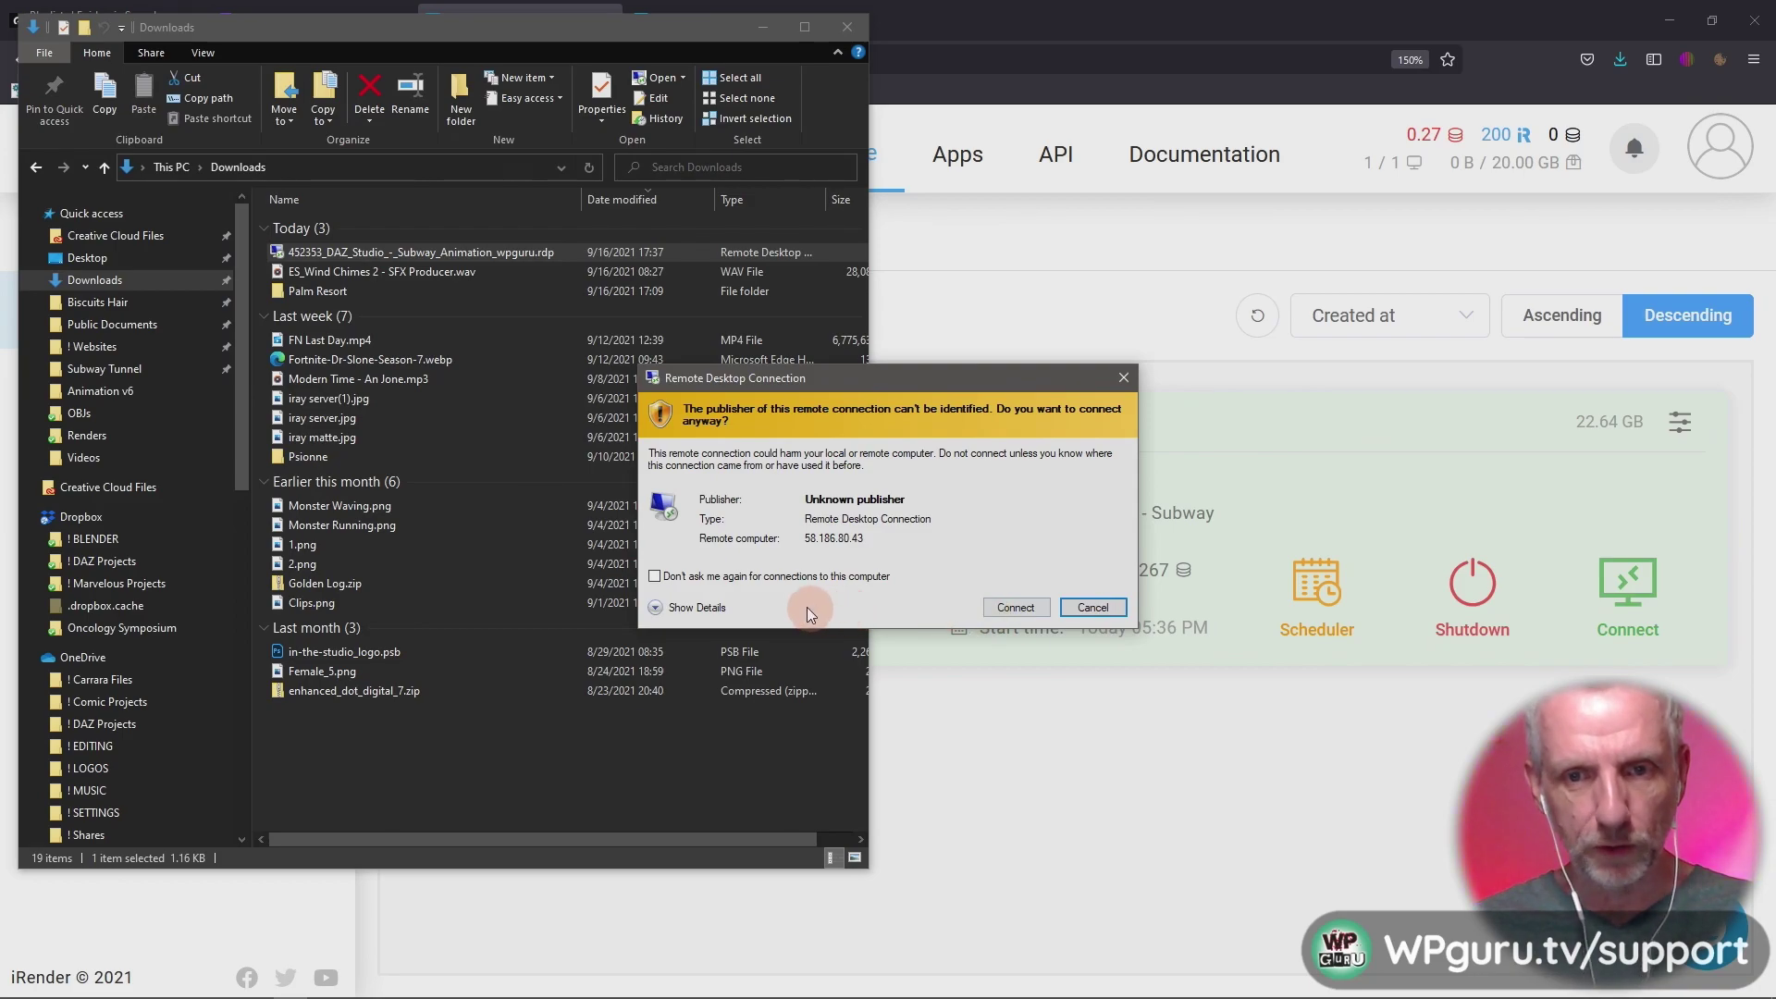
pyautogui.click(818, 578)
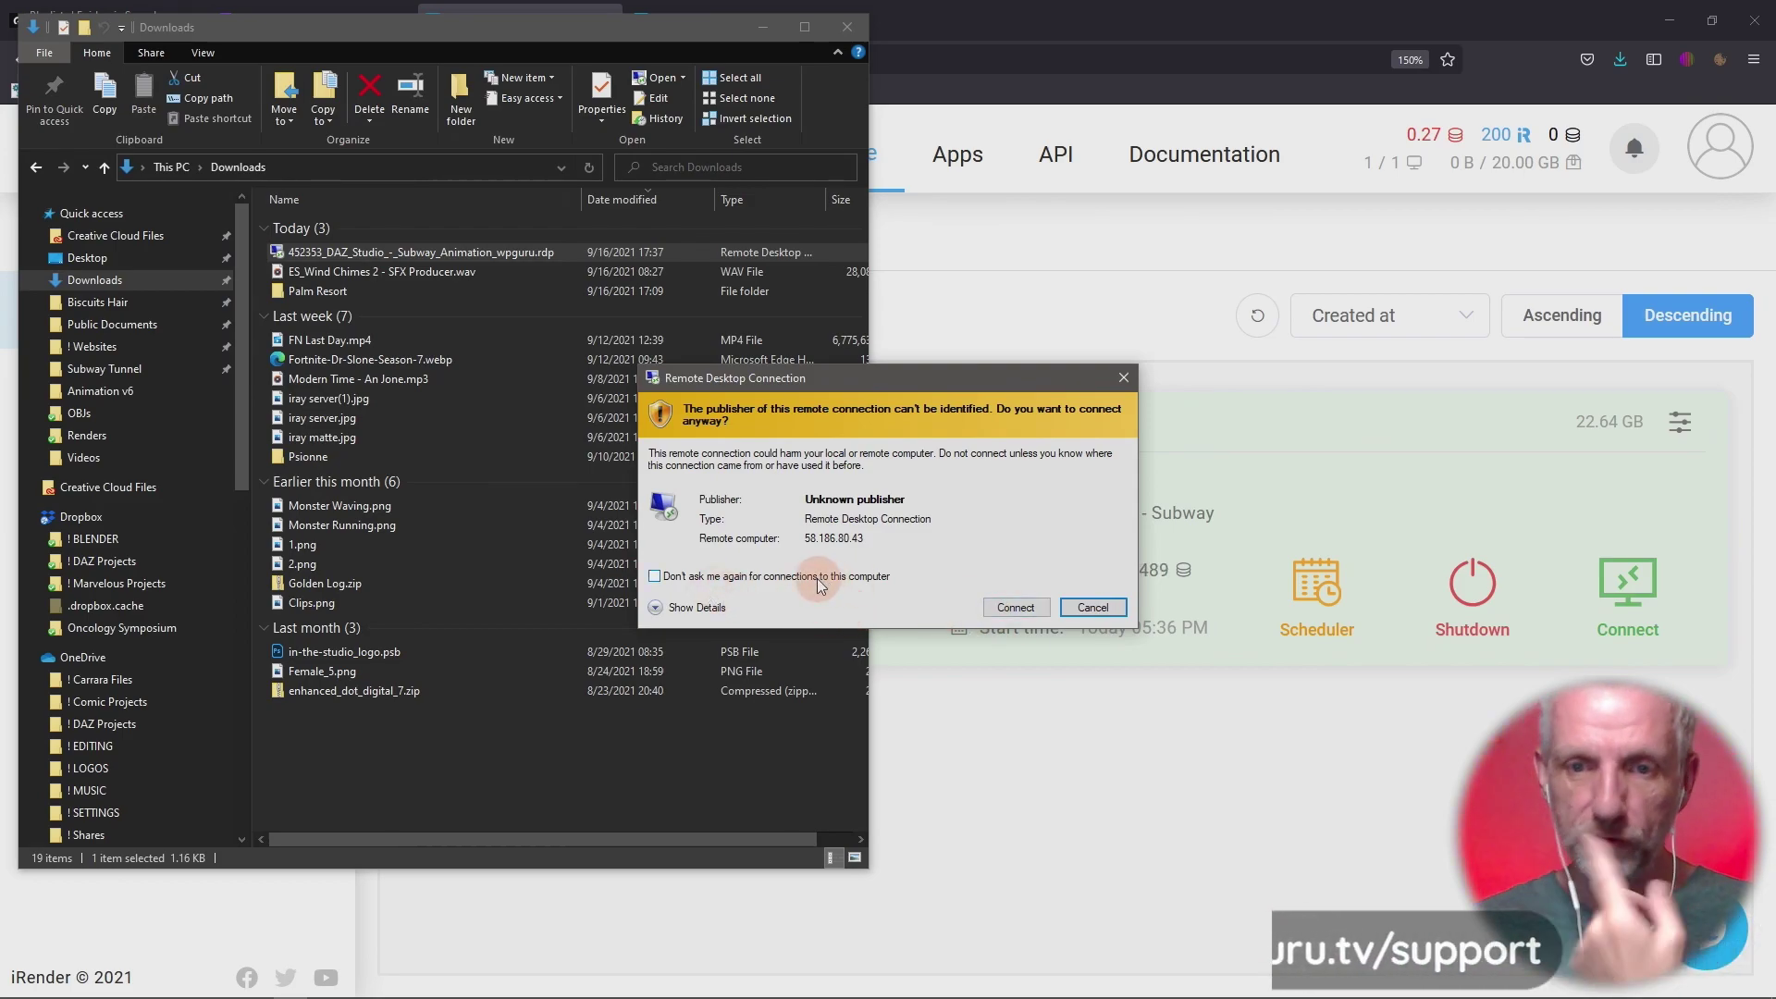
pyautogui.click(1016, 607)
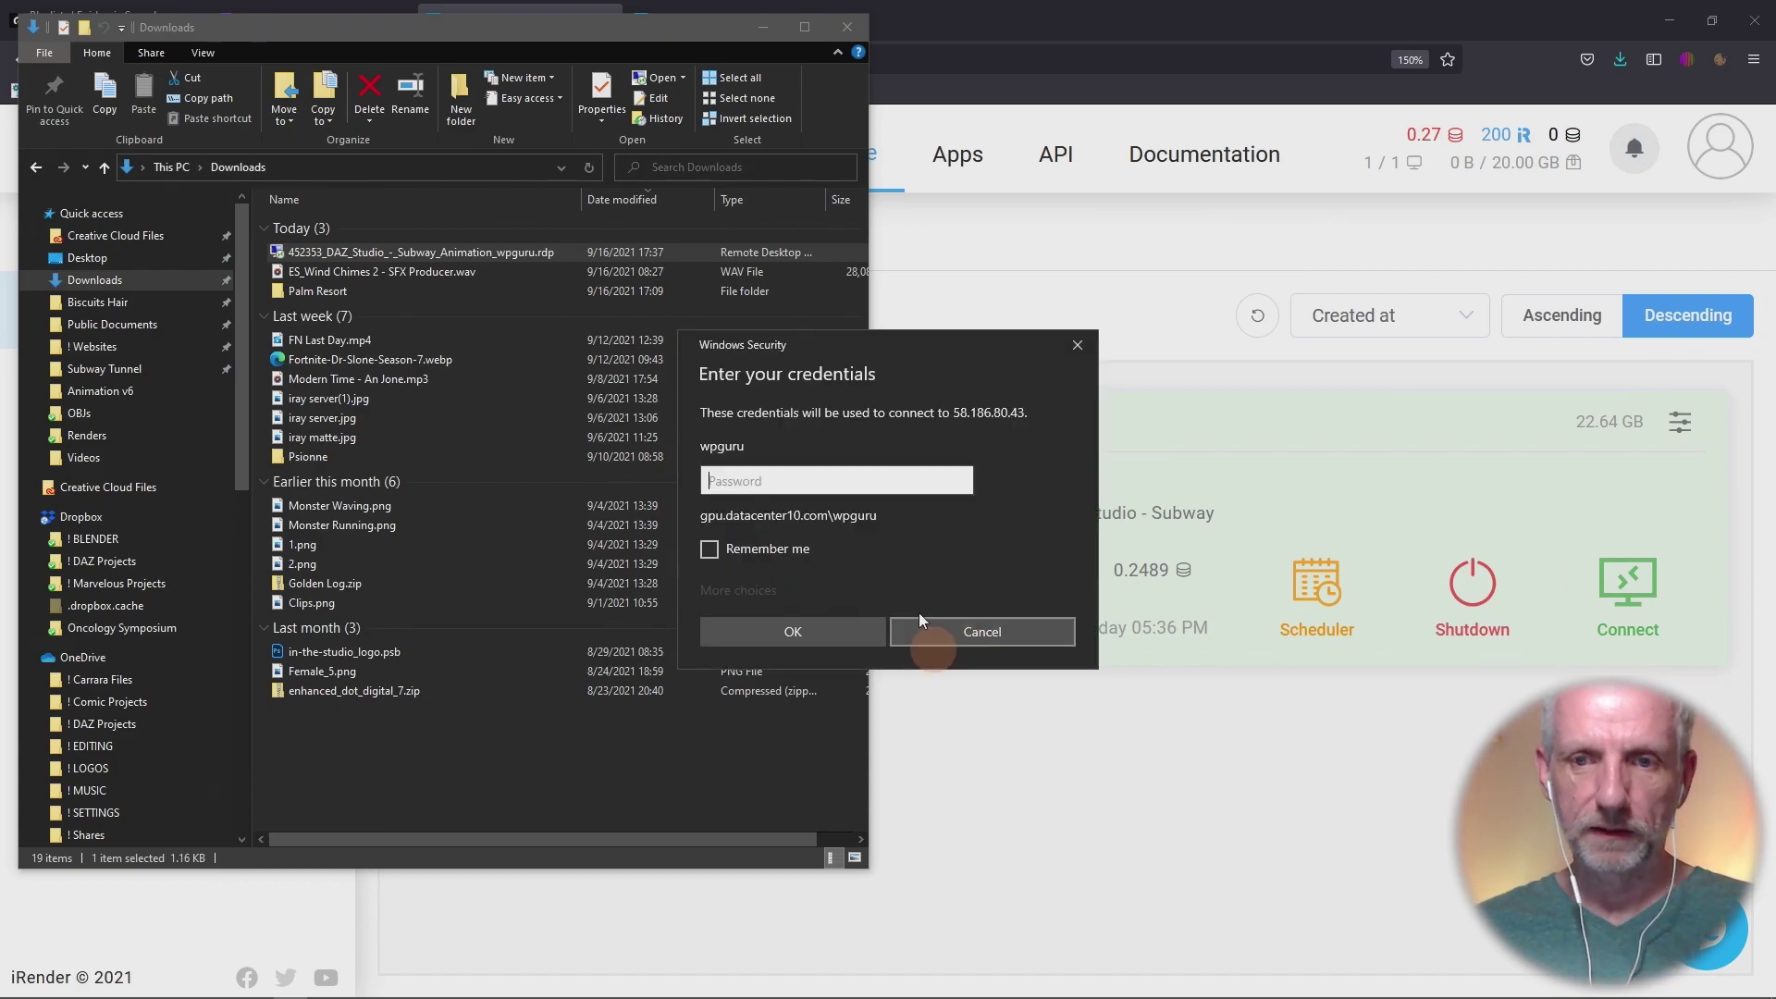
# Enter the iRender account password with Remember me enabled, accept the untrusted certificate, and minimize the Downloads window.
pyautogui.hotkey('ctrl', 'v')
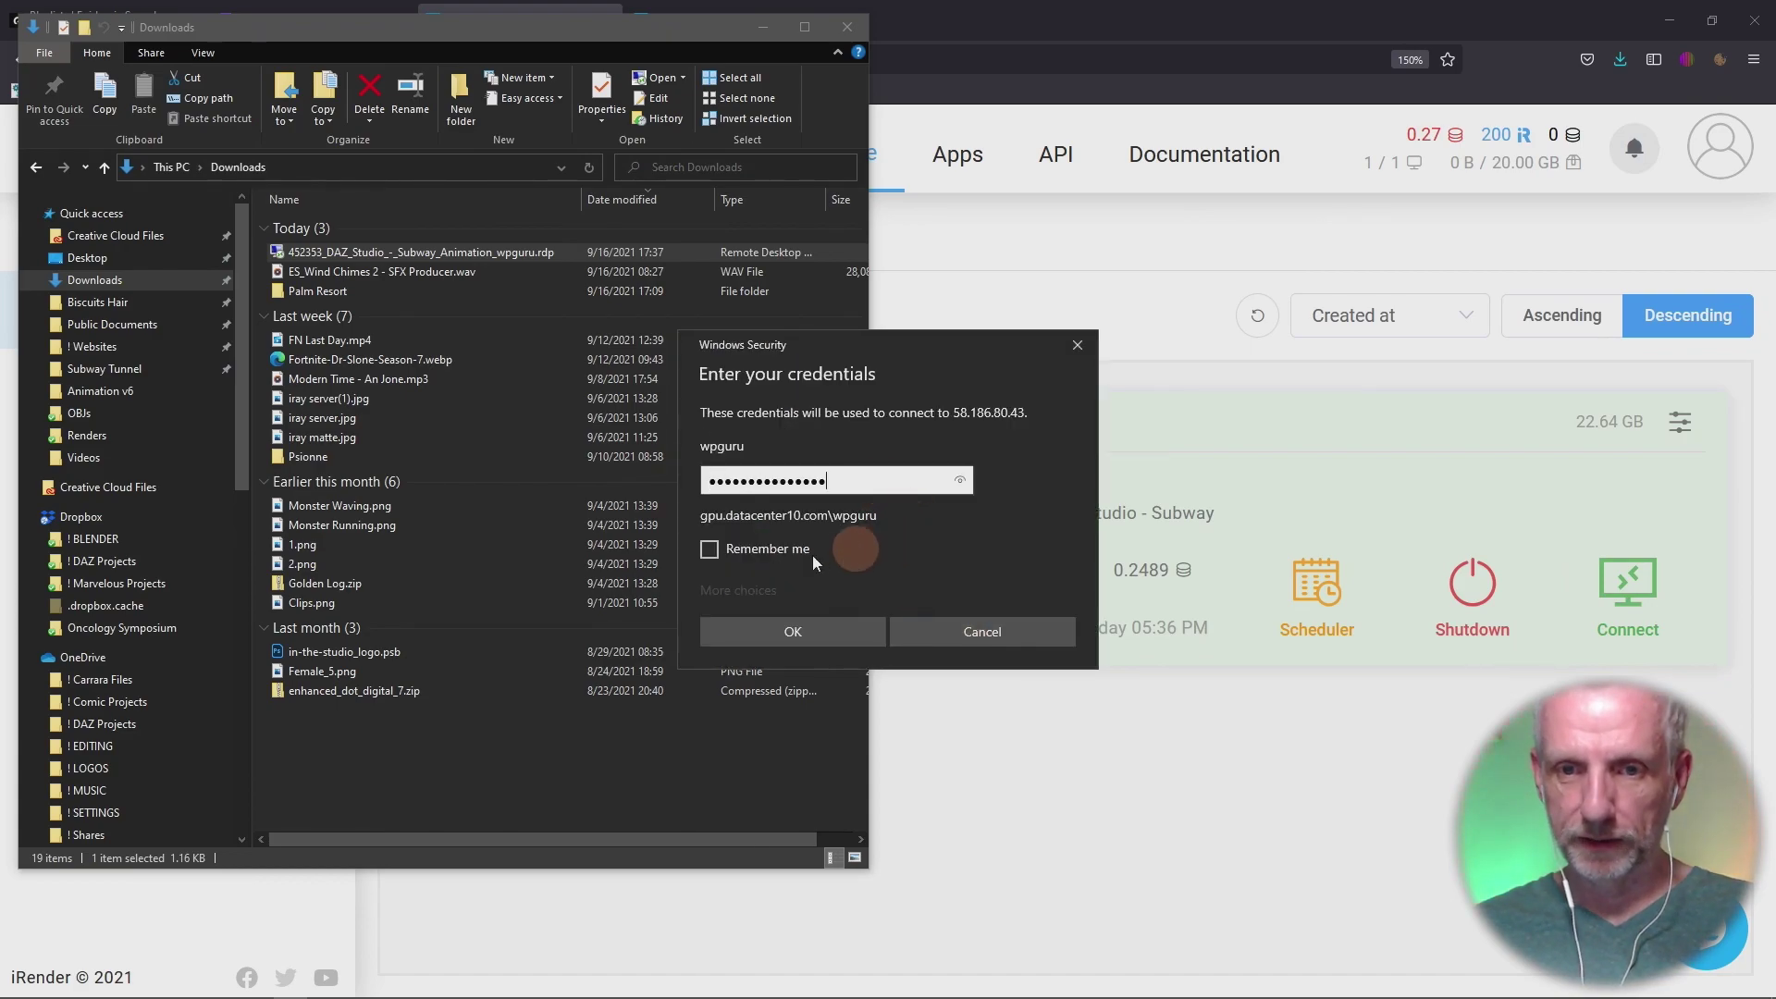
pyautogui.click(757, 551)
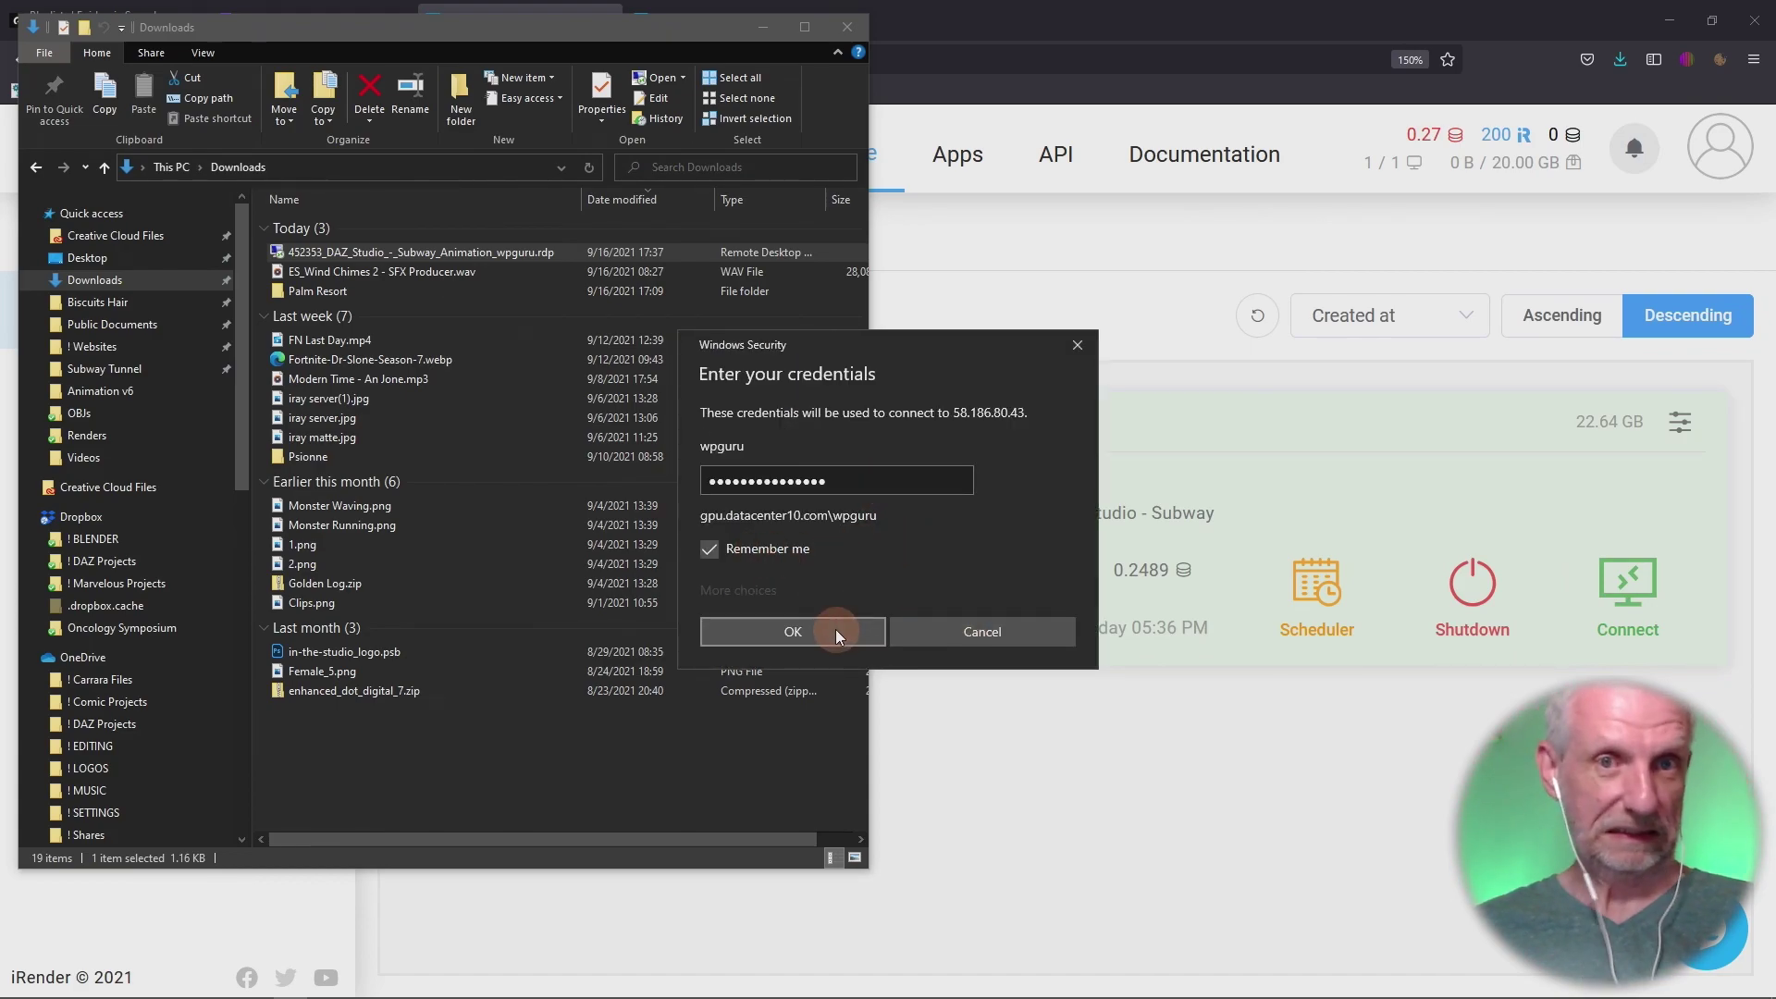
pyautogui.click(835, 630)
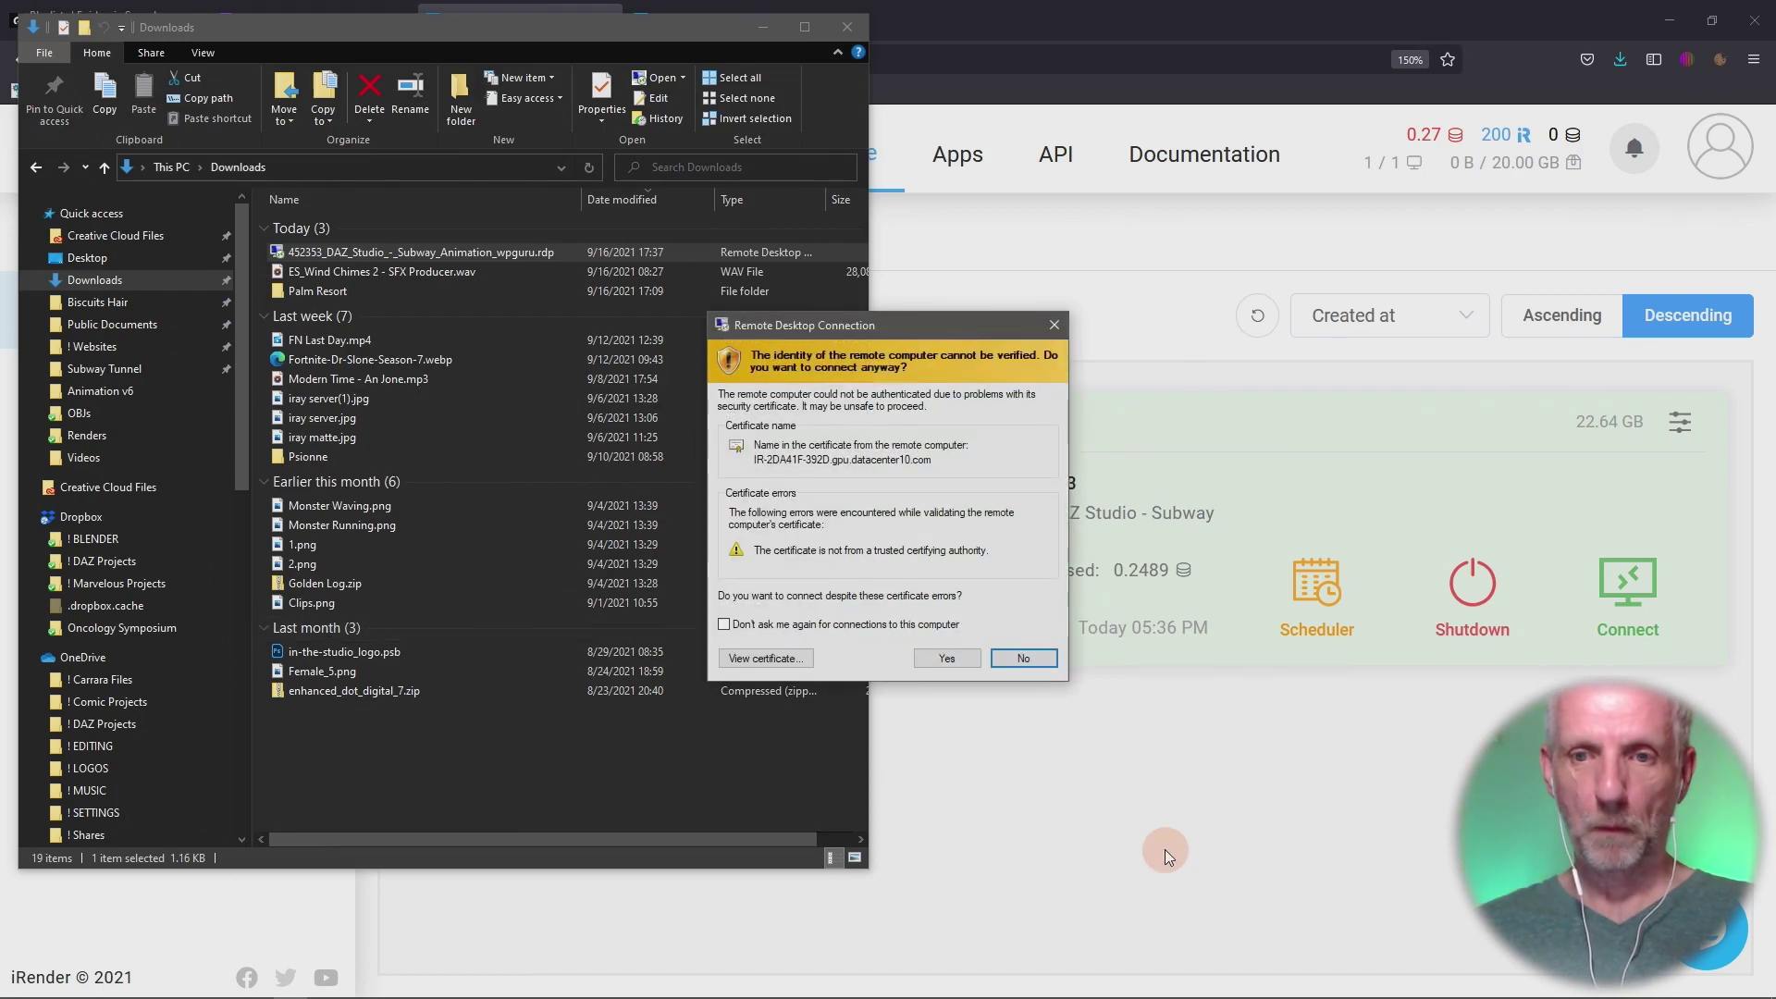
pyautogui.click(842, 624)
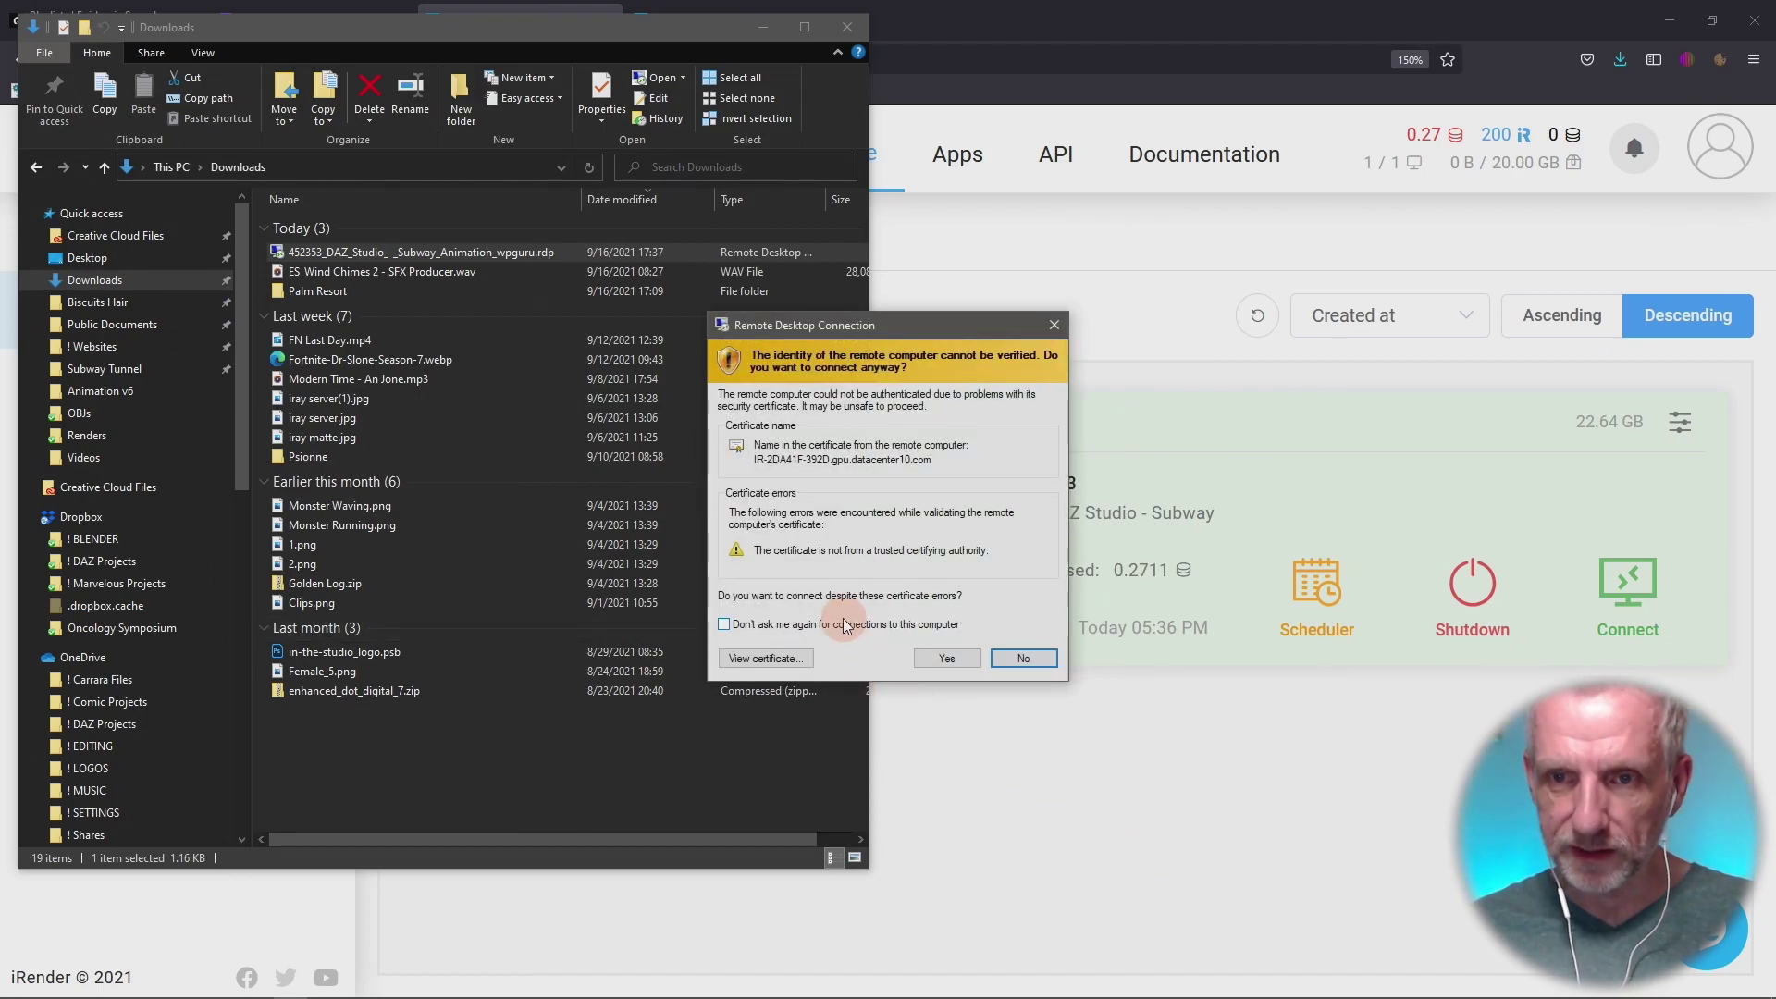
pyautogui.click(945, 659)
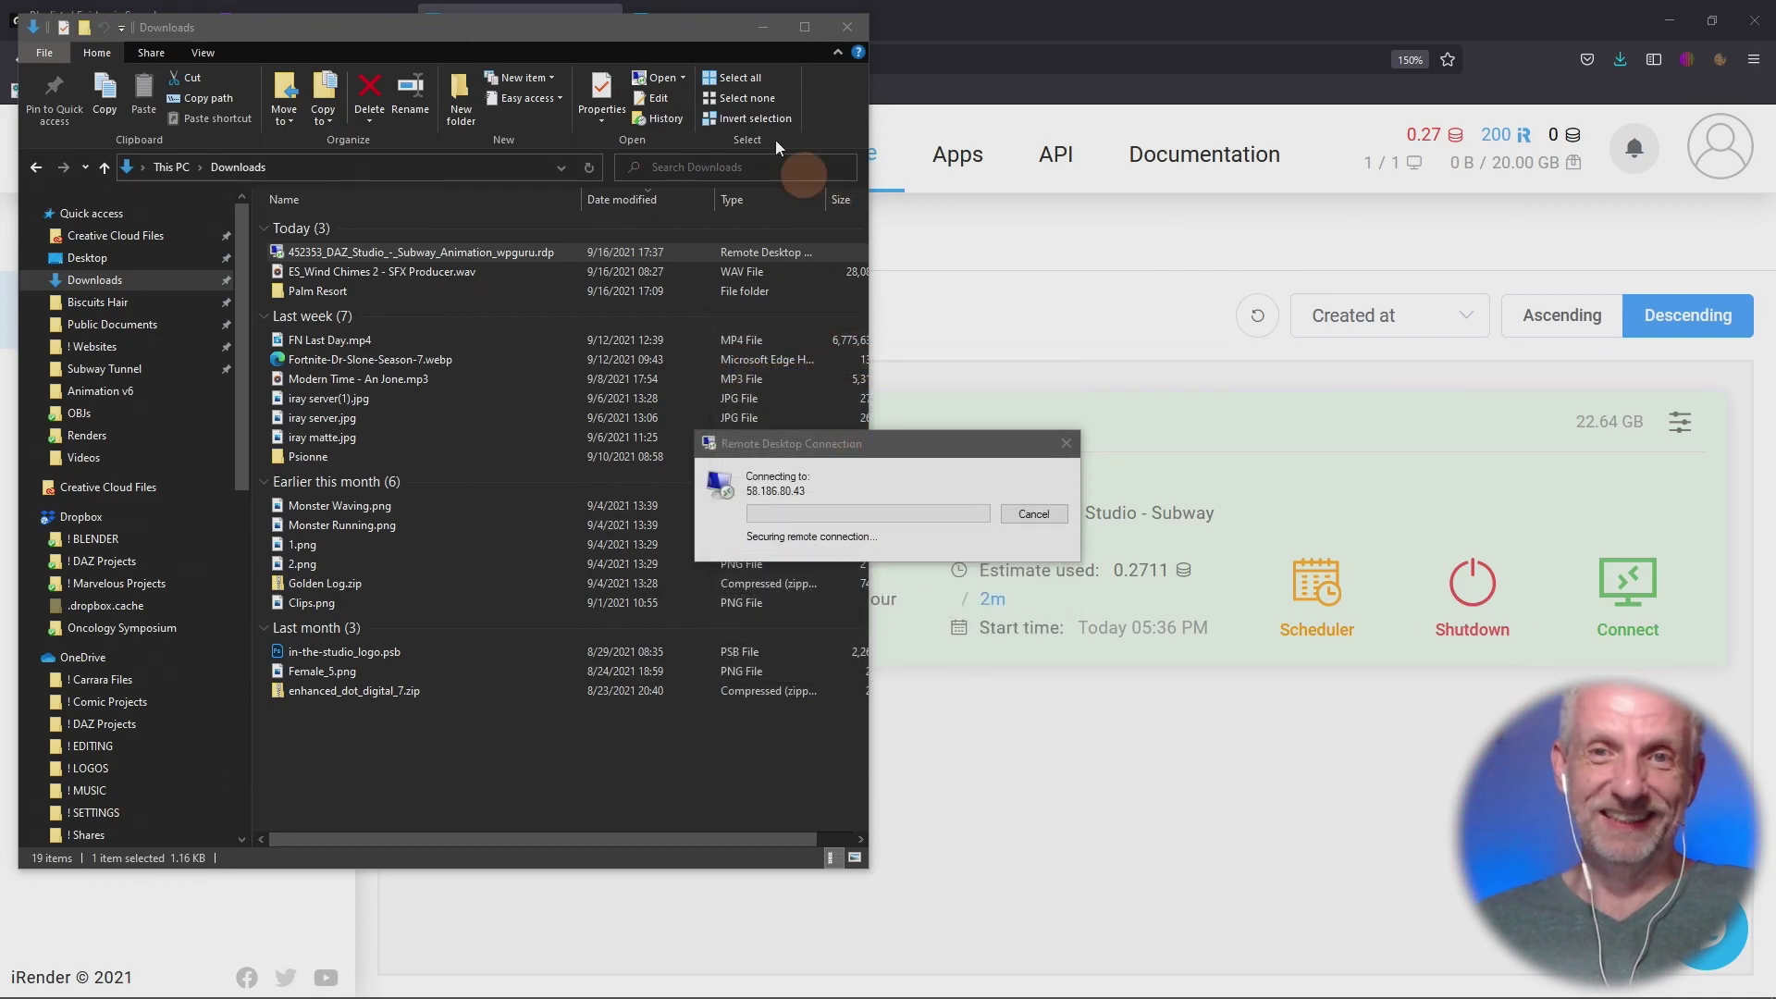
pyautogui.click(762, 27)
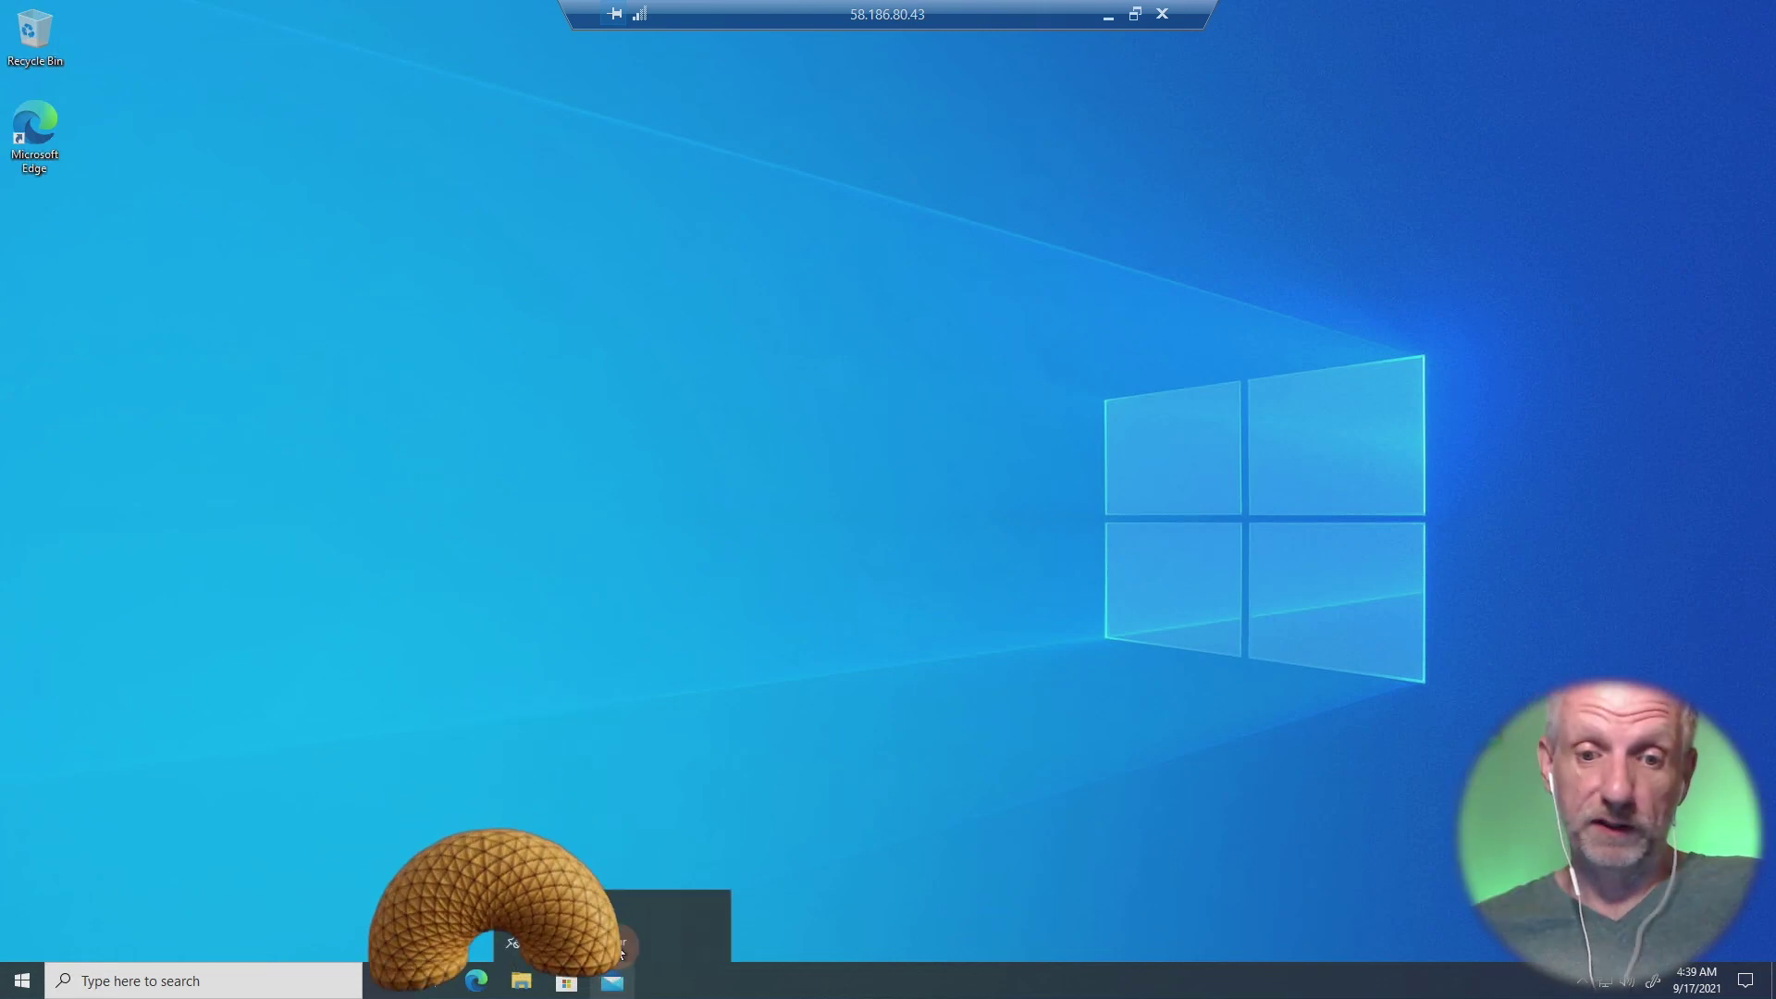
# Unpin the Microsoft Store and Mail apps from the remote server's taskbar.
pyautogui.rightClick(567, 982)
pyautogui.click(569, 940)
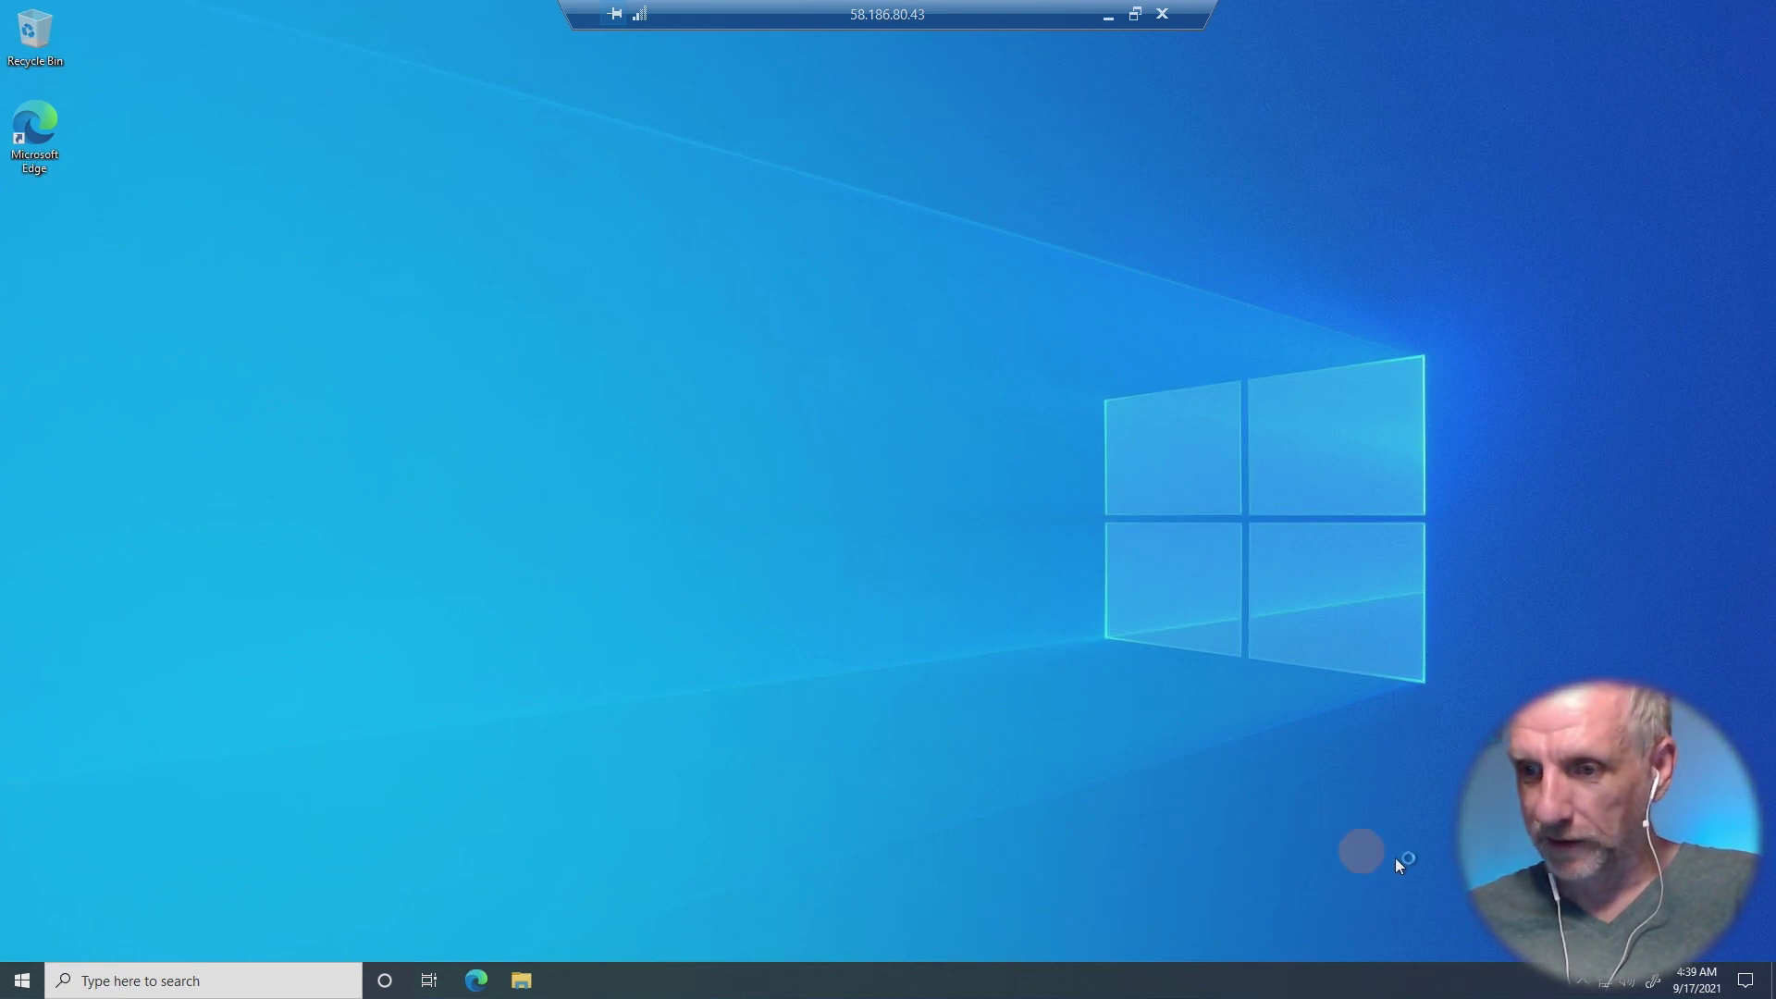
# Open daz3d.com in Microsoft Edge on the remote server and keep the flagged DAZ3DIM_1.4.0.80_Win64.exe download.
pyautogui.doubleClick(35, 130)
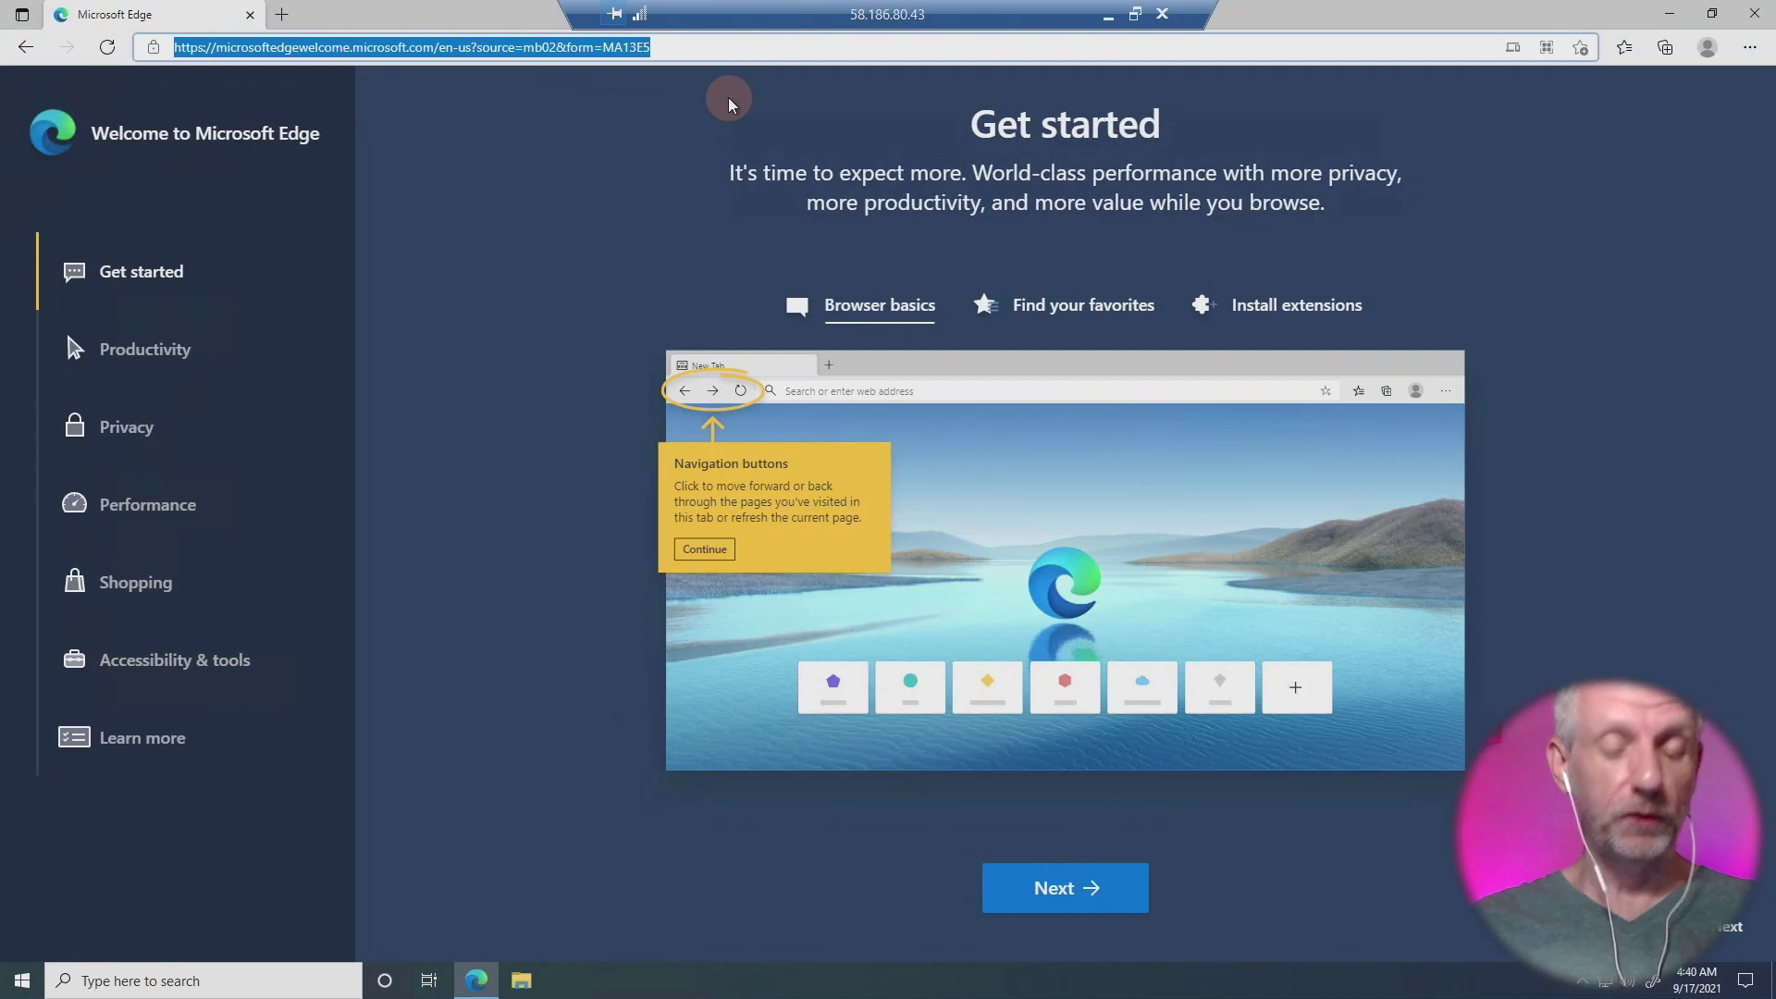
pyautogui.write('daz3d.com')
pyautogui.press('Return')
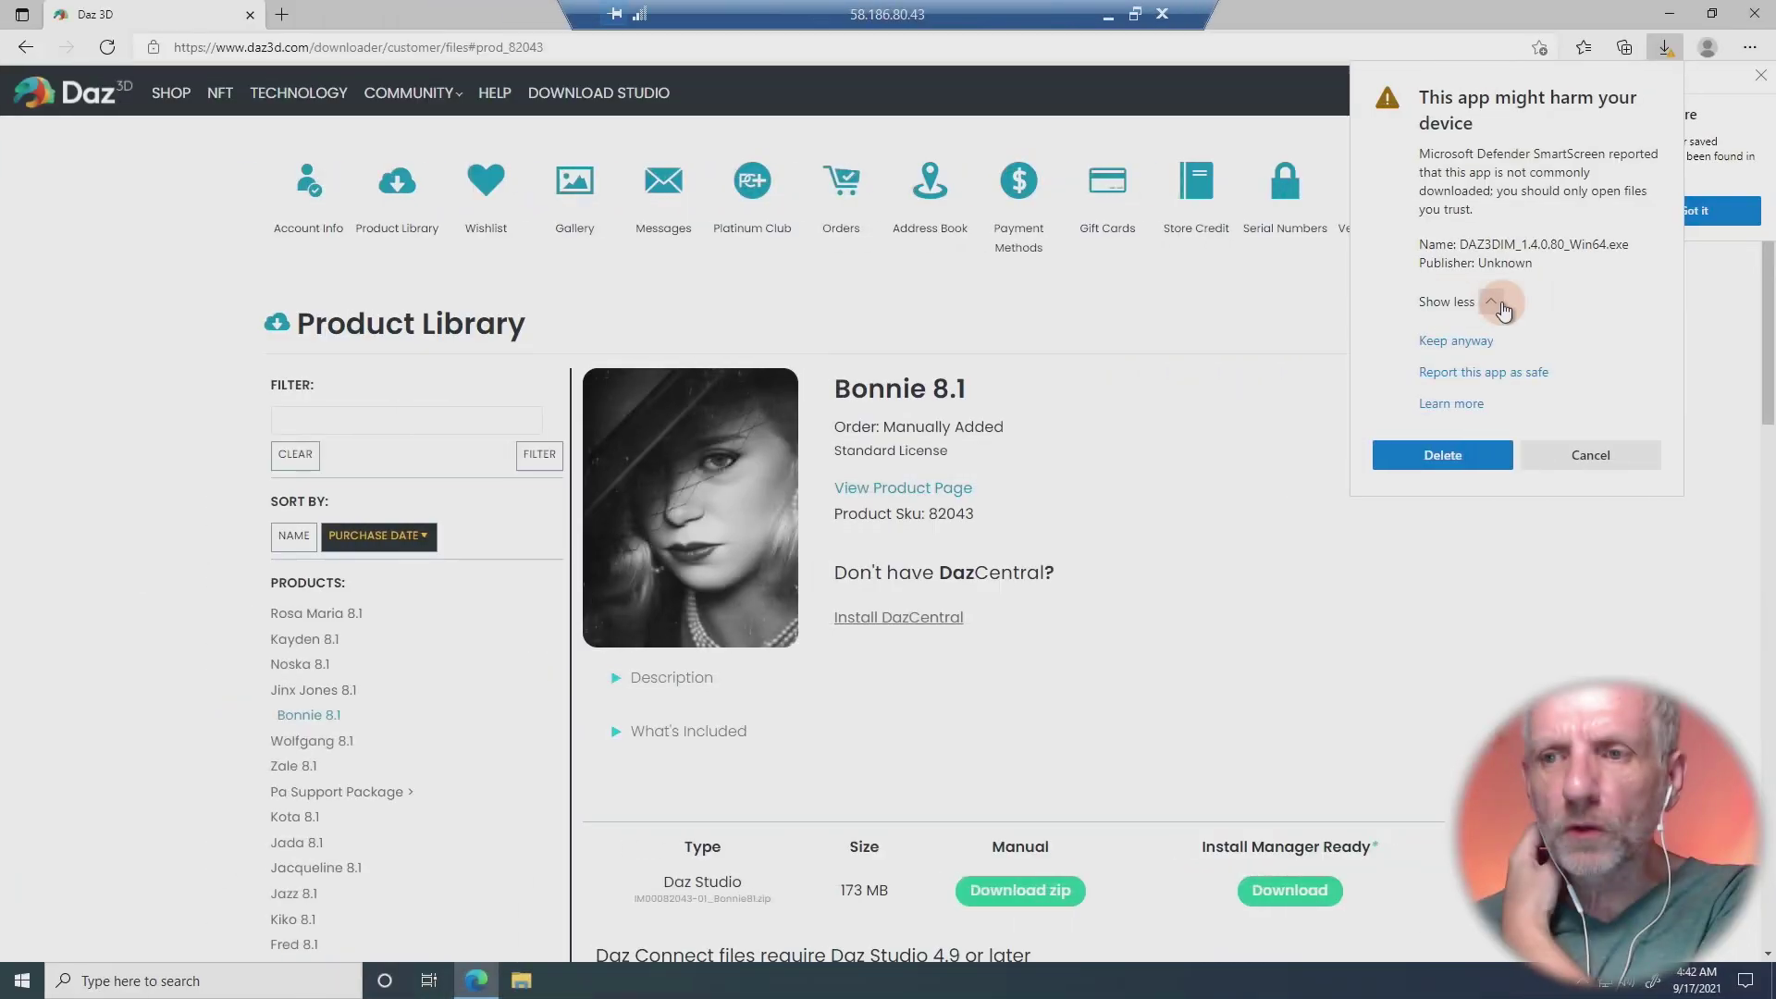
pyautogui.click(1453, 344)
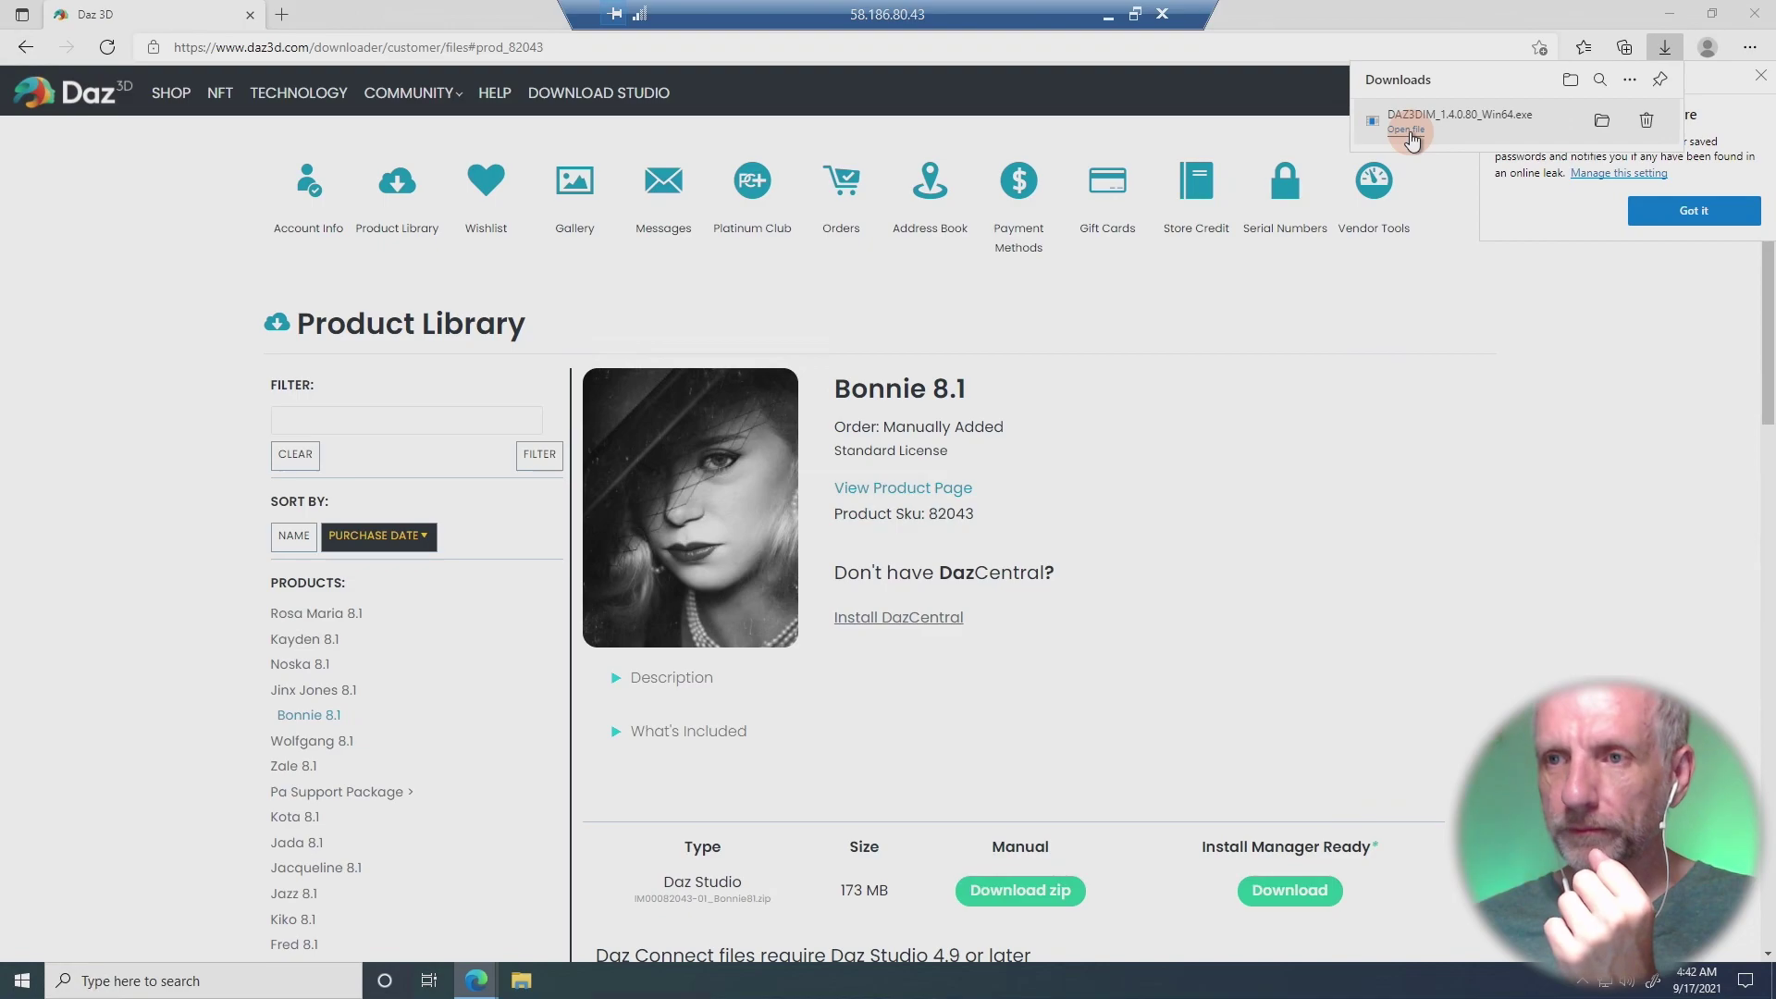
# Launch the downloaded DAZ3DIM_1.4.0.80_Win64.exe and allow it to run despite the SmartScreen protection.
pyautogui.click(1102, 400)
pyautogui.click(691, 356)
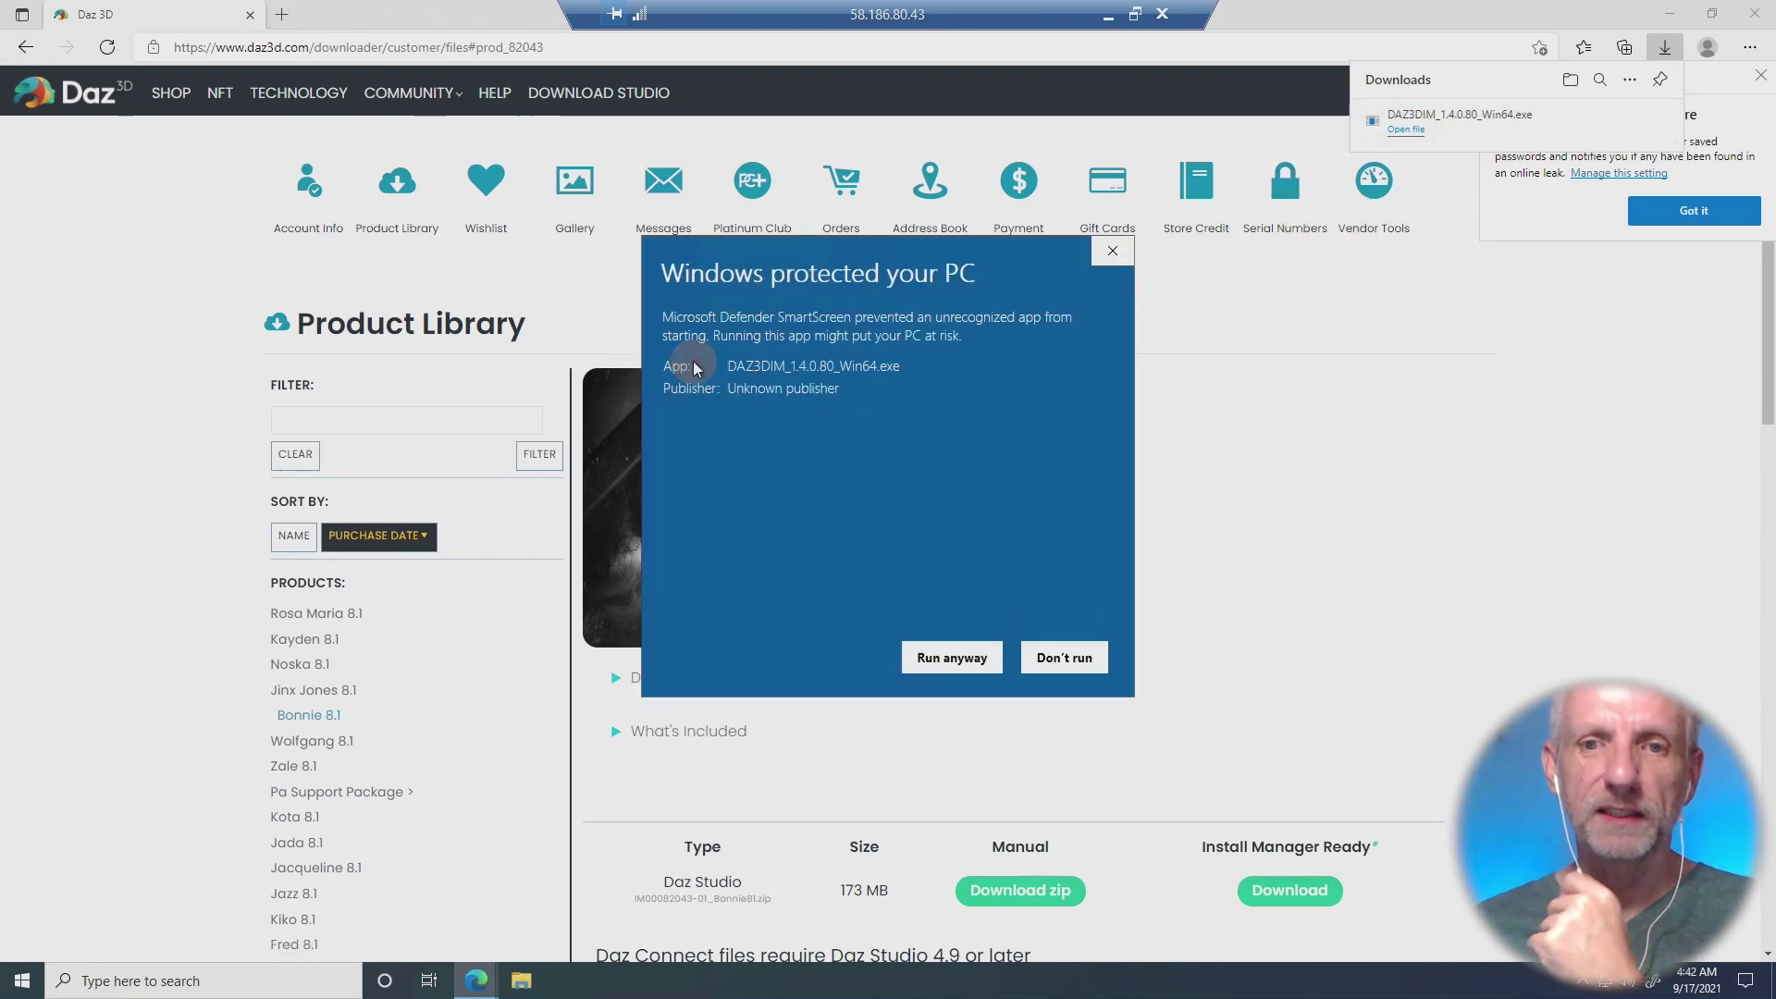
pyautogui.click(941, 659)
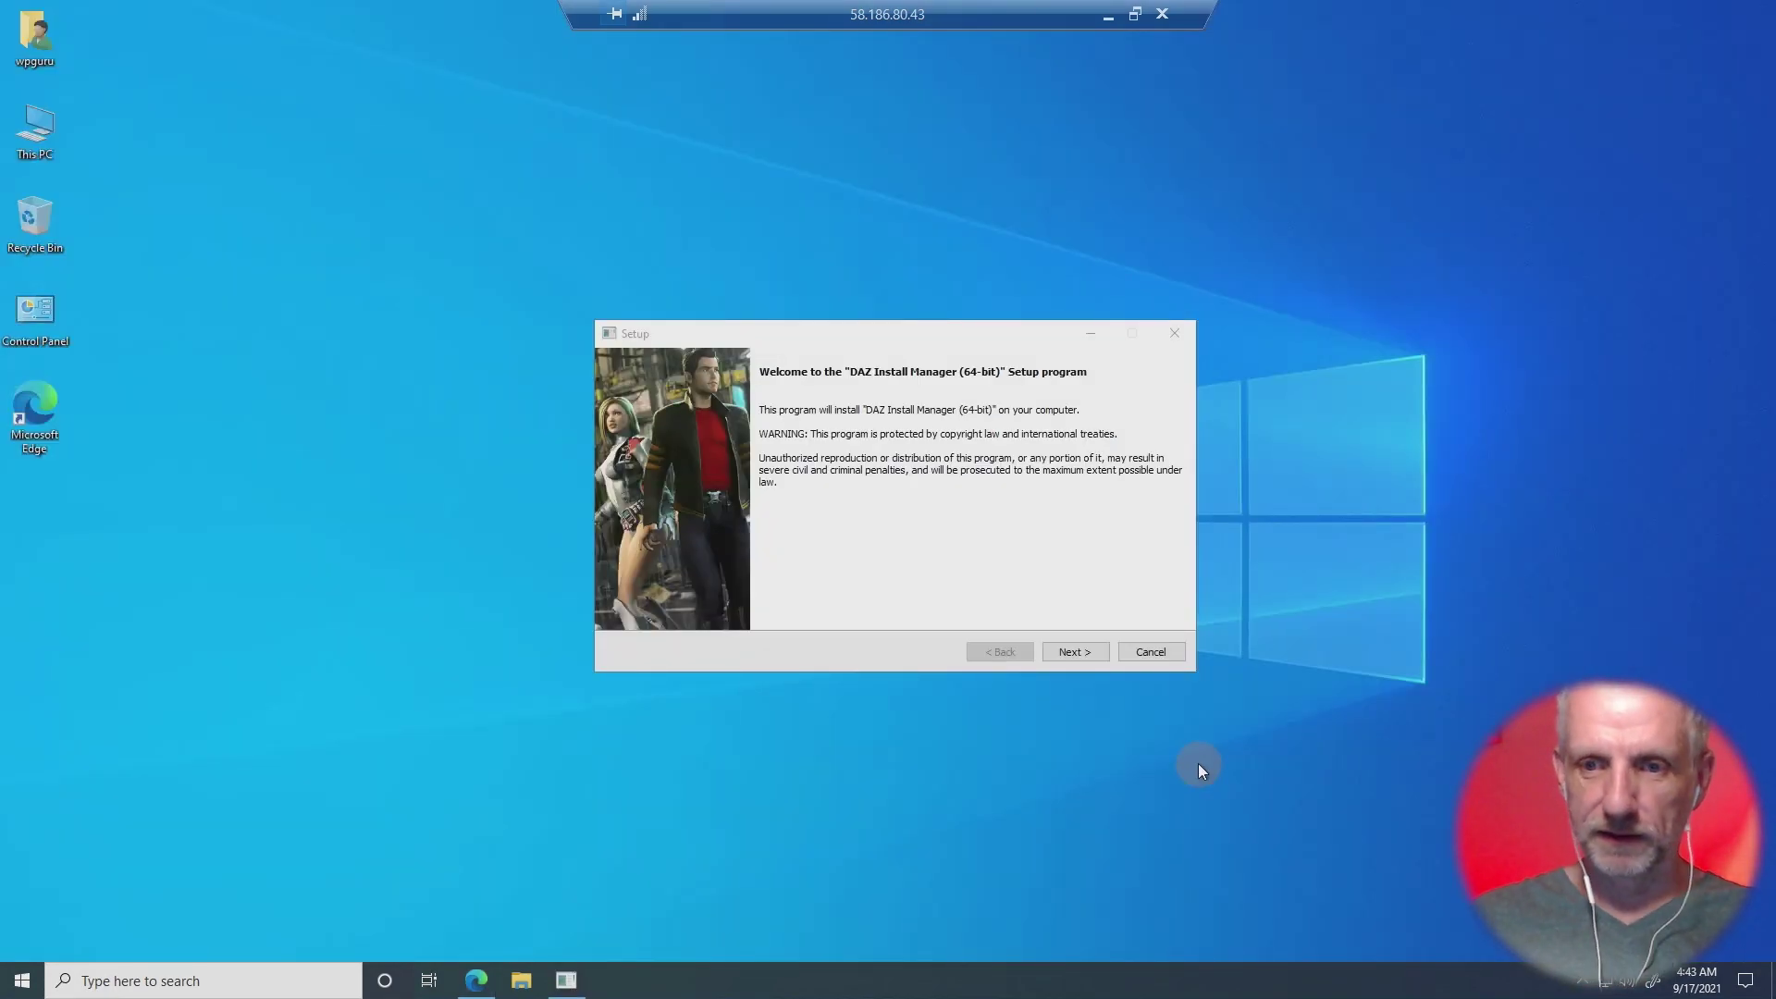
# Accept the license agreement and install DAZ Install Manager (64-bit) with the default setup options.
pyautogui.click(1075, 652)
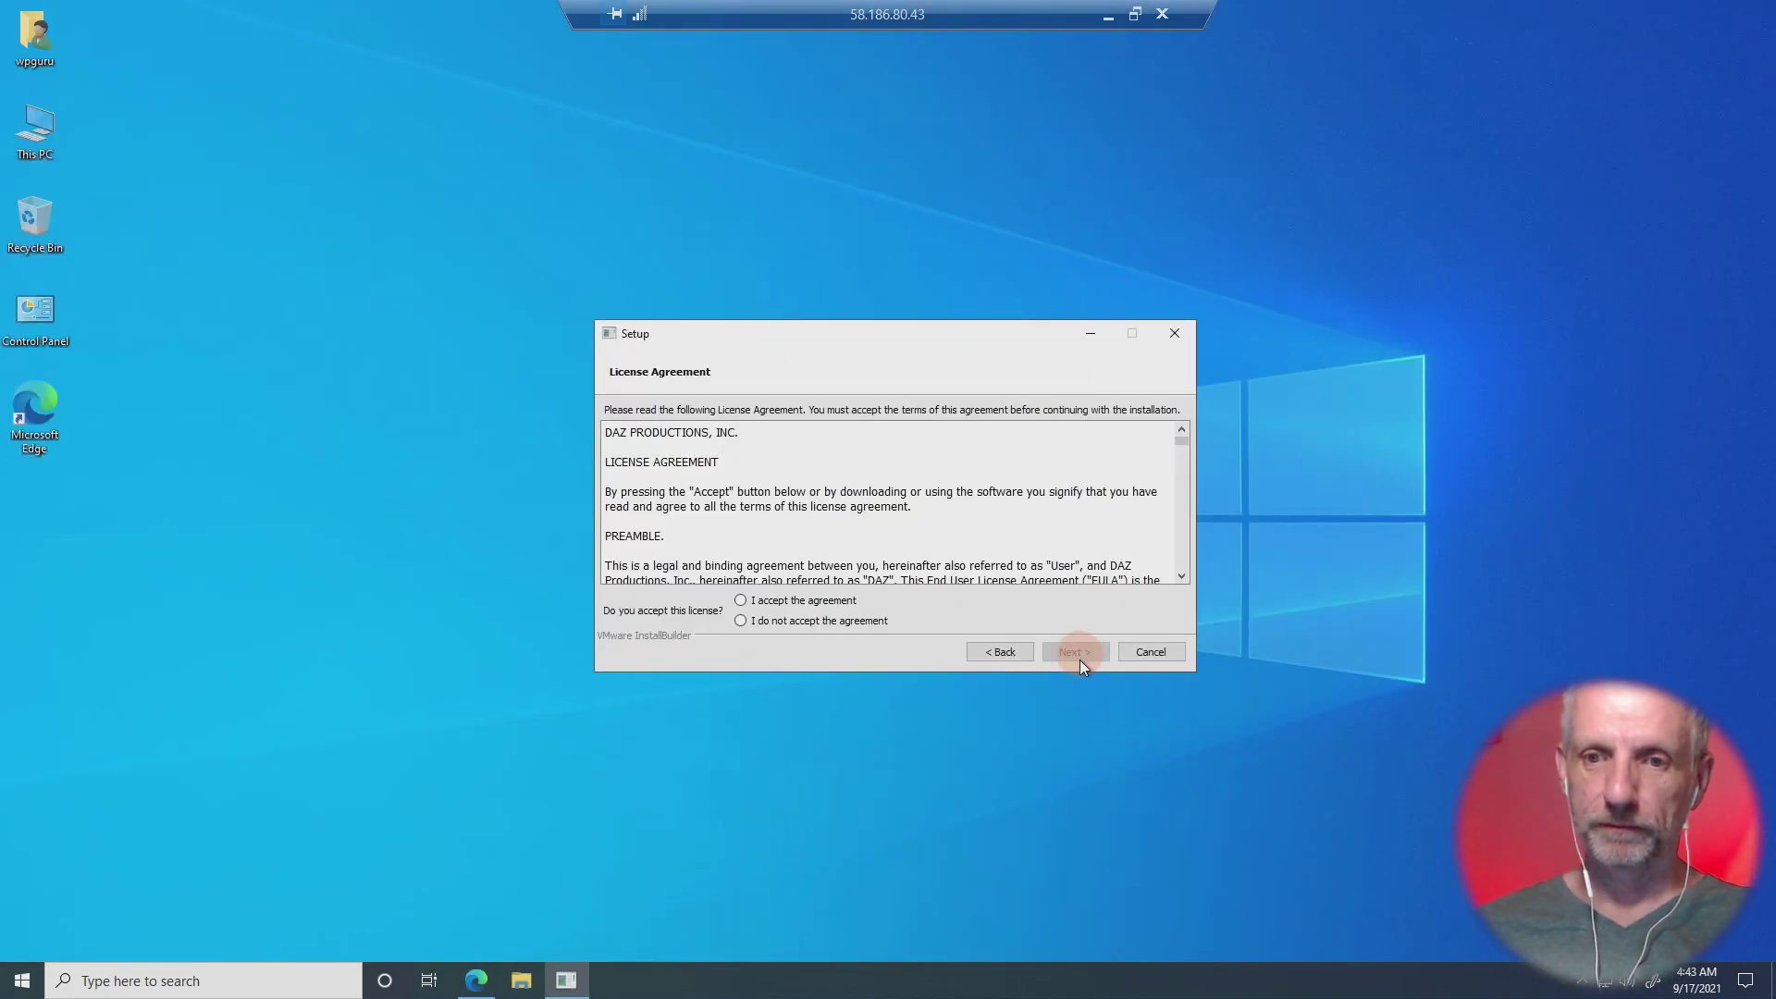
pyautogui.click(788, 603)
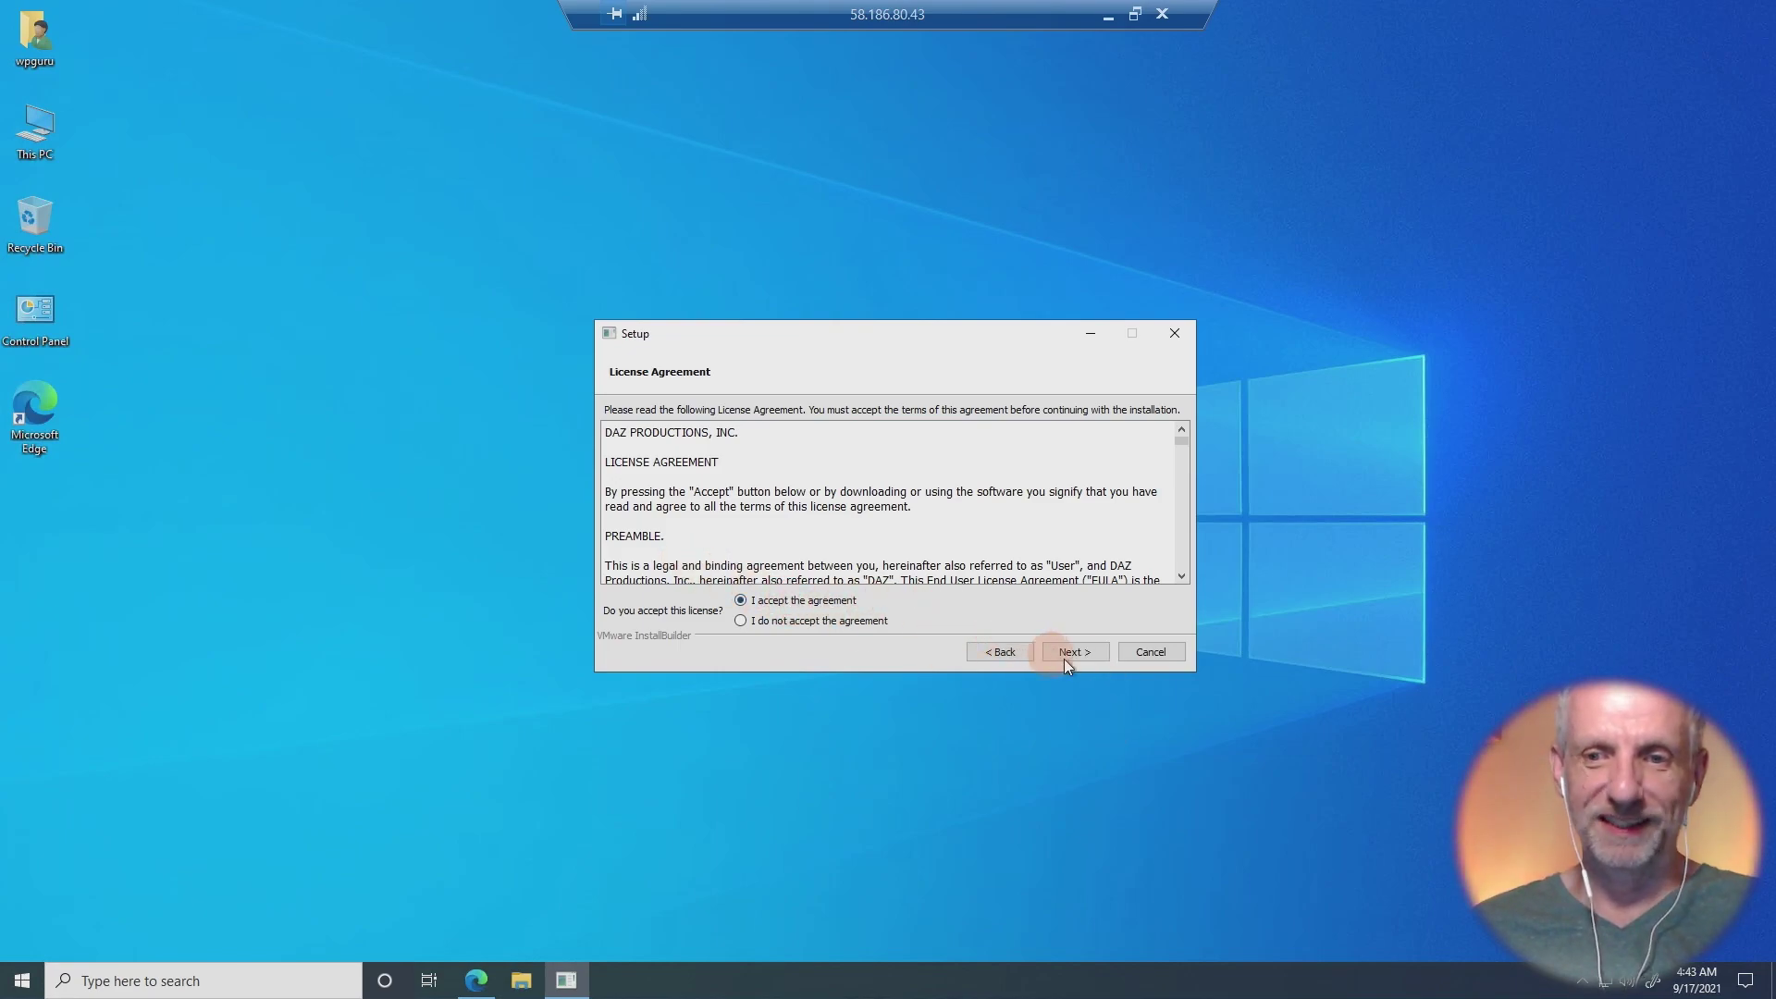
pyautogui.click(1073, 652)
pyautogui.click(1073, 652)
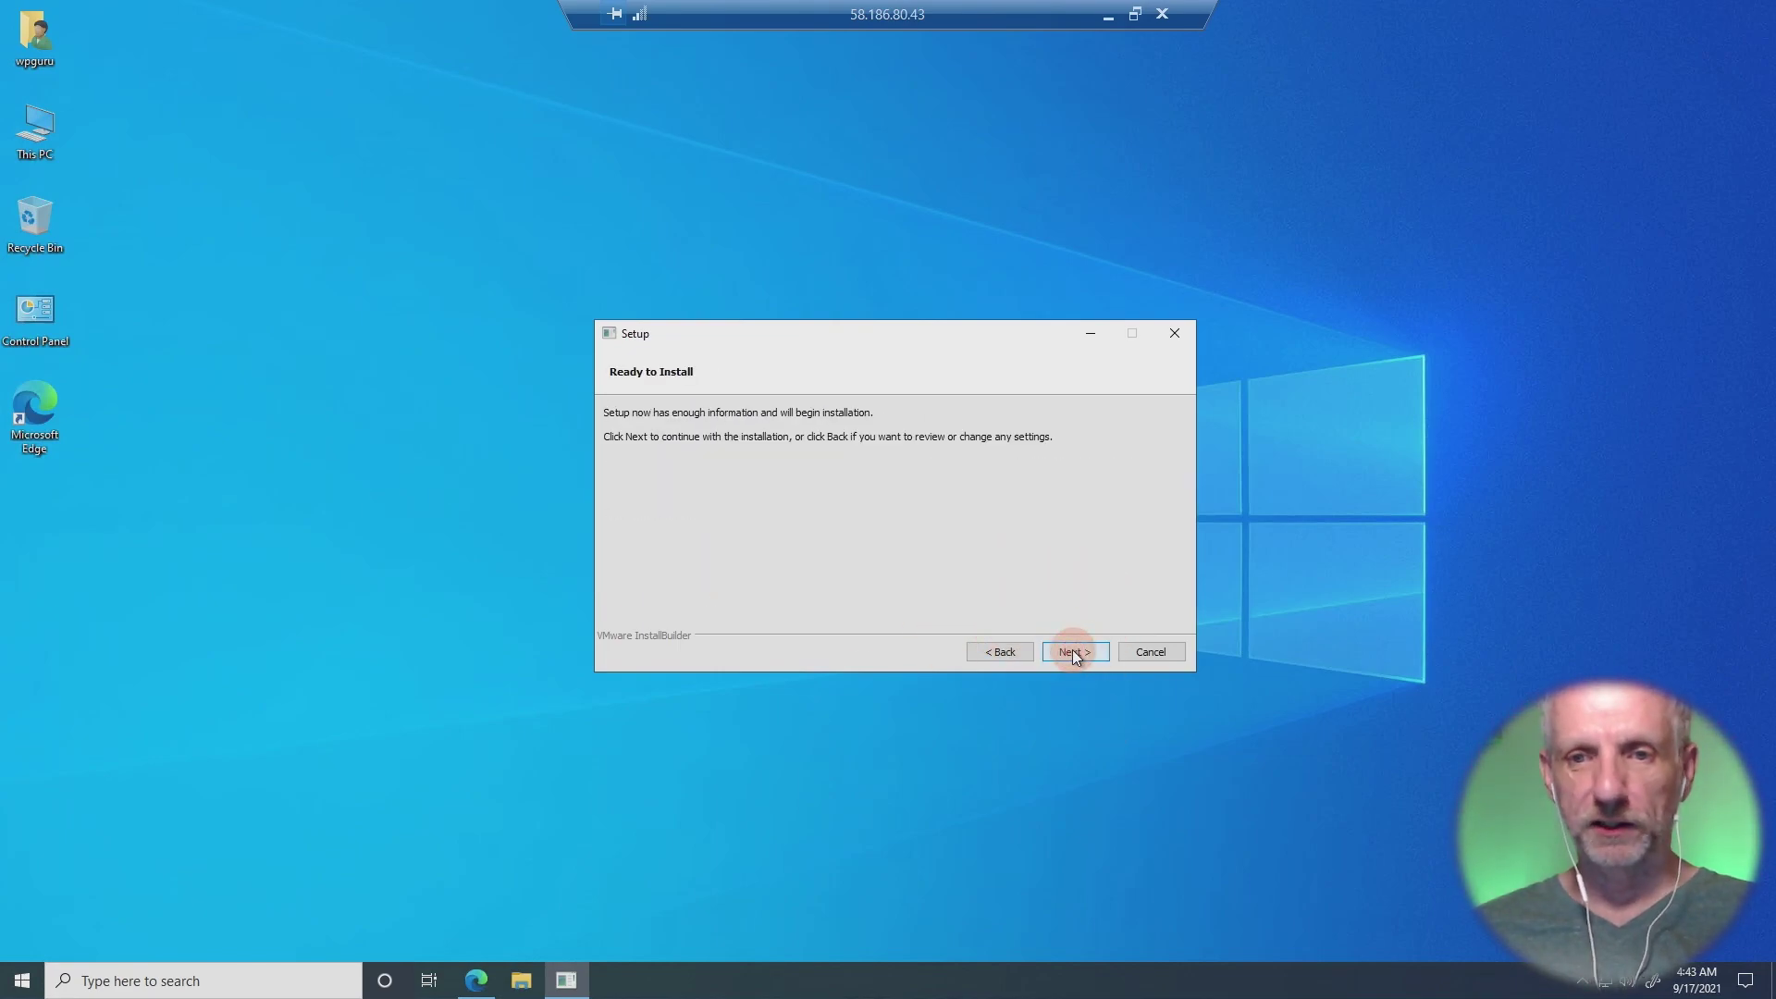
pyautogui.click(1076, 652)
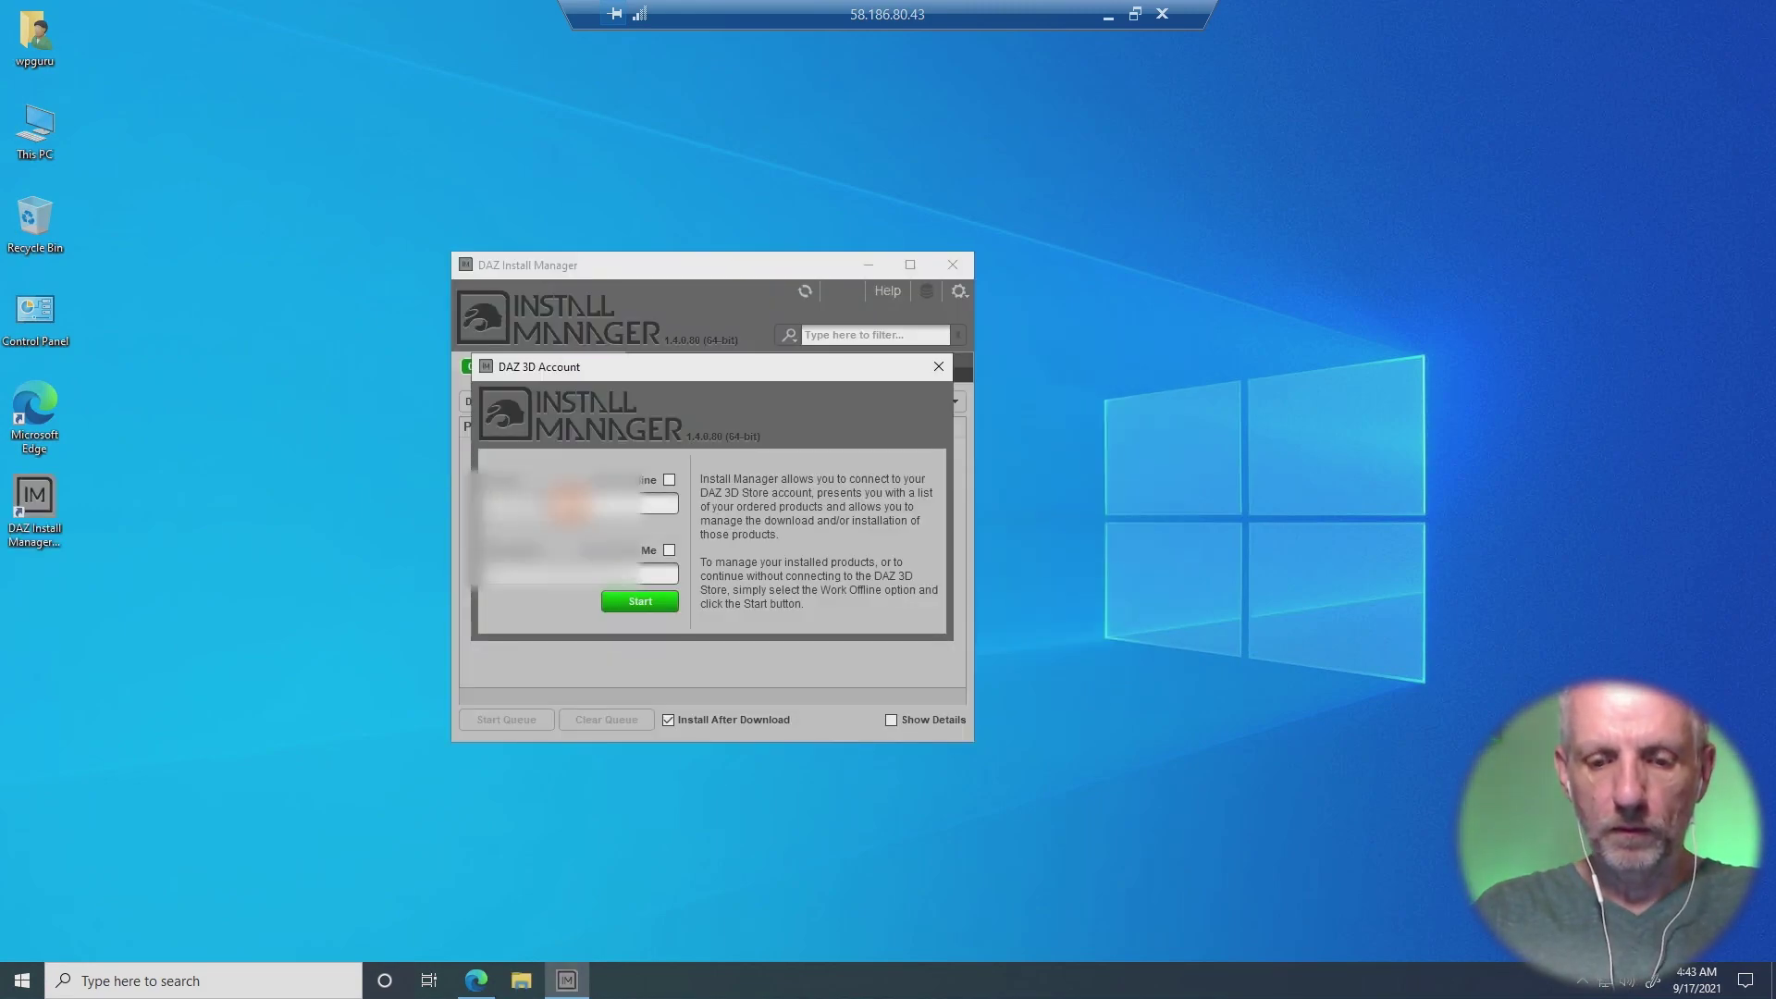
# Enter the DAZ 3D account e-mail and password in Install Manager, enable Remember Me, and start the session.
pyautogui.click(669, 552)
pyautogui.click(633, 603)
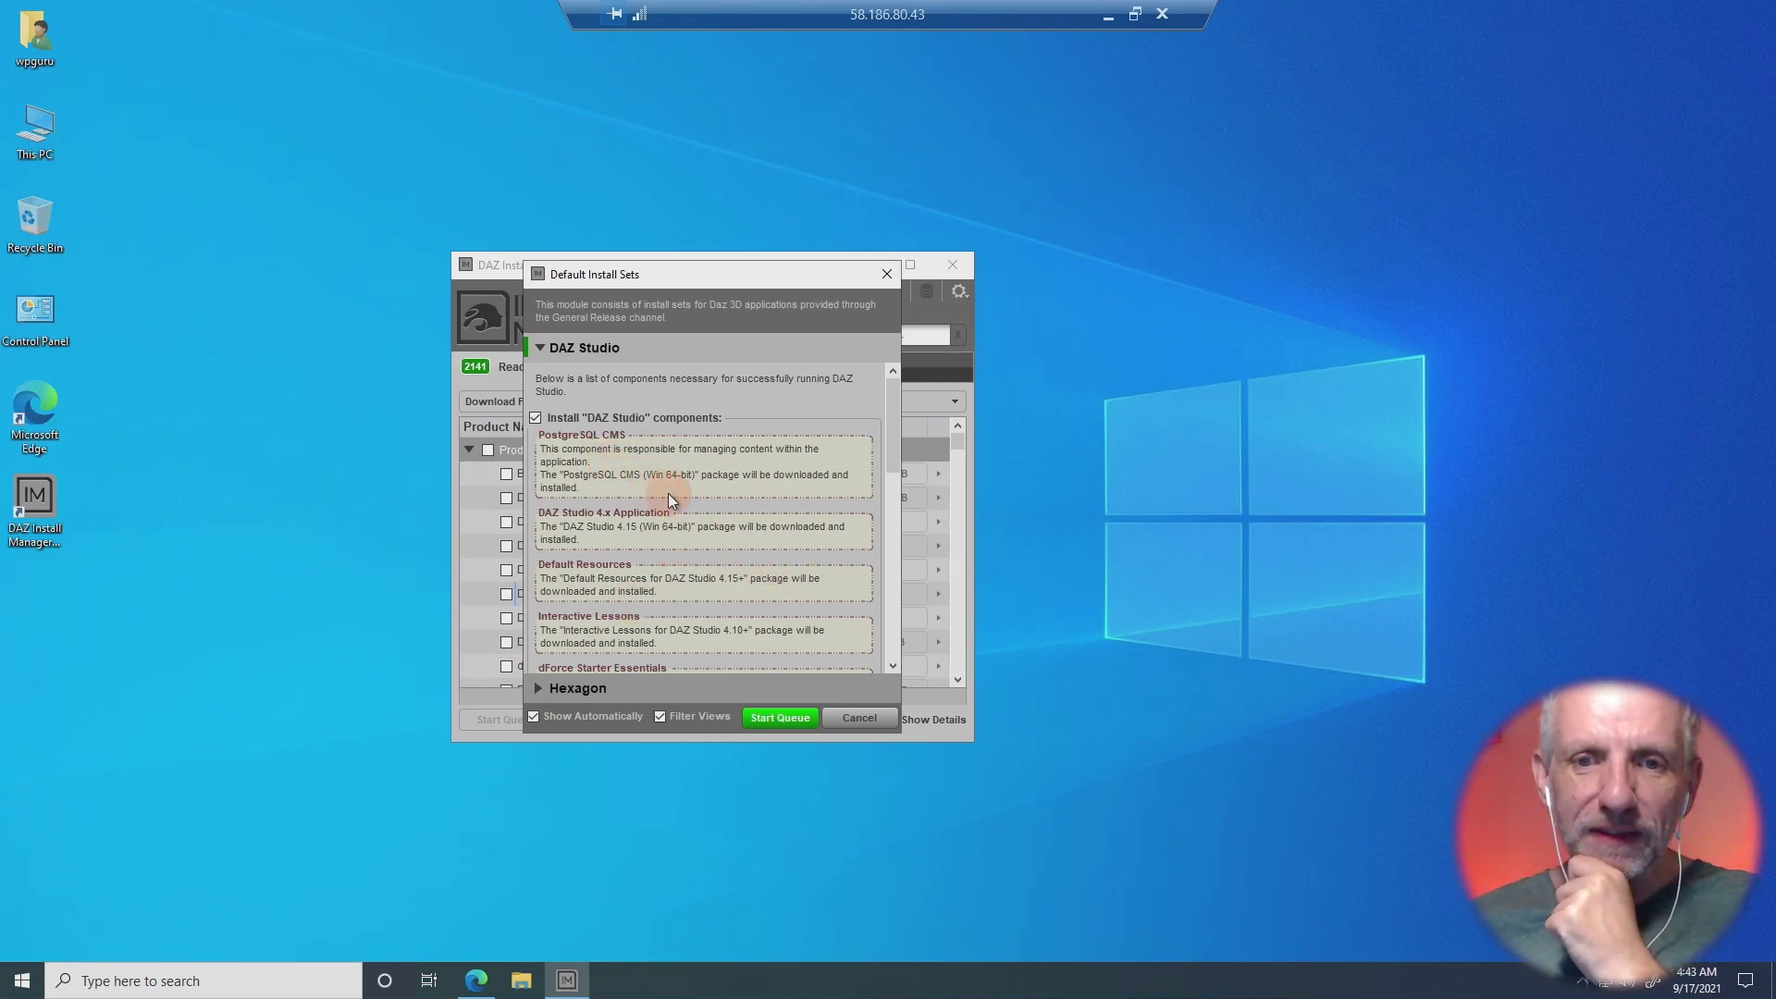
# Exclude DM's Memorial, Secret Garden Shaded Haven, Daz Studio Iray HDR Environments, Dark Fantasy Weapons and Rocker Outfit from the DAZ Studio install set.
pyautogui.scroll(-1, 672, 501)
pyautogui.scroll(-1, 746, 574)
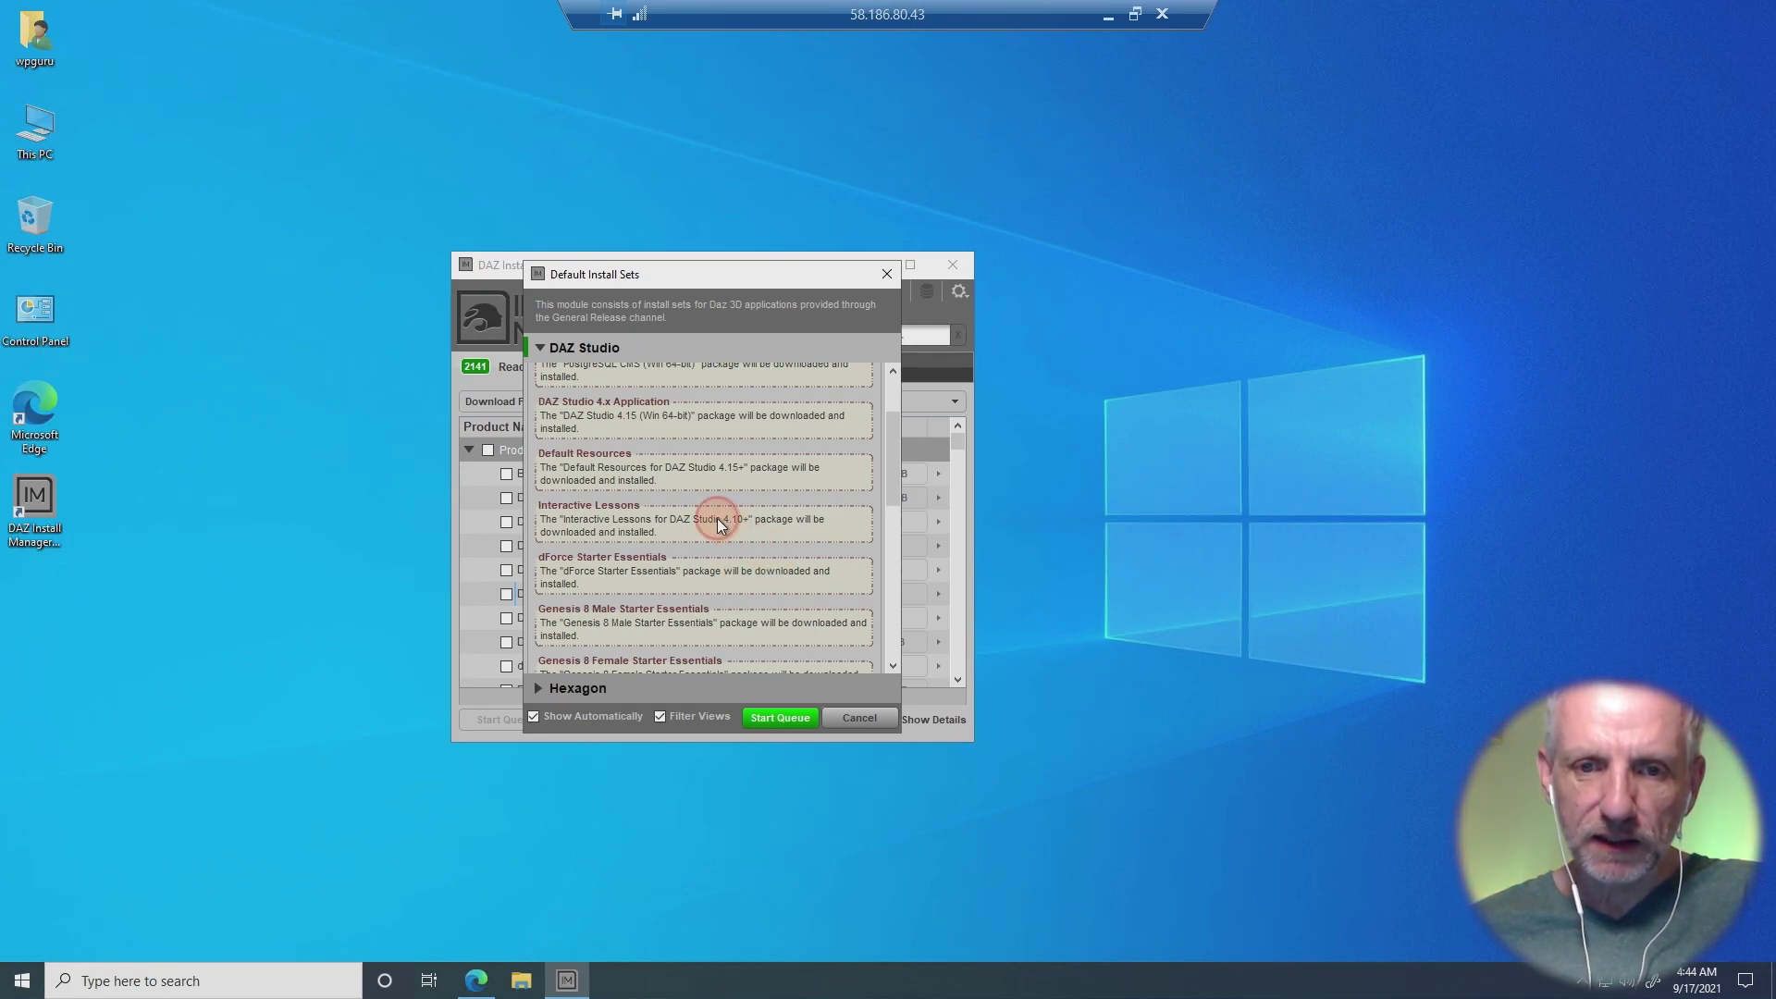
pyautogui.scroll(-3, 803, 532)
pyautogui.scroll(-4, 804, 532)
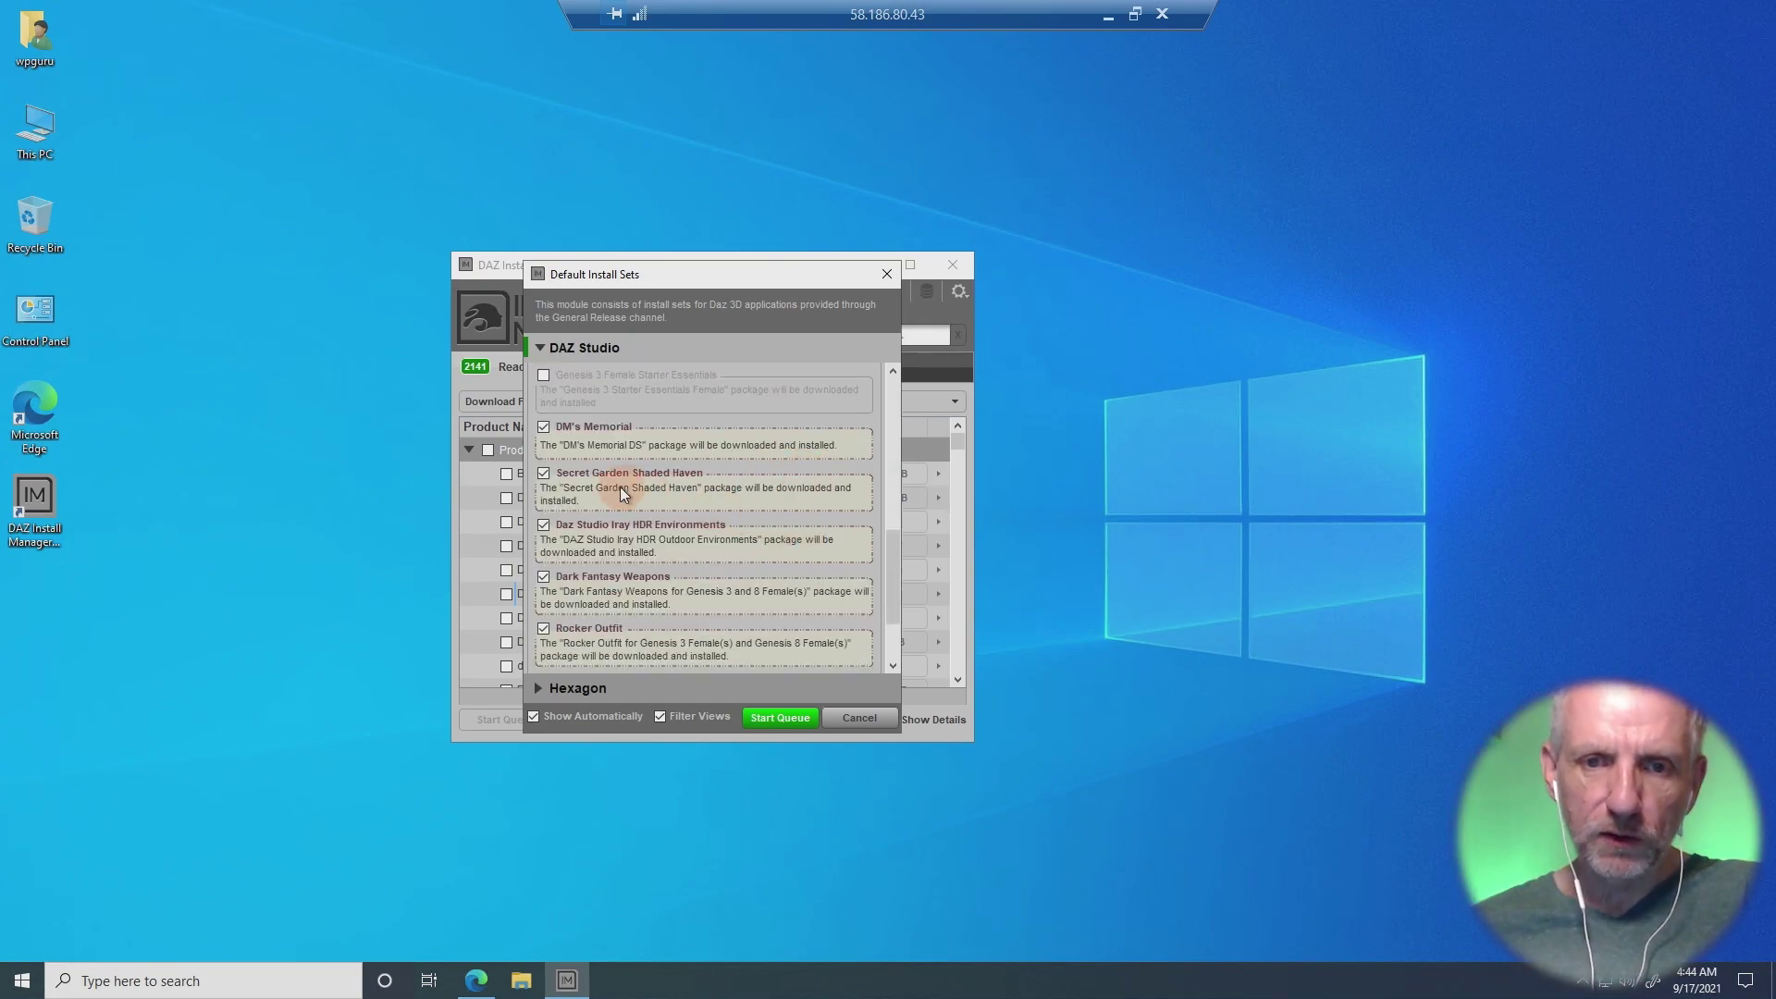
pyautogui.click(544, 428)
pyautogui.click(544, 473)
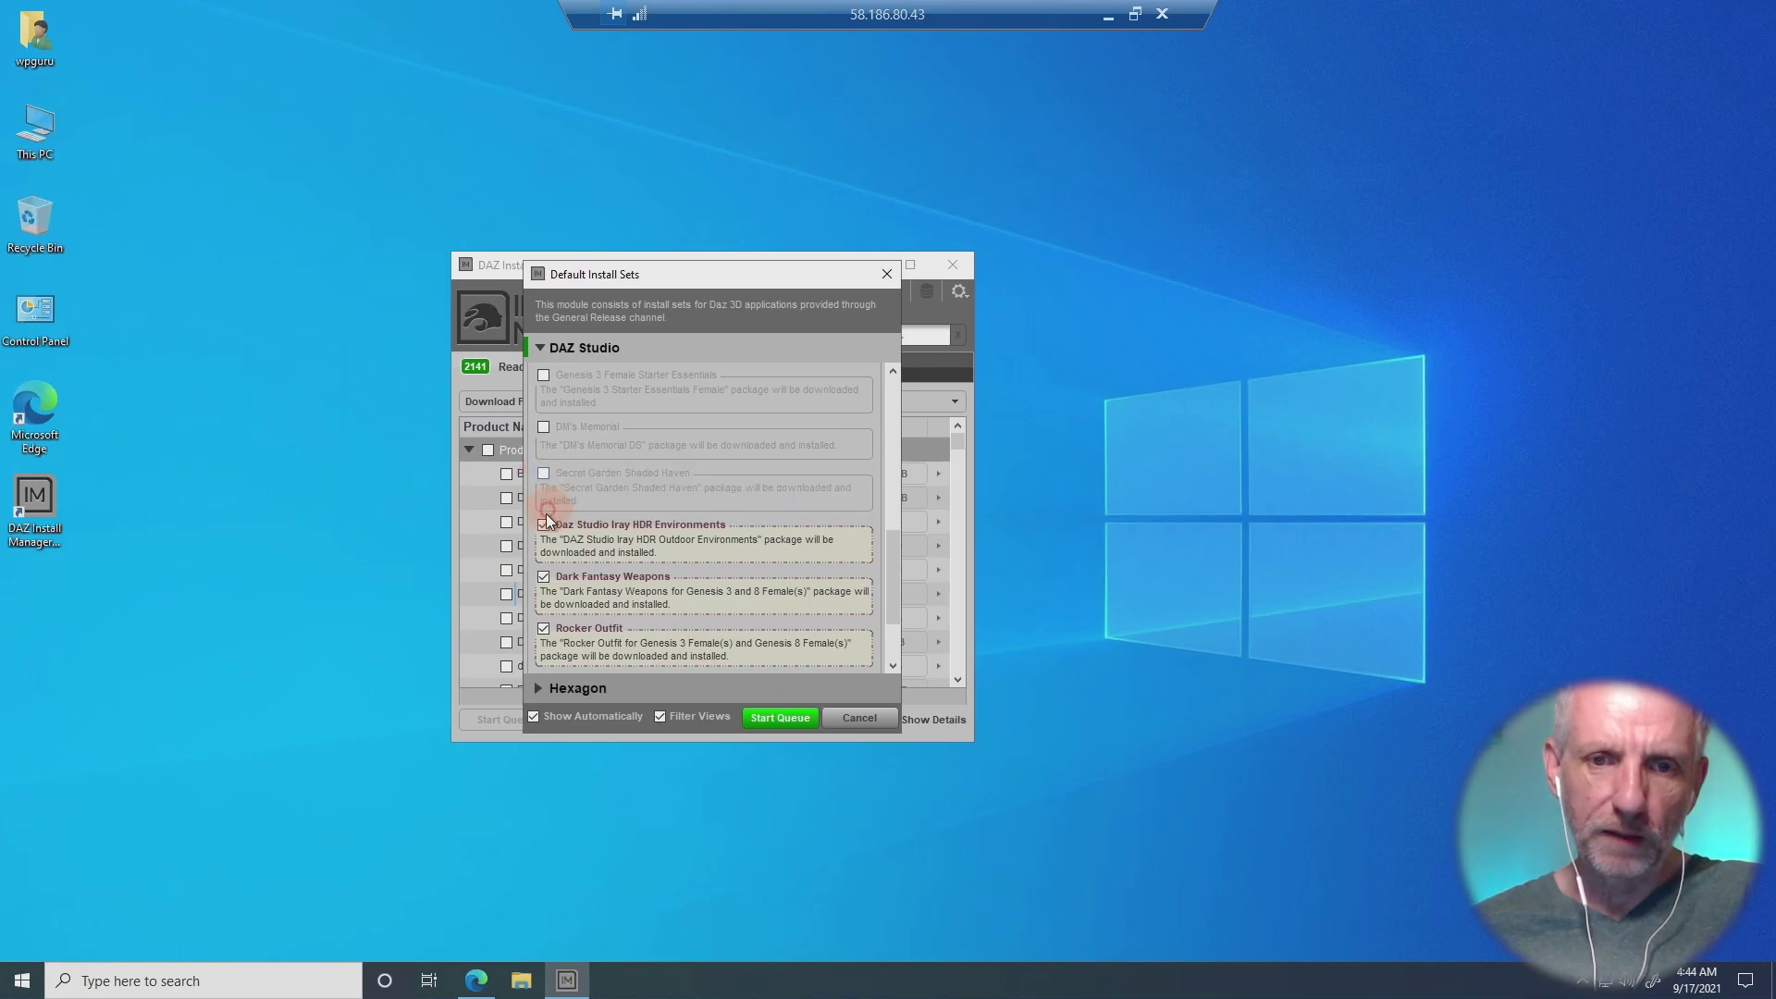
pyautogui.click(544, 528)
pyautogui.click(543, 579)
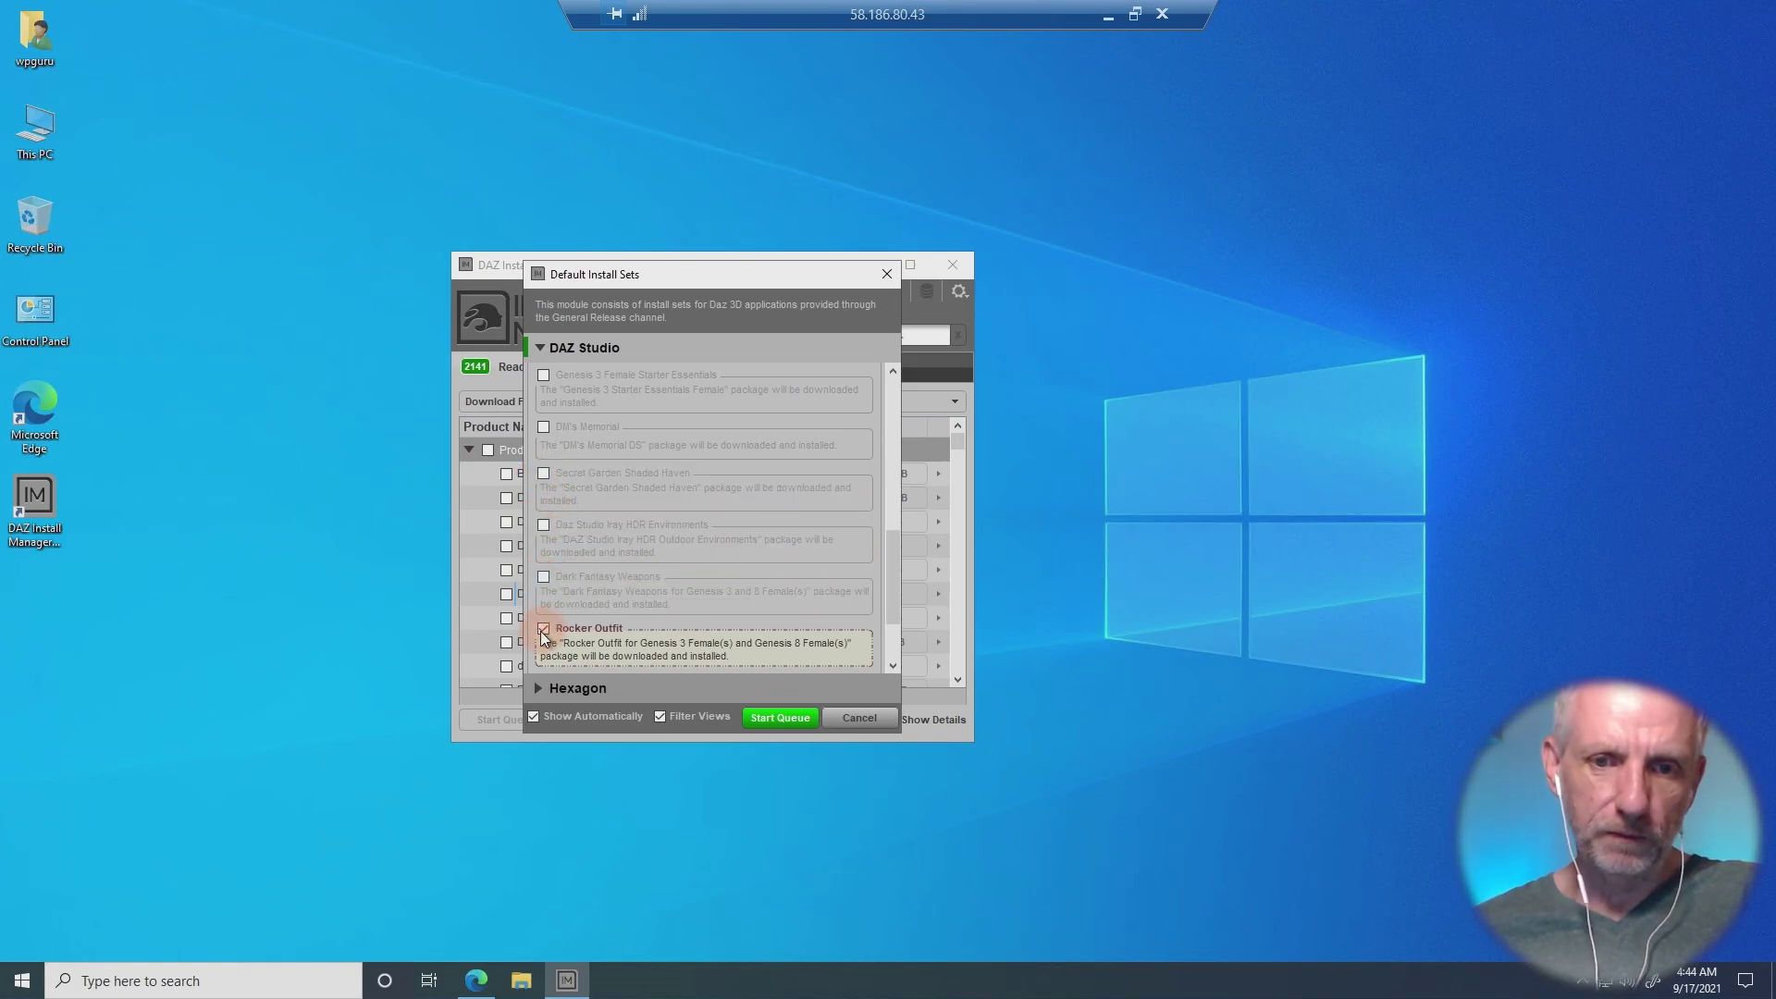
pyautogui.click(545, 629)
# Check the Hexagon and DAZ Studio component selections and start the installation queue.
pyautogui.click(555, 689)
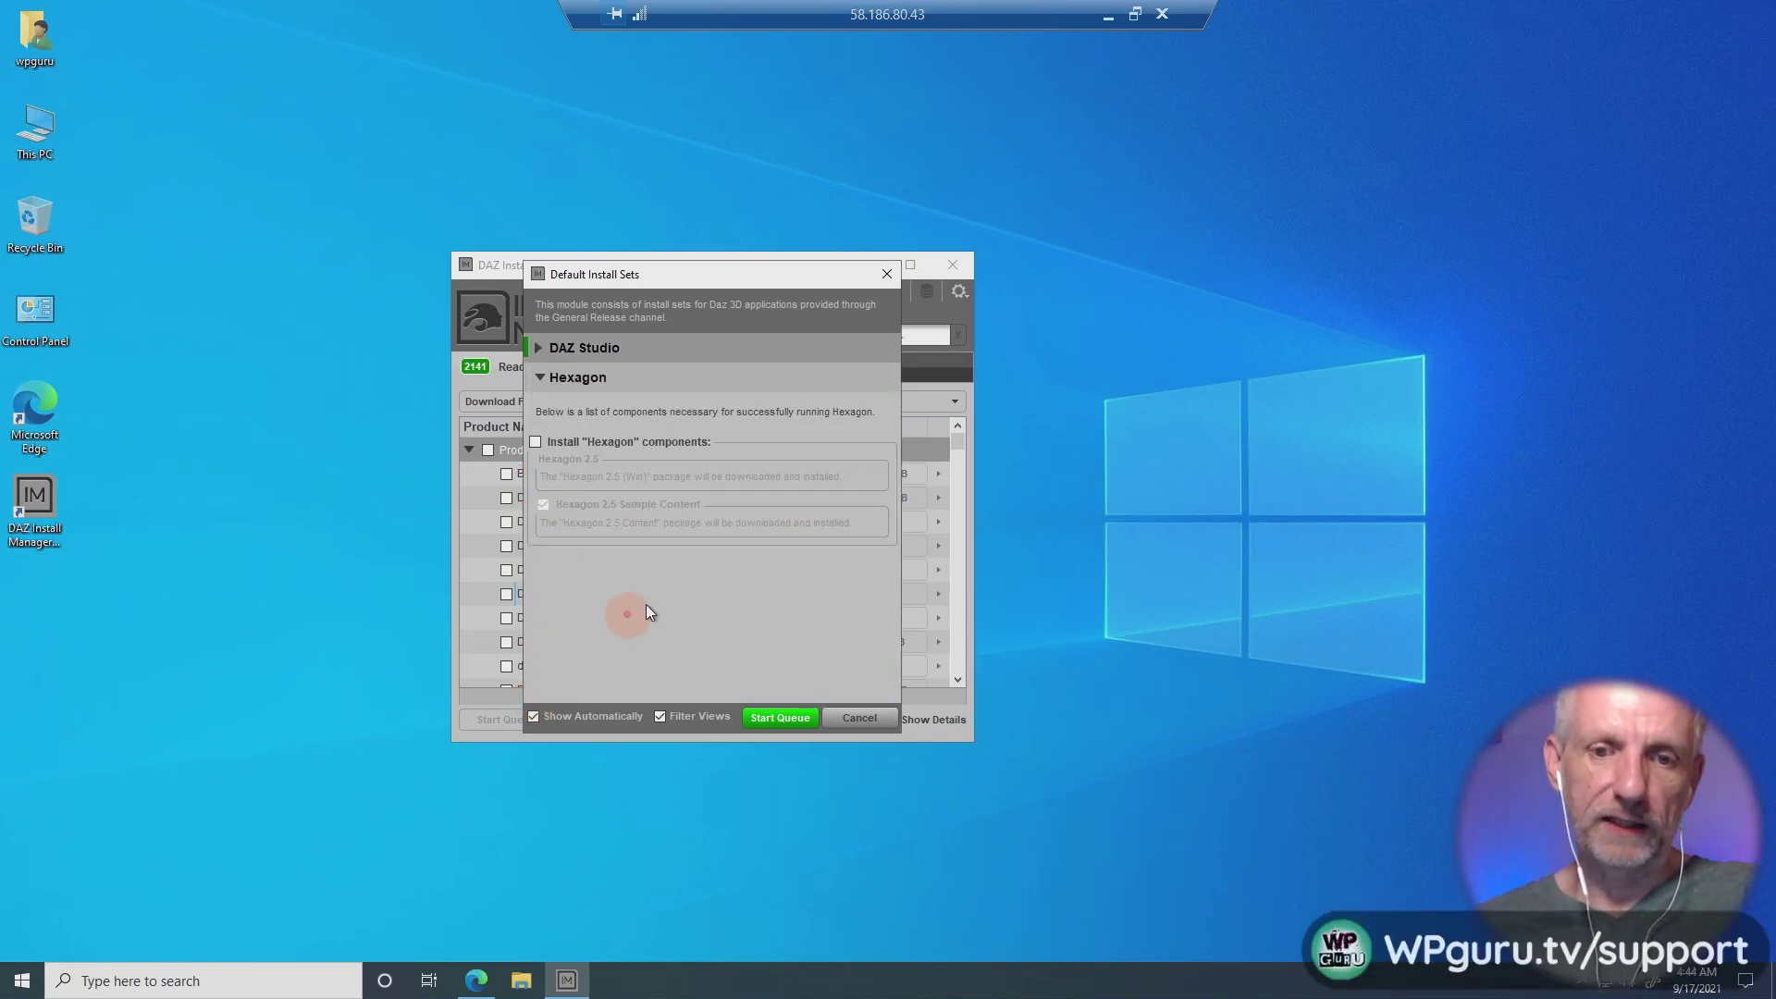
pyautogui.click(542, 352)
pyautogui.scroll(-5, 749, 516)
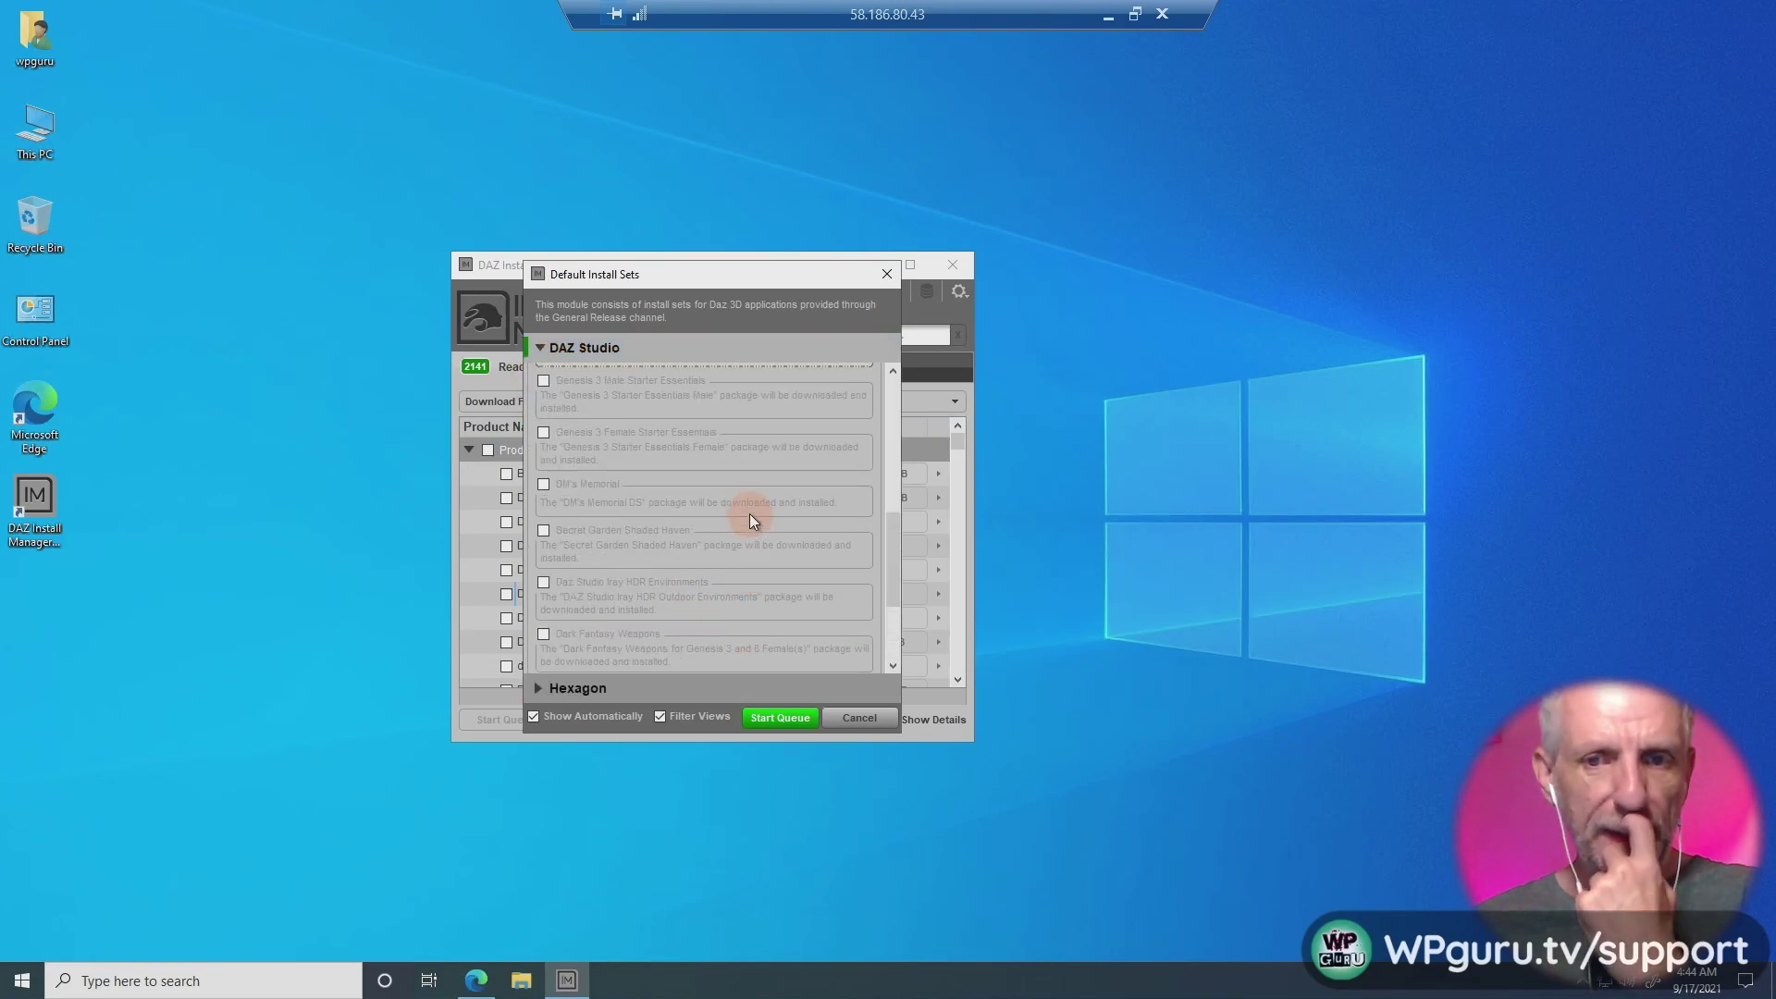
pyautogui.scroll(6, 750, 514)
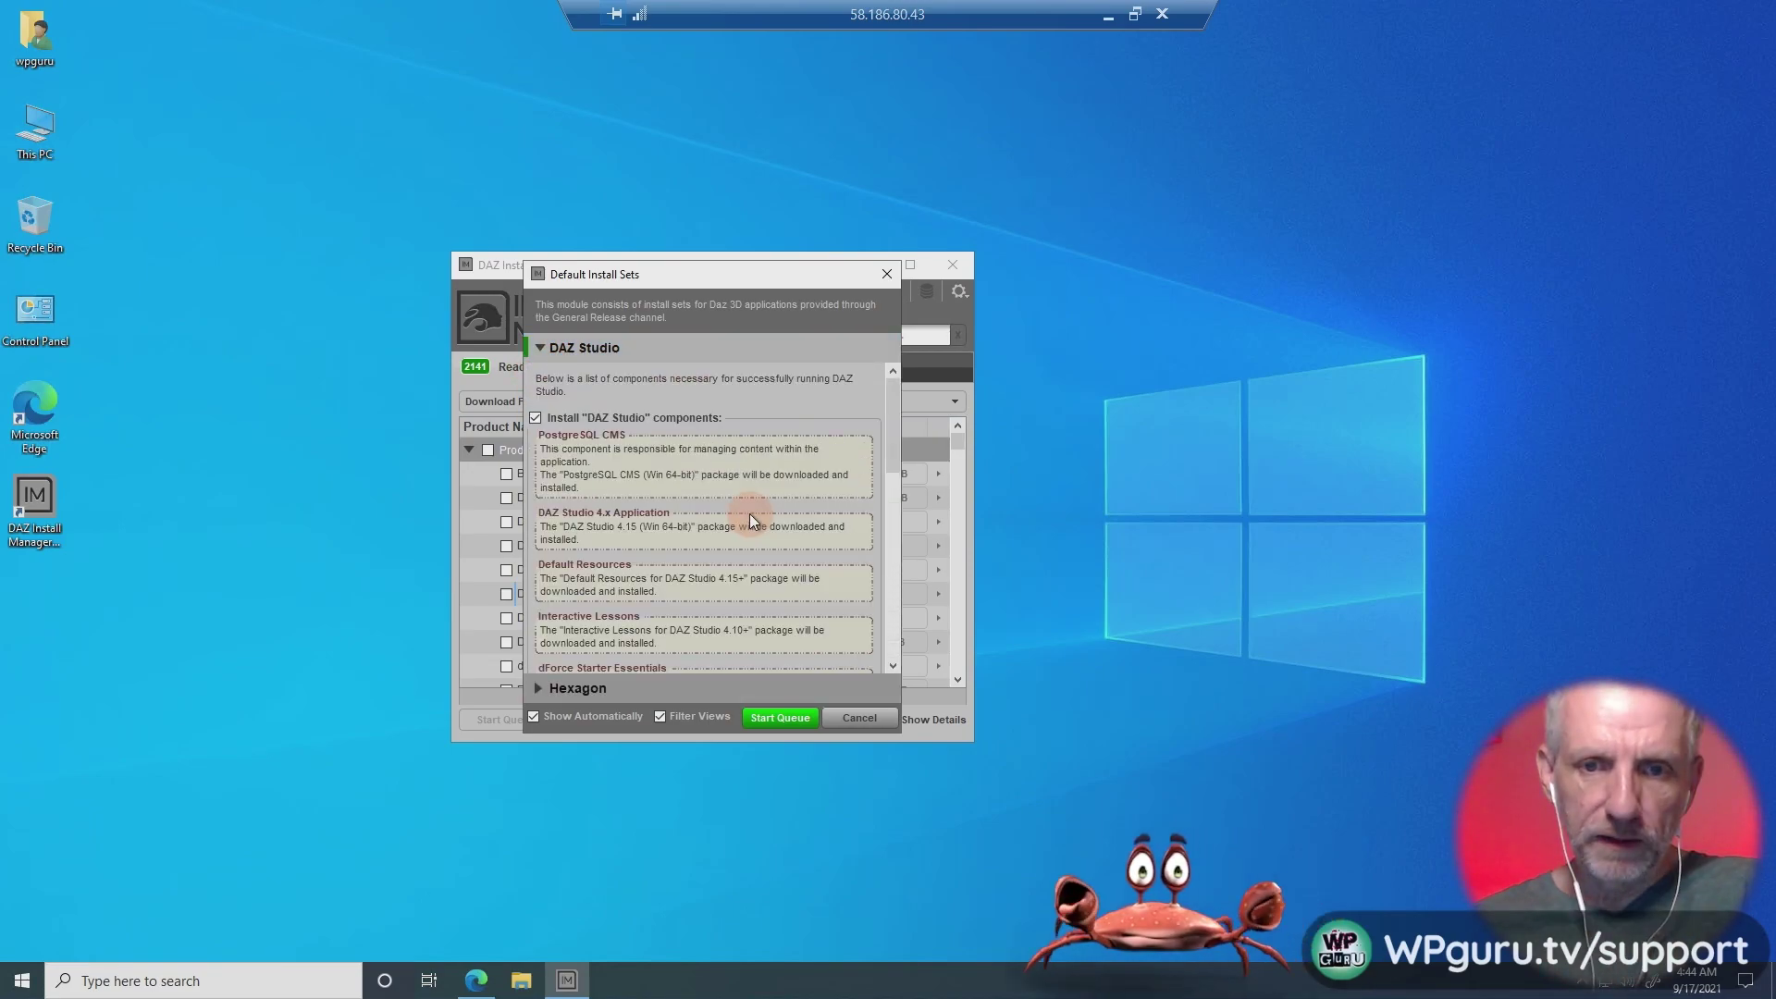
pyautogui.click(797, 718)
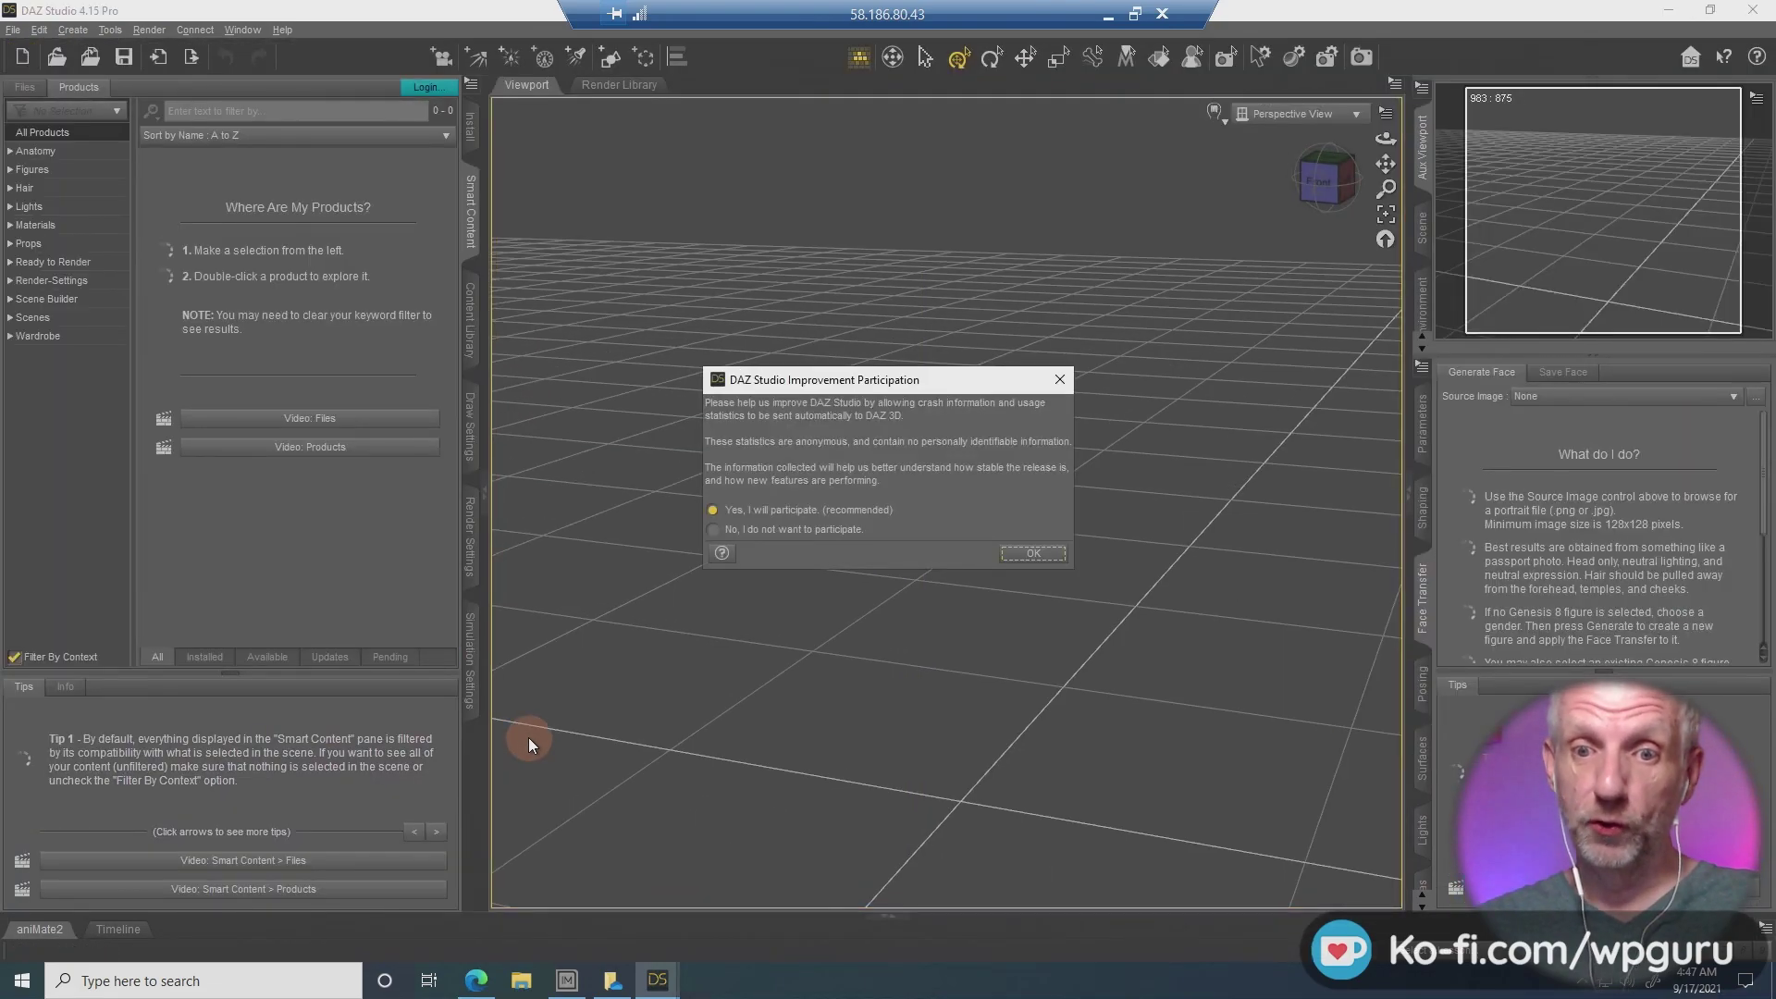
# Accept the DAZ Studio improvement participation and connect with the account e-mail and password, enabling automatic login and Do not show this again.
pyautogui.click(1053, 555)
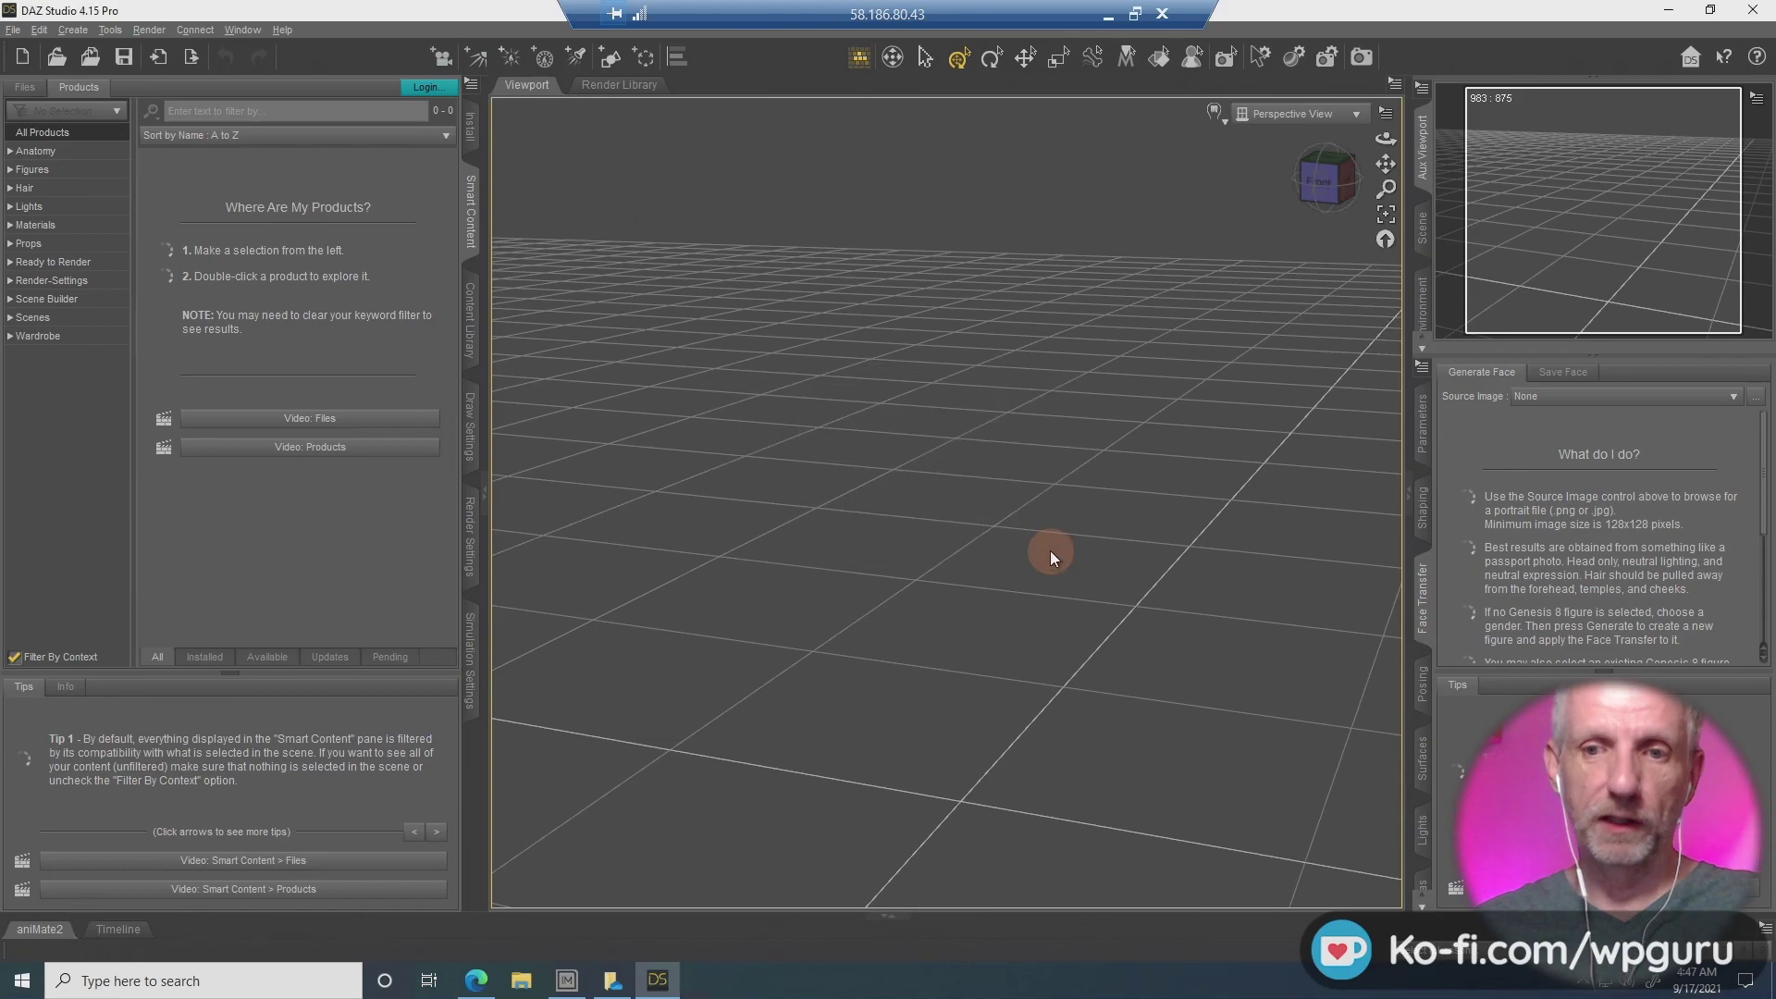
pyautogui.click(862, 392)
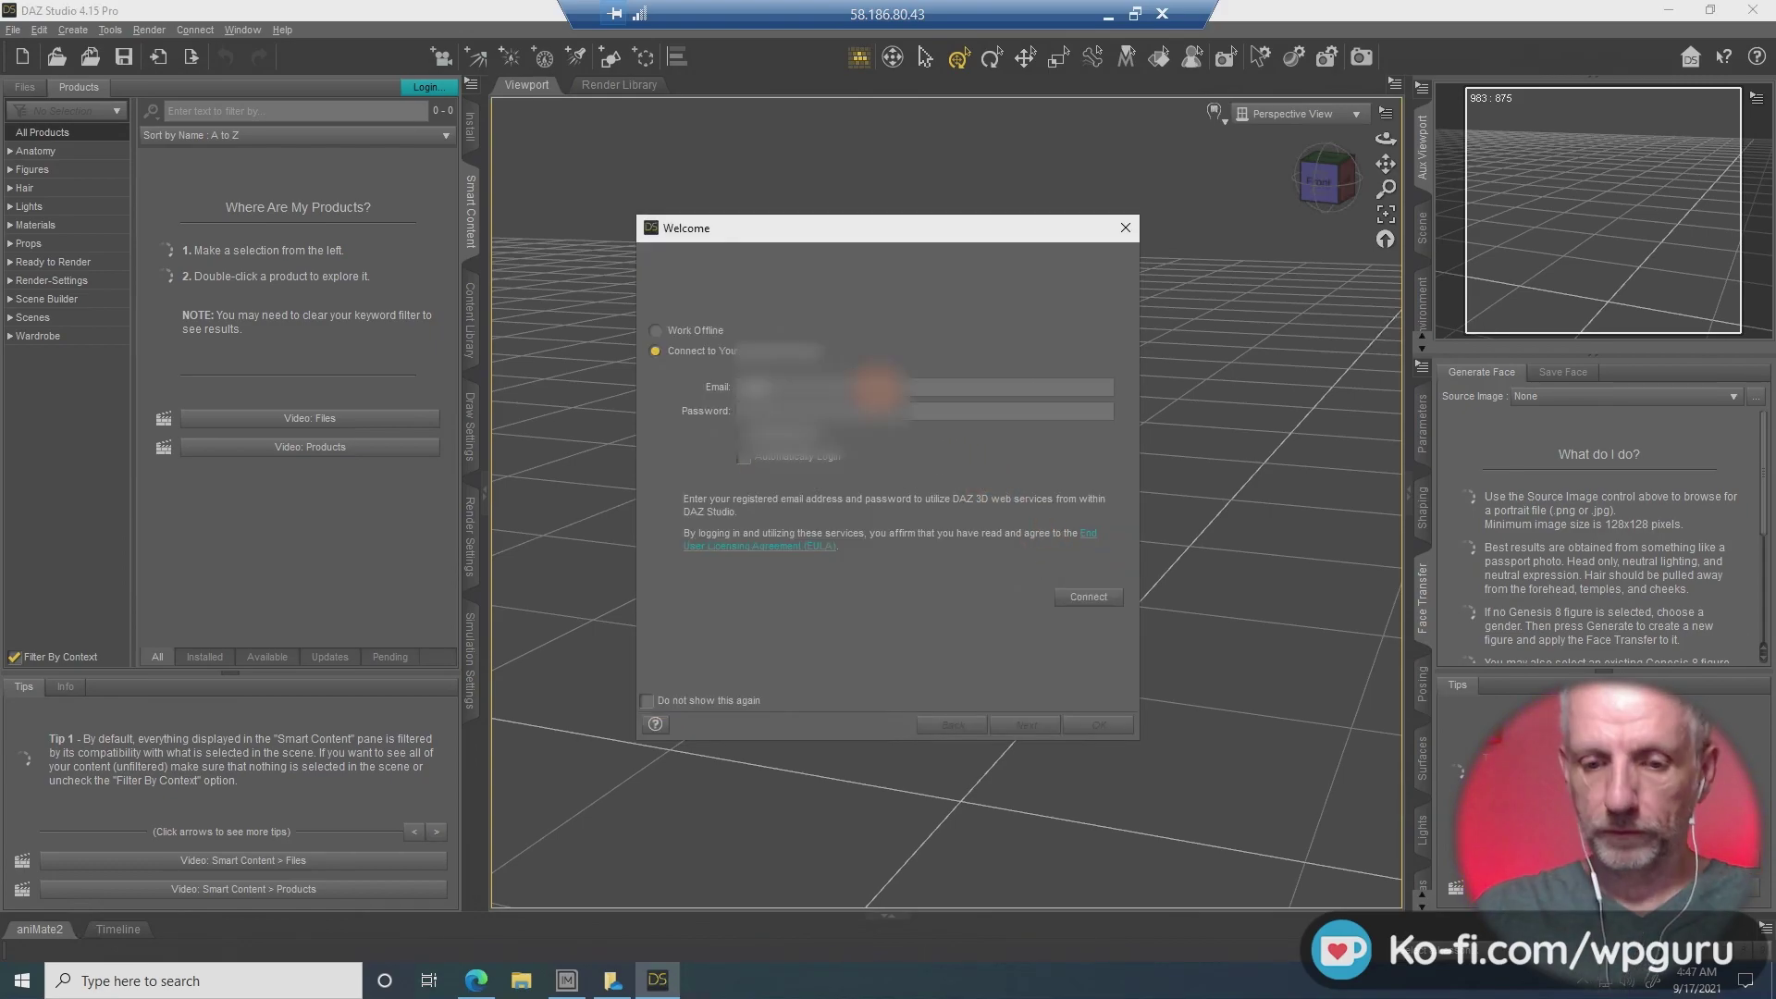
pyautogui.click(743, 458)
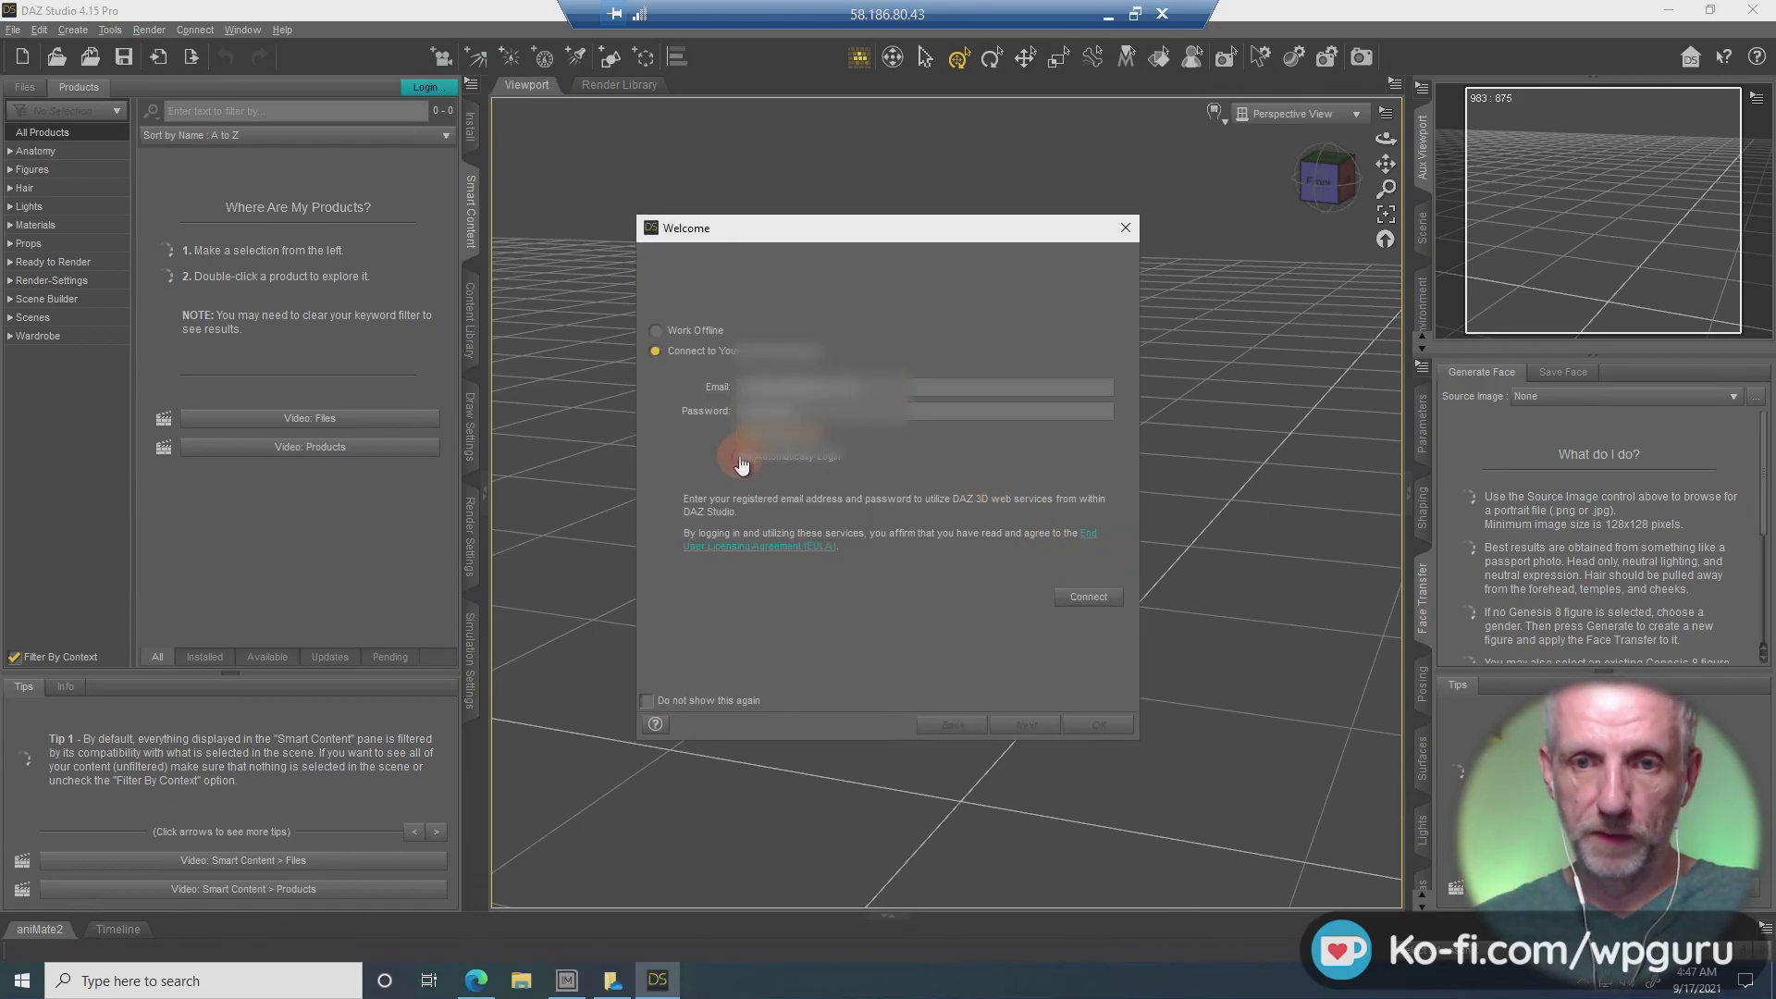
pyautogui.click(696, 703)
pyautogui.click(1086, 597)
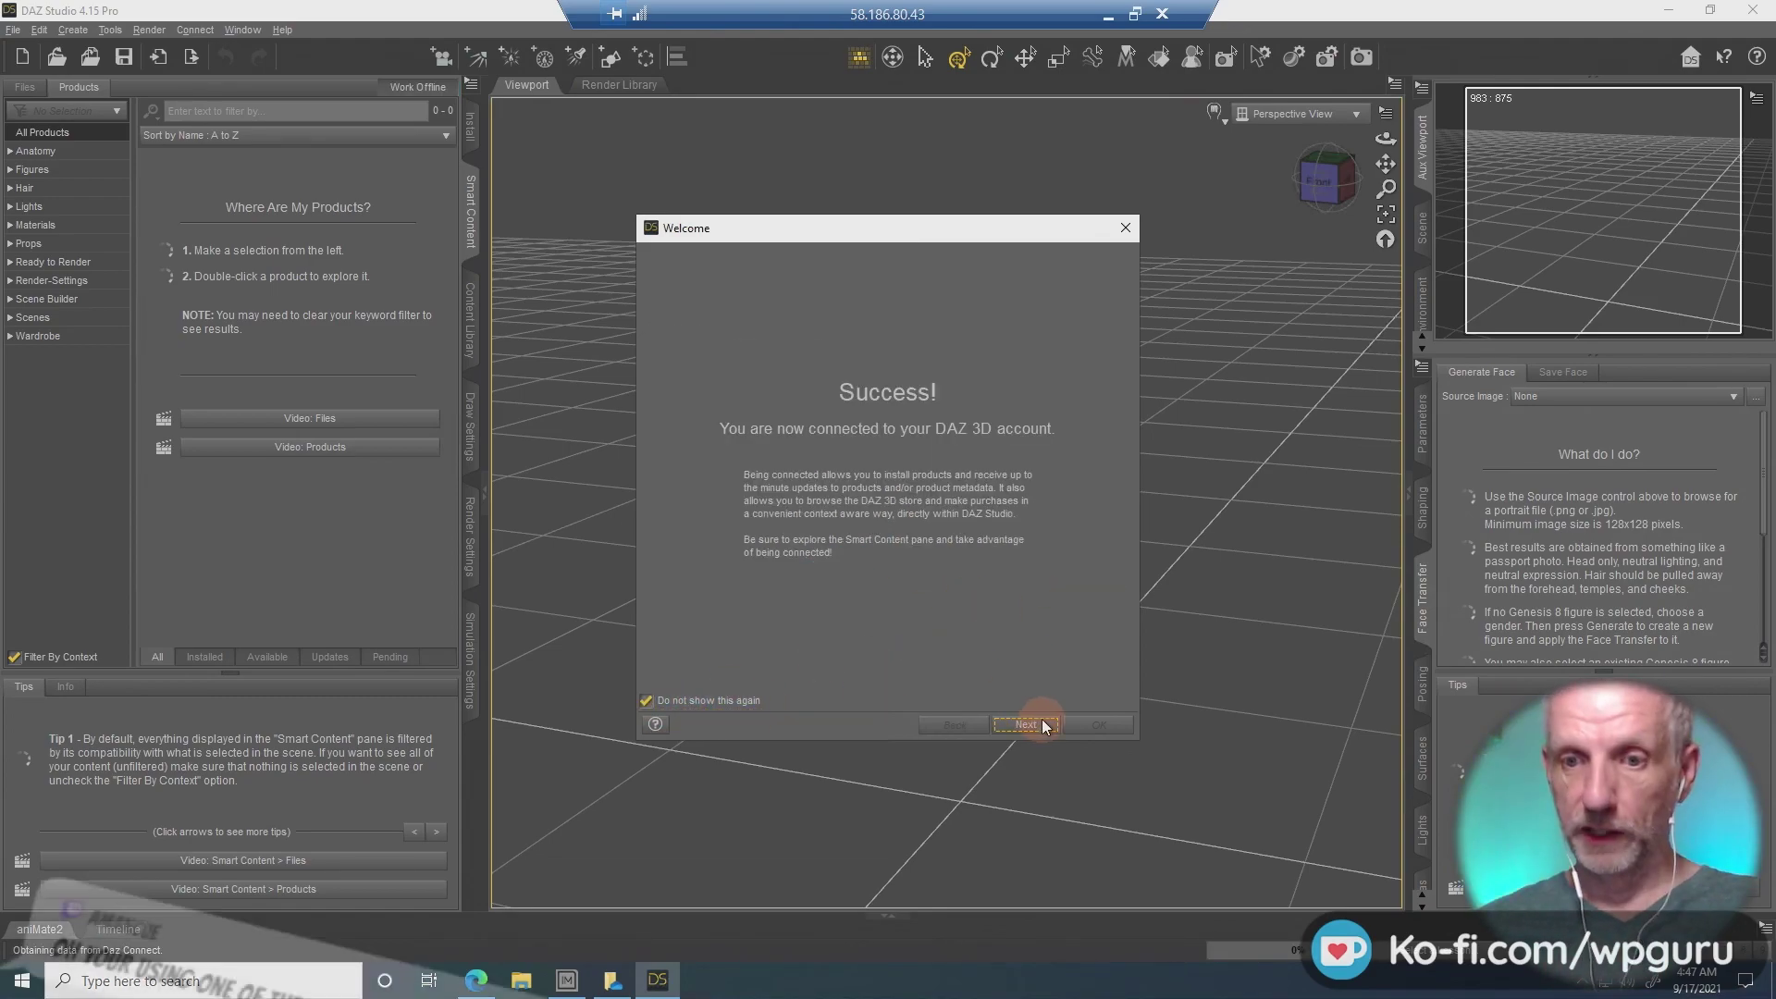
pyautogui.click(1034, 724)
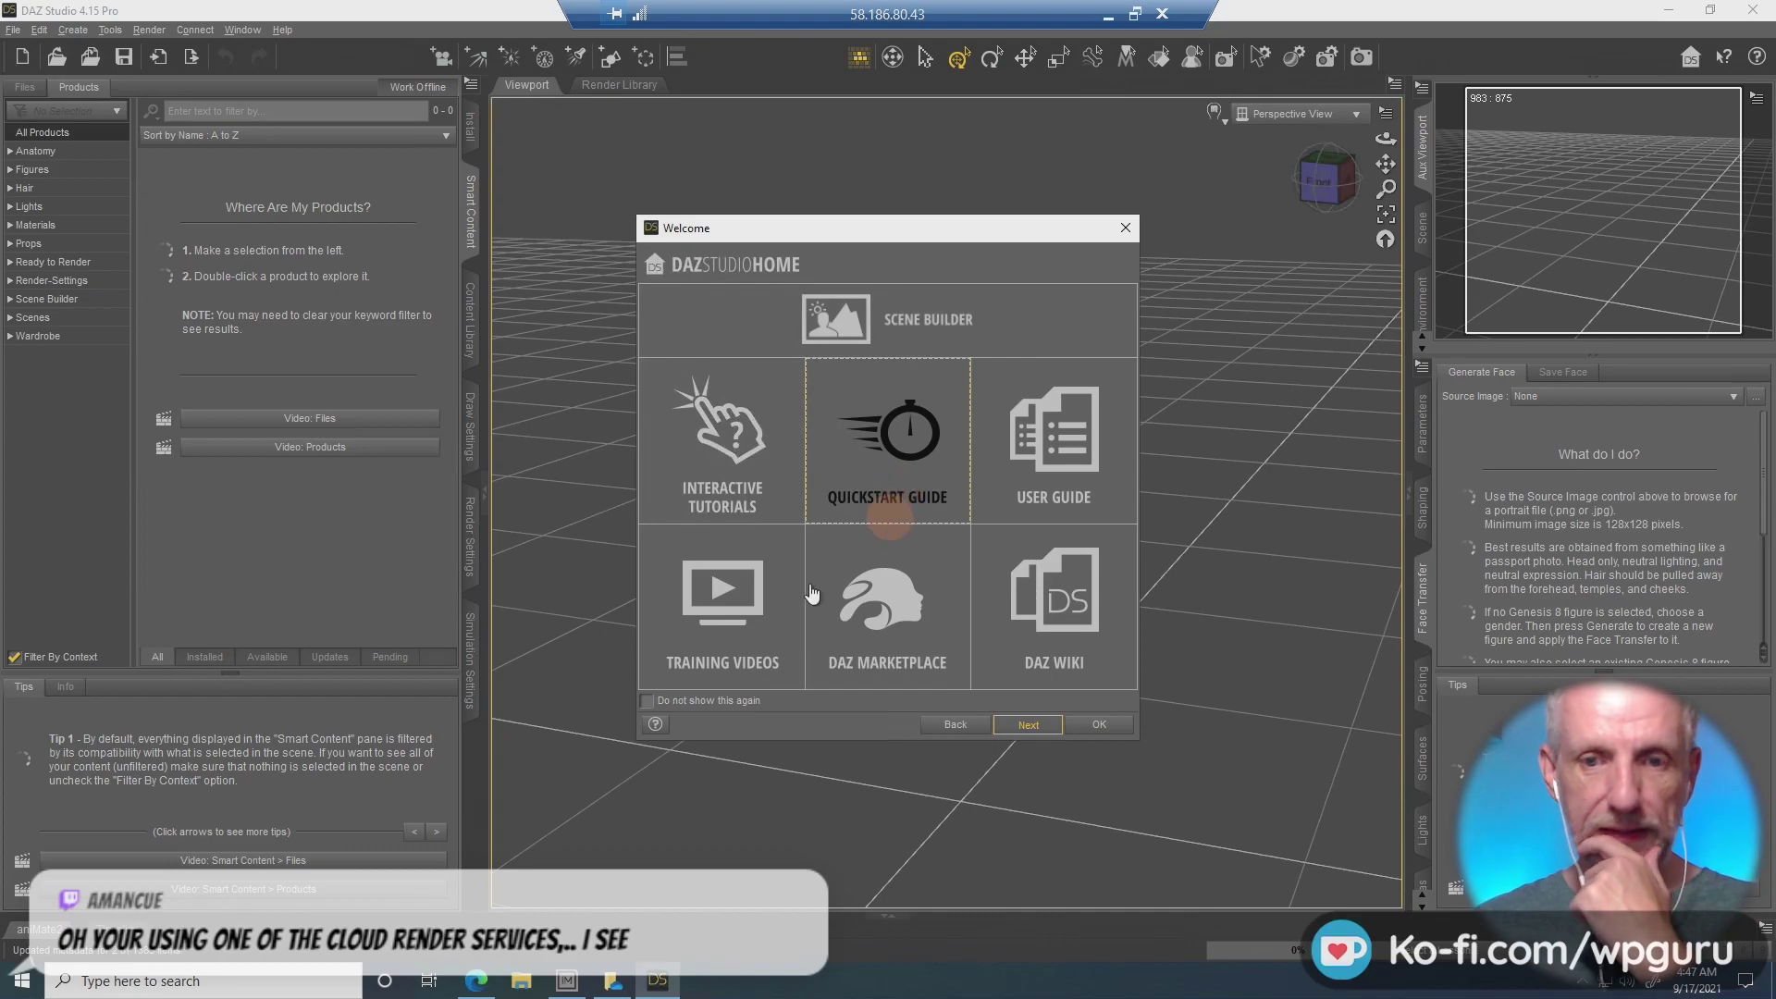
# Dismiss the DAZ Studio Home welcome page with Do not show this again enabled.
pyautogui.click(696, 703)
pyautogui.click(1099, 725)
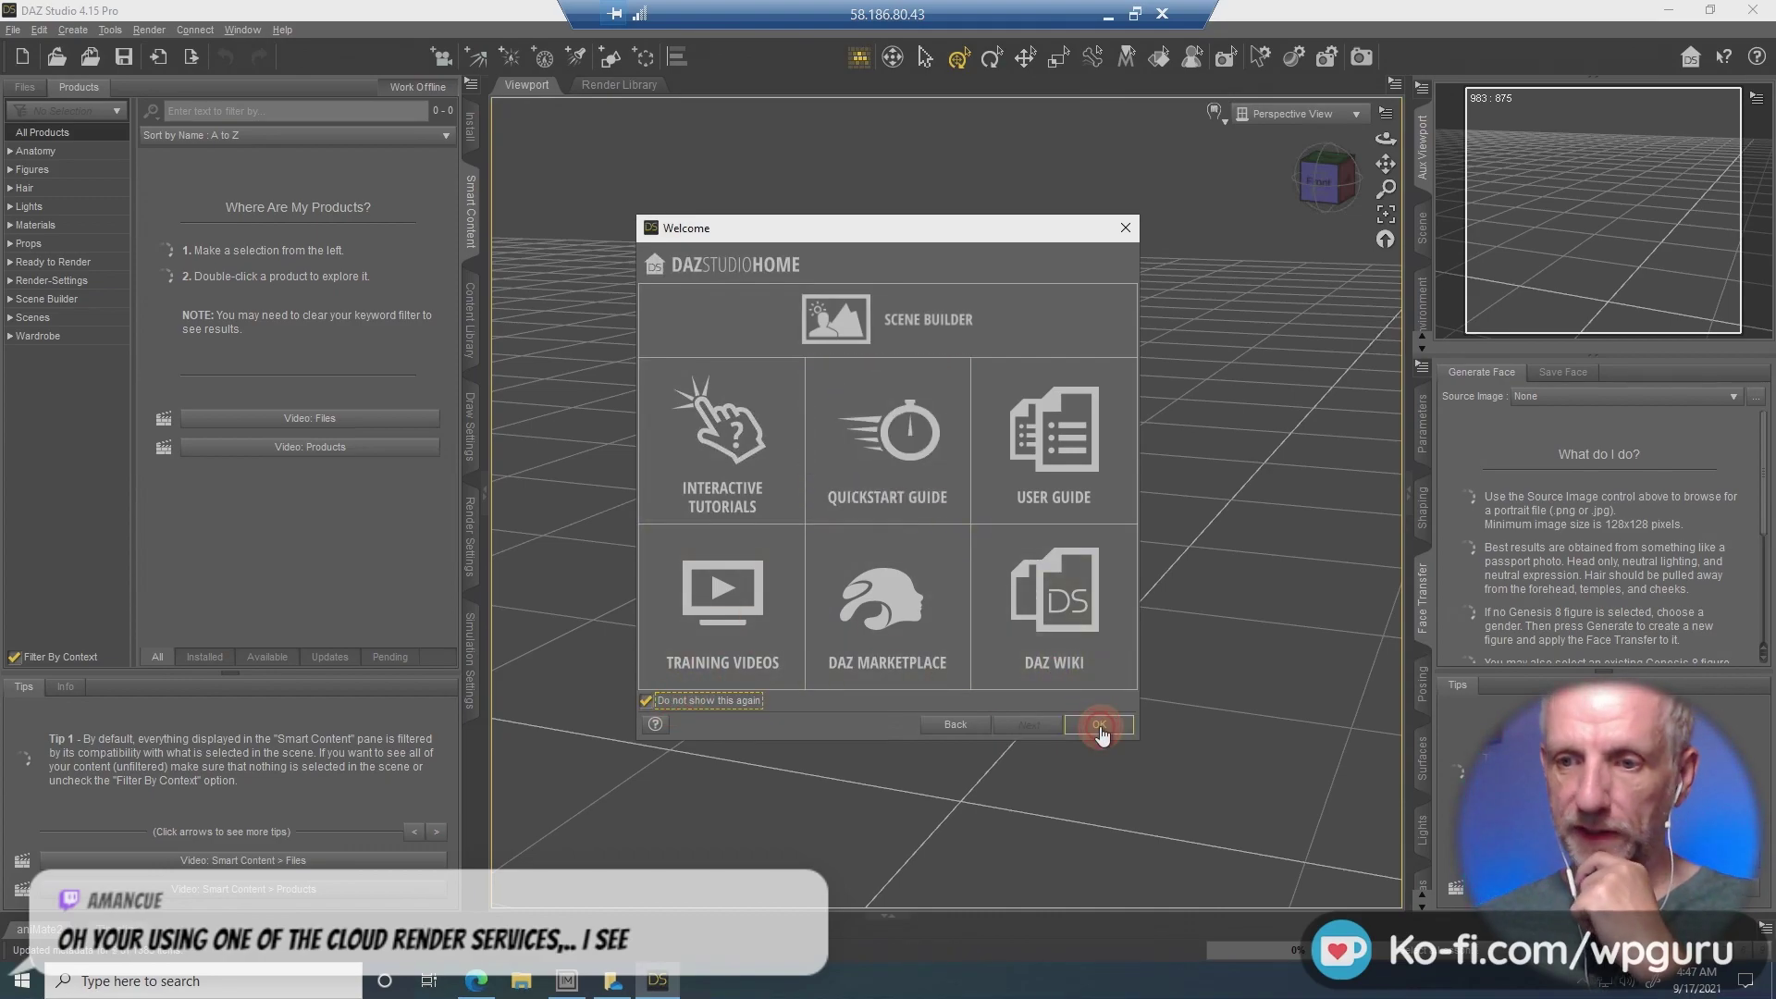
pyautogui.click(784, 564)
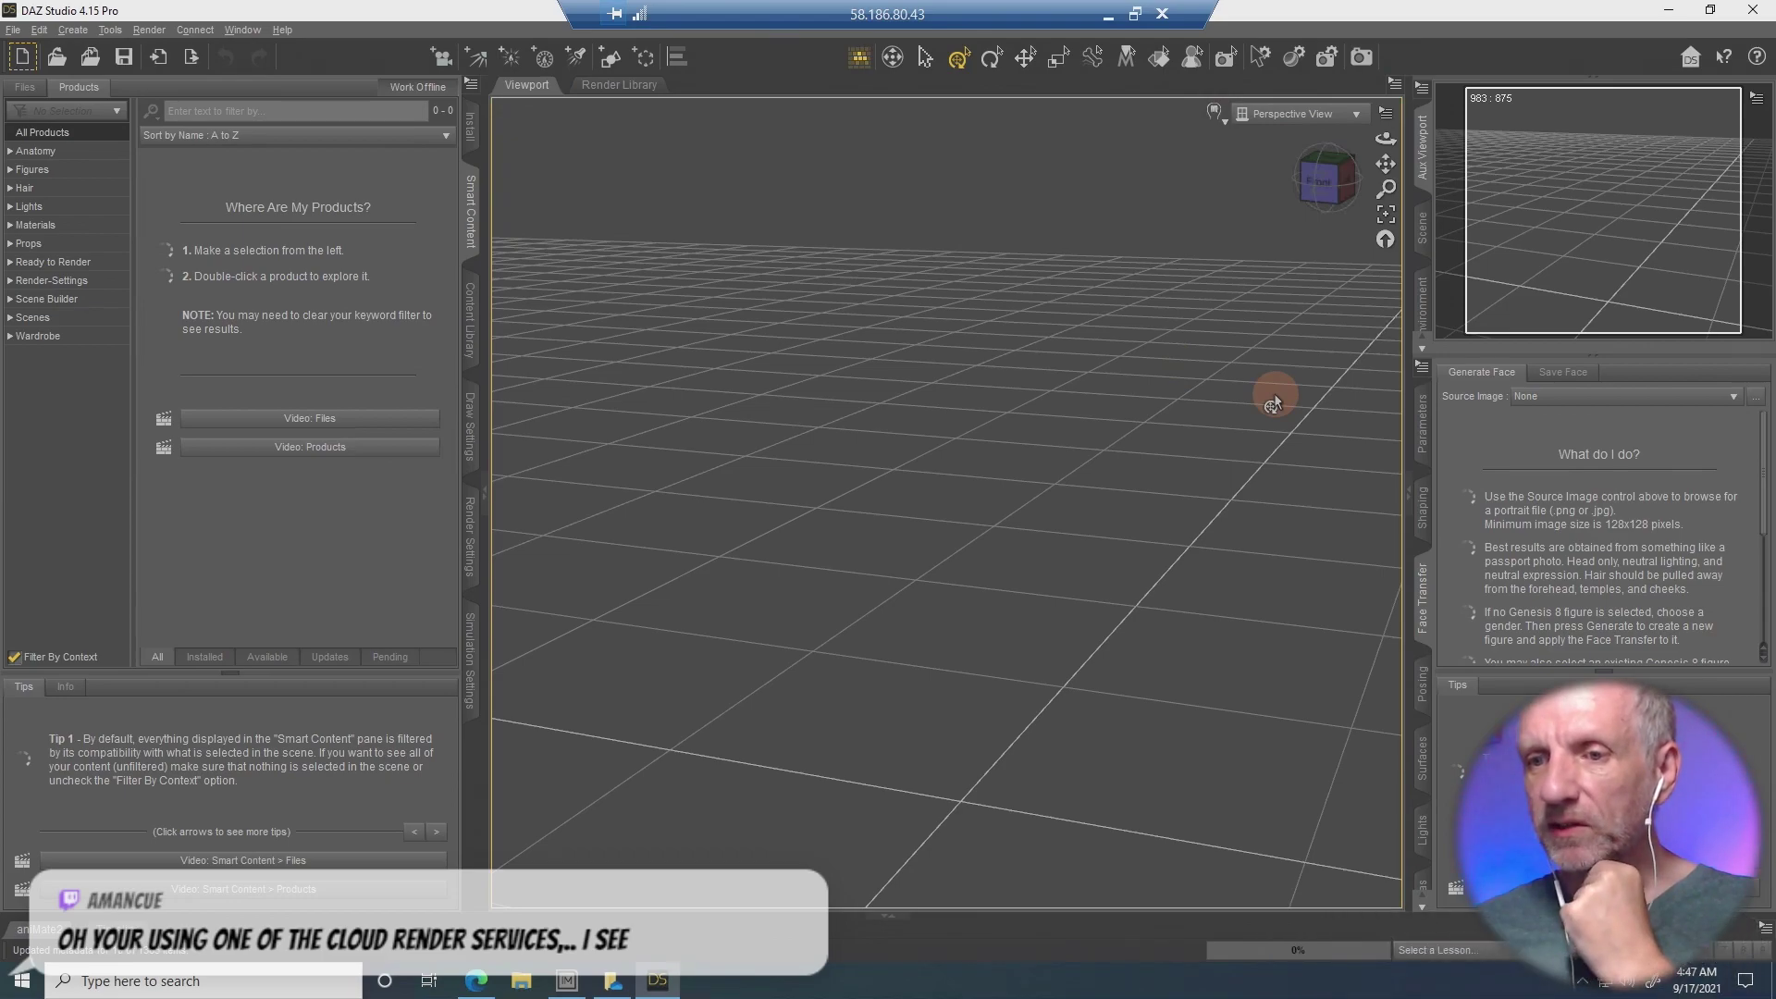
# Close the Face Transfer and Posing panes.
pyautogui.rightClick(1423, 590)
pyautogui.click(1456, 733)
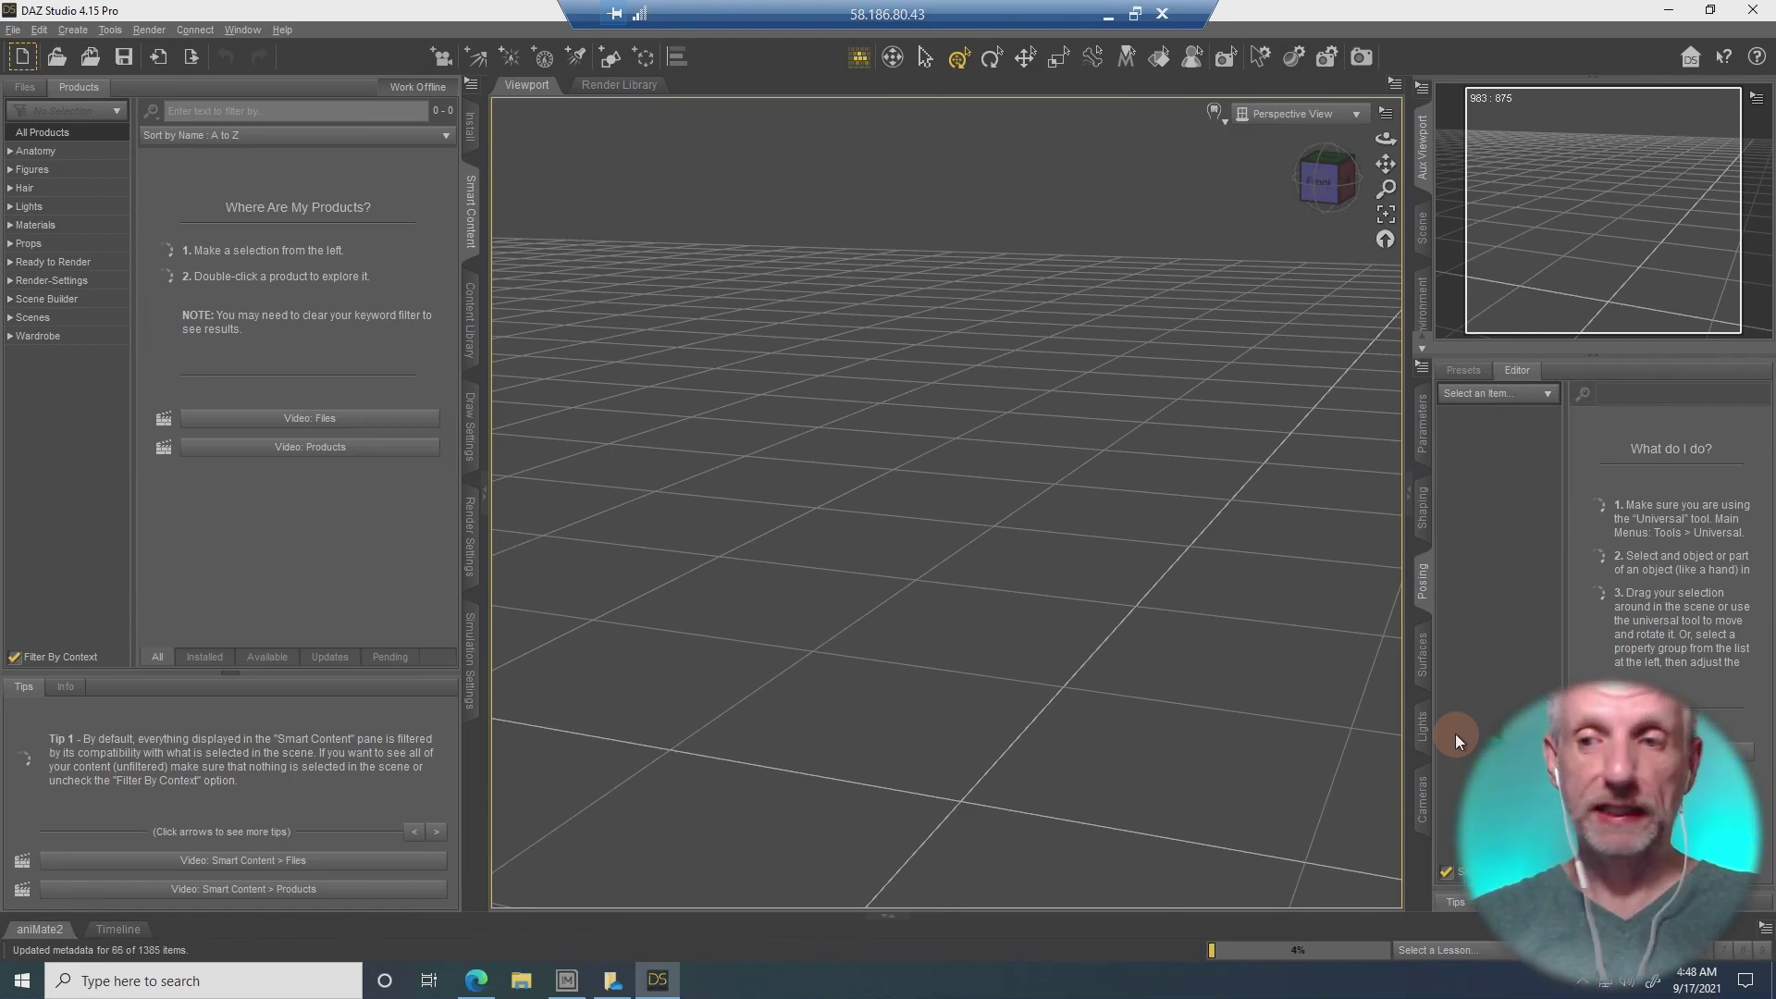
pyautogui.rightClick(1436, 590)
pyautogui.click(1467, 871)
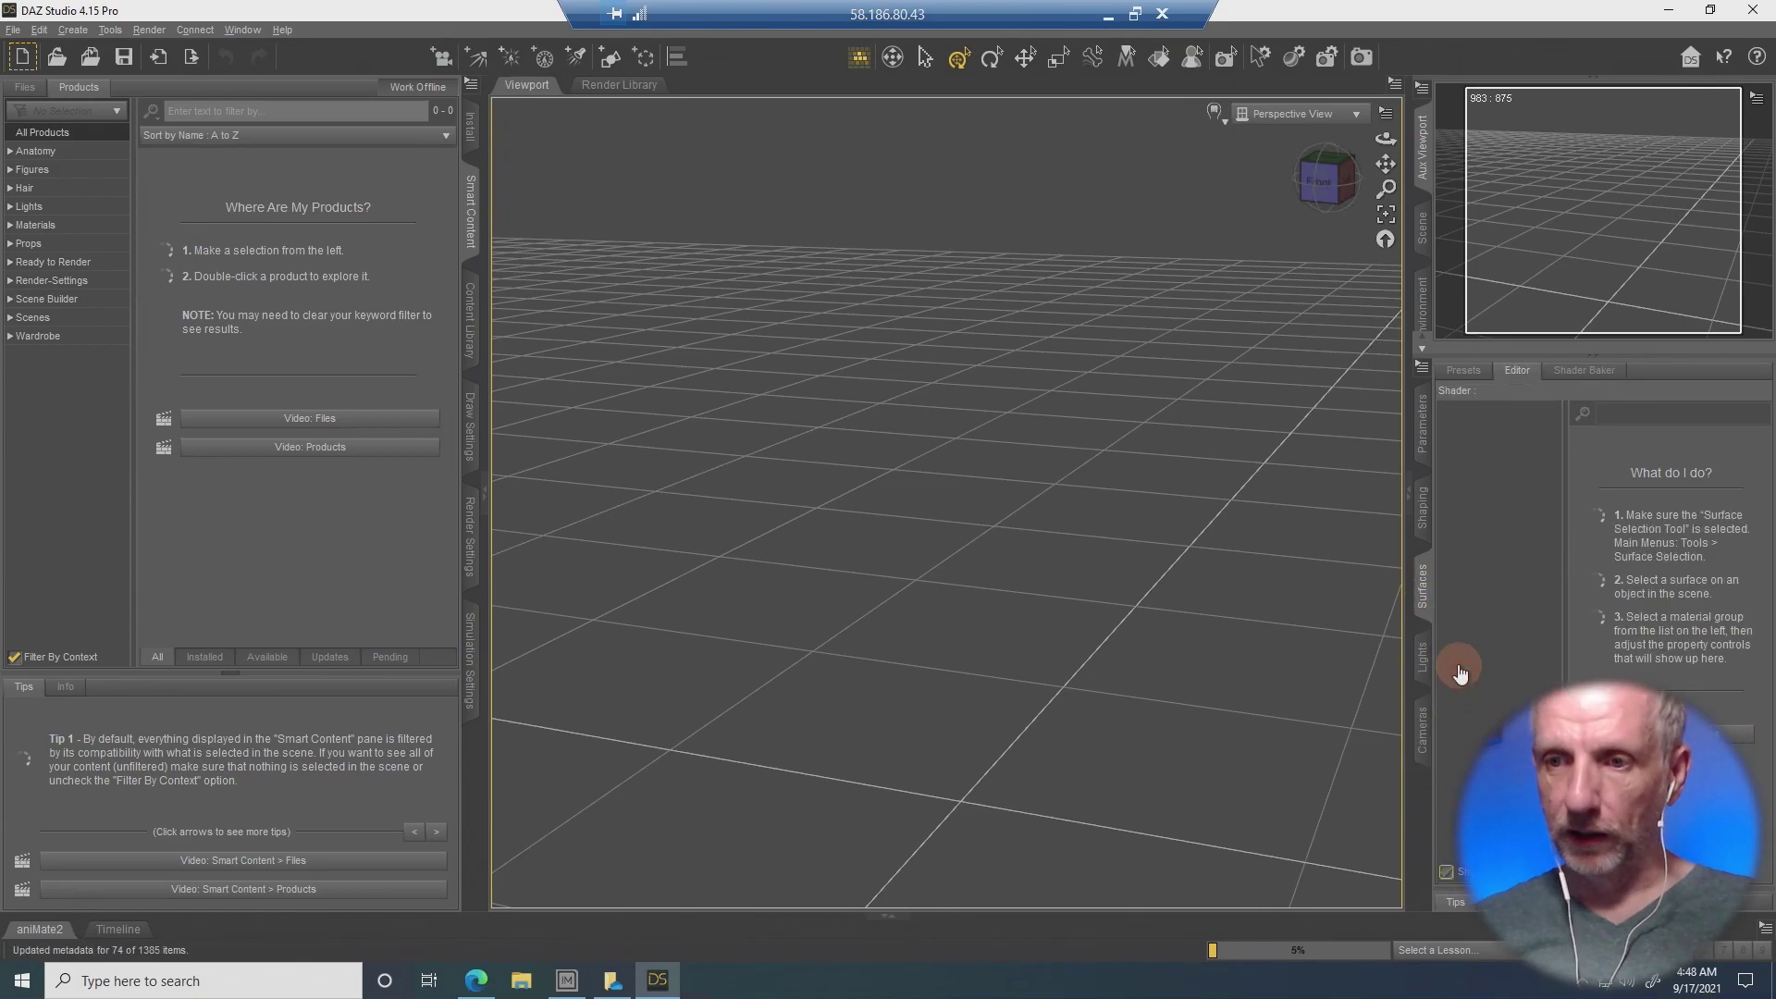
# Dock the Surfaces pane in the Smart Content group, between Content Library and Draw Settings.
pyautogui.rightClick(1422, 589)
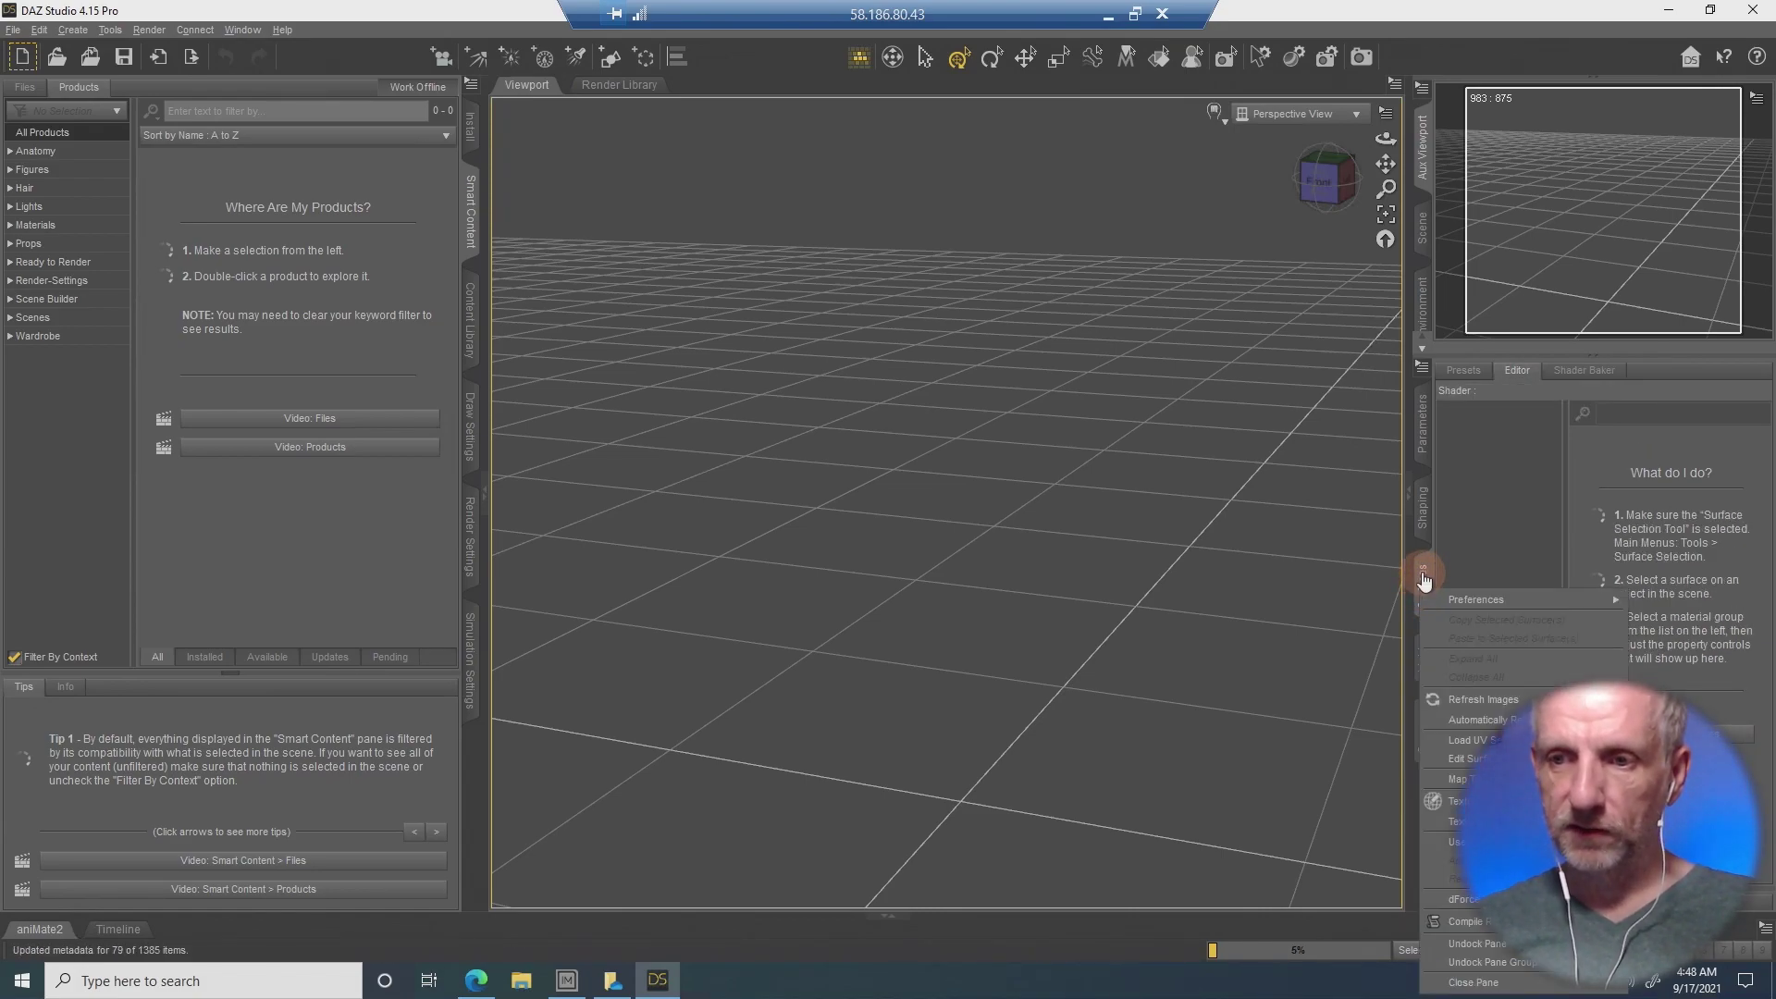
pyautogui.click(1352, 563)
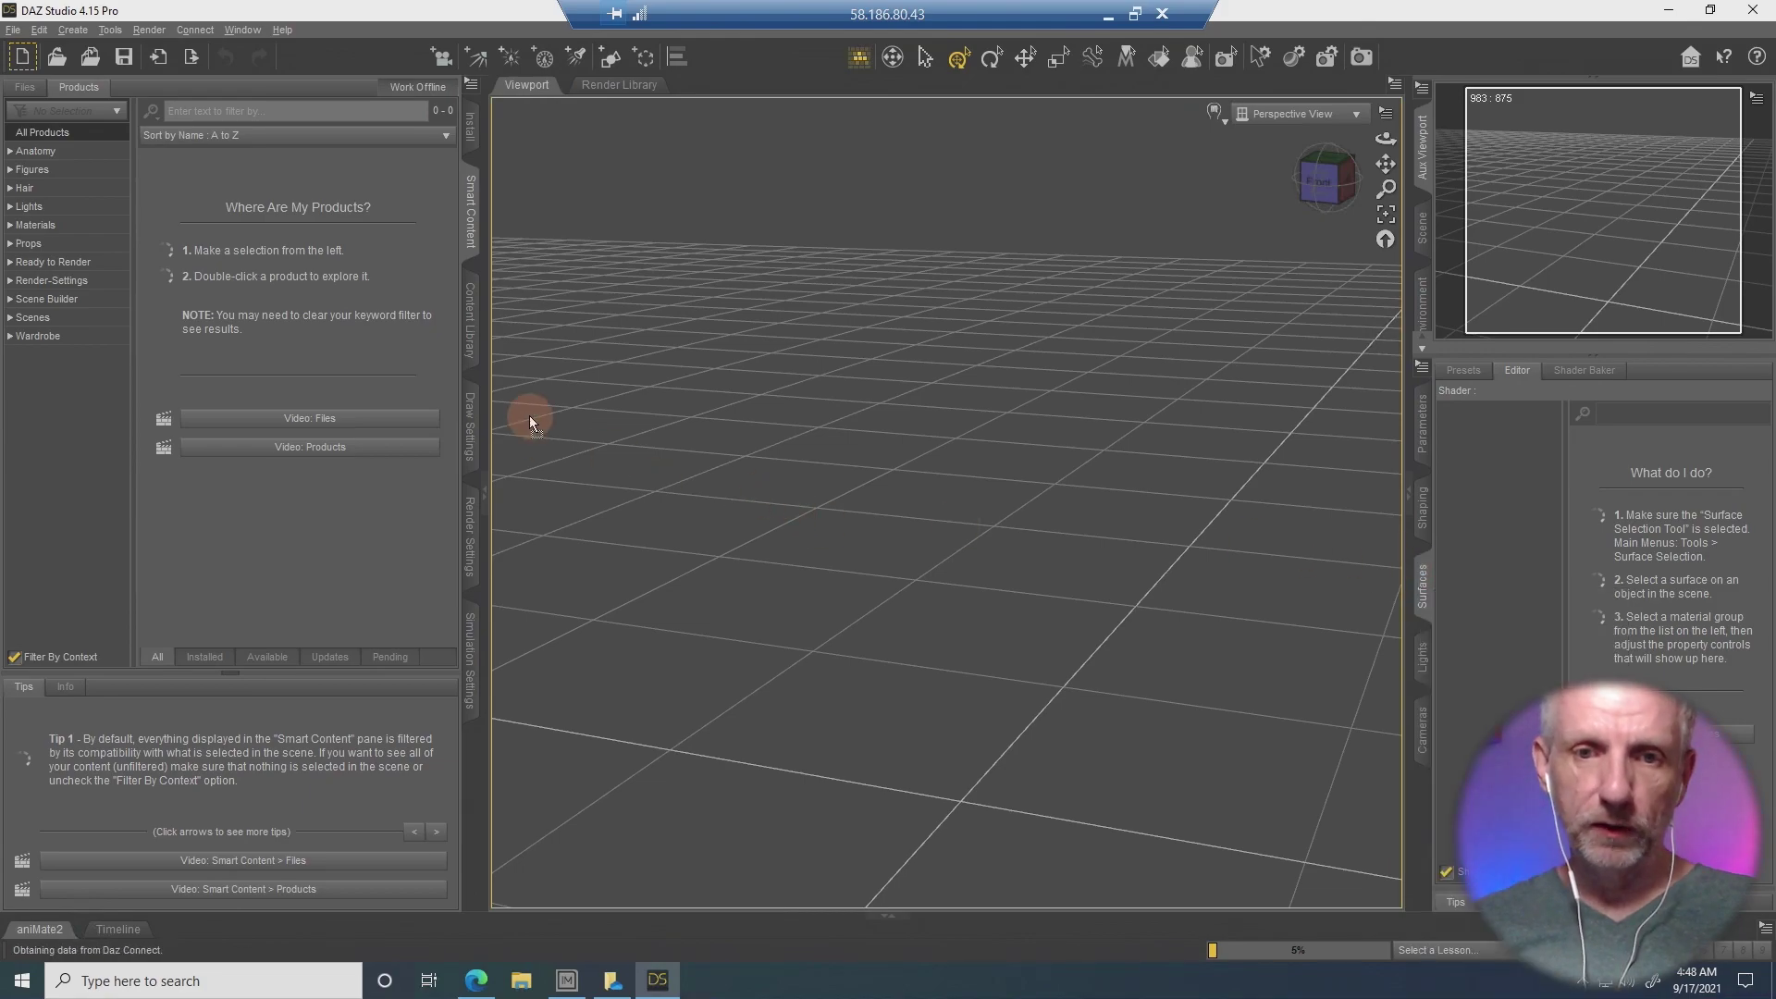
pyautogui.moveTo(470, 372); pyautogui.dragTo(468, 374)
# Close the Install and Simulation Settings panes.
pyautogui.rightClick(470, 138)
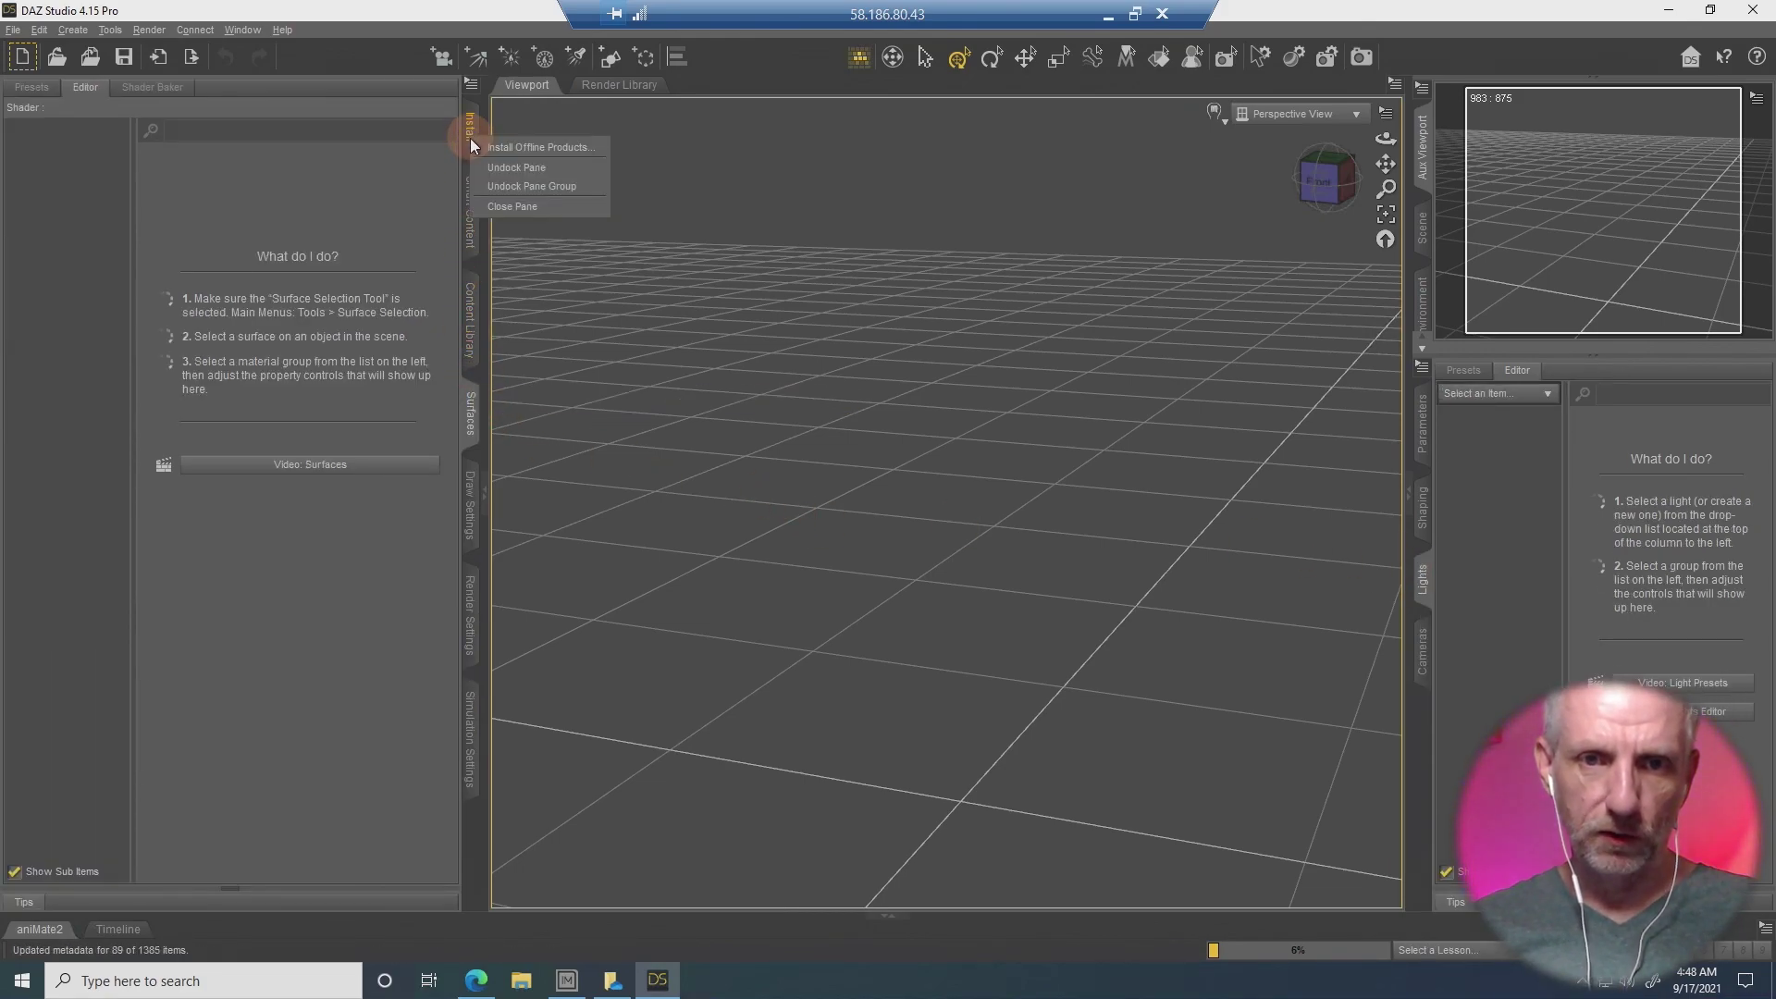
pyautogui.click(501, 208)
pyautogui.moveTo(466, 430); pyautogui.dragTo(466, 432)
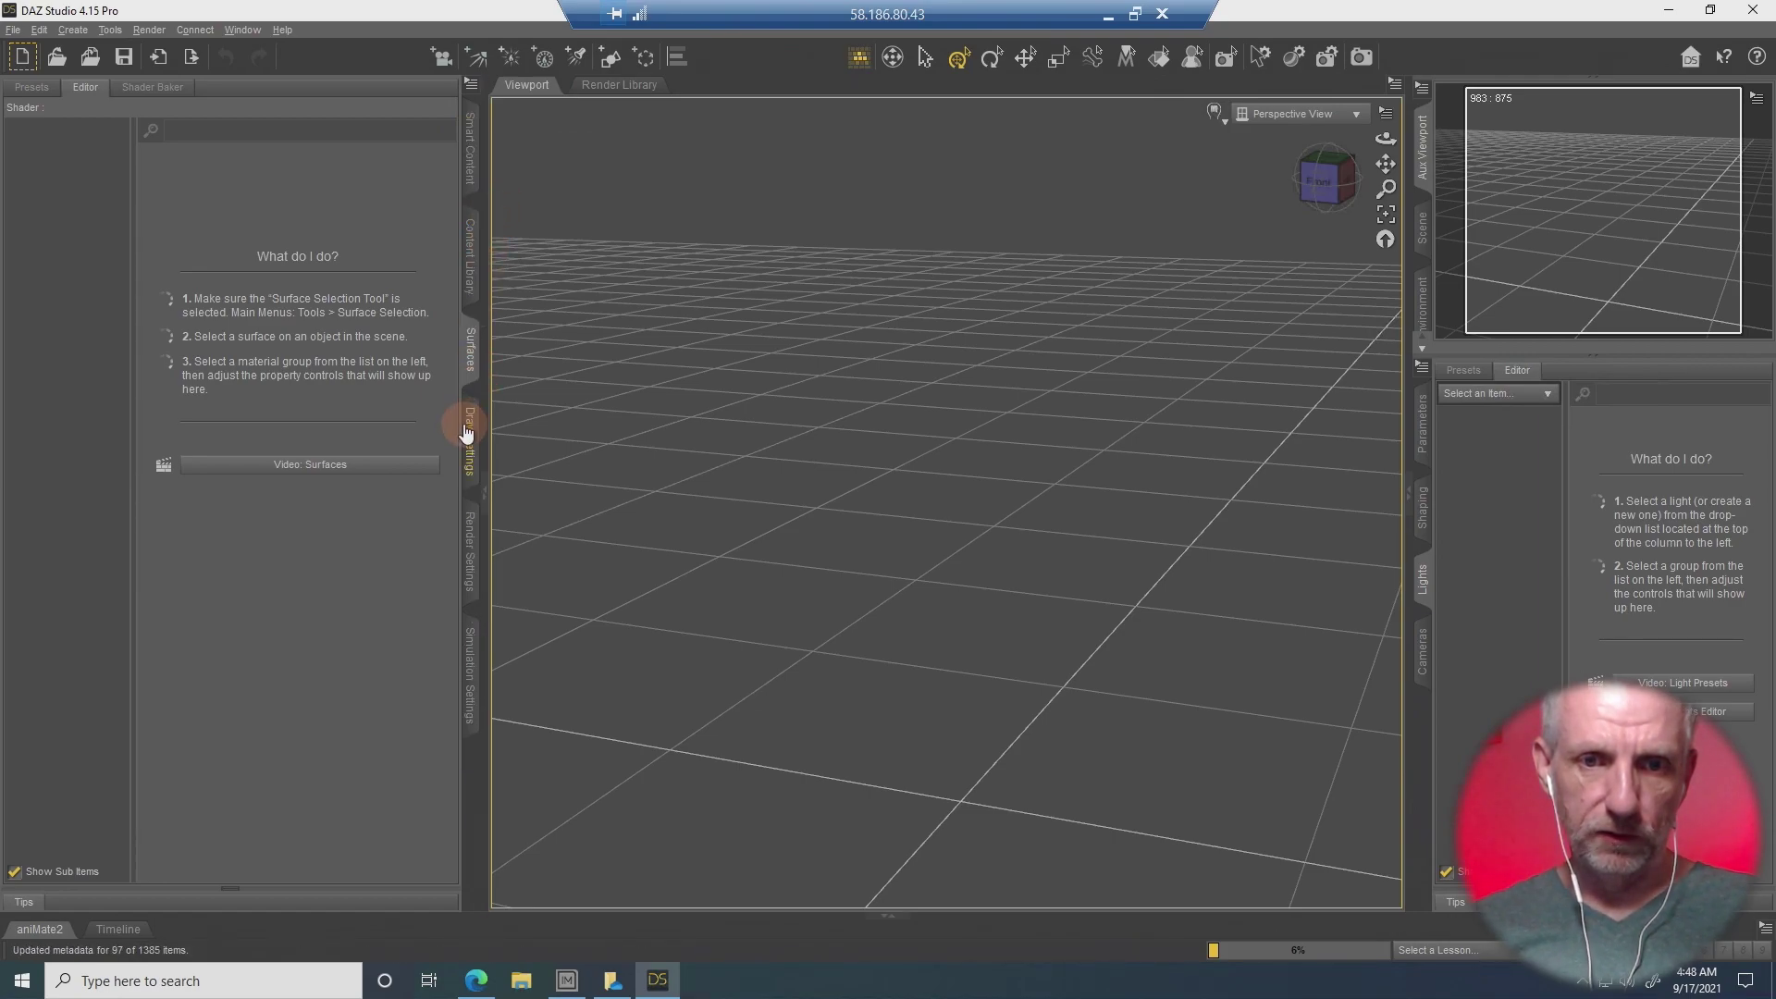
pyautogui.rightClick(472, 654)
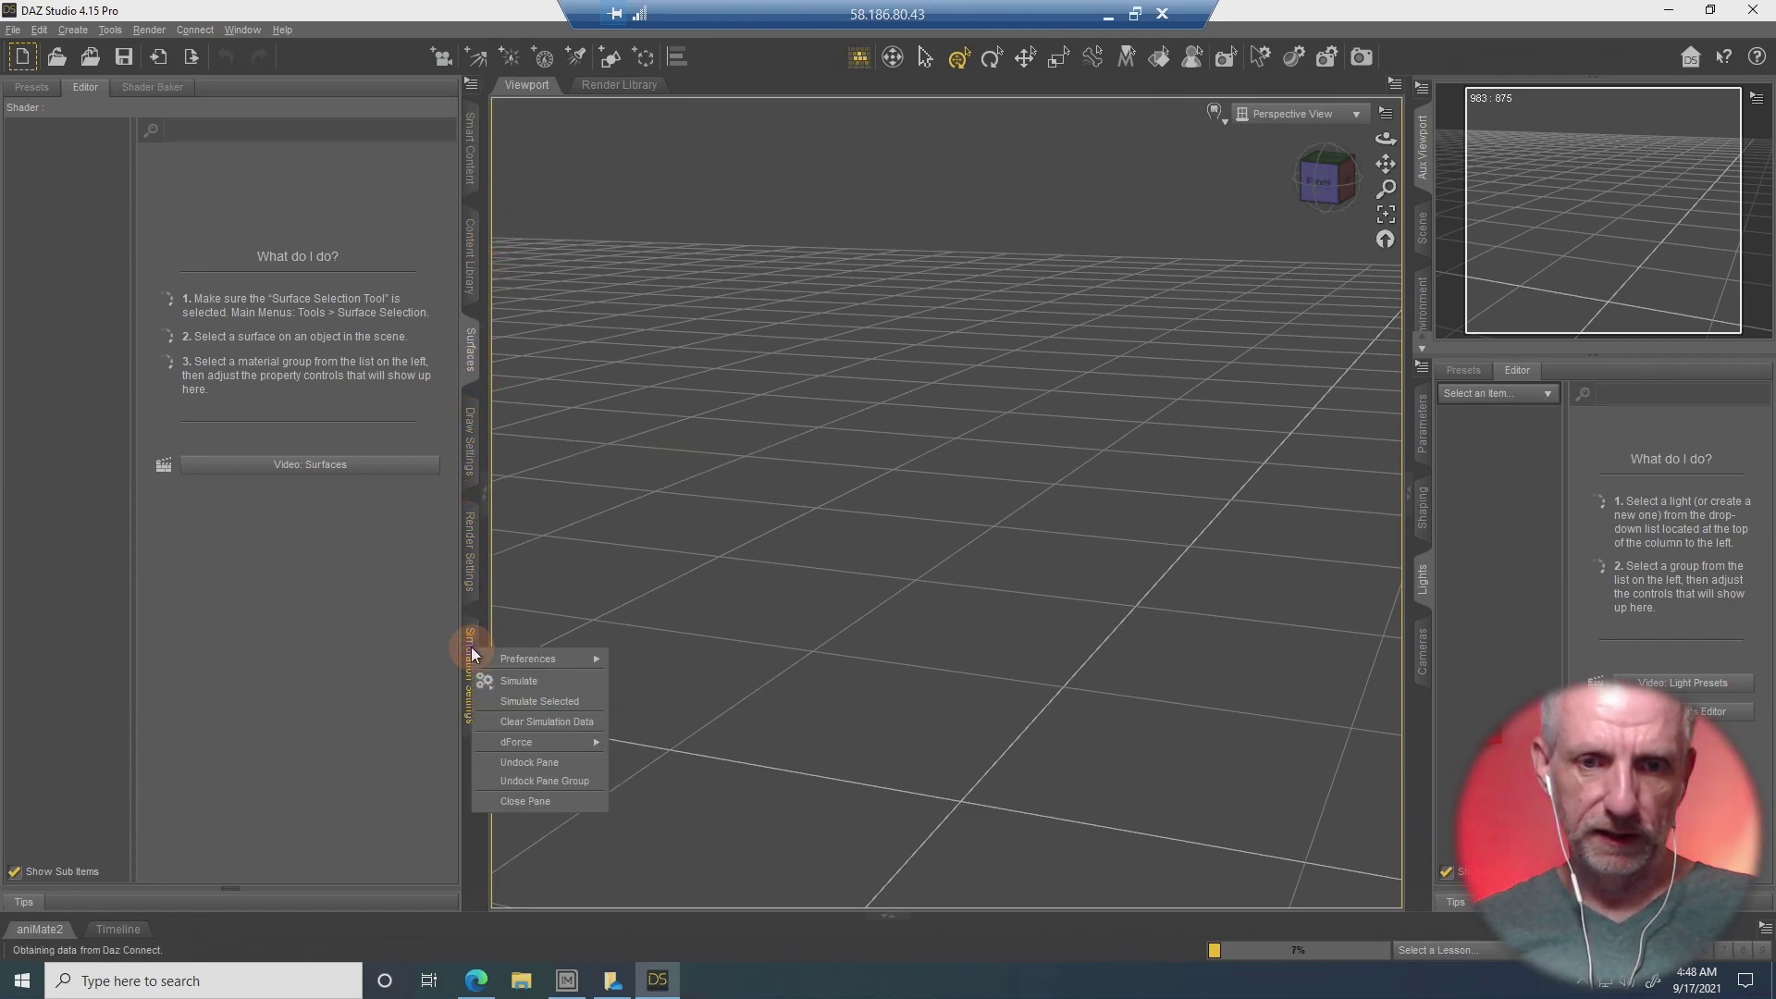
pyautogui.click(523, 801)
# Close the Lights and Cameras panes.
pyautogui.rightClick(1422, 578)
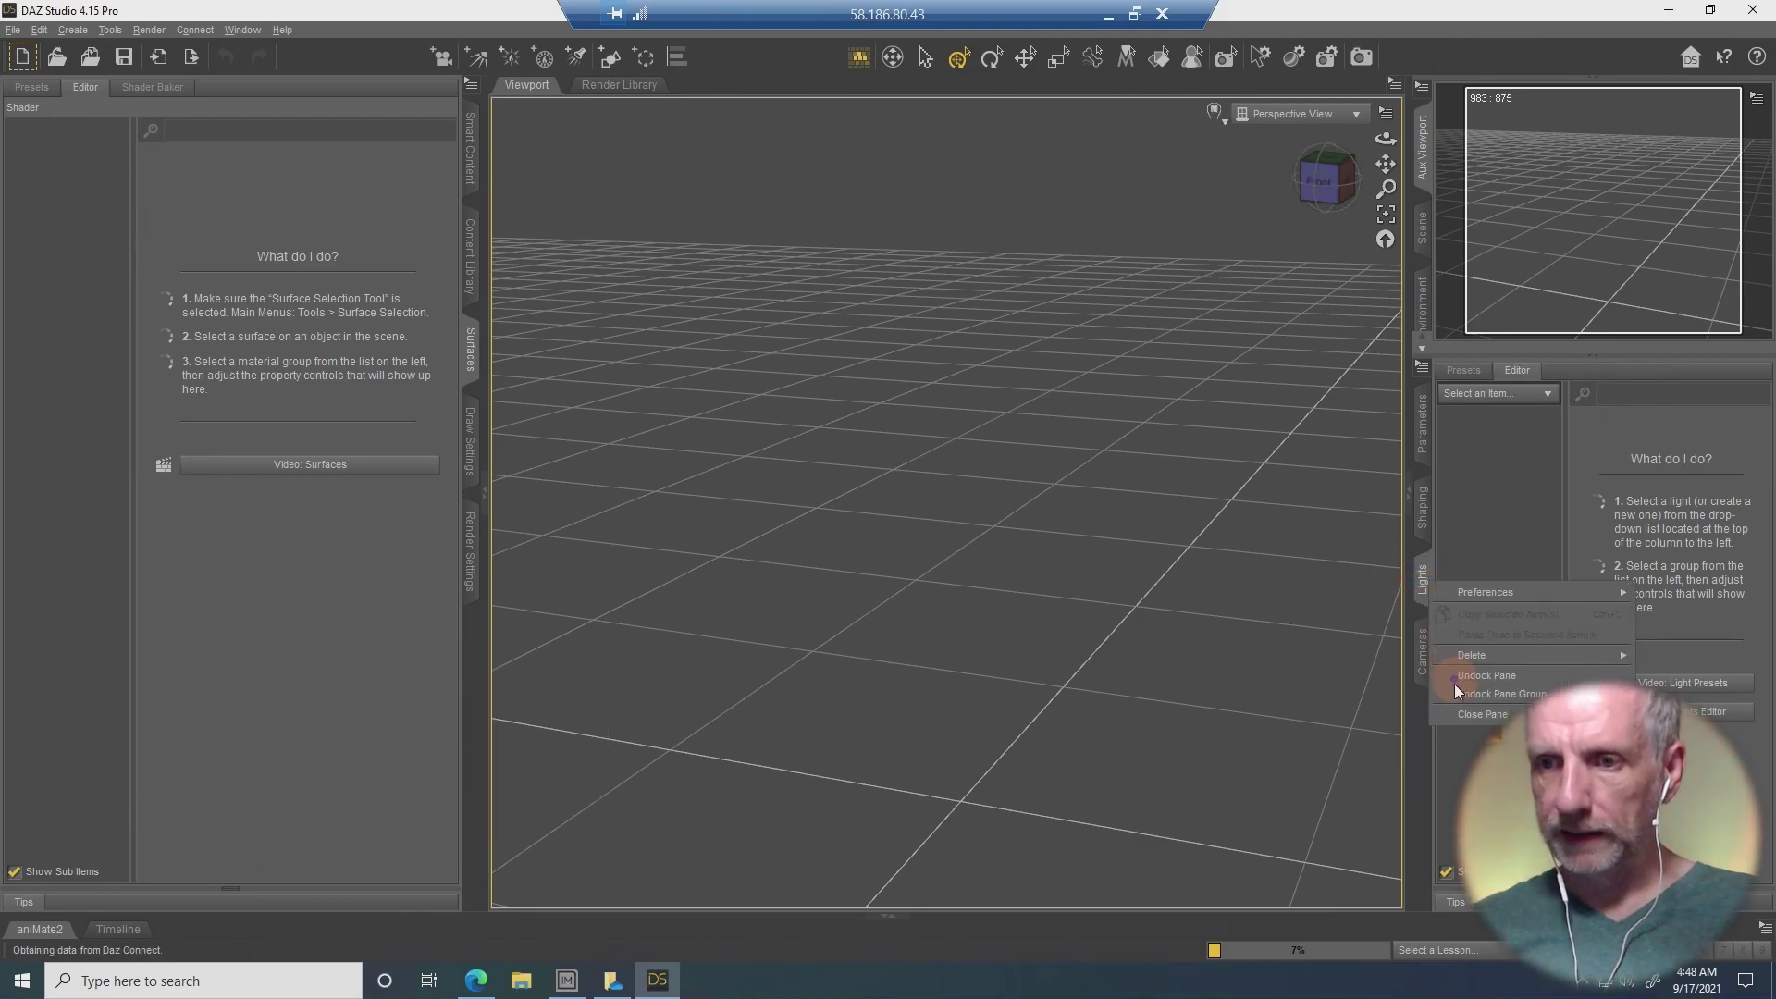
pyautogui.click(1457, 718)
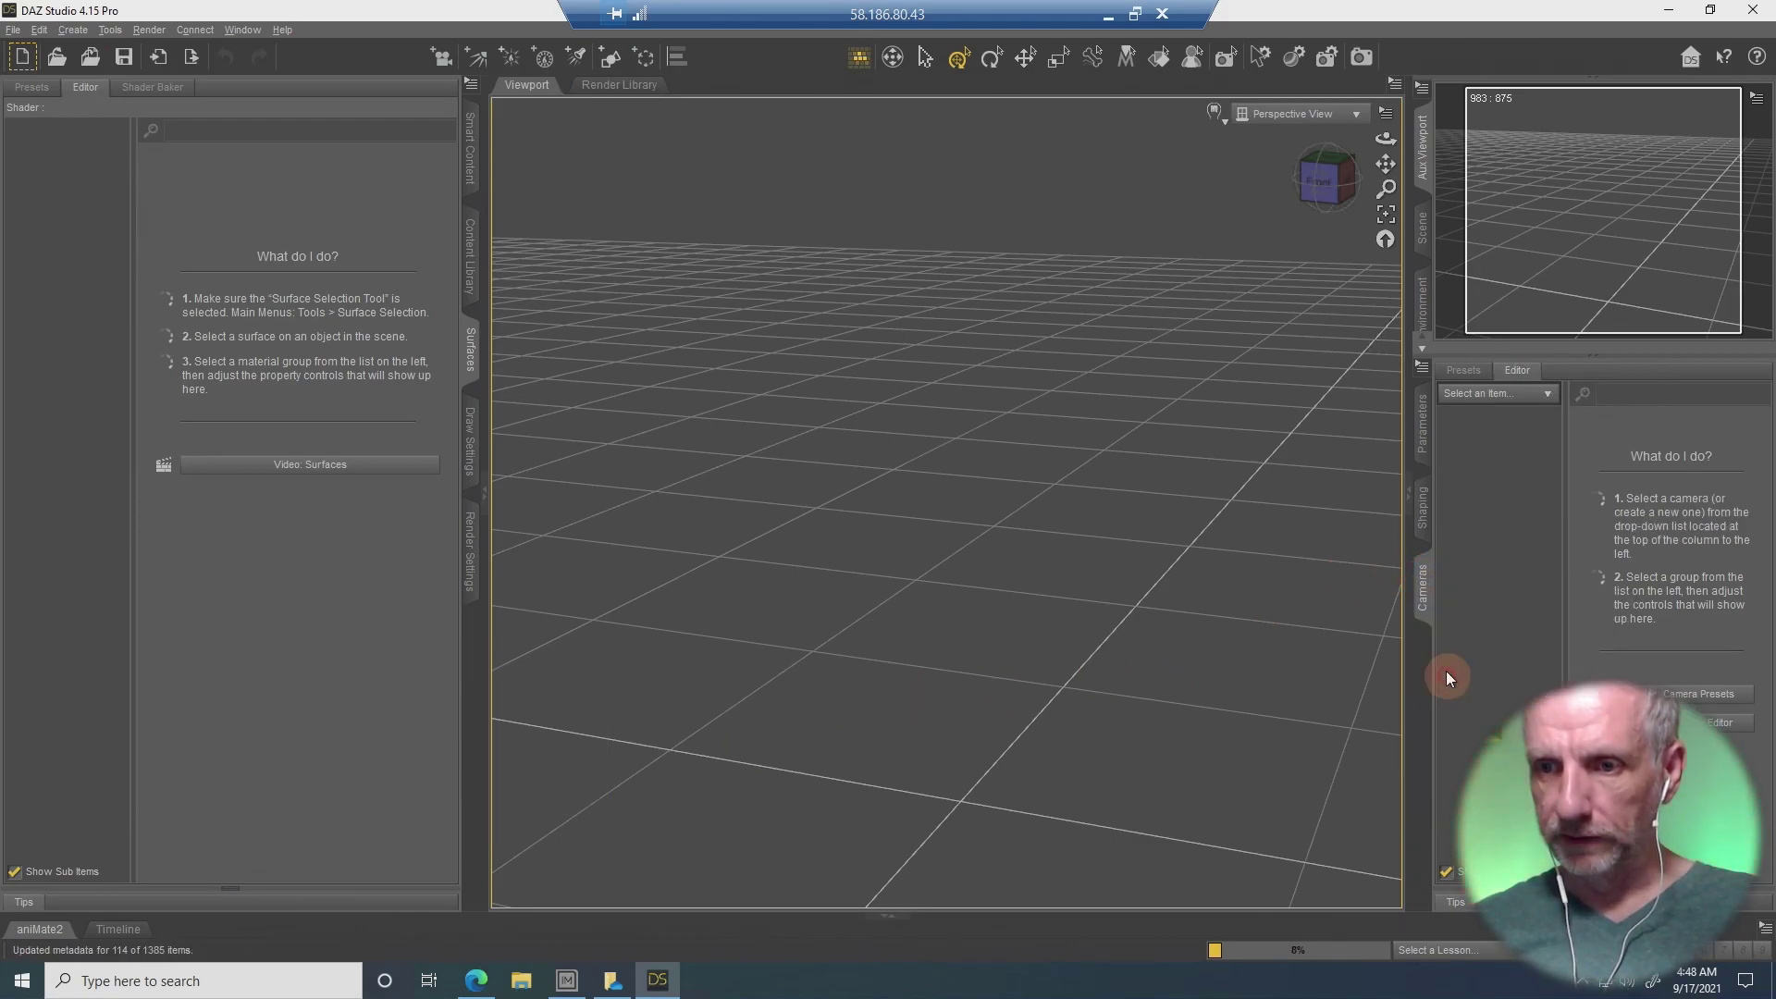
pyautogui.rightClick(1426, 611)
pyautogui.click(1456, 744)
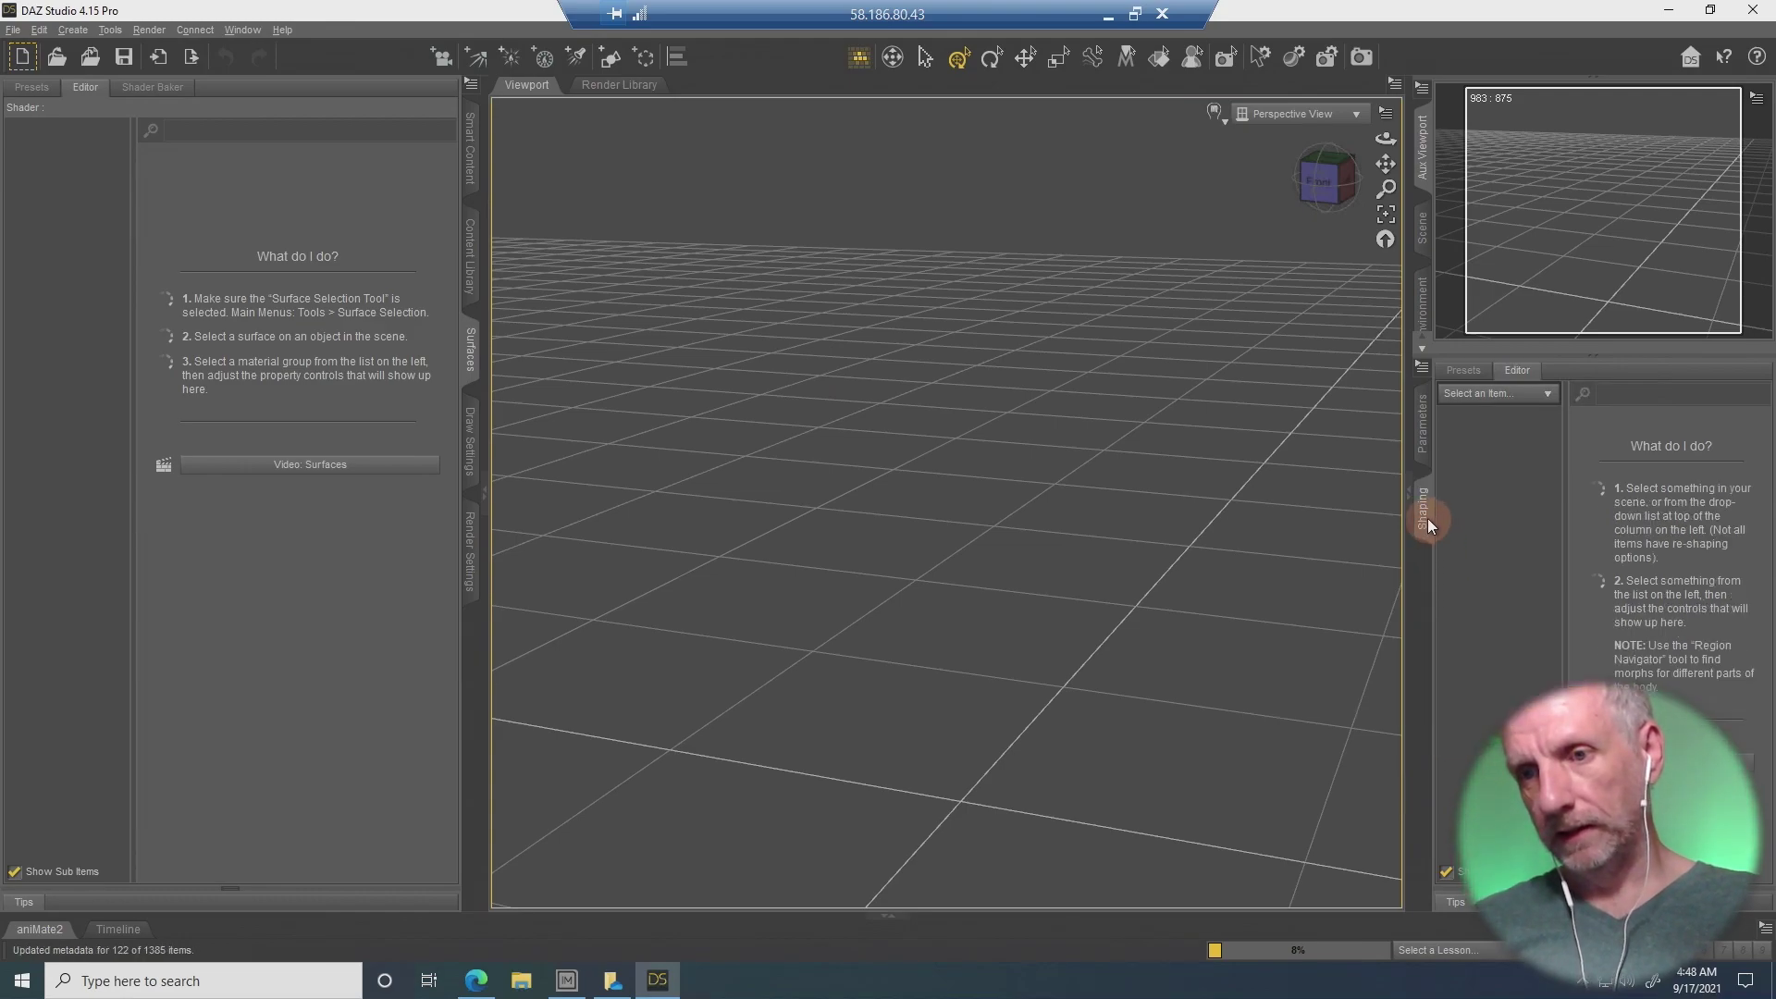
# Close the Shaping pane and dock the Parameters pane between Surfaces and Draw Settings.
pyautogui.rightClick(1427, 516)
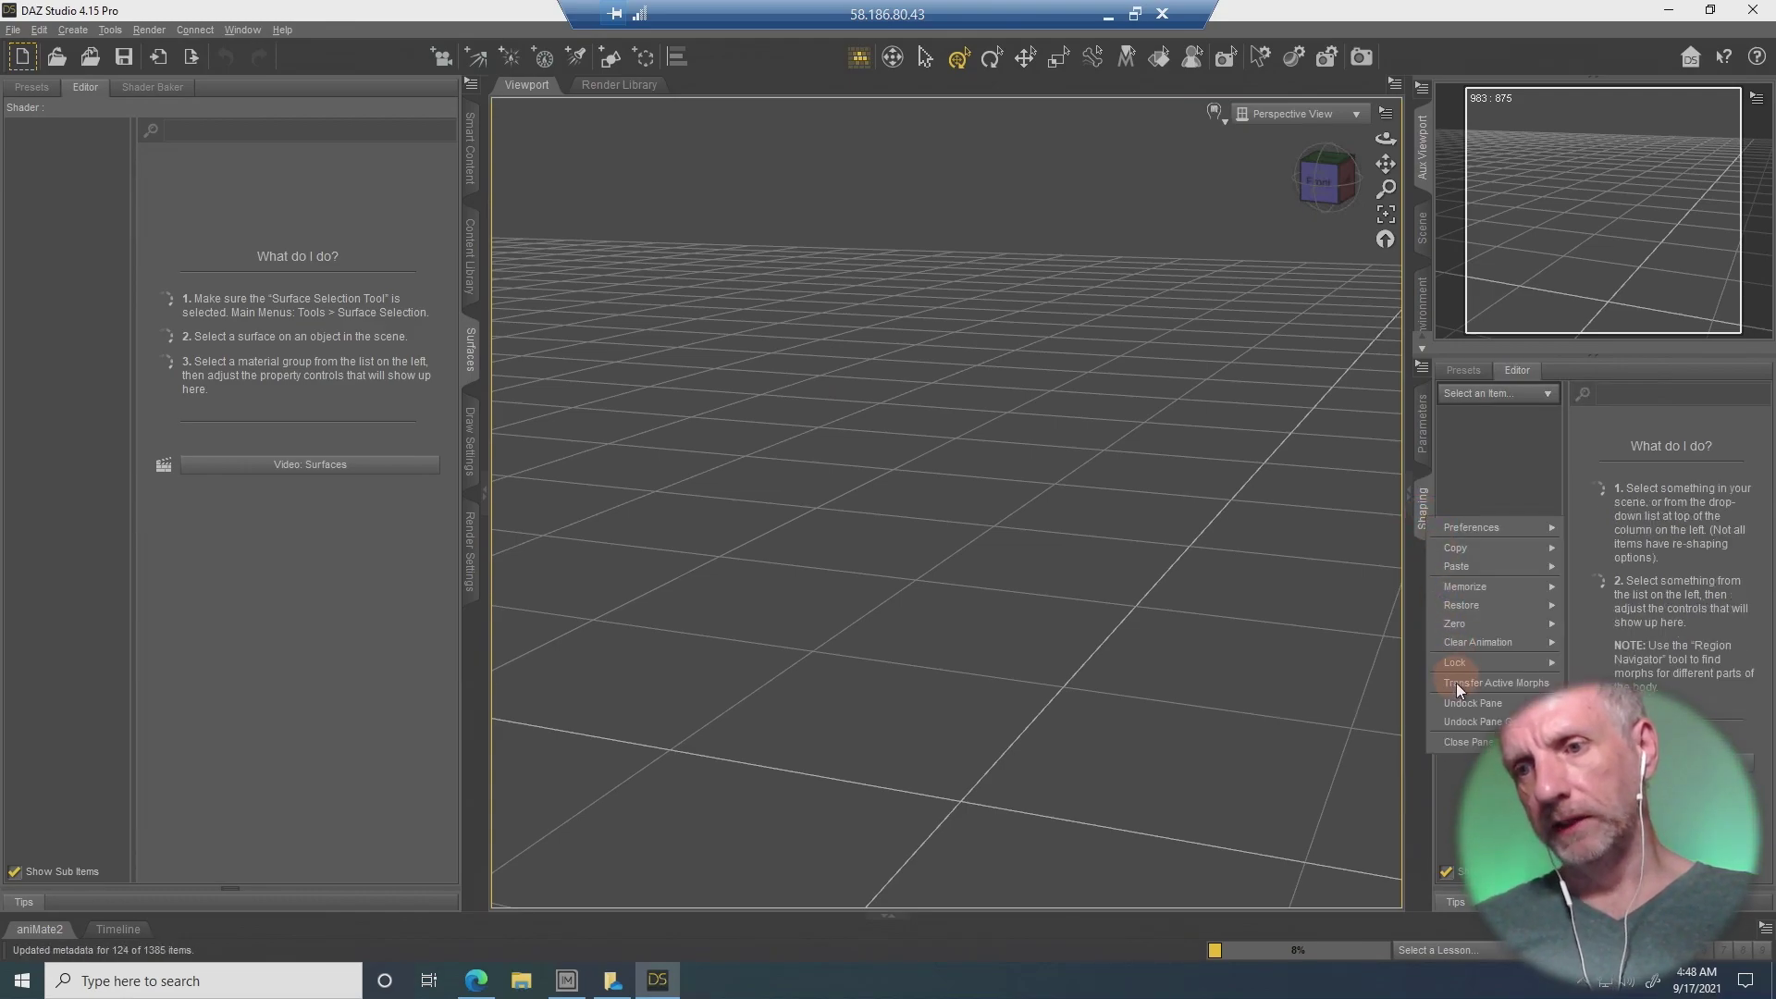
pyautogui.click(1457, 744)
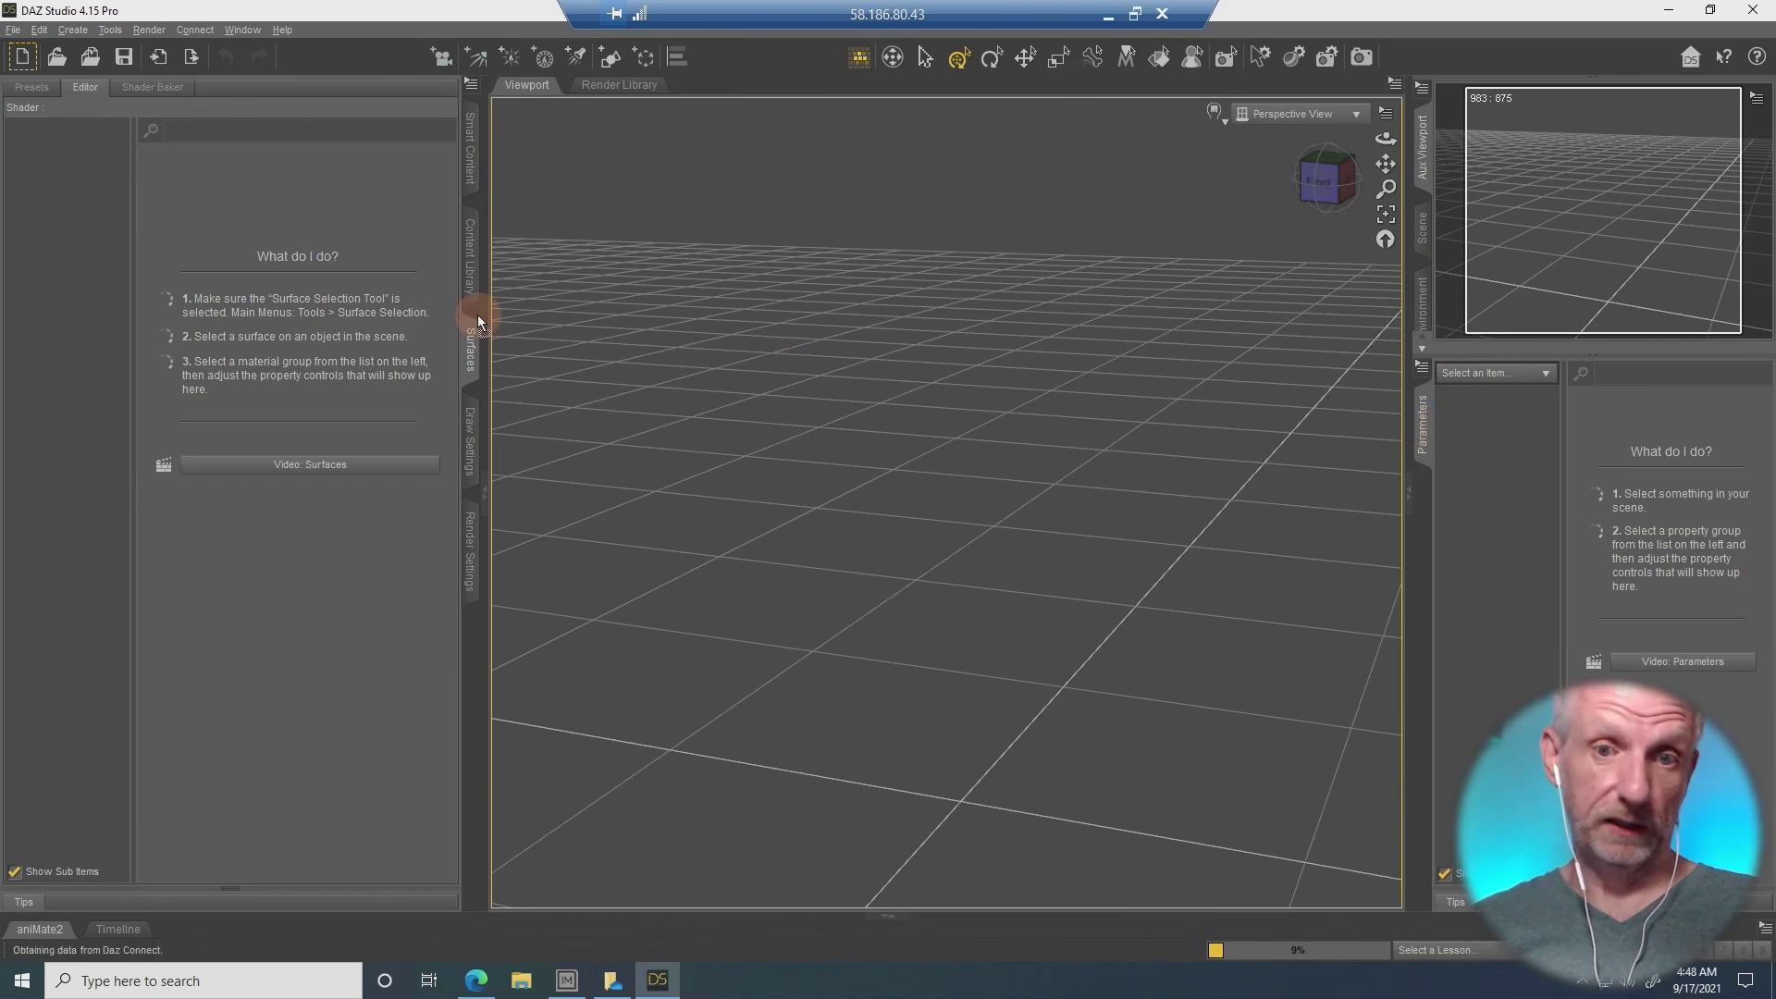
pyautogui.moveTo(475, 321); pyautogui.dragTo(475, 323)
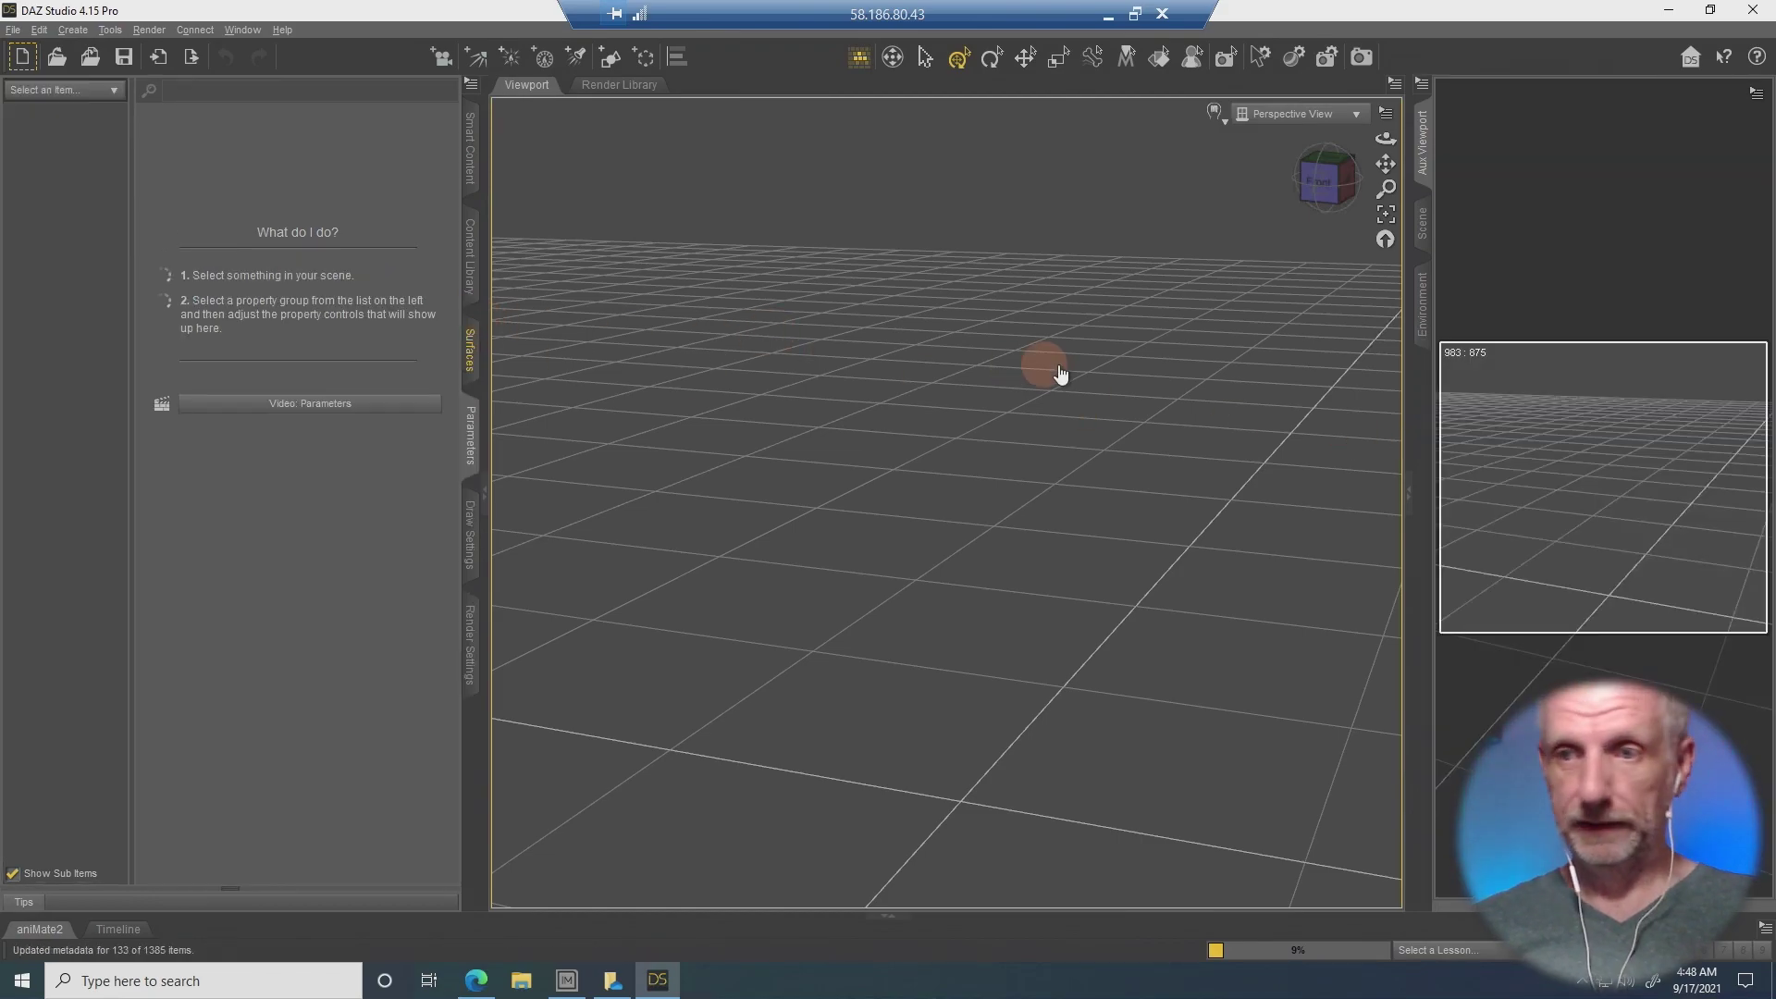
# Close the Aux Viewport and Environment panes.
pyautogui.rightClick(1427, 148)
pyautogui.click(1471, 290)
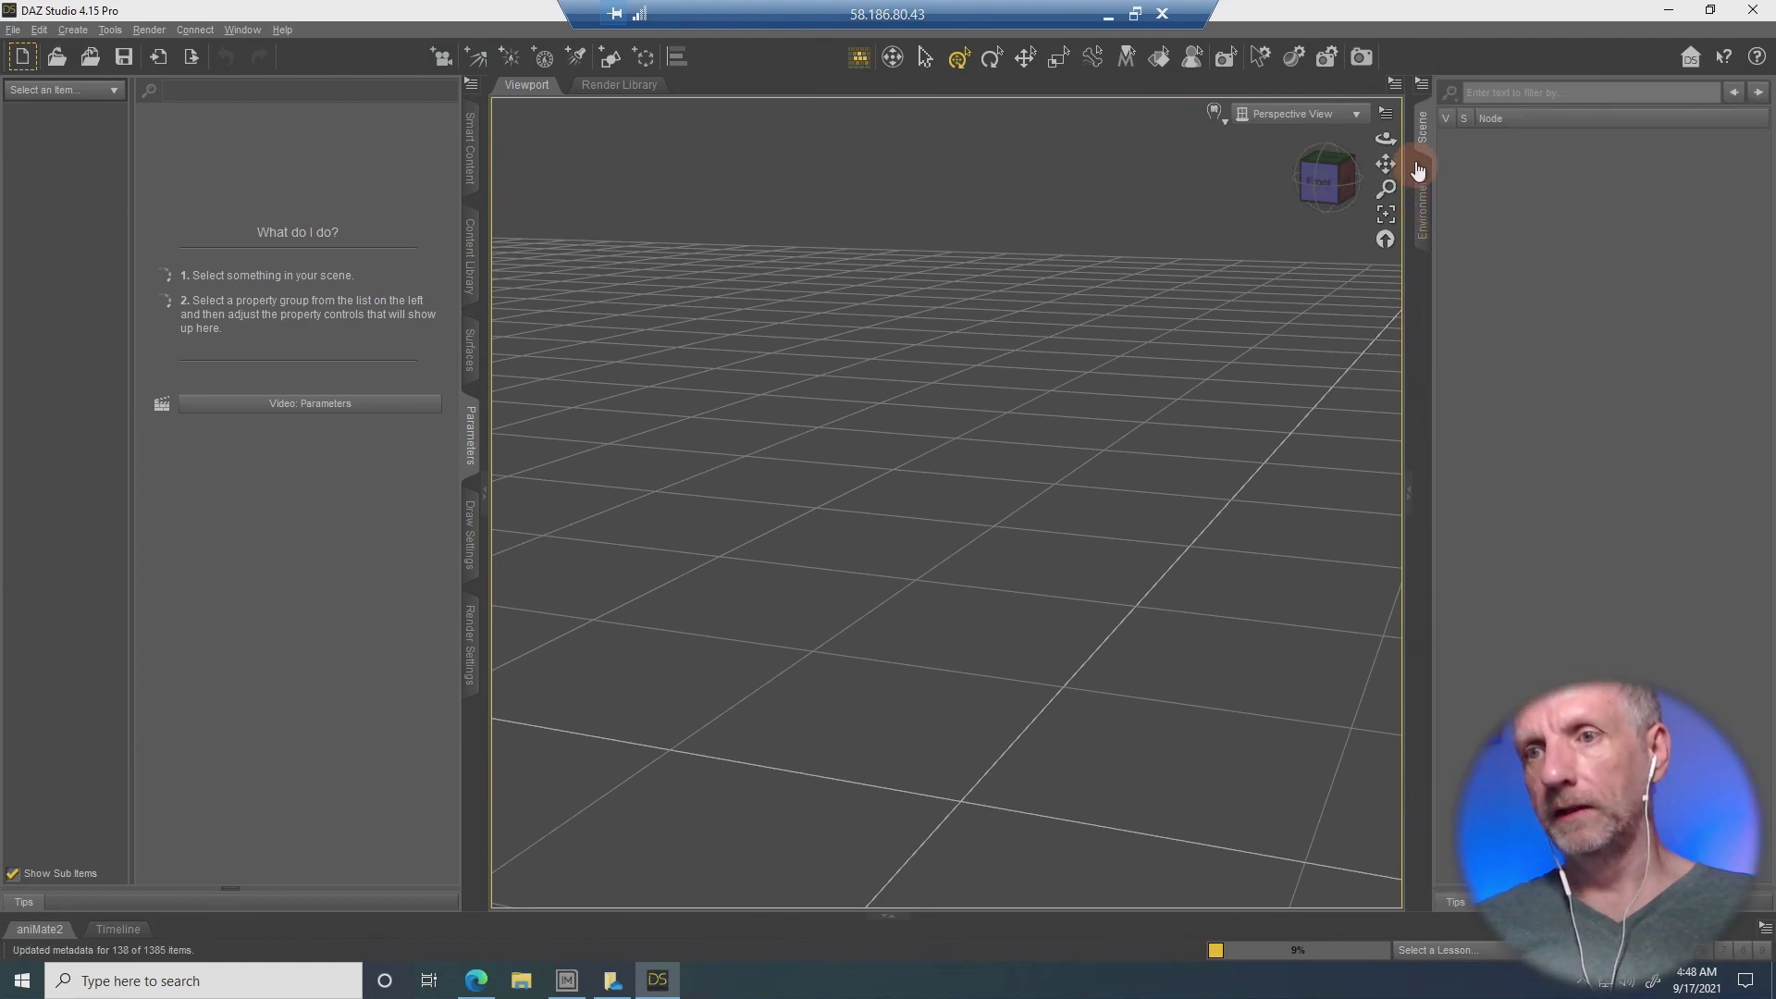
pyautogui.click(1424, 233)
pyautogui.rightClick(1425, 233)
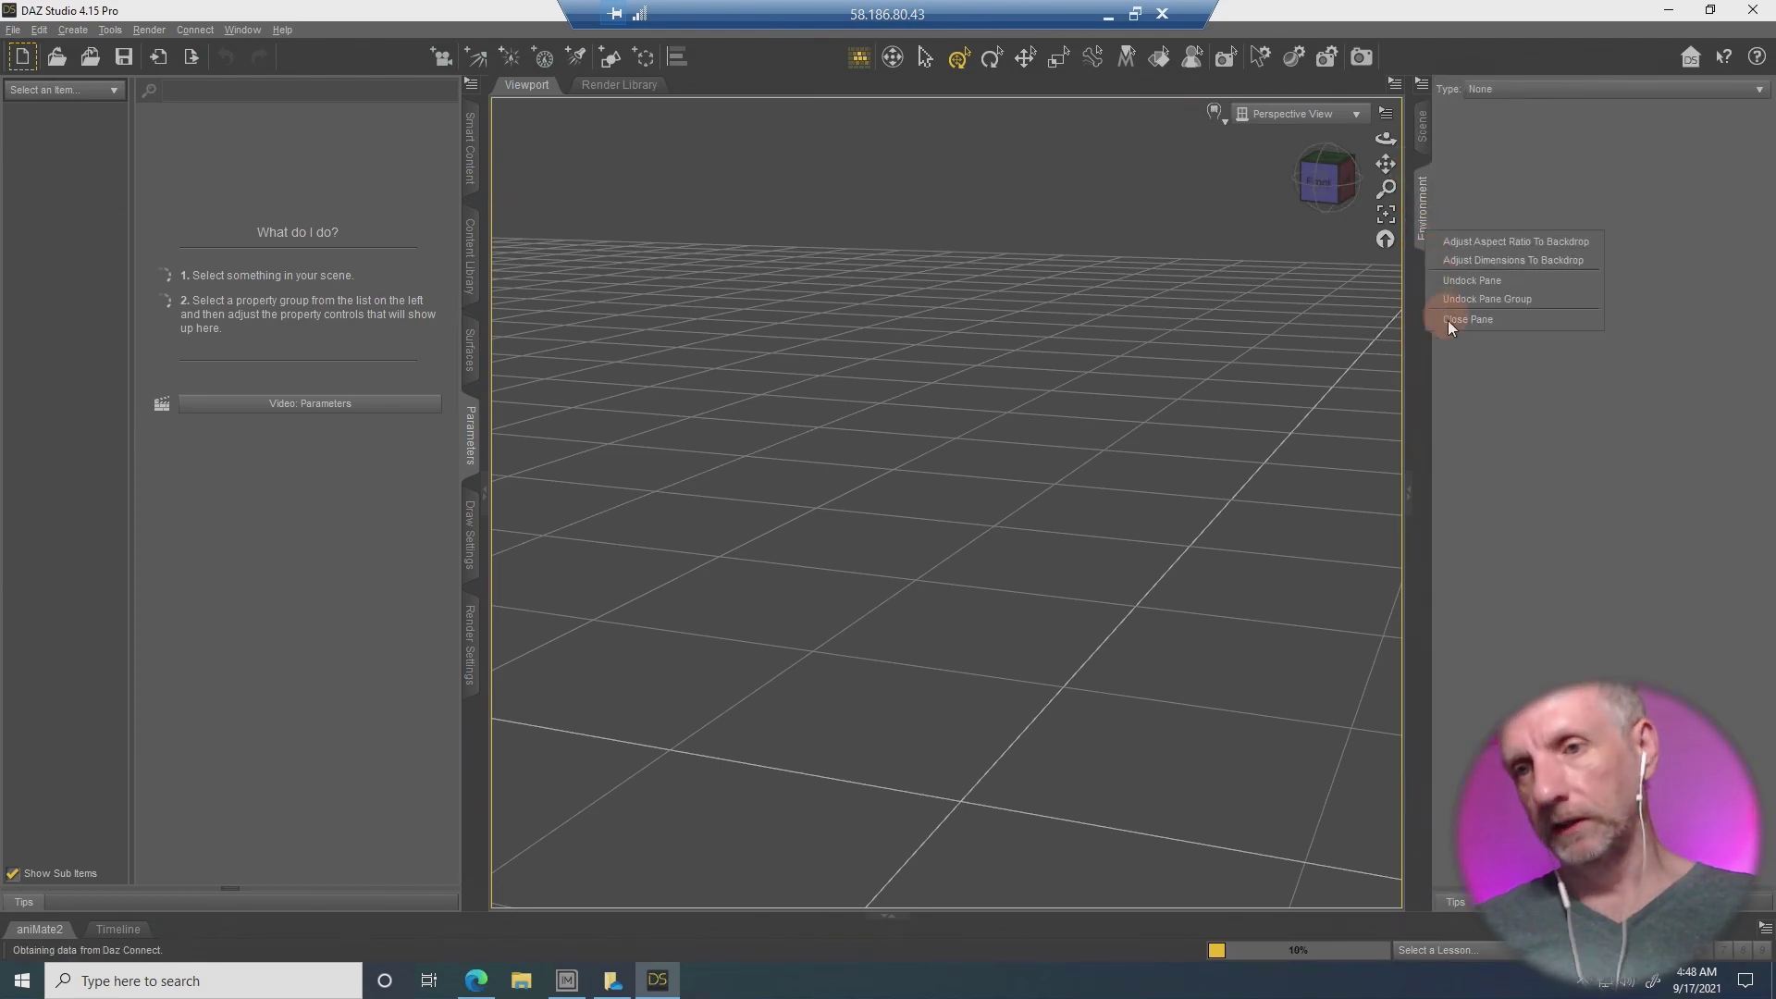
pyautogui.click(1463, 324)
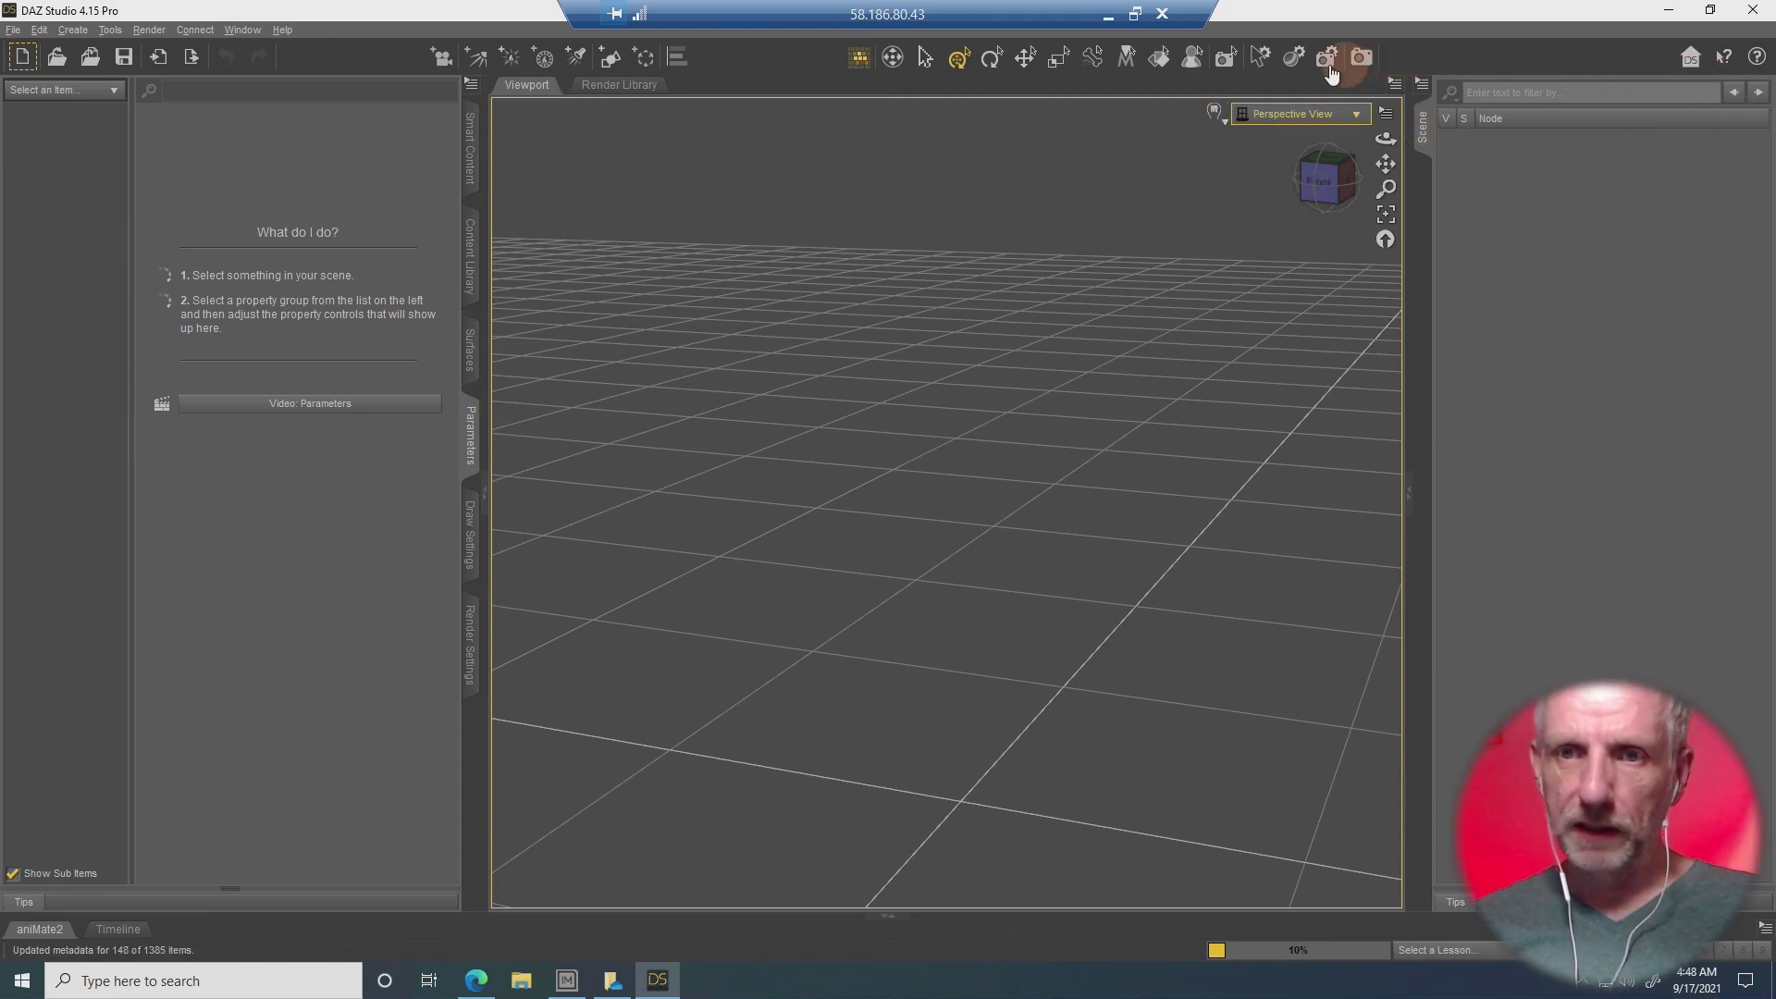
# Disable the workspace's lesson strip and collapse the Tips area of the Smart Content pane.
pyautogui.click(243, 30)
pyautogui.moveTo(335, 86)
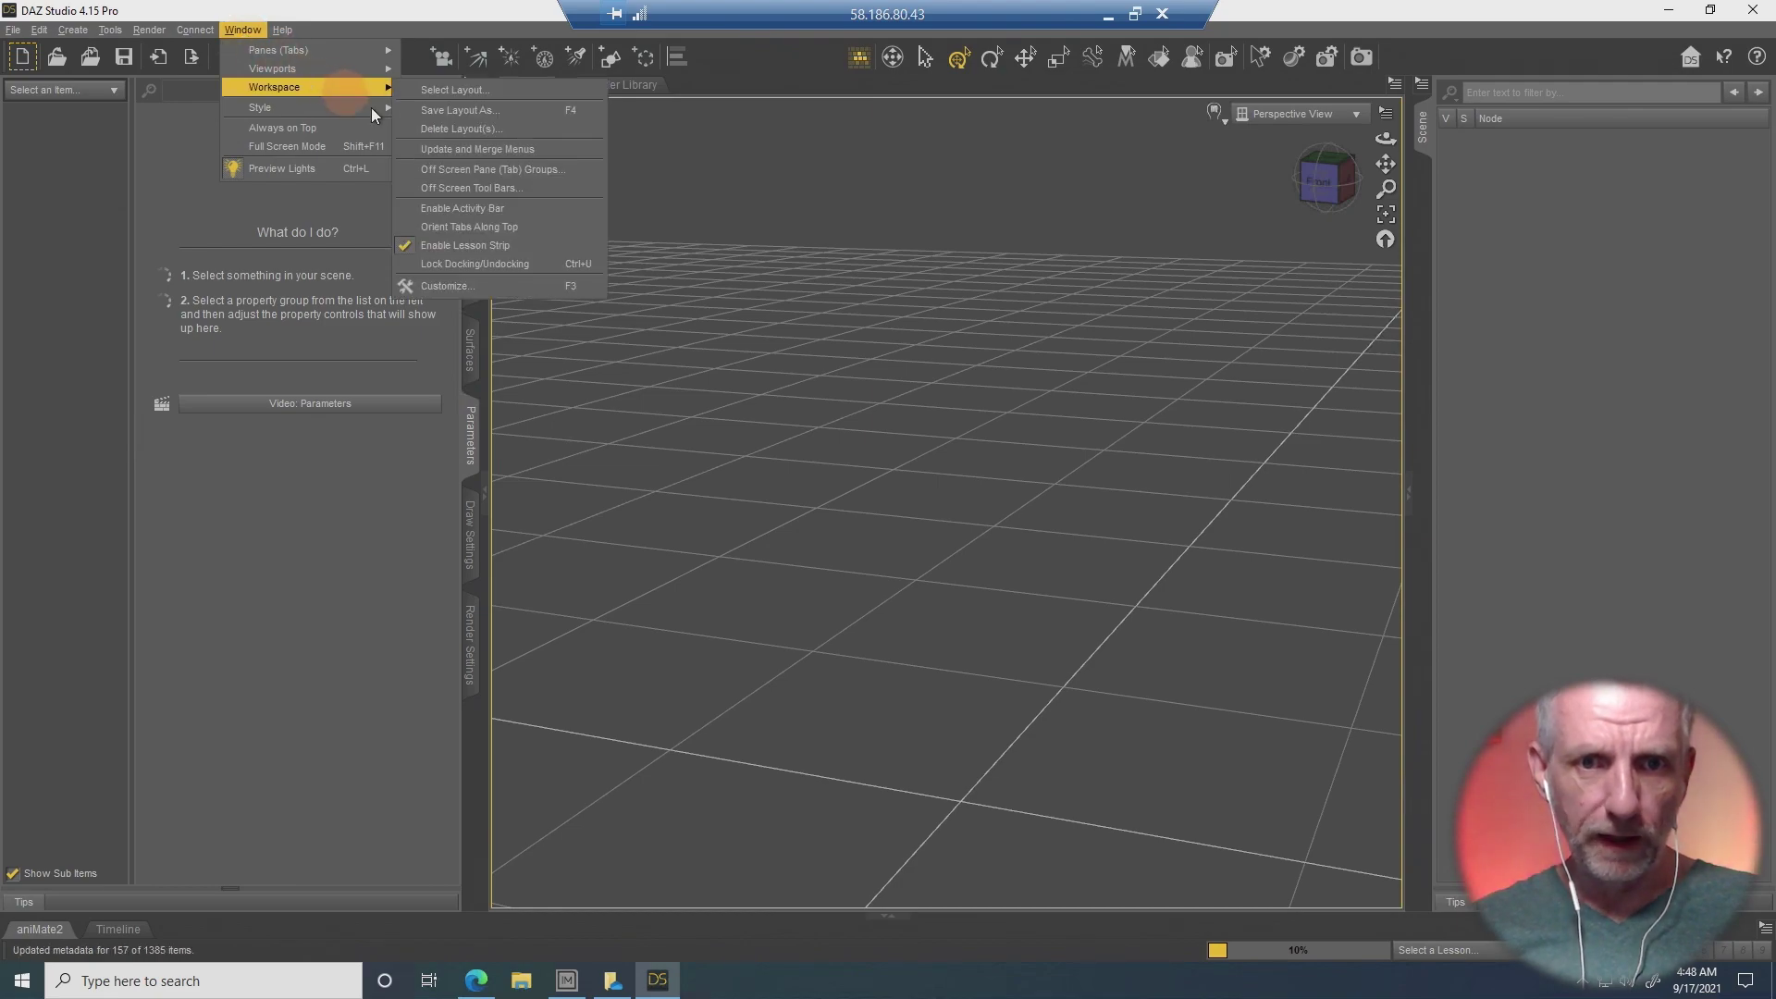
pyautogui.click(475, 247)
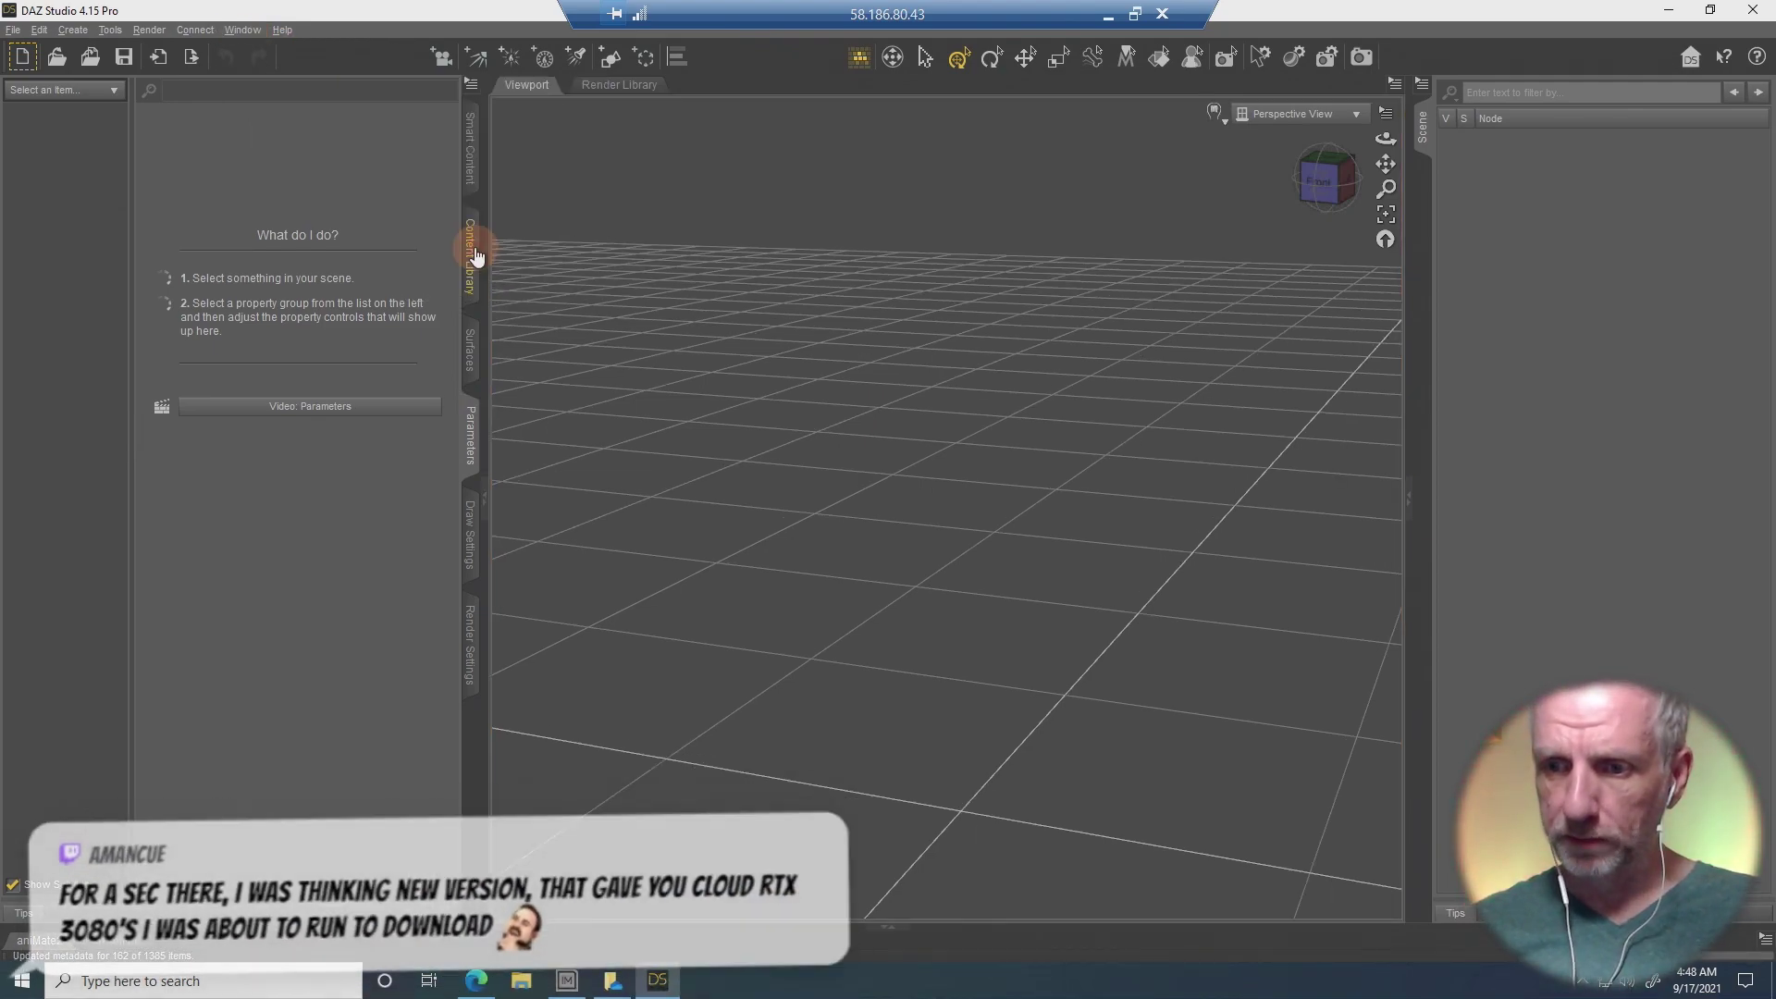
pyautogui.click(691, 436)
pyautogui.click(469, 165)
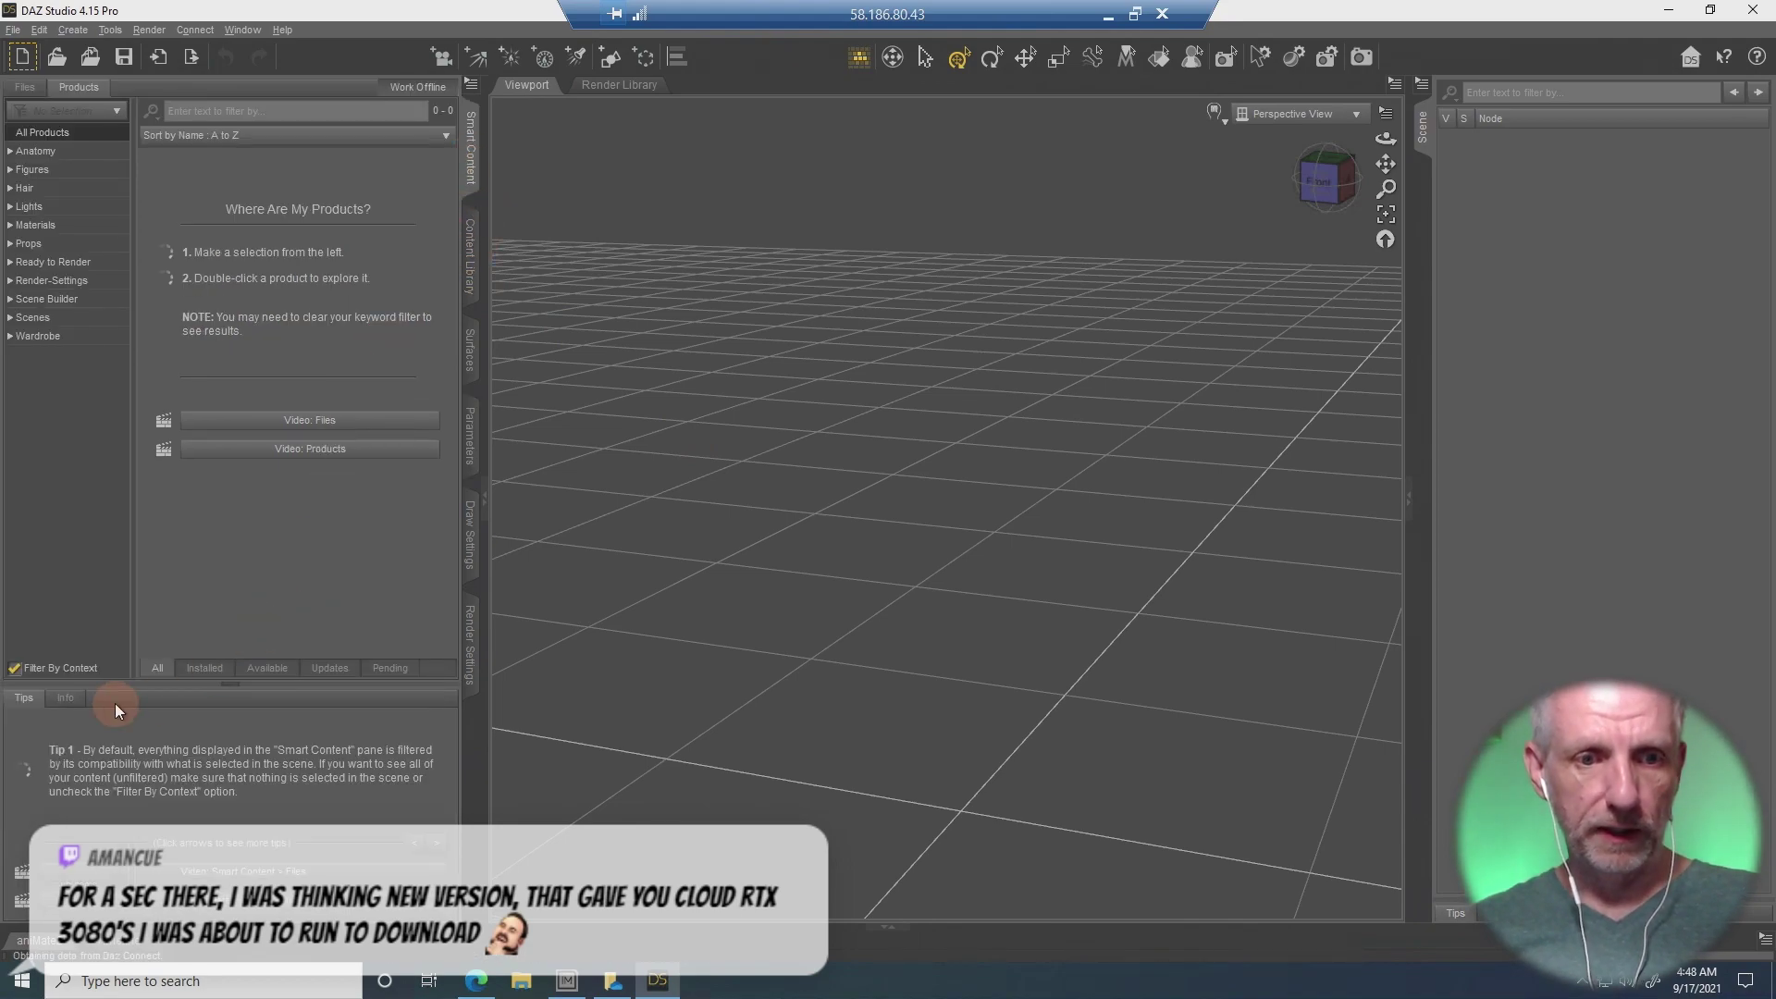
pyautogui.click(230, 685)
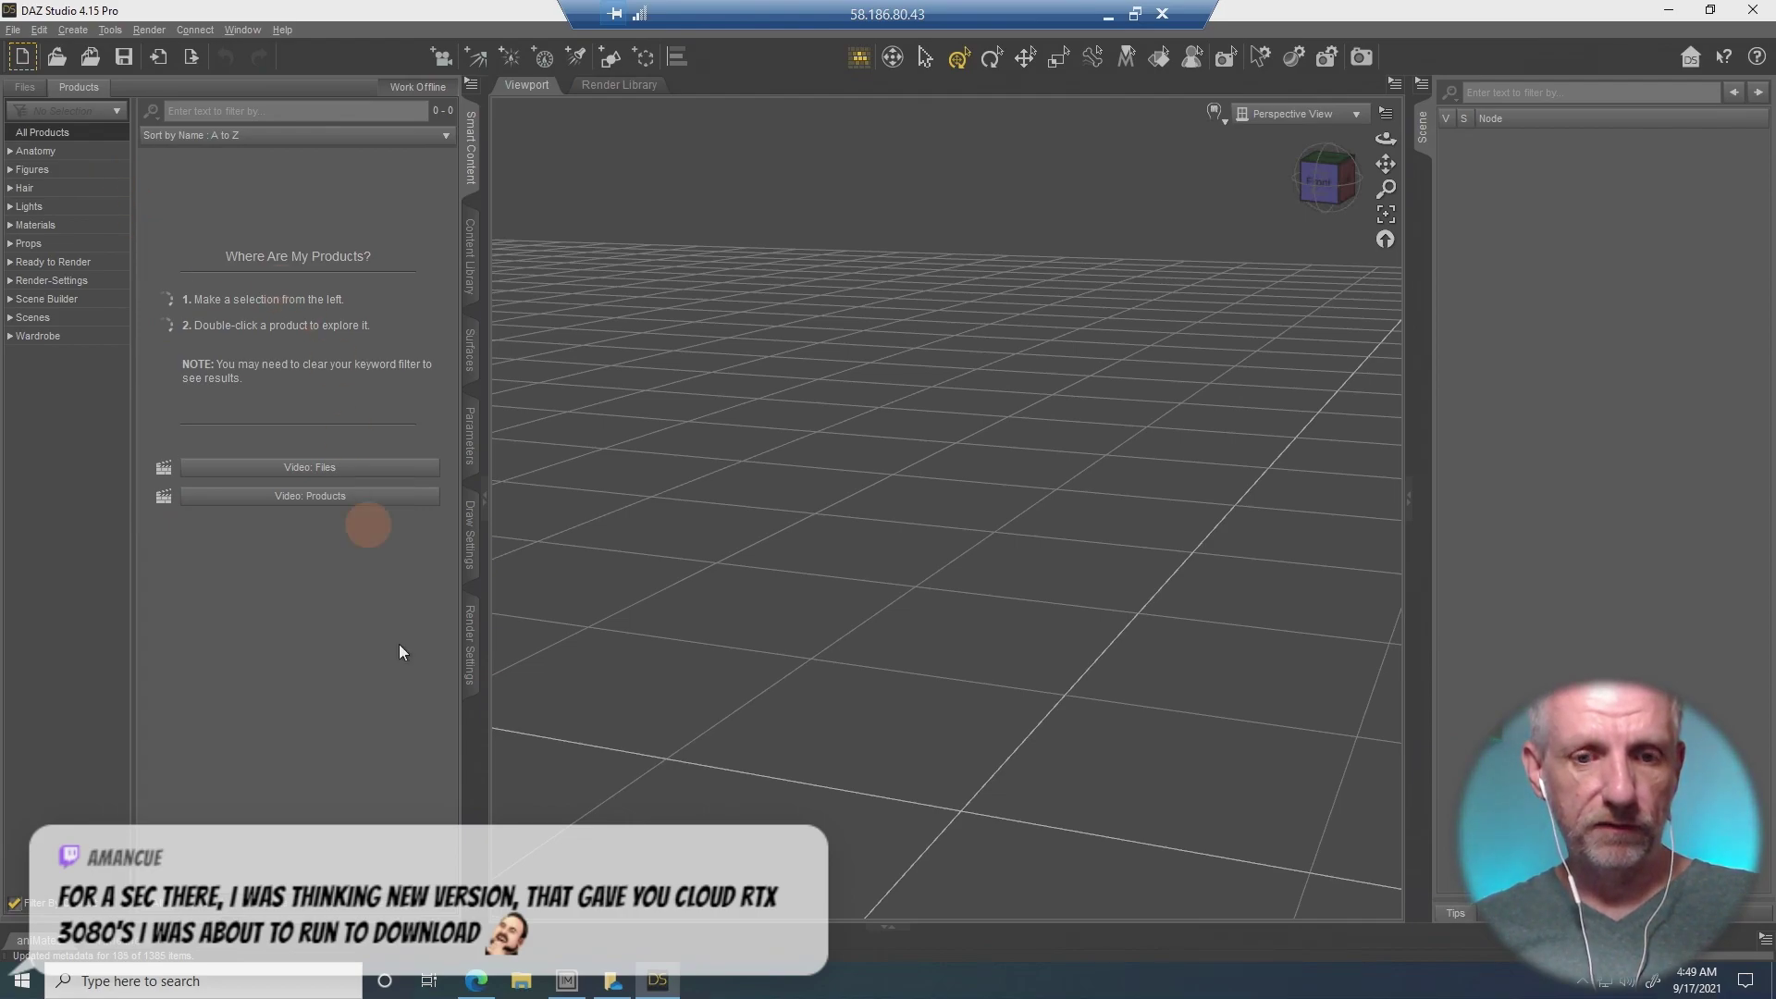
# Switch to DAZ Install Manager, filter the ready downloads by "stream", and download and install Stream Safe Textures for Genesis 3, 8, and 8.1 Female.
pyautogui.click(567, 982)
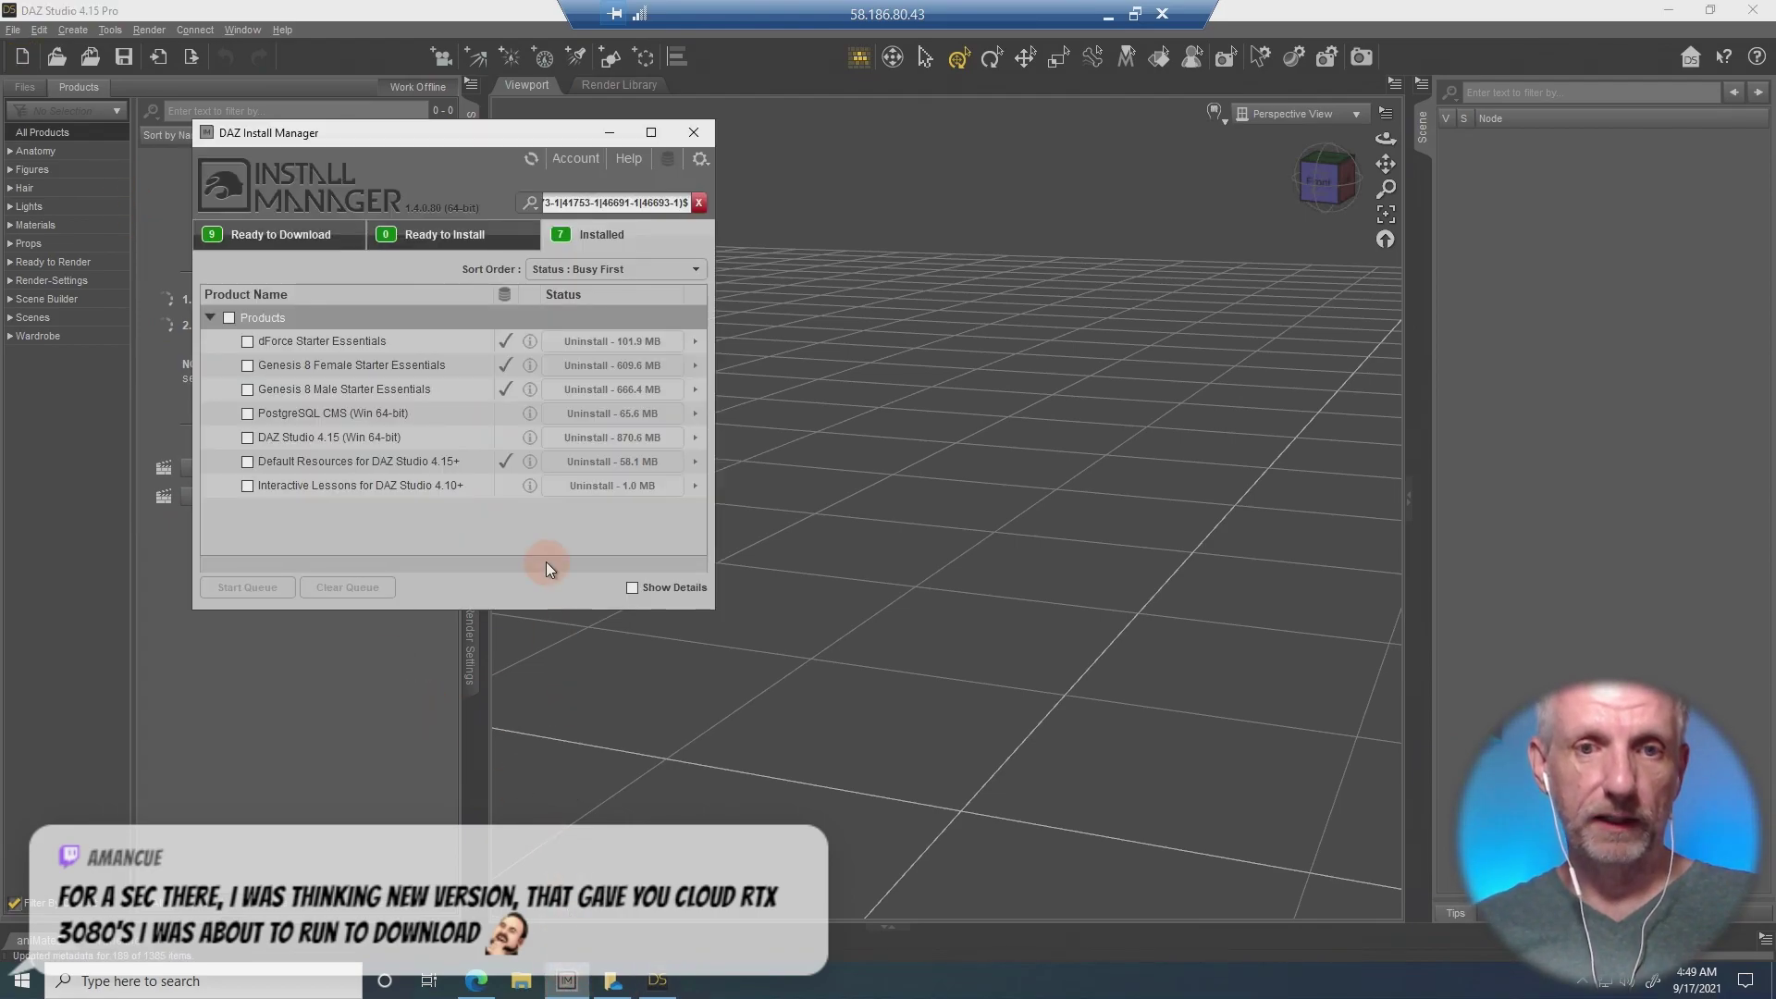
pyautogui.click(224, 236)
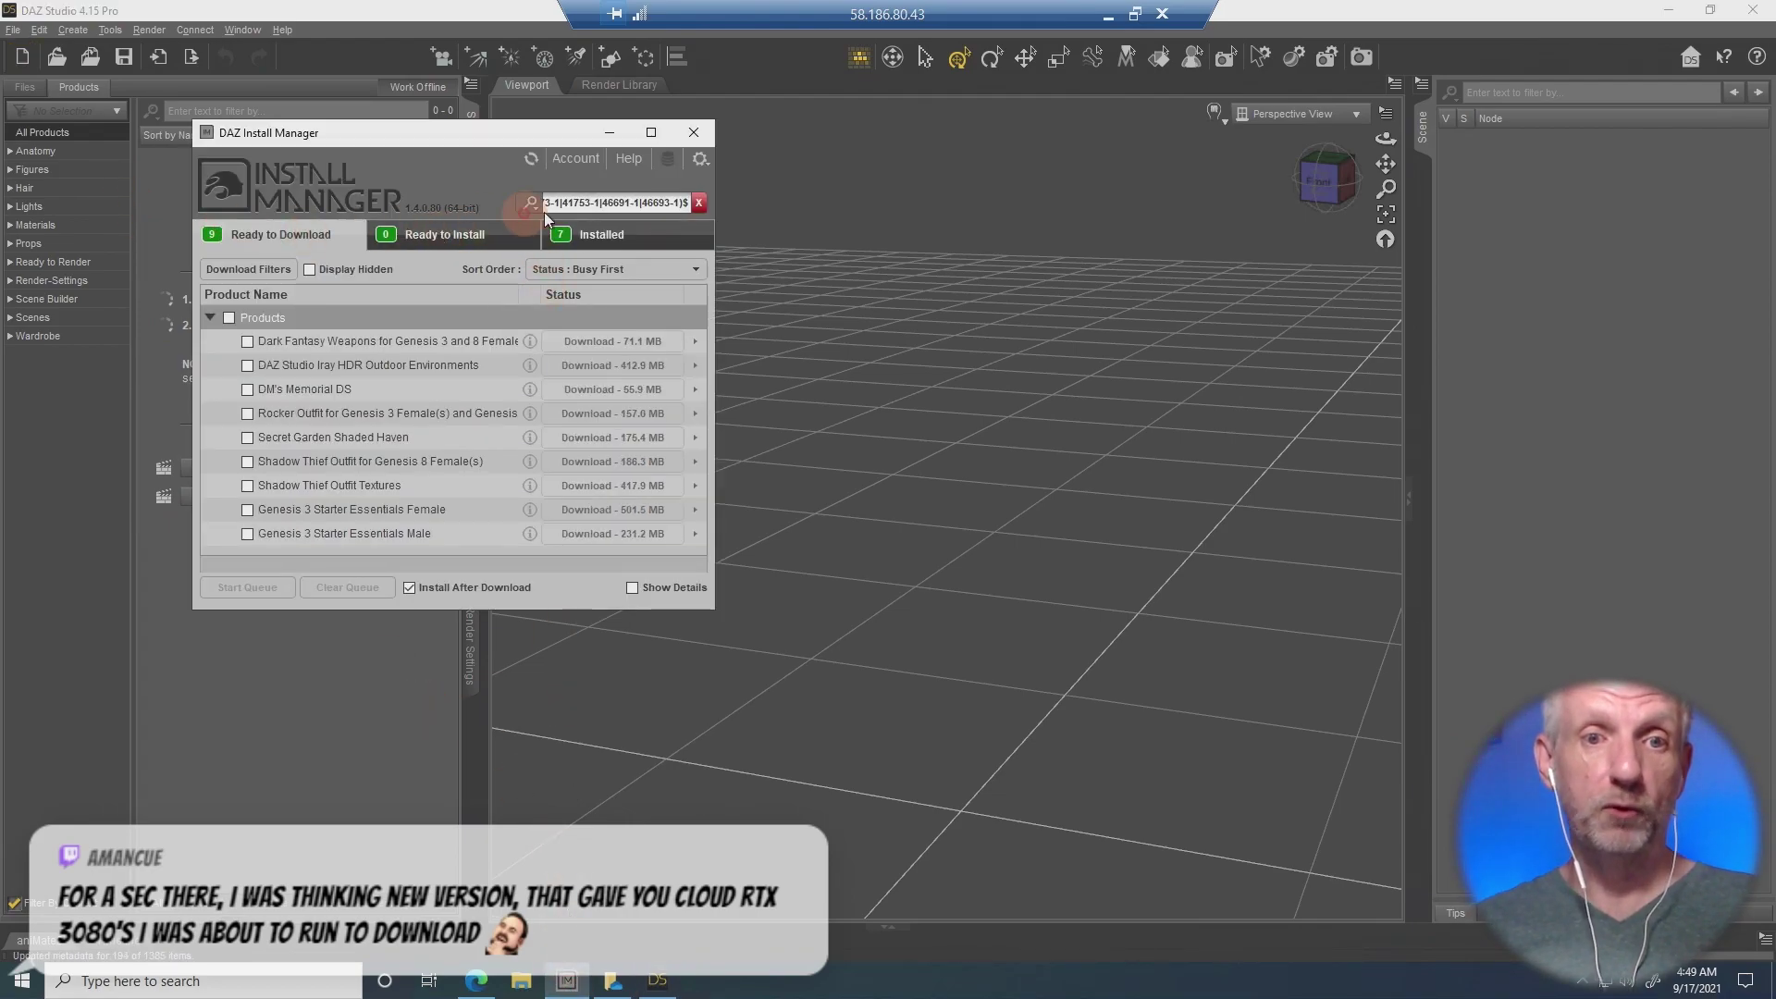
pyautogui.click(698, 203)
pyautogui.click(643, 201)
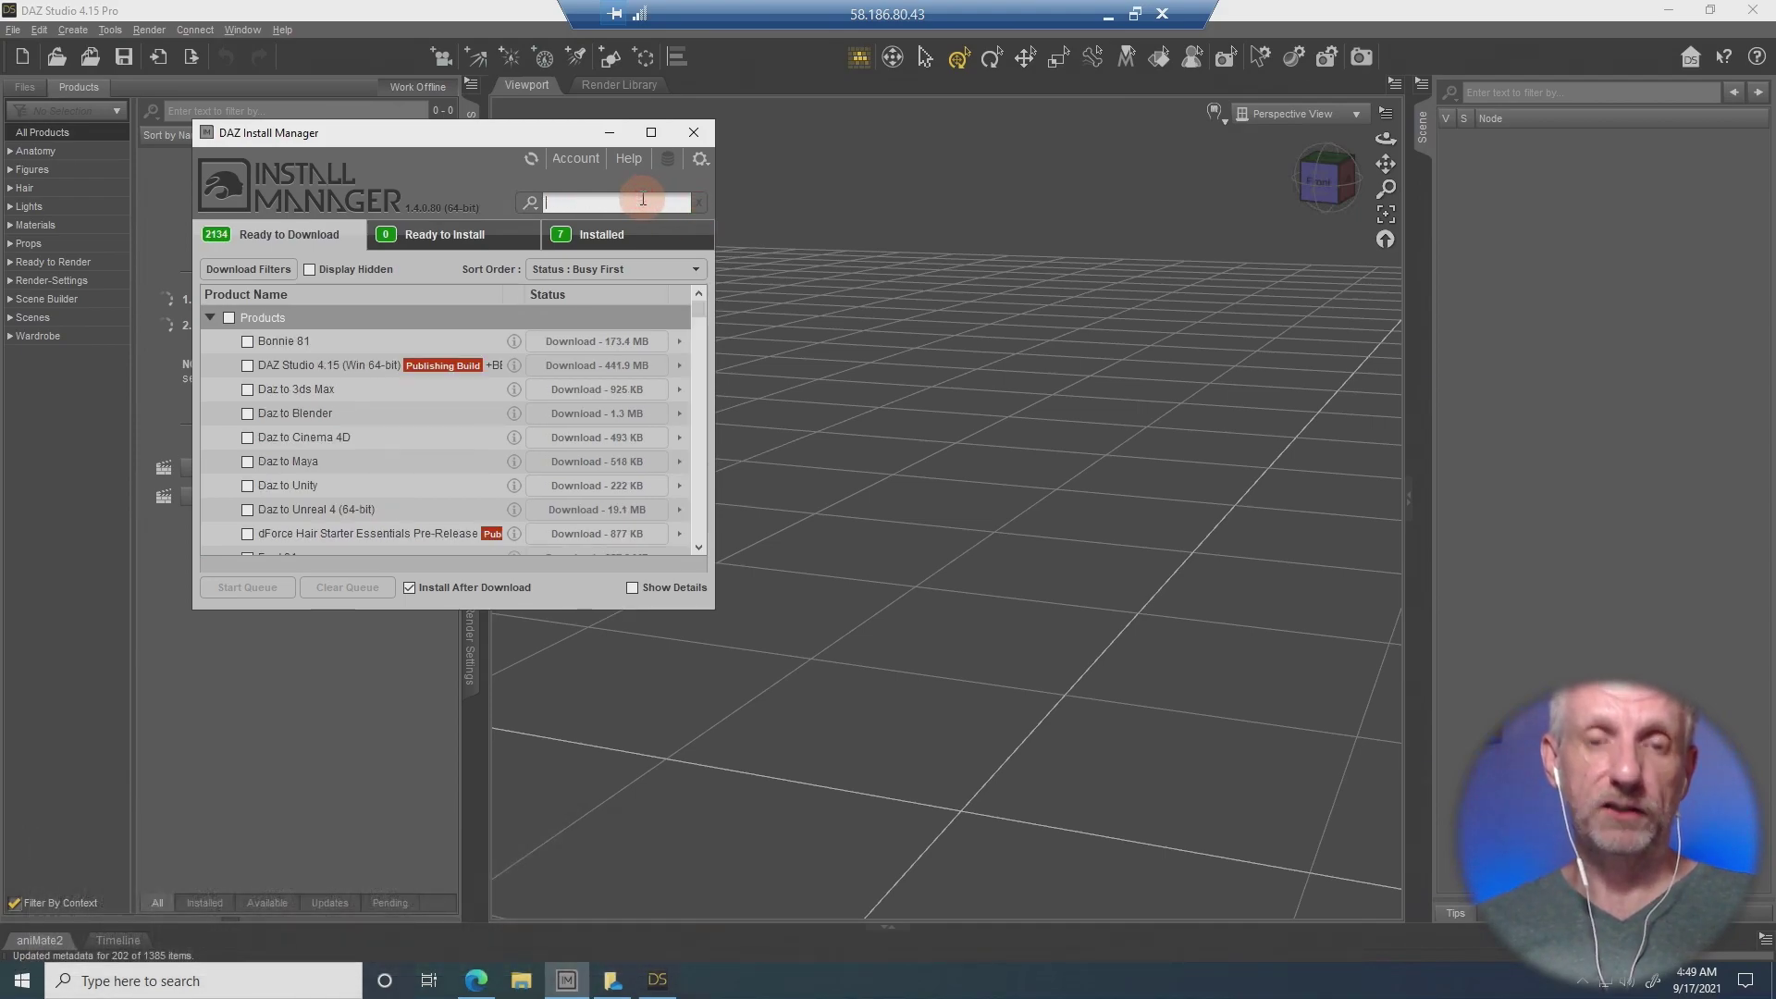
pyautogui.write('stream')
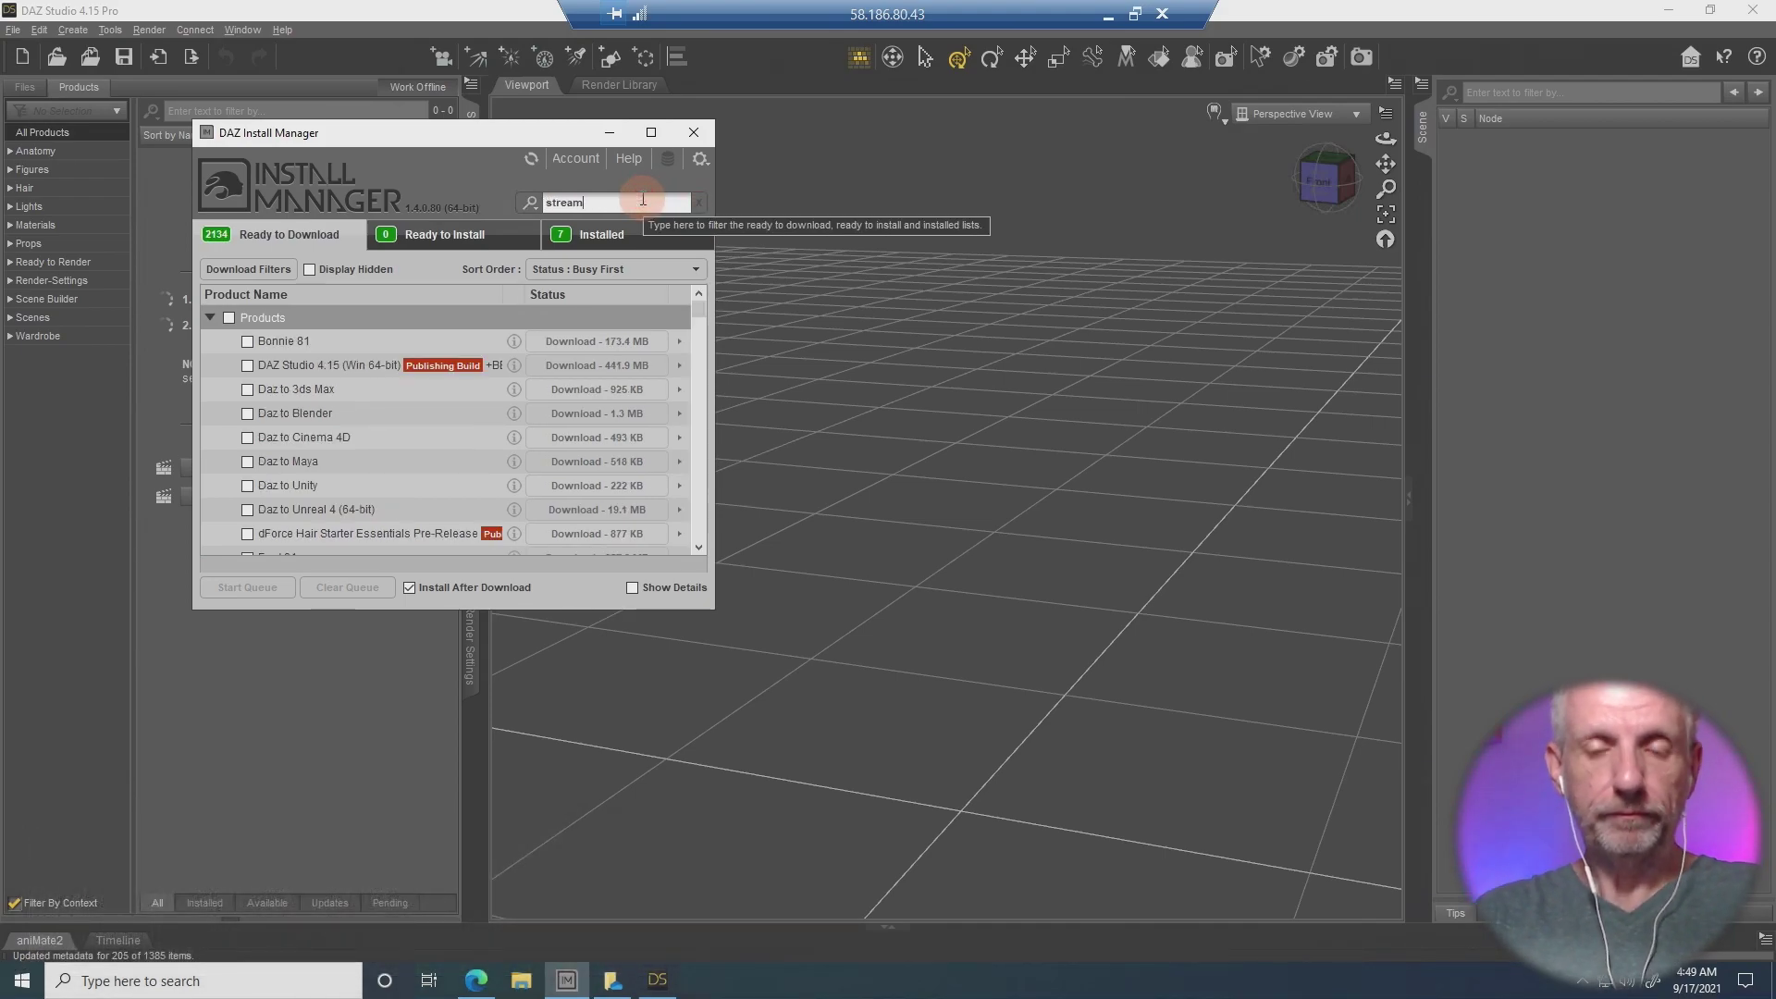
pyautogui.click(228, 317)
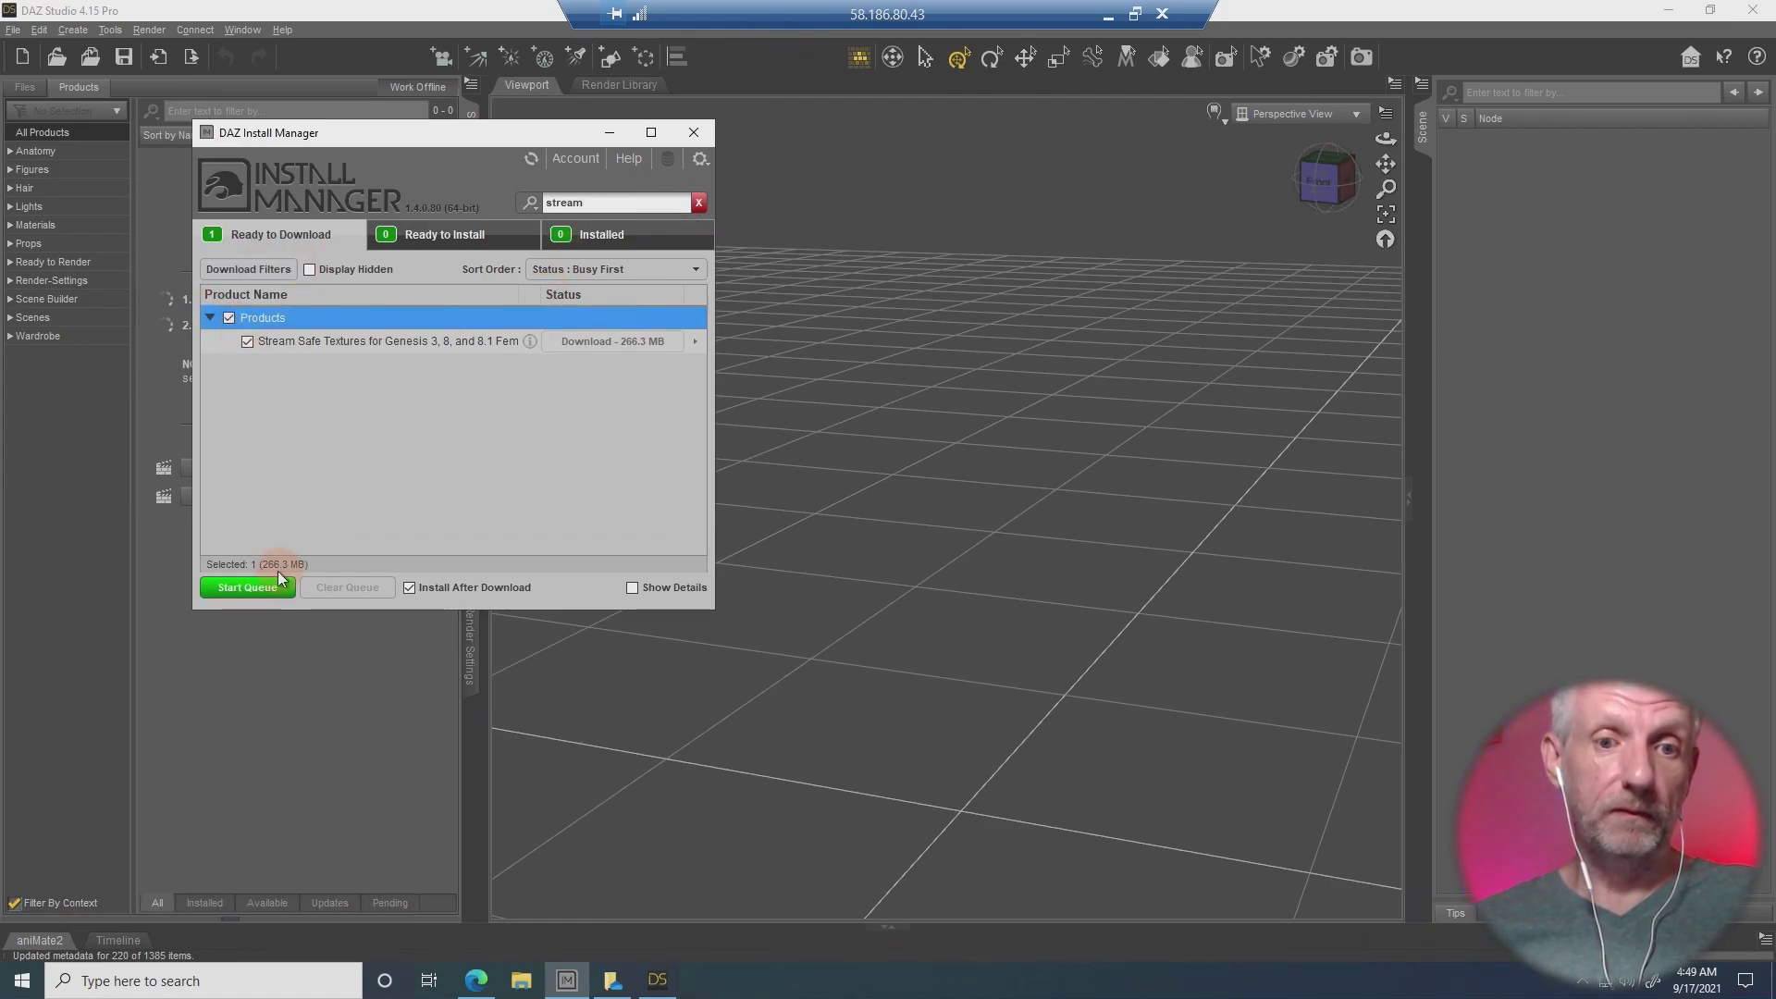
pyautogui.click(270, 587)
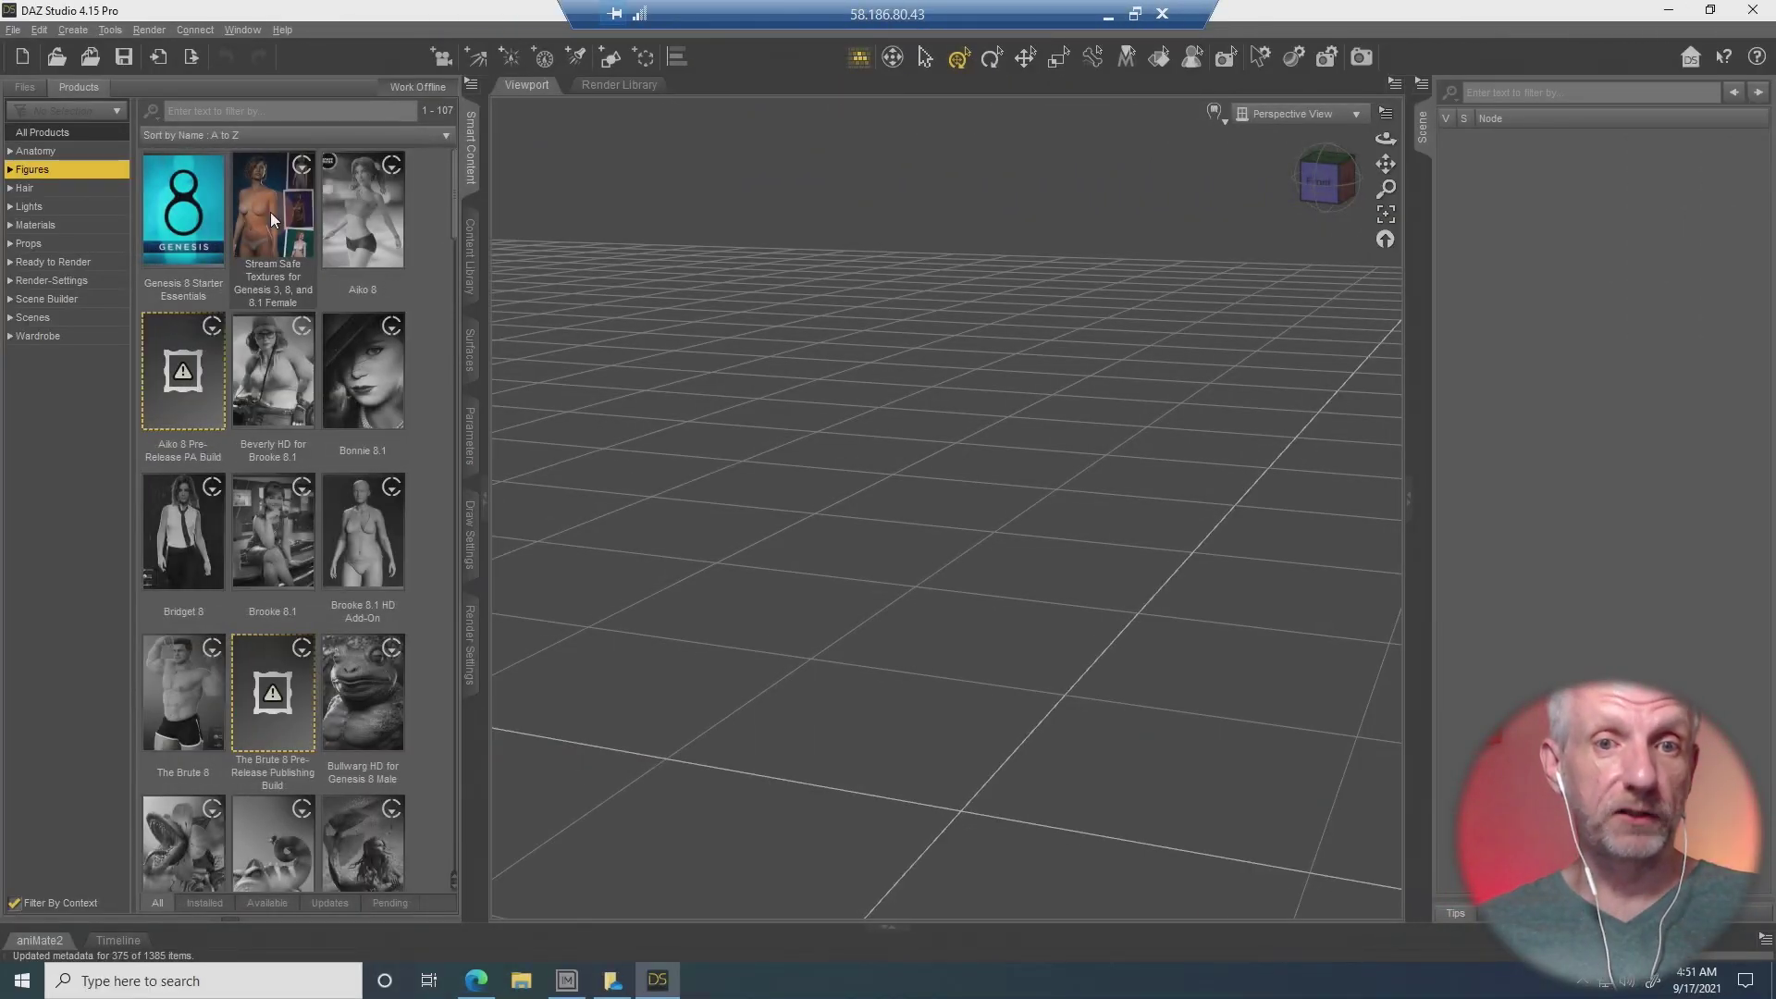
# Back in DAZ Studio, load the G8F Tanned figure from the Stream Safe Textures product into the scene.
pyautogui.moveTo(290, 236)
pyautogui.moveTo(193, 226)
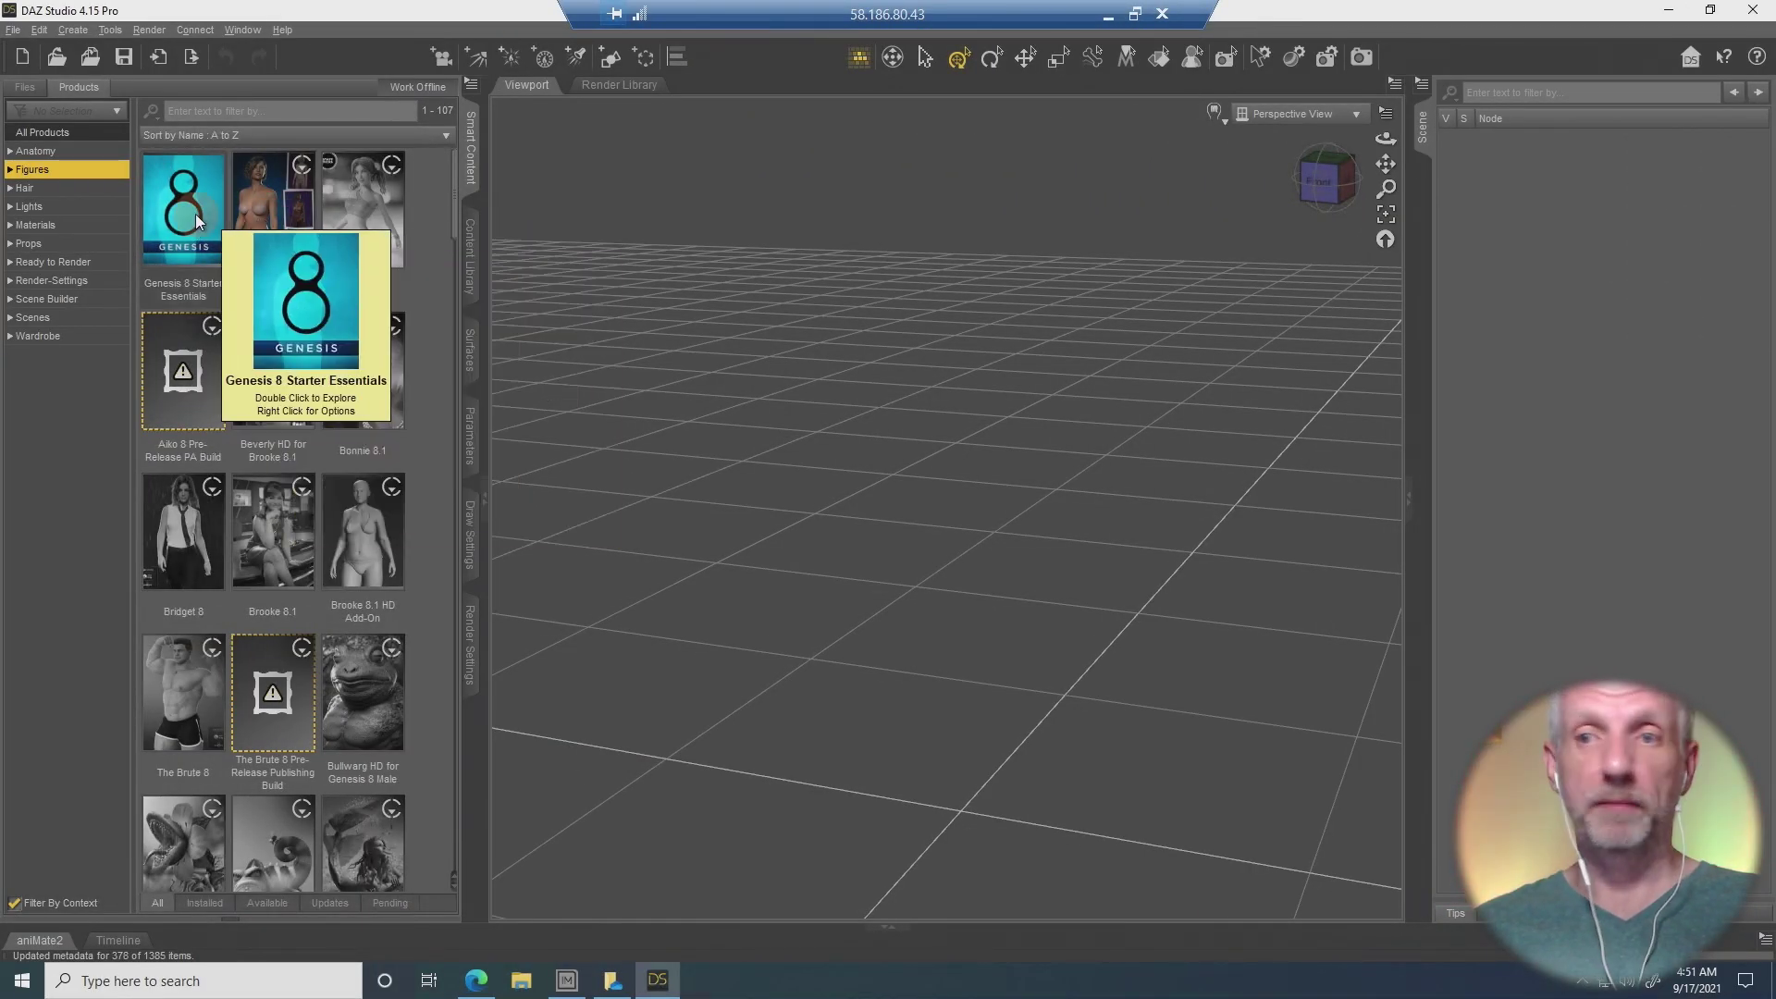
pyautogui.doubleClick(275, 213)
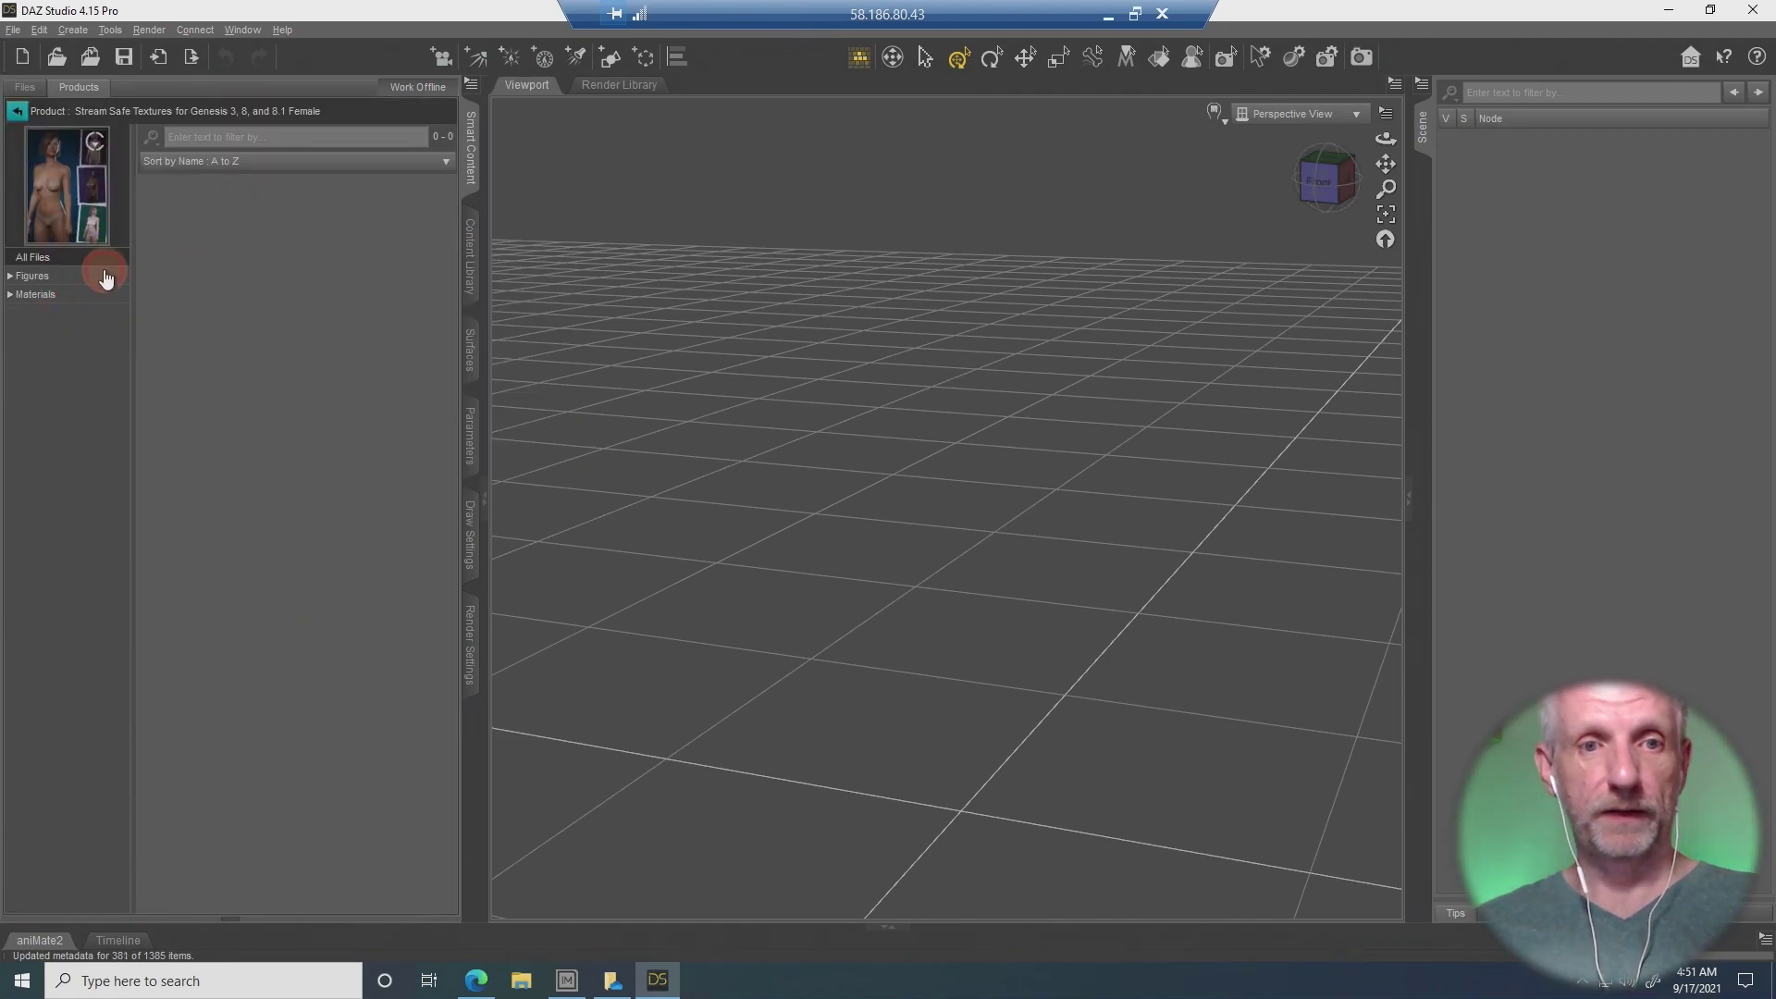
pyautogui.click(97, 276)
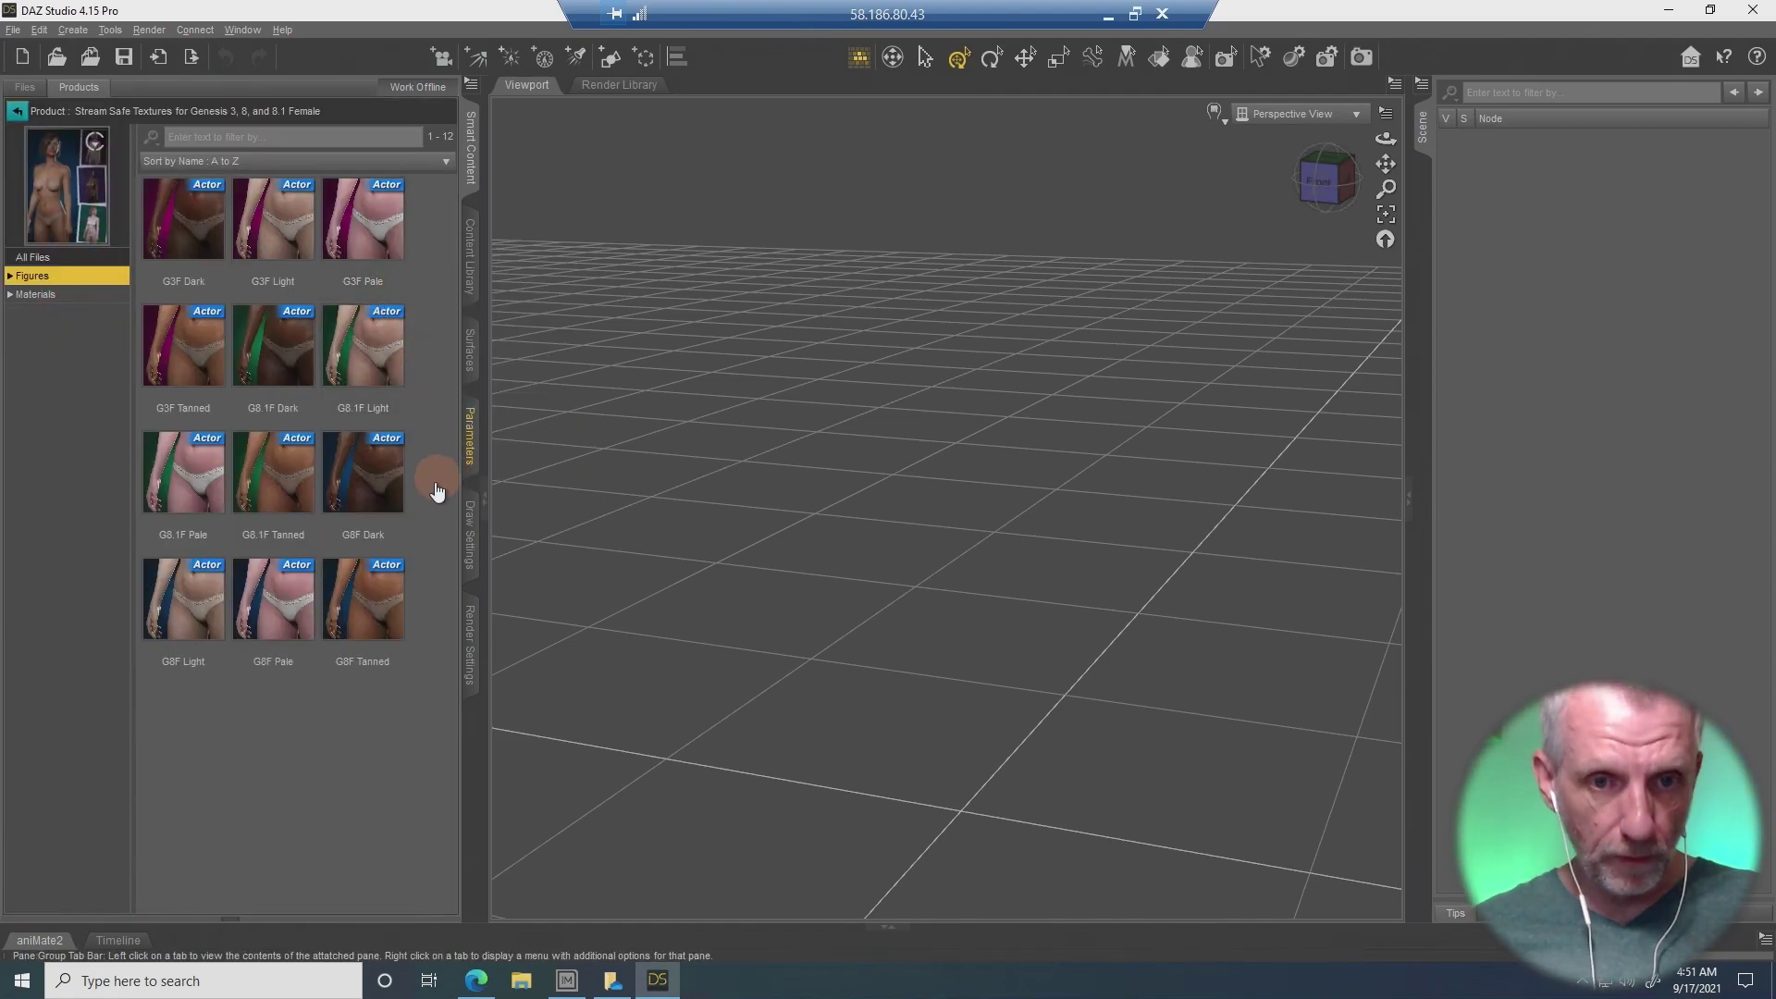
pyautogui.doubleClick(383, 614)
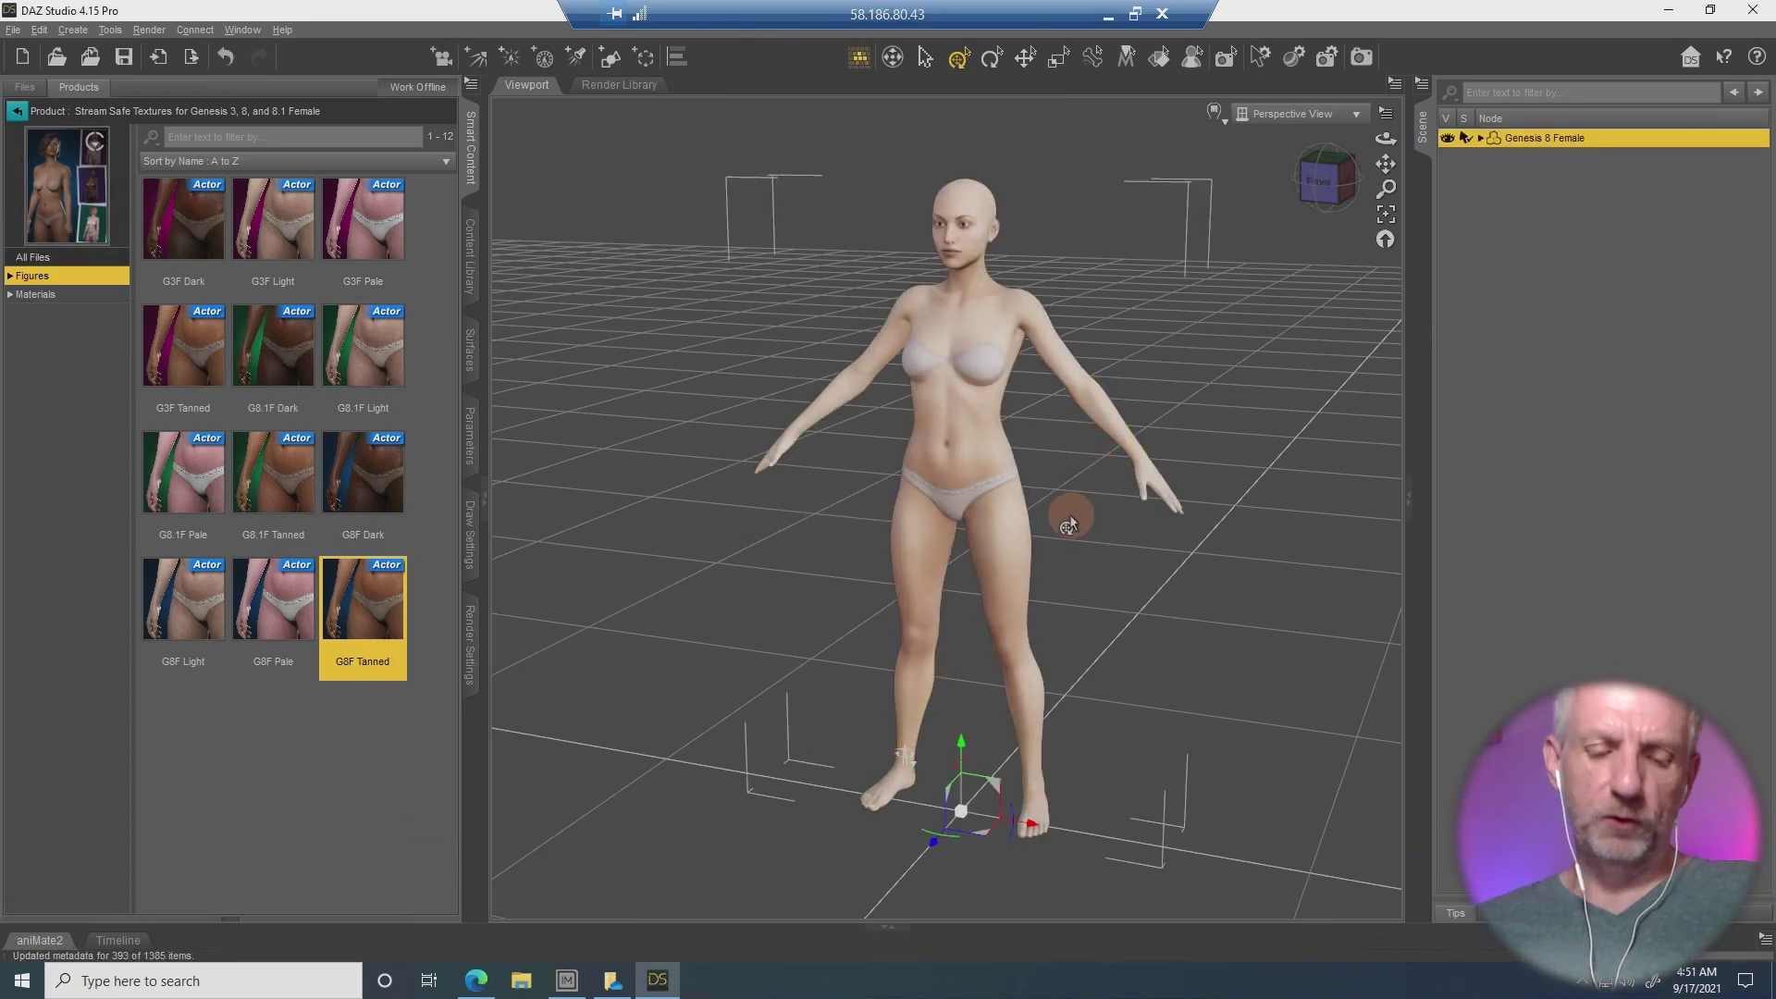
# Examine the loaded Genesis 8 Female figure from the side, from above and from the front.
pyautogui.moveTo(1068, 525)
pyautogui.mouseDown()
pyautogui.moveTo(1015, 518)
pyautogui.moveTo(1090, 499)
pyautogui.moveTo(1048, 543)
pyautogui.mouseUp()
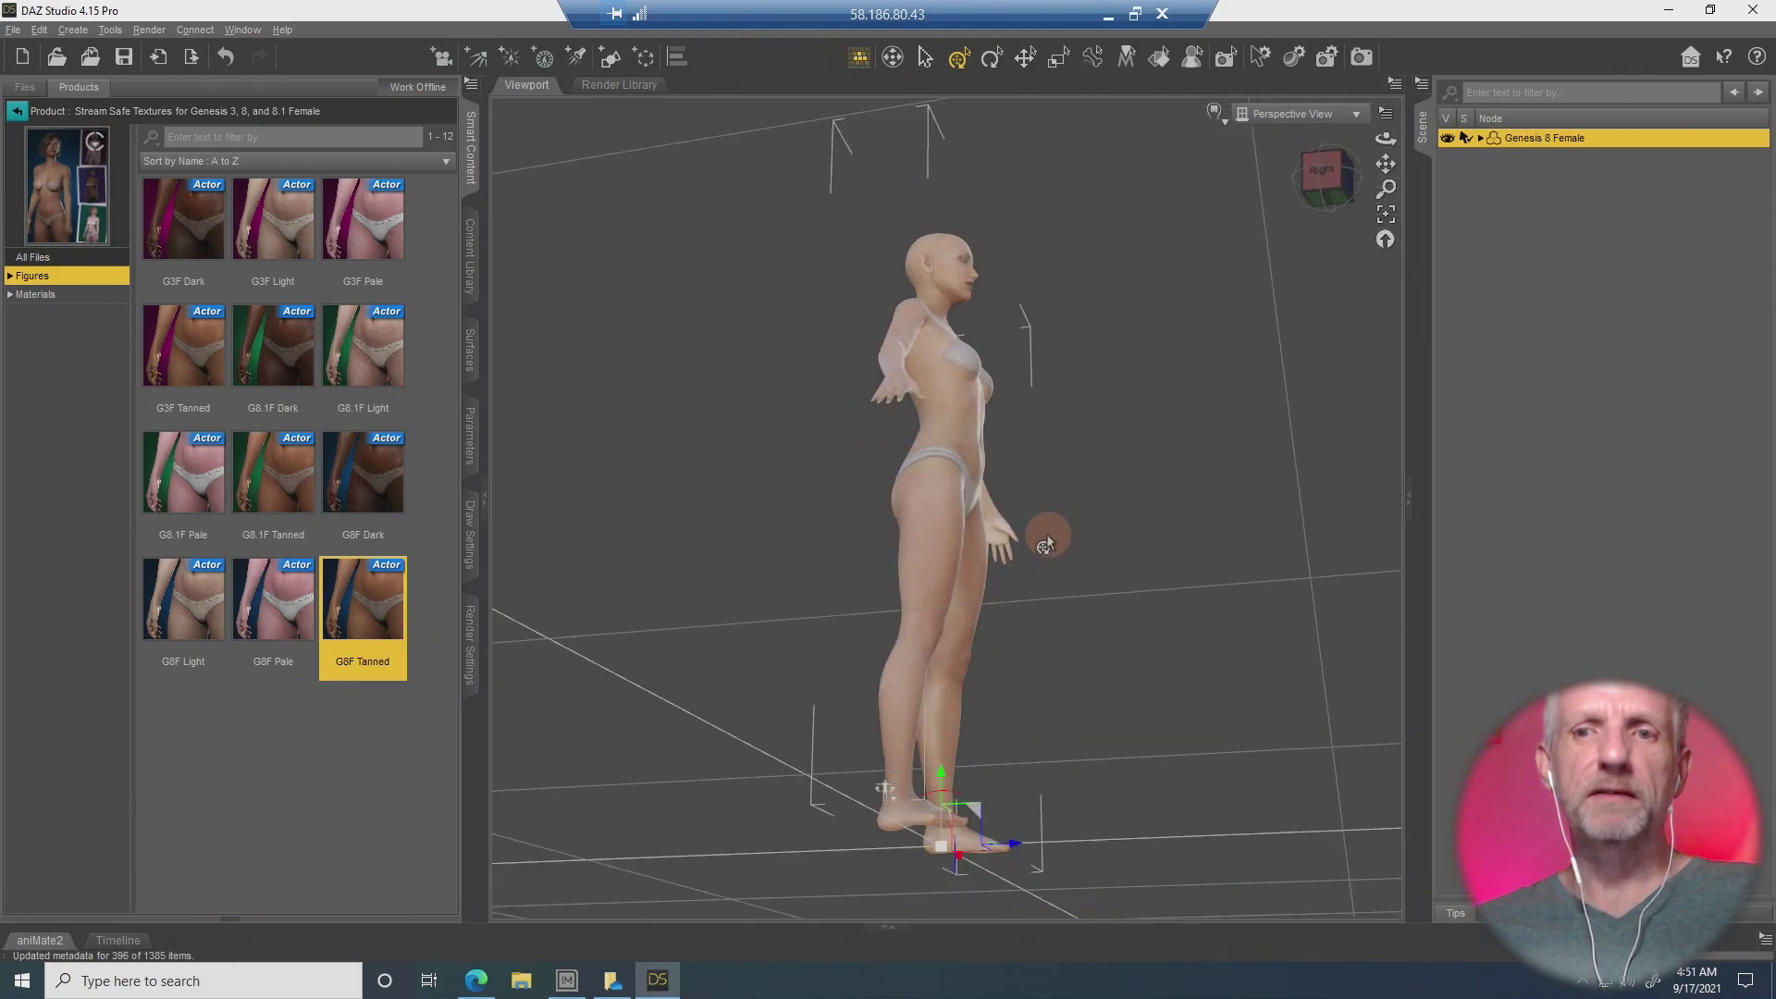
pyautogui.click(1047, 542)
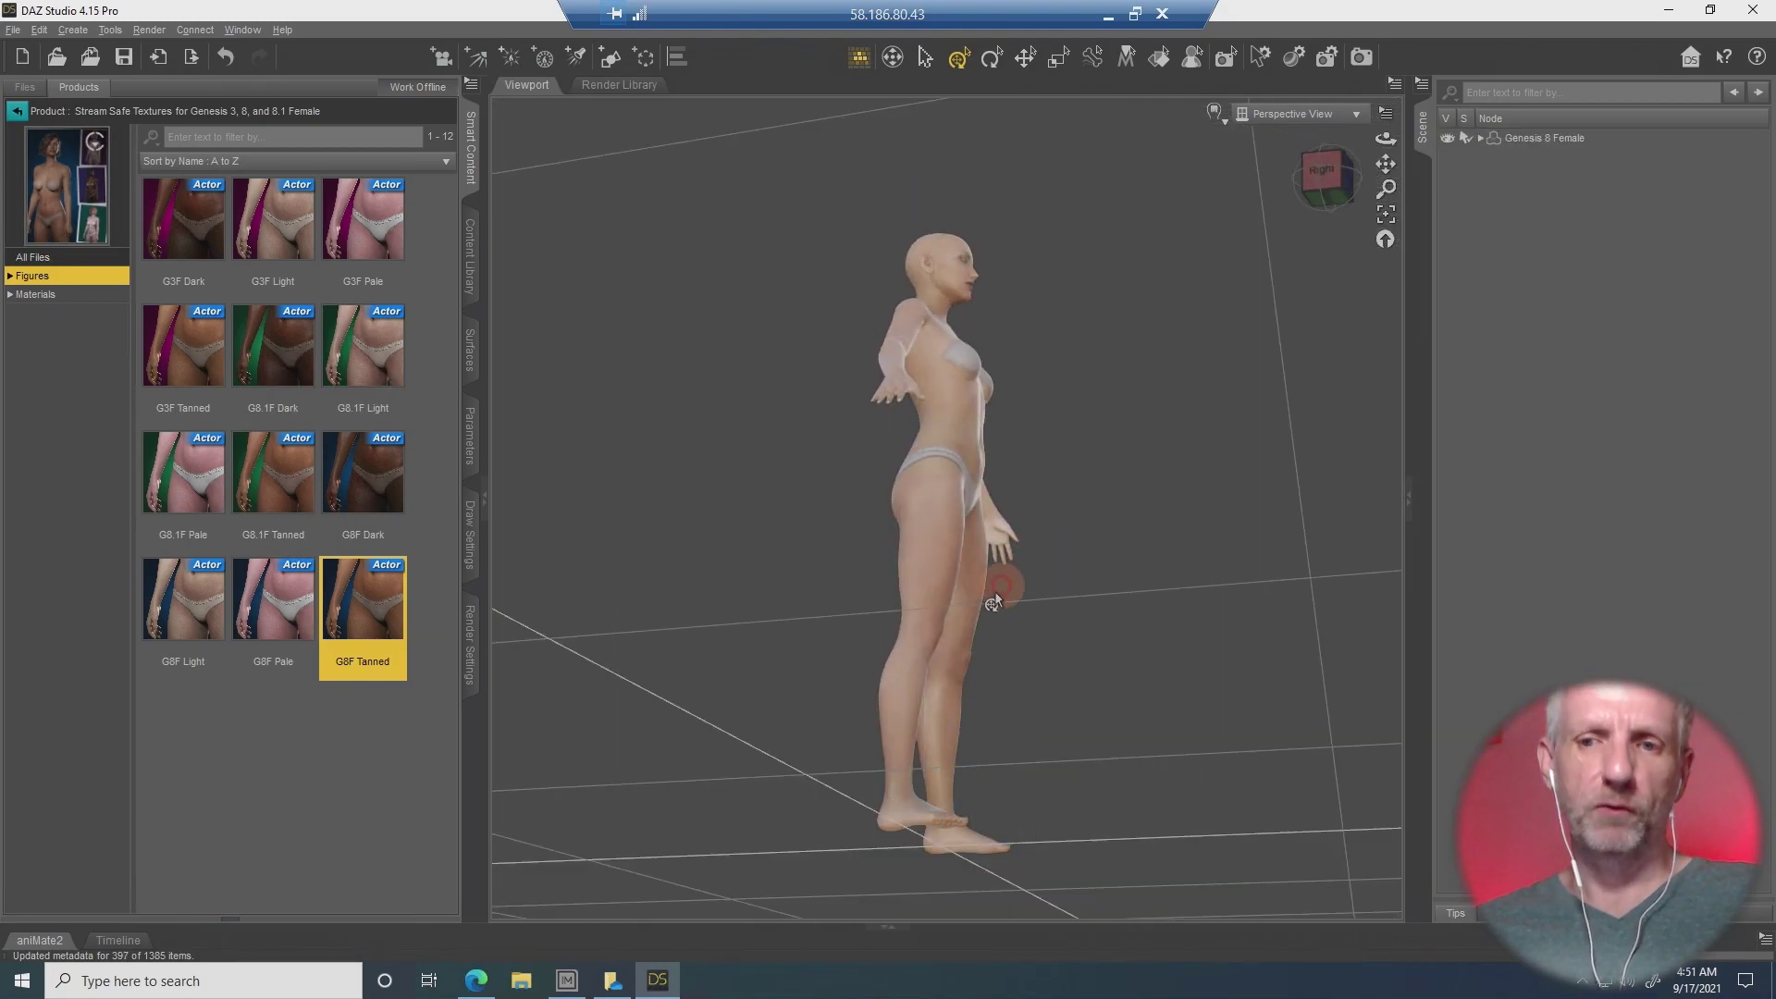
pyautogui.click(1310, 181)
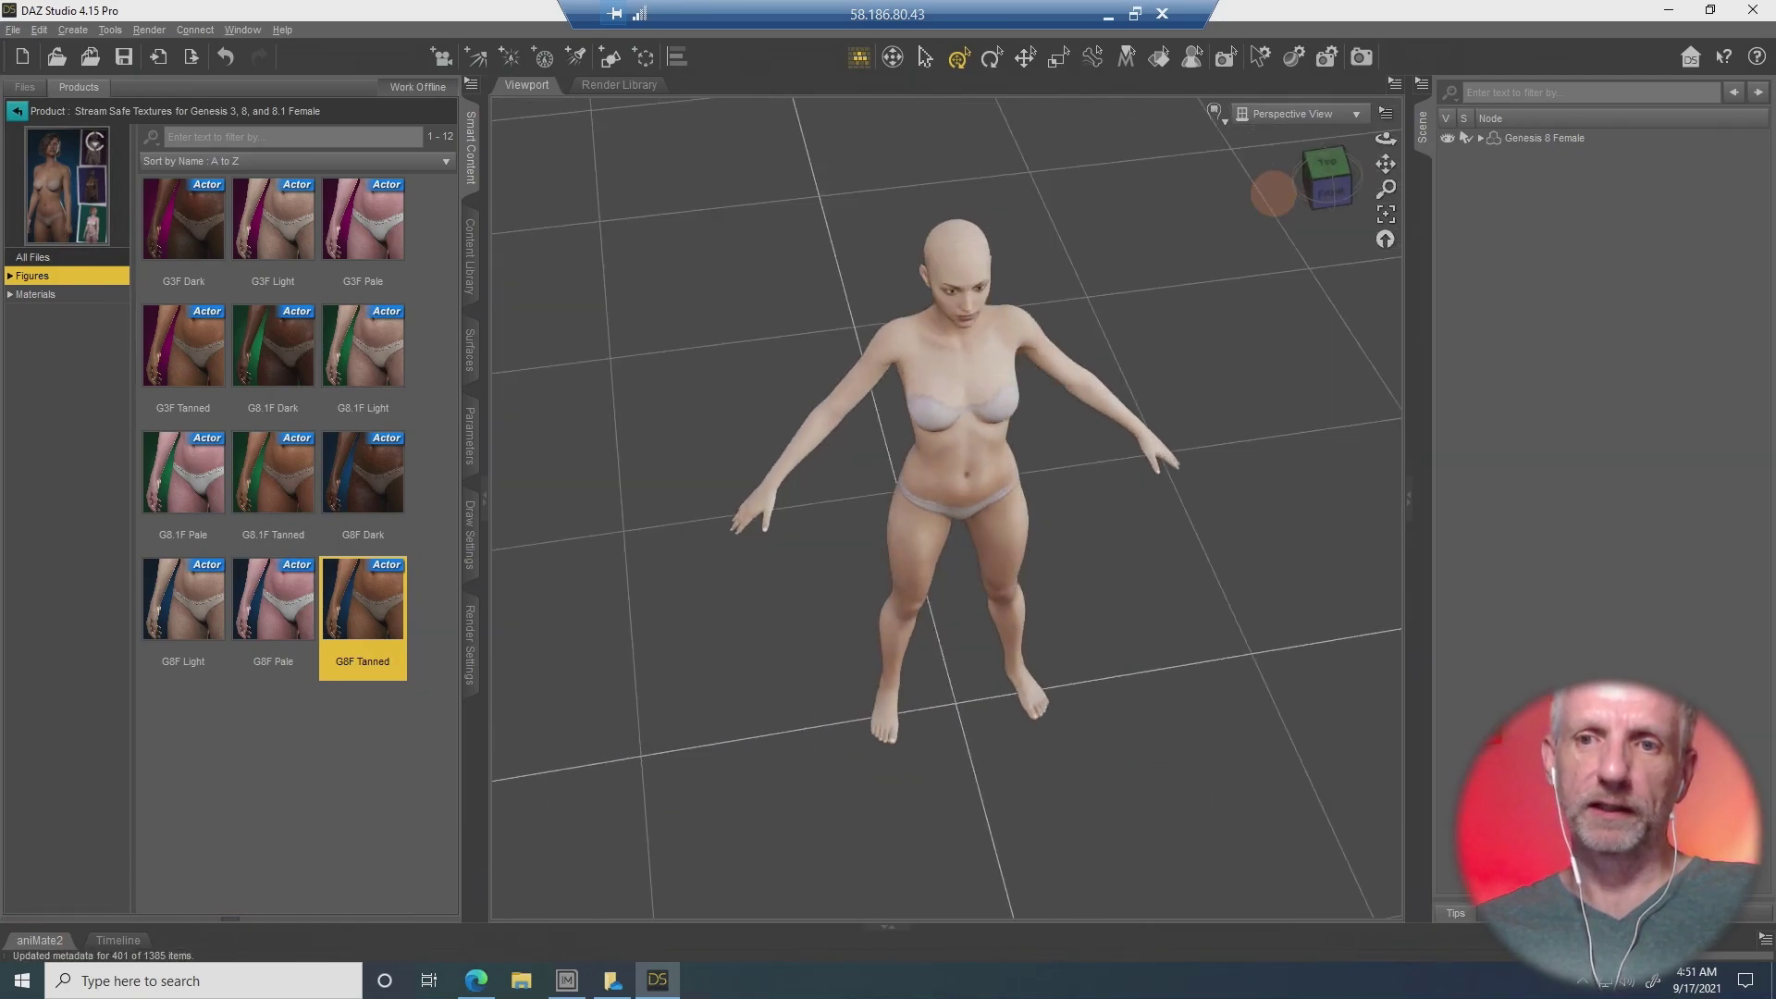
pyautogui.click(1325, 207)
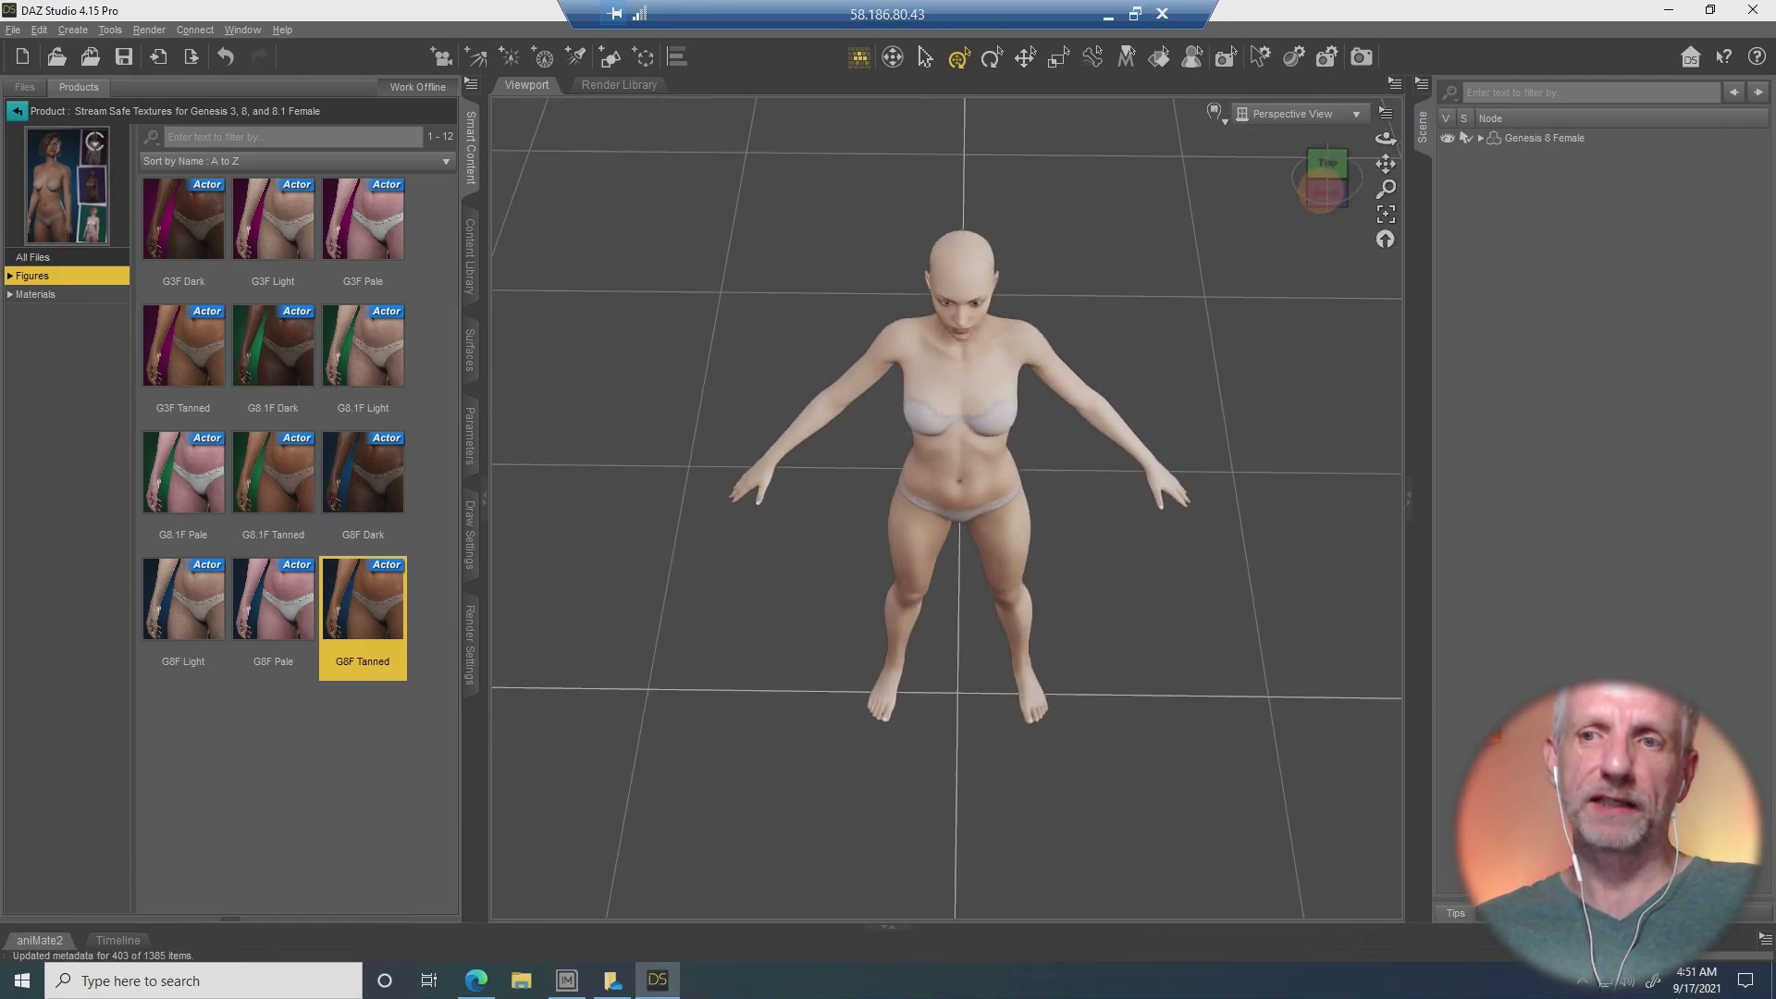
pyautogui.click(1321, 202)
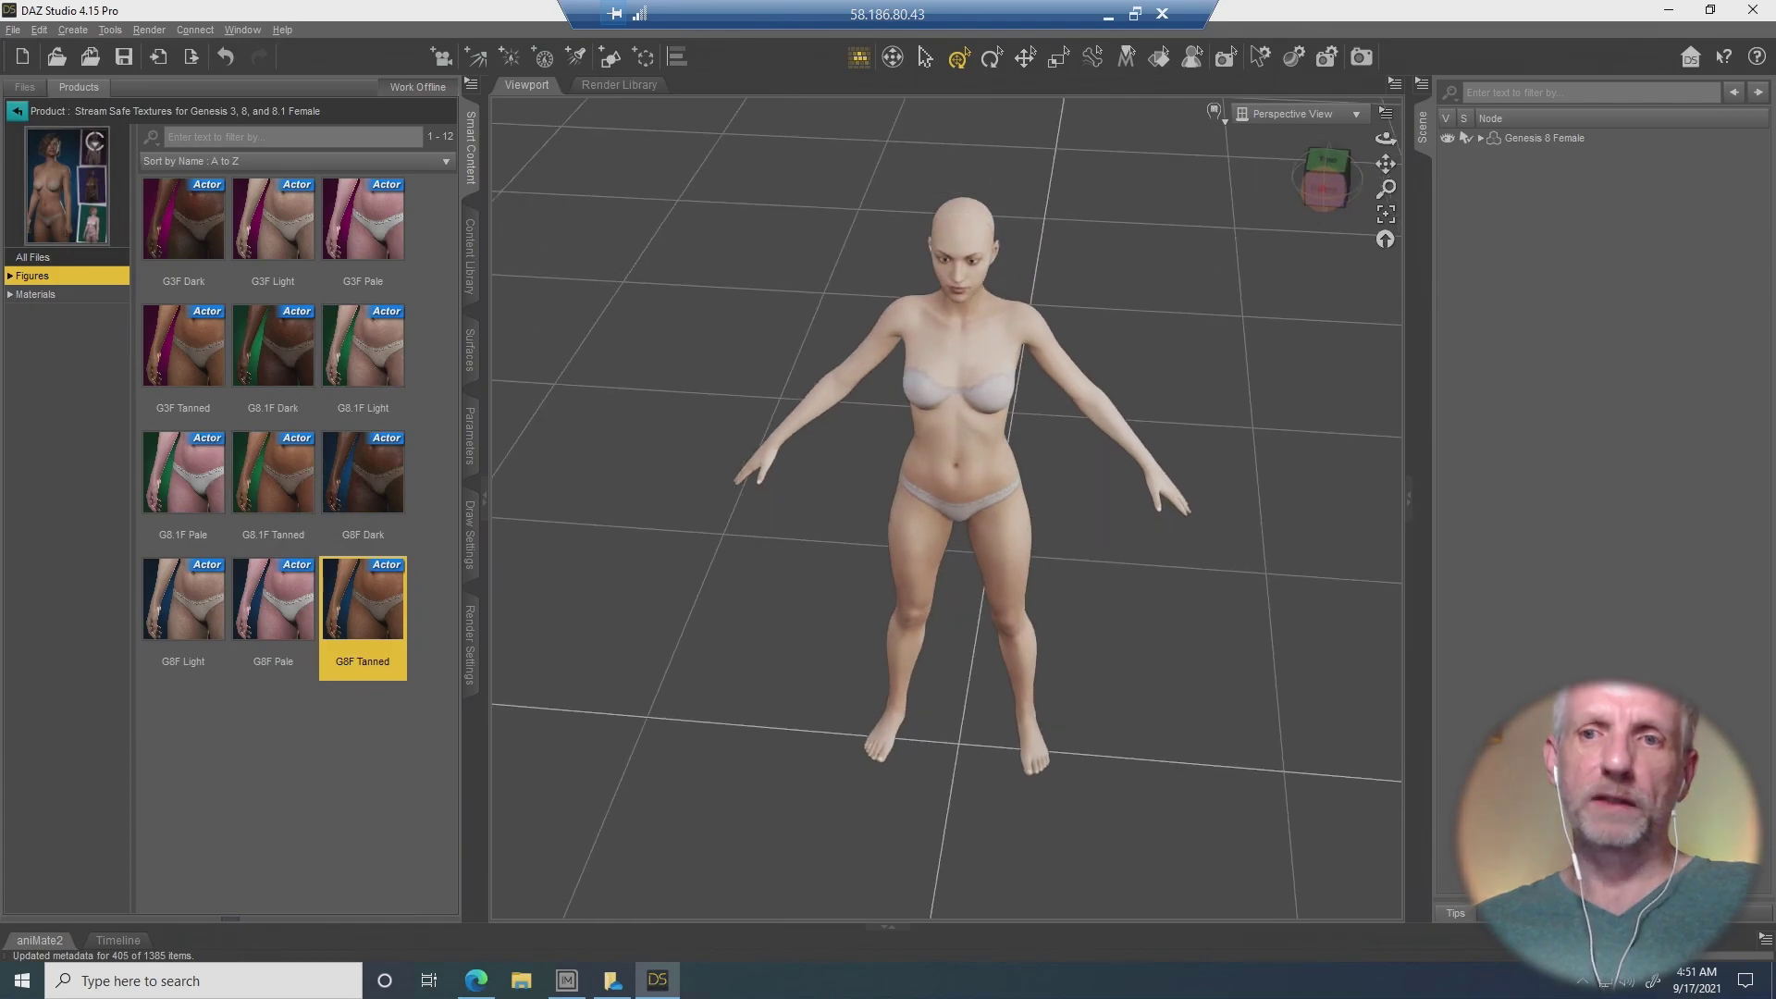
pyautogui.click(1319, 193)
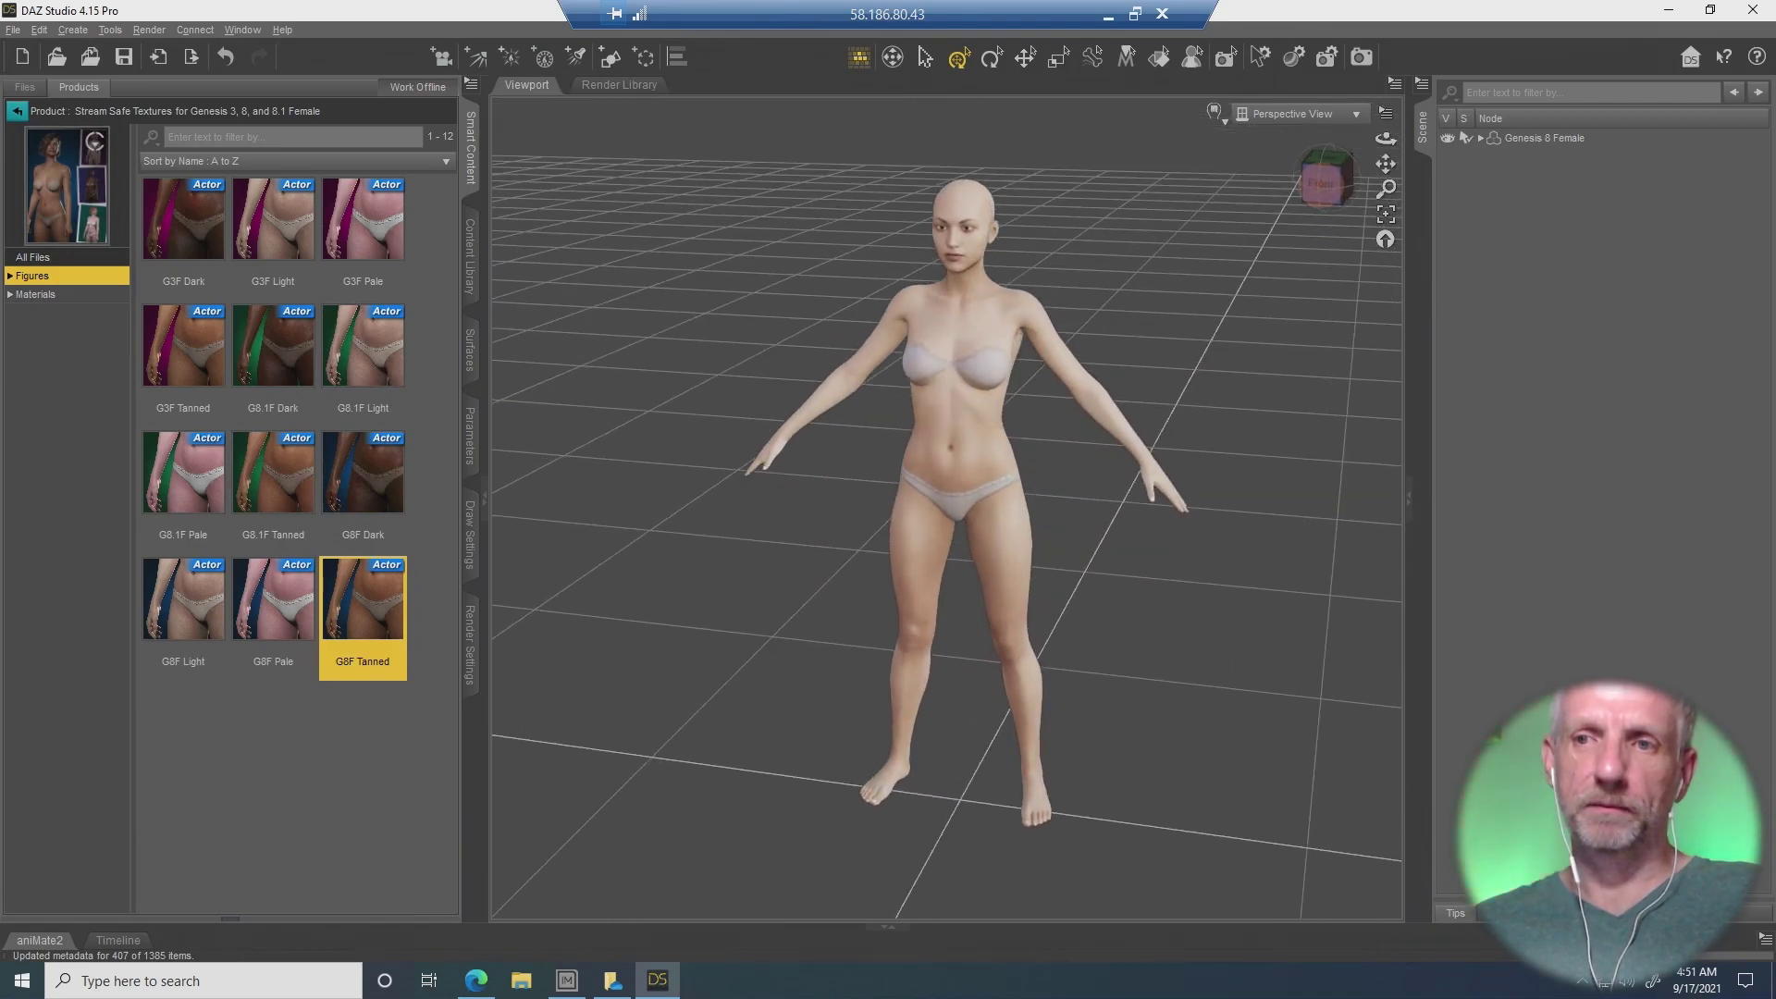
pyautogui.click(1328, 201)
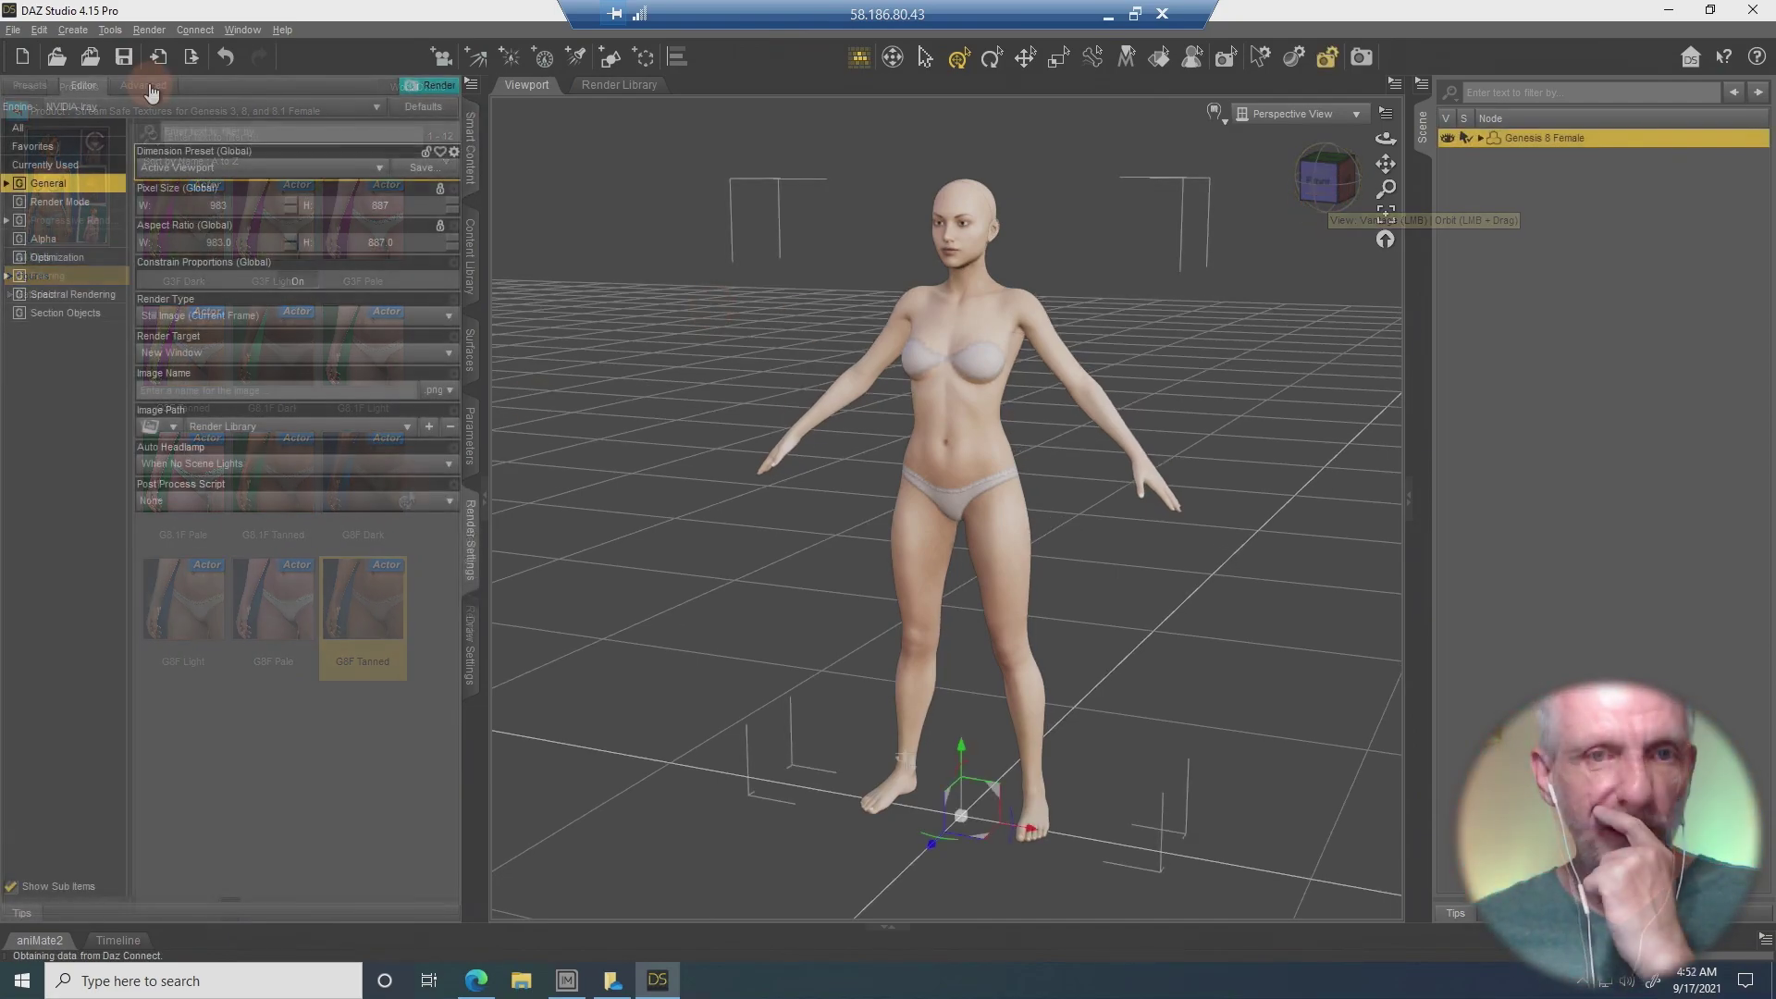
# Exclude the CPU from the Photoreal and Interactive mode devices in the advanced render settings.
pyautogui.click(260, 248)
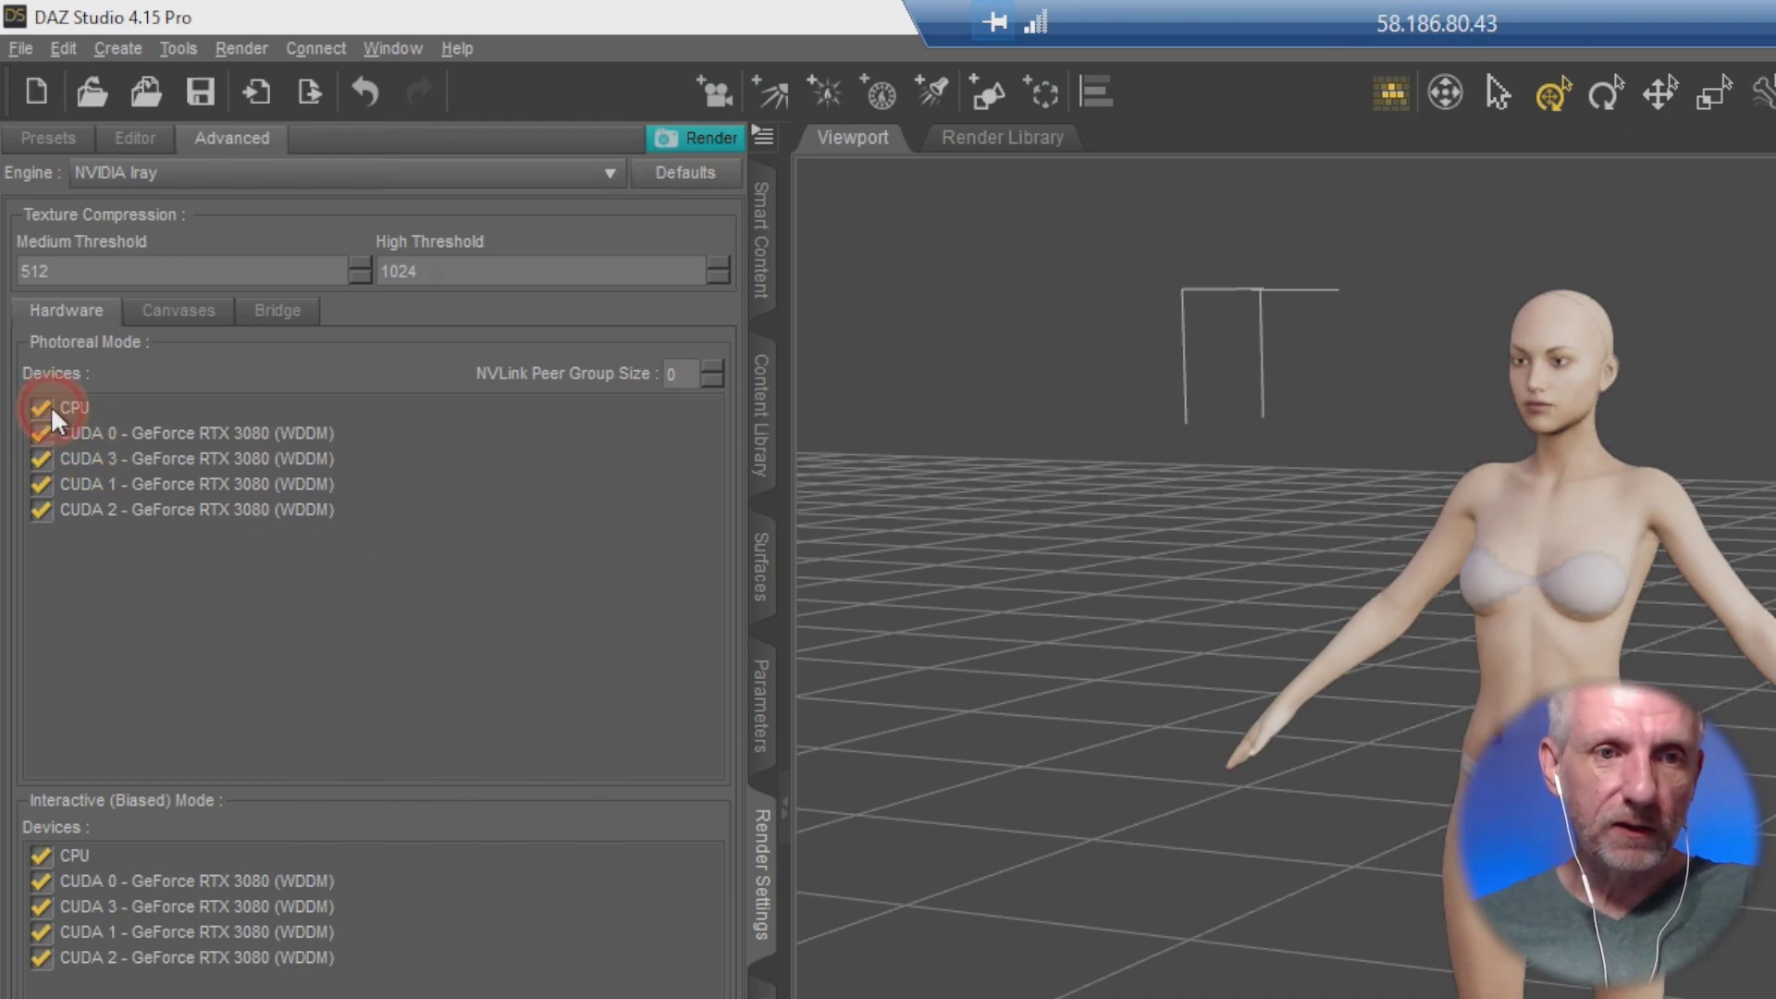
pyautogui.click(42, 857)
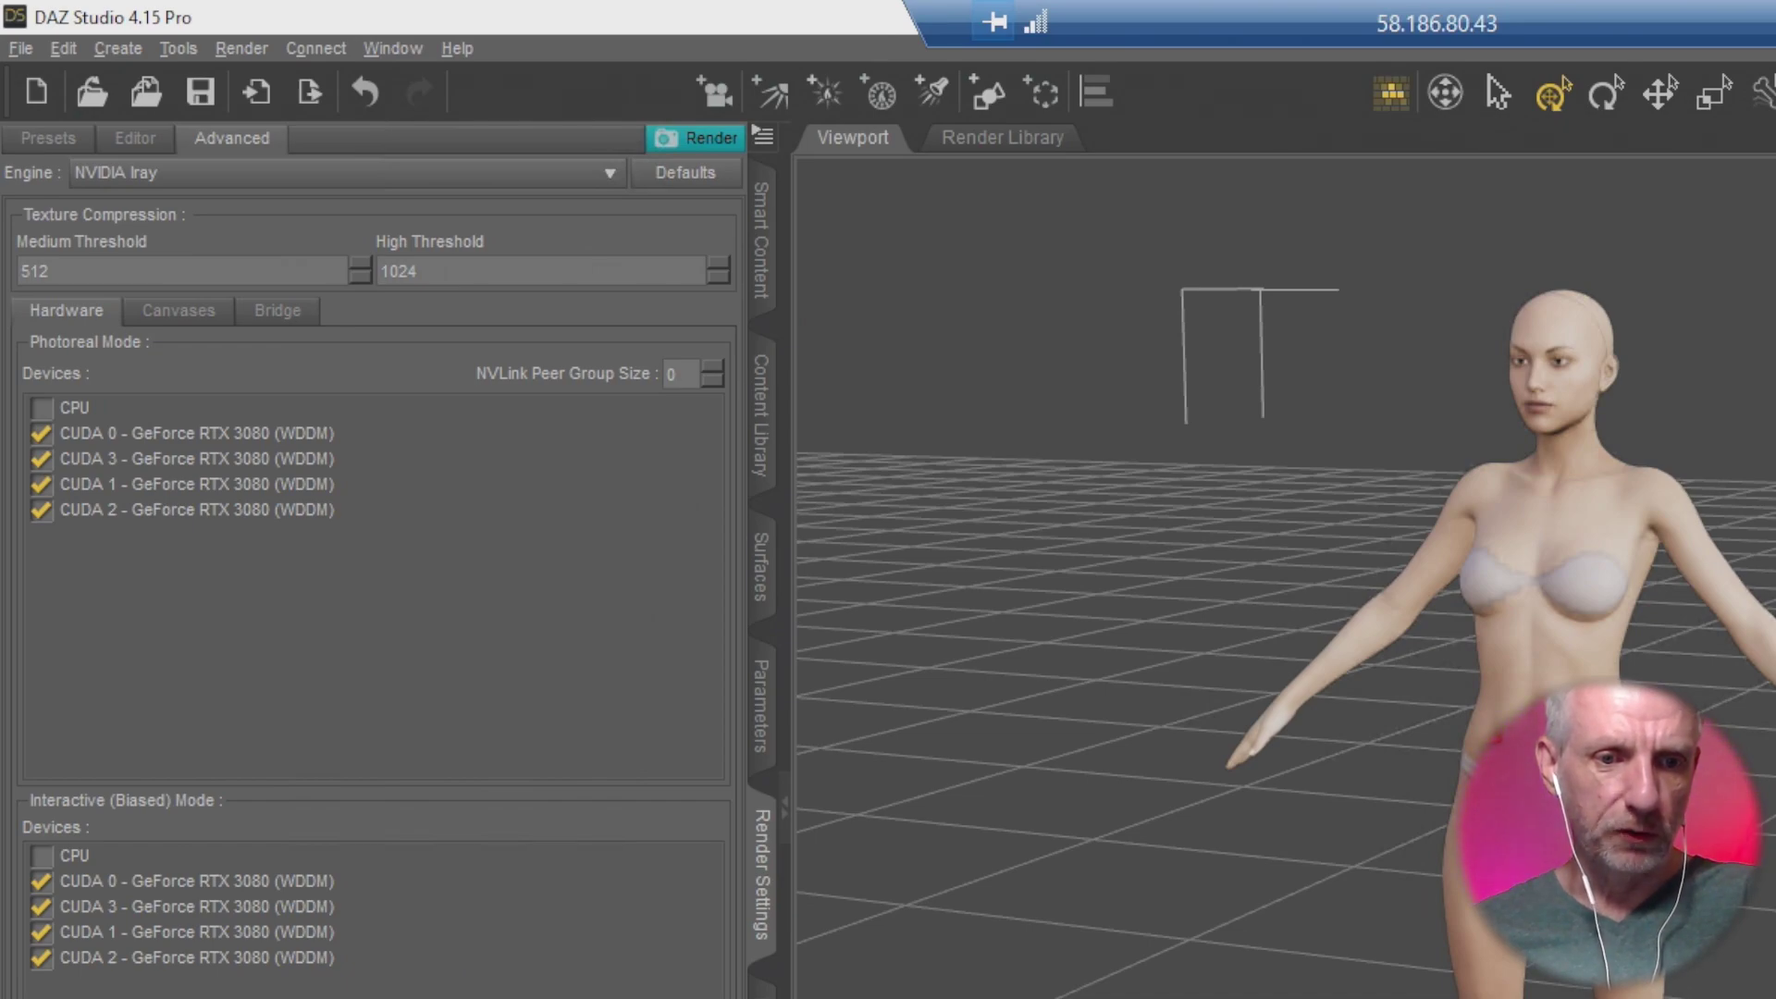
# Turn off Rendering Quality Enable and set Max Samples to 500 in the progressive rendering settings.
pyautogui.click(135, 137)
pyautogui.click(441, 282)
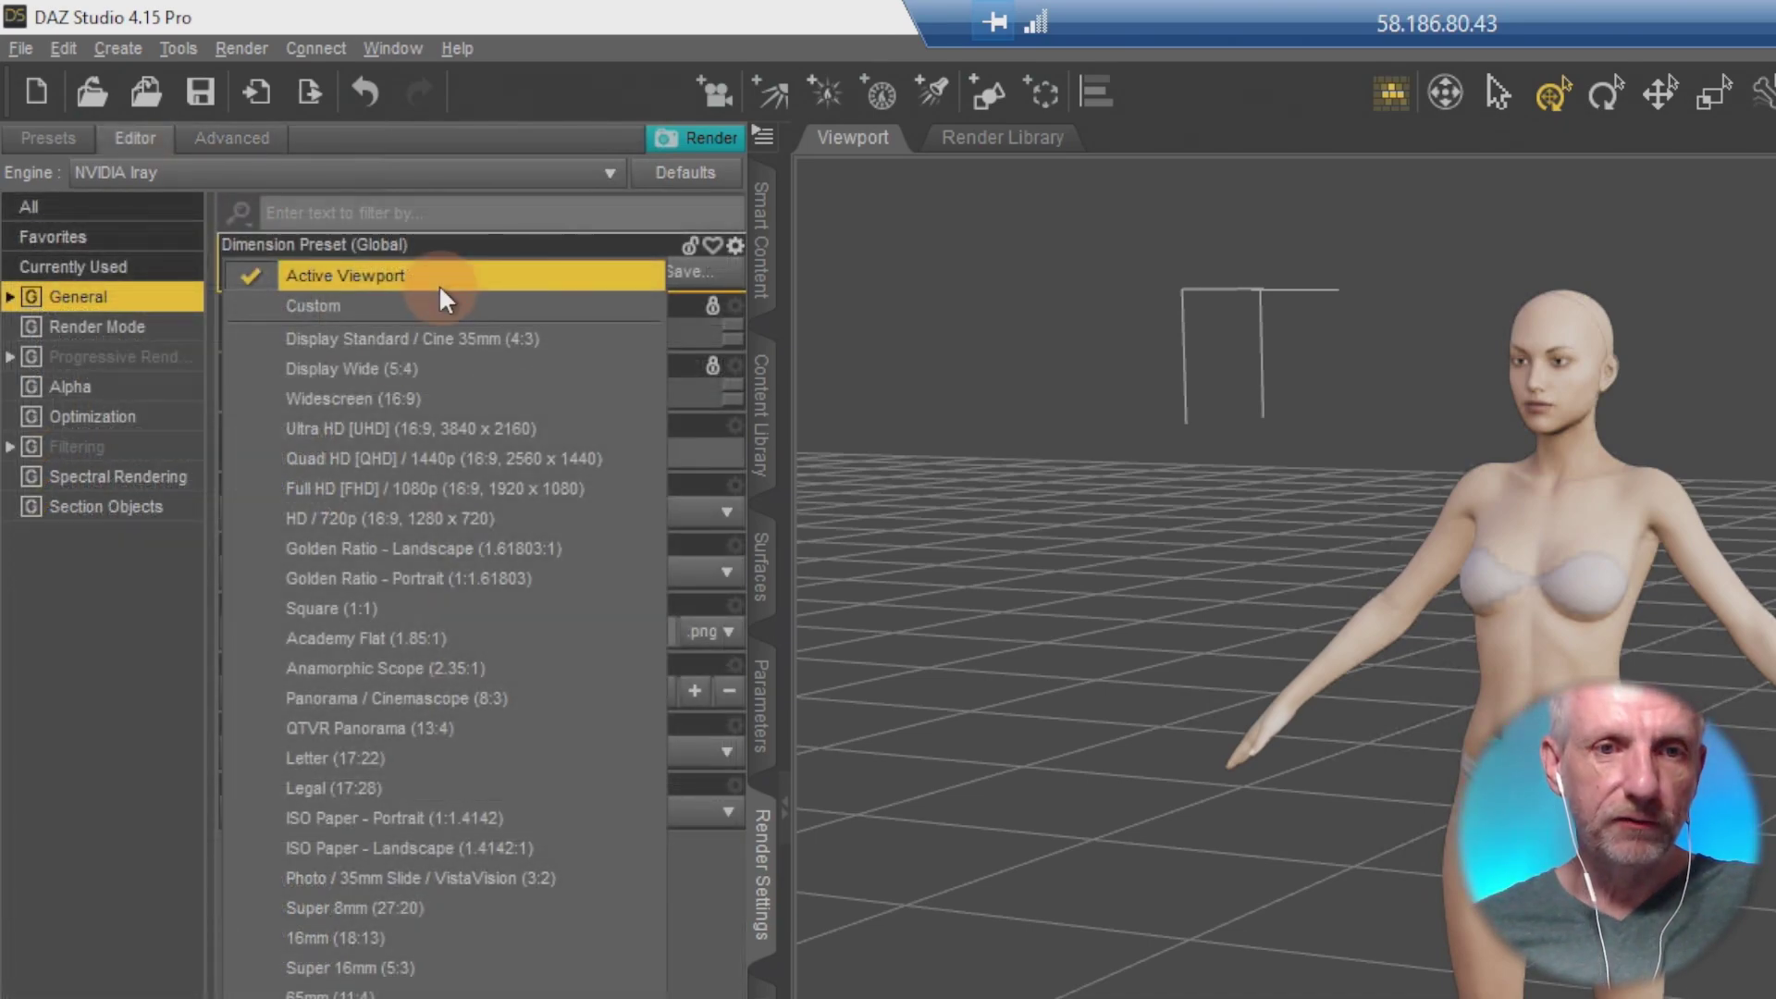
pyautogui.click(153, 359)
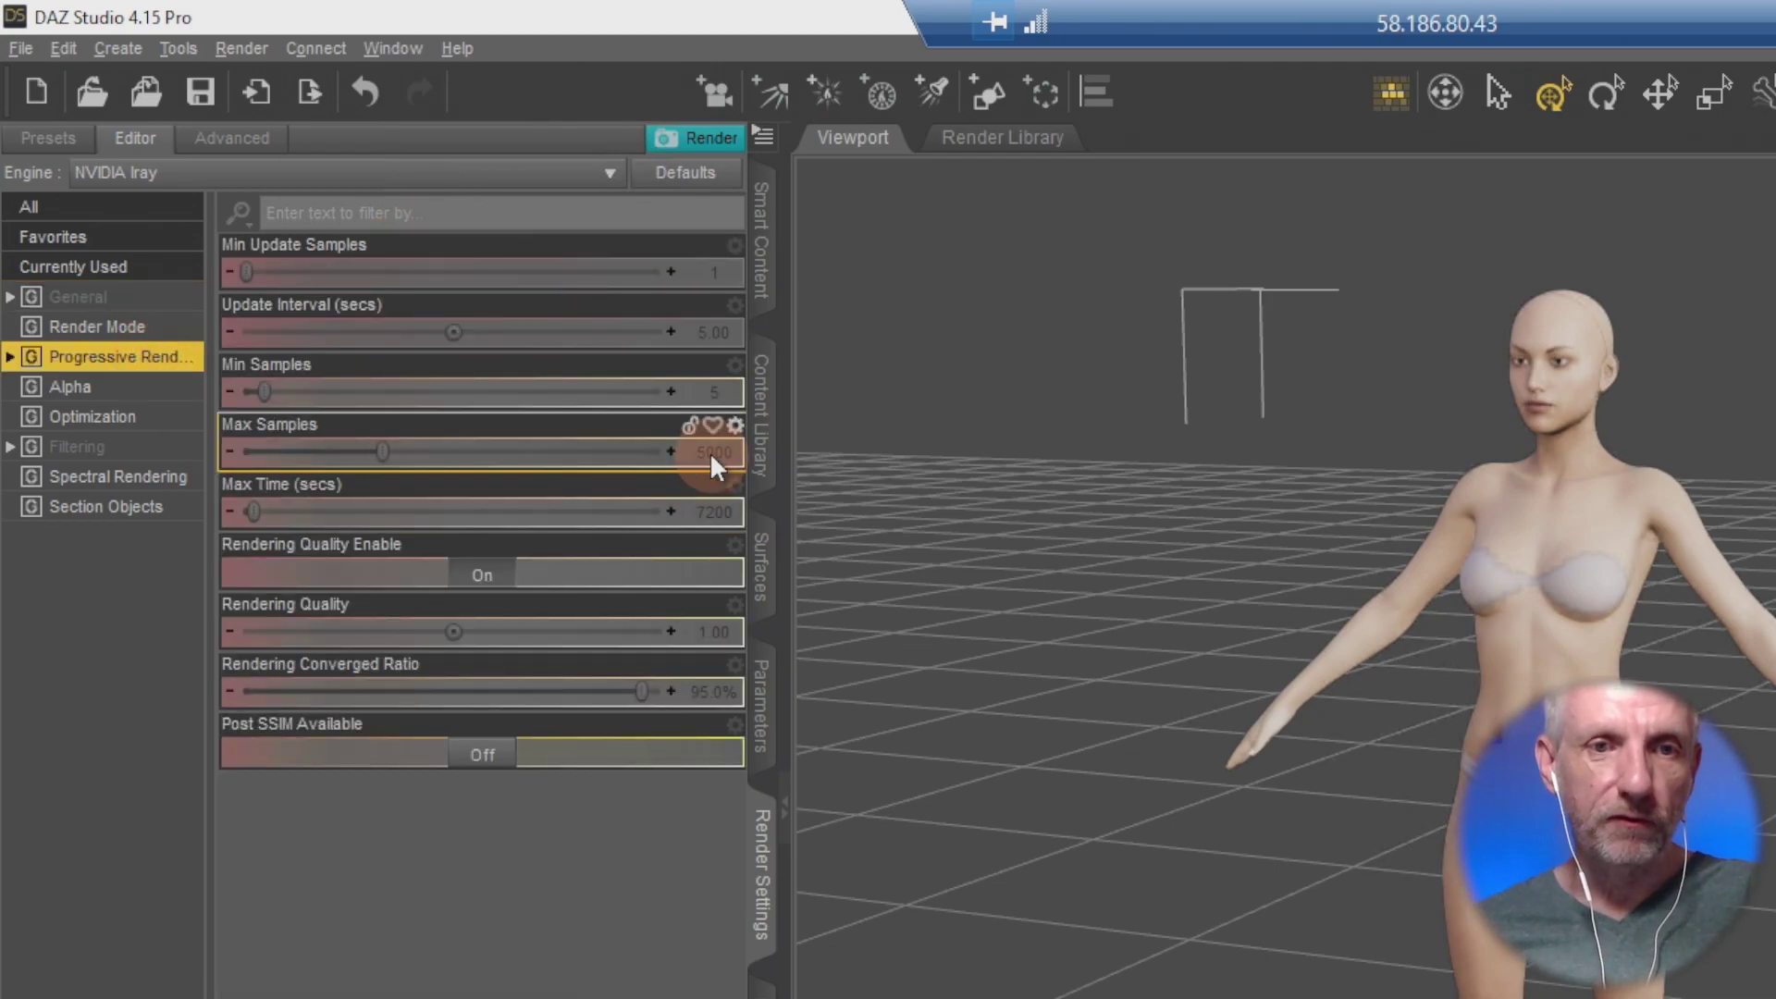
pyautogui.click(482, 575)
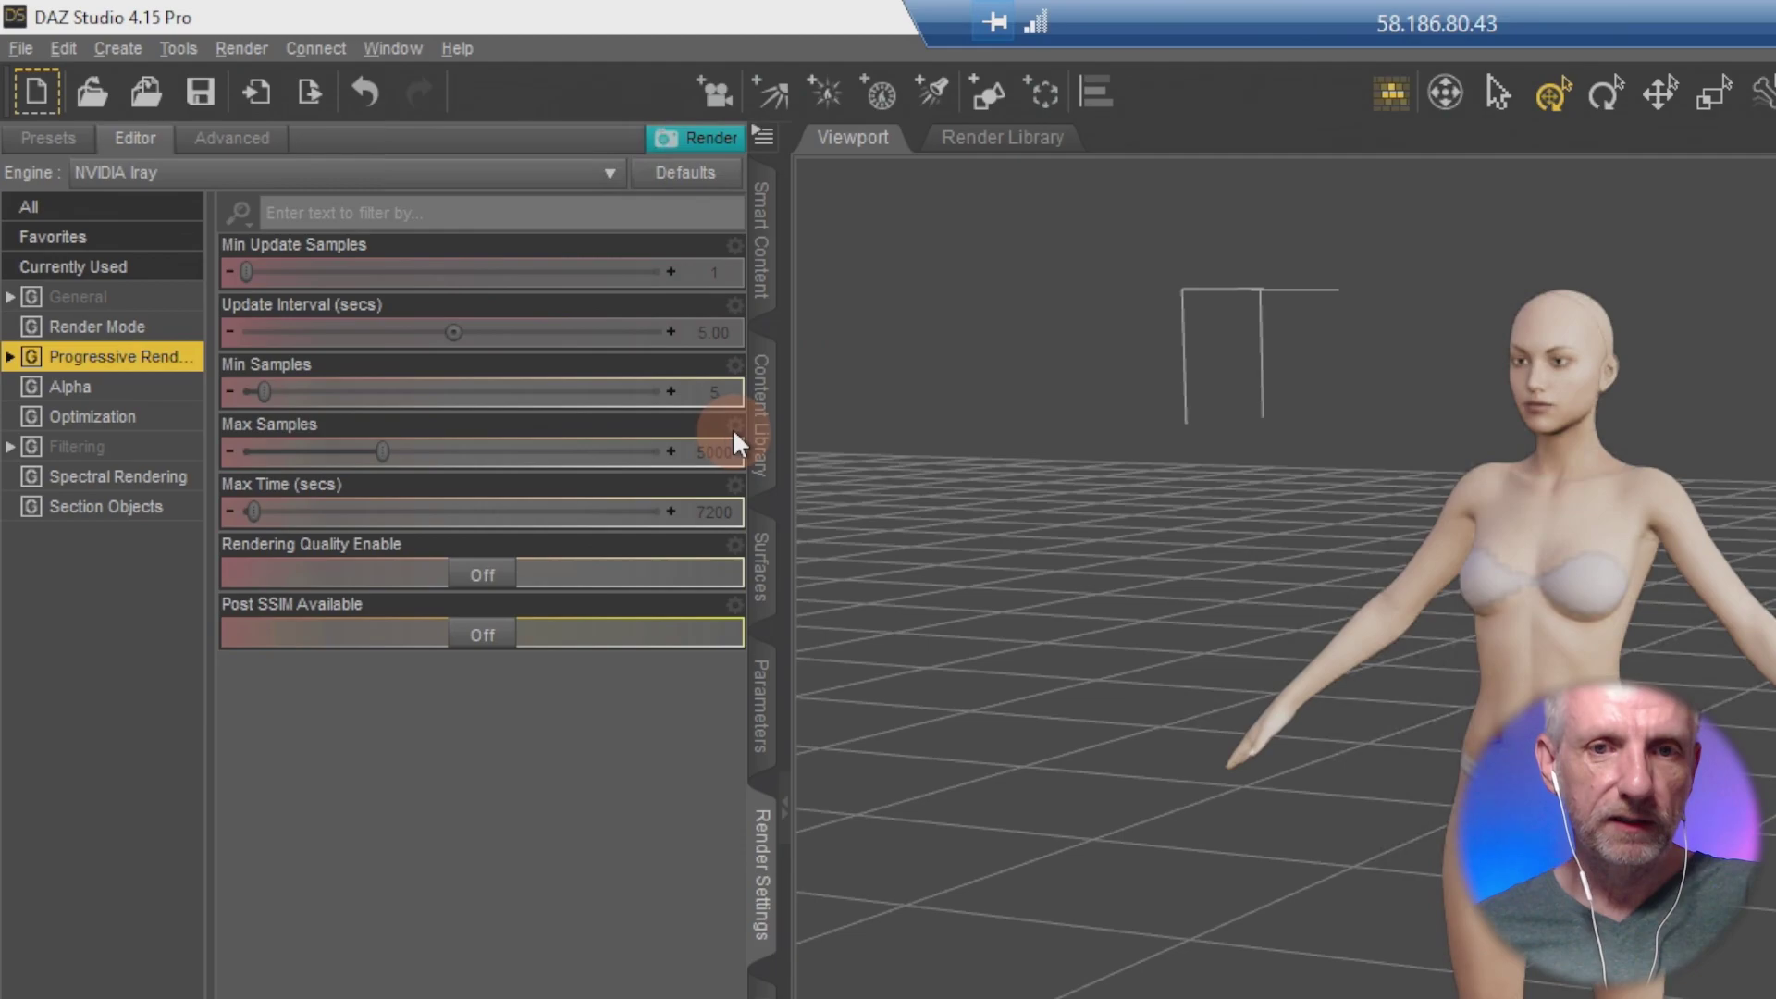
pyautogui.click(718, 453)
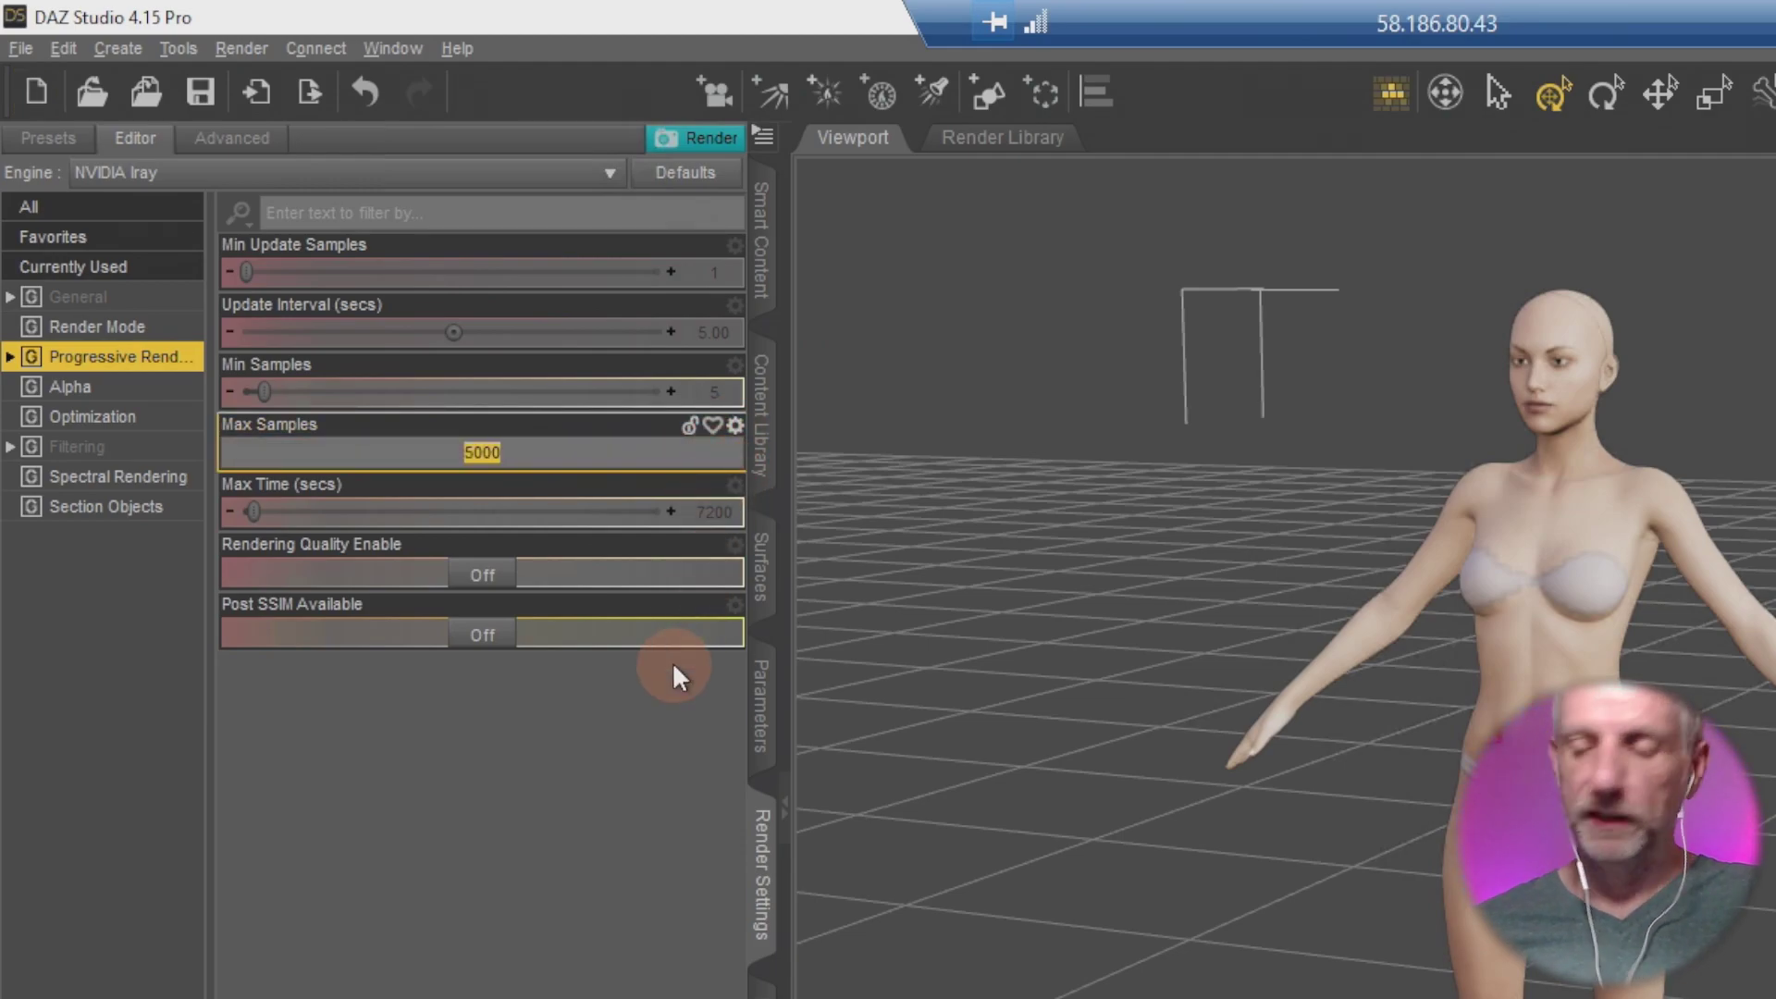
pyautogui.write('500')
pyautogui.press('Return')
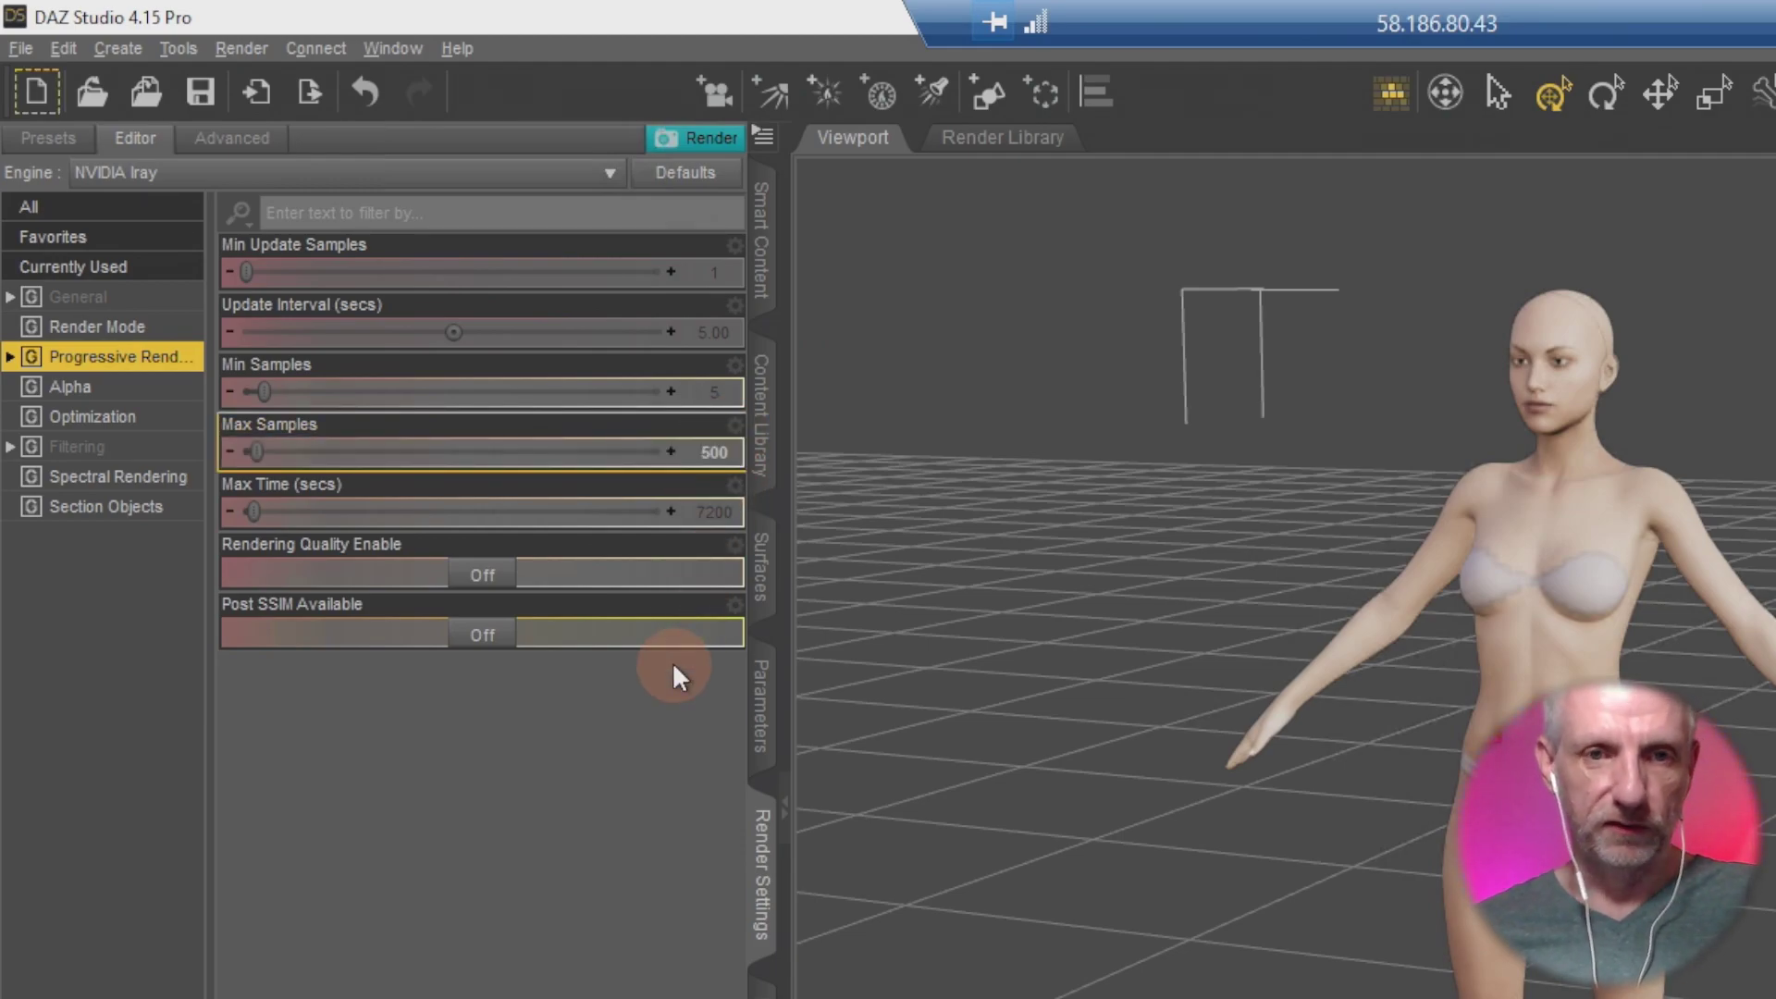
# Turn on Post Denoiser Available and Post Denoiser Enable in the filtering render settings.
pyautogui.click(92, 447)
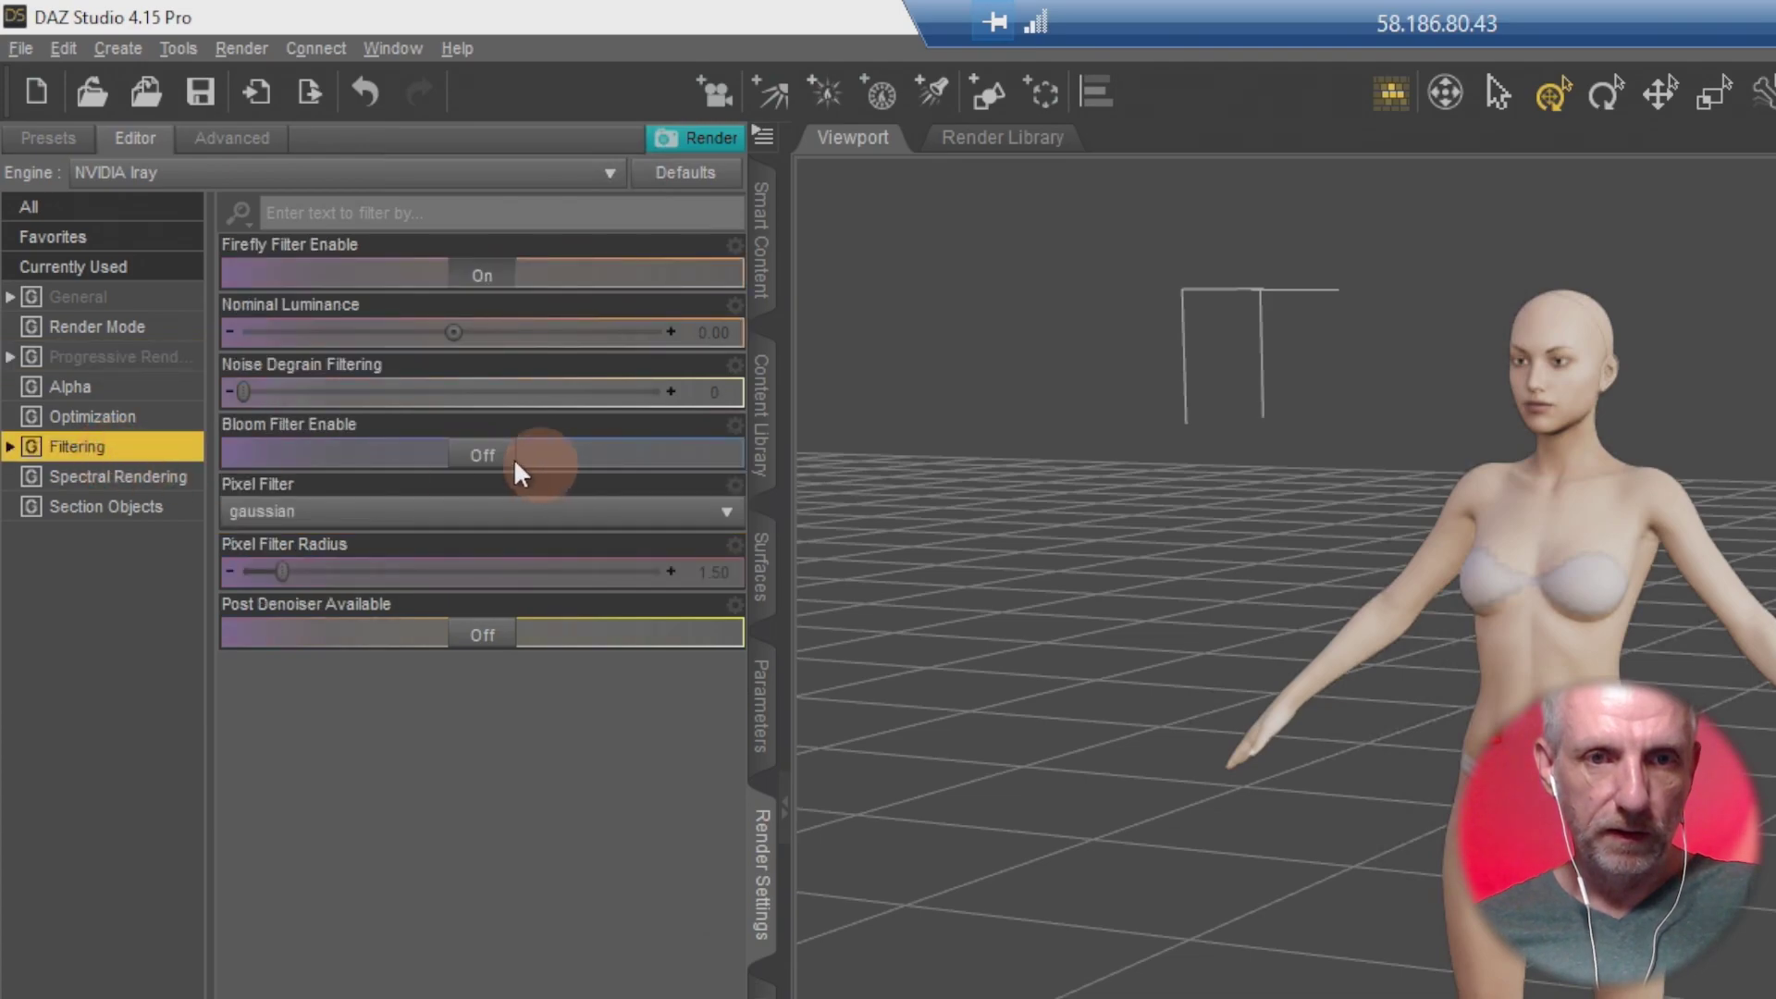
pyautogui.click(487, 636)
pyautogui.click(483, 695)
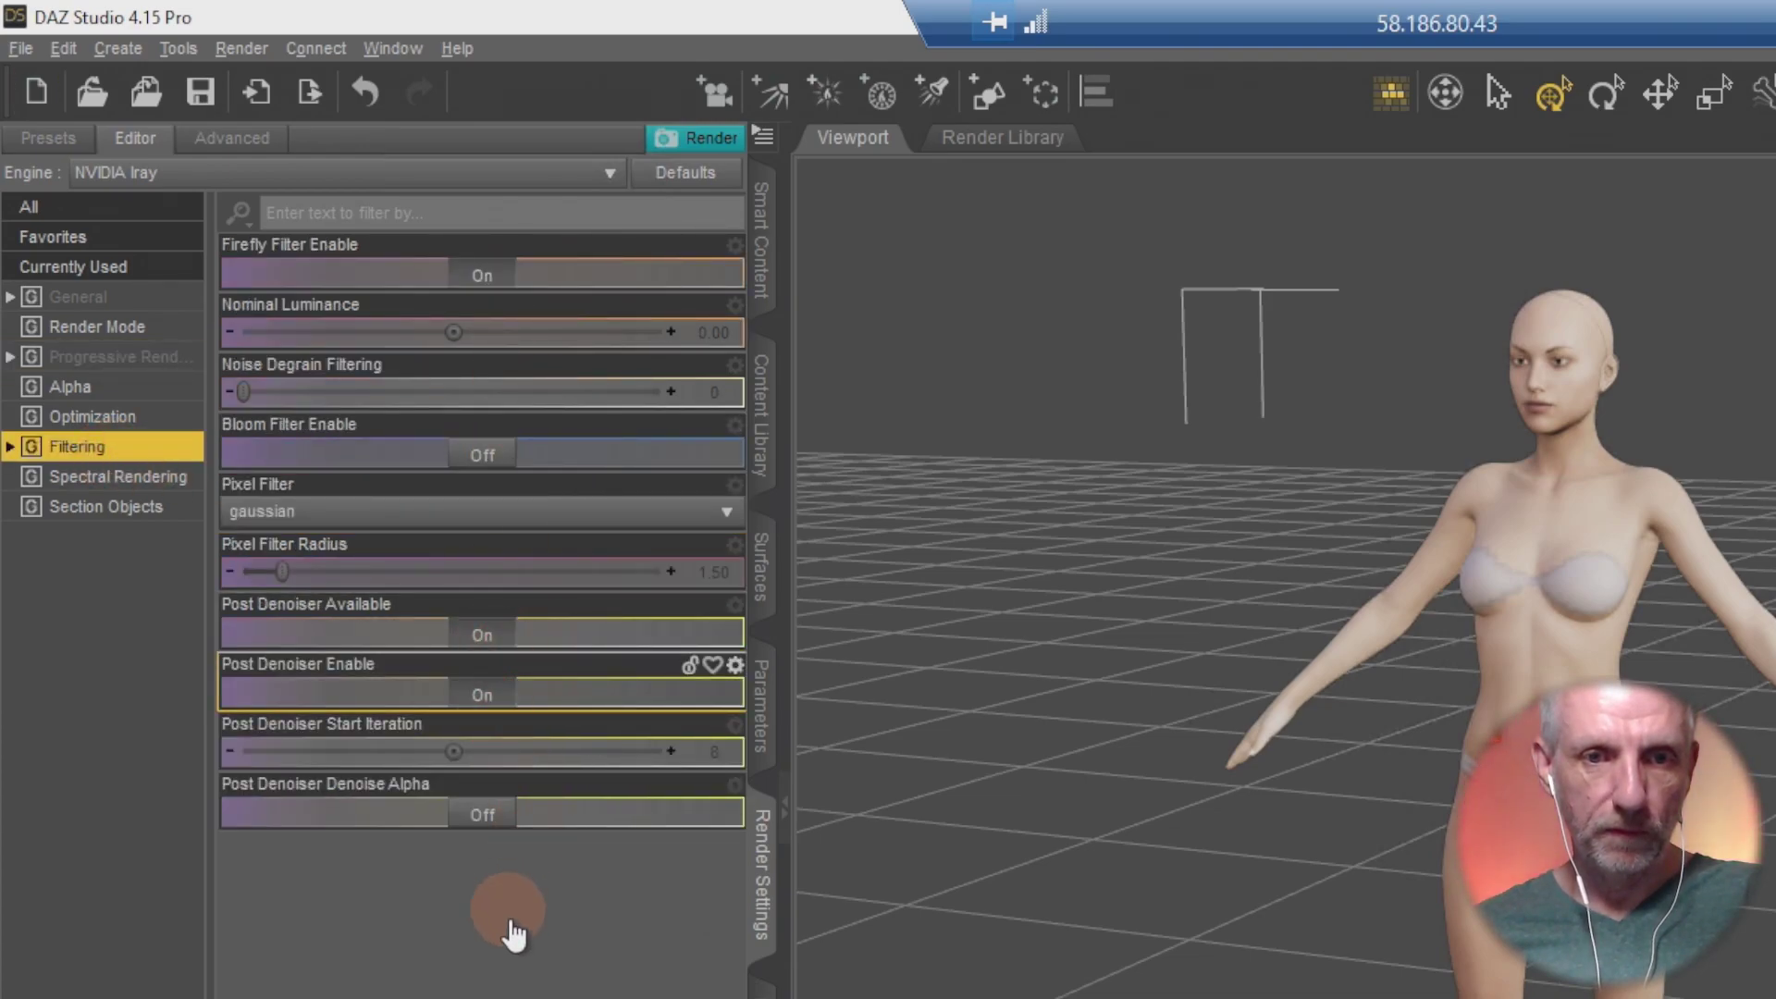
# Render the figure and move the render window clear of the render settings.
pyautogui.click(704, 137)
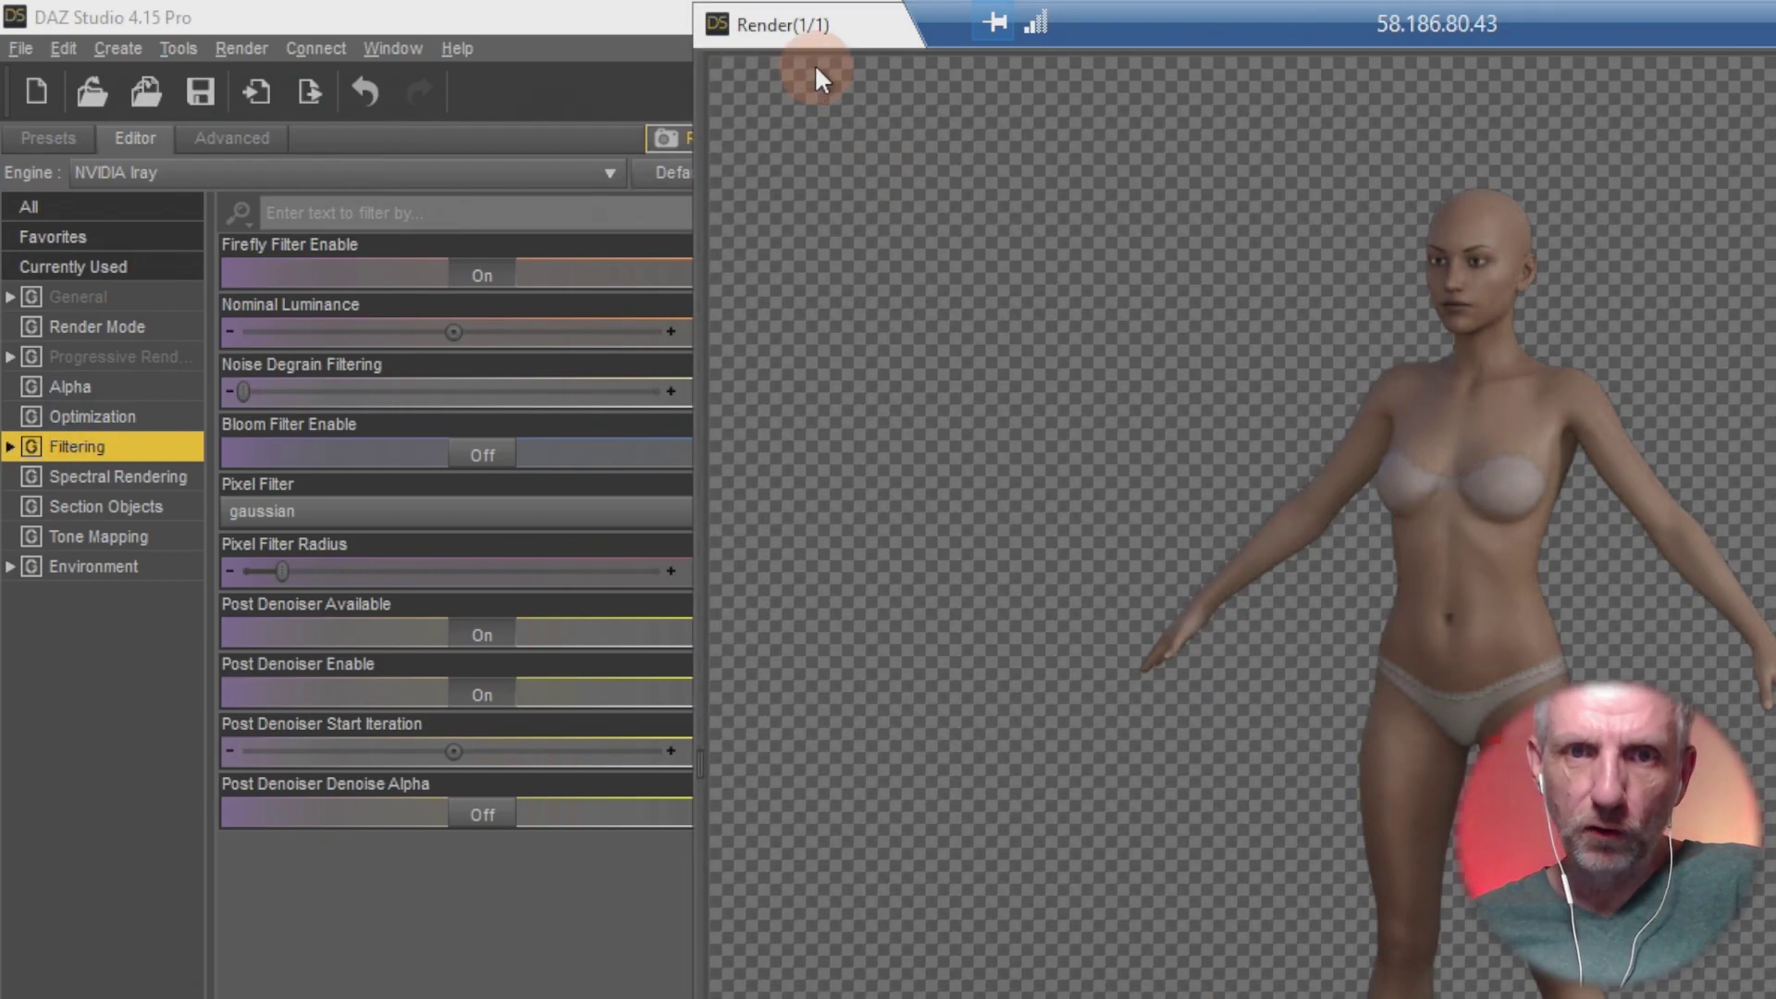
pyautogui.click(1101, 109)
pyautogui.moveTo(1102, 104); pyautogui.dragTo(1203, 79)
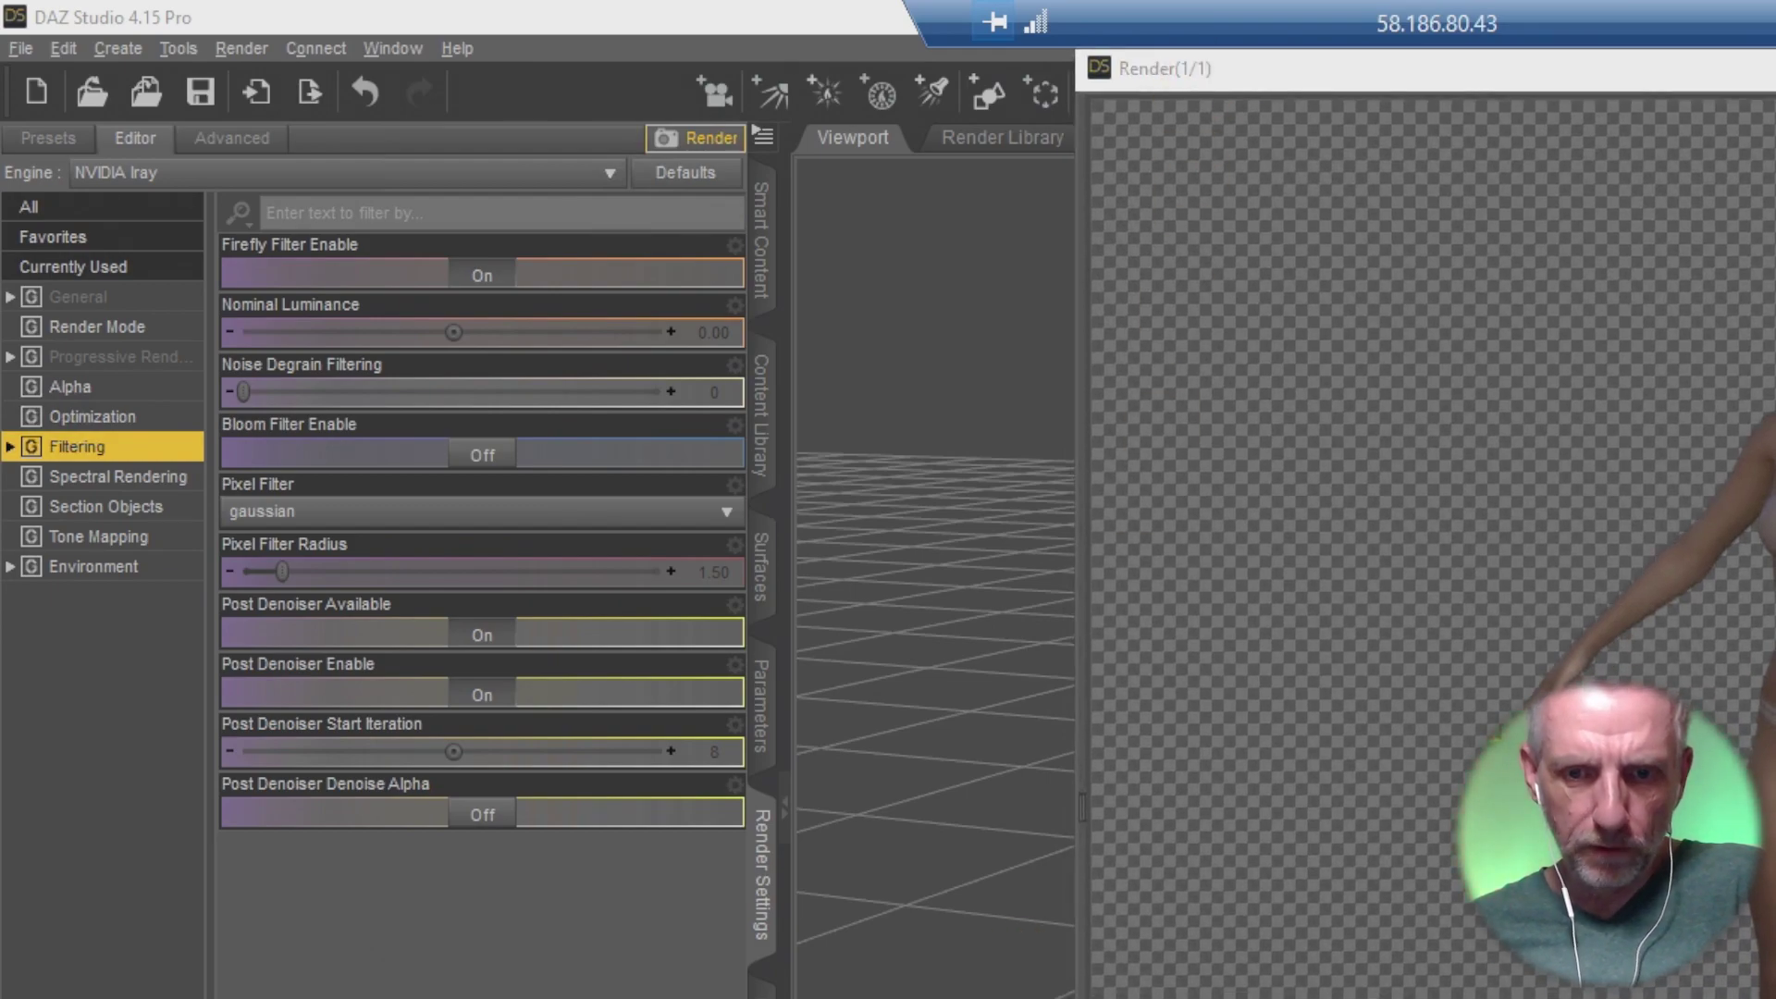
# Set Max Samples to 5000 in the render window's progressive settings and widen the window.
pyautogui.click(1429, 355)
pyautogui.write('000')
pyautogui.press('Return')
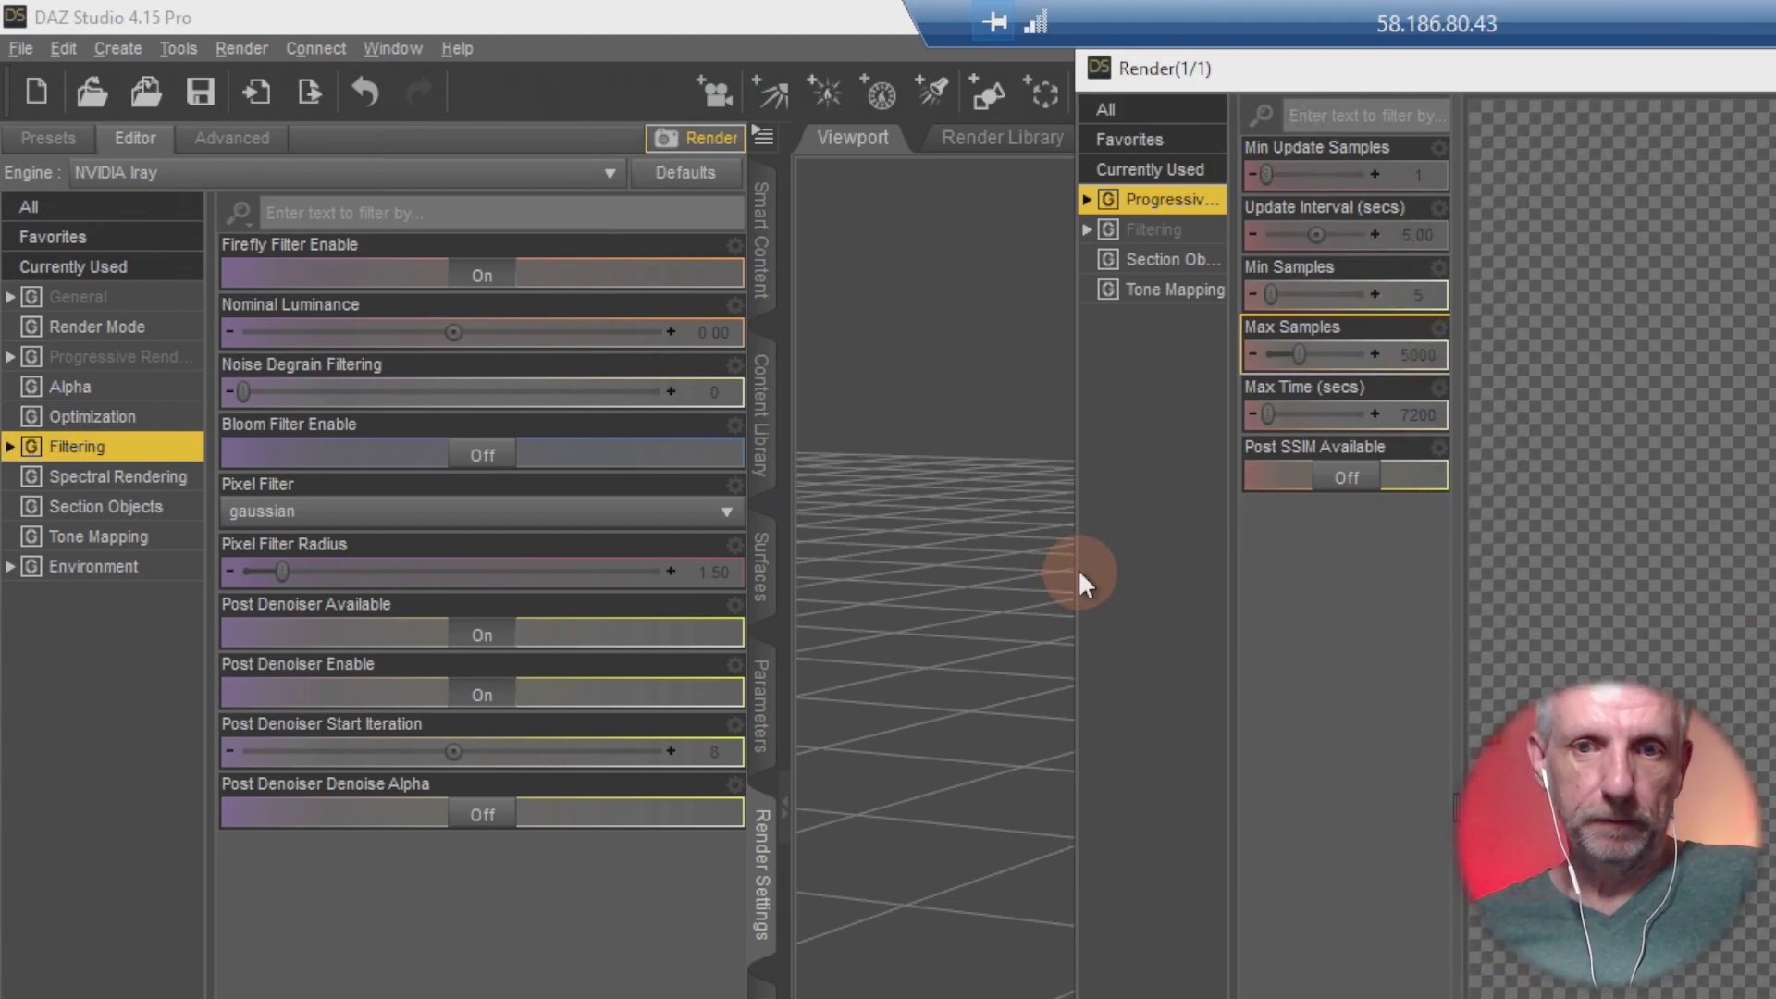
pyautogui.moveTo(1076, 575); pyautogui.dragTo(904, 579)
pyautogui.click(1318, 659)
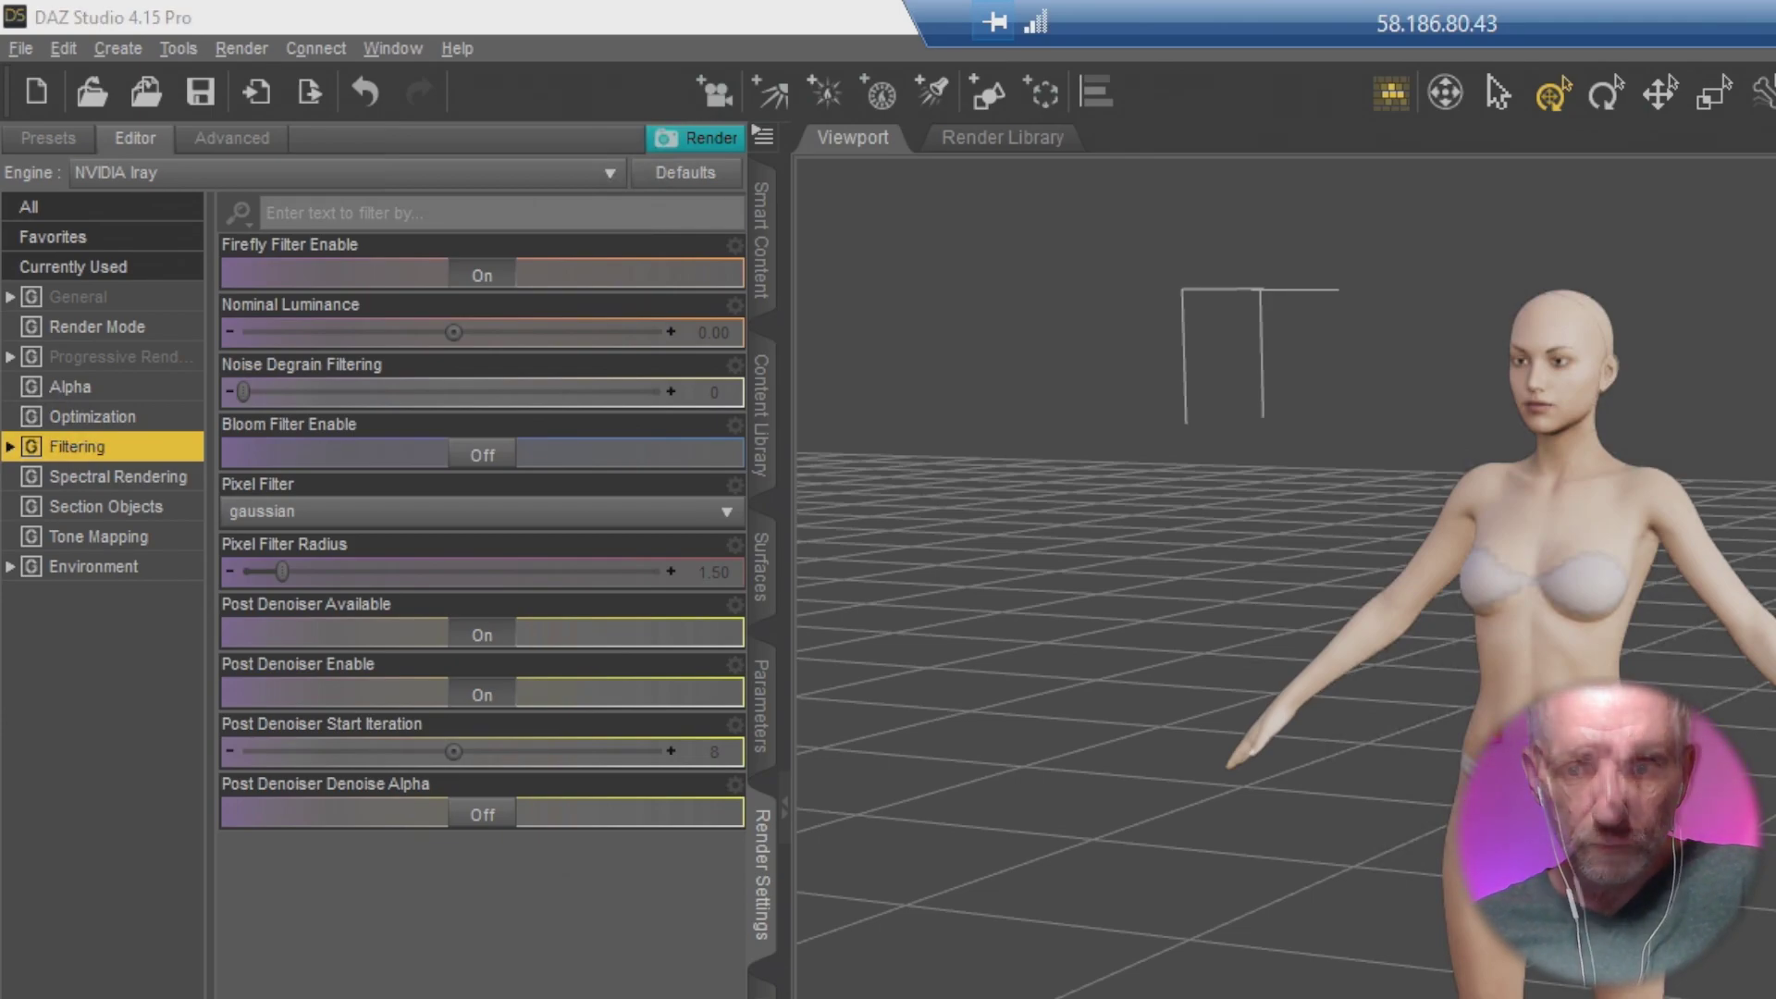
# Render the figure again and shift the render window aside so the render settings stay uncovered.
pyautogui.hotkey('ctrl', 'r')
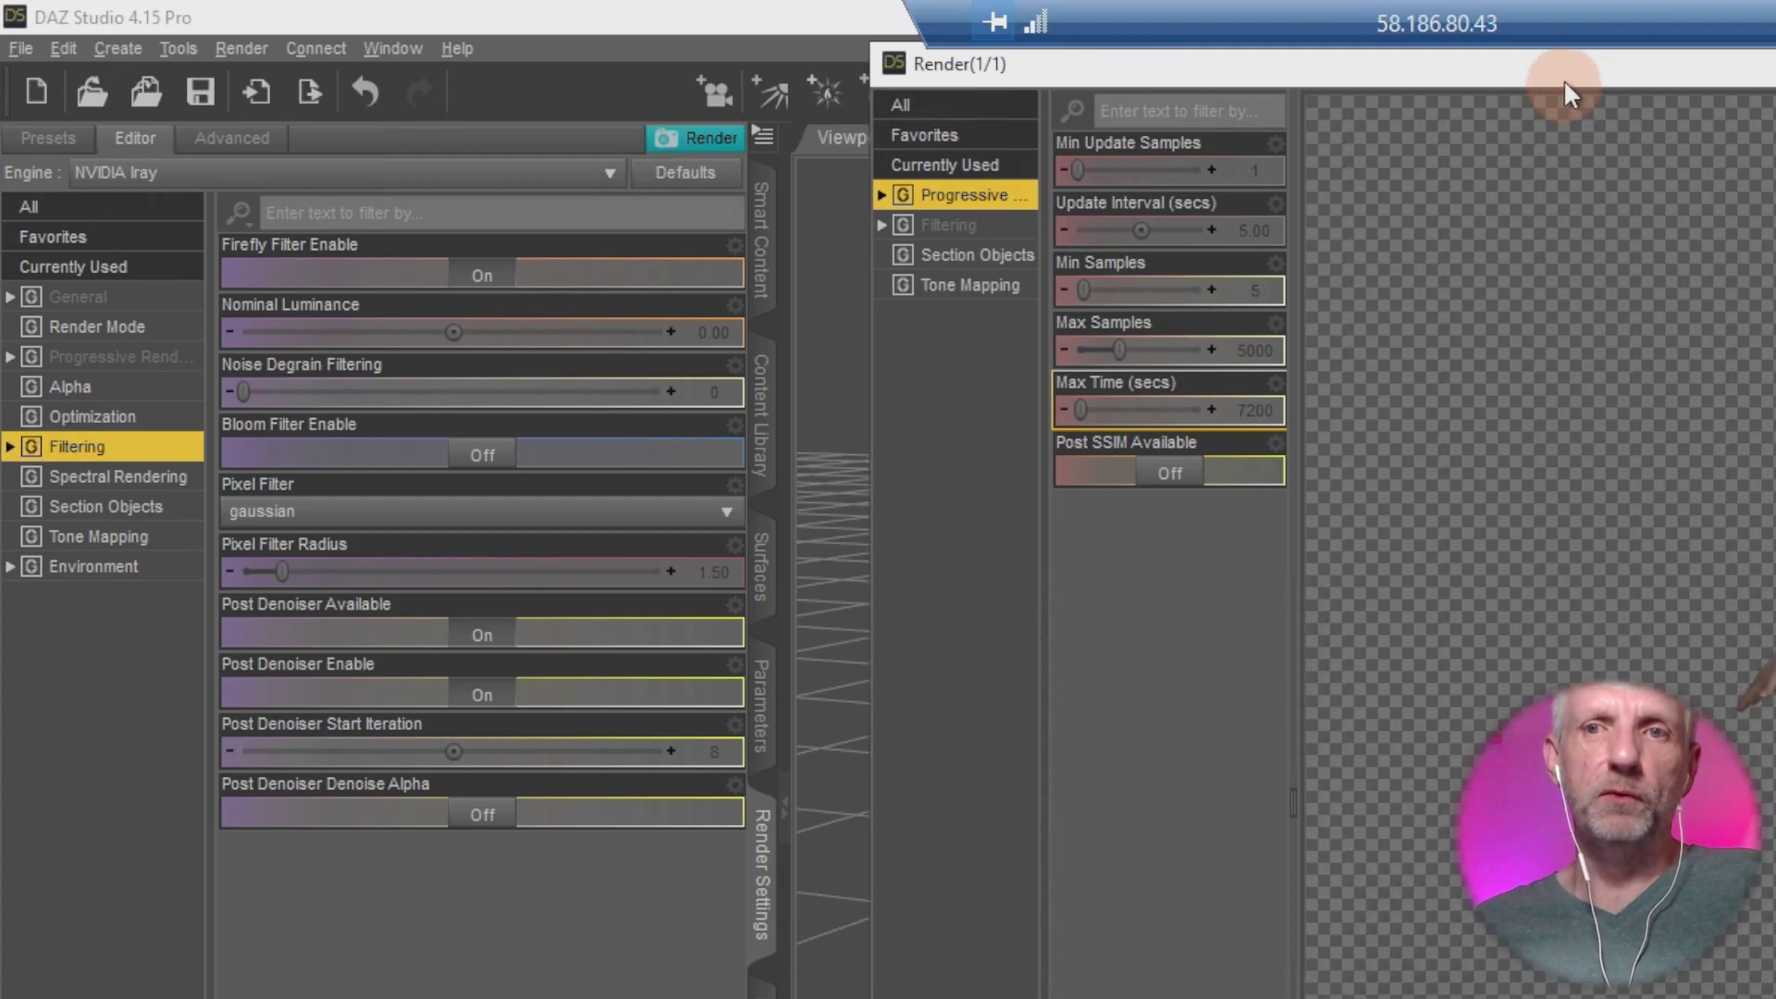
pyautogui.moveTo(1568, 82); pyautogui.dragTo(1751, 72)
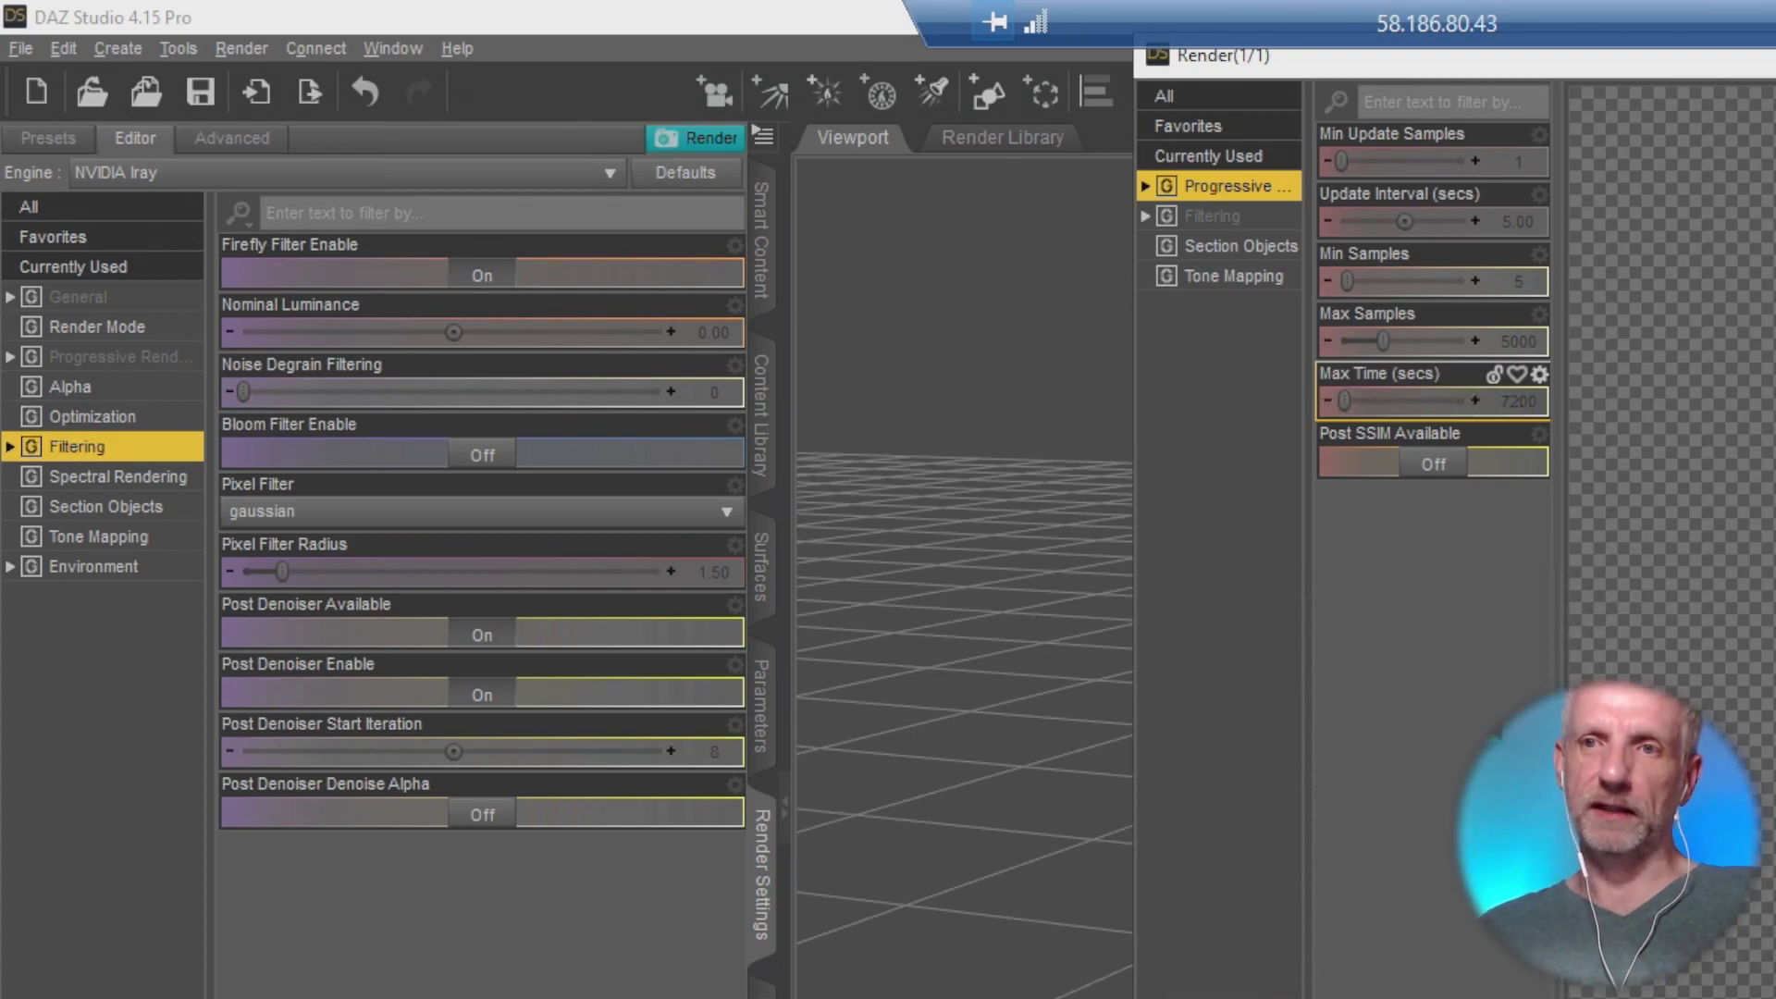
pyautogui.moveTo(1295, 55); pyautogui.dragTo(1328, 83)
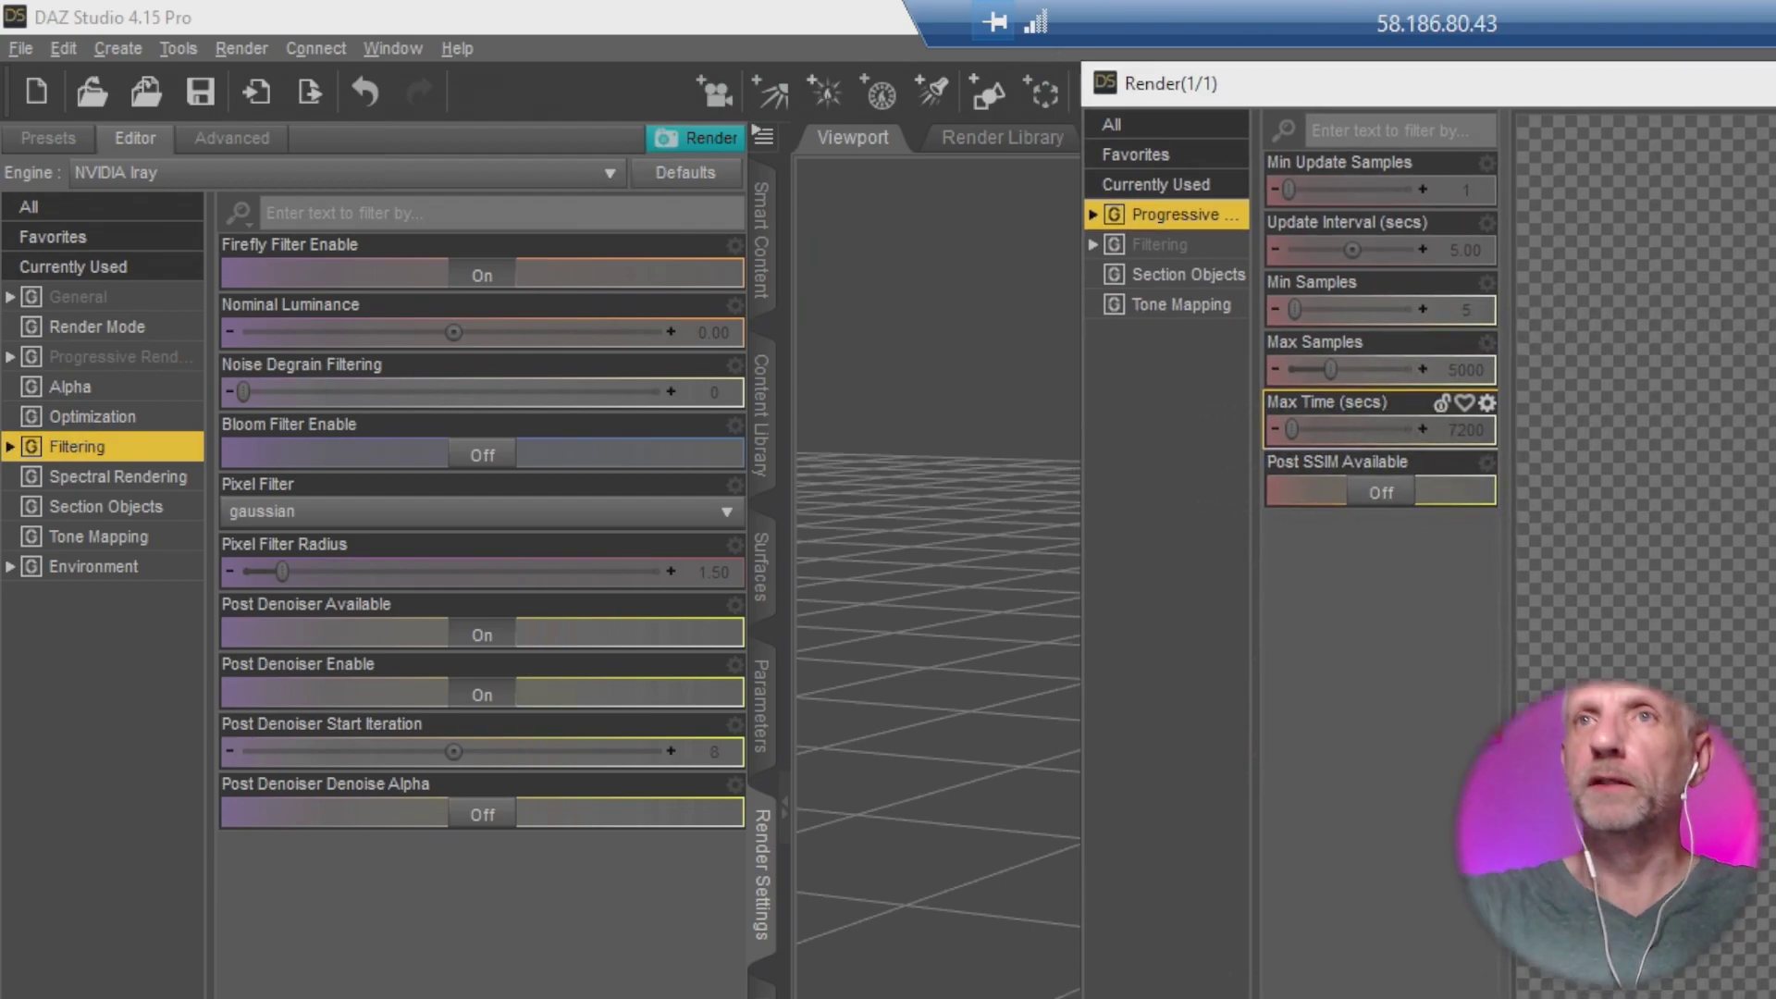
# Expand the history of the running render and move the progress dialog over the render settings.
pyautogui.click(1360, 880)
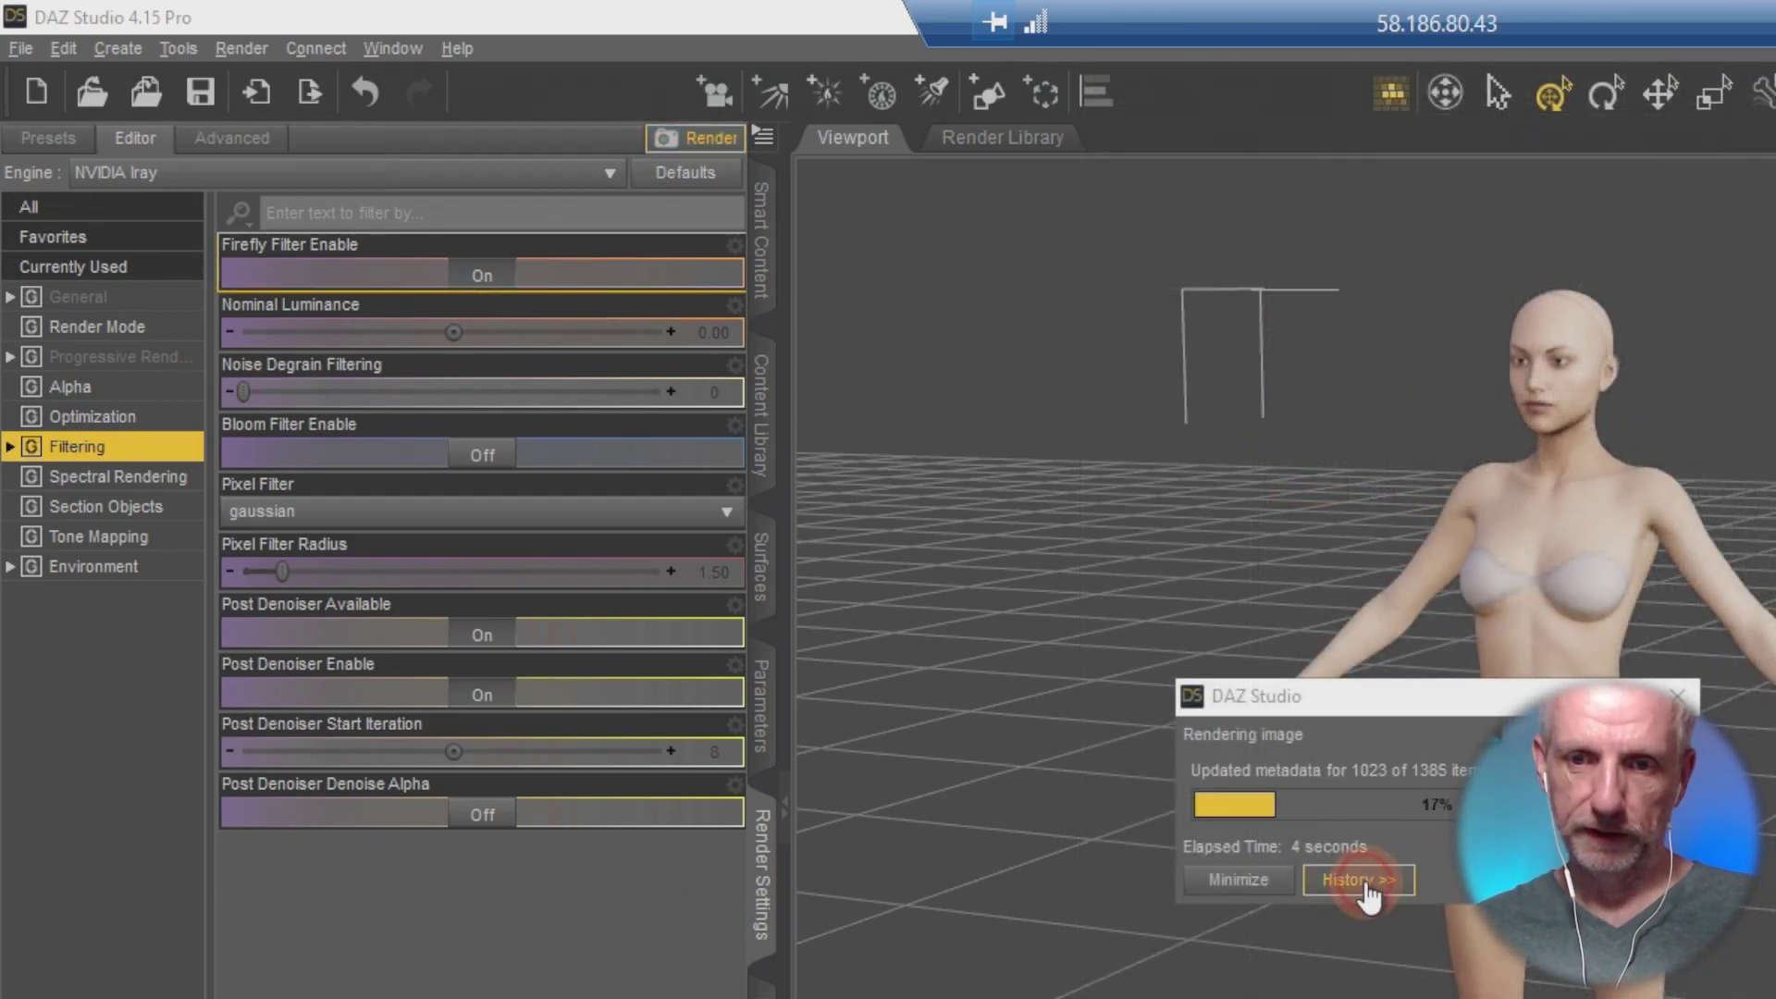
pyautogui.moveTo(1349, 708); pyautogui.dragTo(285, 279)
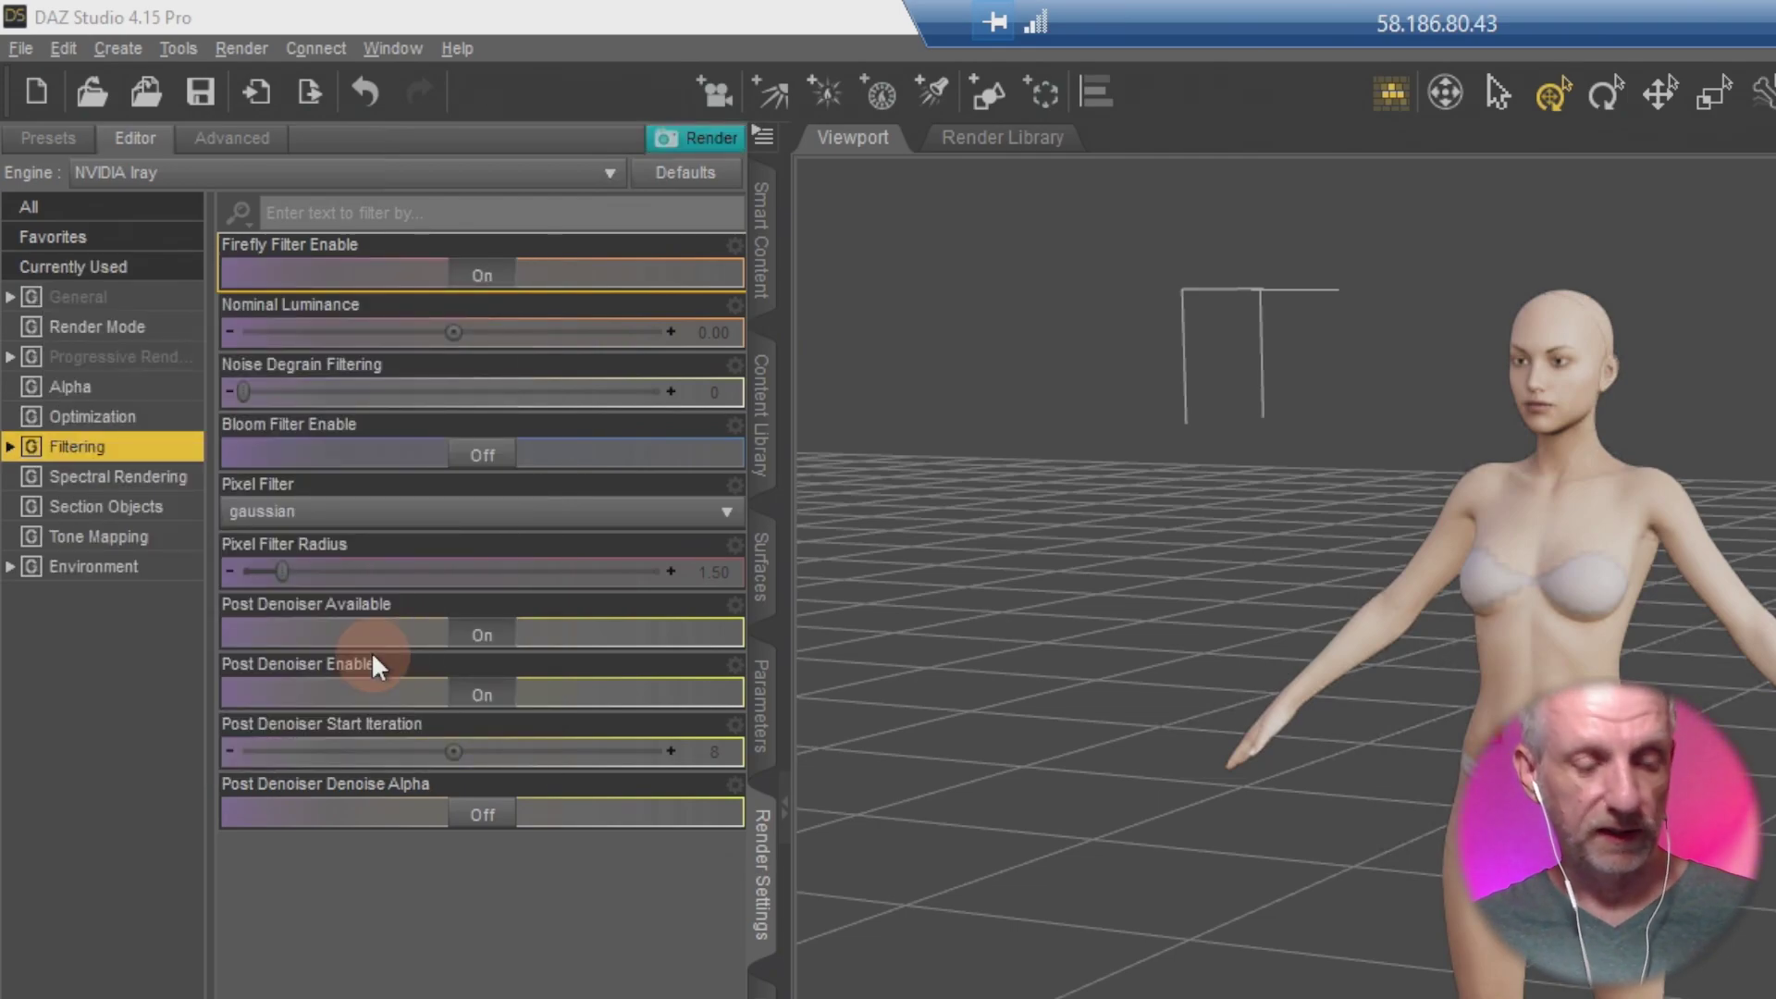
pyautogui.click(371, 646)
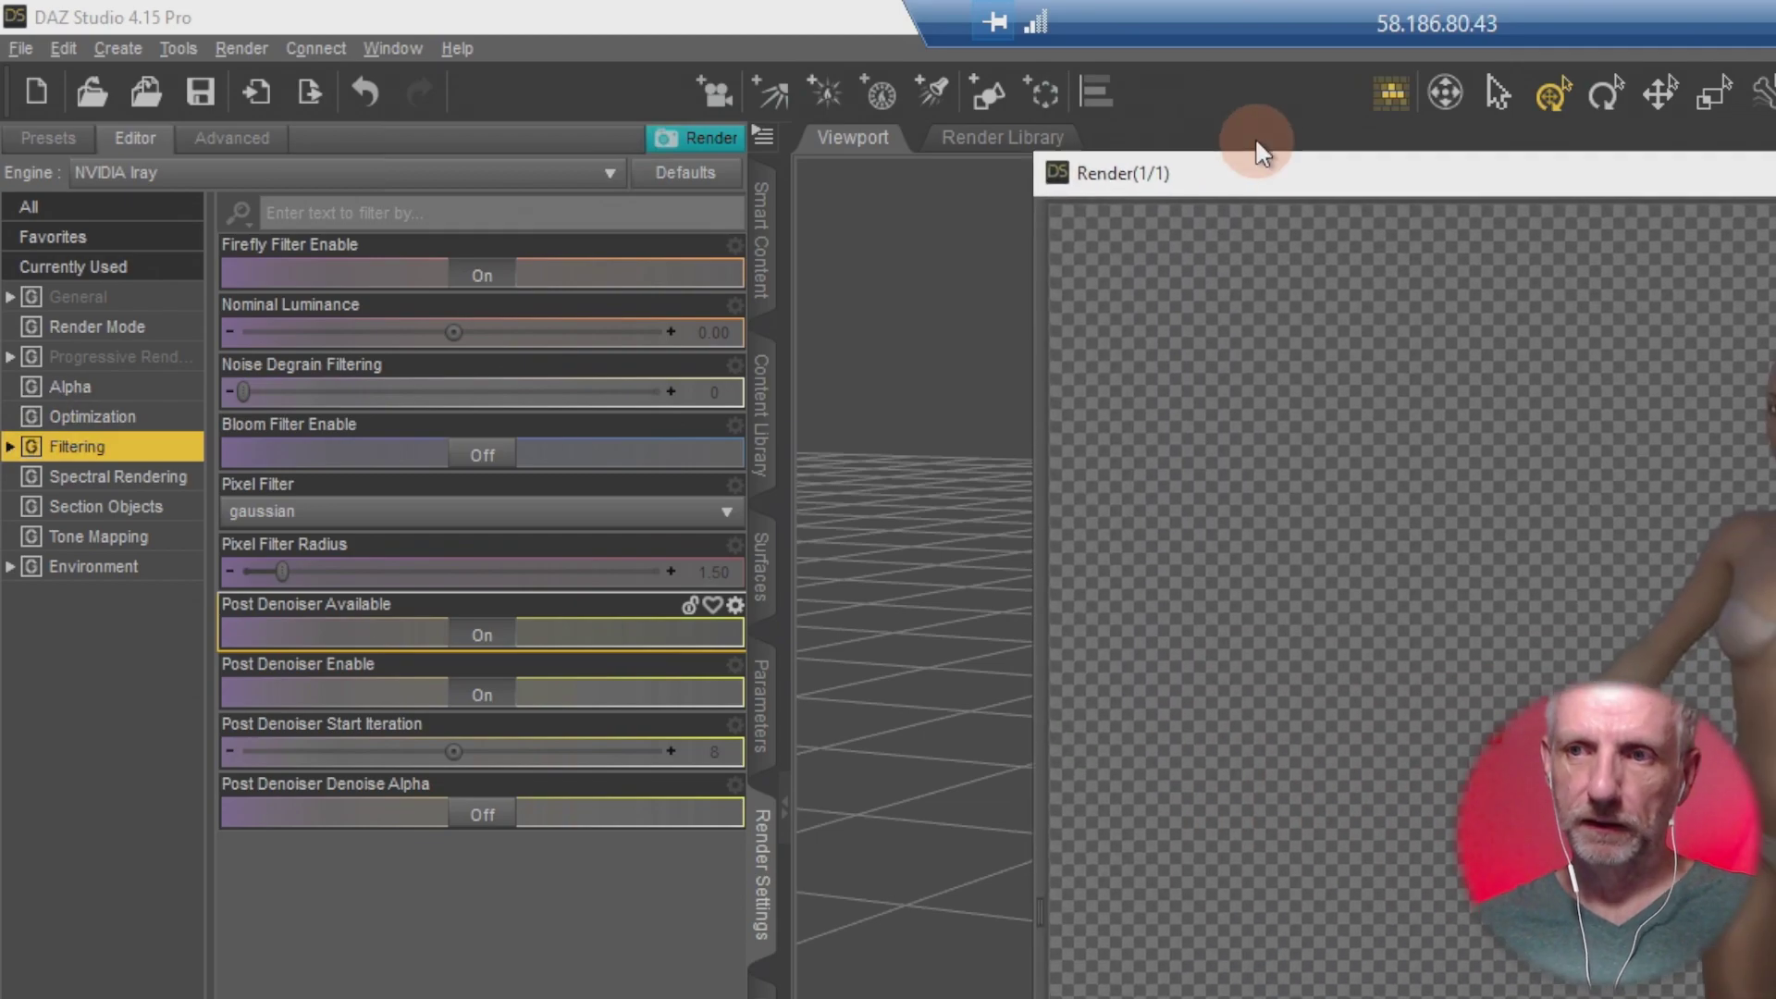
# Render the figure once more with the current settings, then close the finished render window.
pyautogui.click(904, 496)
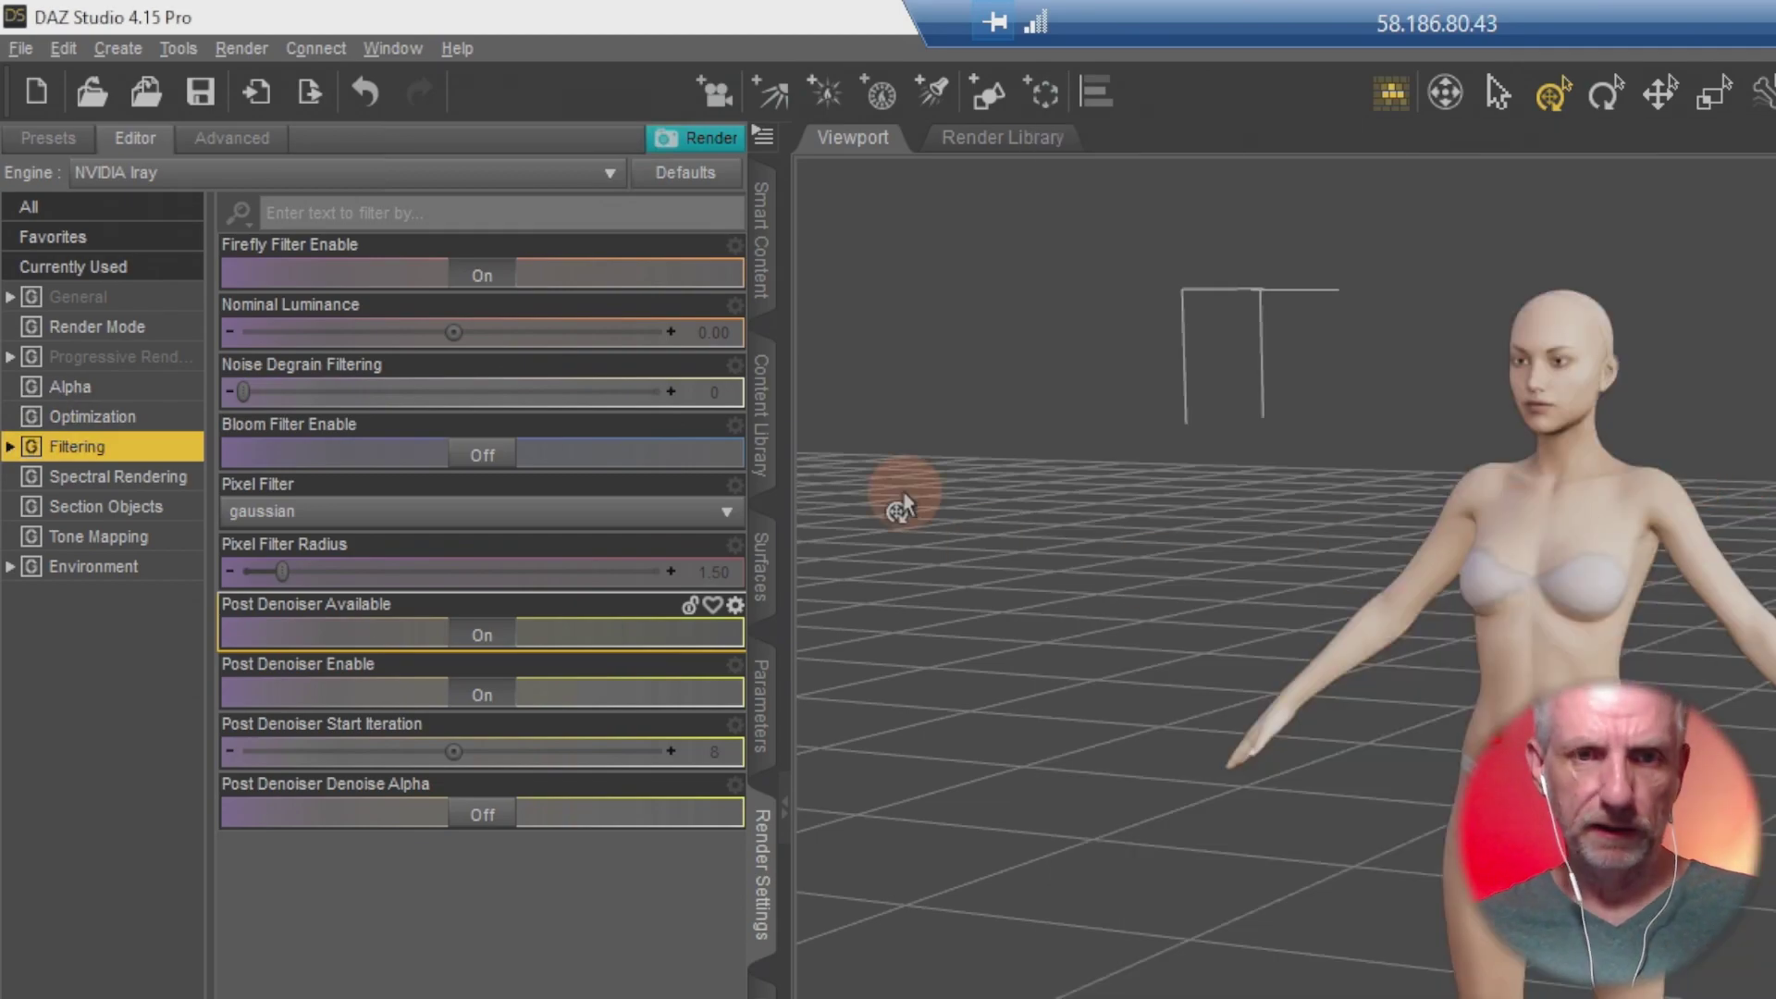
pyautogui.click(707, 139)
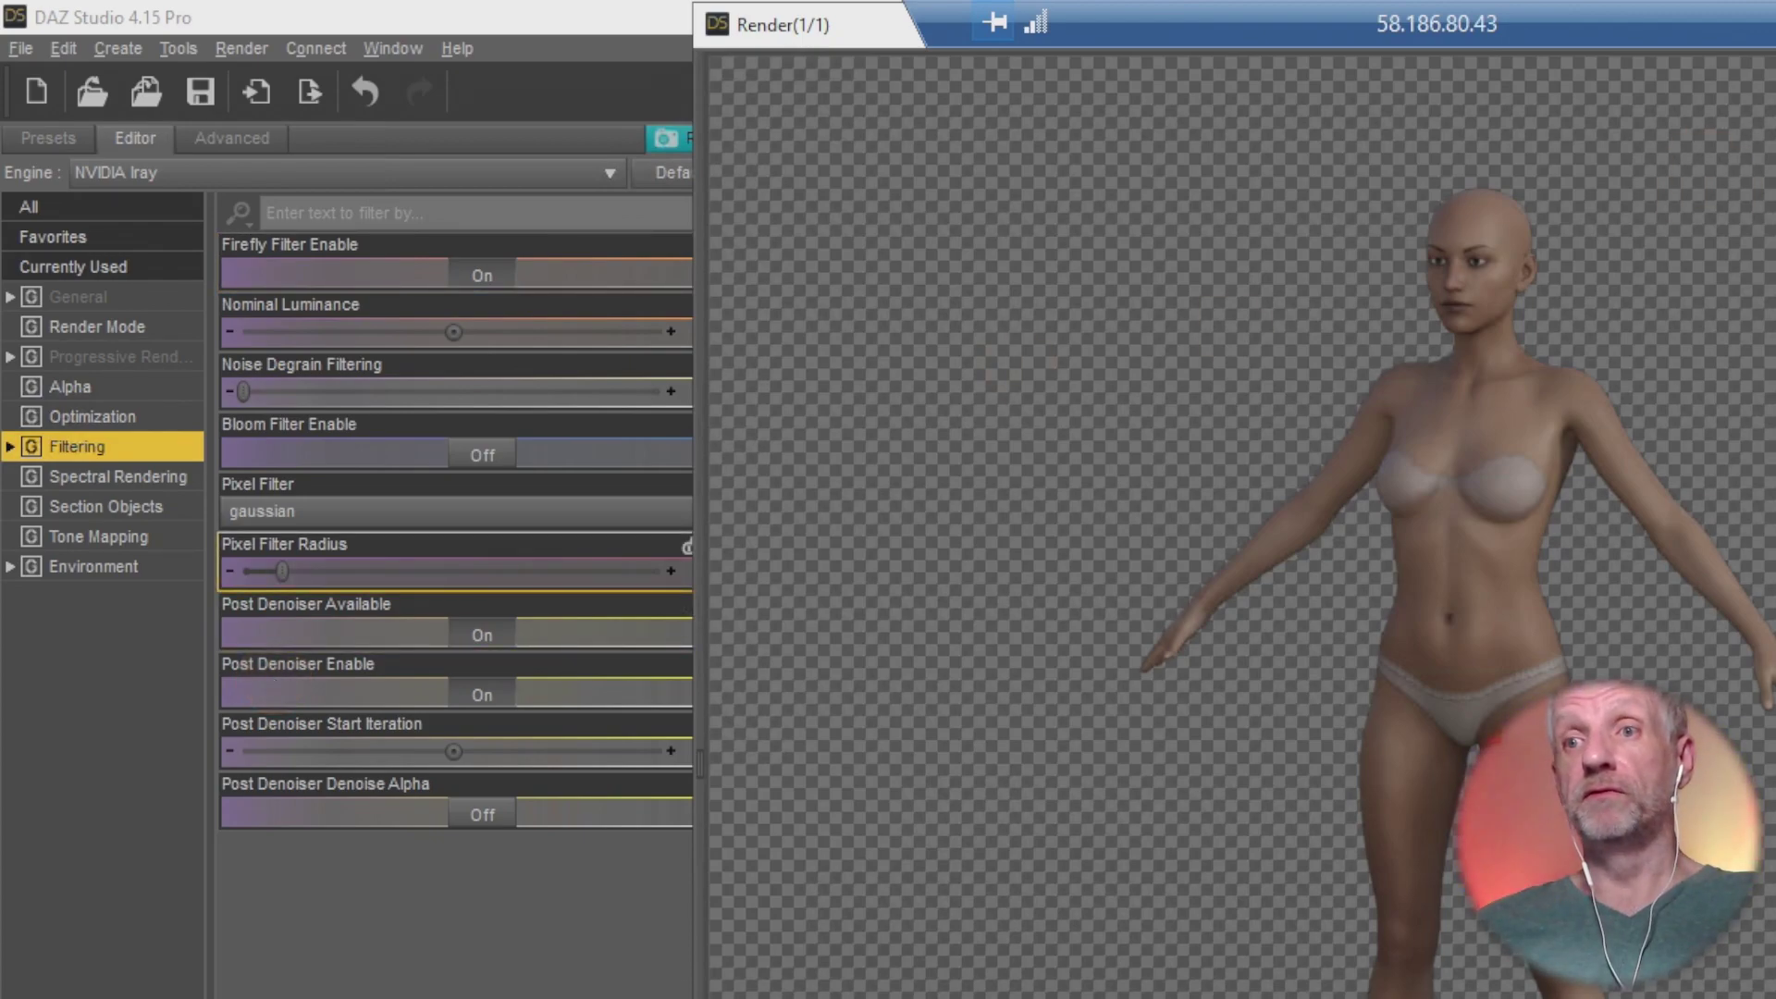
pyautogui.hotkey('alt', 'F4')
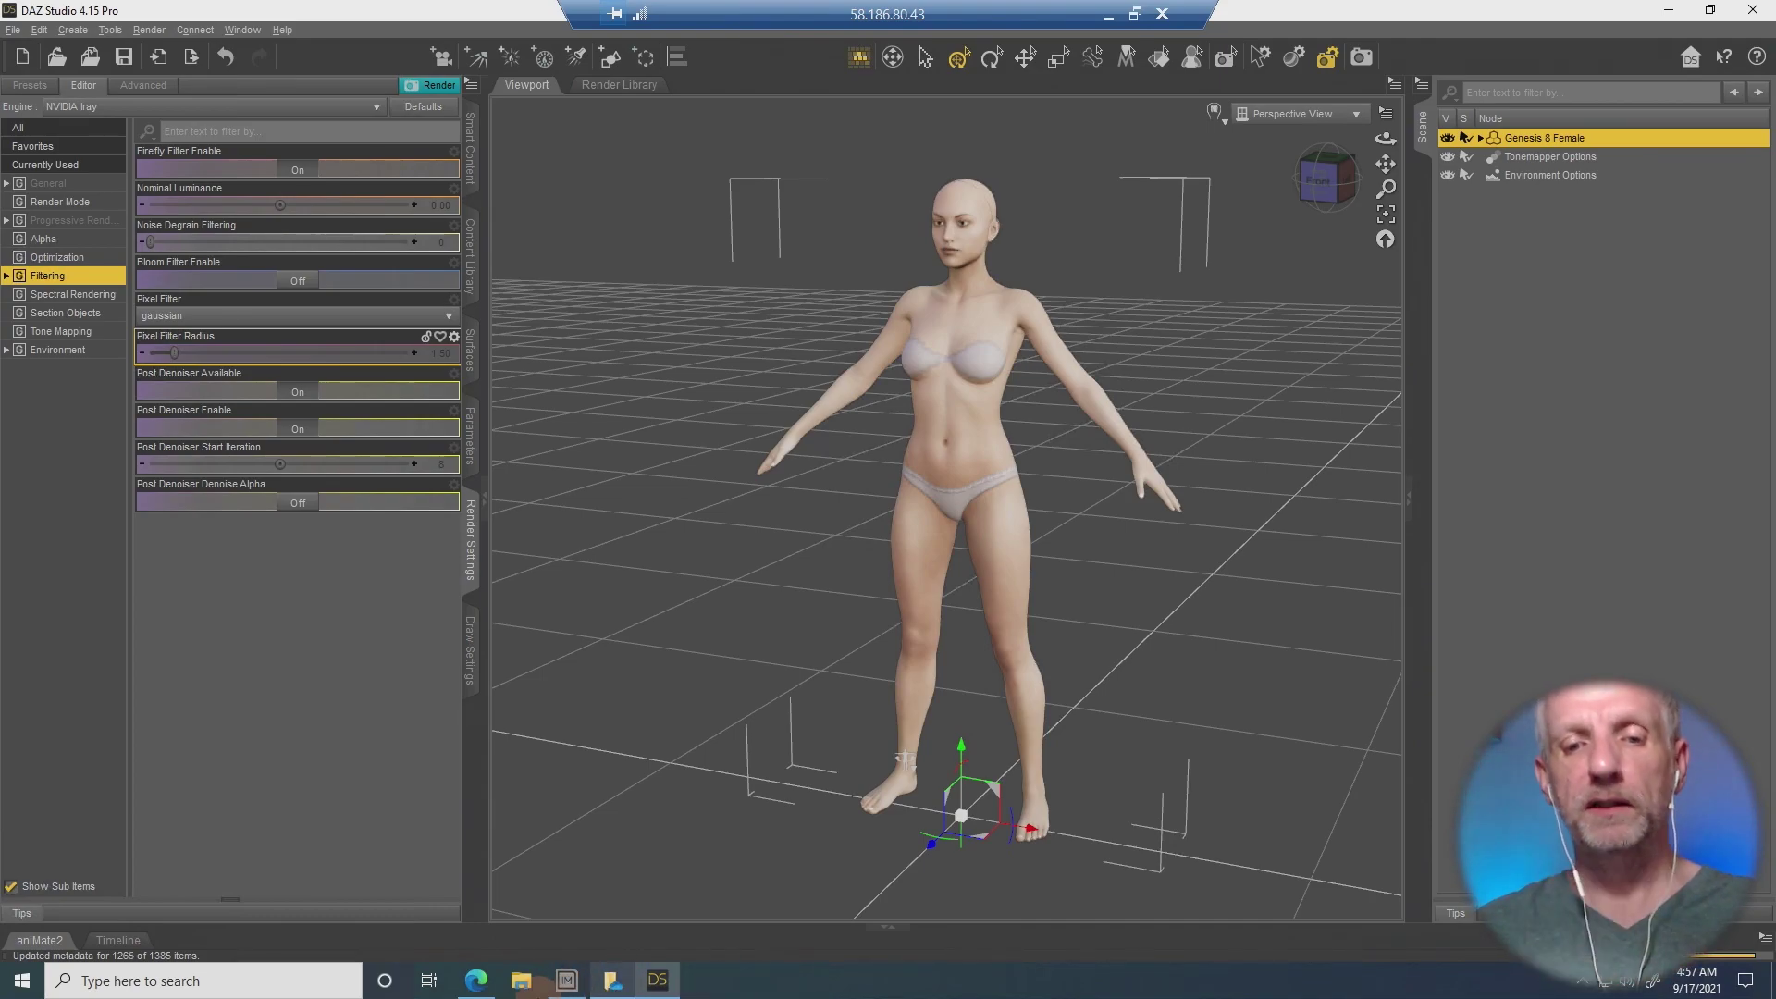
# Switch to the Edge browser, open the OneDrive site in a new tab, stay on United States - English and start signing in.
pyautogui.click(476, 980)
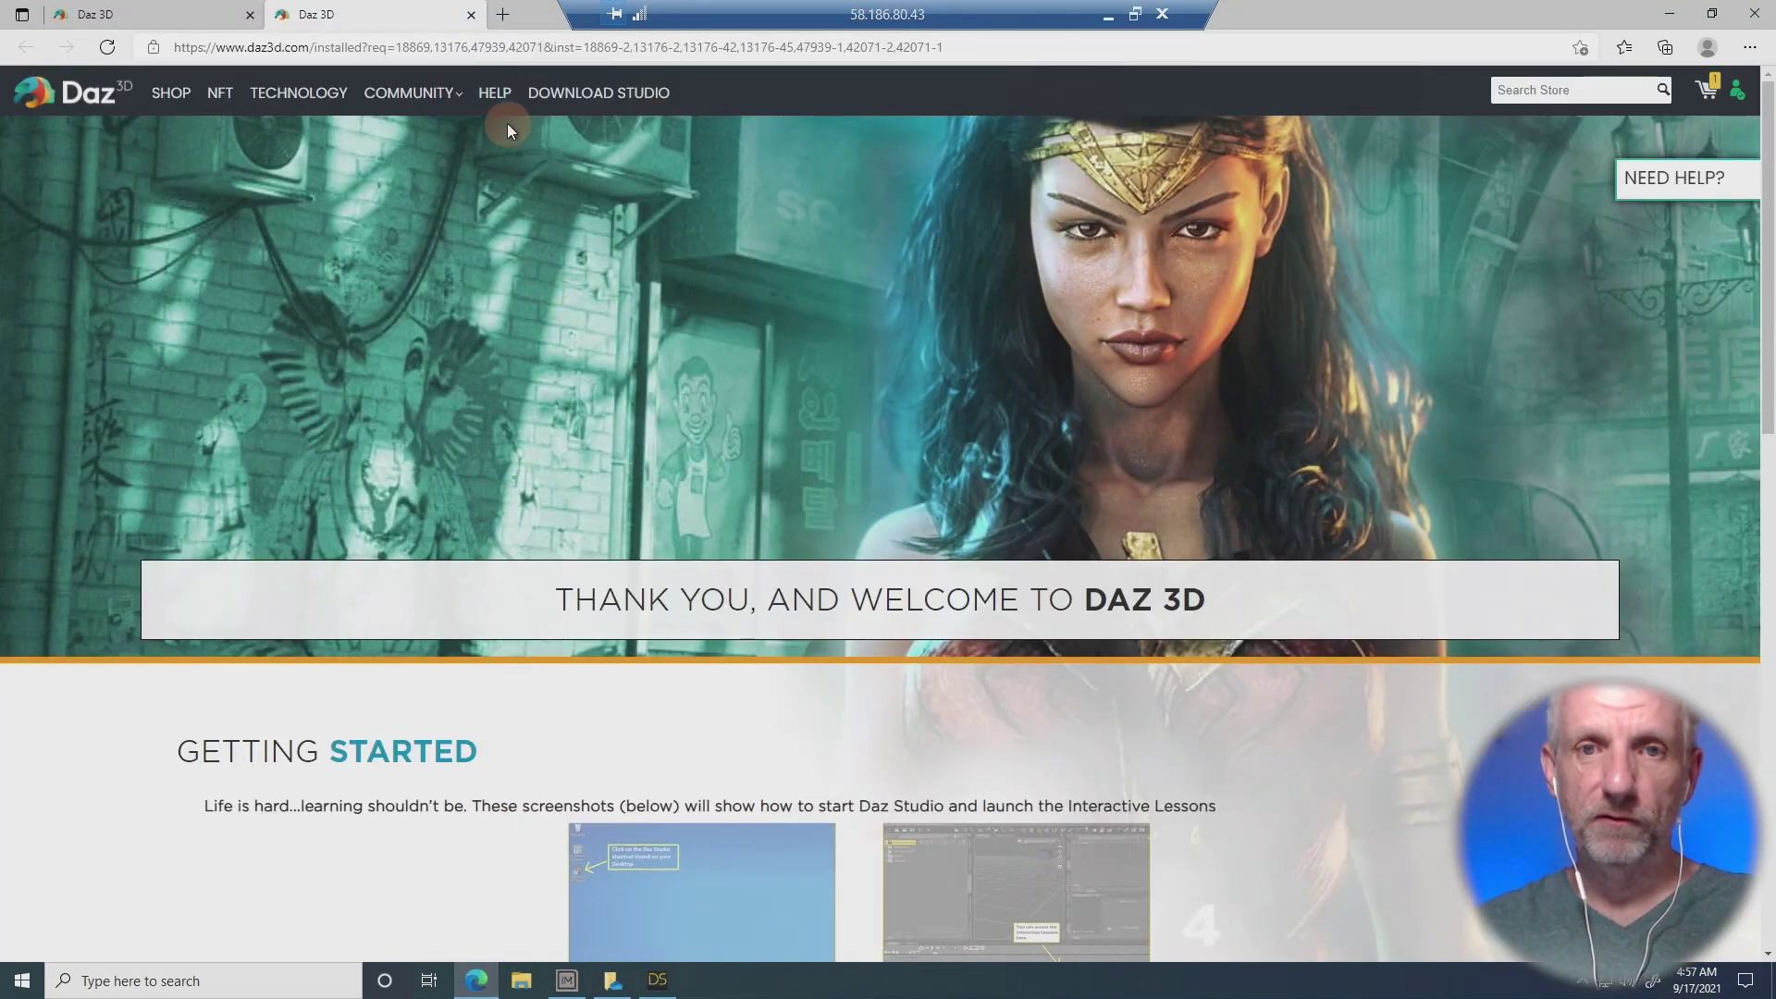
pyautogui.click(498, 15)
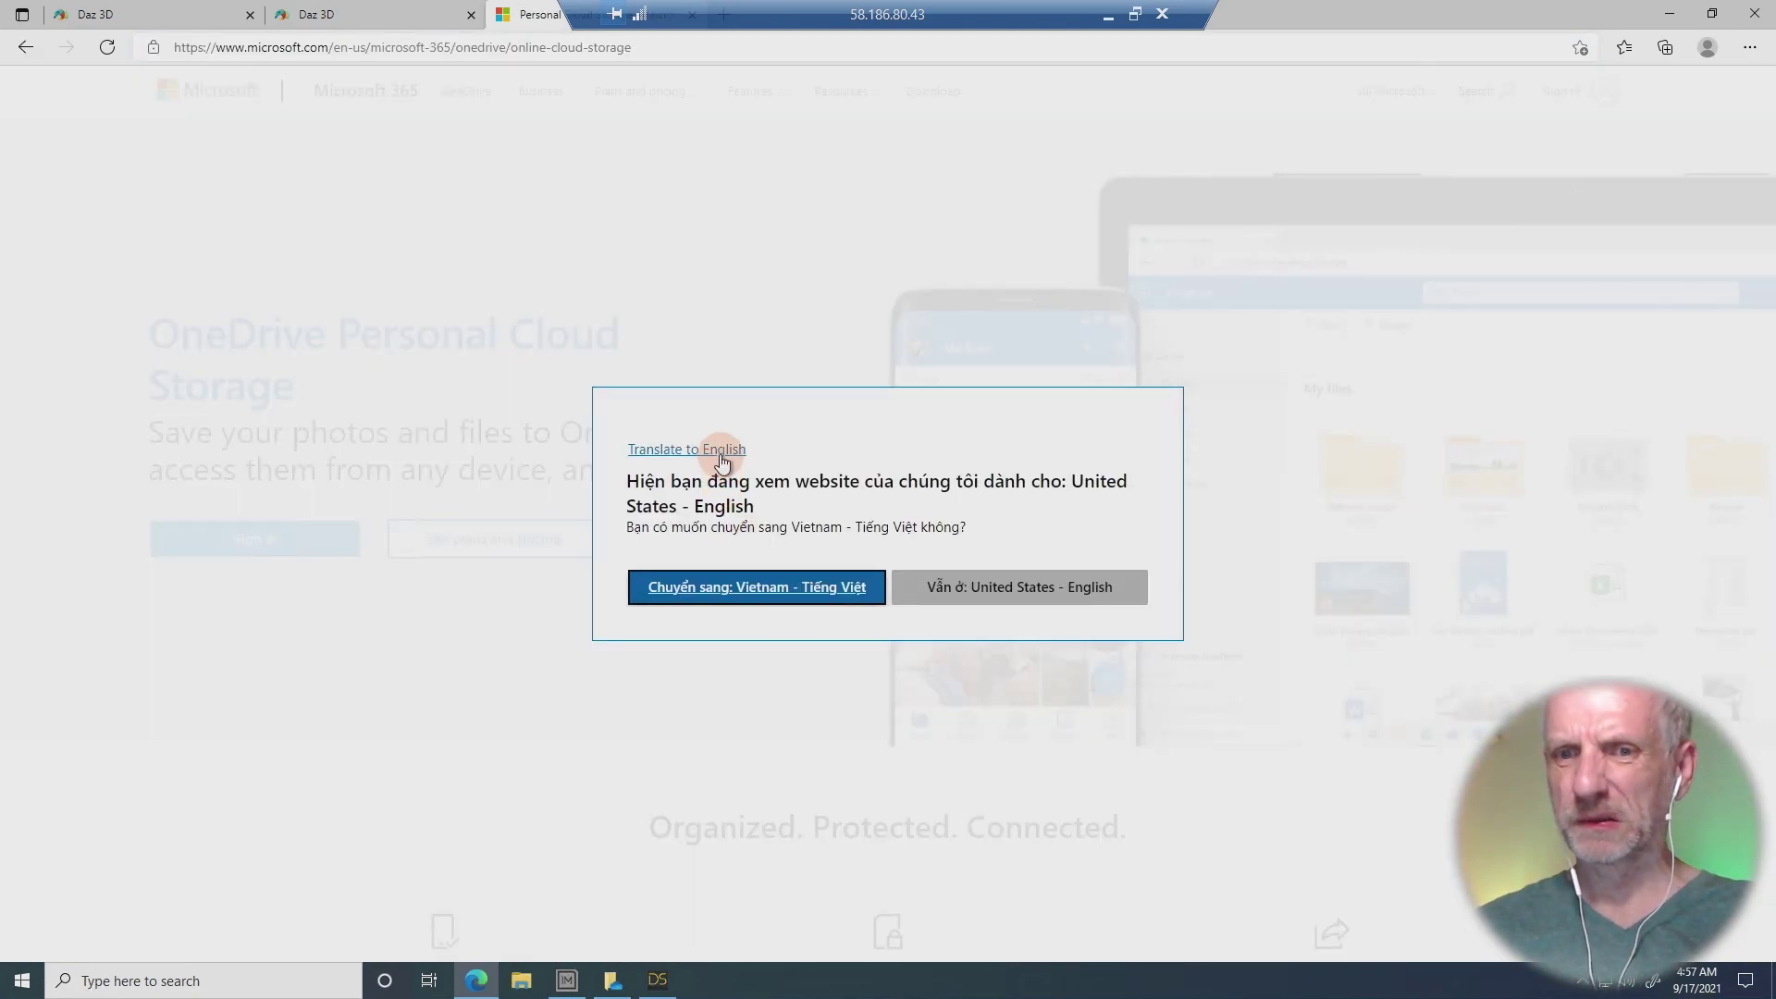
pyautogui.click(722, 453)
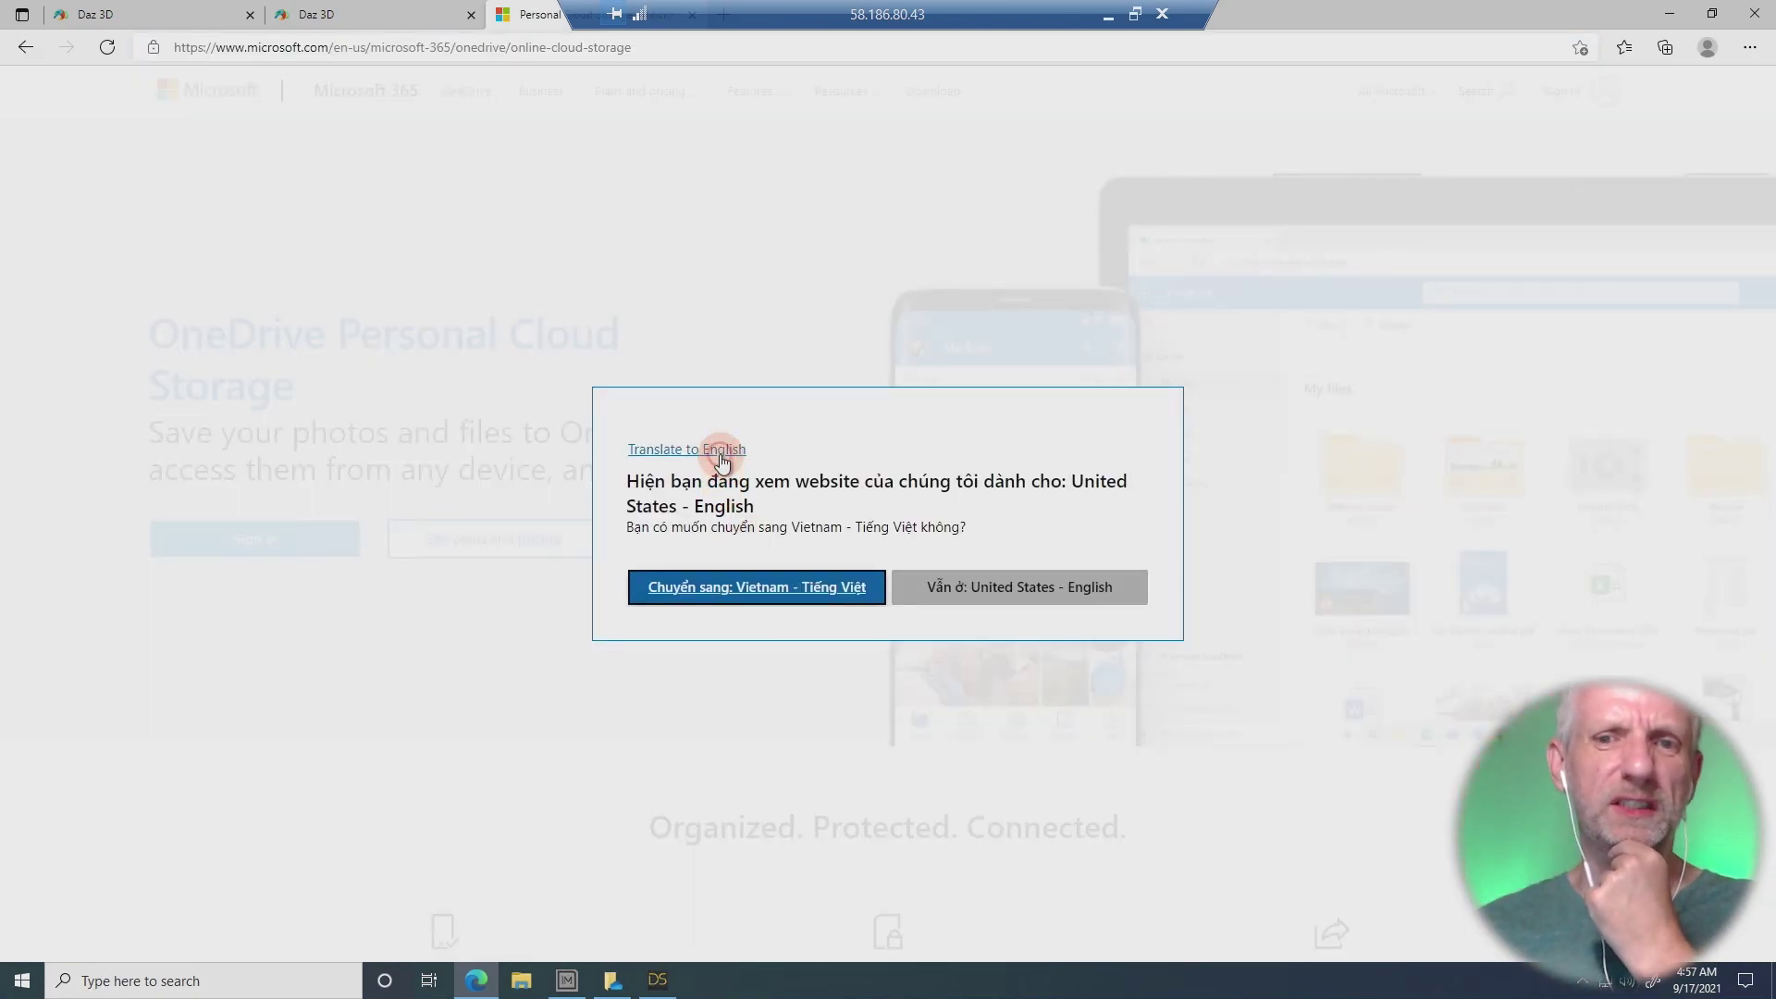
pyautogui.click(1016, 587)
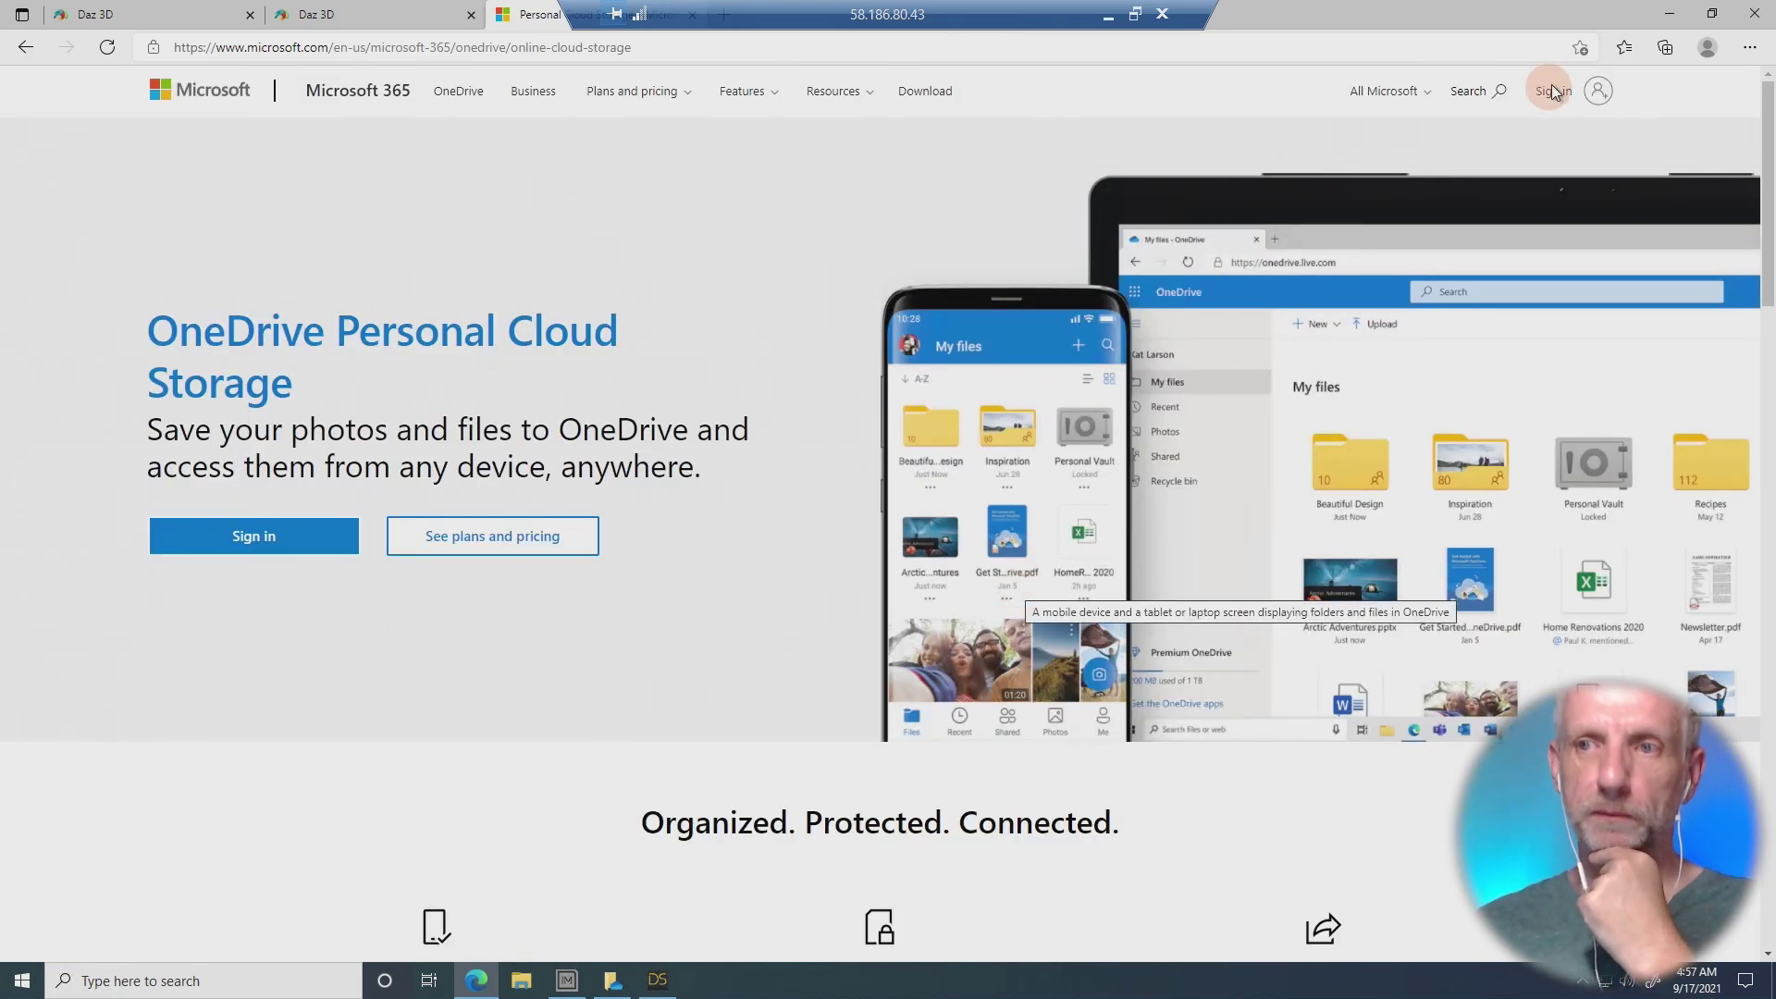
pyautogui.click(1587, 90)
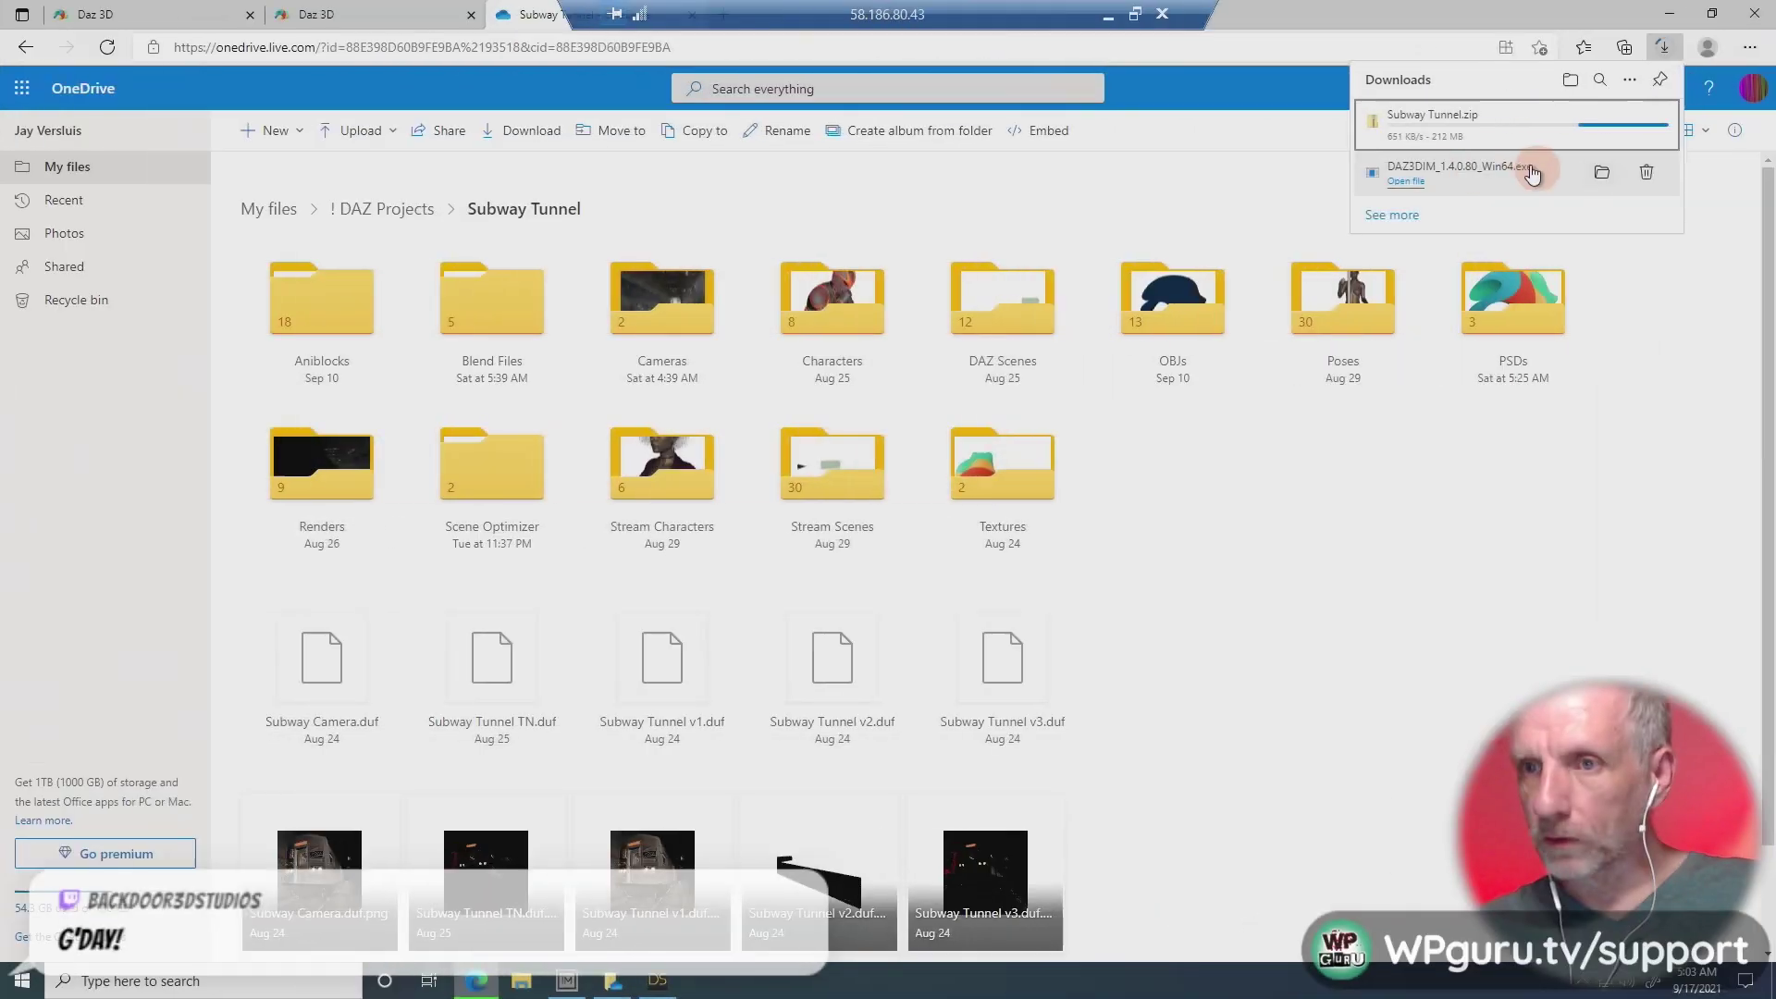
# Check the size of the local Subway Tunnel project folder and dismiss its properties without changes.
pyautogui.moveTo(996, 242)
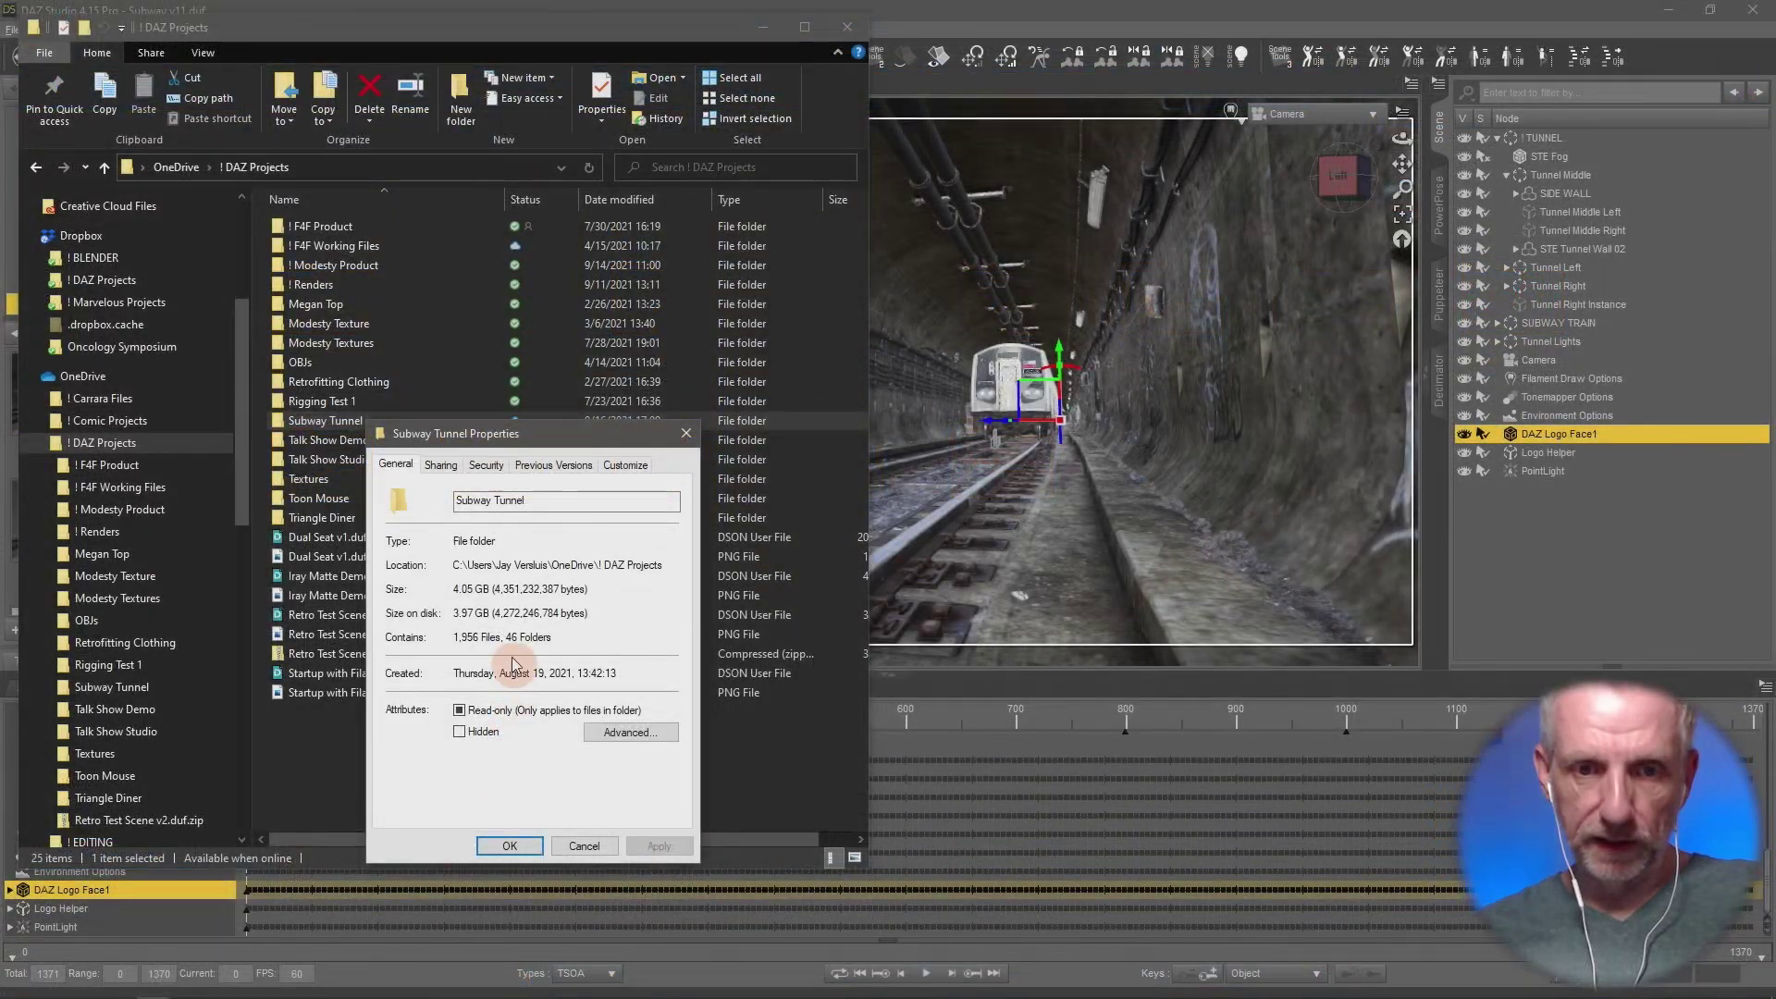
pyautogui.click(584, 846)
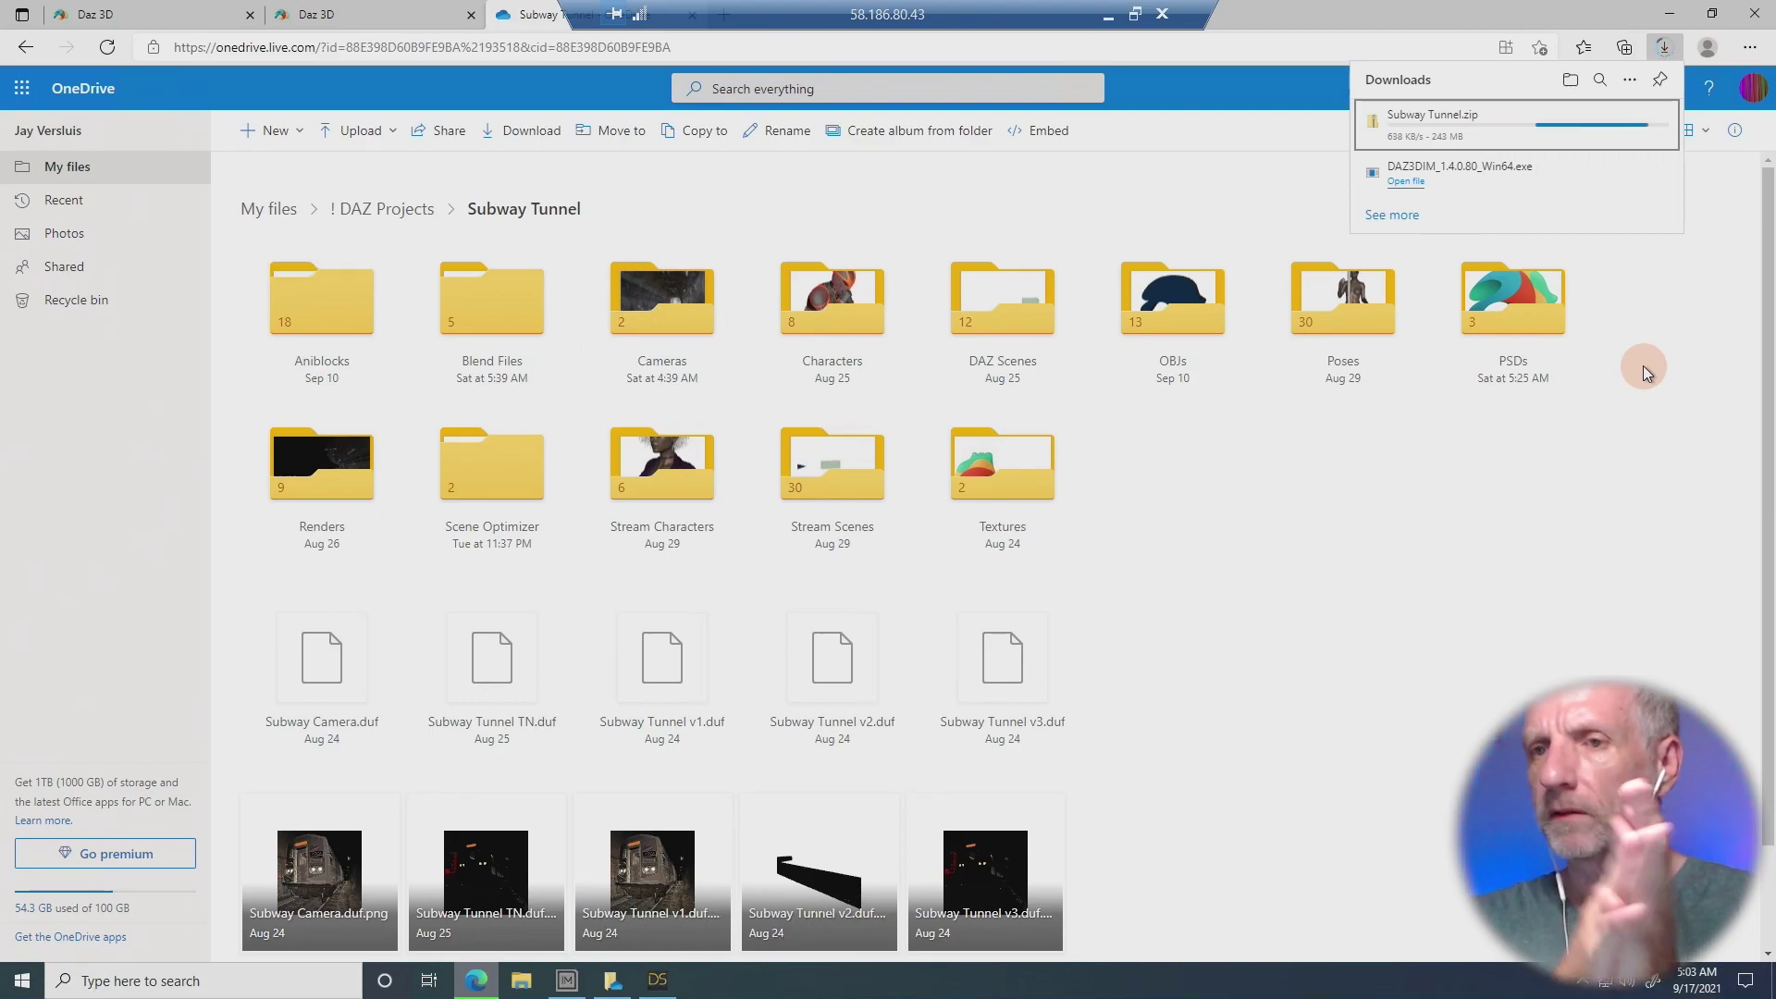
# Cancel the Subway Tunnel.zip download and delete the downloaded DAZ3DIM_1.4.0.80_Win64.exe file.
pyautogui.click(1649, 122)
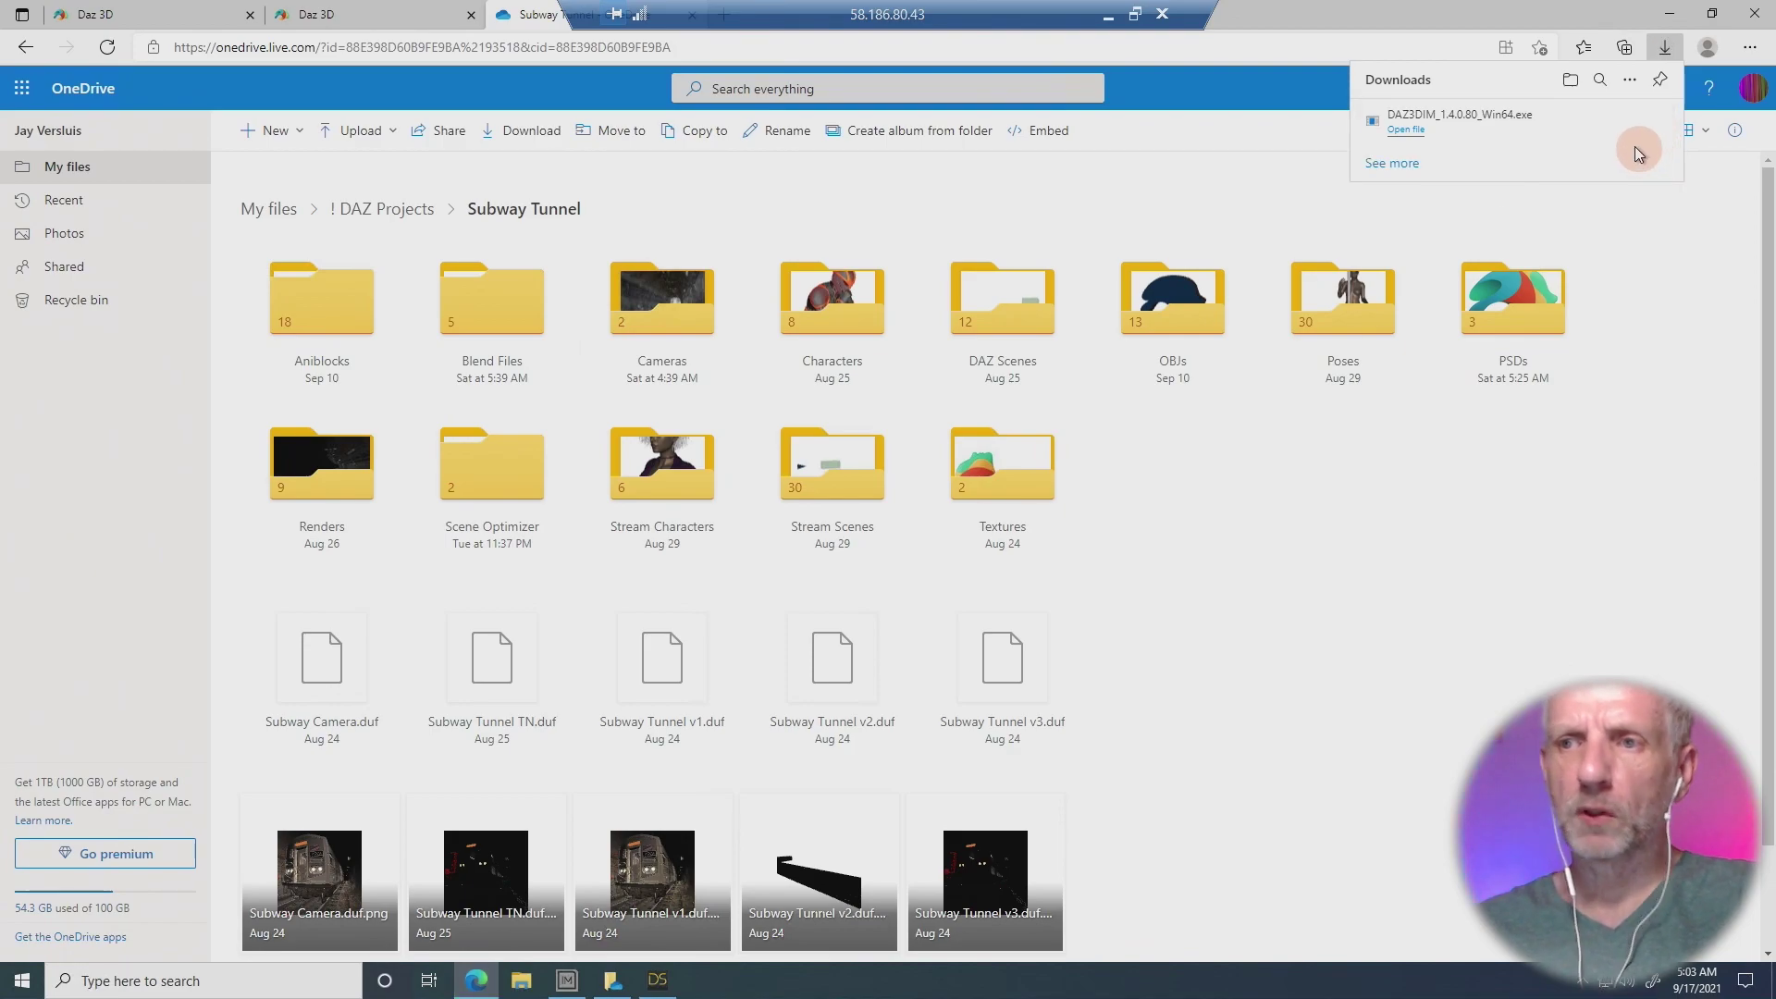
pyautogui.click(1647, 121)
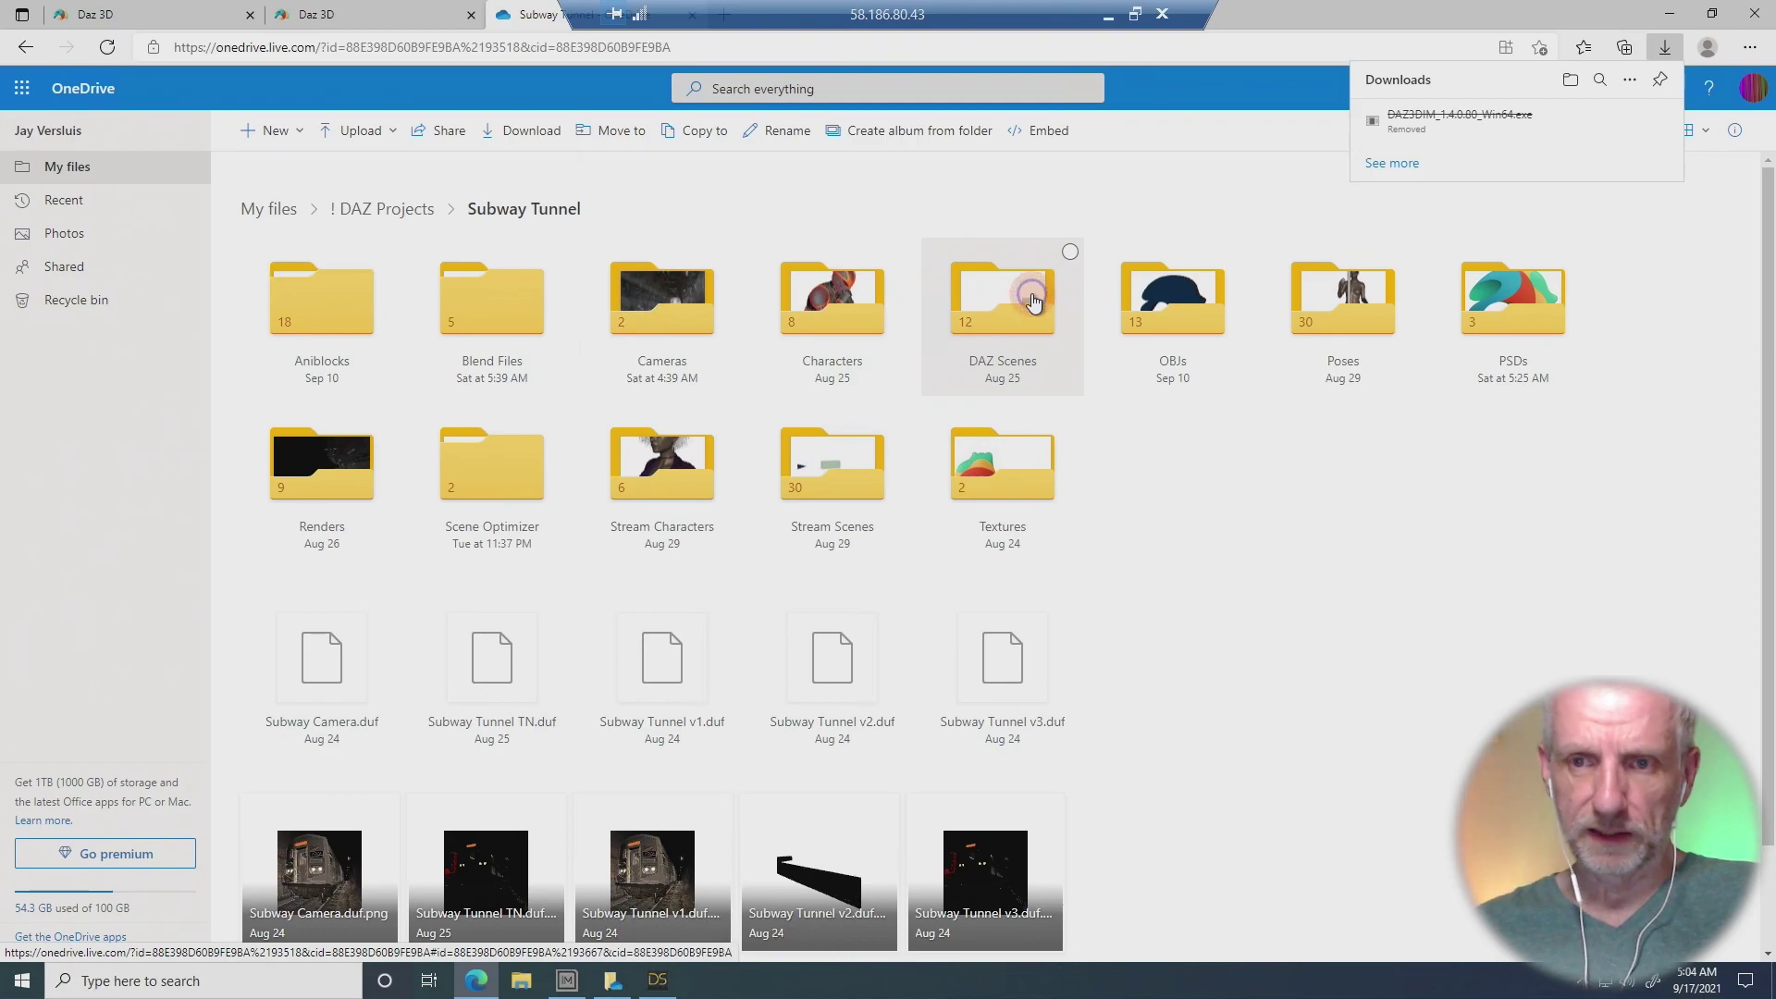
# Download the DAZ Scenes, OBJs and PSDs folders from the Subway Tunnel project on OneDrive.
pyautogui.rightClick(1033, 301)
pyautogui.click(1064, 348)
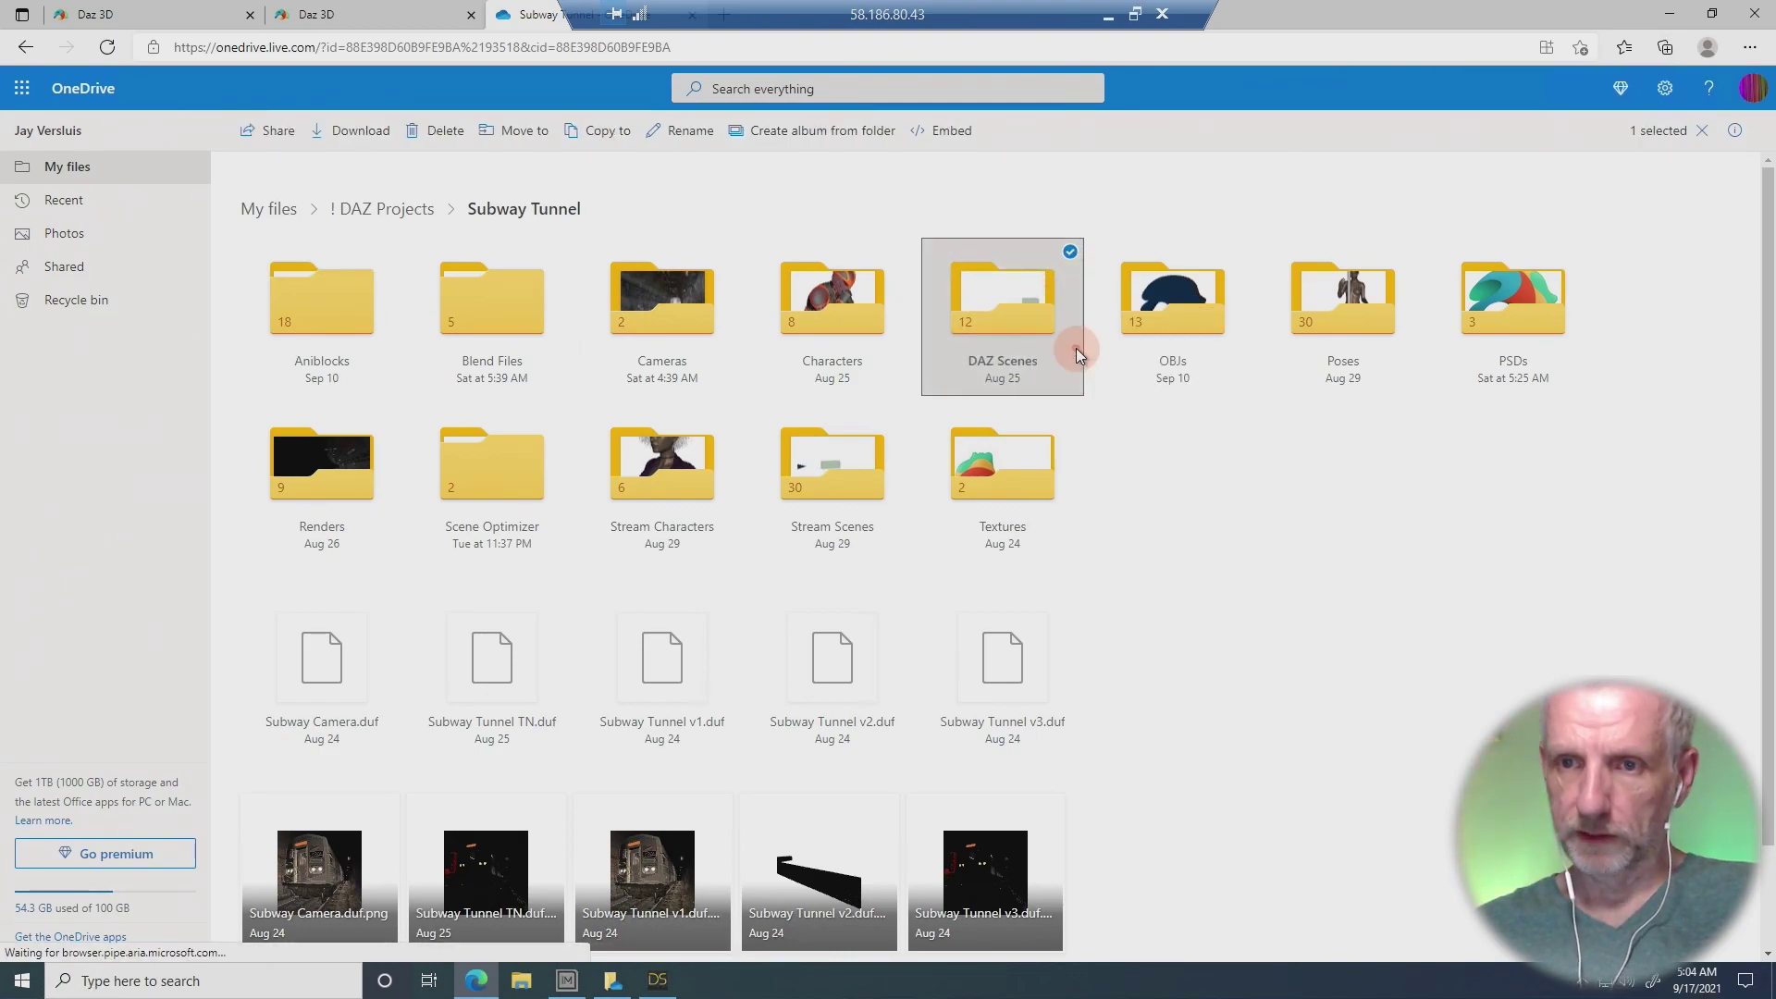
pyautogui.rightClick(1201, 322)
pyautogui.click(1241, 363)
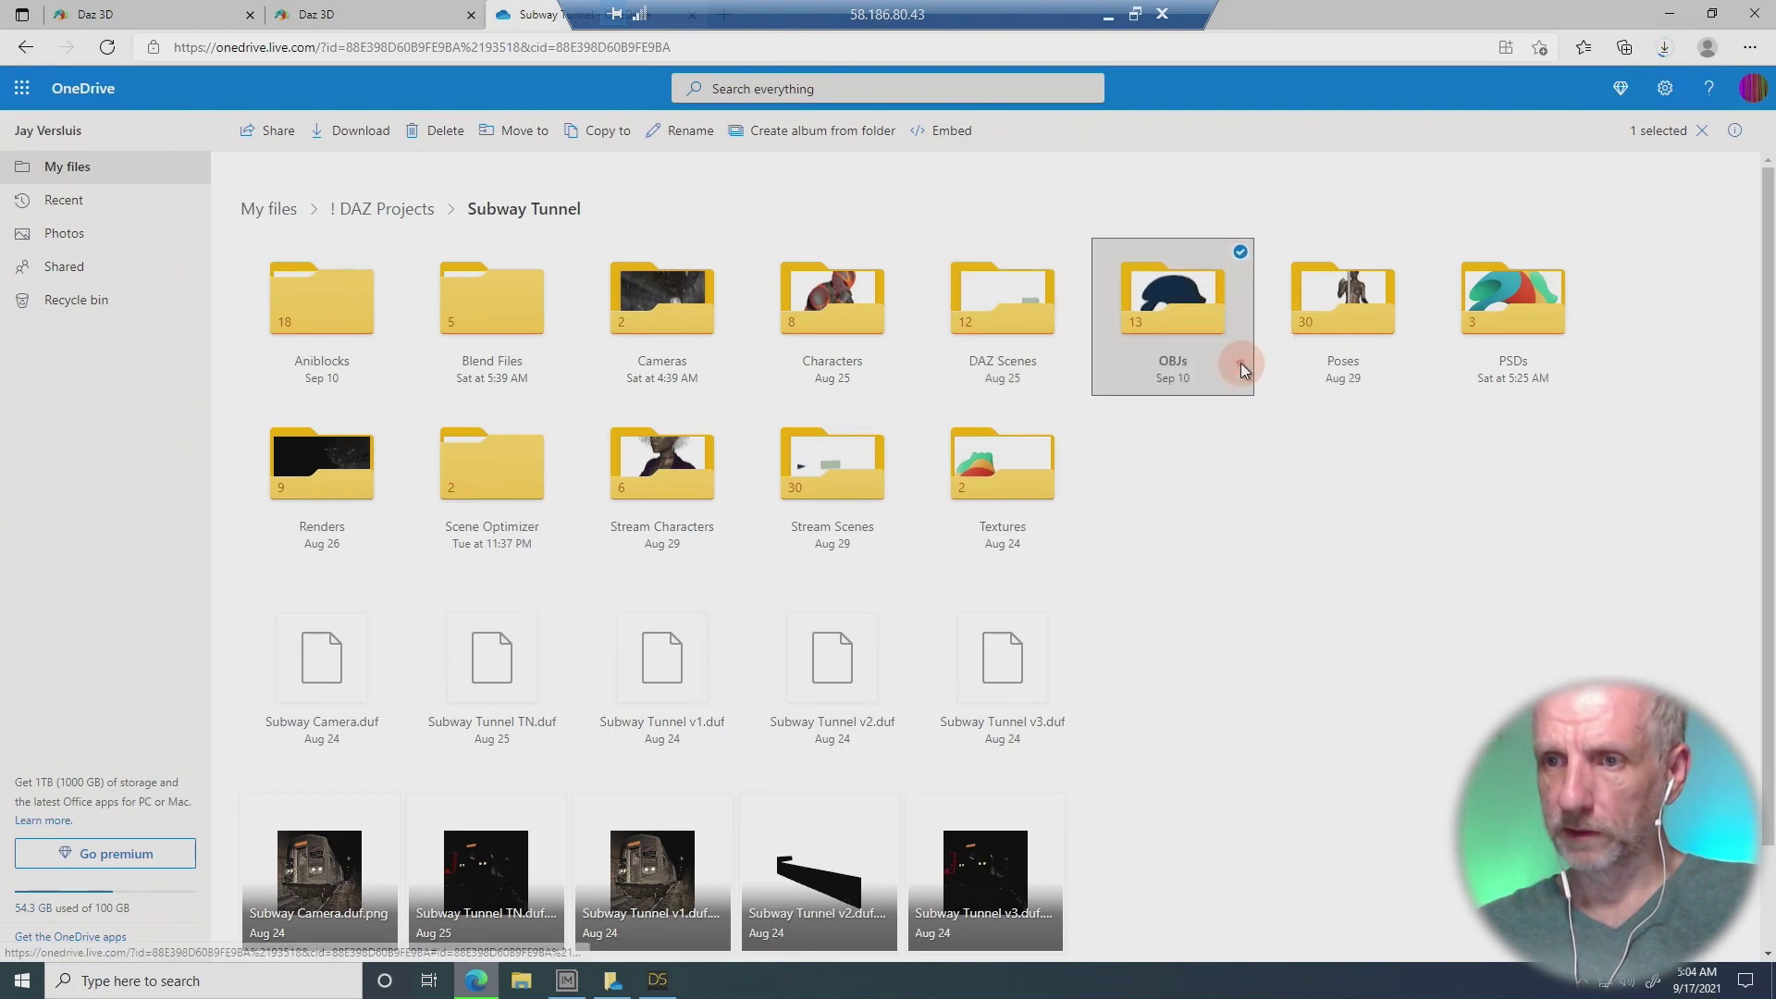
pyautogui.rightClick(1514, 321)
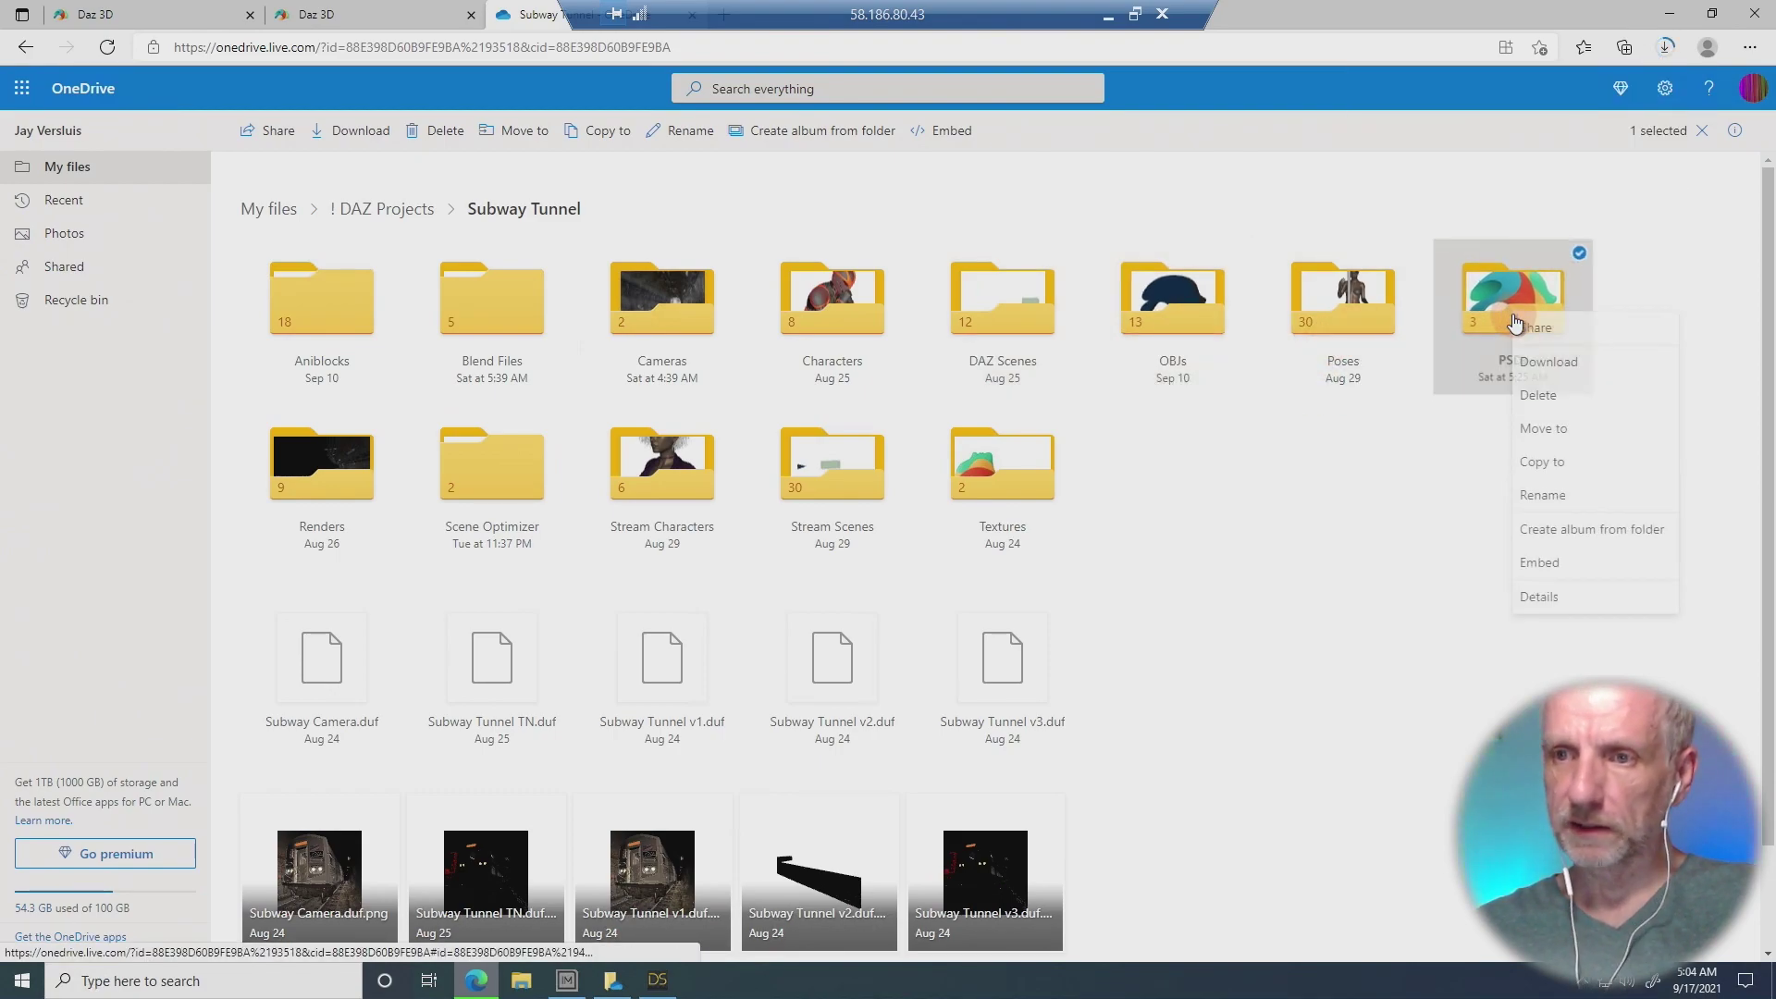
pyautogui.click(1550, 368)
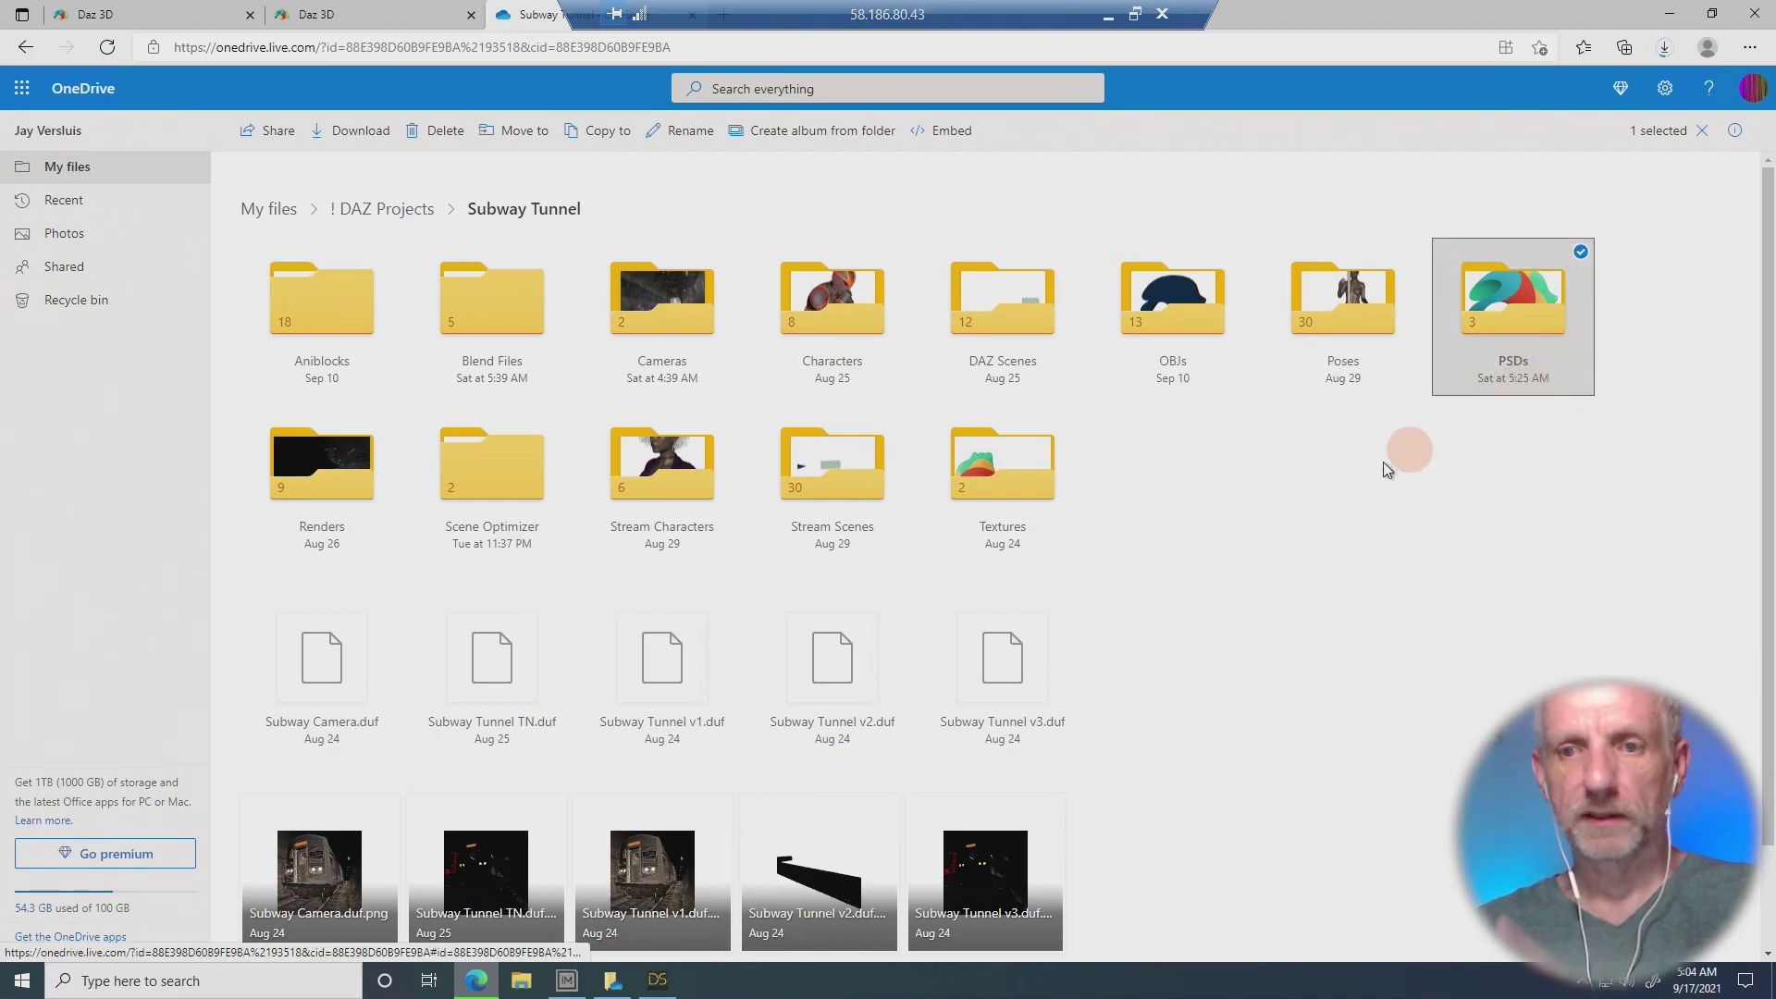
# Download the Textures, Stream Scenes and Scene Optimizer folders from the Subway Tunnel project.
pyautogui.rightClick(1009, 485)
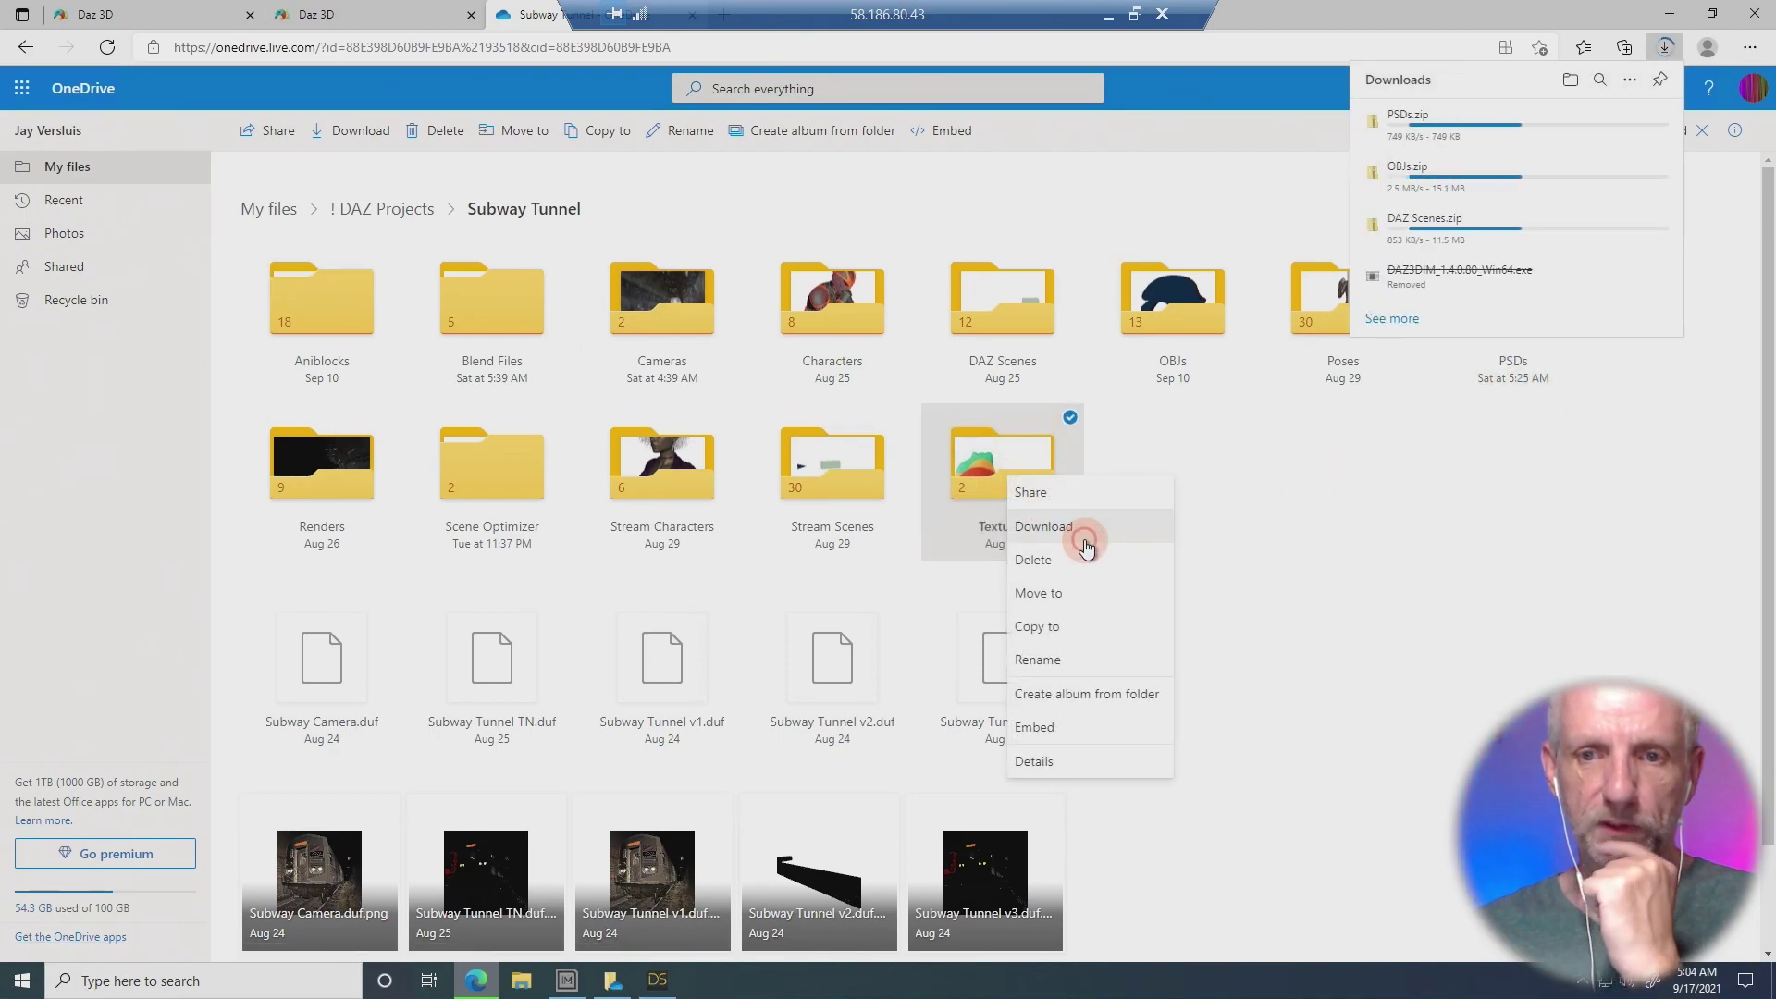
pyautogui.click(1025, 527)
pyautogui.rightClick(838, 477)
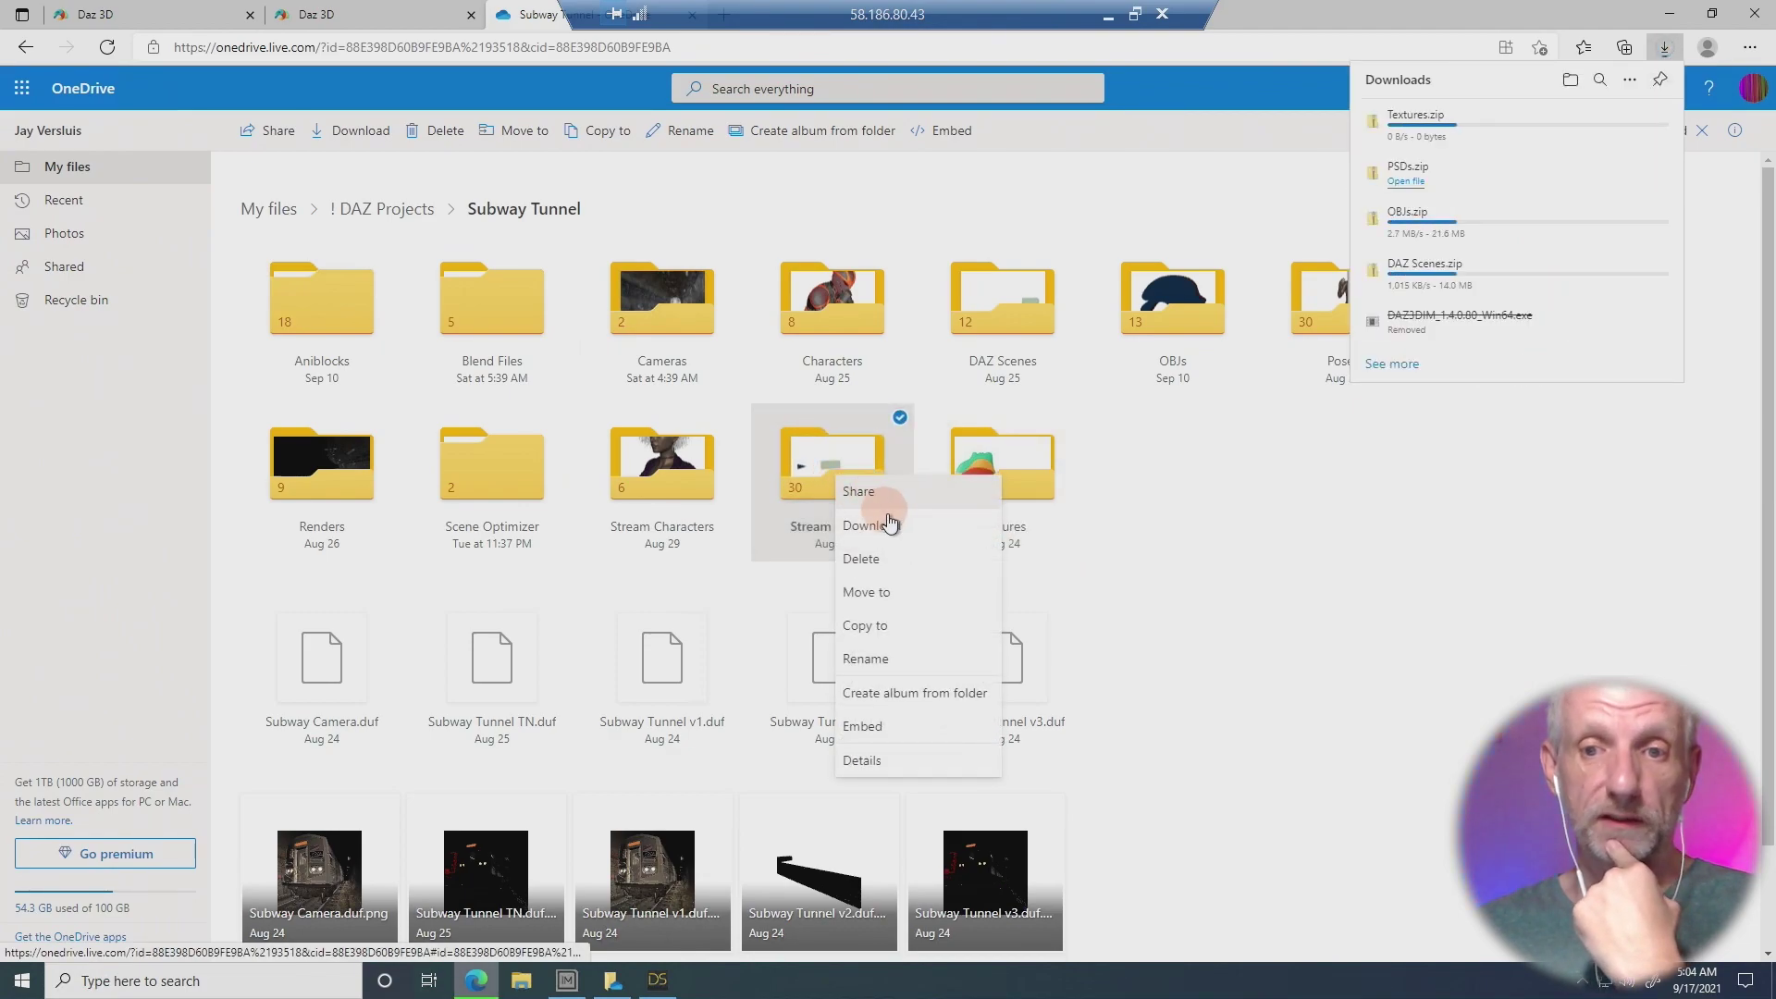
pyautogui.click(899, 529)
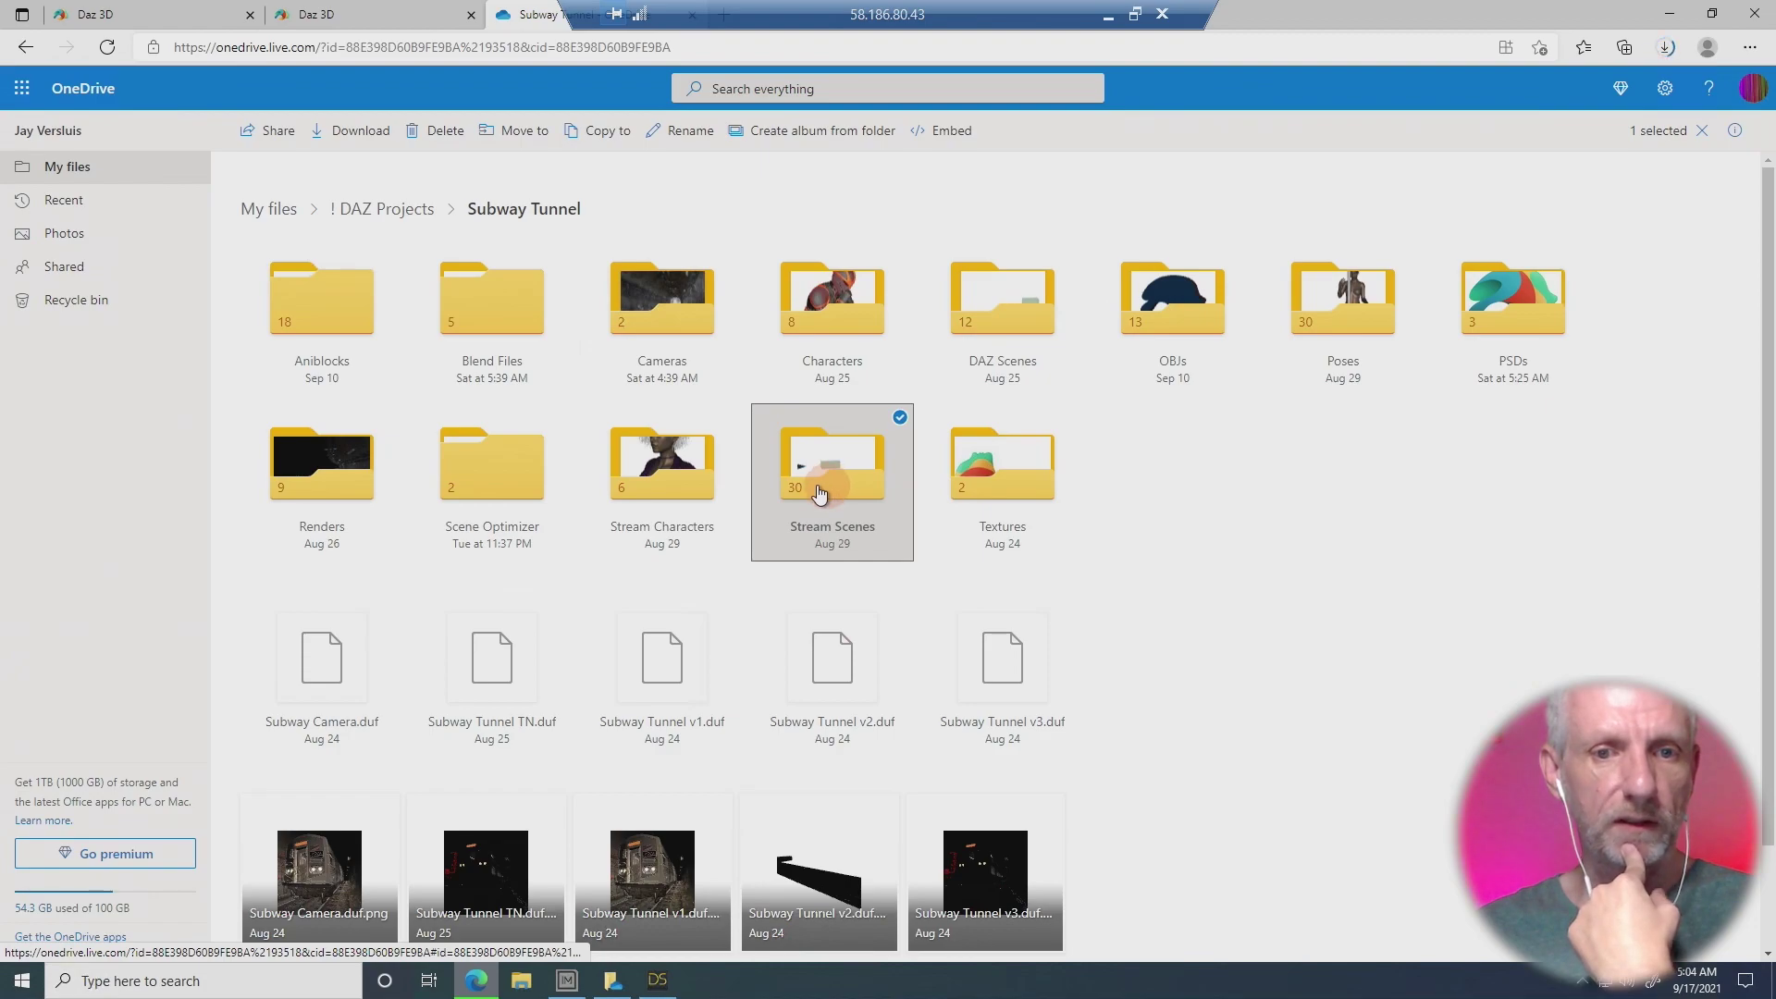
pyautogui.rightClick(500, 492)
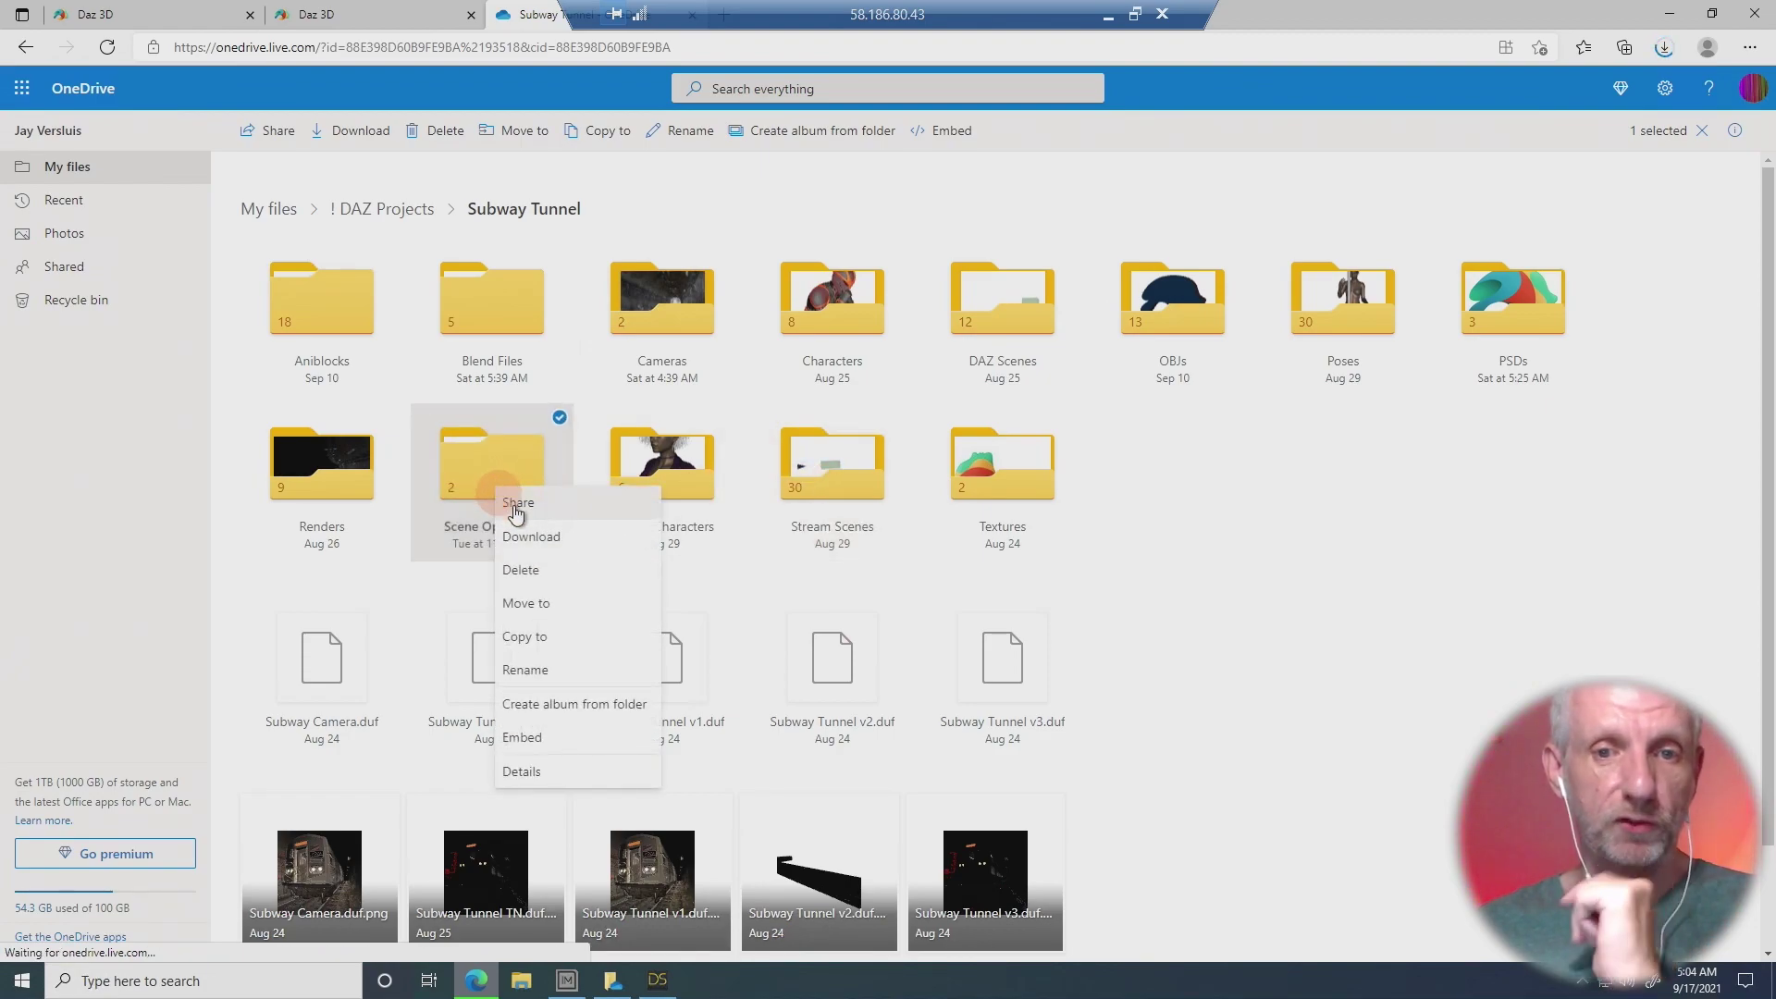
pyautogui.click(559, 544)
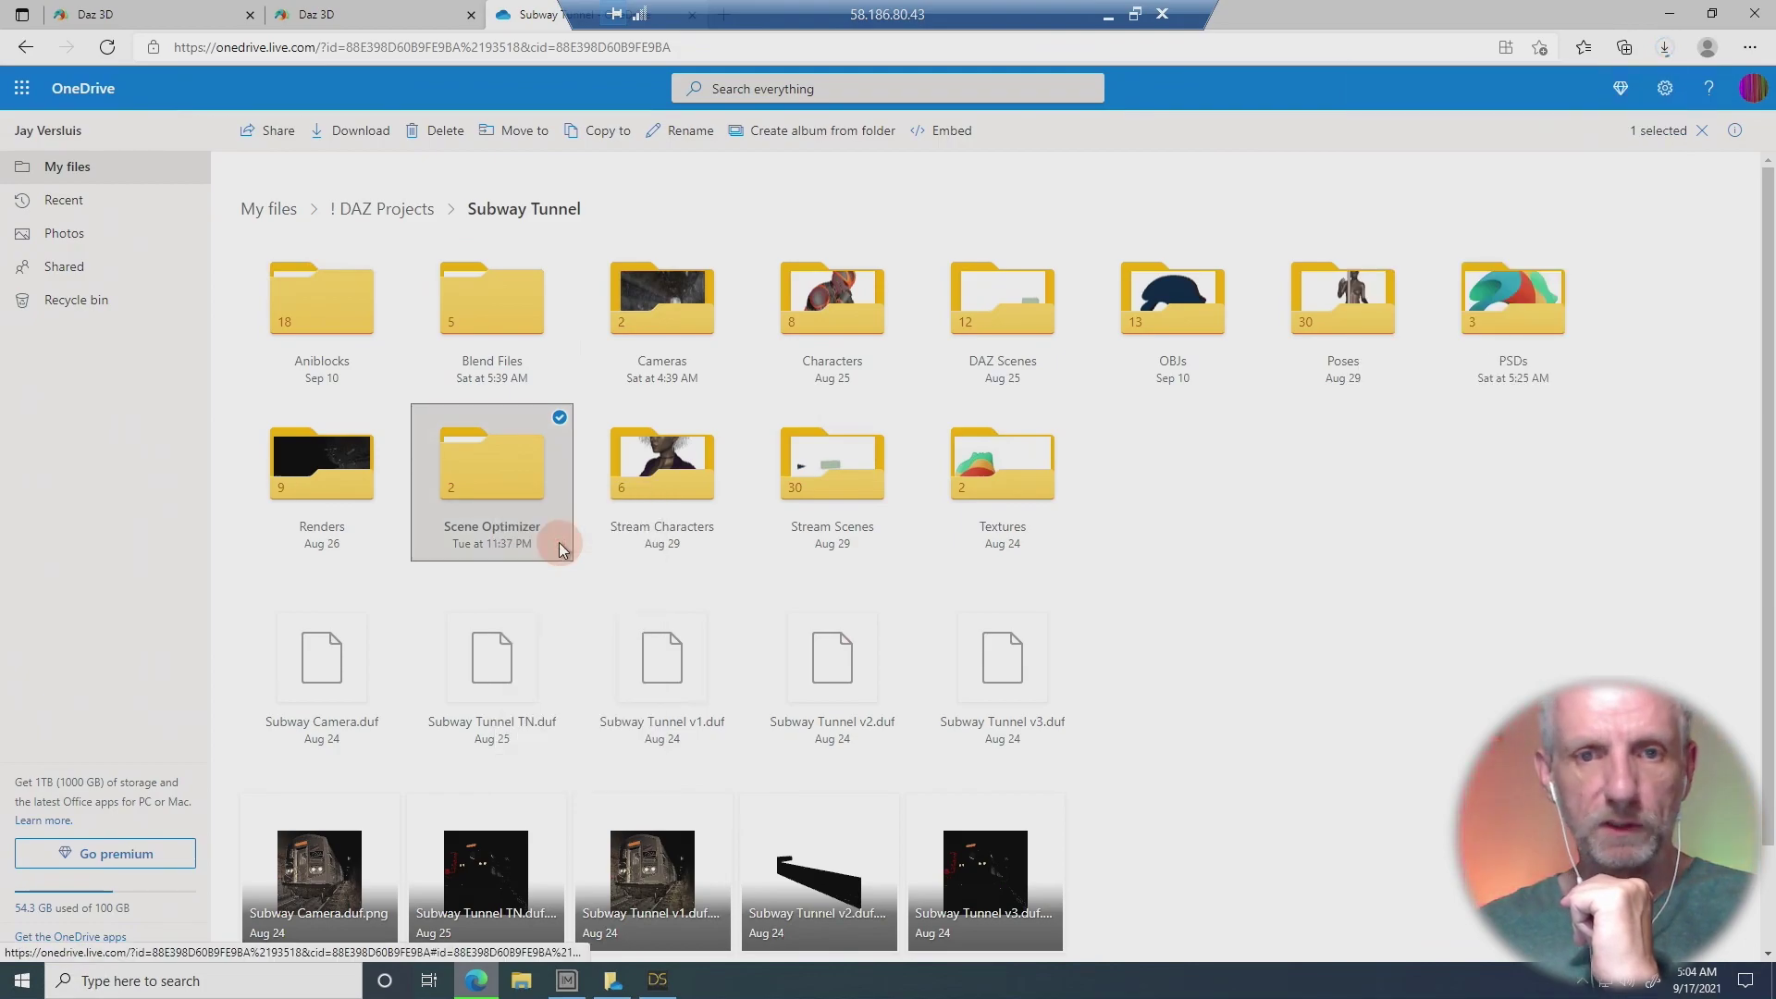
# Create a new folder named Subway Tunnel in the server's Downloads folder.
pyautogui.click(1007, 464)
pyautogui.rightClick(342, 406)
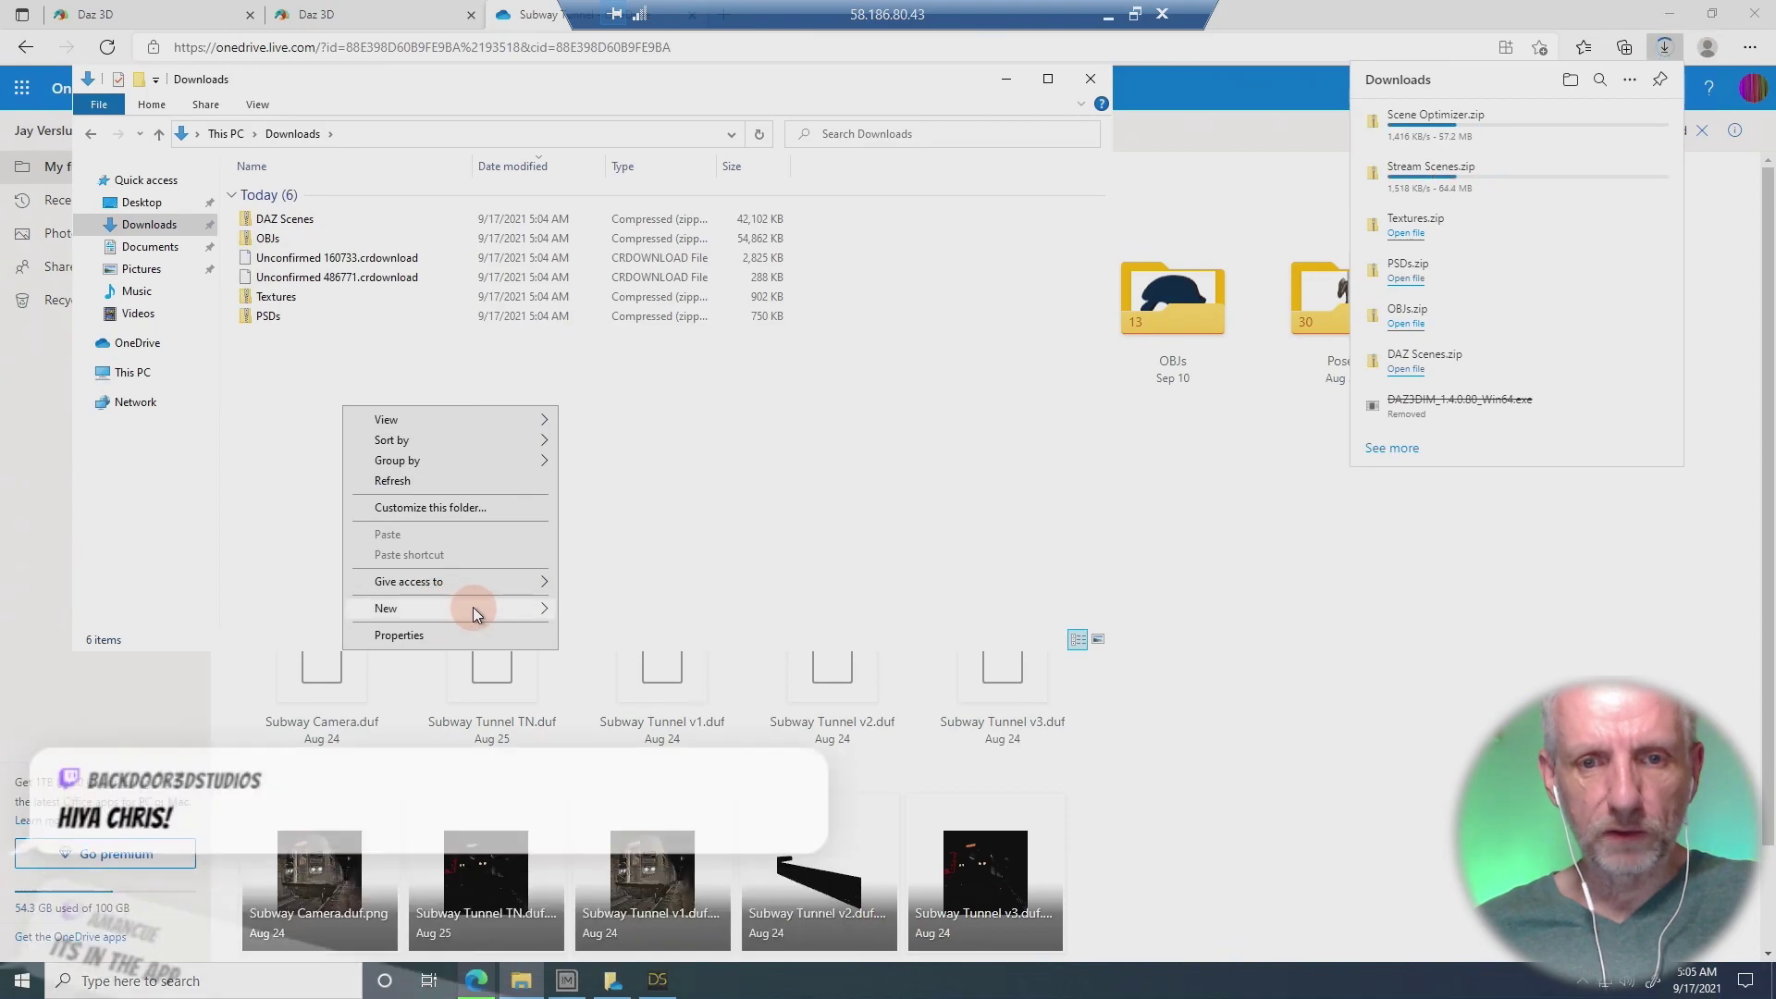
pyautogui.moveTo(473, 607)
pyautogui.click(607, 607)
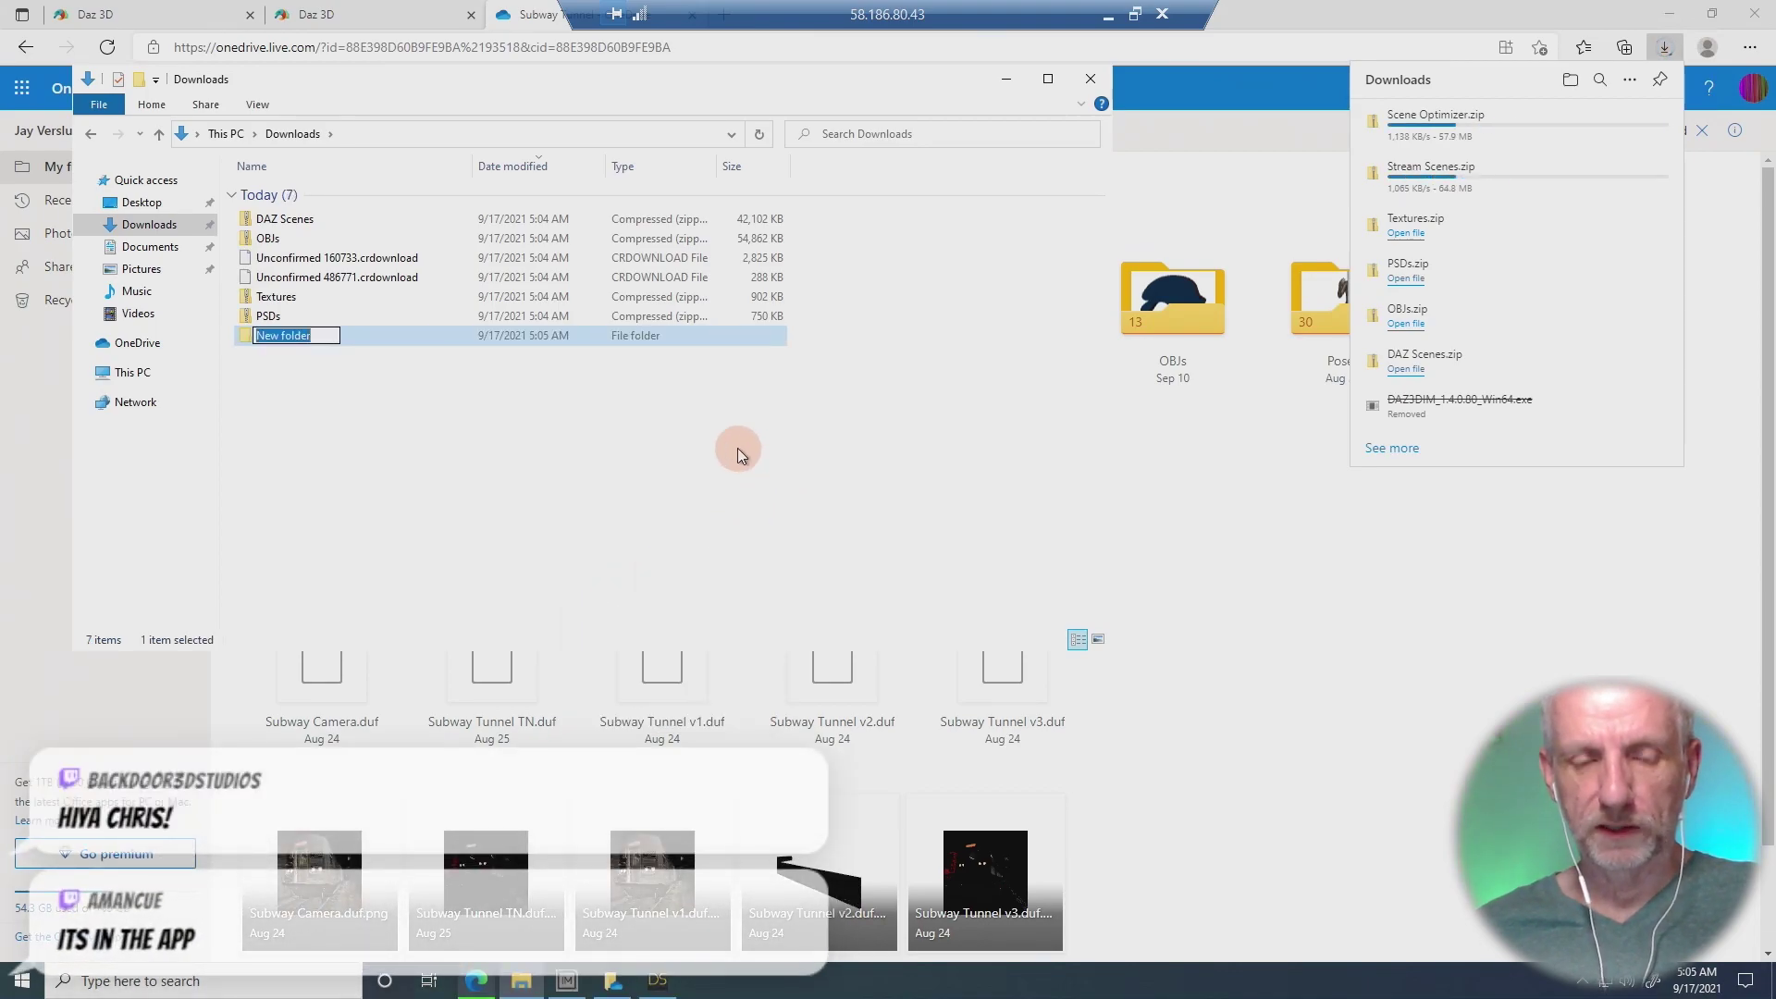
pyautogui.write('Subway ')
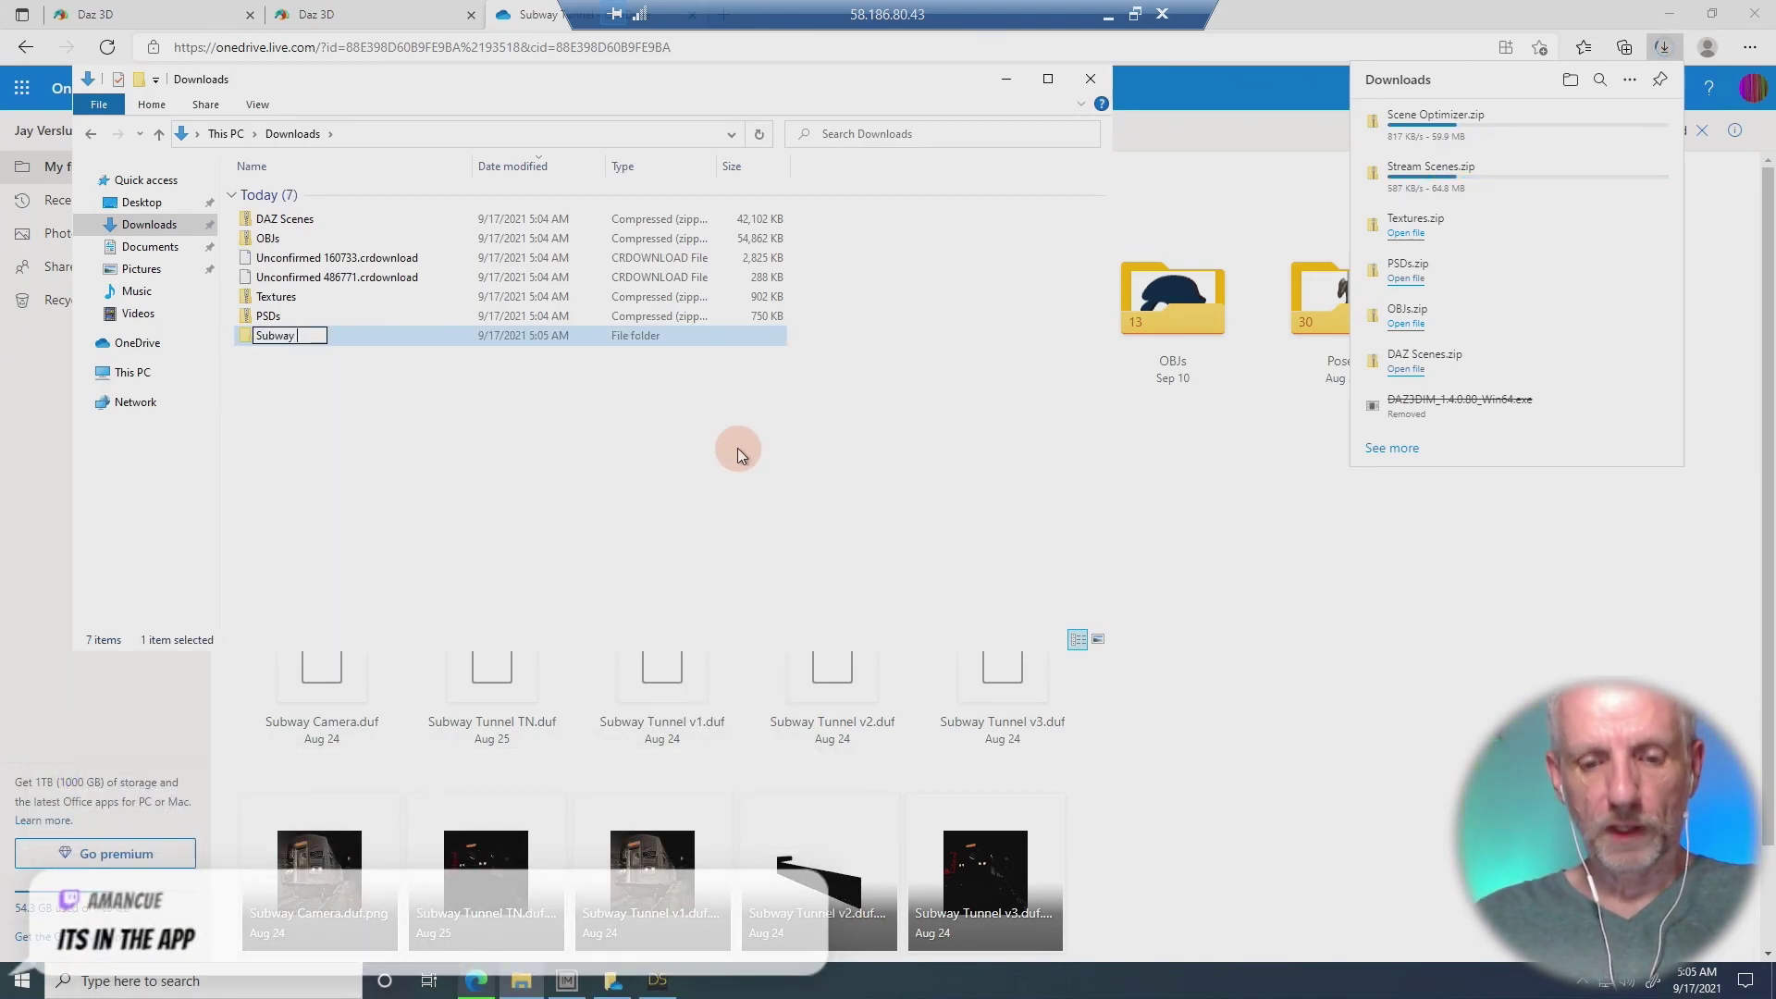
pyautogui.write('Tunnel')
pyautogui.press('Return')
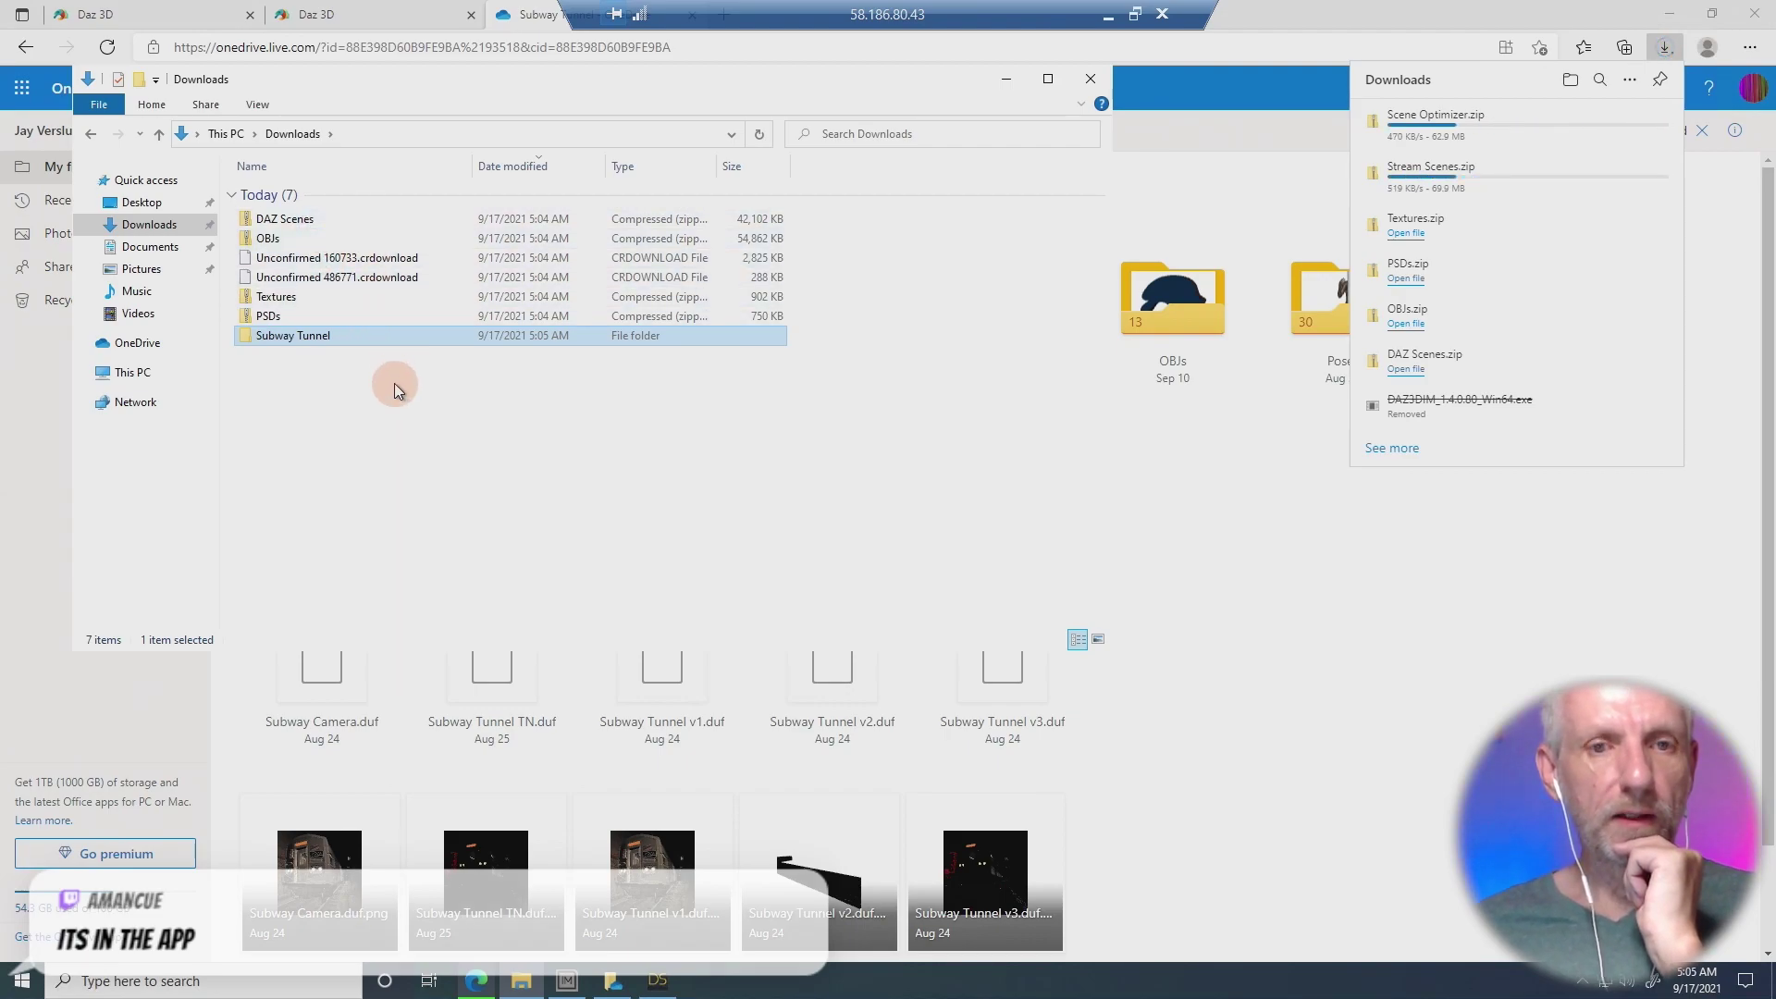
# Open the downloaded Textures archive and select the DAZ Logo color image to inspect its contents.
pyautogui.rightClick(302, 297)
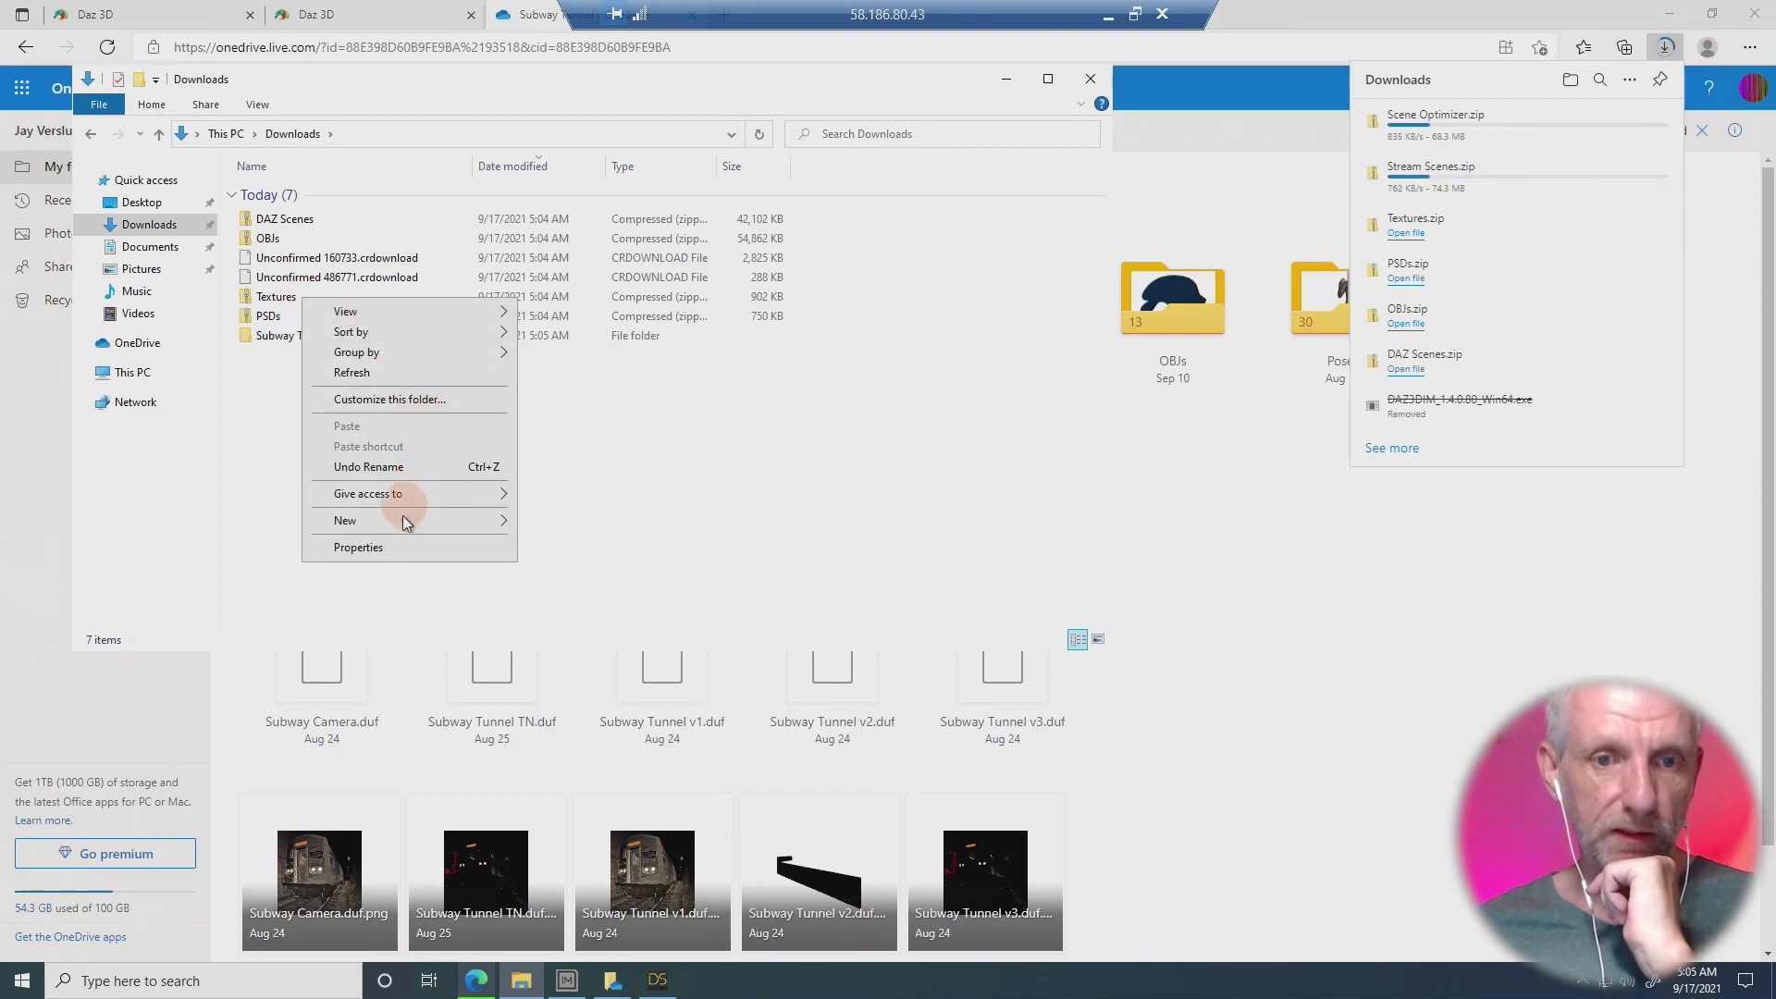
pyautogui.doubleClick(273, 298)
pyautogui.click(277, 193)
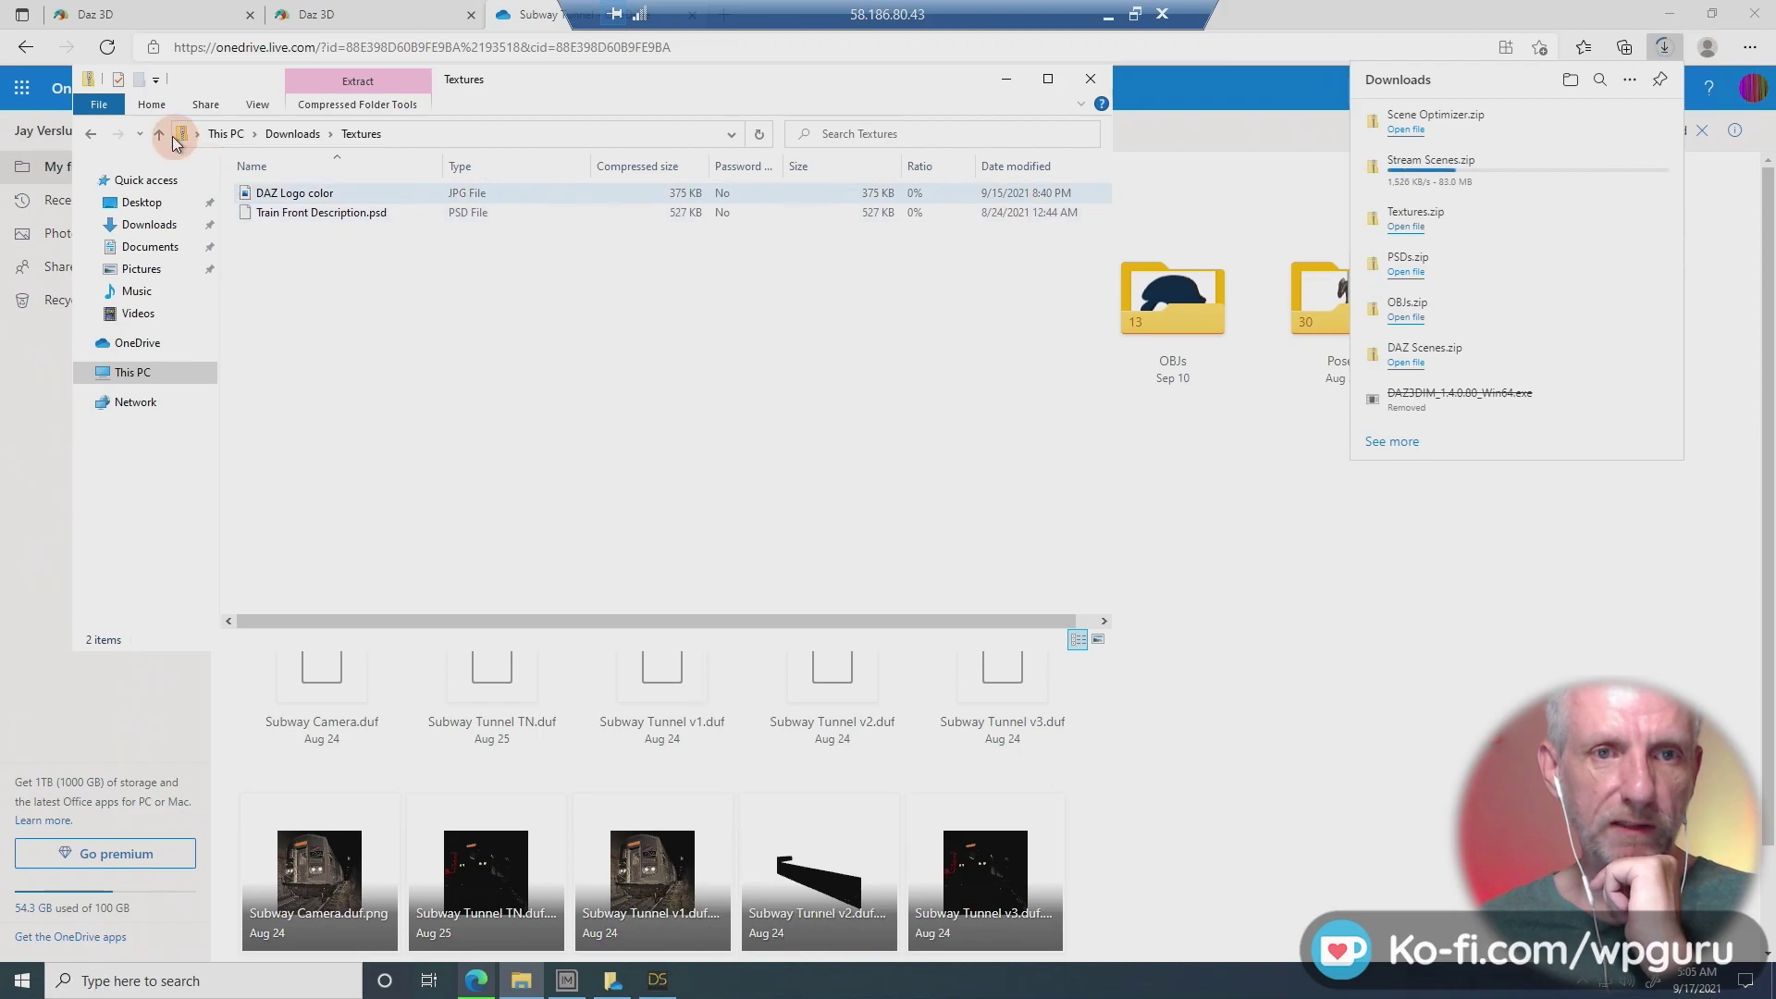
# Extract the Textures archive in Downloads and move the extracted Textures folder into the Subway Tunnel folder.
pyautogui.click(160, 134)
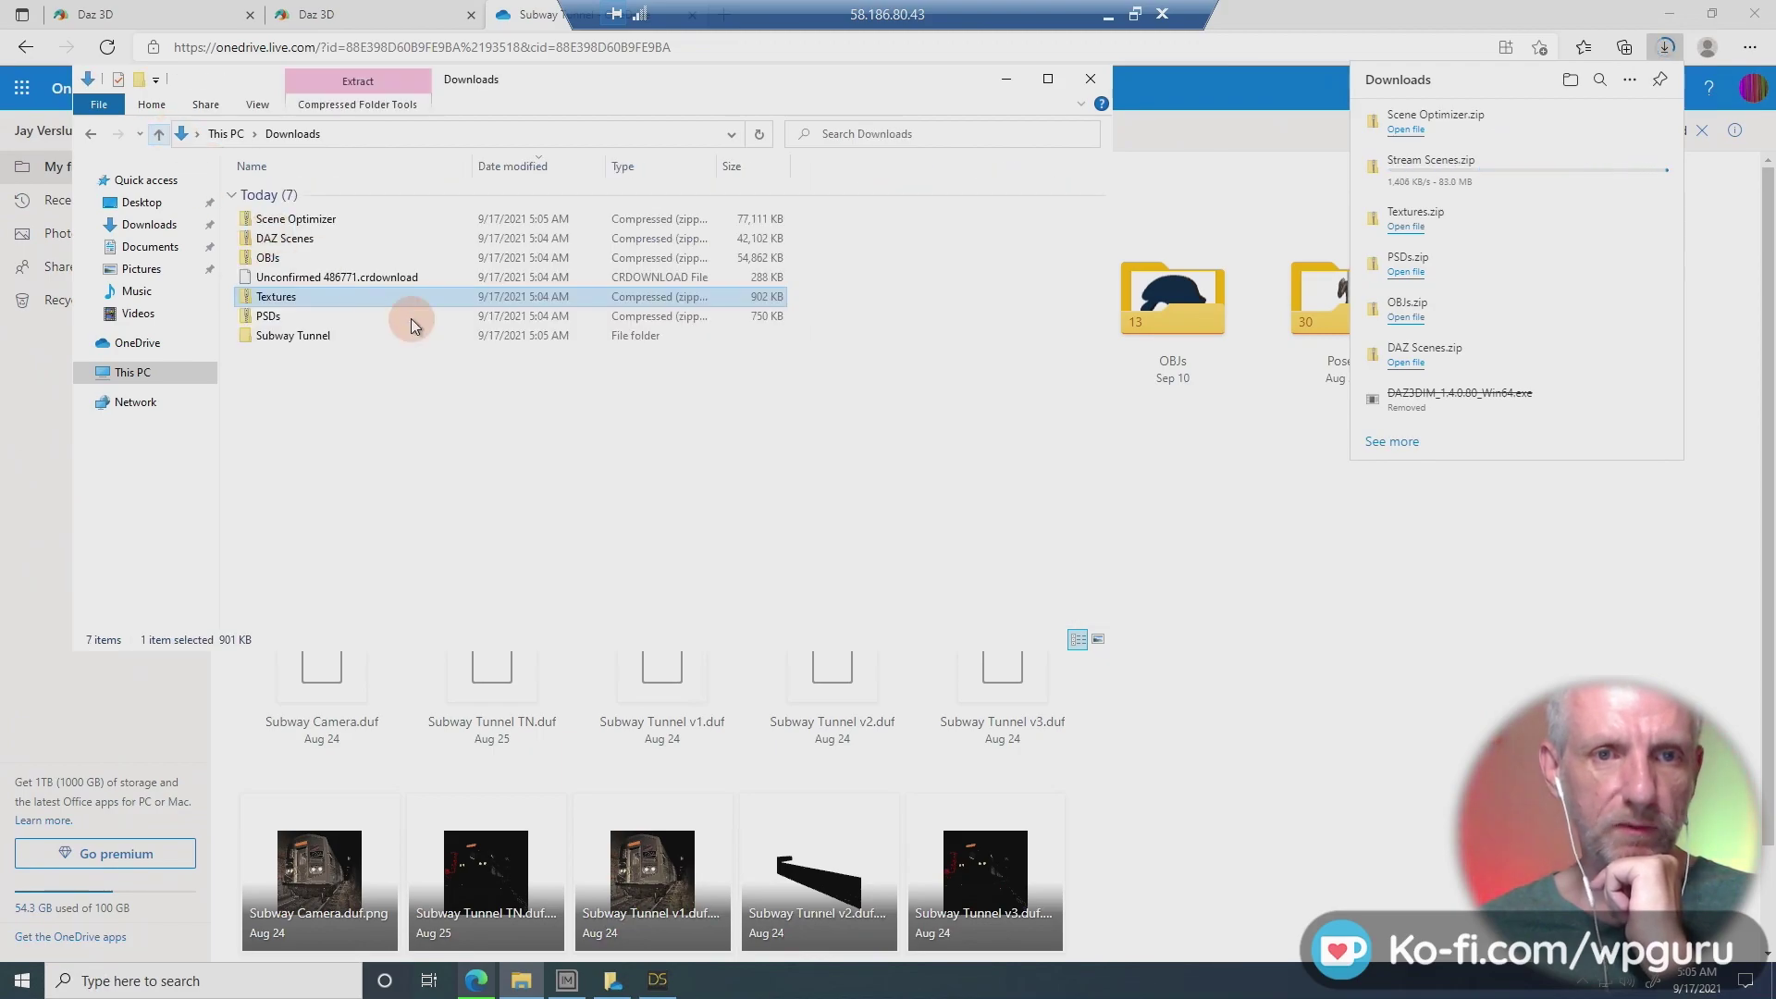
pyautogui.rightClick(335, 294)
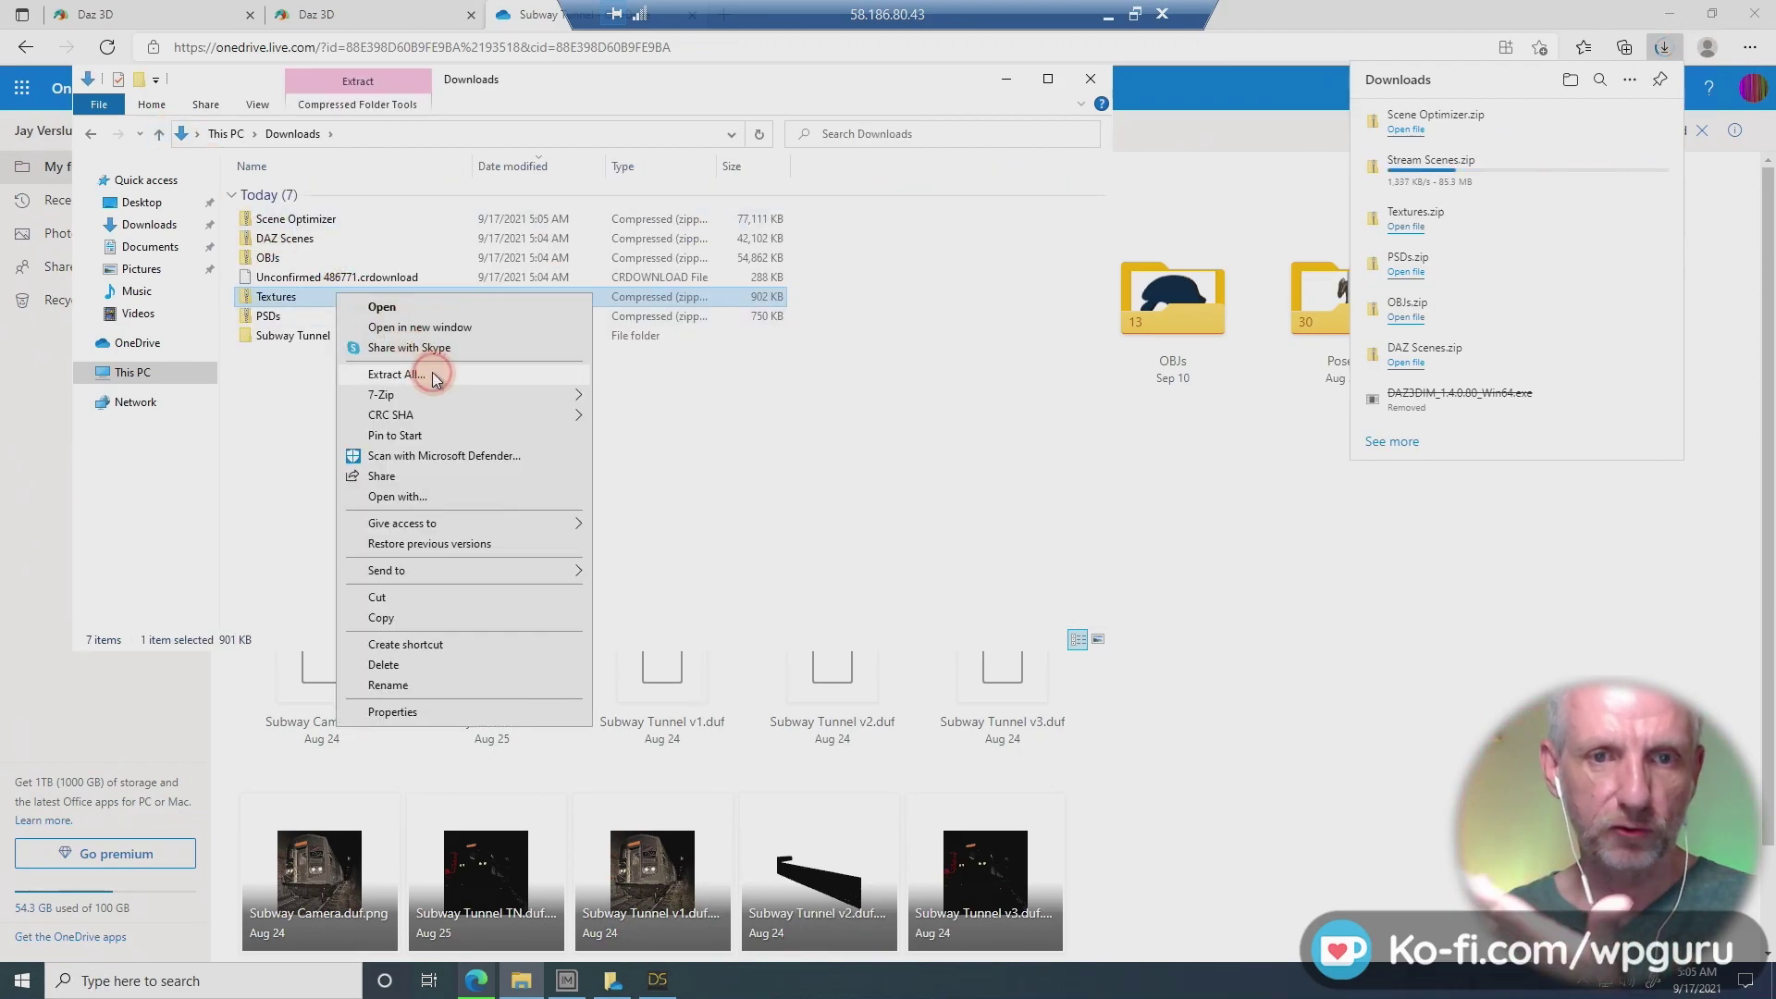
pyautogui.click(396, 375)
pyautogui.click(1053, 666)
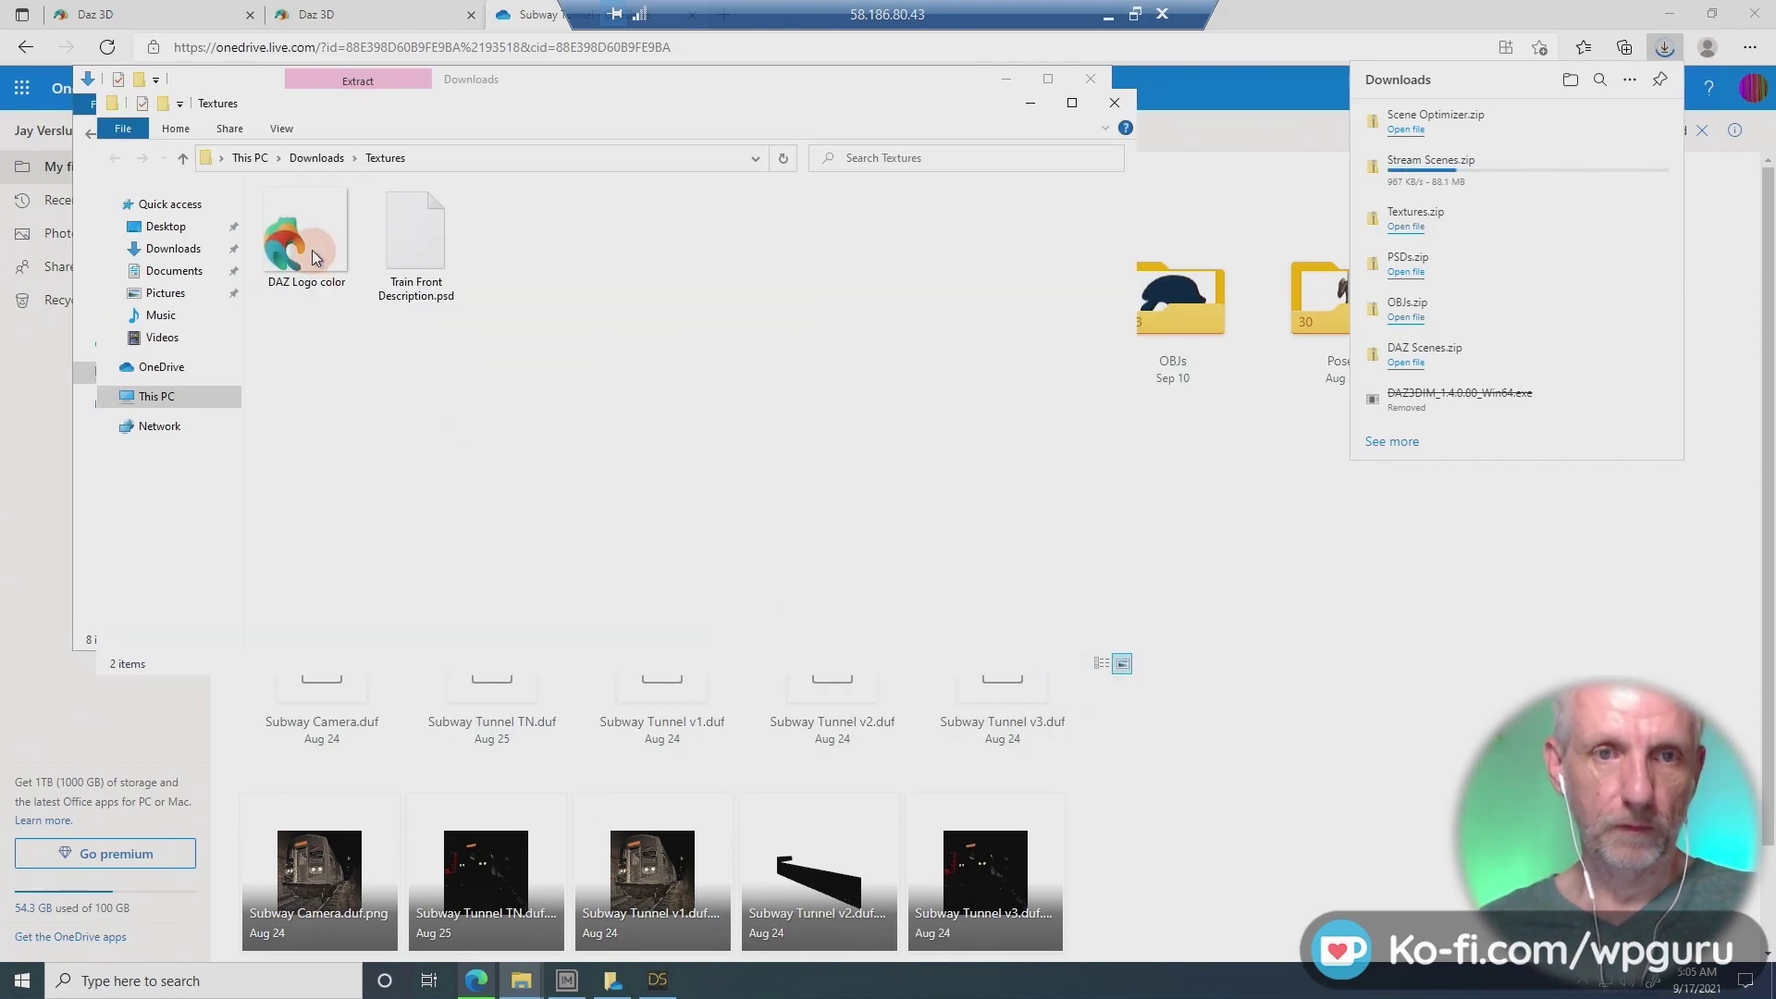
pyautogui.click(184, 160)
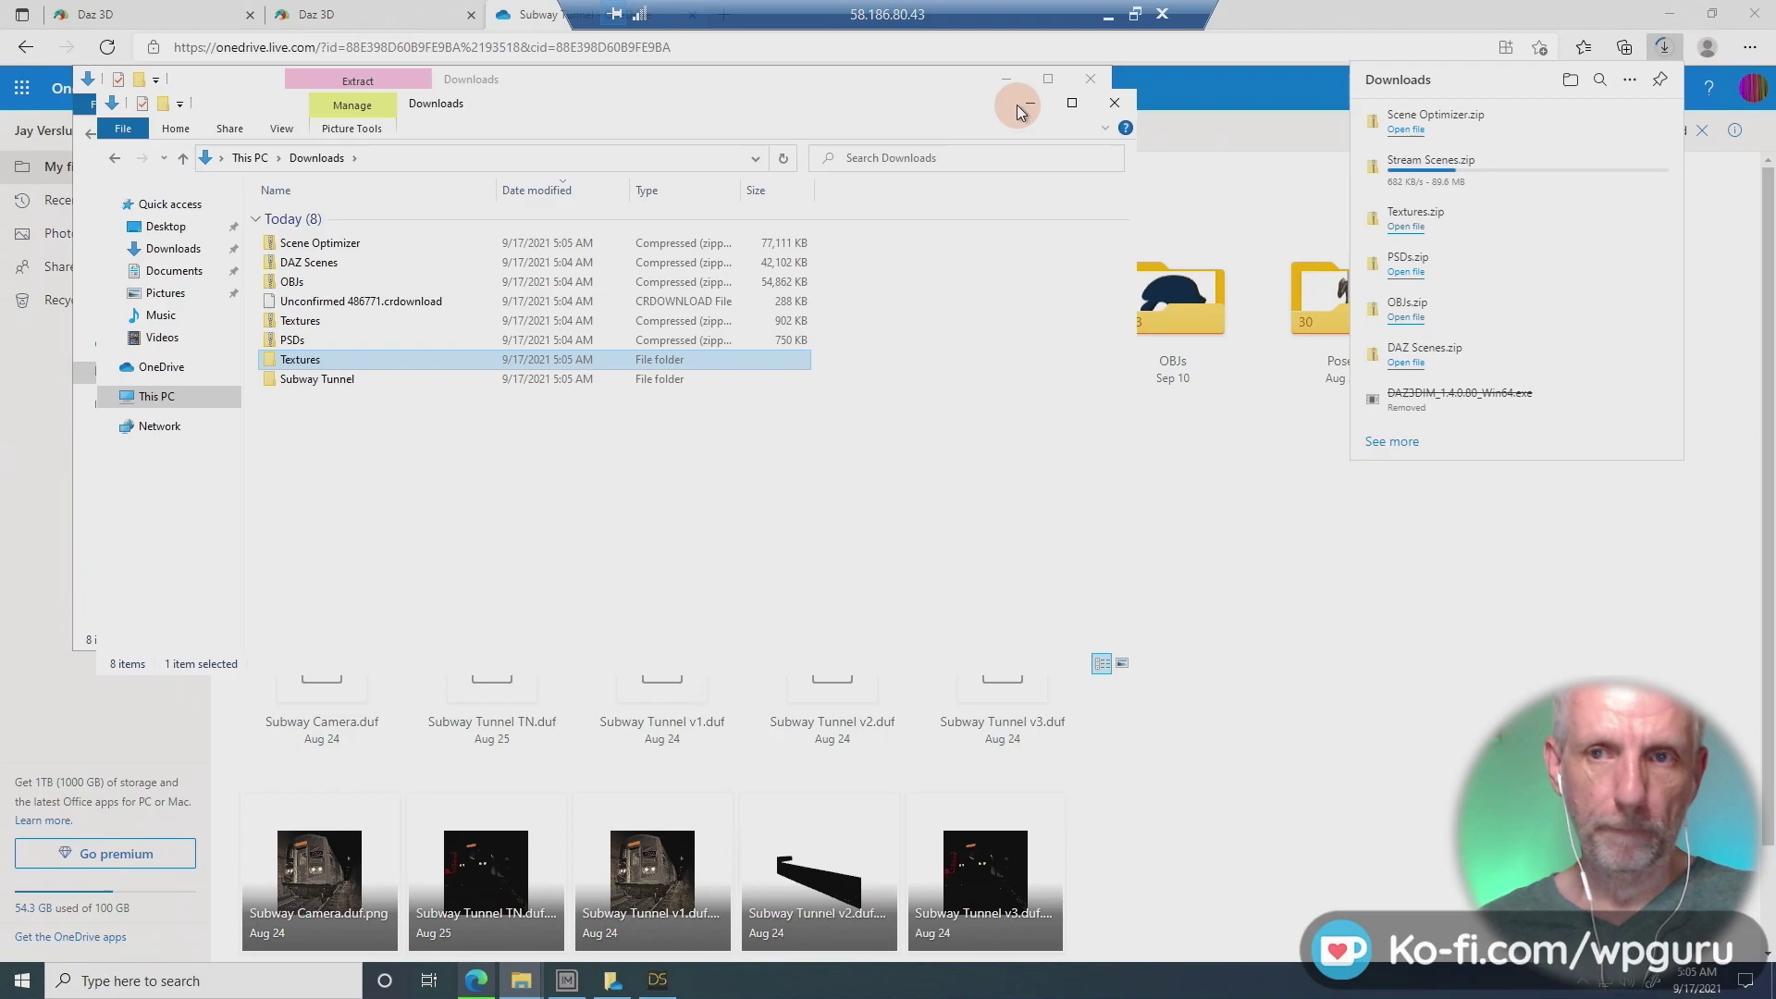
pyautogui.click(1091, 78)
pyautogui.moveTo(319, 368); pyautogui.dragTo(317, 381)
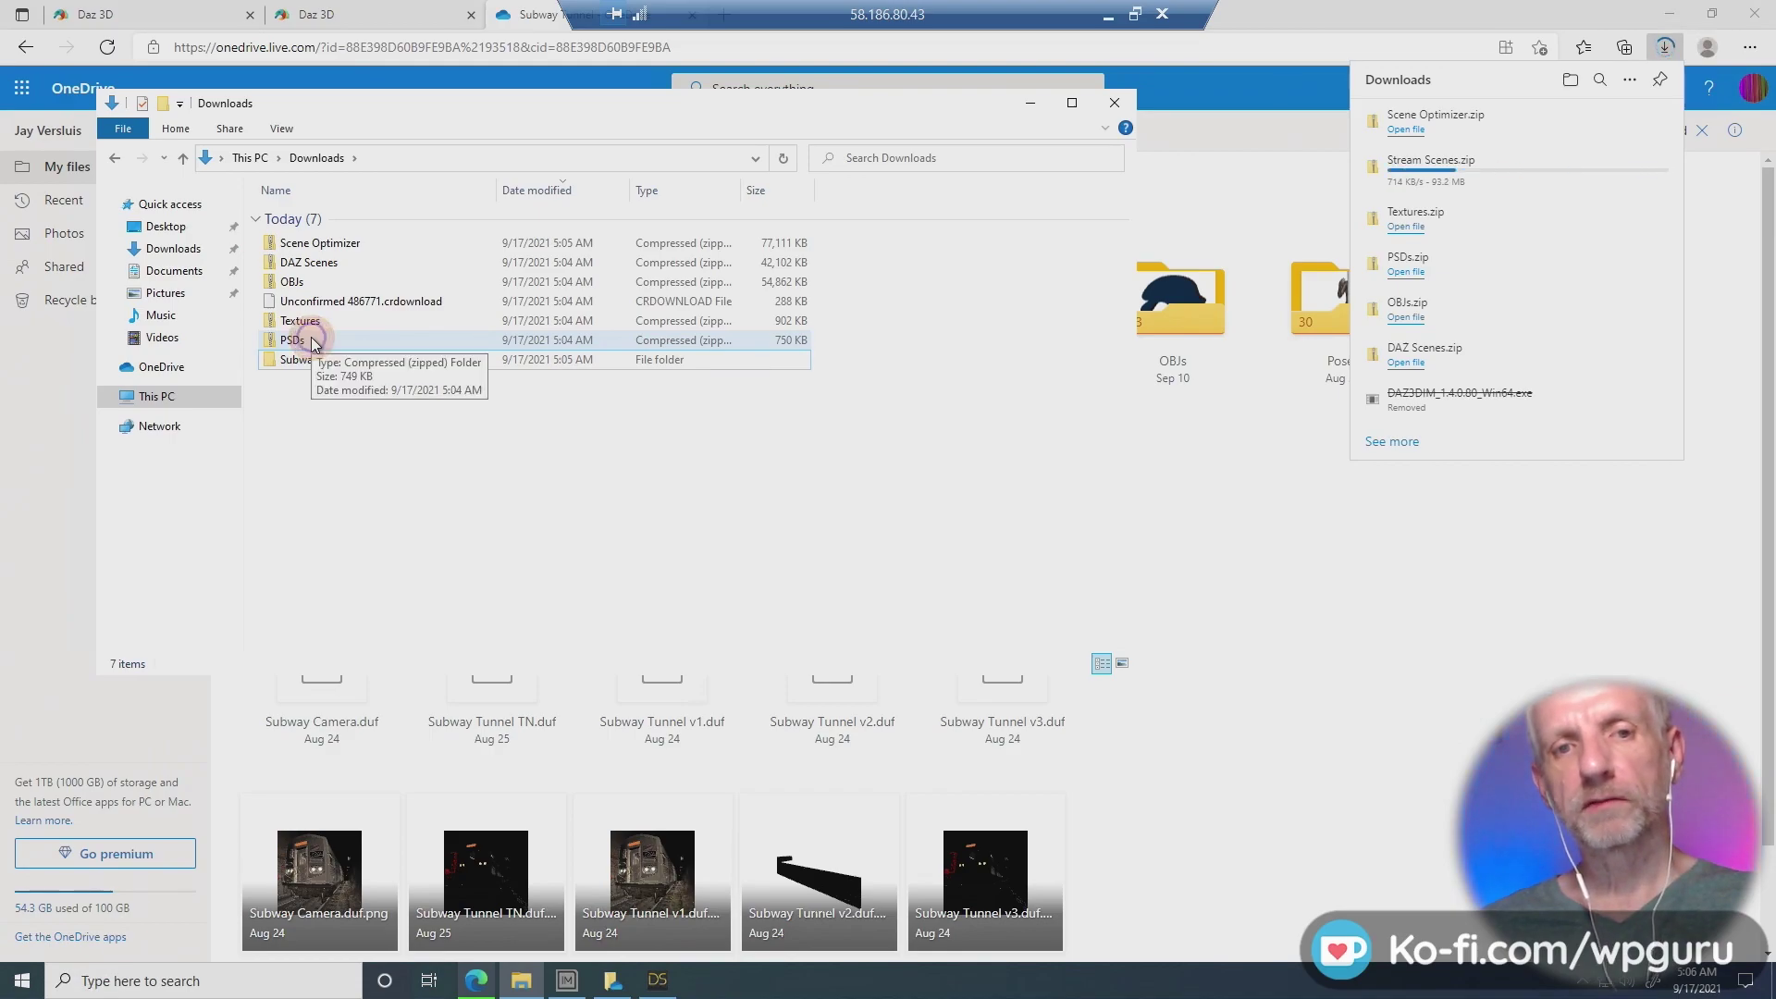
# Extract the PSDs archive in Downloads and move the extracted PSDs folder into the Subway Tunnel folder.
pyautogui.rightClick(311, 339)
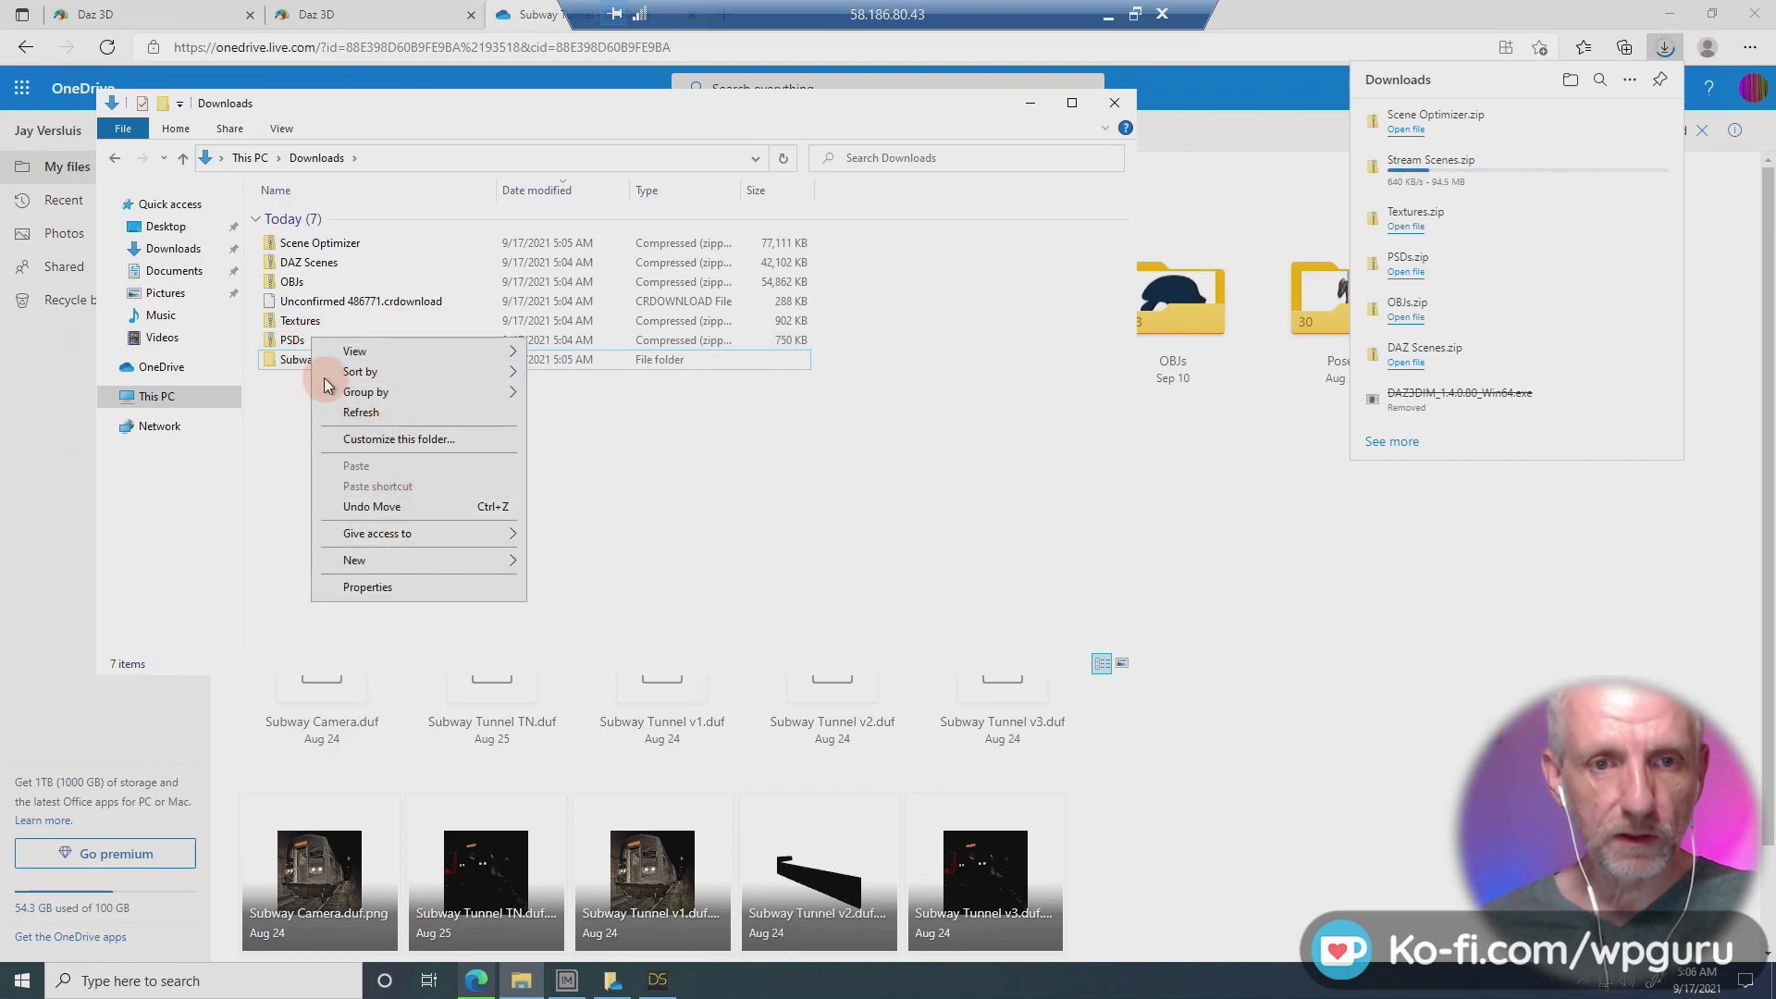
pyautogui.click(317, 341)
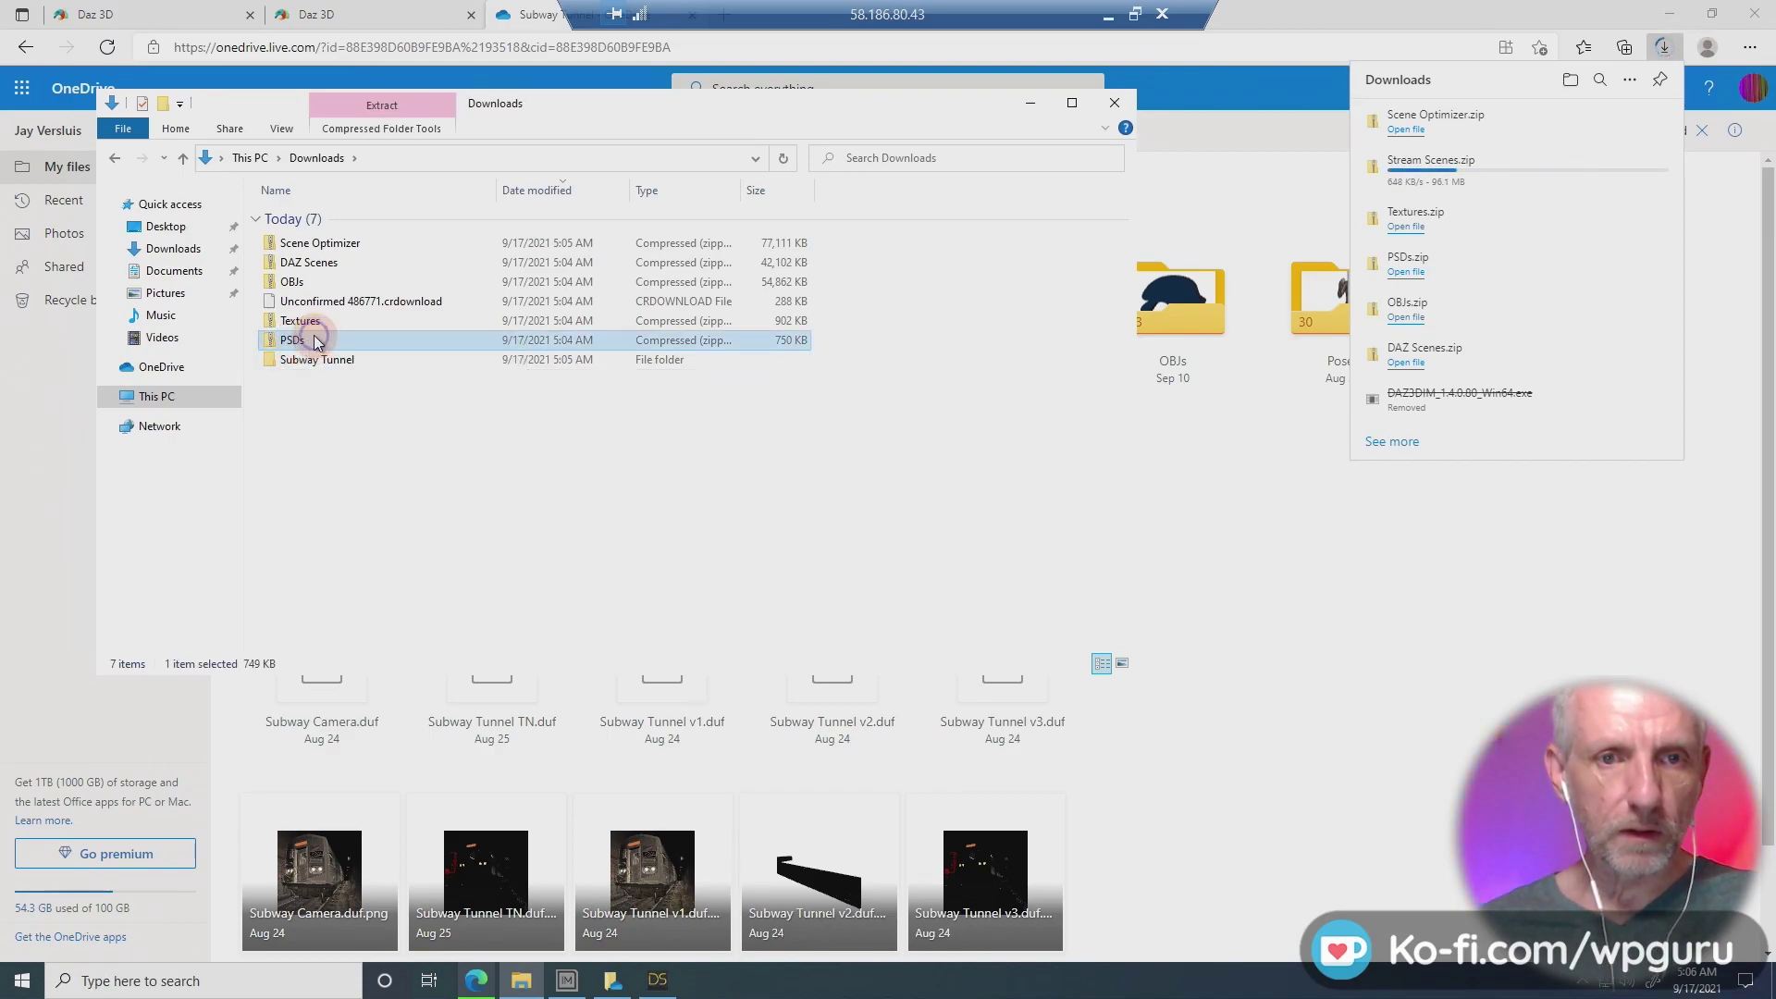
pyautogui.rightClick(314, 337)
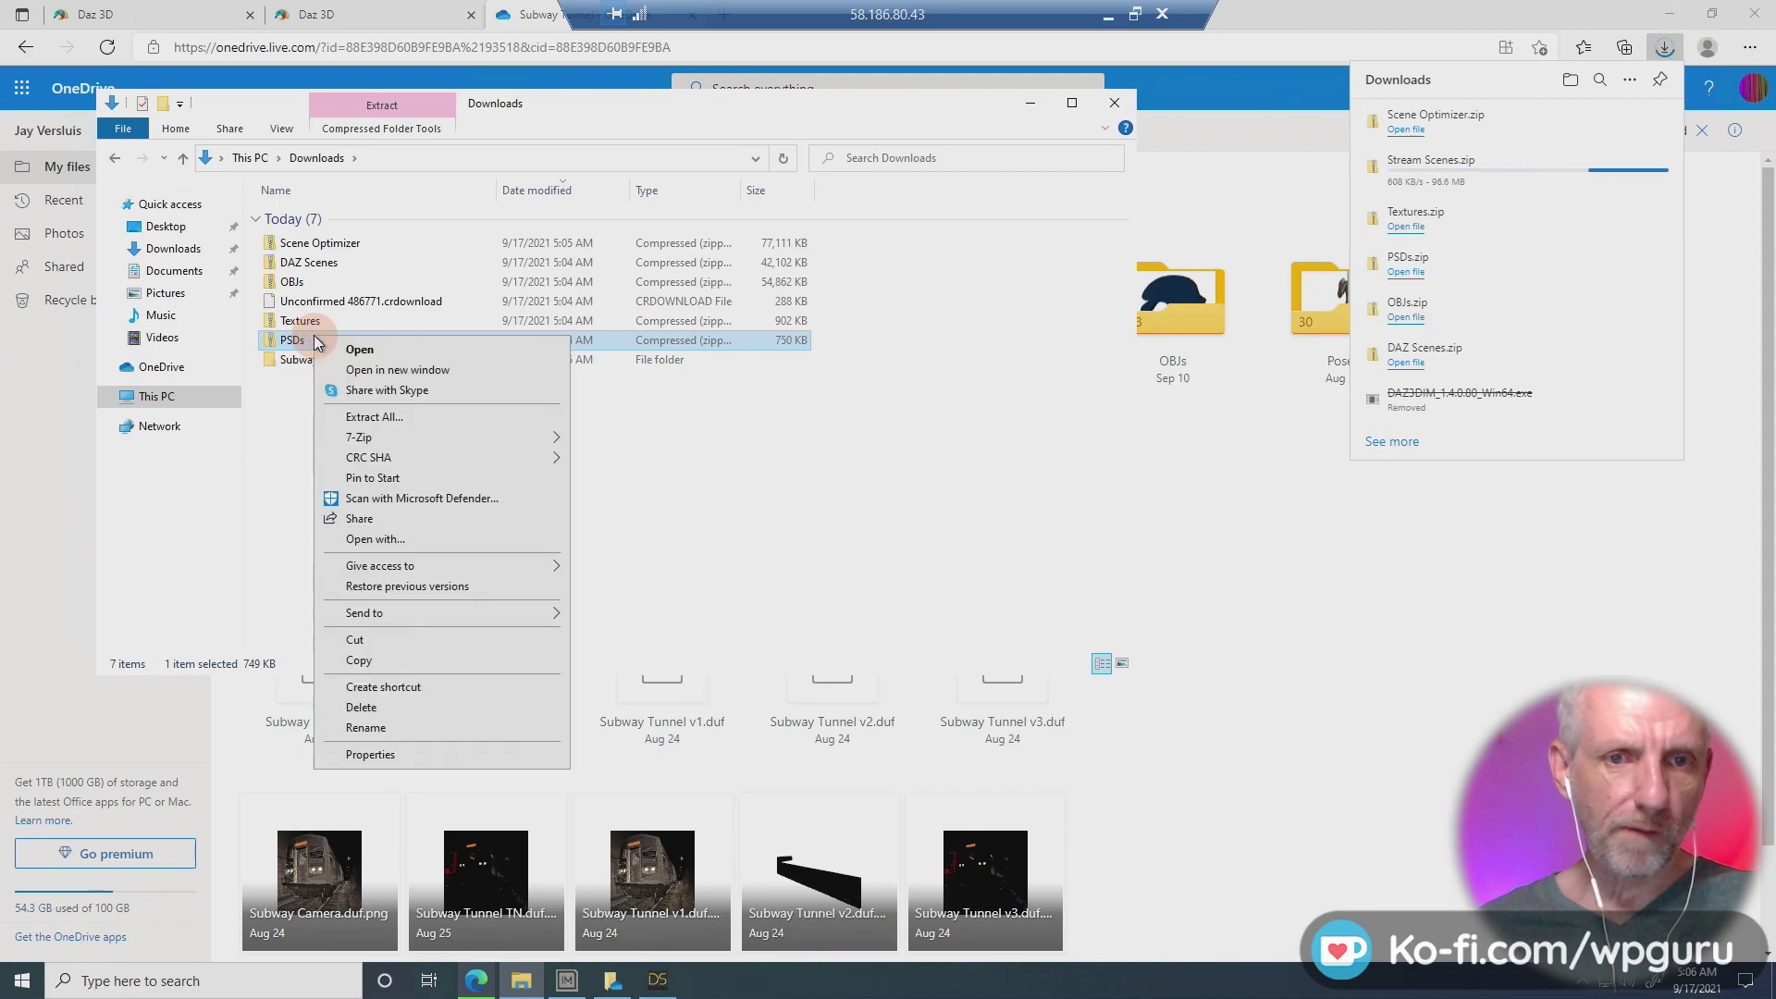
pyautogui.click(447, 419)
pyautogui.click(1053, 668)
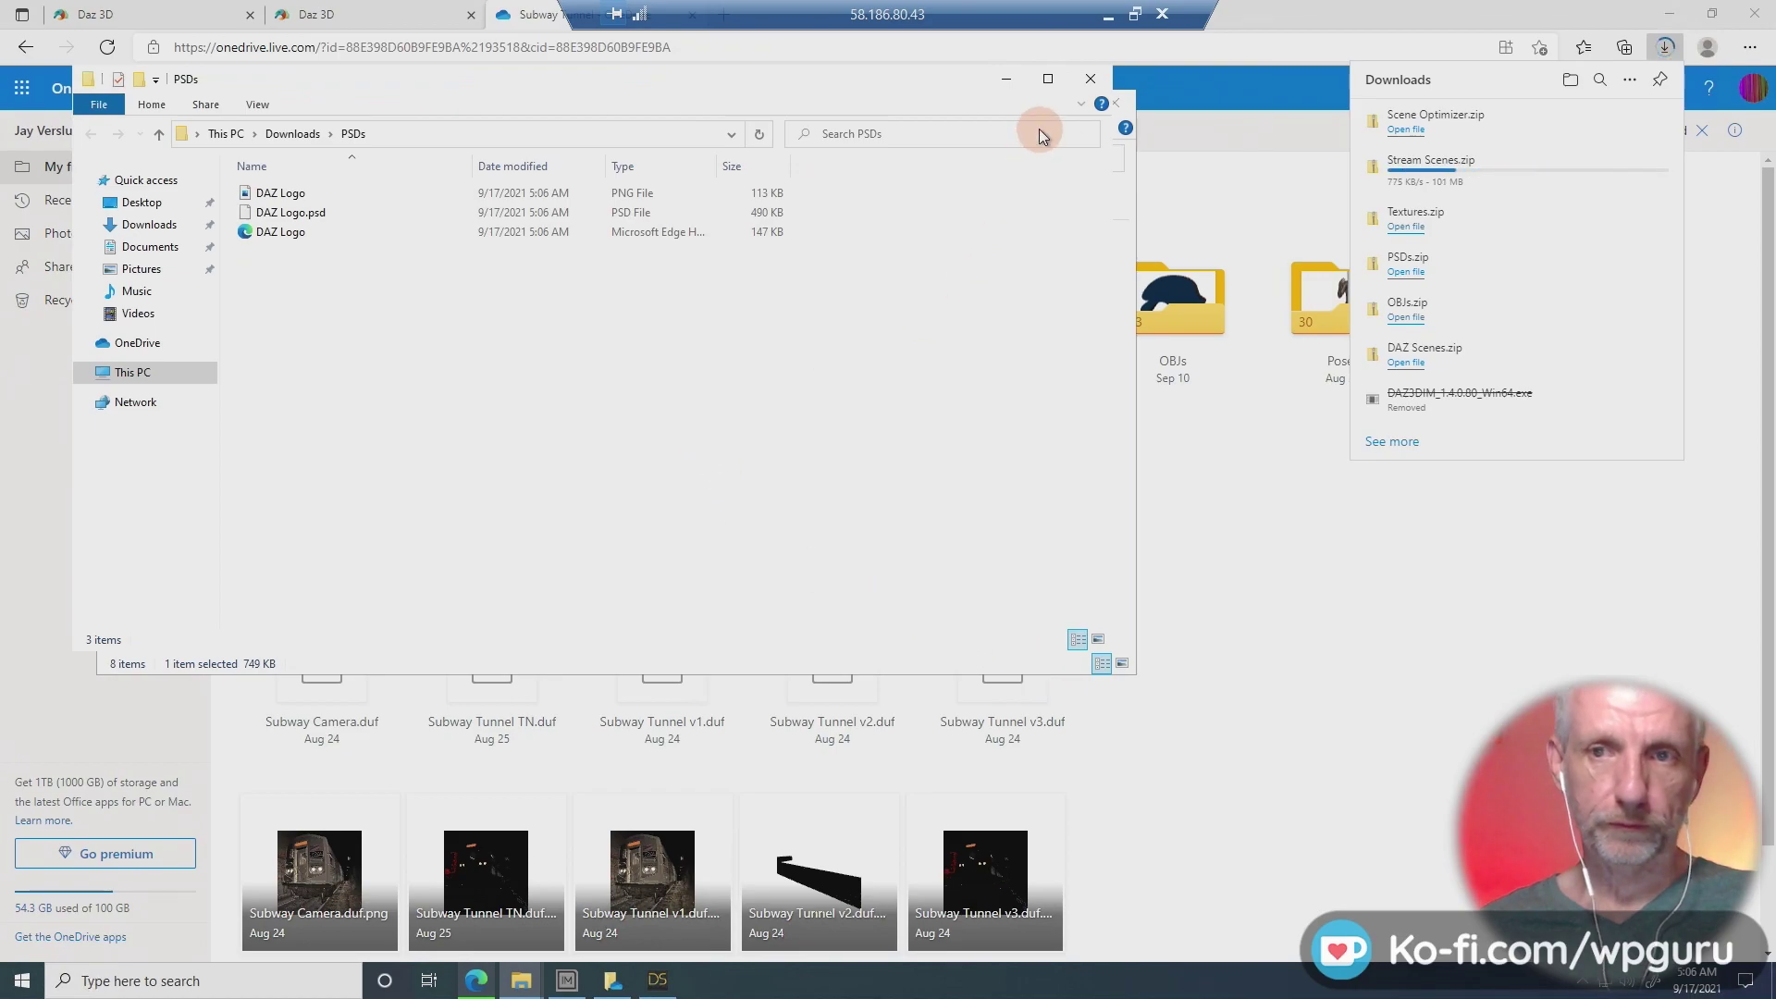
pyautogui.click(1091, 78)
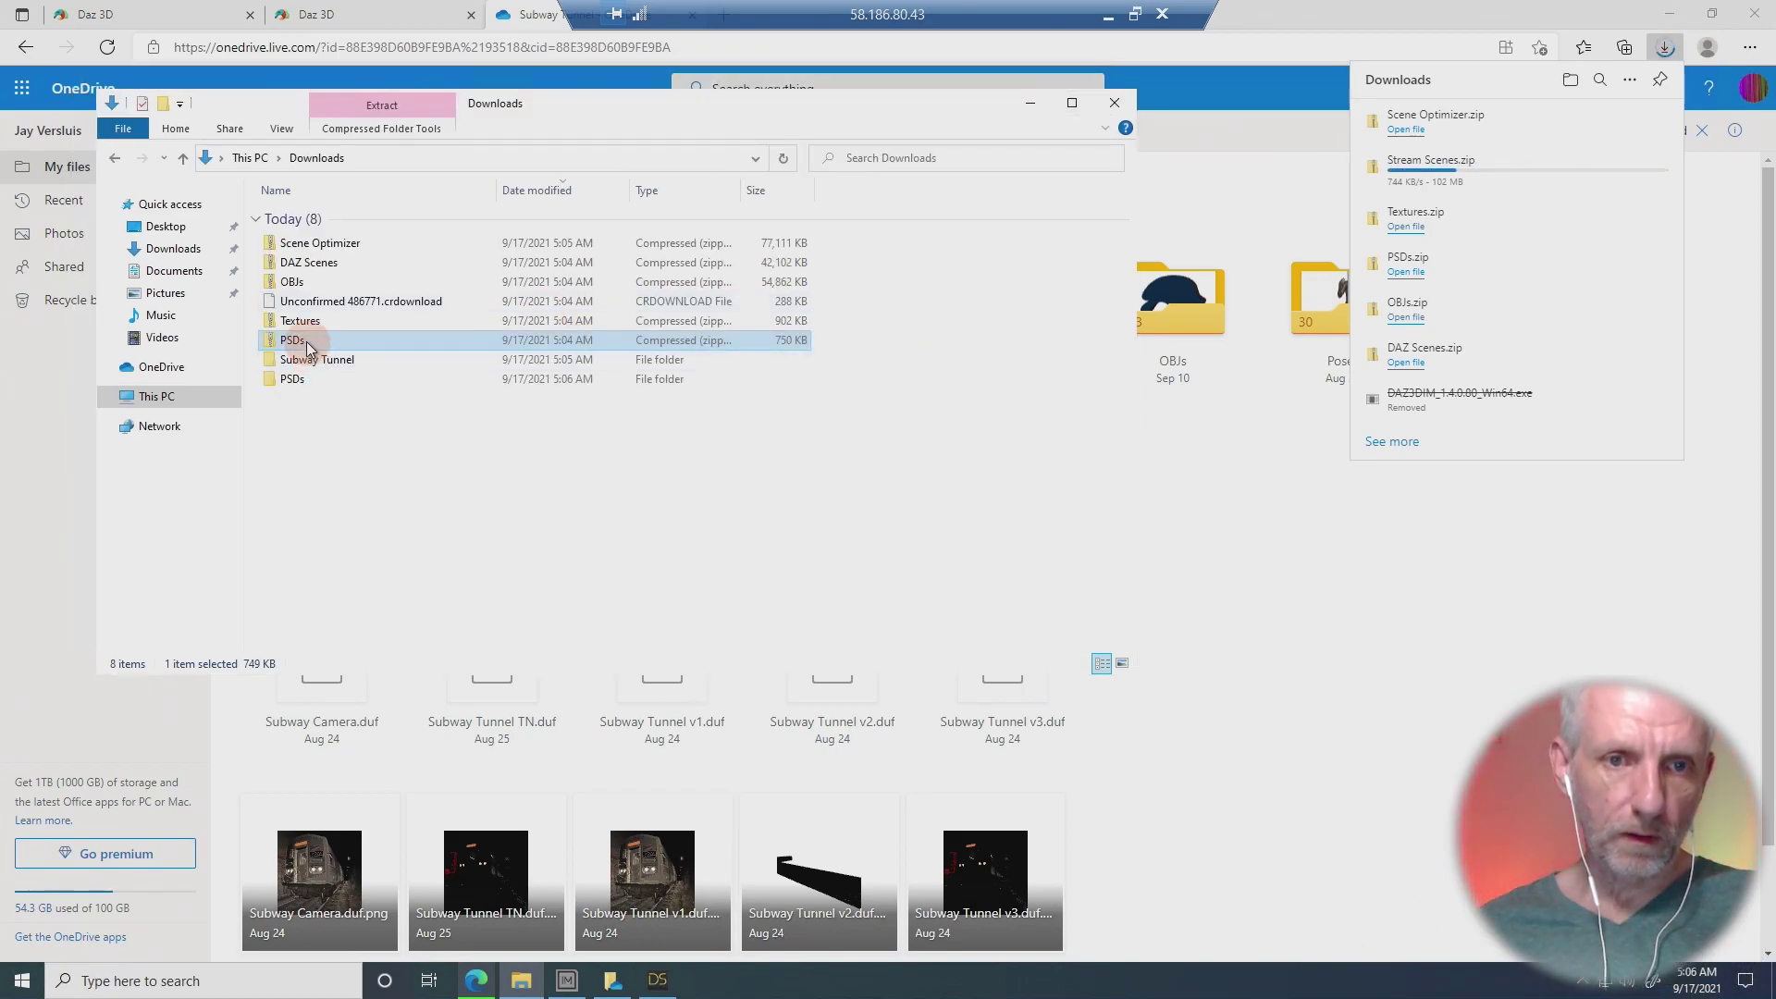
pyautogui.moveTo(308, 379); pyautogui.dragTo(314, 359)
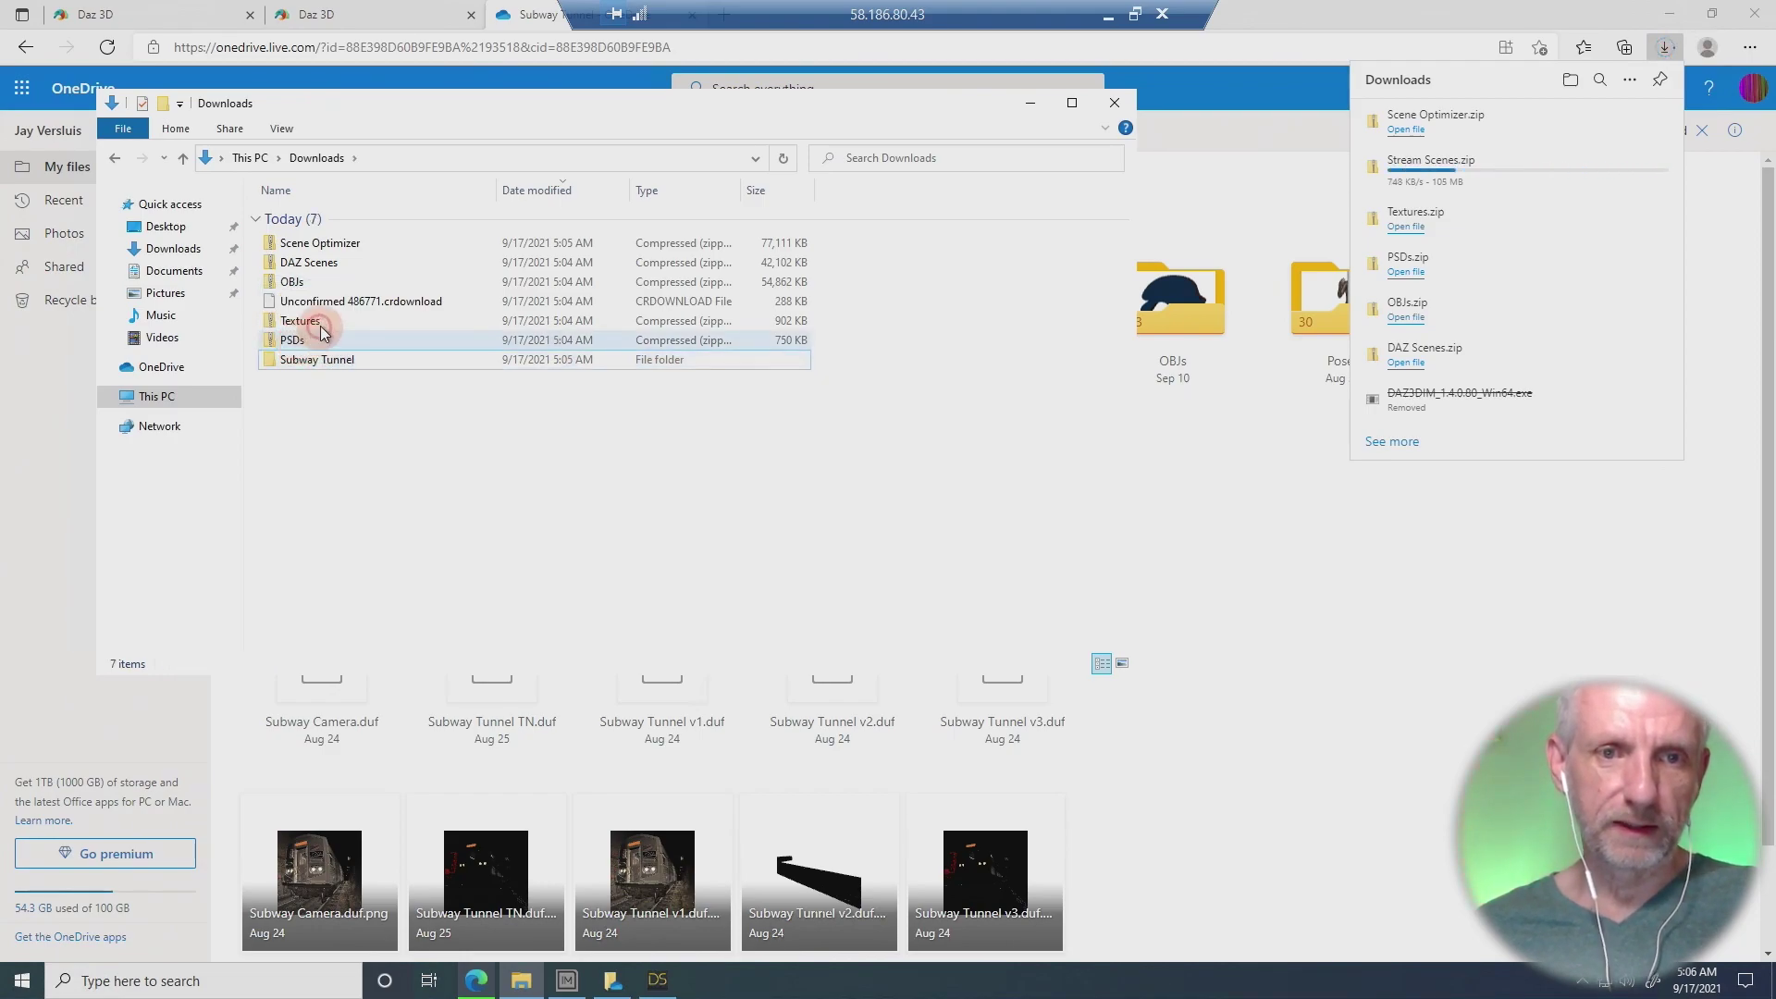
# Delete the Textures, PSDs and DAZ Scenes zip archives from the Downloads folder.
pyautogui.click(321, 334)
pyautogui.press('Delete')
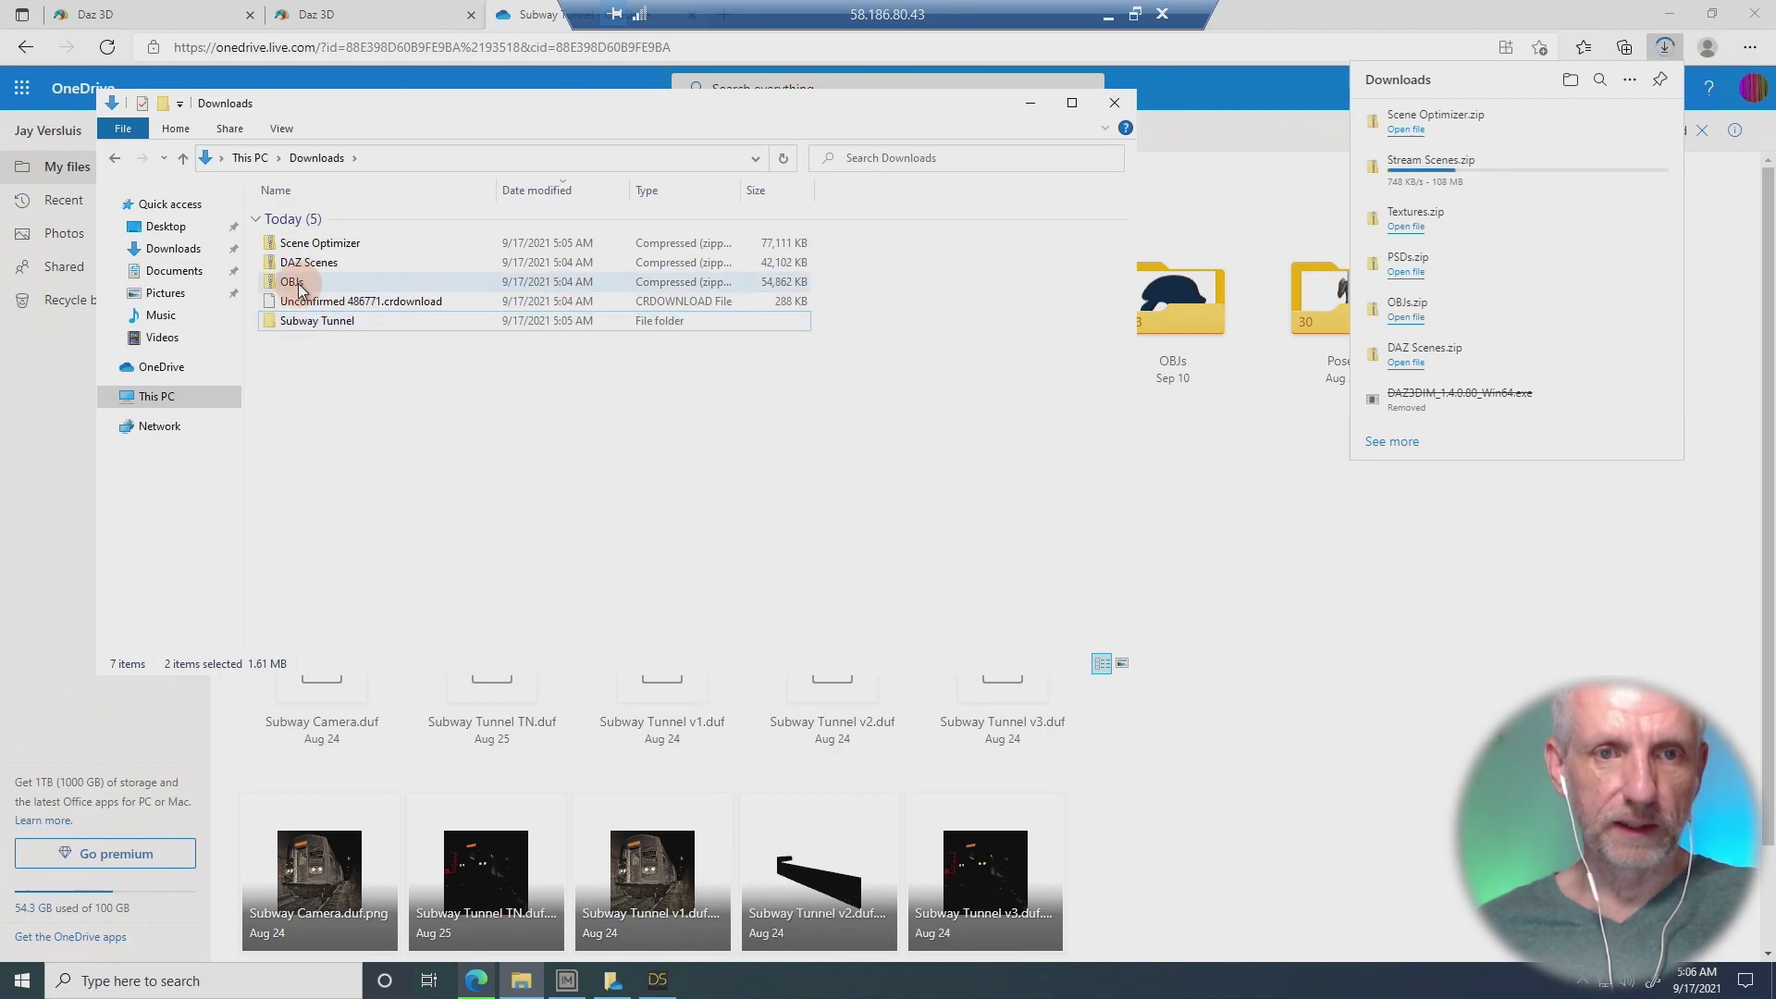
pyautogui.rightClick(299, 285)
pyautogui.click(319, 243)
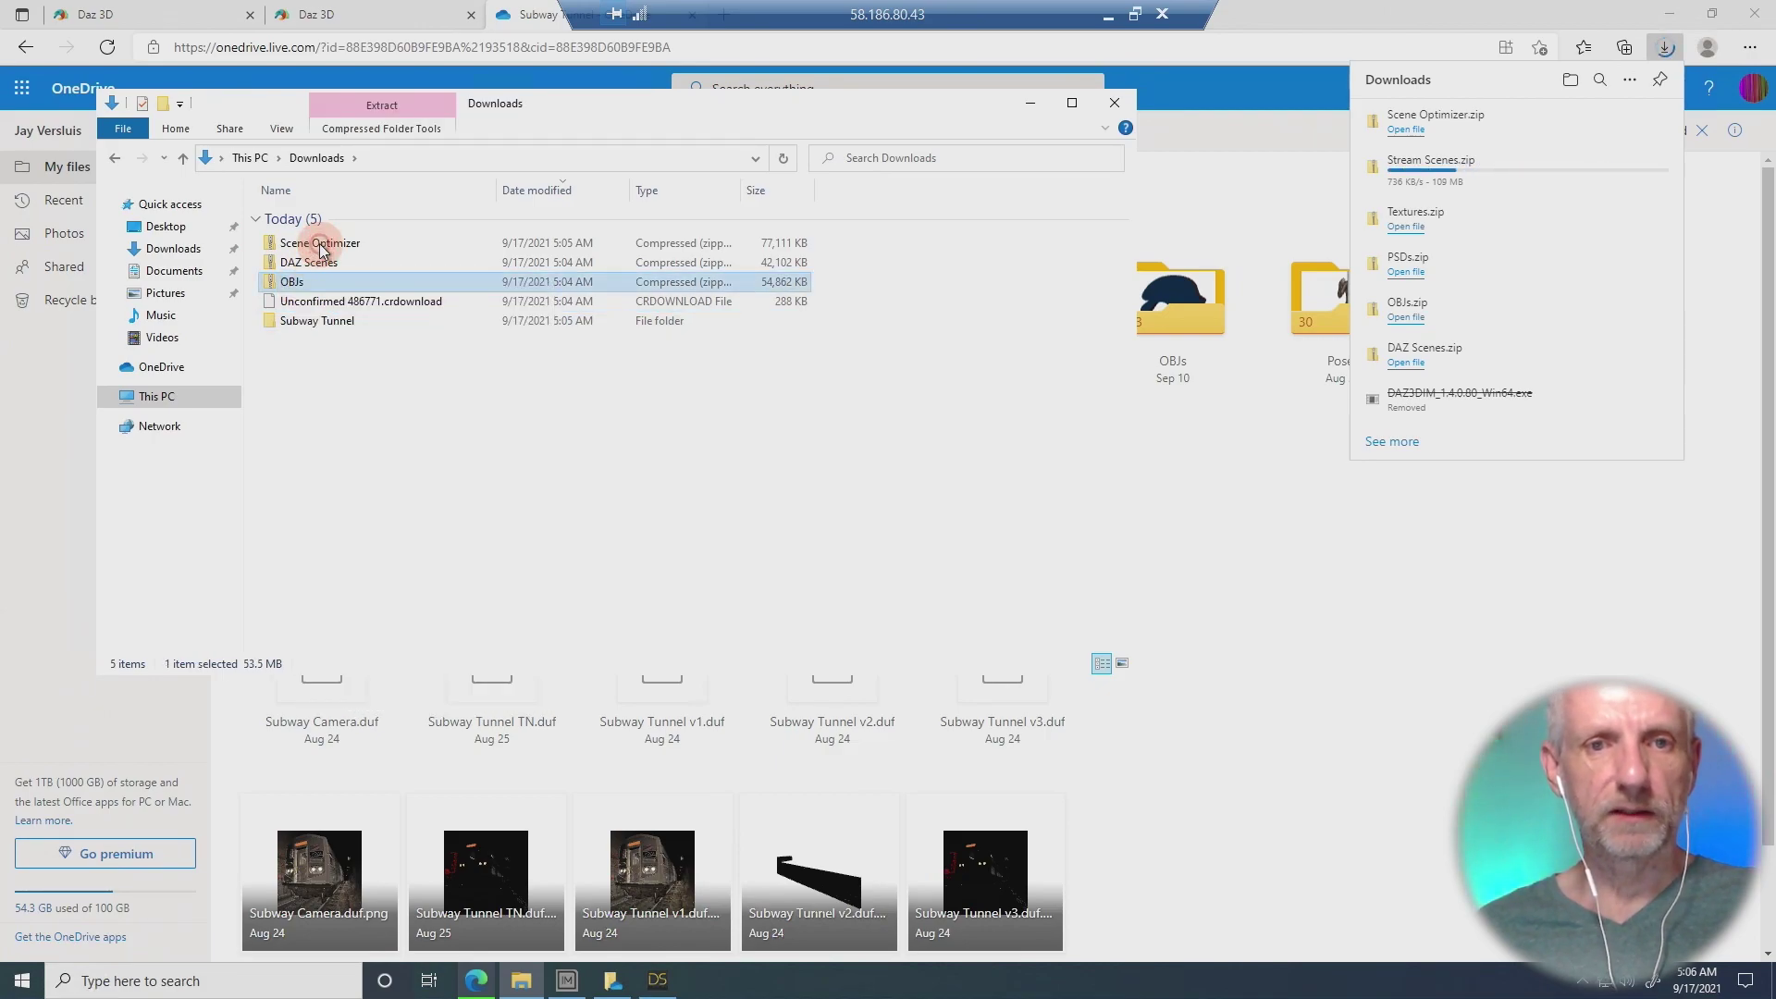
pyautogui.click(319, 242)
pyautogui.keyDown('shift'); pyautogui.click(306, 282); pyautogui.keyUp('shift')
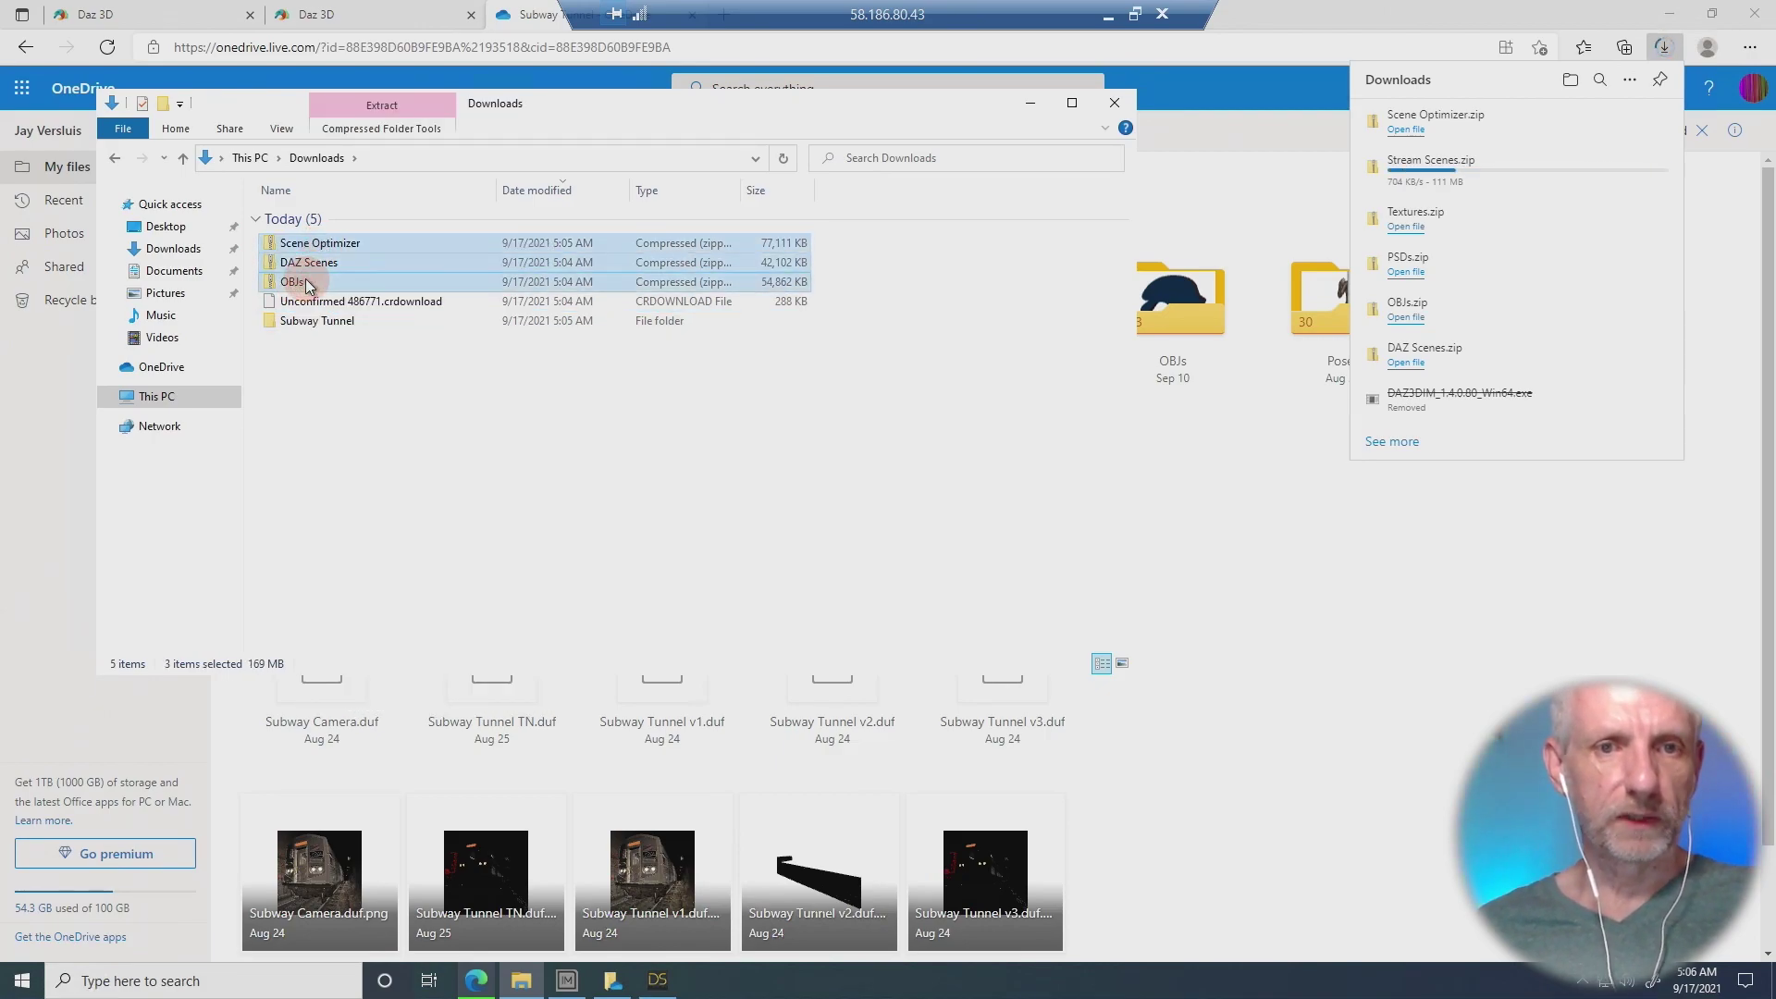
pyautogui.rightClick(305, 282)
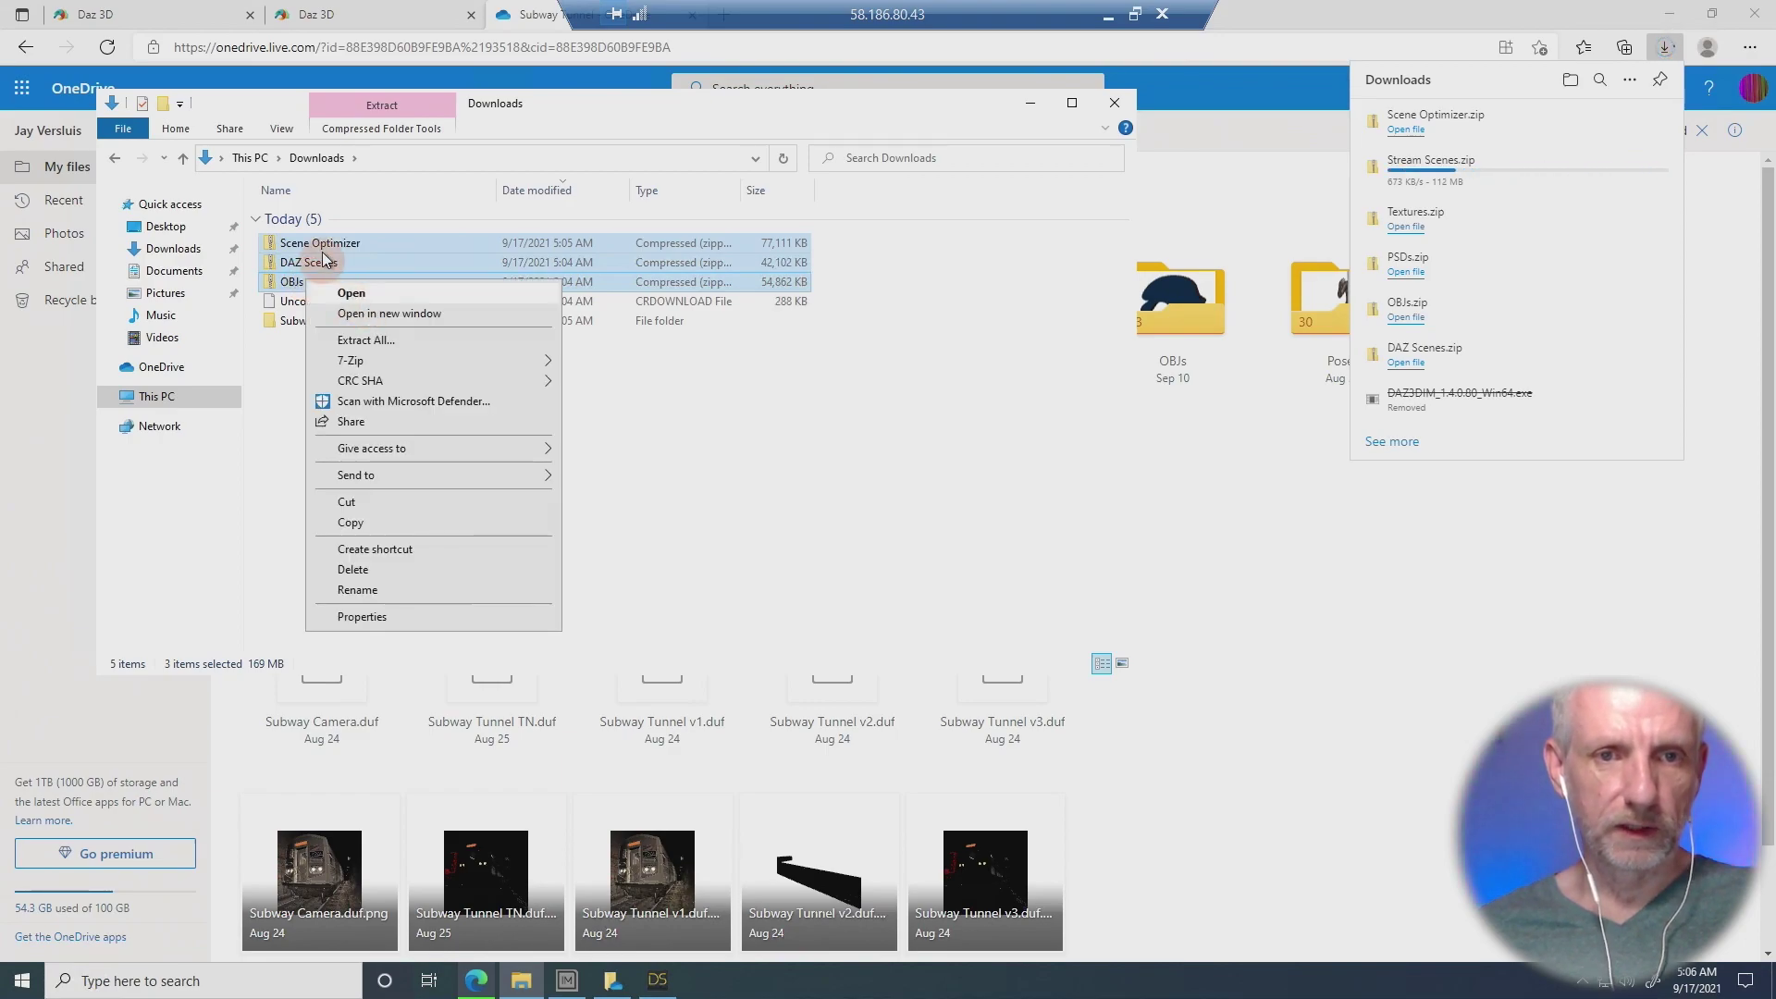
pyautogui.click(361, 267)
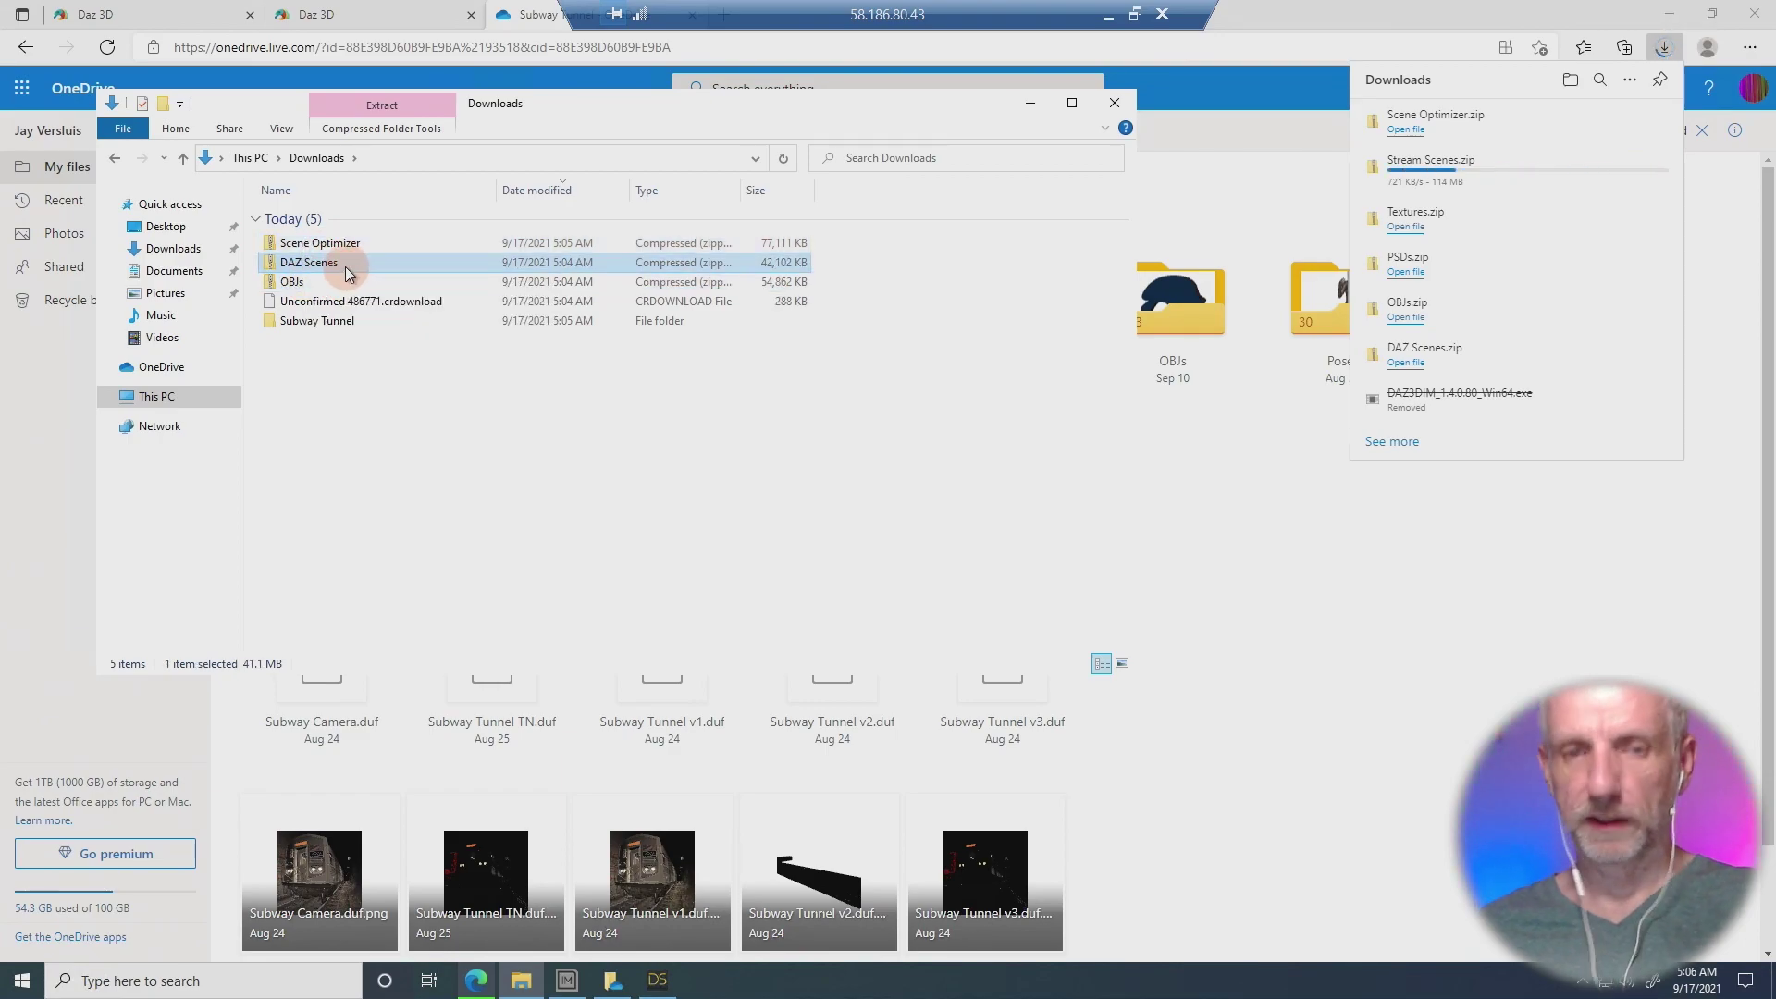
pyautogui.press('Delete')
# Extract the OBJs archive without showing the extracted files when complete, and move the OBJs folder into Subway Tunnel.
pyautogui.click(319, 246)
pyautogui.keyDown('ctrl'); pyautogui.click(304, 263); pyautogui.keyUp('ctrl')
pyautogui.rightClick(312, 266)
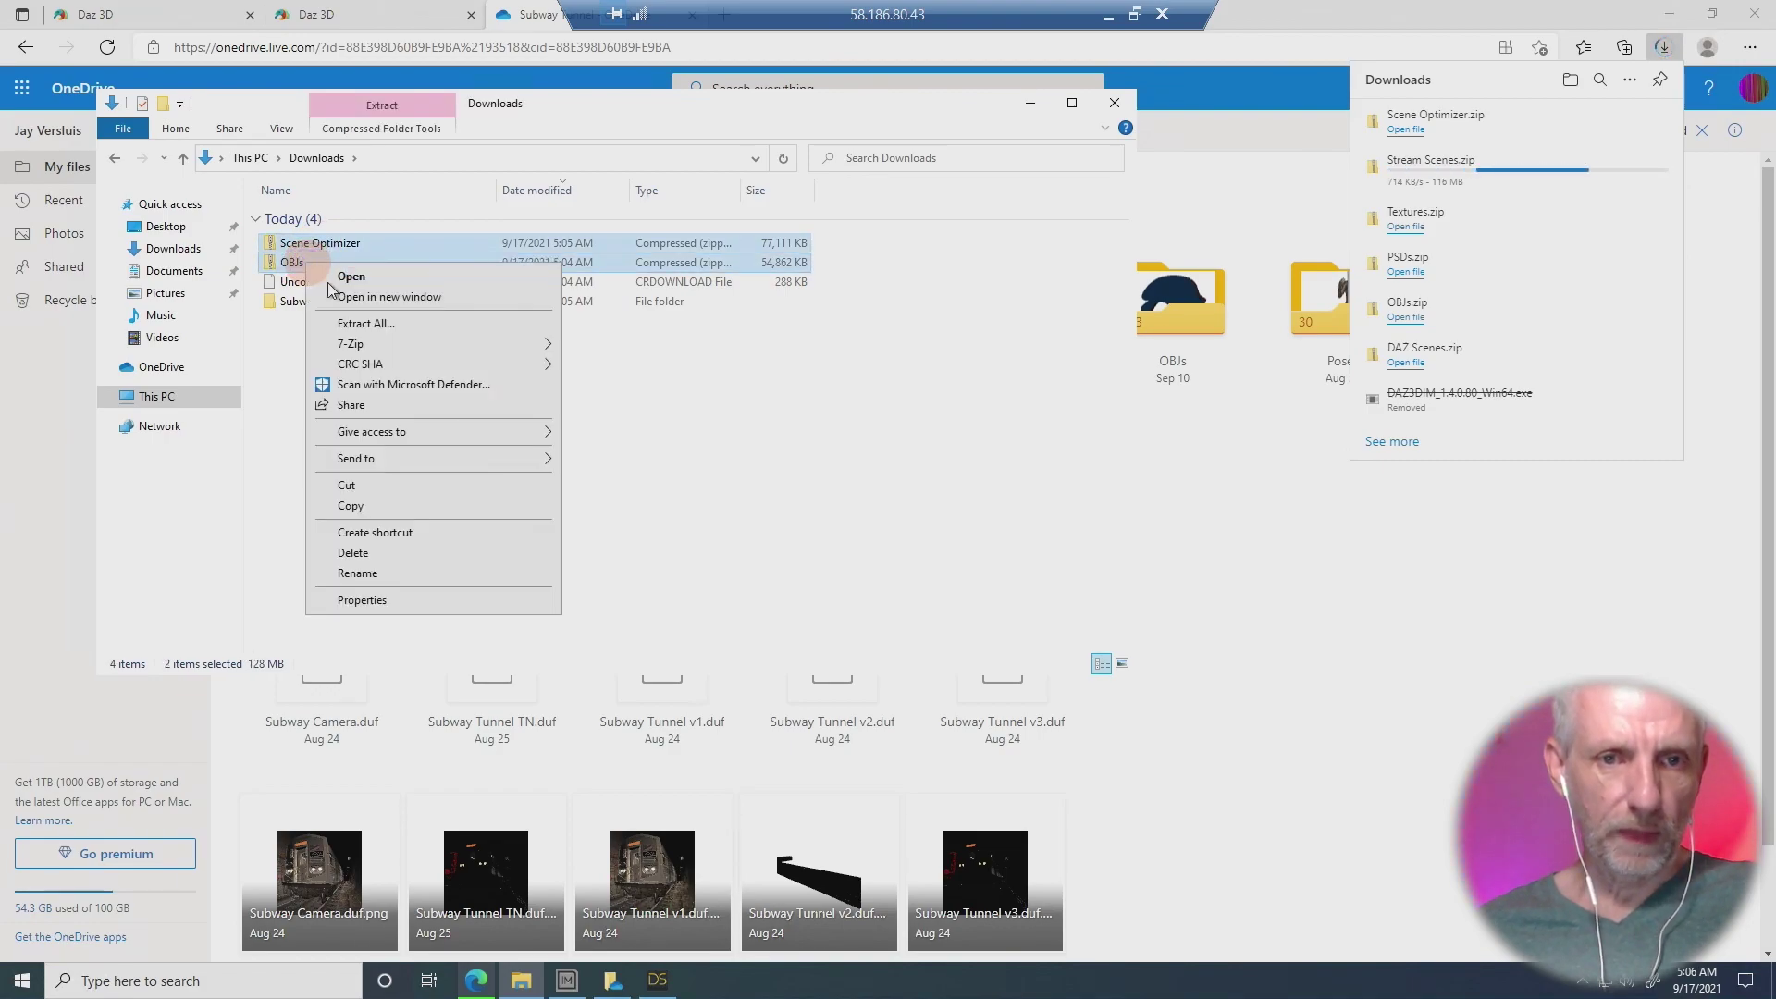
pyautogui.click(439, 321)
pyautogui.click(734, 448)
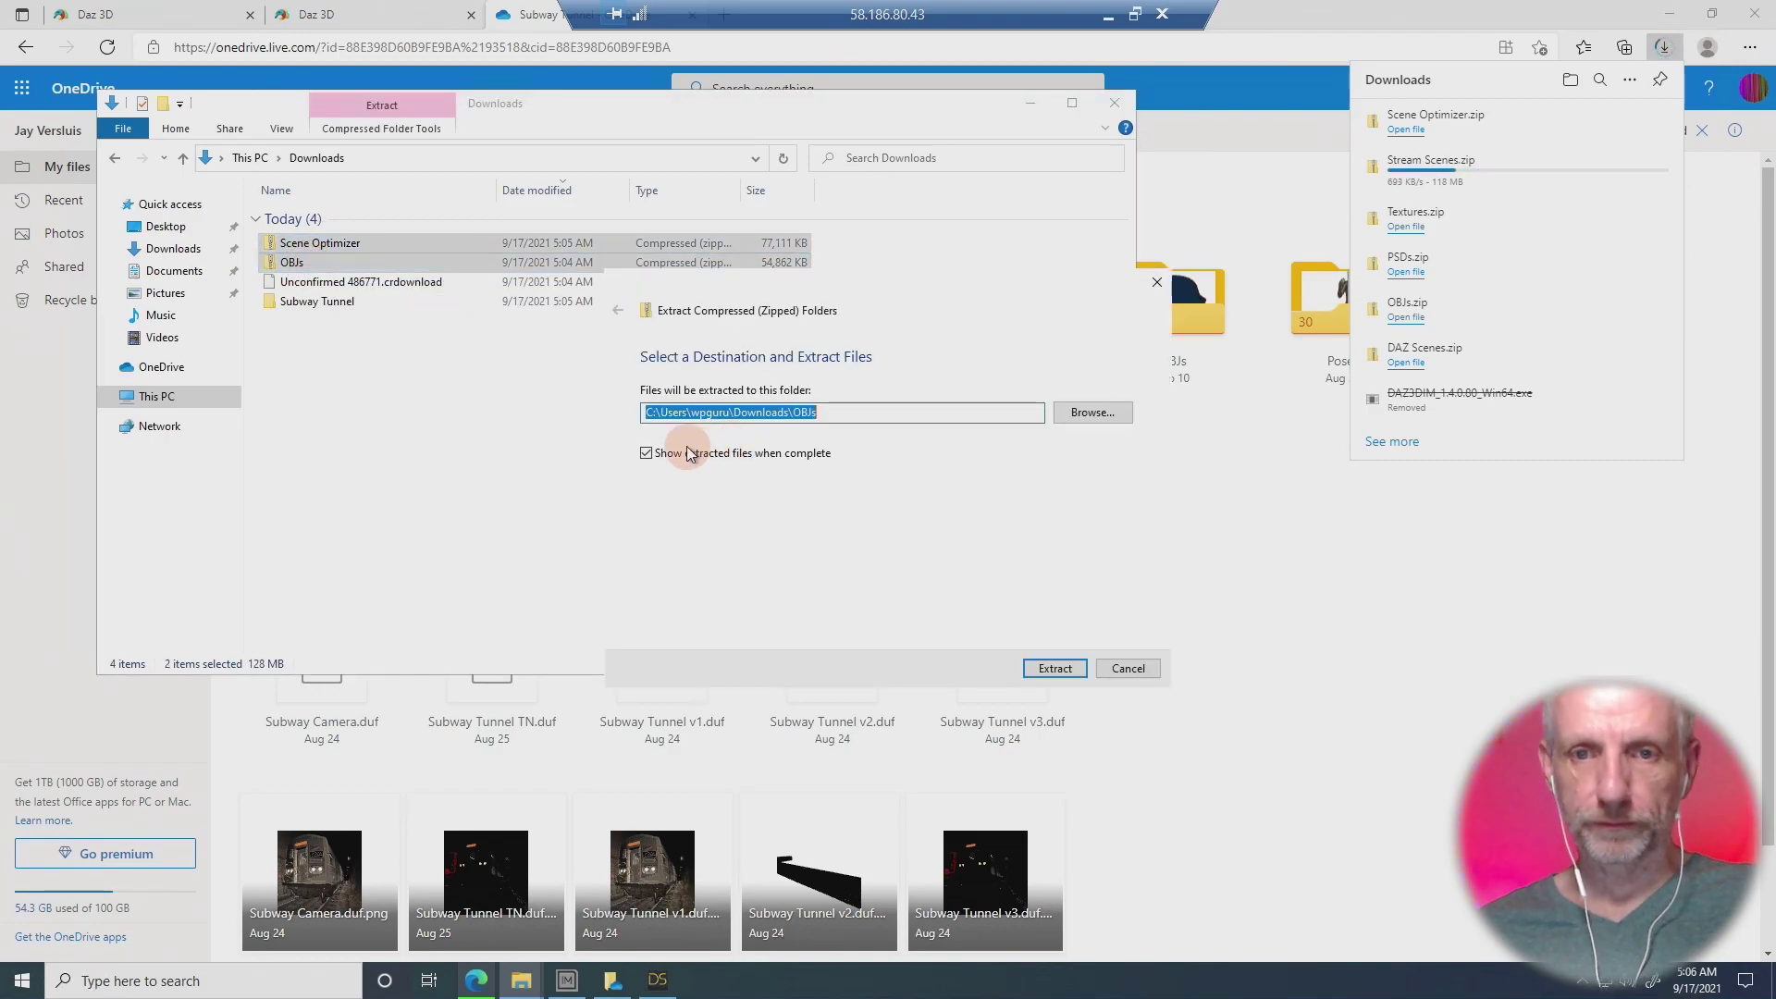
pyautogui.click(1052, 668)
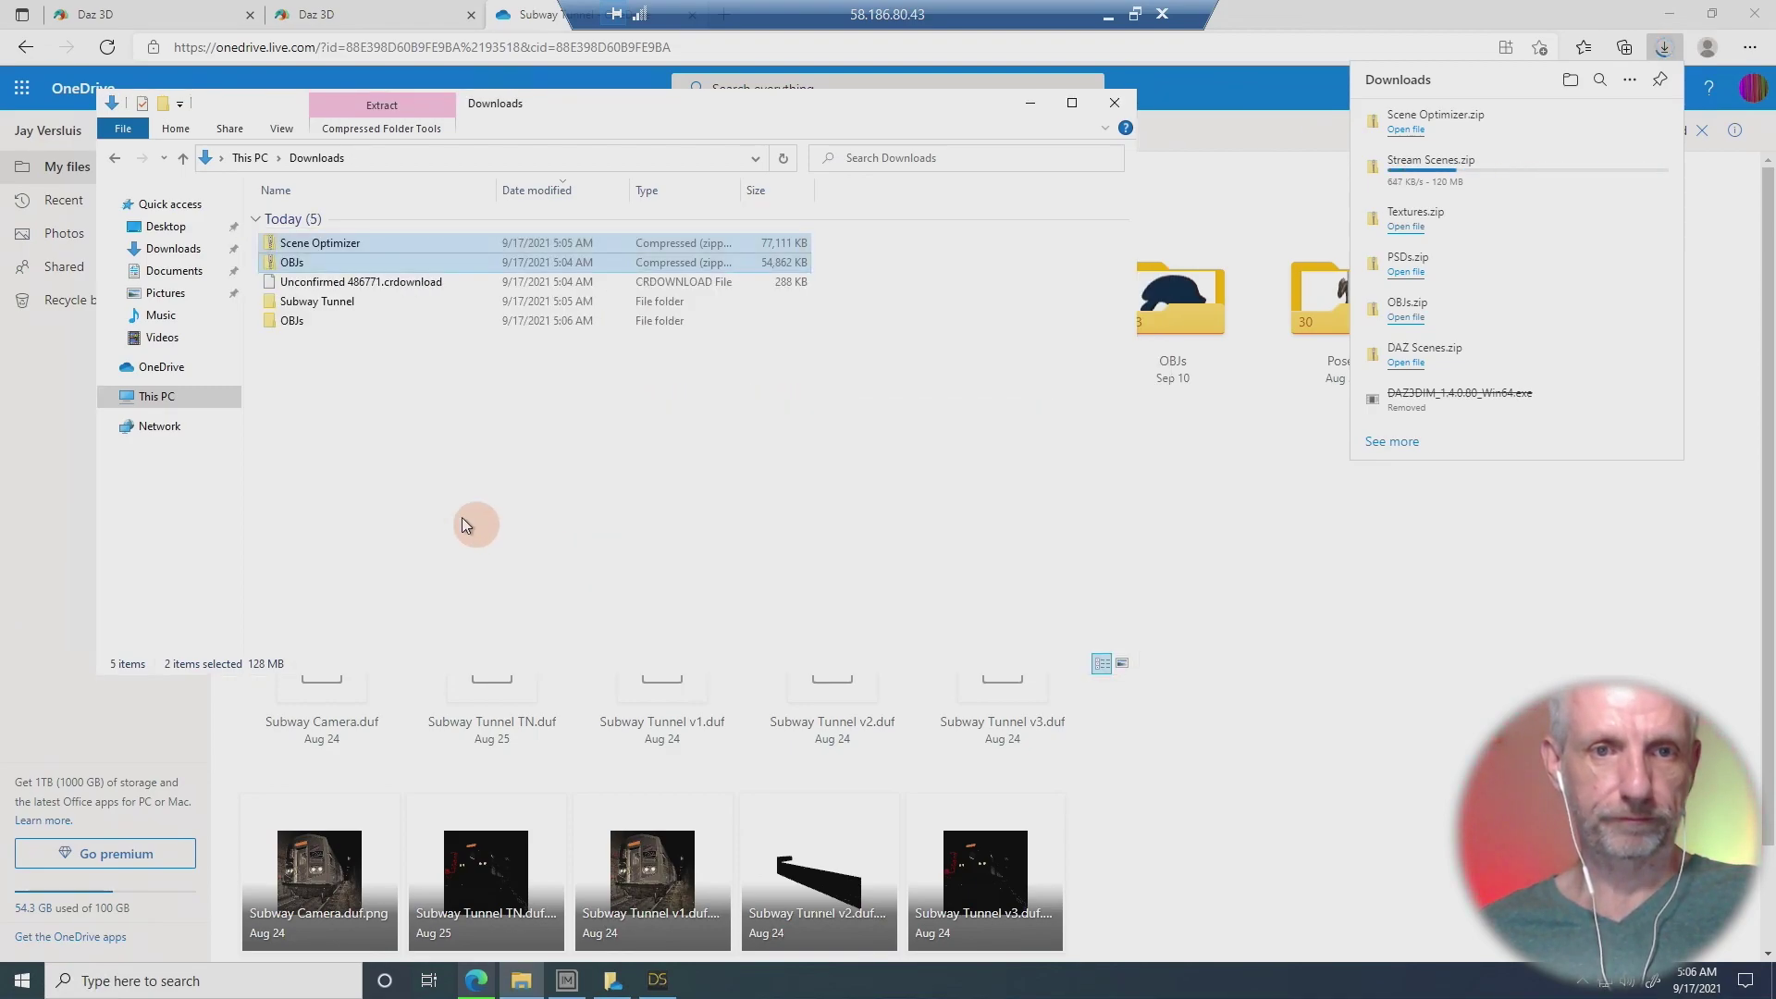
pyautogui.click(298, 320)
pyautogui.moveTo(294, 325); pyautogui.dragTo(315, 307)
# Extract the Scene Optimizer archive and move the extracted folder into the Subway Tunnel folder.
pyautogui.click(342, 243)
pyautogui.rightClick(345, 242)
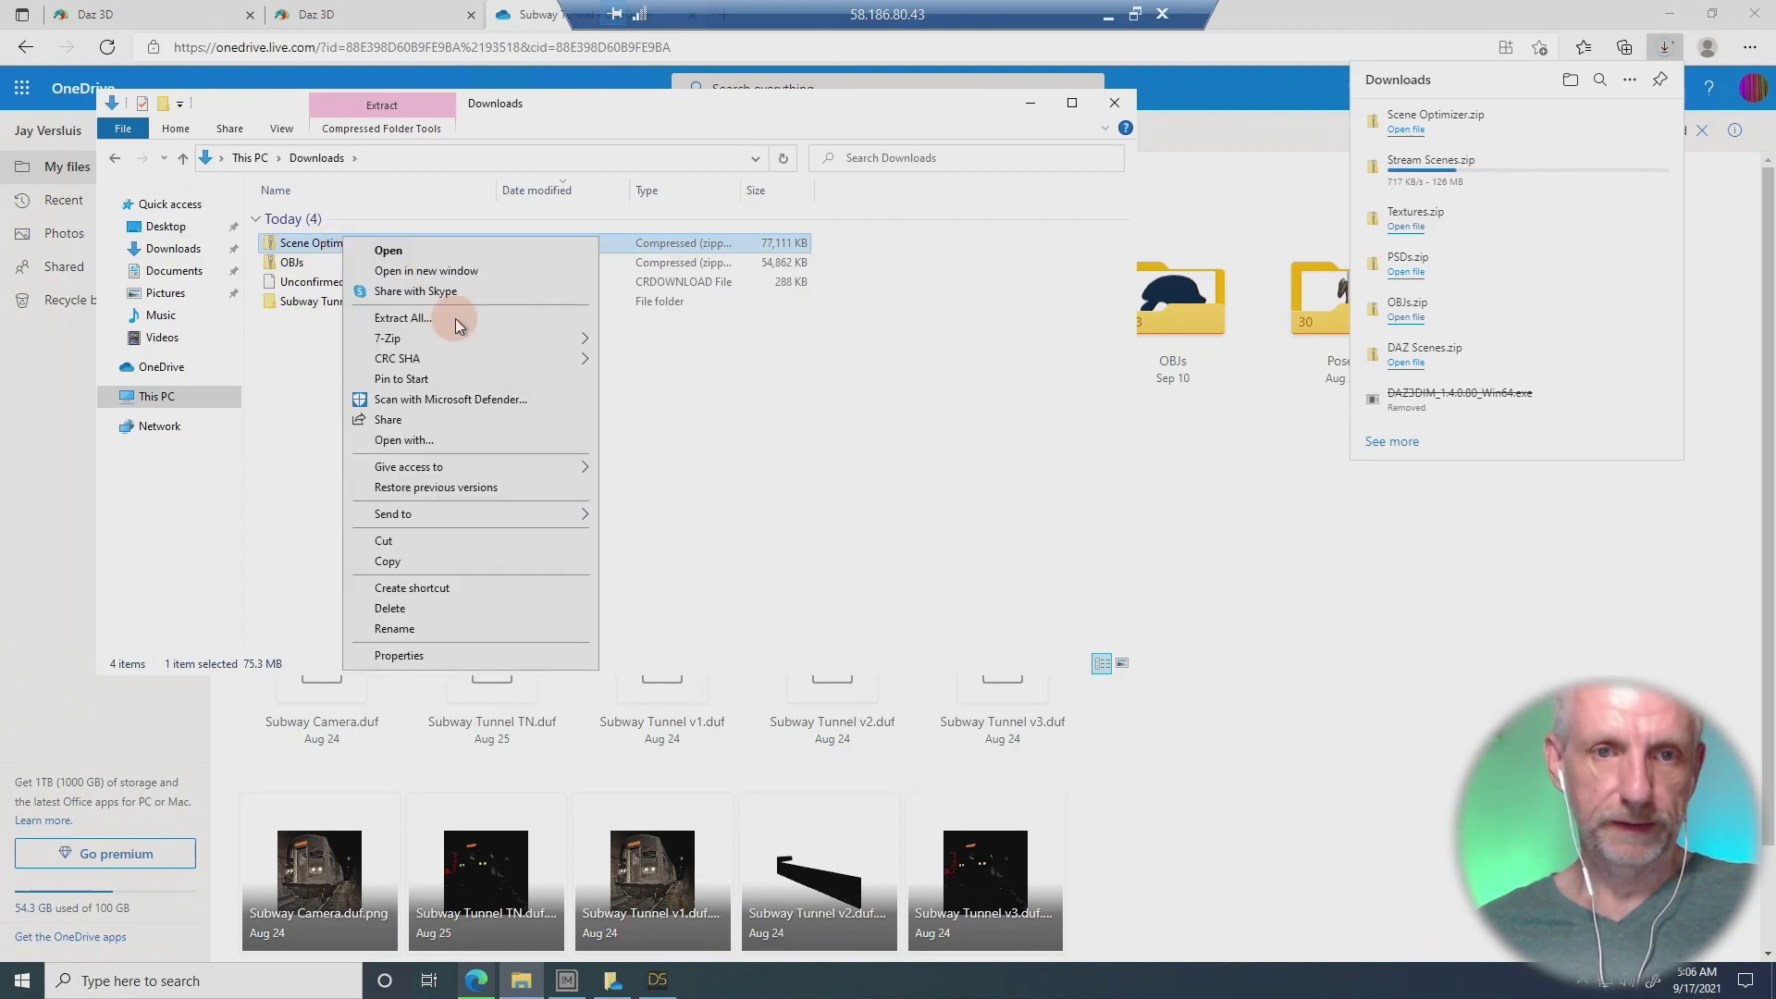
pyautogui.click(431, 319)
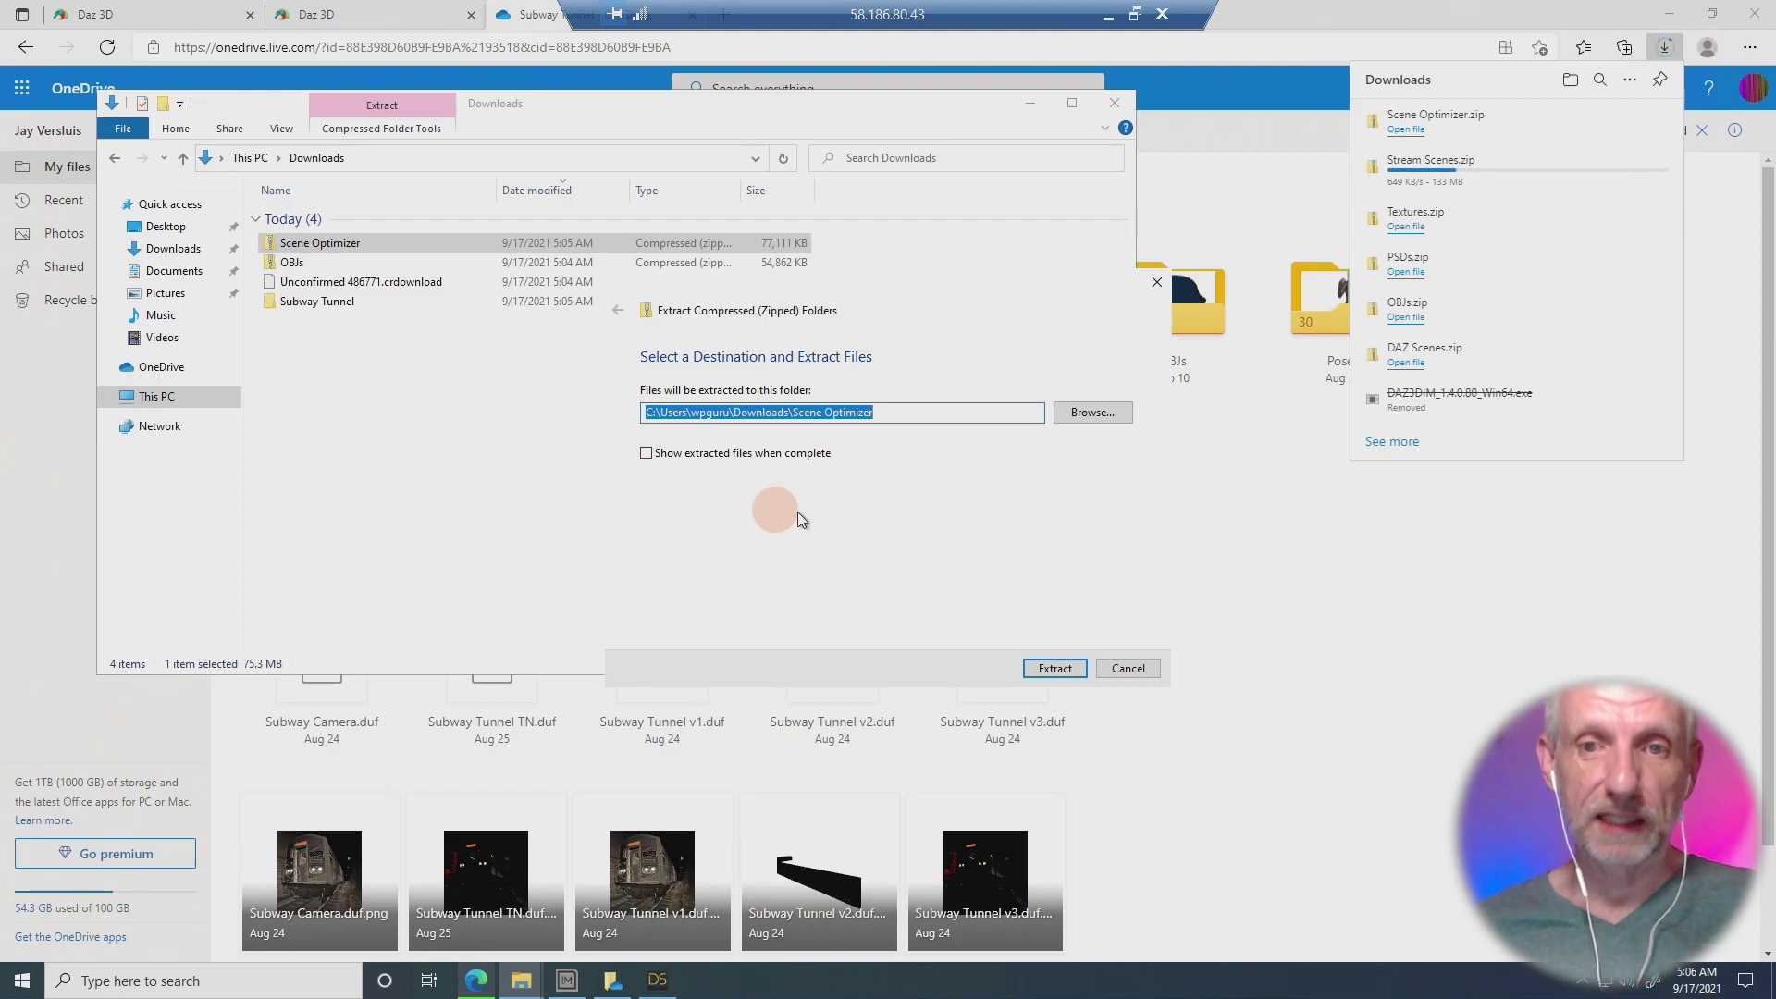
pyautogui.click(1050, 668)
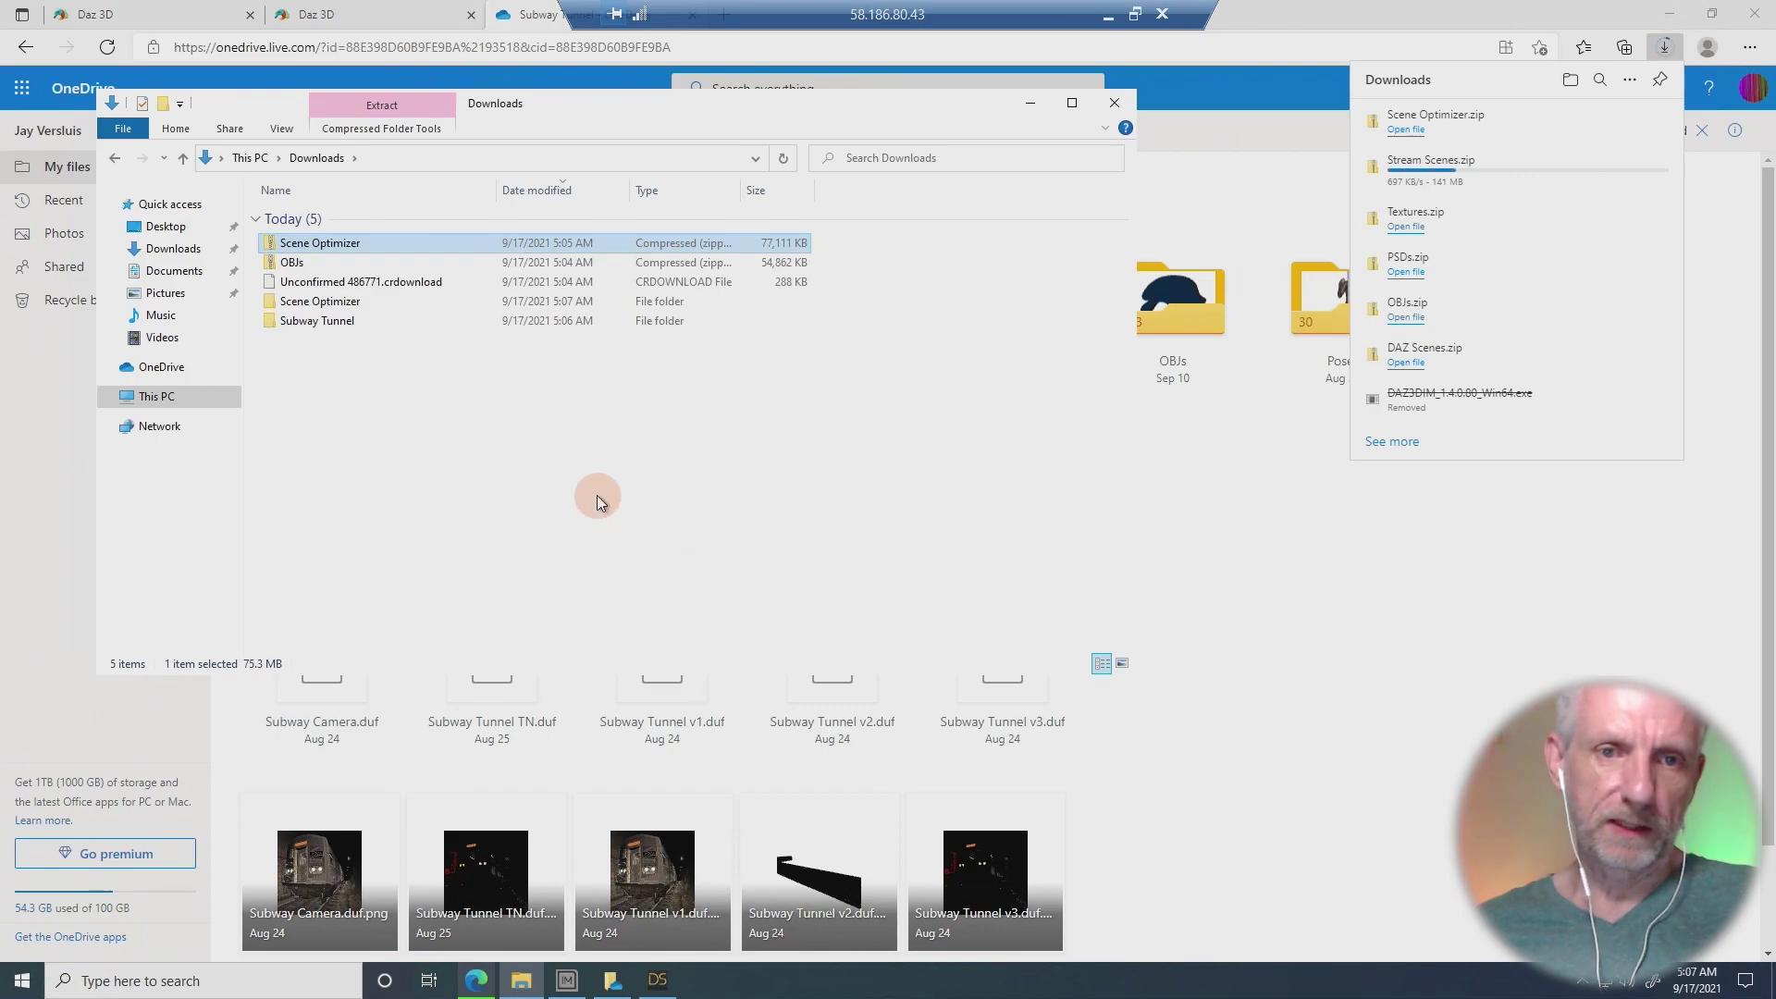
pyautogui.click(342, 301)
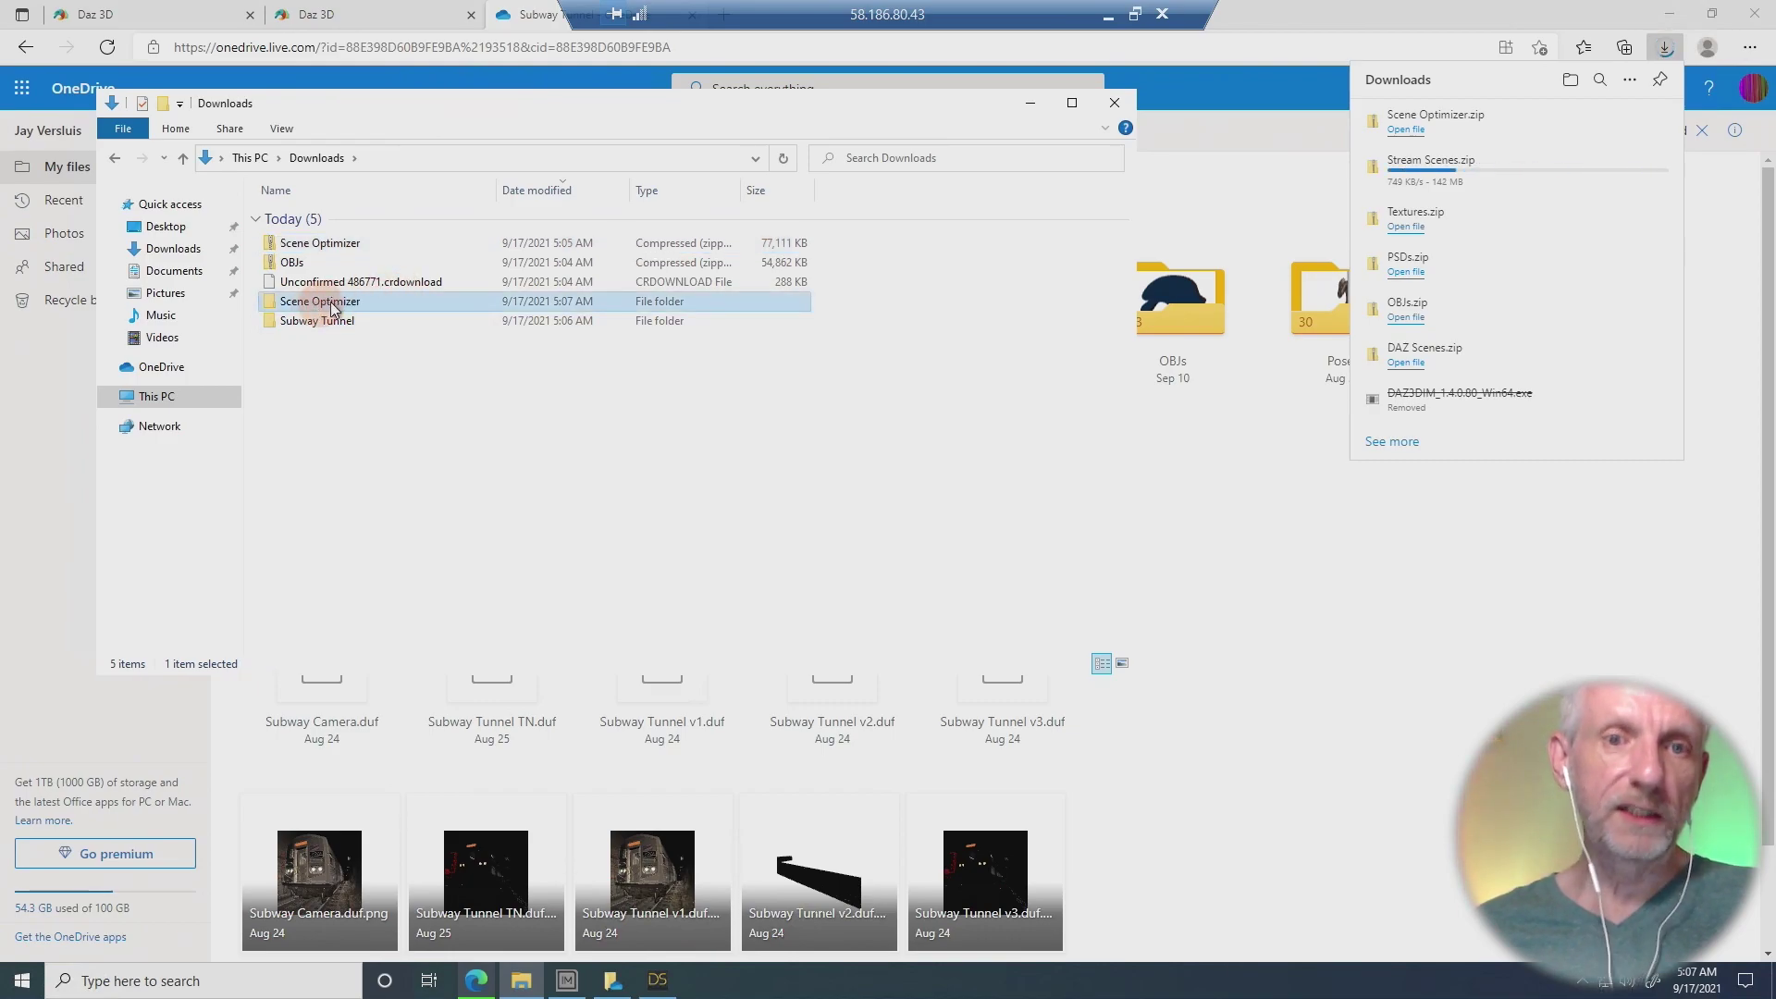
pyautogui.moveTo(344, 301); pyautogui.dragTo(344, 323)
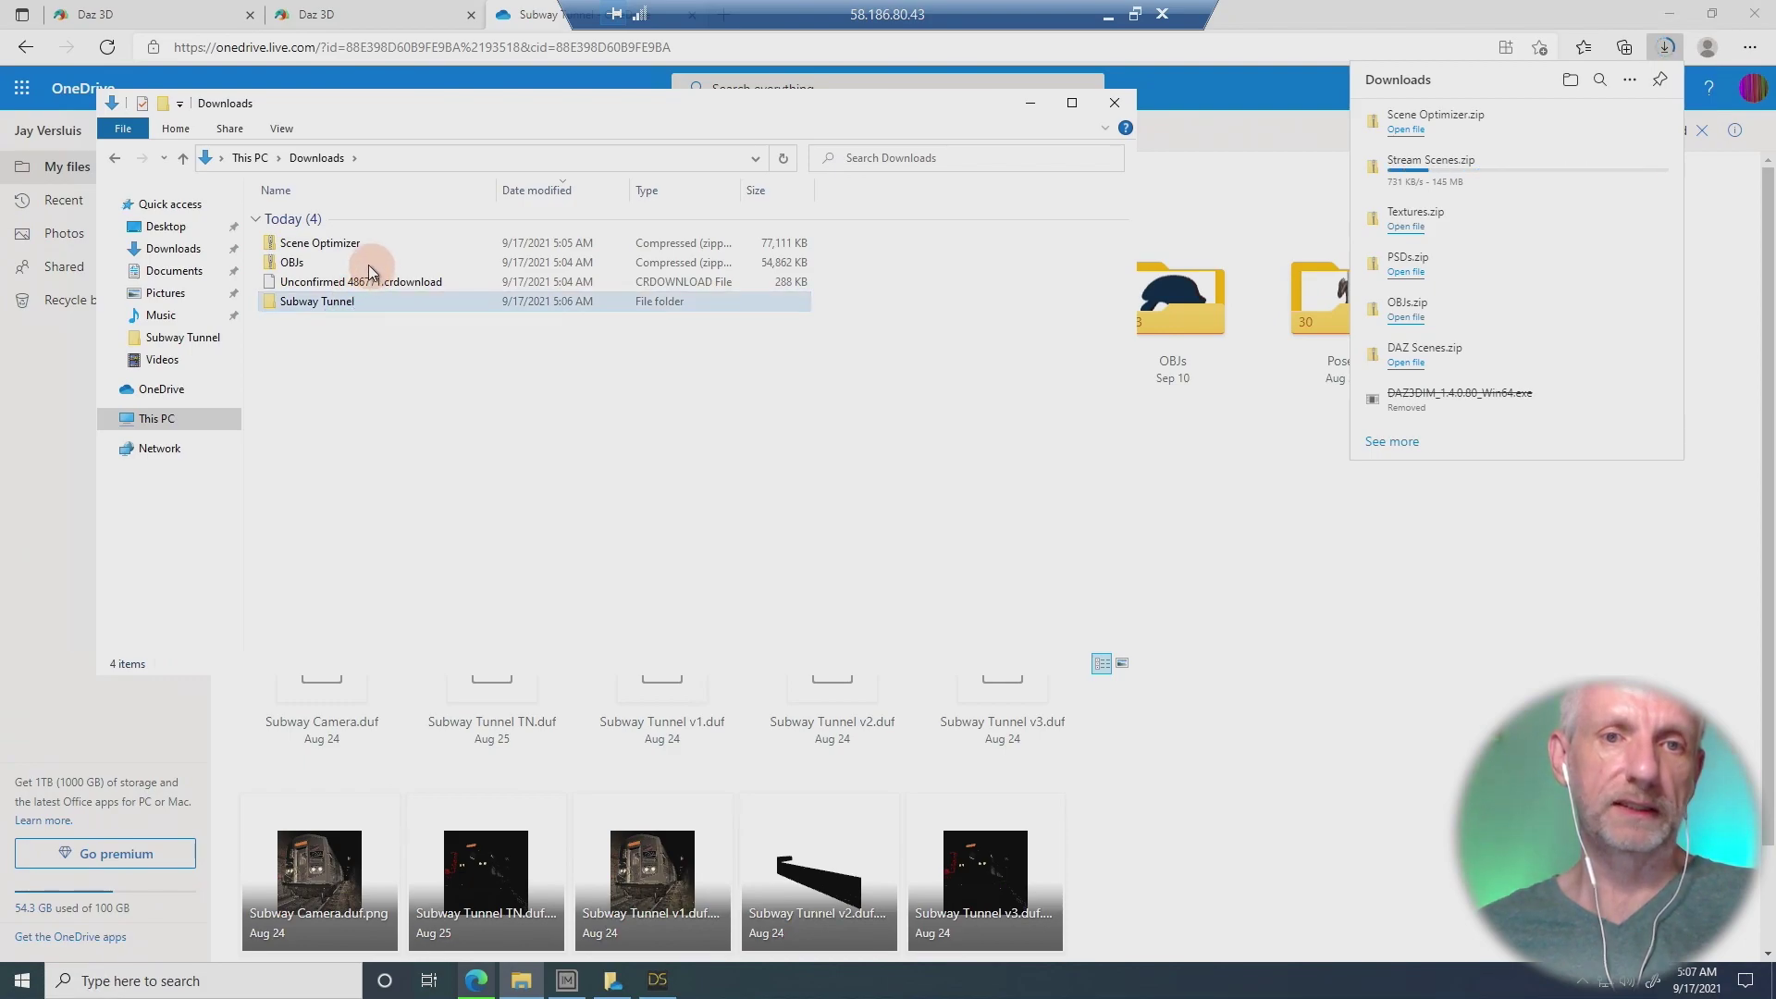
pyautogui.doubleClick(318, 302)
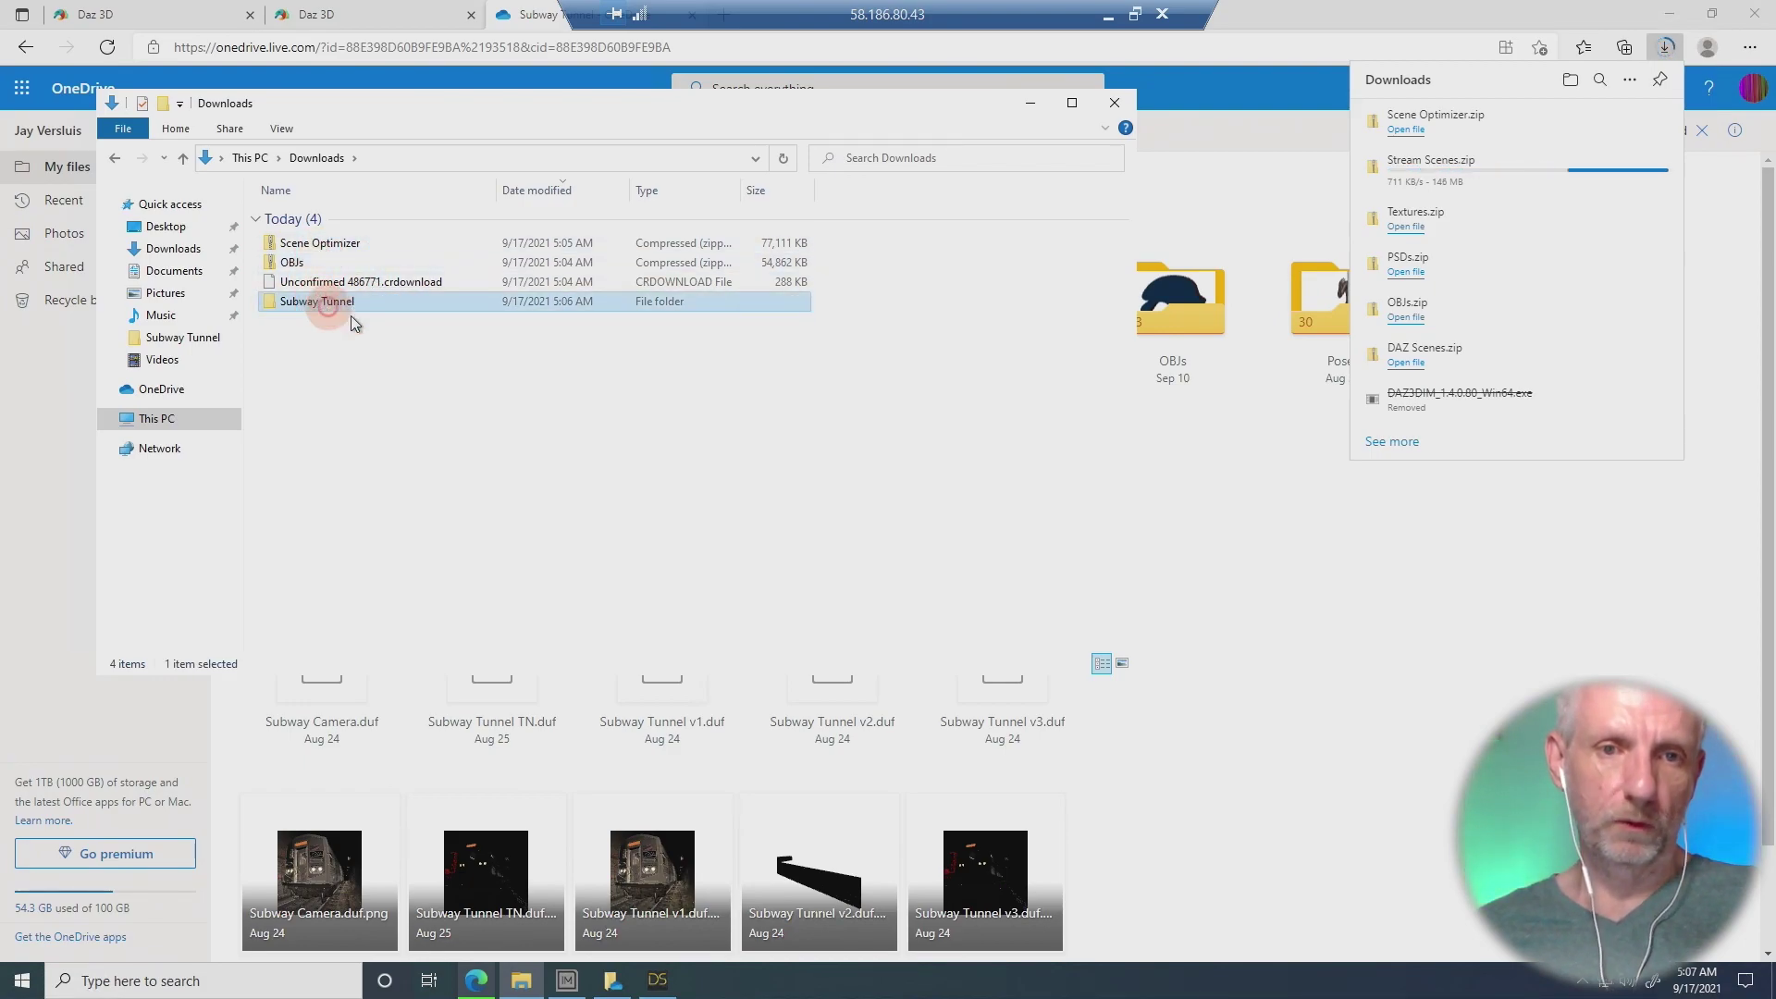
pyautogui.click(183, 157)
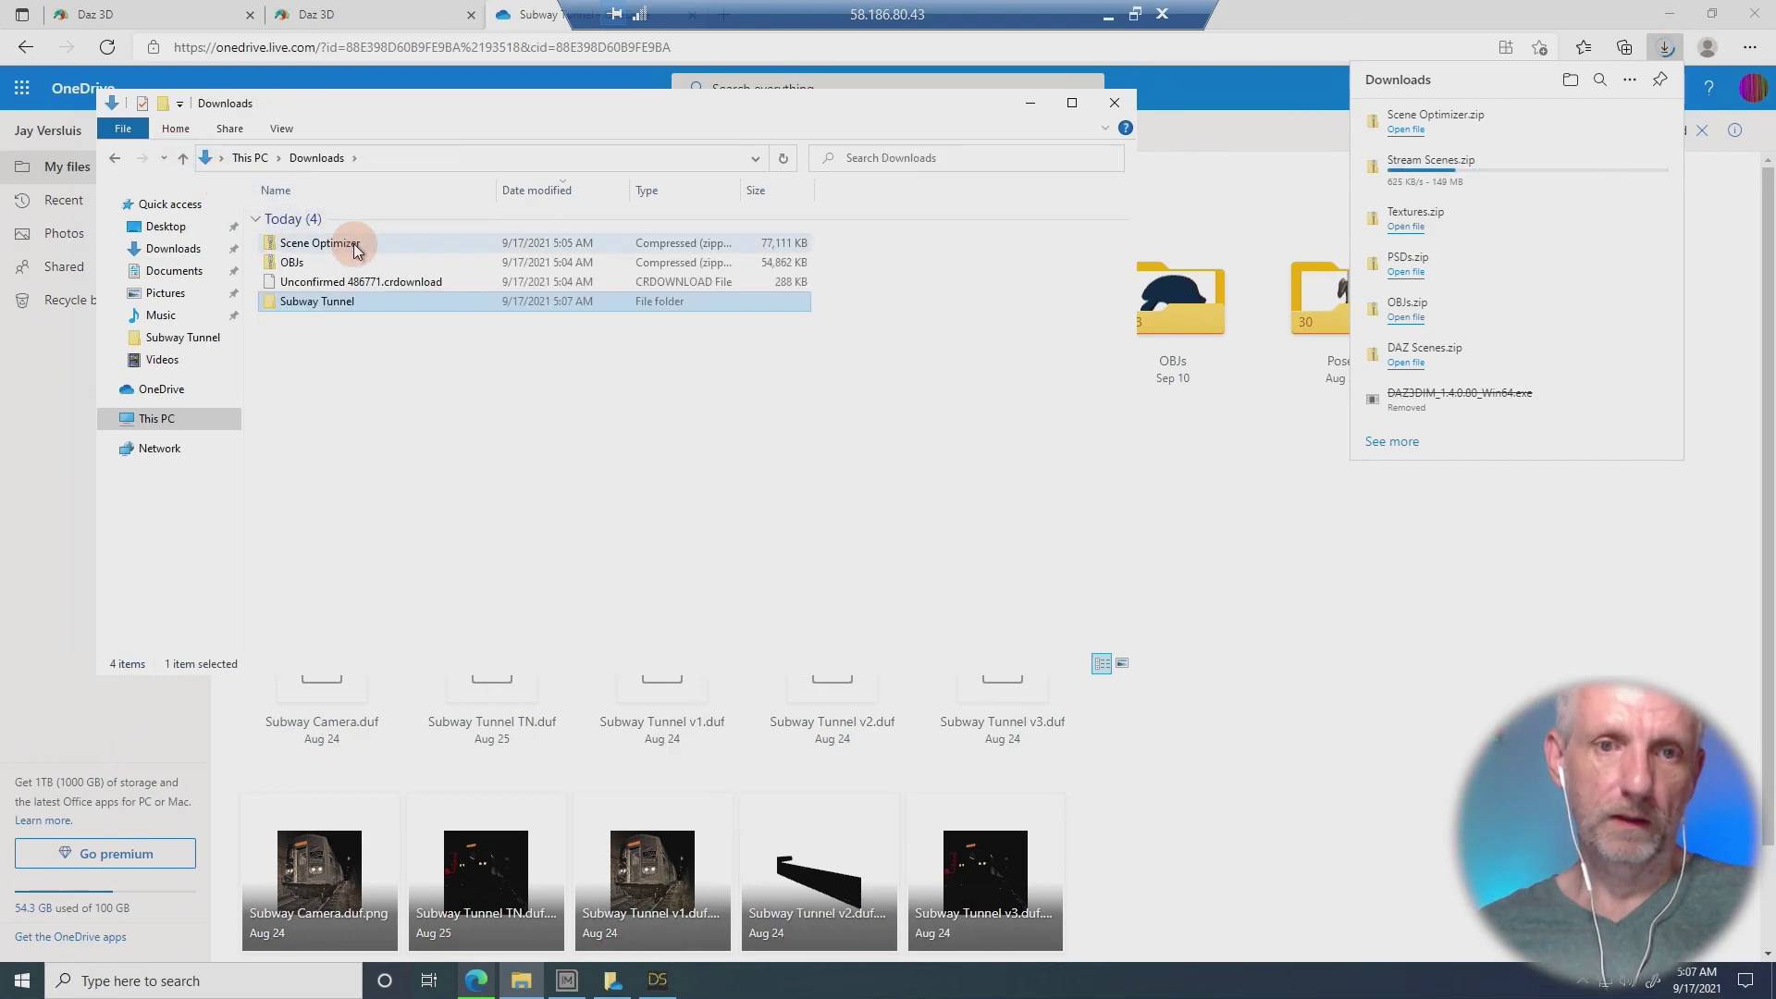
# Delete the Scene Optimizer and OBJs zip archives from the Downloads folder.
pyautogui.click(338, 244)
pyautogui.keyDown('ctrl'); pyautogui.click(339, 264); pyautogui.keyUp('ctrl')
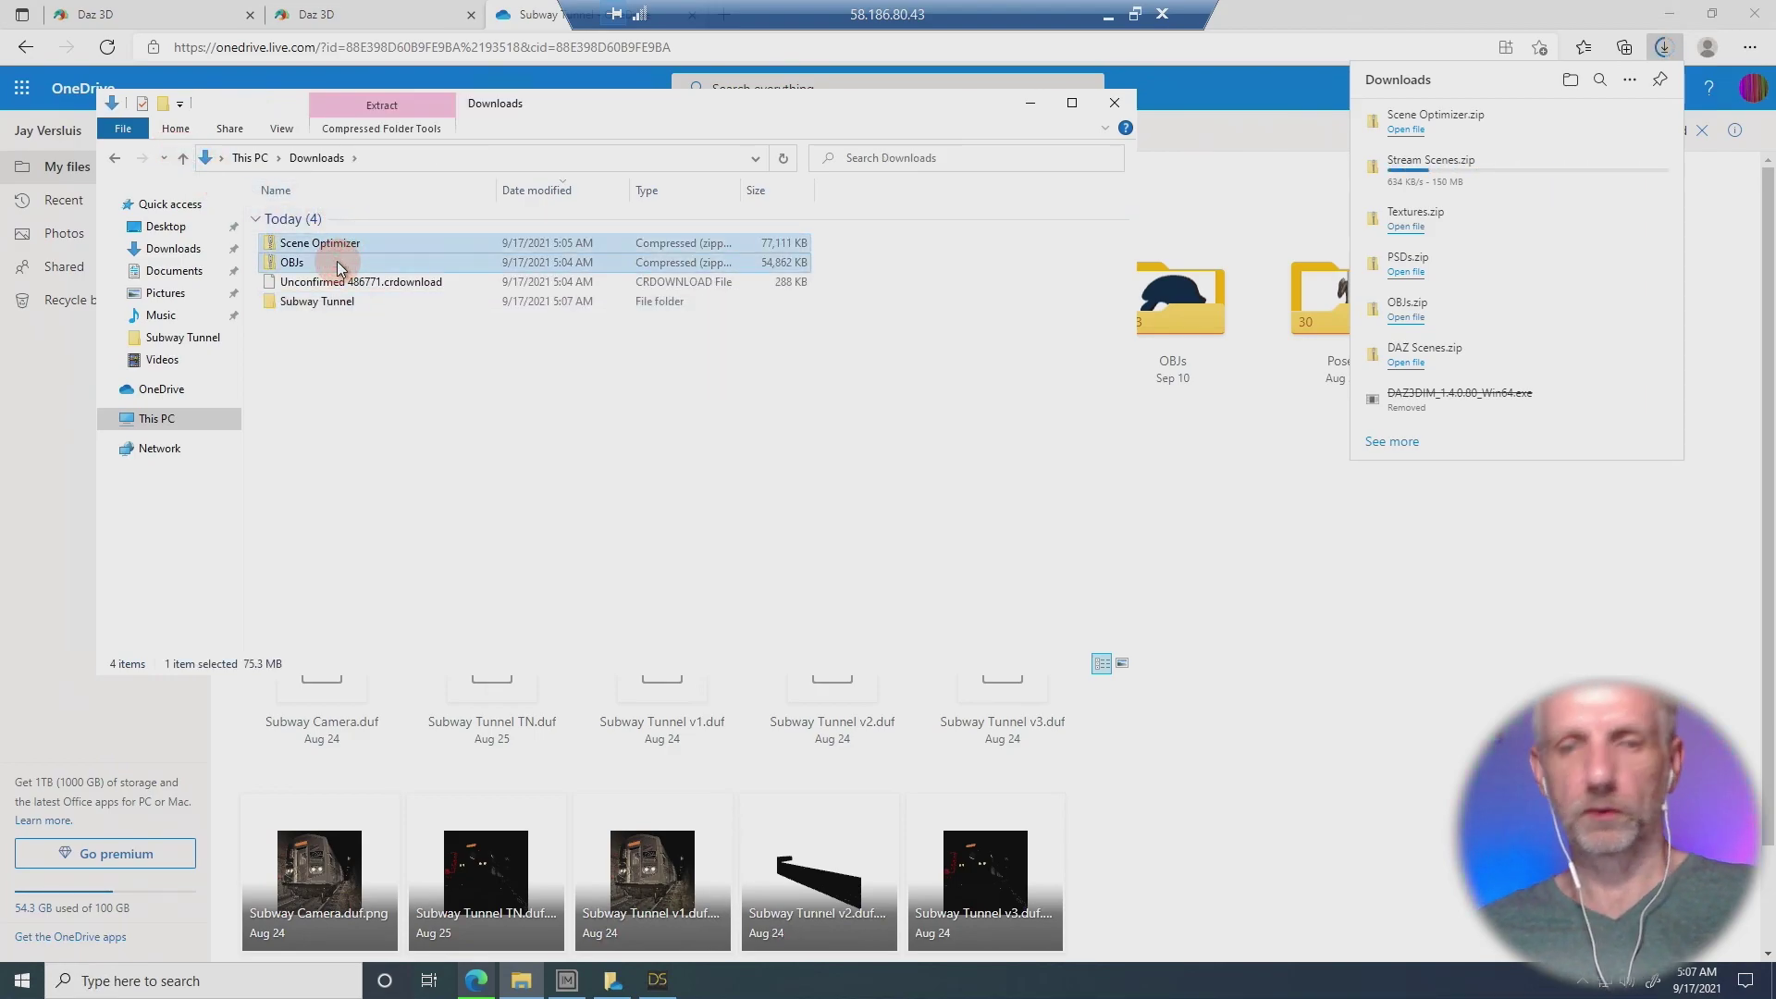
pyautogui.press('Delete')
pyautogui.click(365, 243)
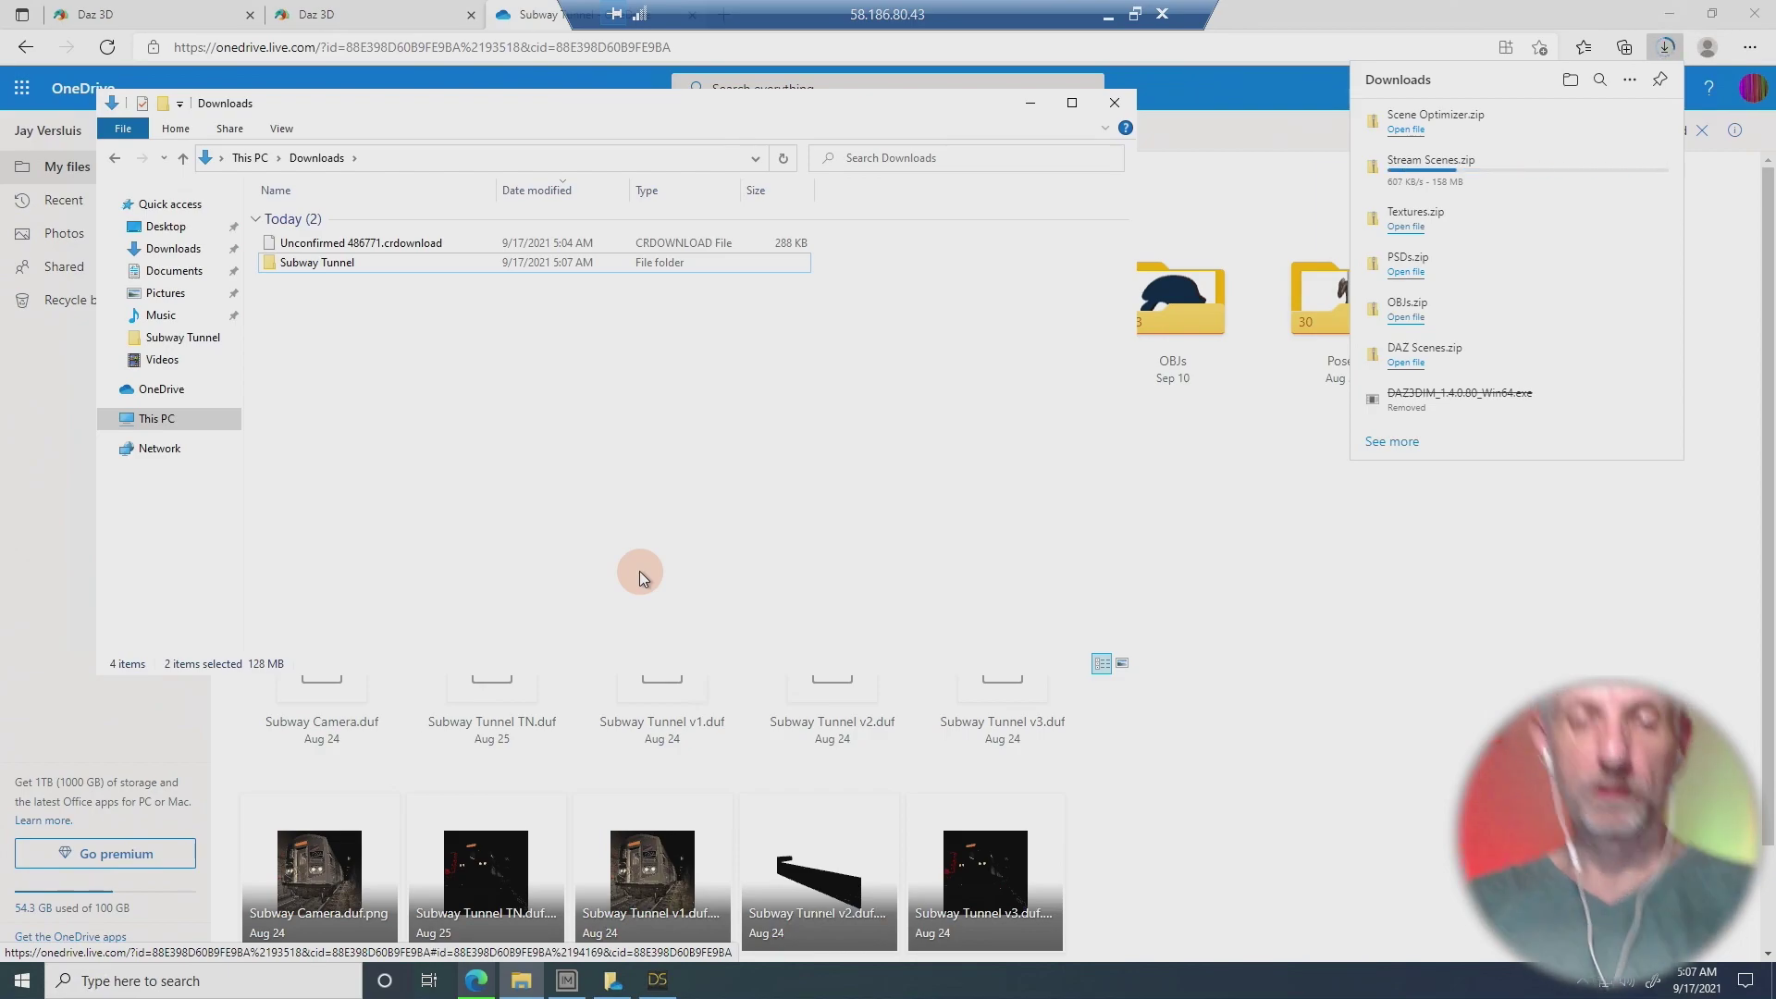
# Switch to DAZ Studio, delete the Genesis 8 Female figure from the scene and display the Content Library as a tree.
pyautogui.click(658, 981)
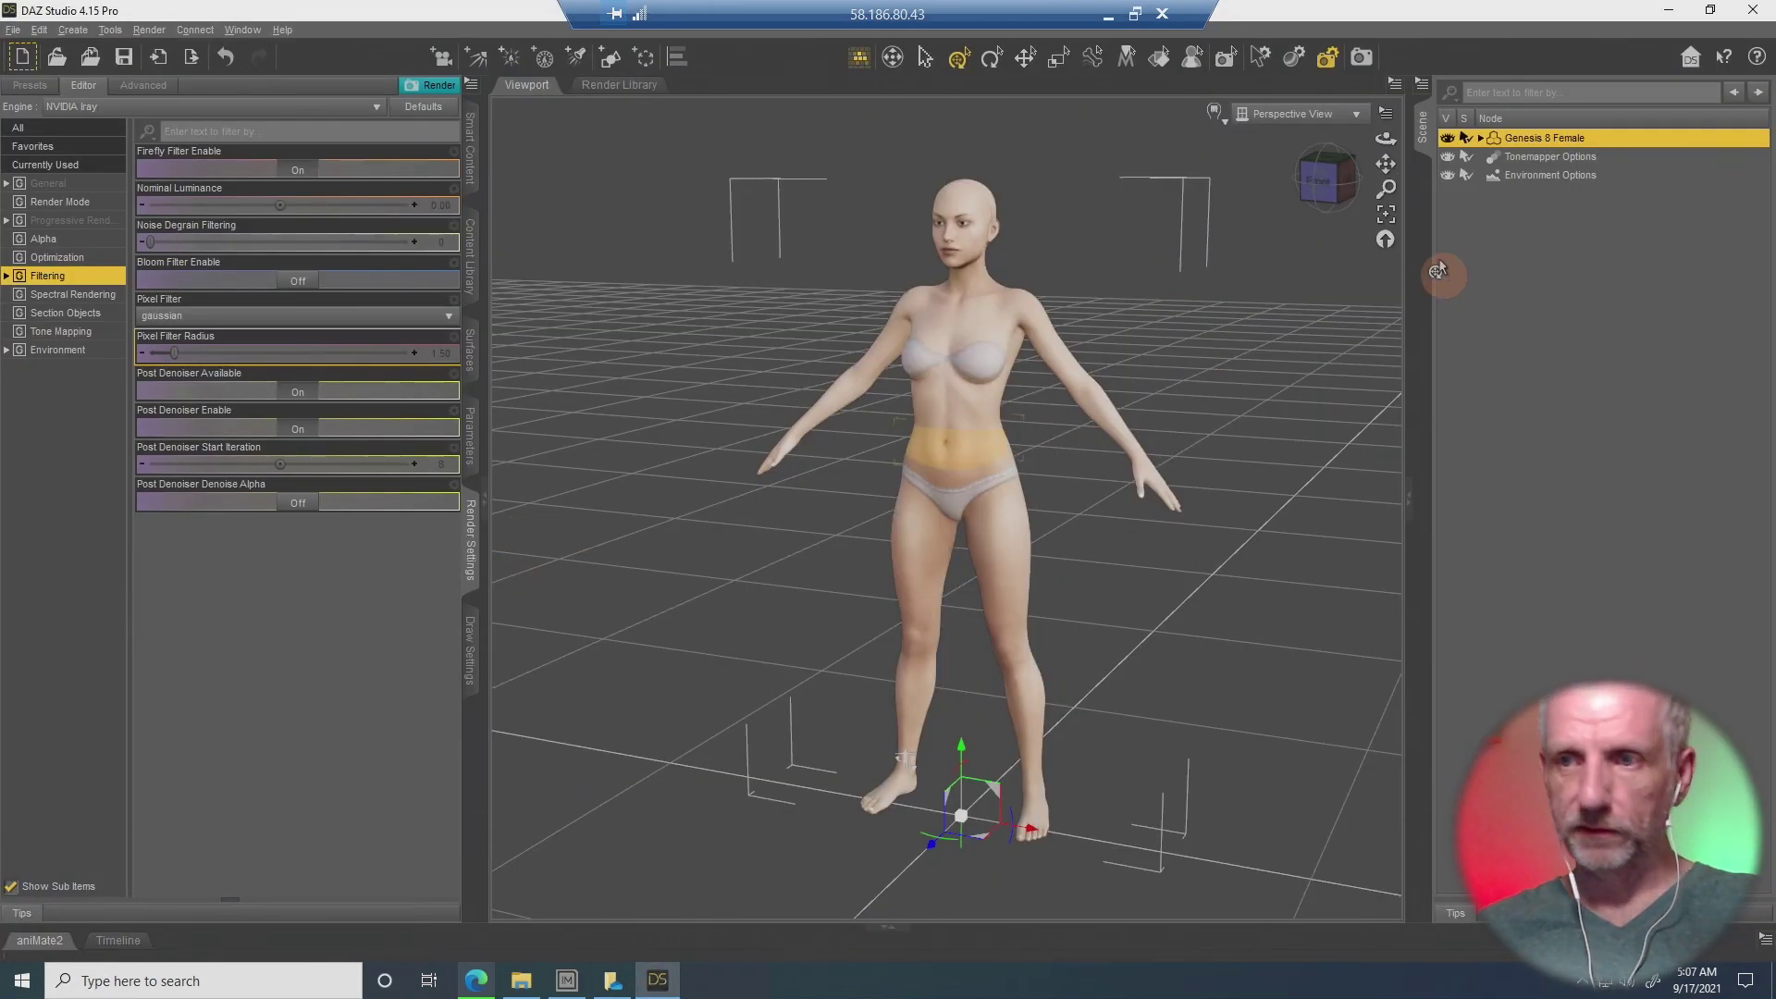
pyautogui.press('Delete')
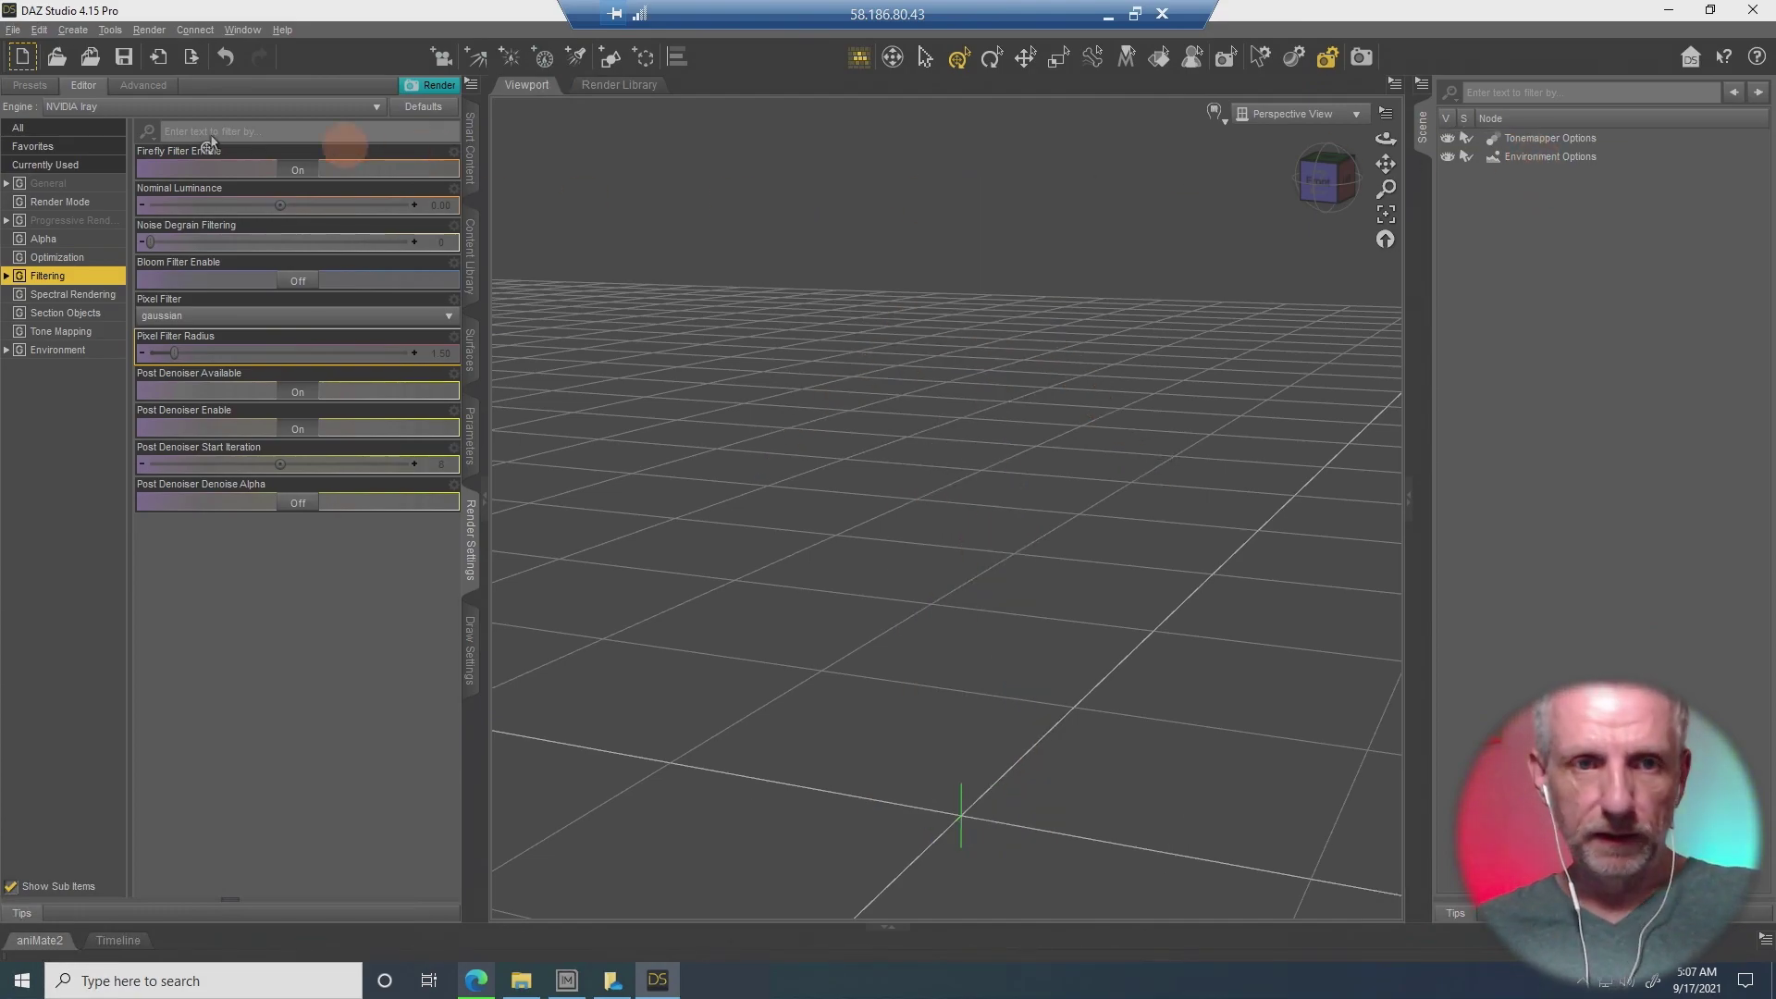
pyautogui.click(472, 266)
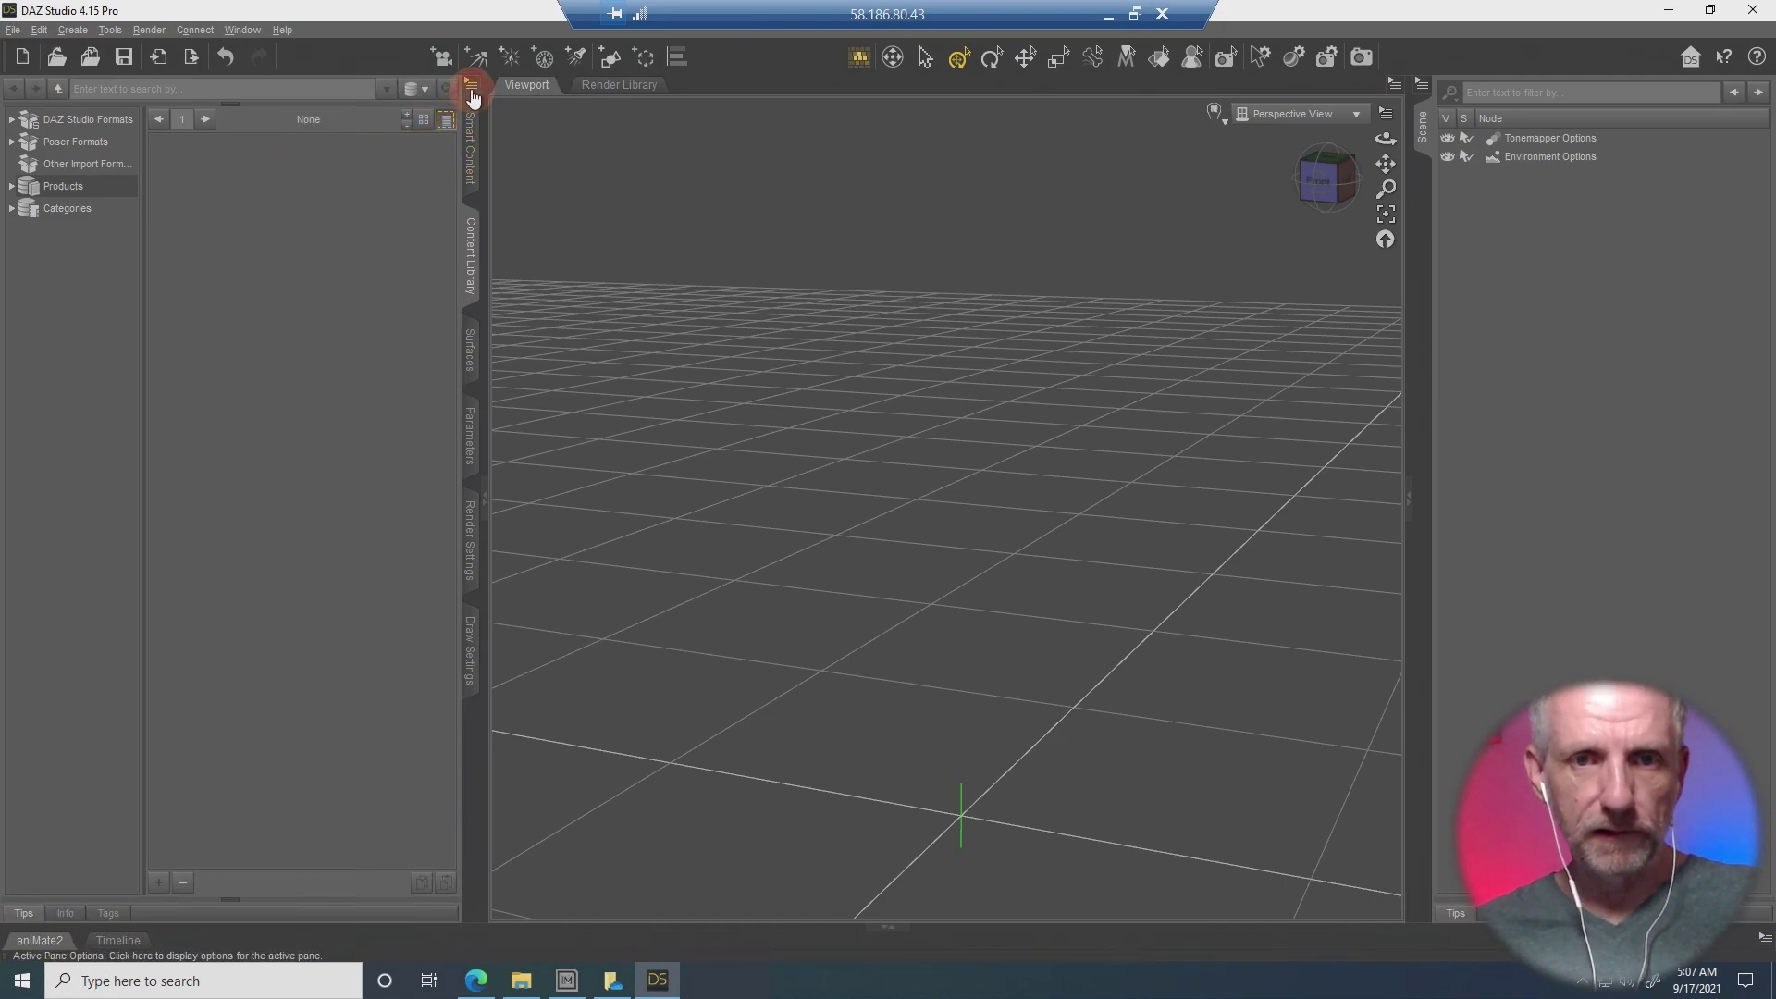
pyautogui.click(471, 83)
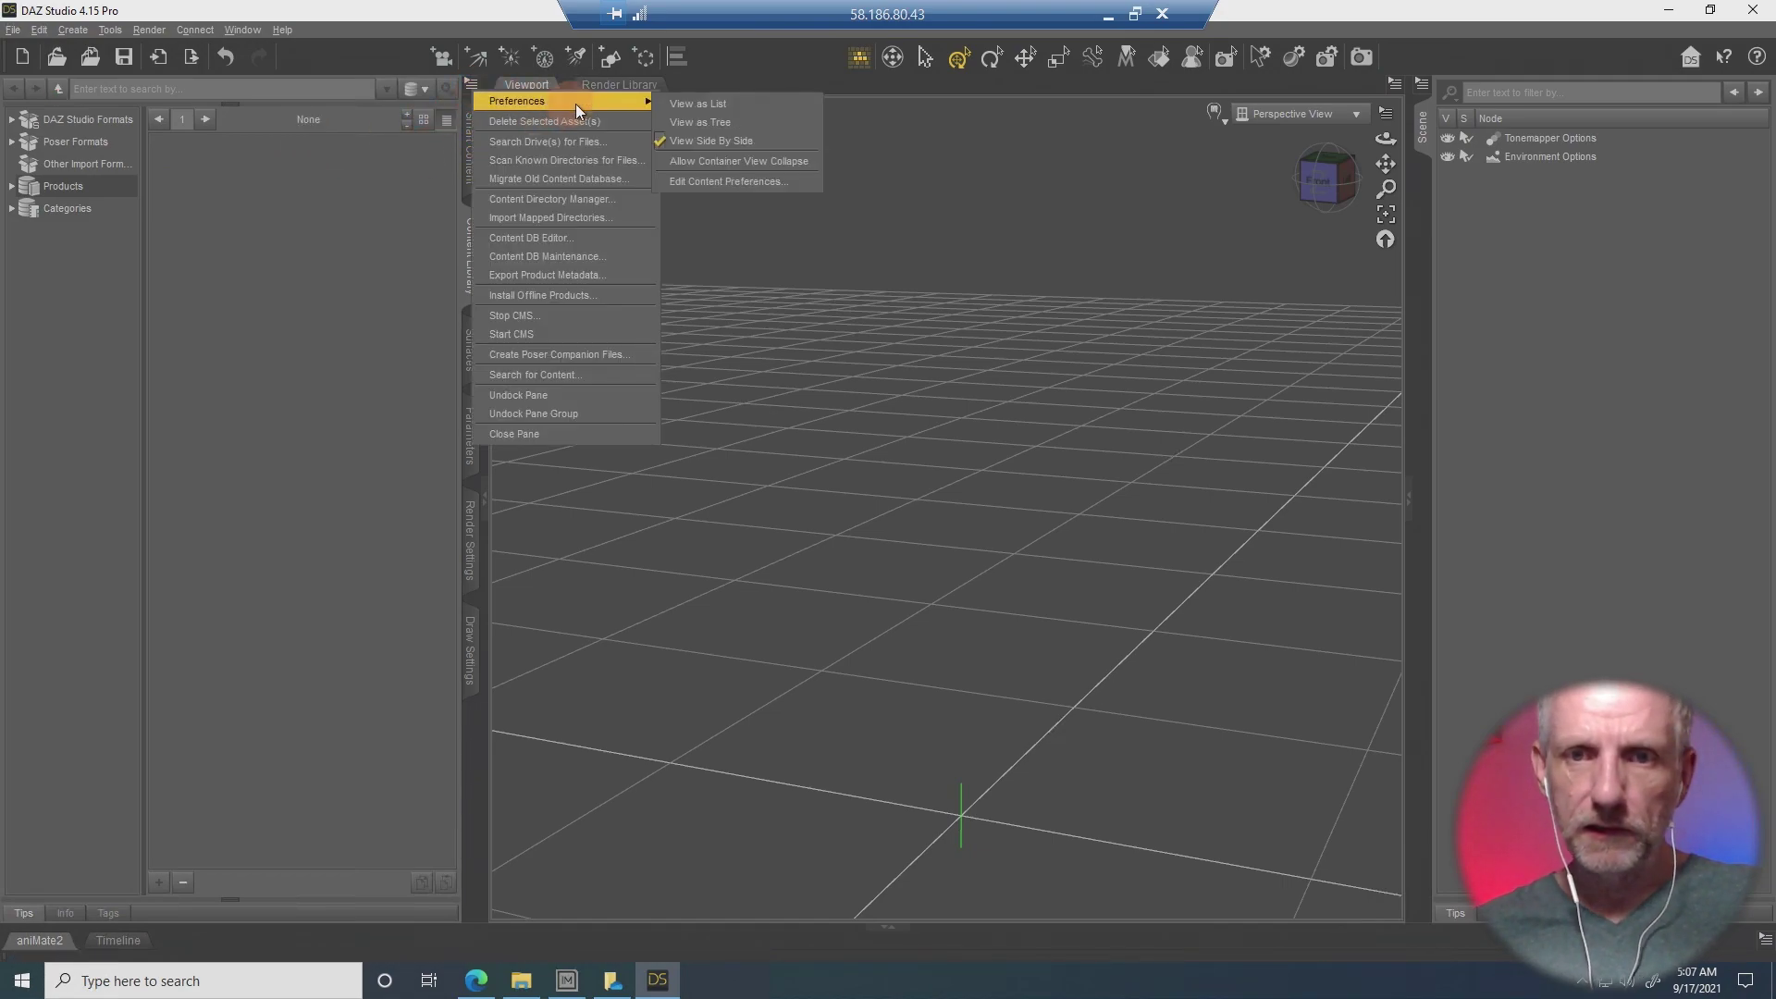
pyautogui.click(698, 121)
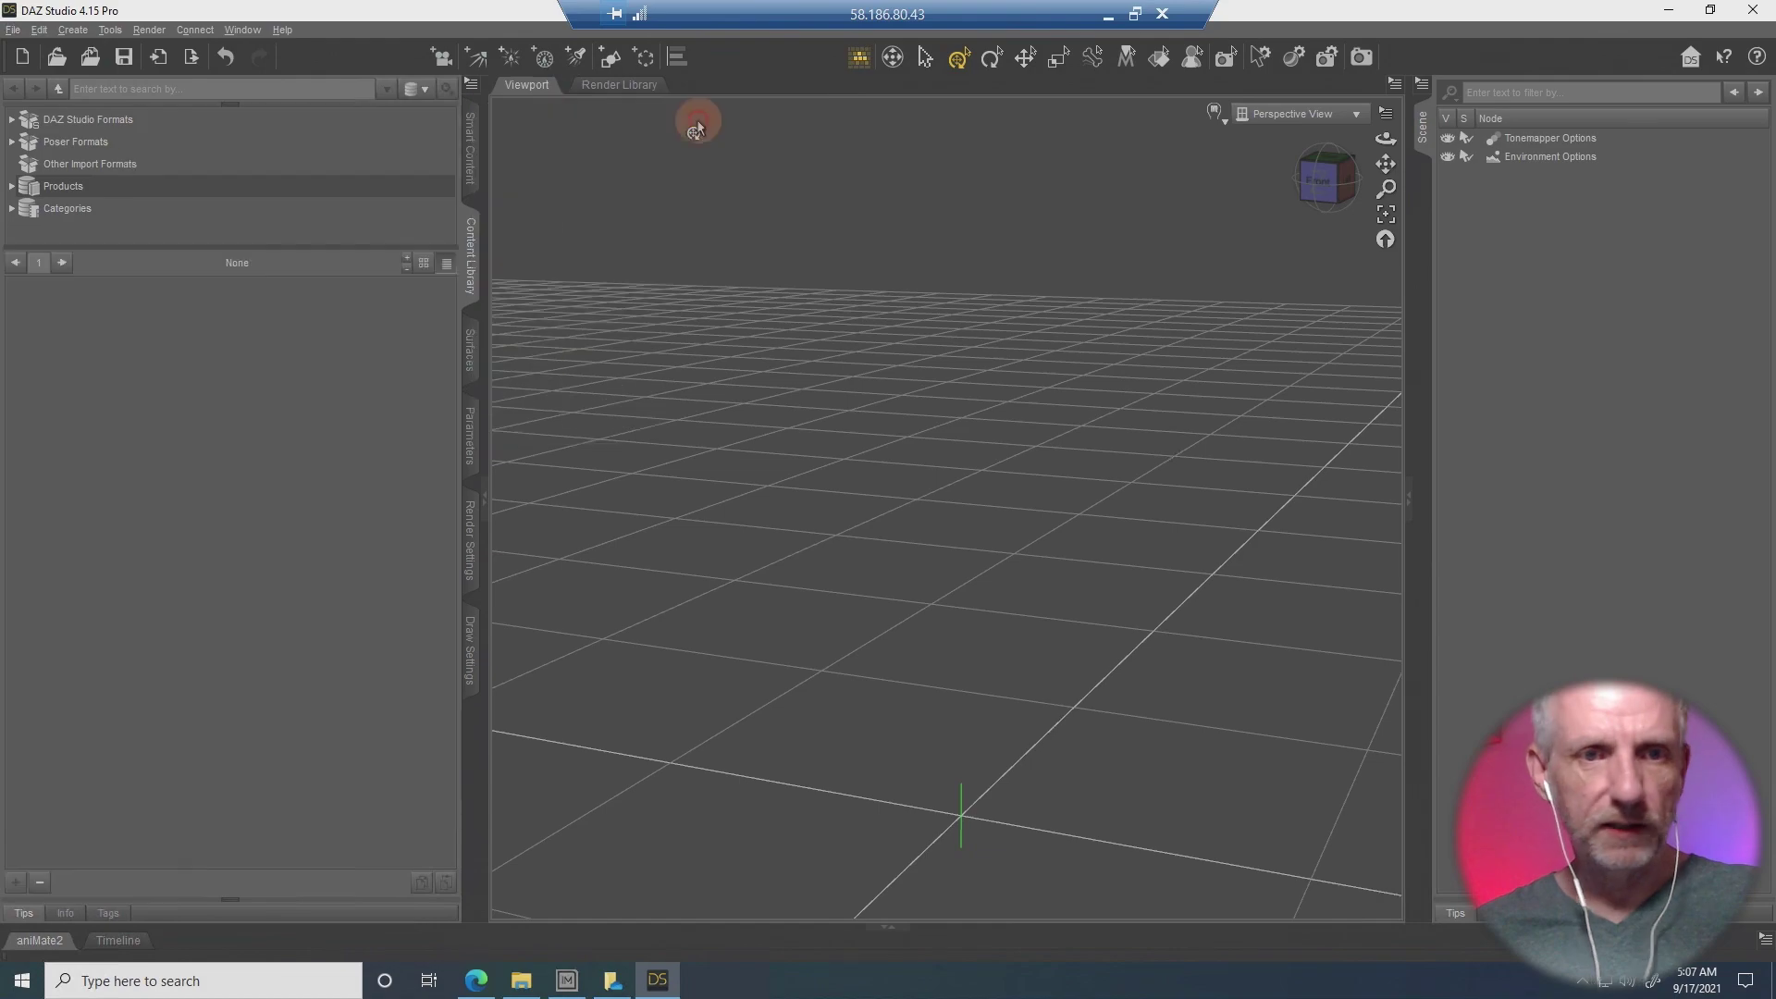
# Add the Subway Tunnel folder in Downloads as a base directory for DAZ Studio Formats.
pyautogui.click(125, 123)
pyautogui.rightClick(128, 131)
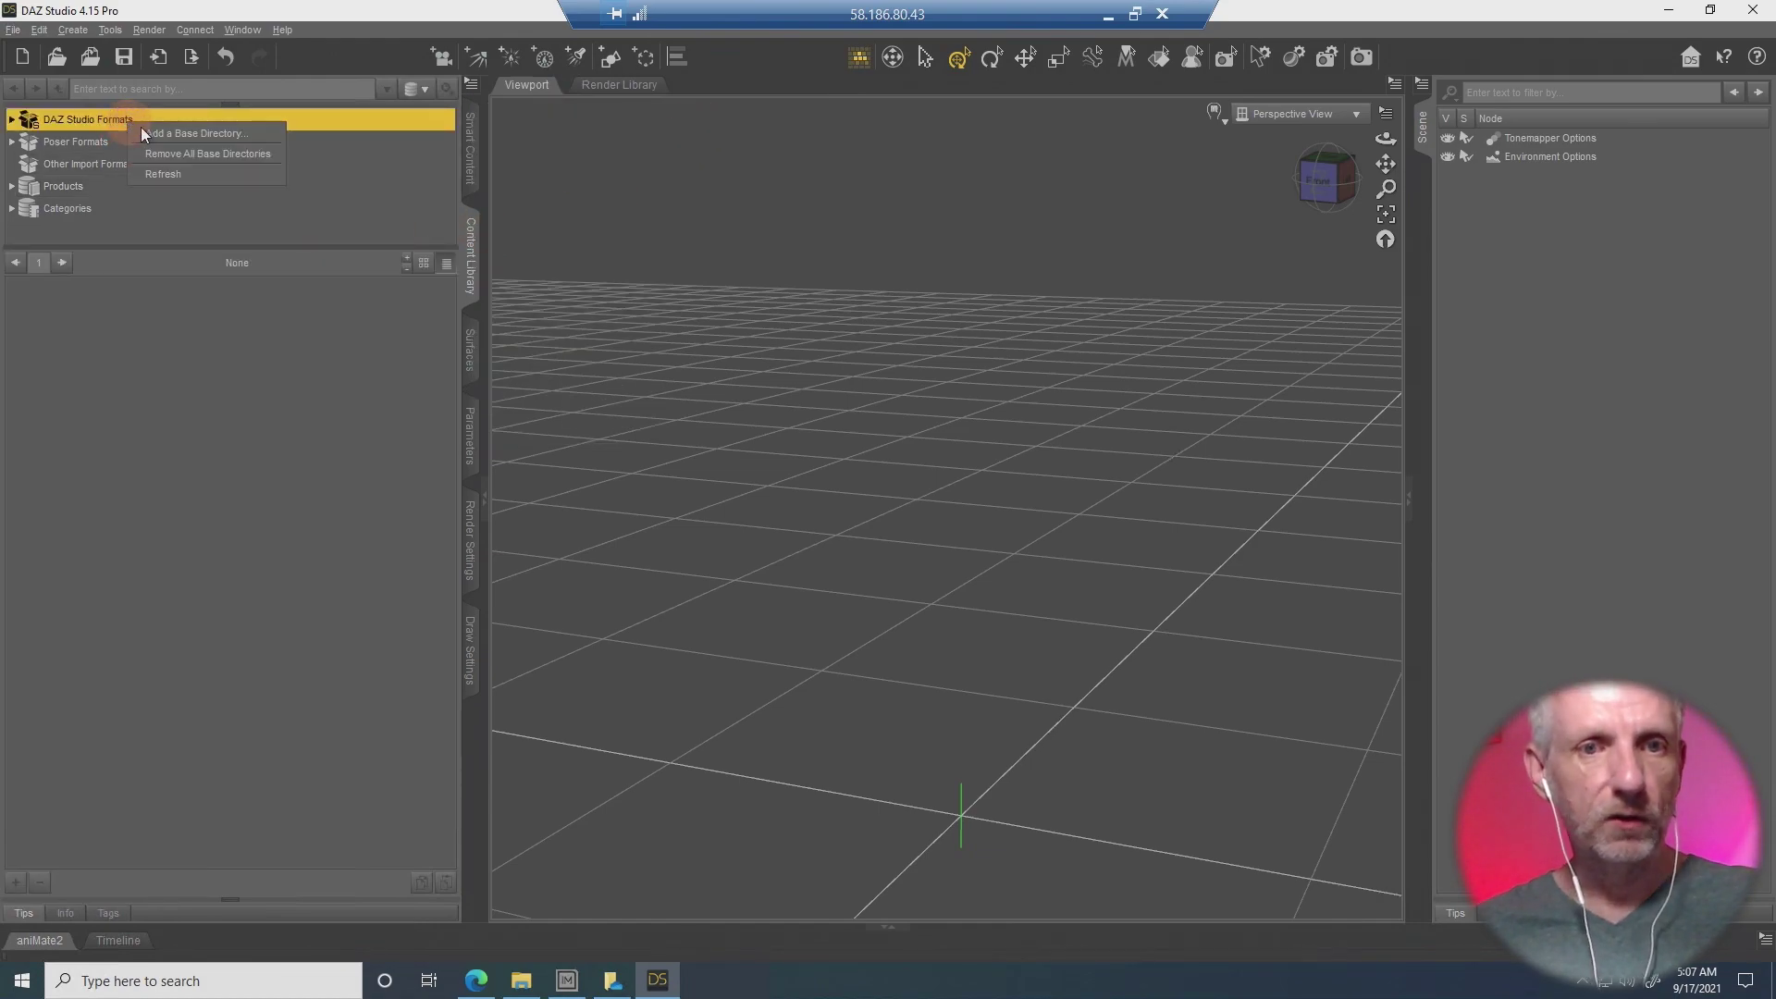
pyautogui.click(222, 137)
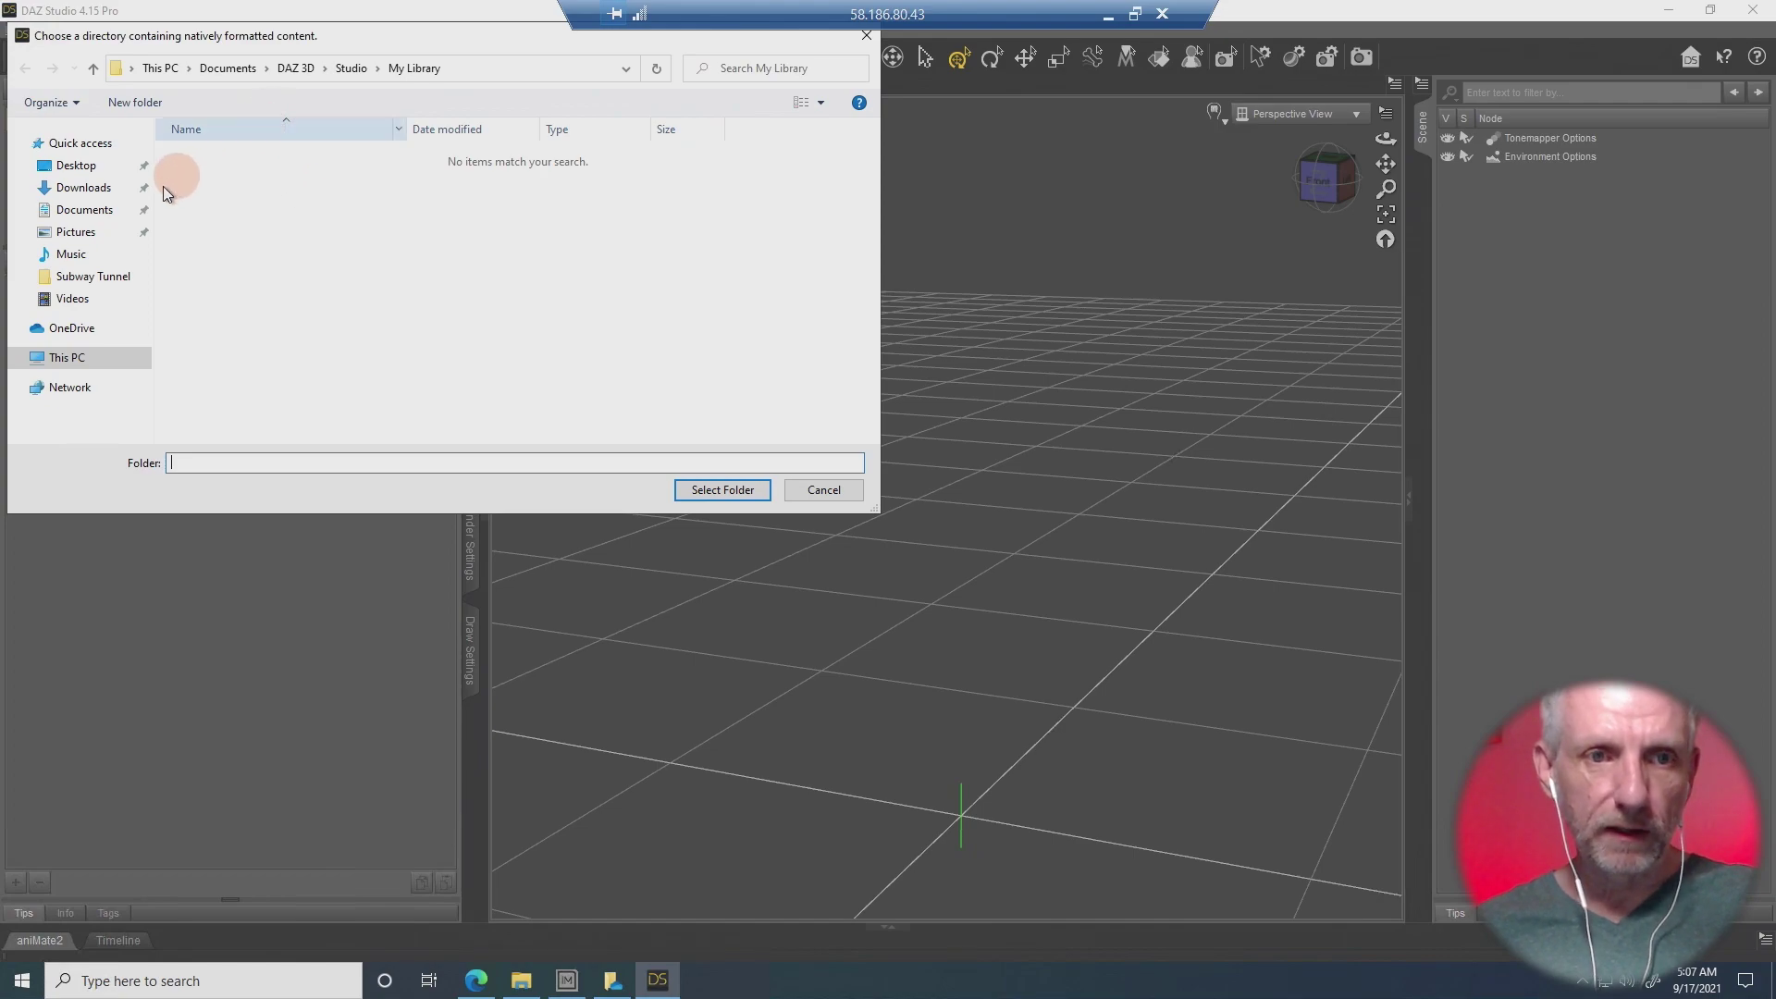
pyautogui.click(80, 187)
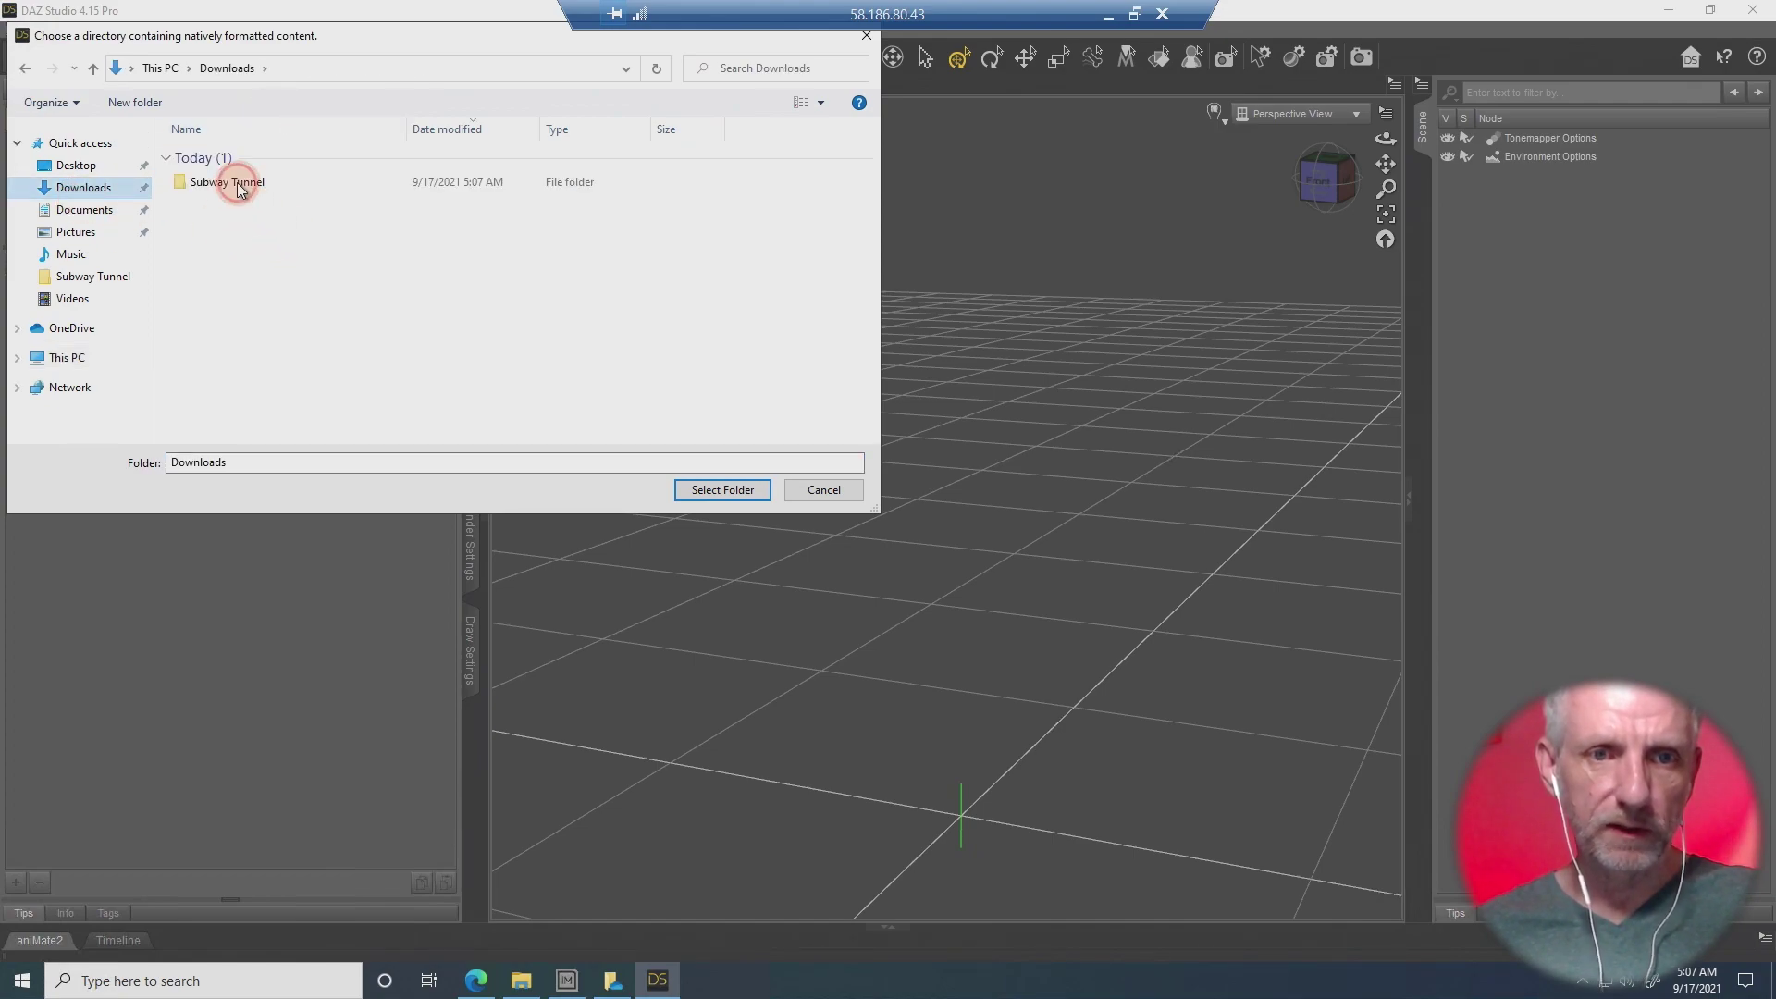
pyautogui.doubleClick(233, 183)
pyautogui.click(723, 490)
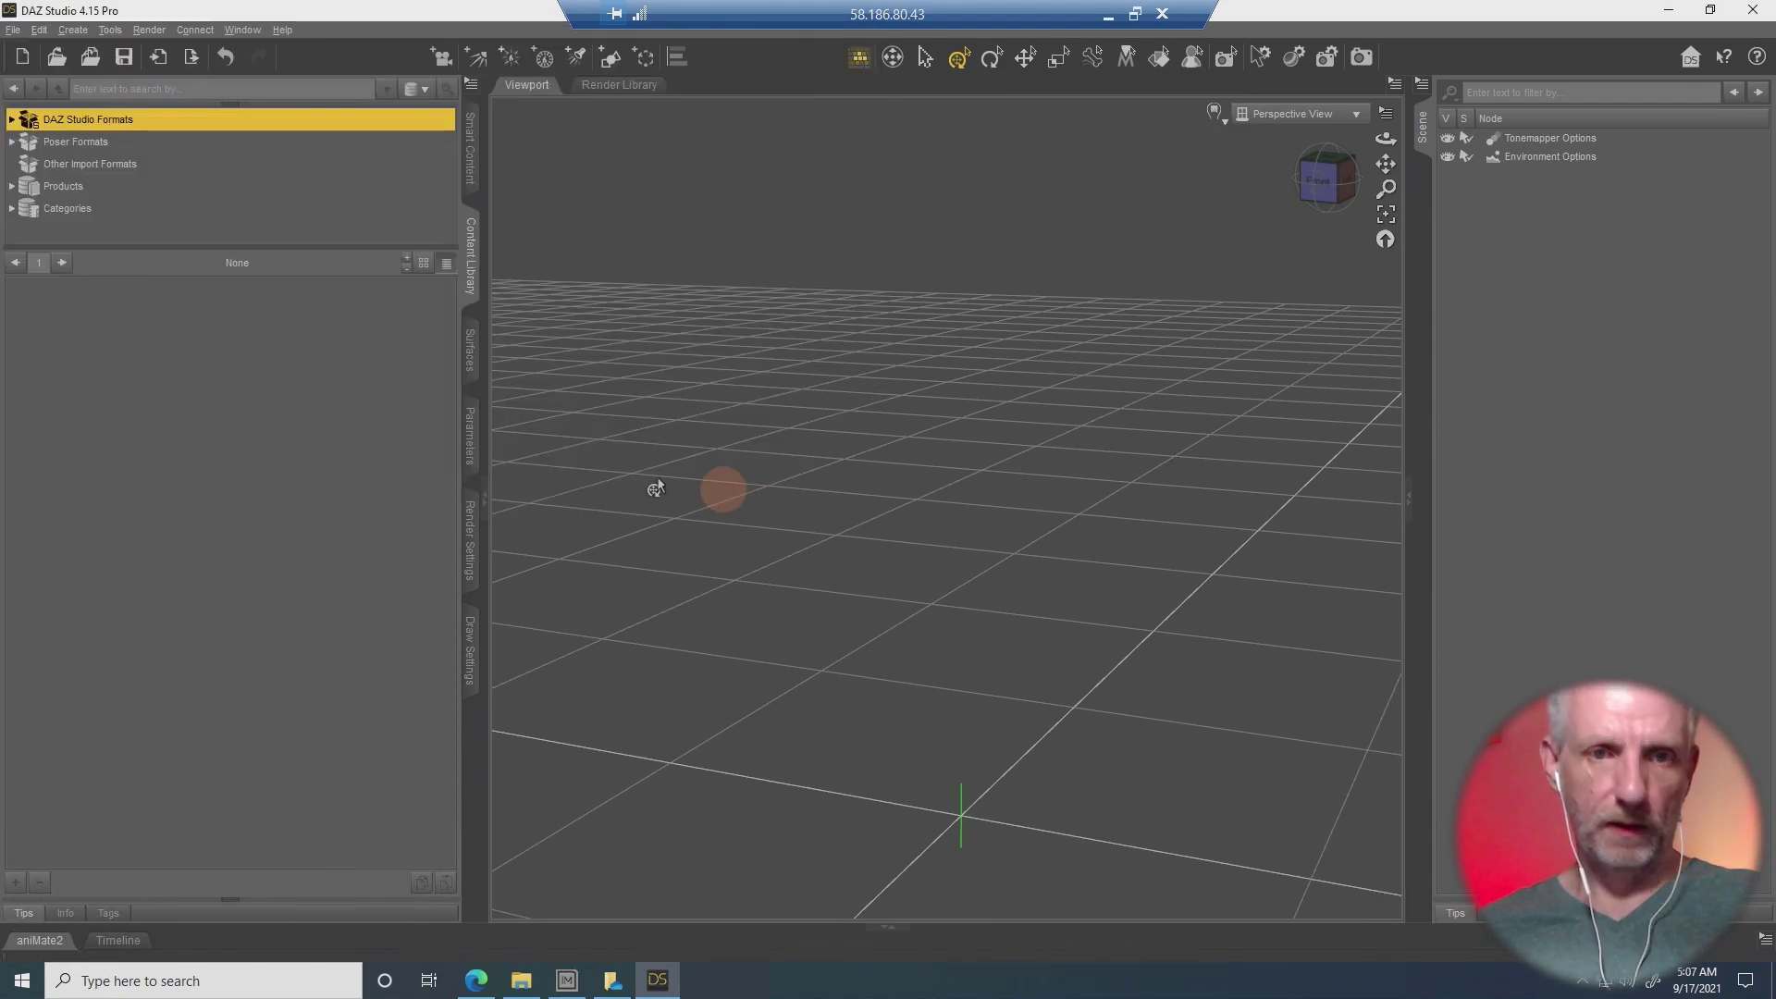
# Remove the My Library base directory from DAZ Studio Formats in the Content Library.
pyautogui.click(11, 122)
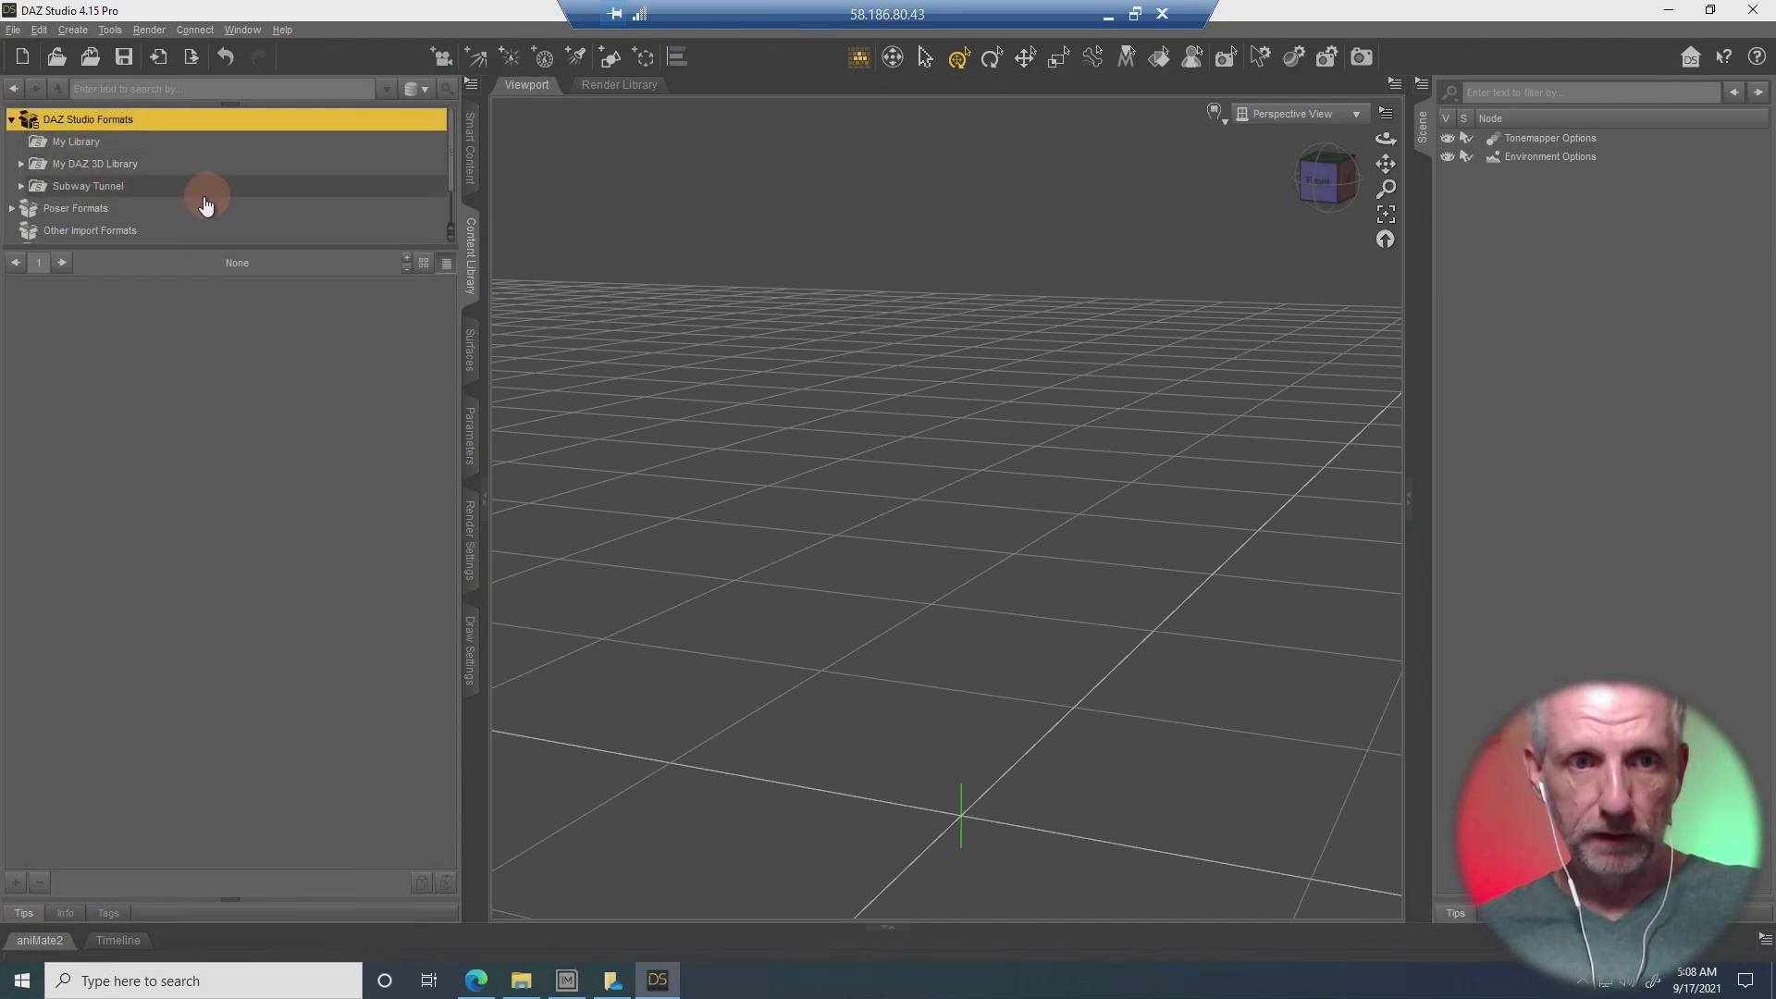
pyautogui.click(122, 186)
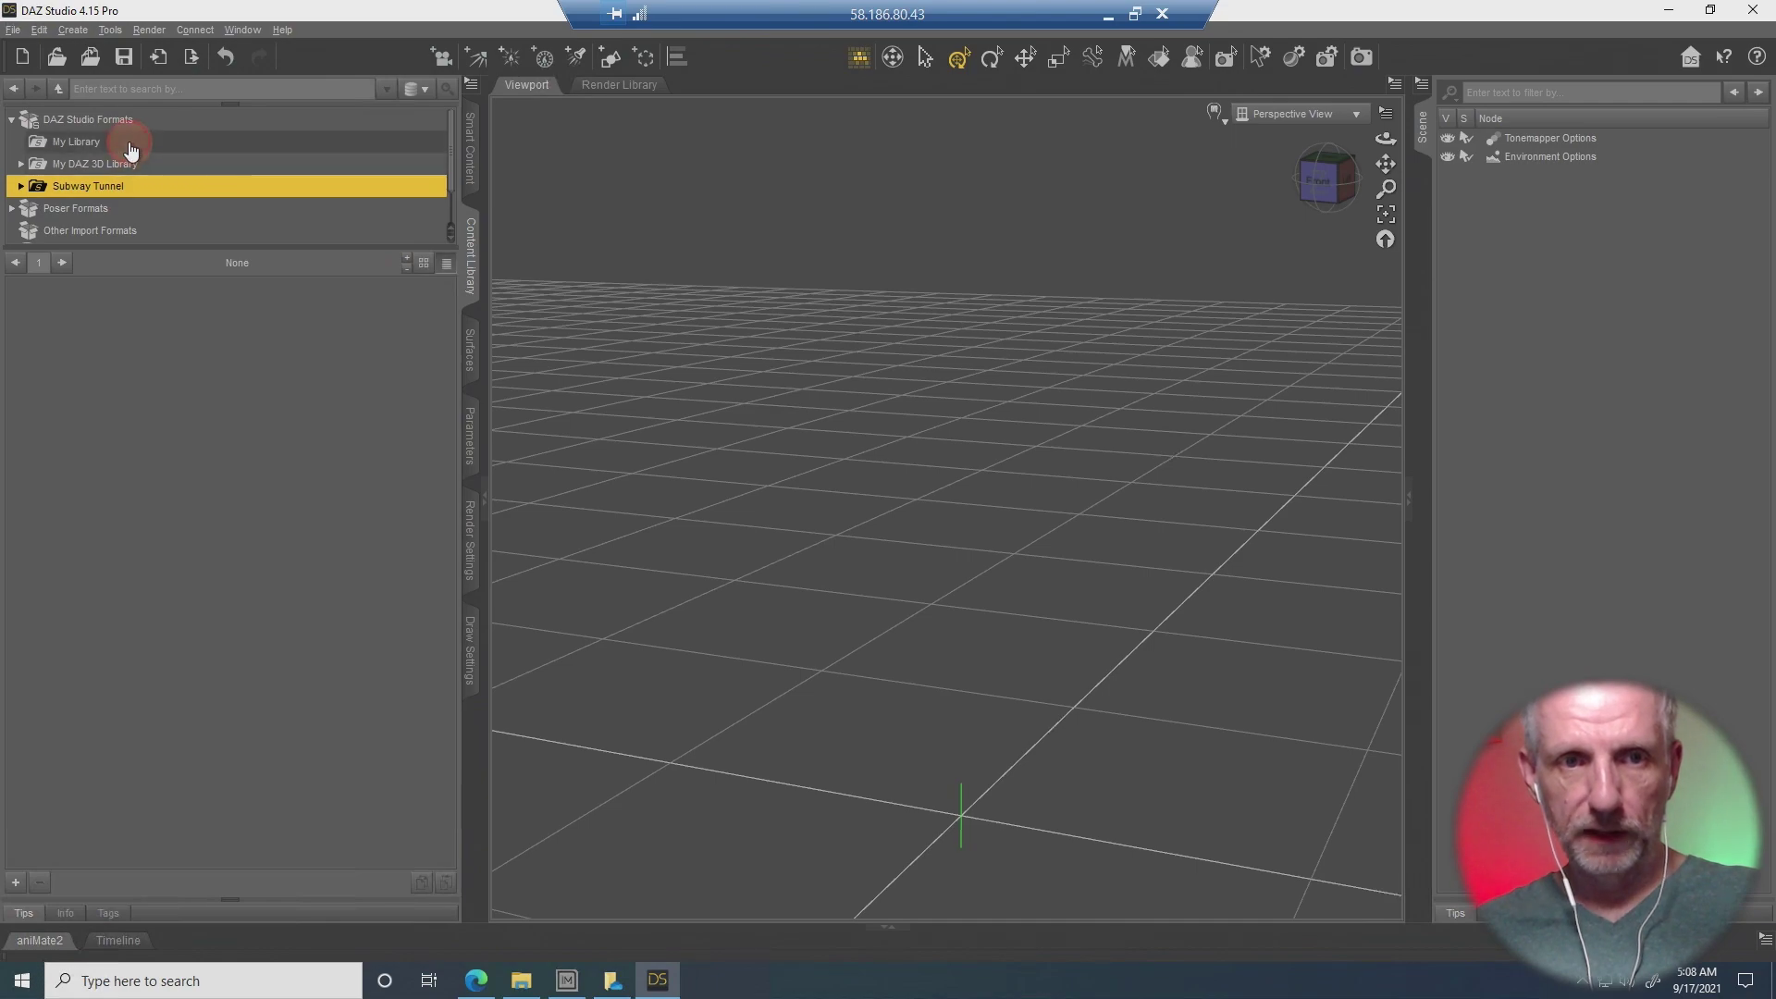
pyautogui.click(162, 142)
pyautogui.rightClick(140, 144)
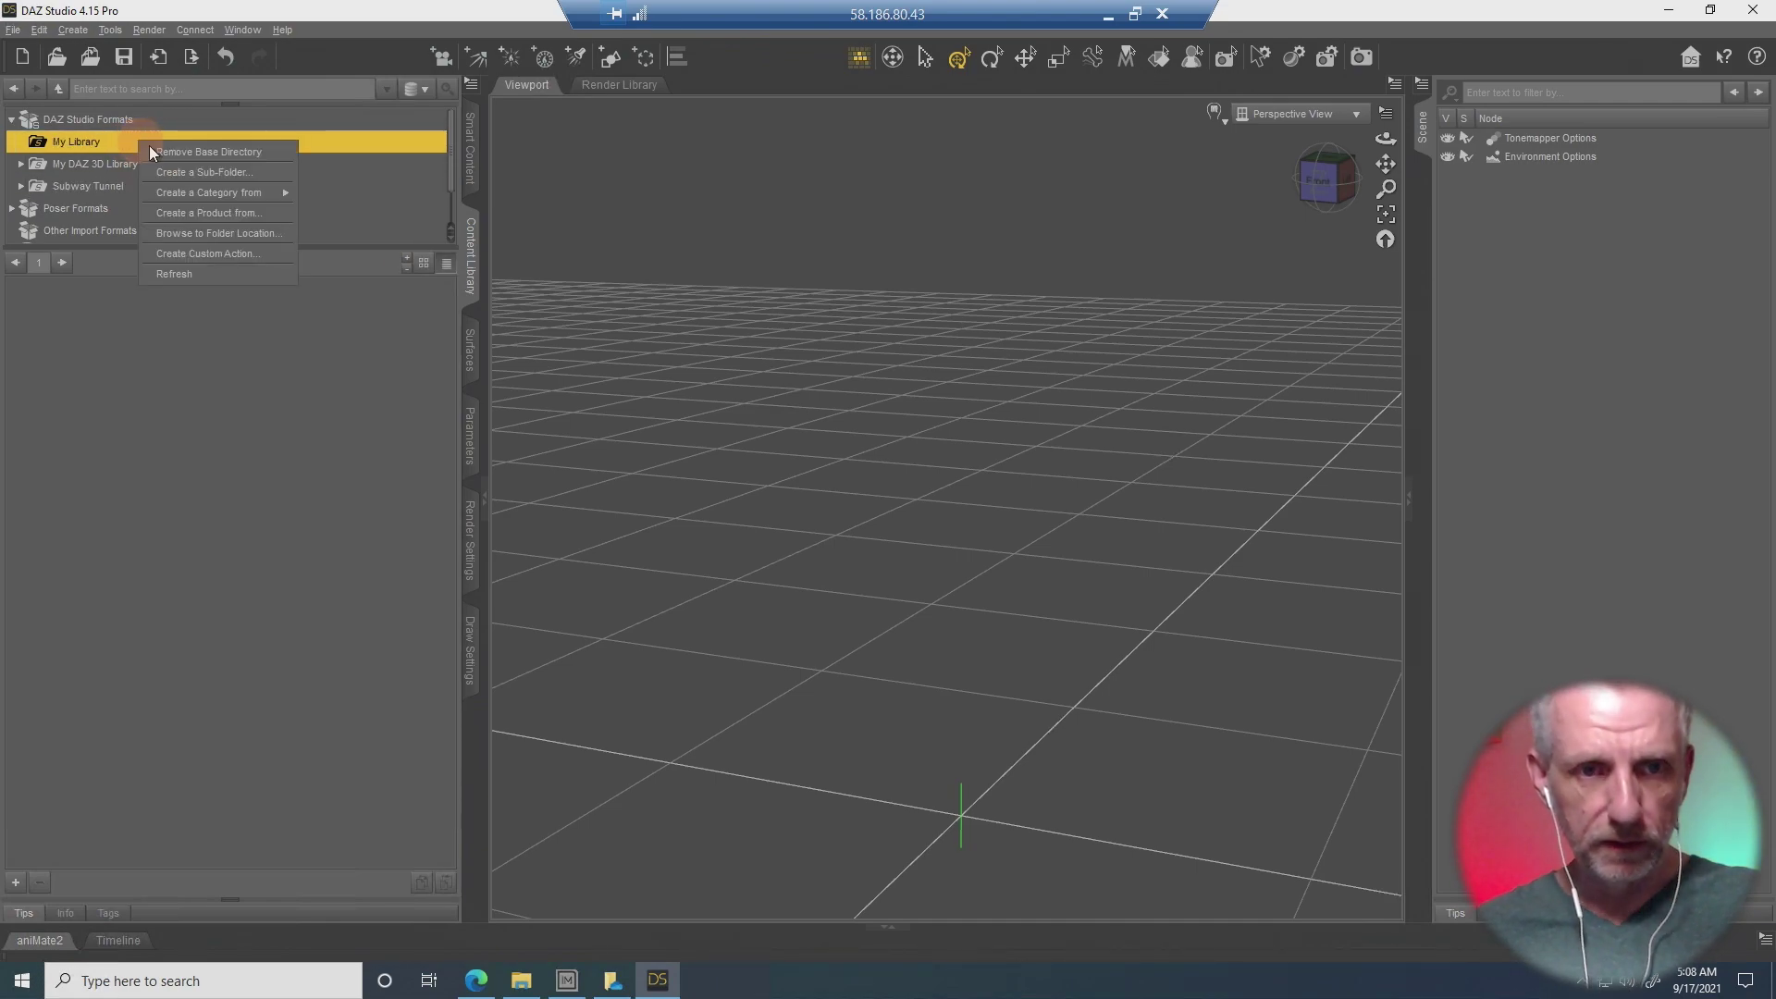
pyautogui.click(248, 158)
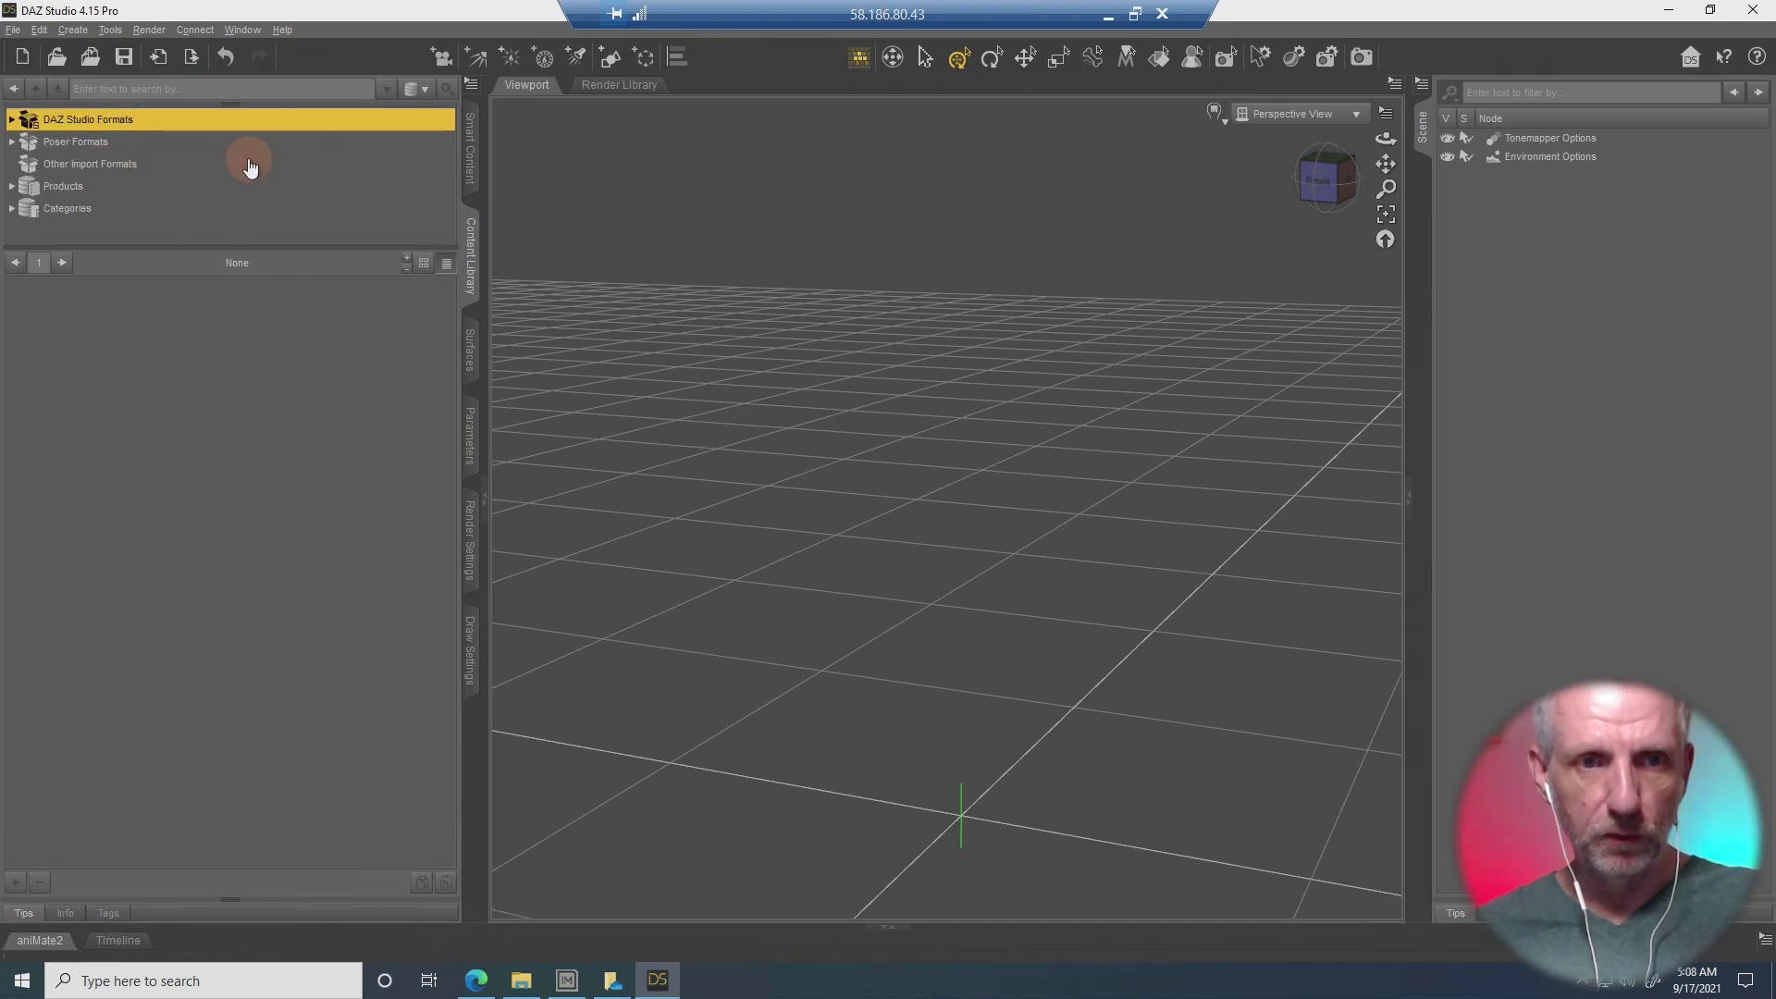
# Expand the Subway Tunnel directory under DAZ Studio Formats and enlarge the folder tree to show all its subfolders.
pyautogui.doubleClick(74, 123)
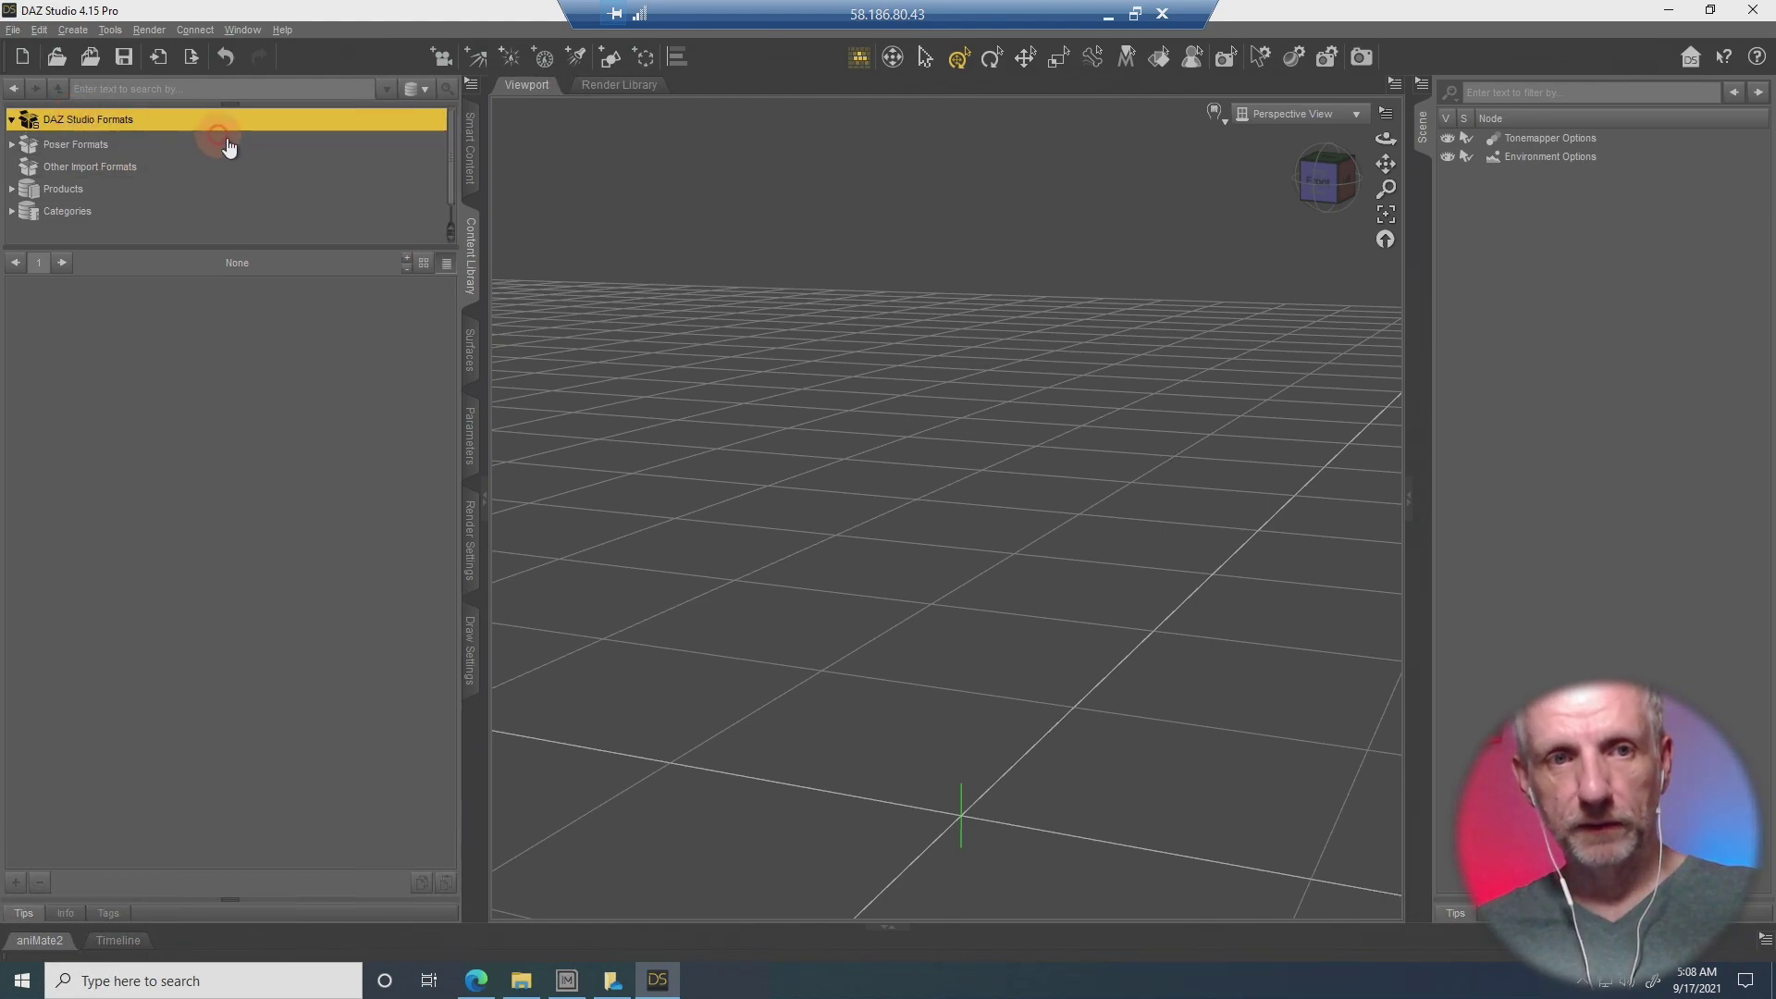
pyautogui.click(135, 167)
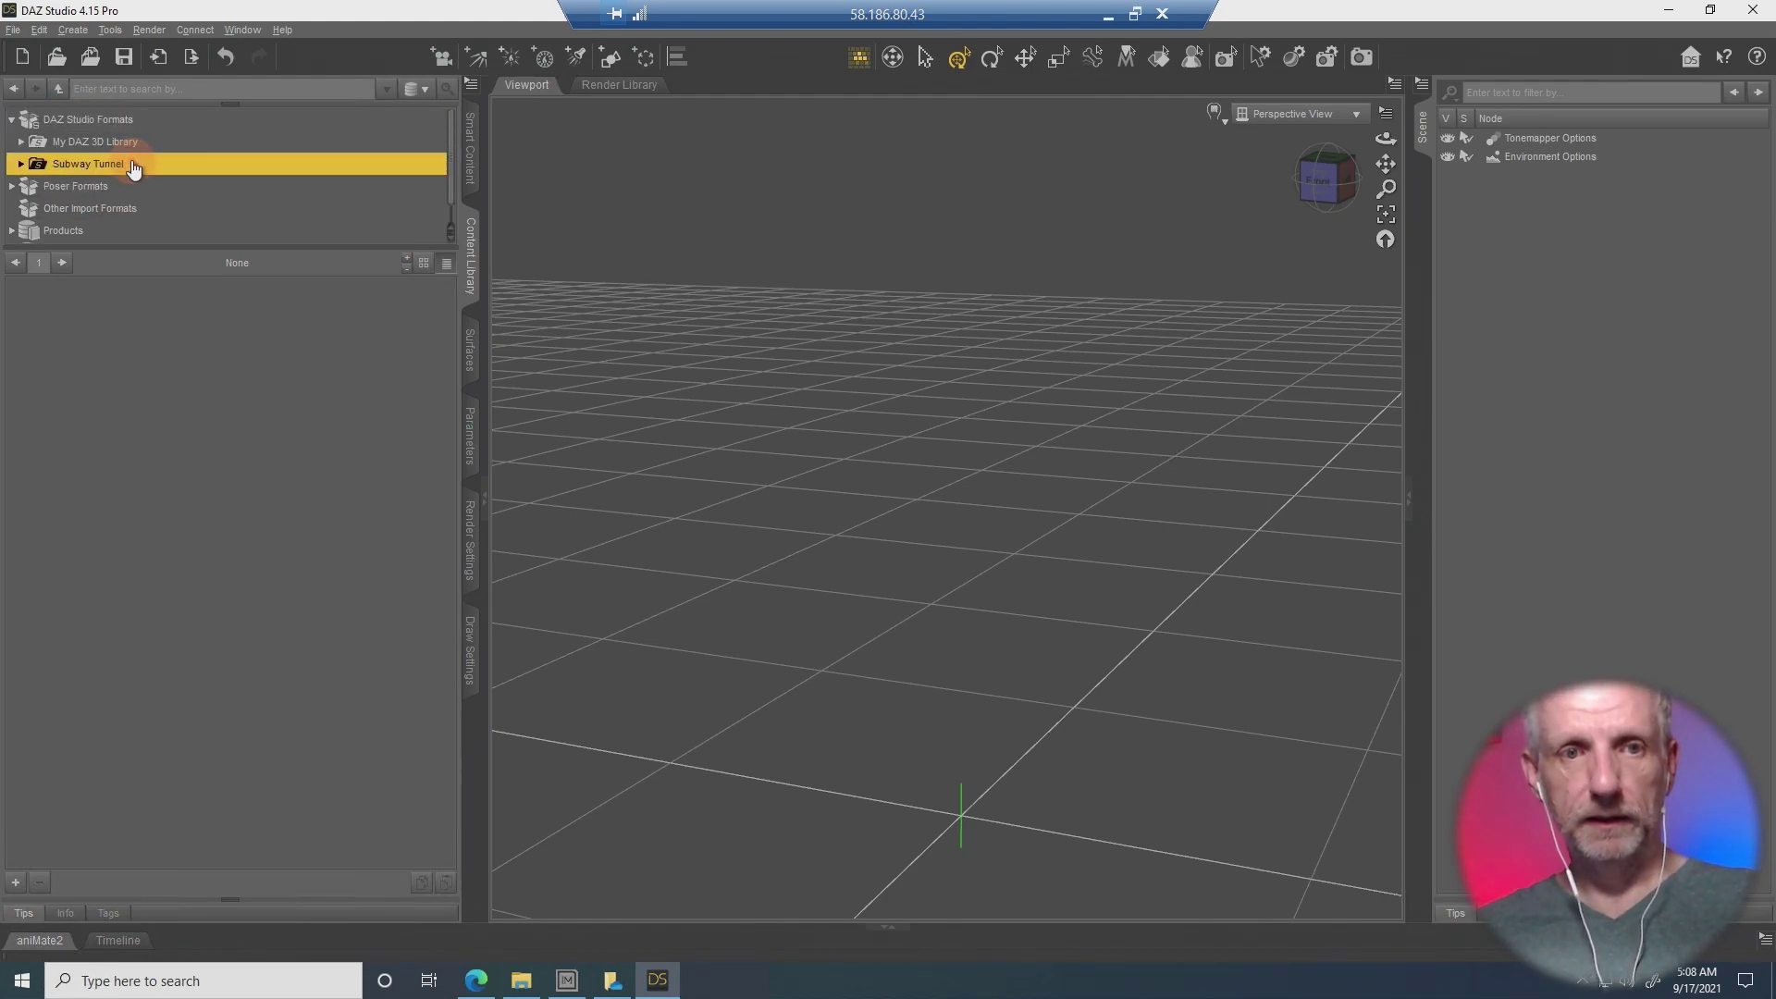
pyautogui.doubleClick(134, 167)
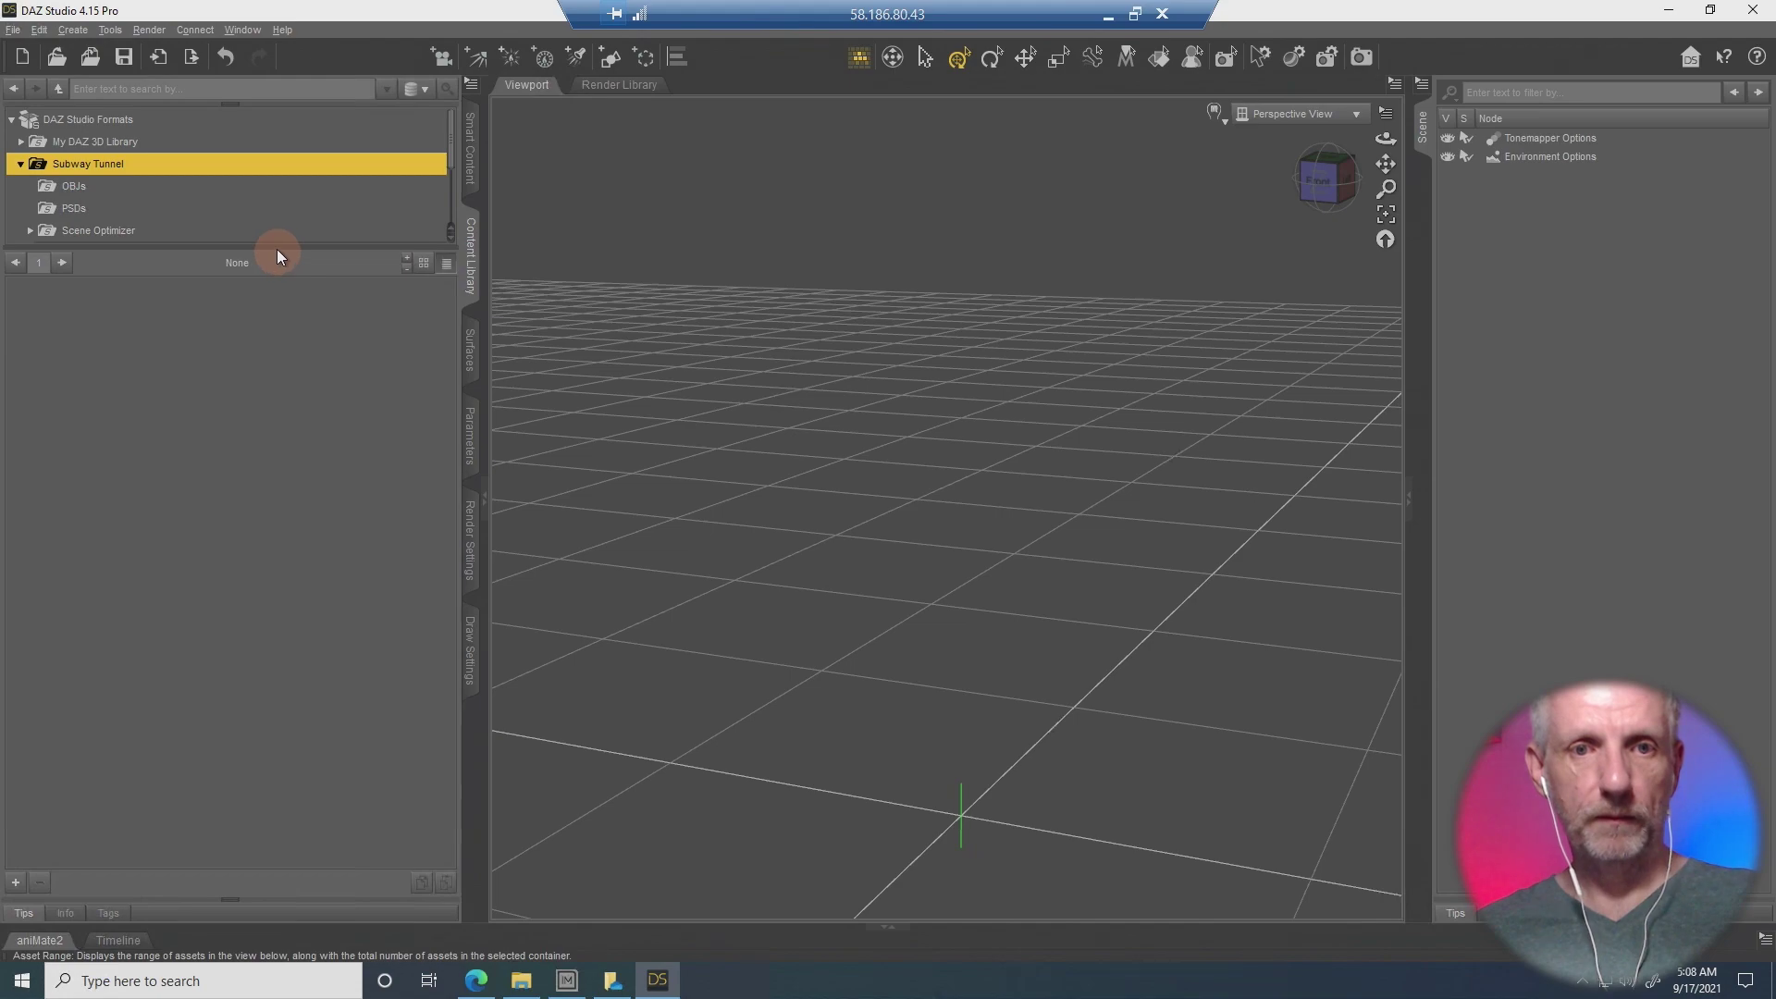
pyautogui.moveTo(275, 248); pyautogui.dragTo(287, 356)
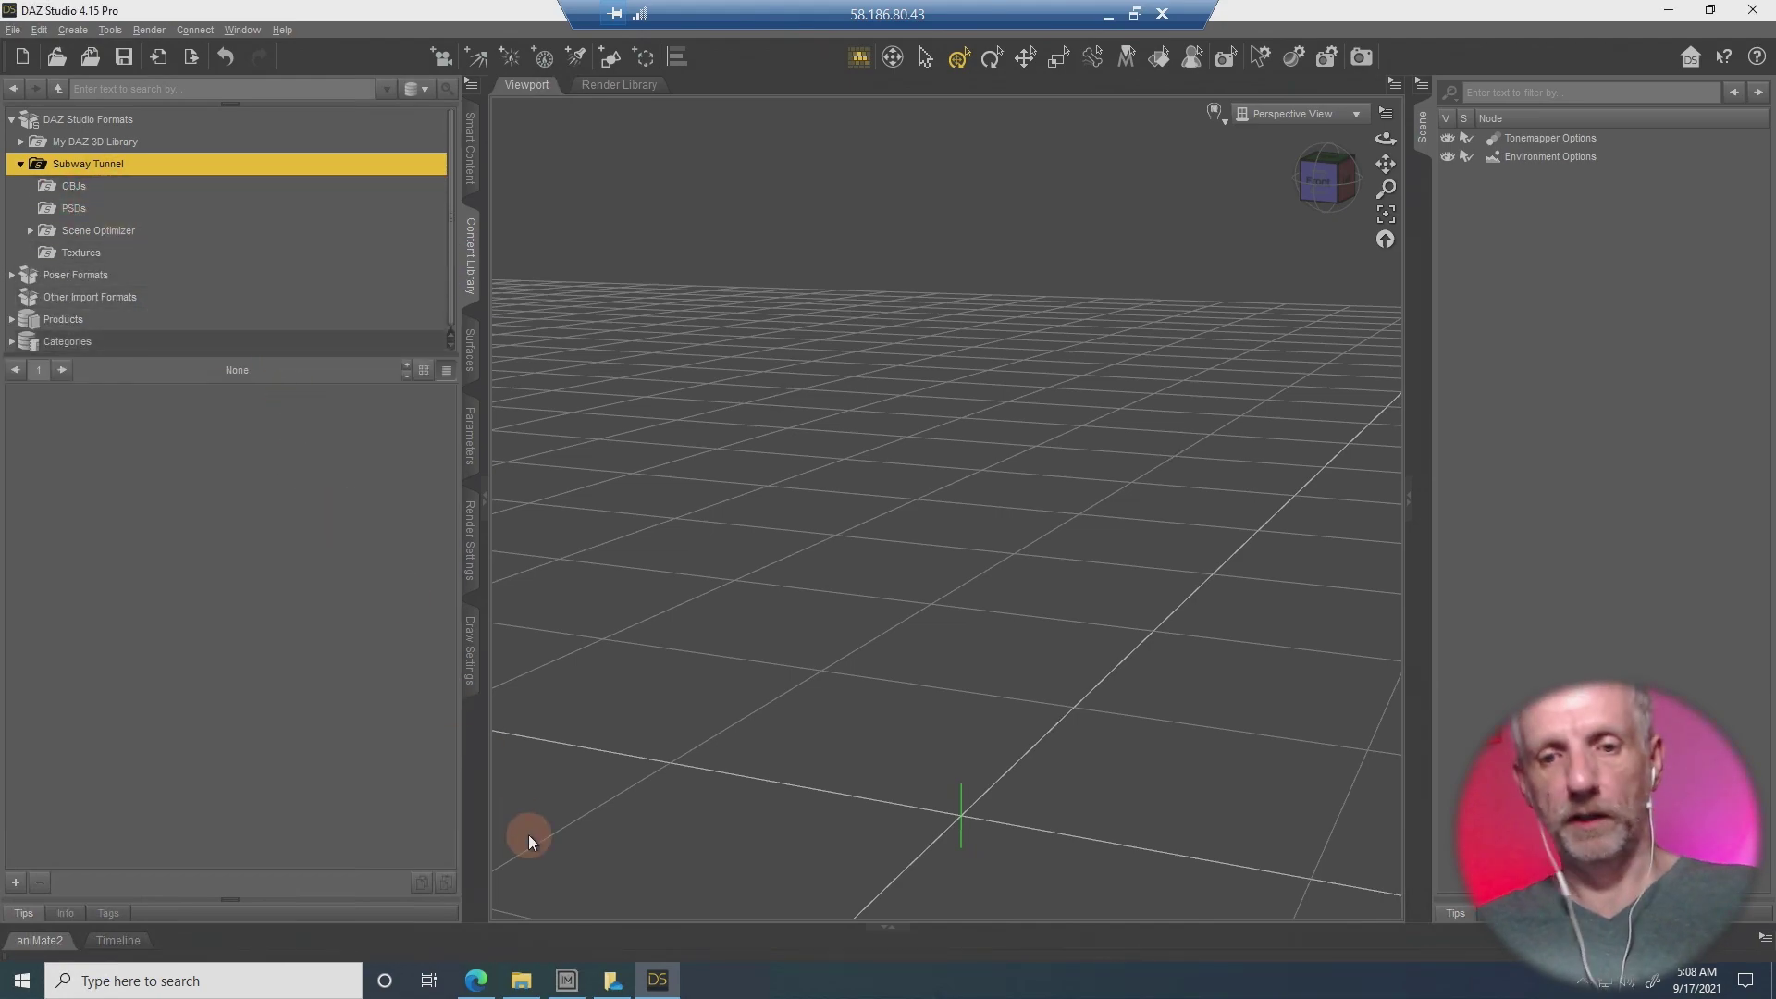
# Dismiss the OneDrive sign-in window, switch to File Explorer and extract the Stream Scenes archive in Downloads.
pyautogui.click(613, 983)
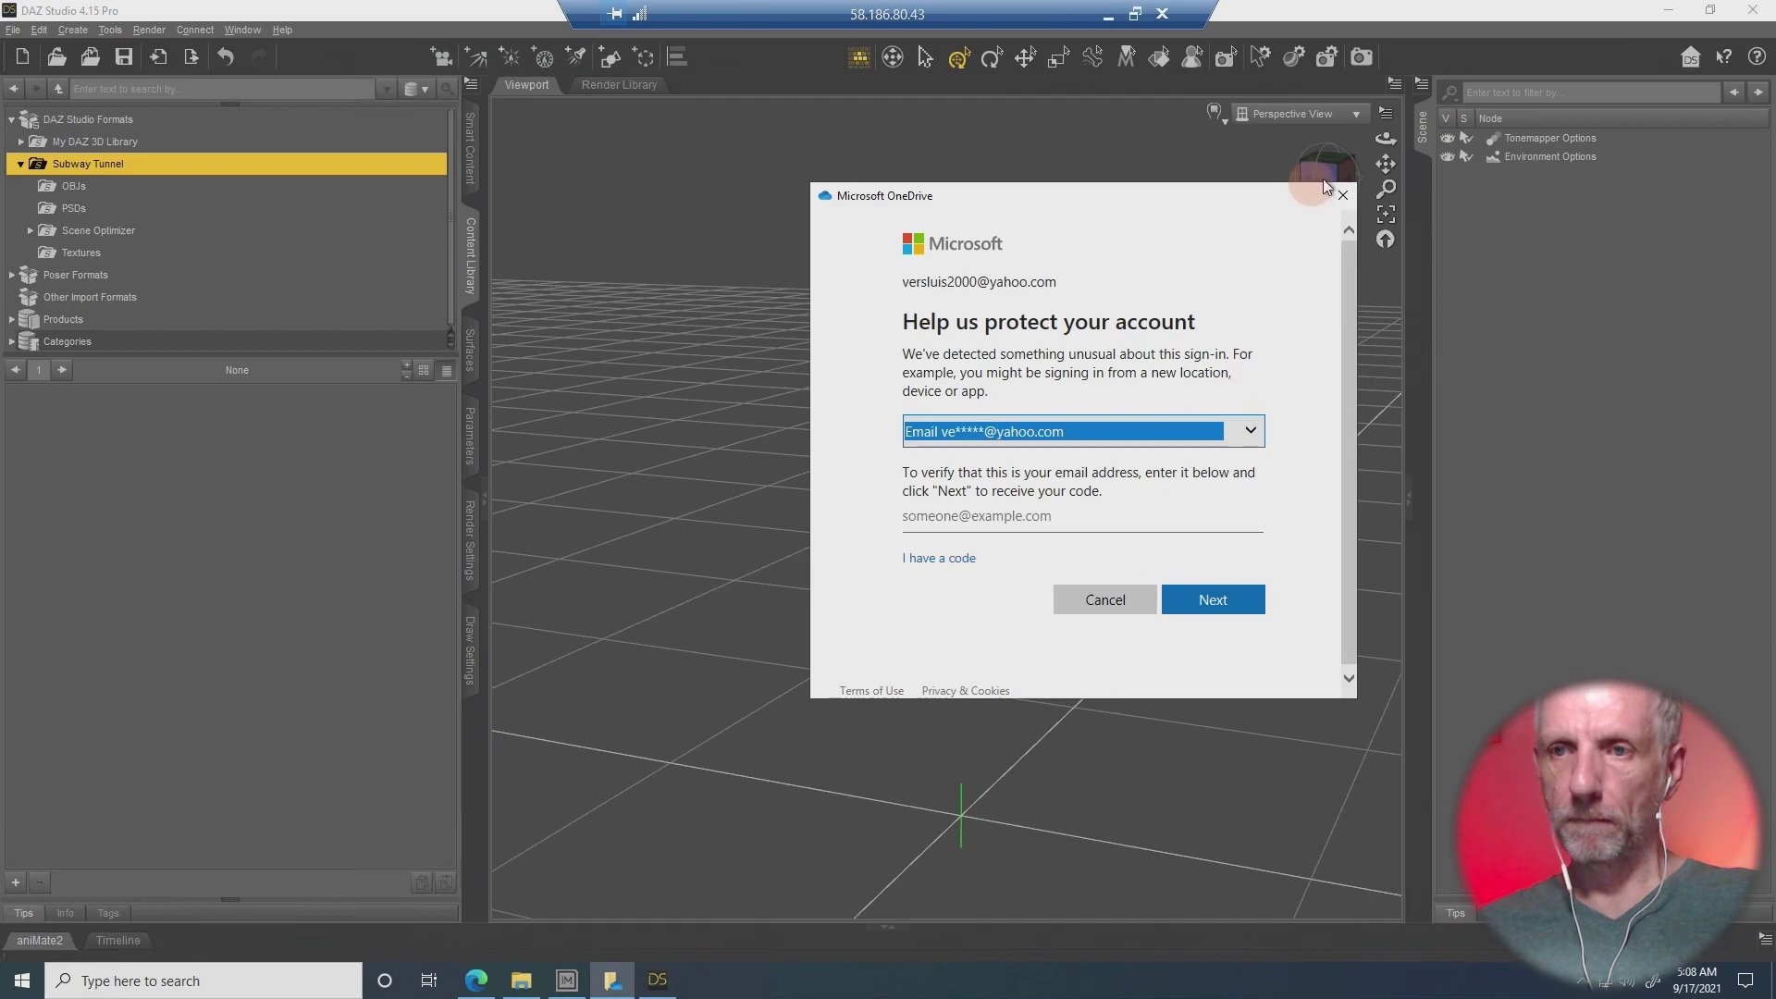
pyautogui.click(1339, 199)
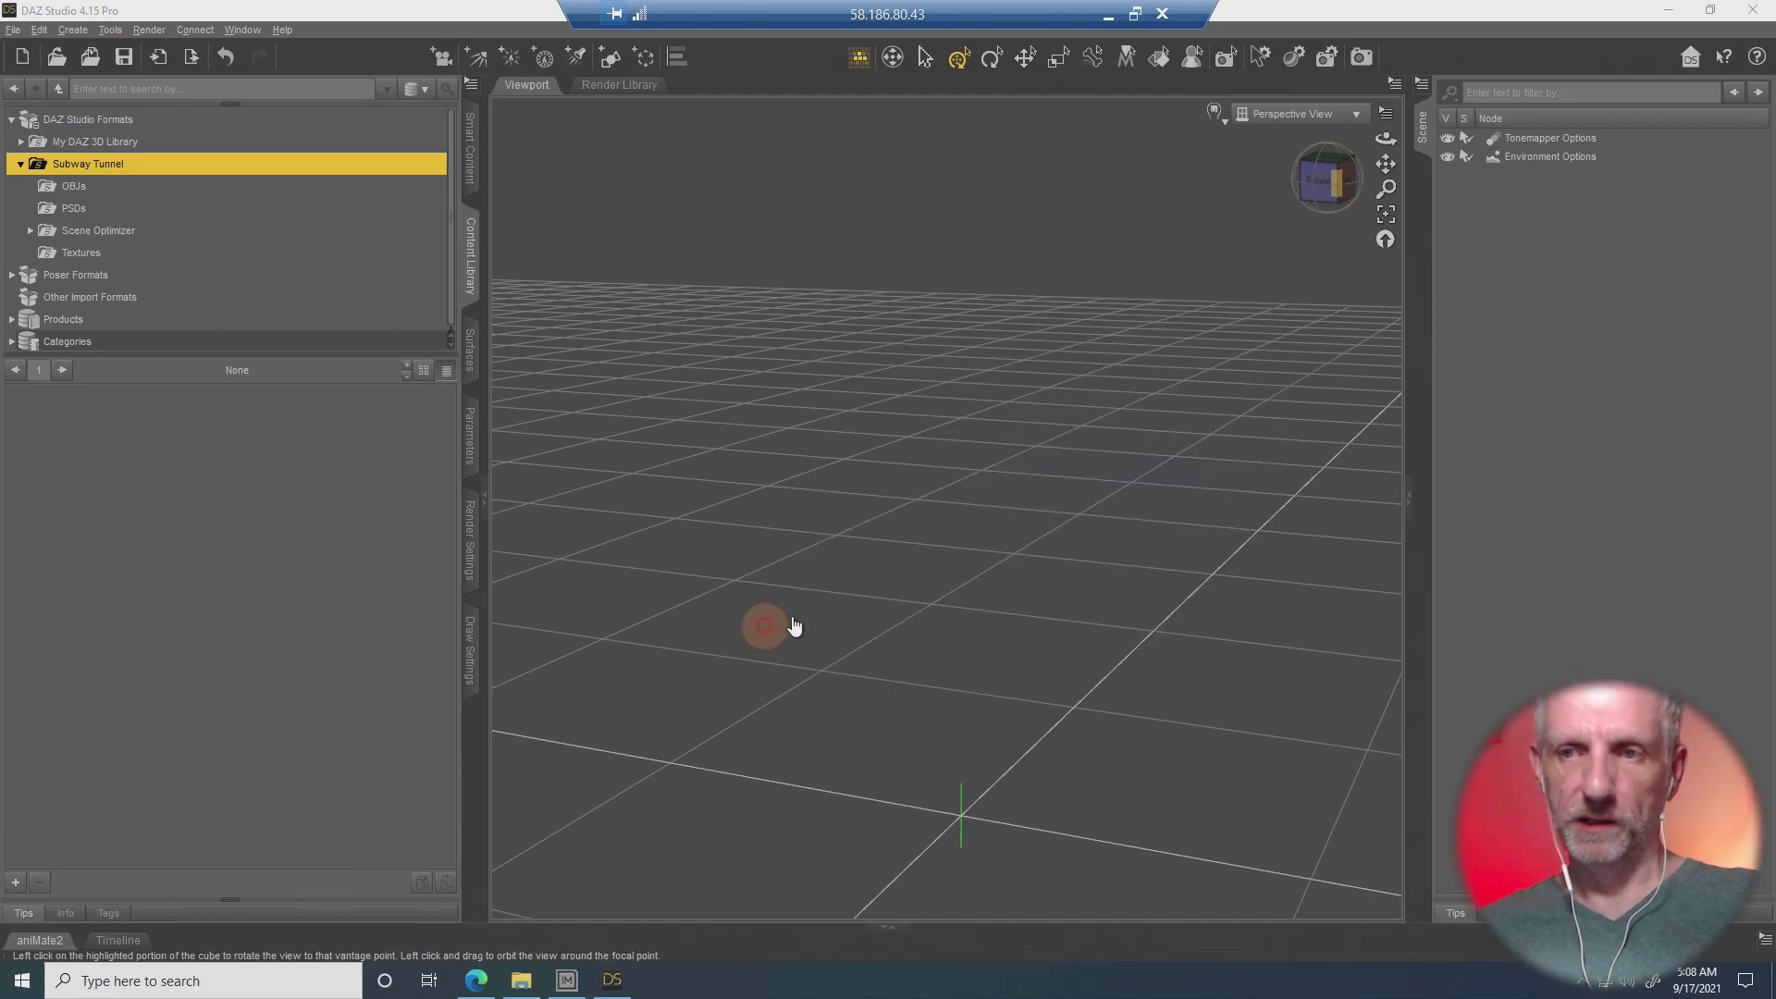
pyautogui.click(478, 985)
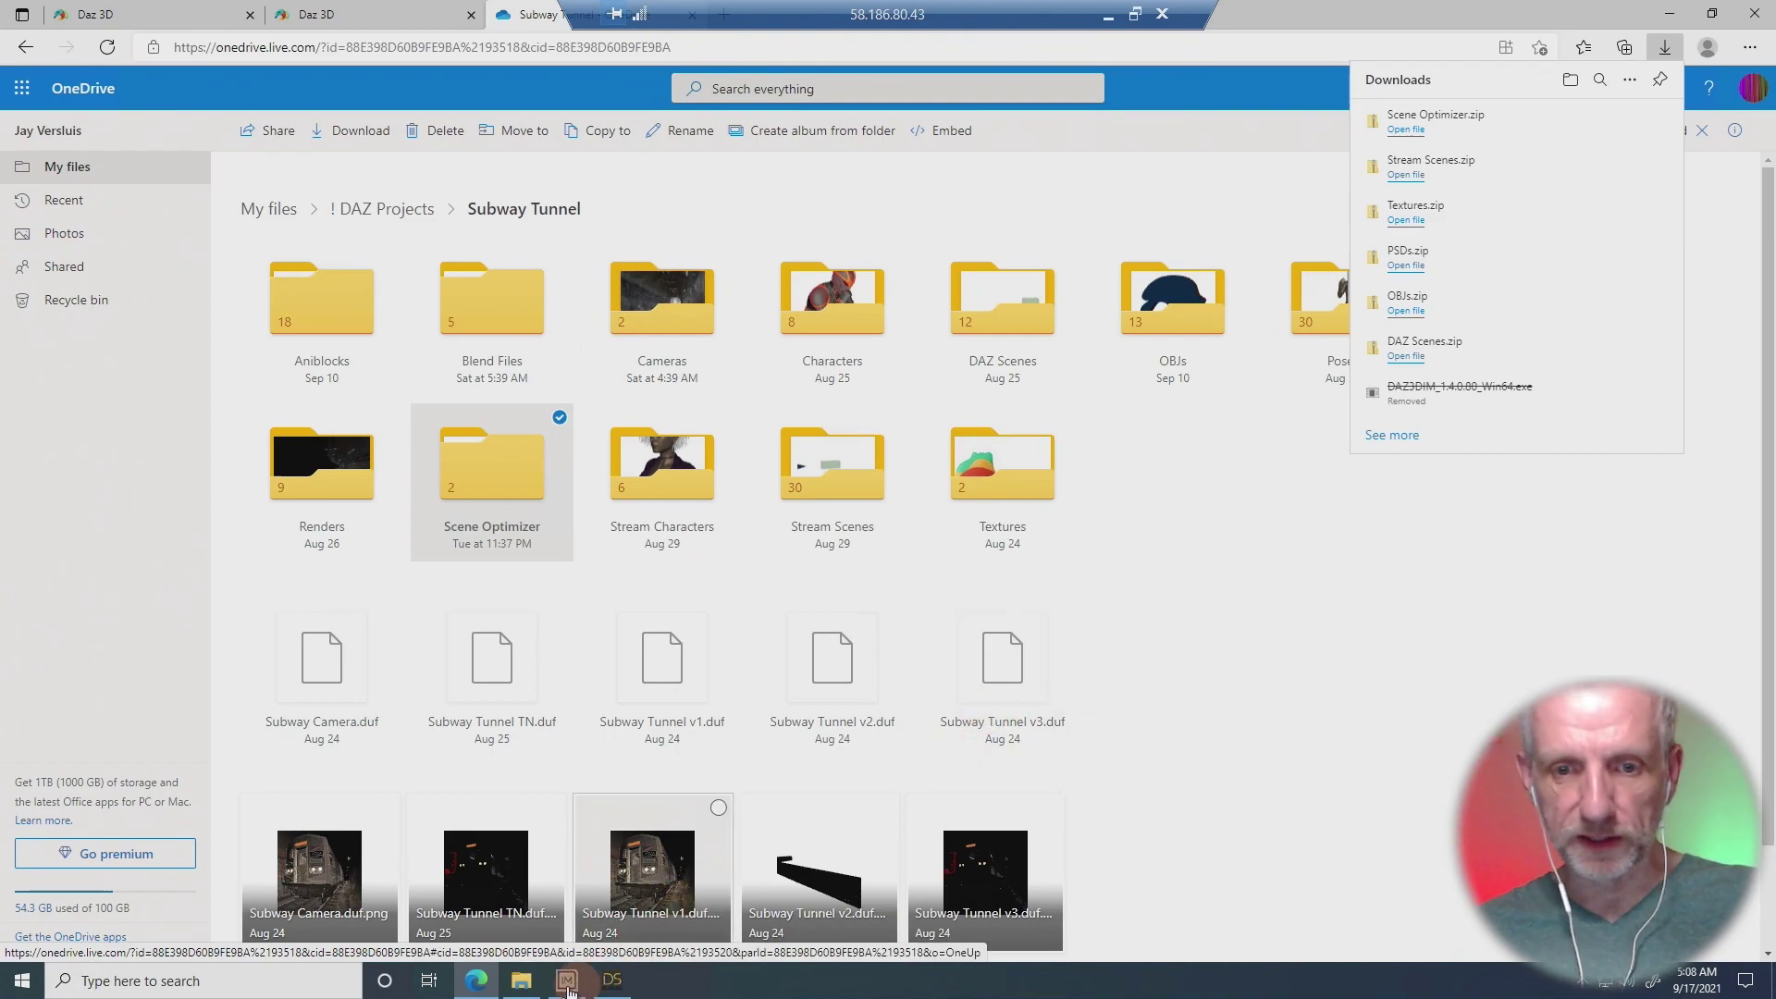
pyautogui.click(522, 982)
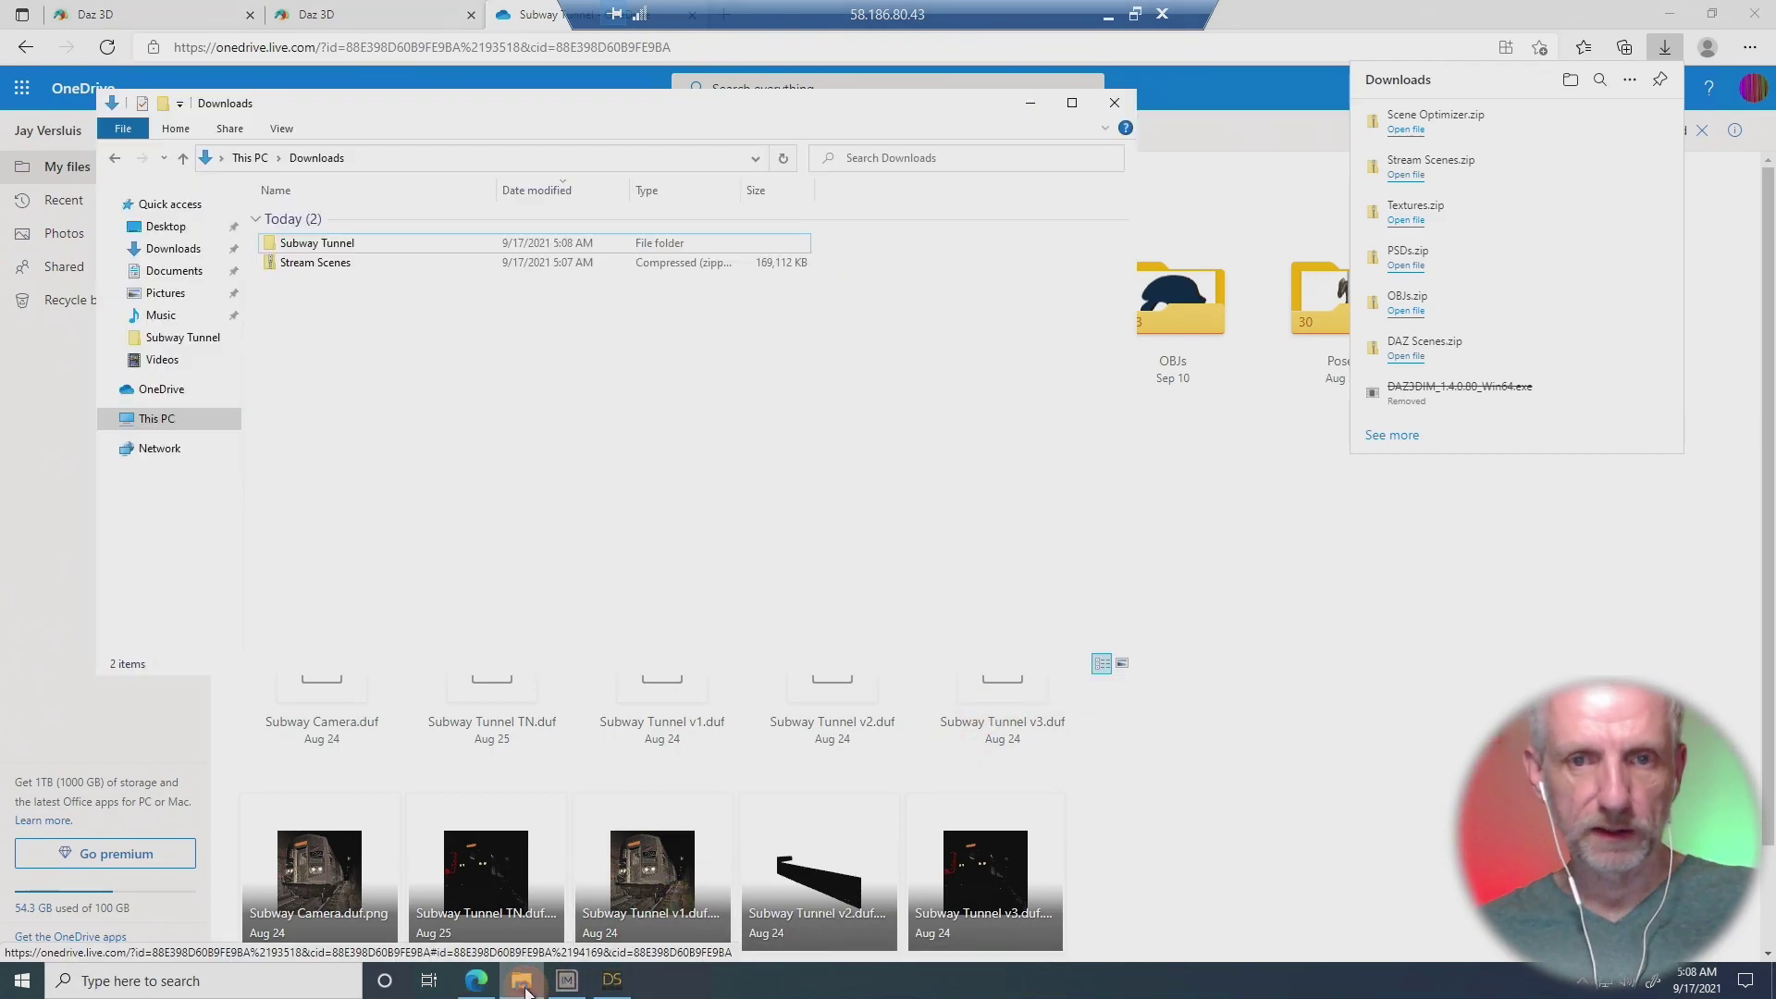
pyautogui.click(339, 265)
pyautogui.rightClick(339, 264)
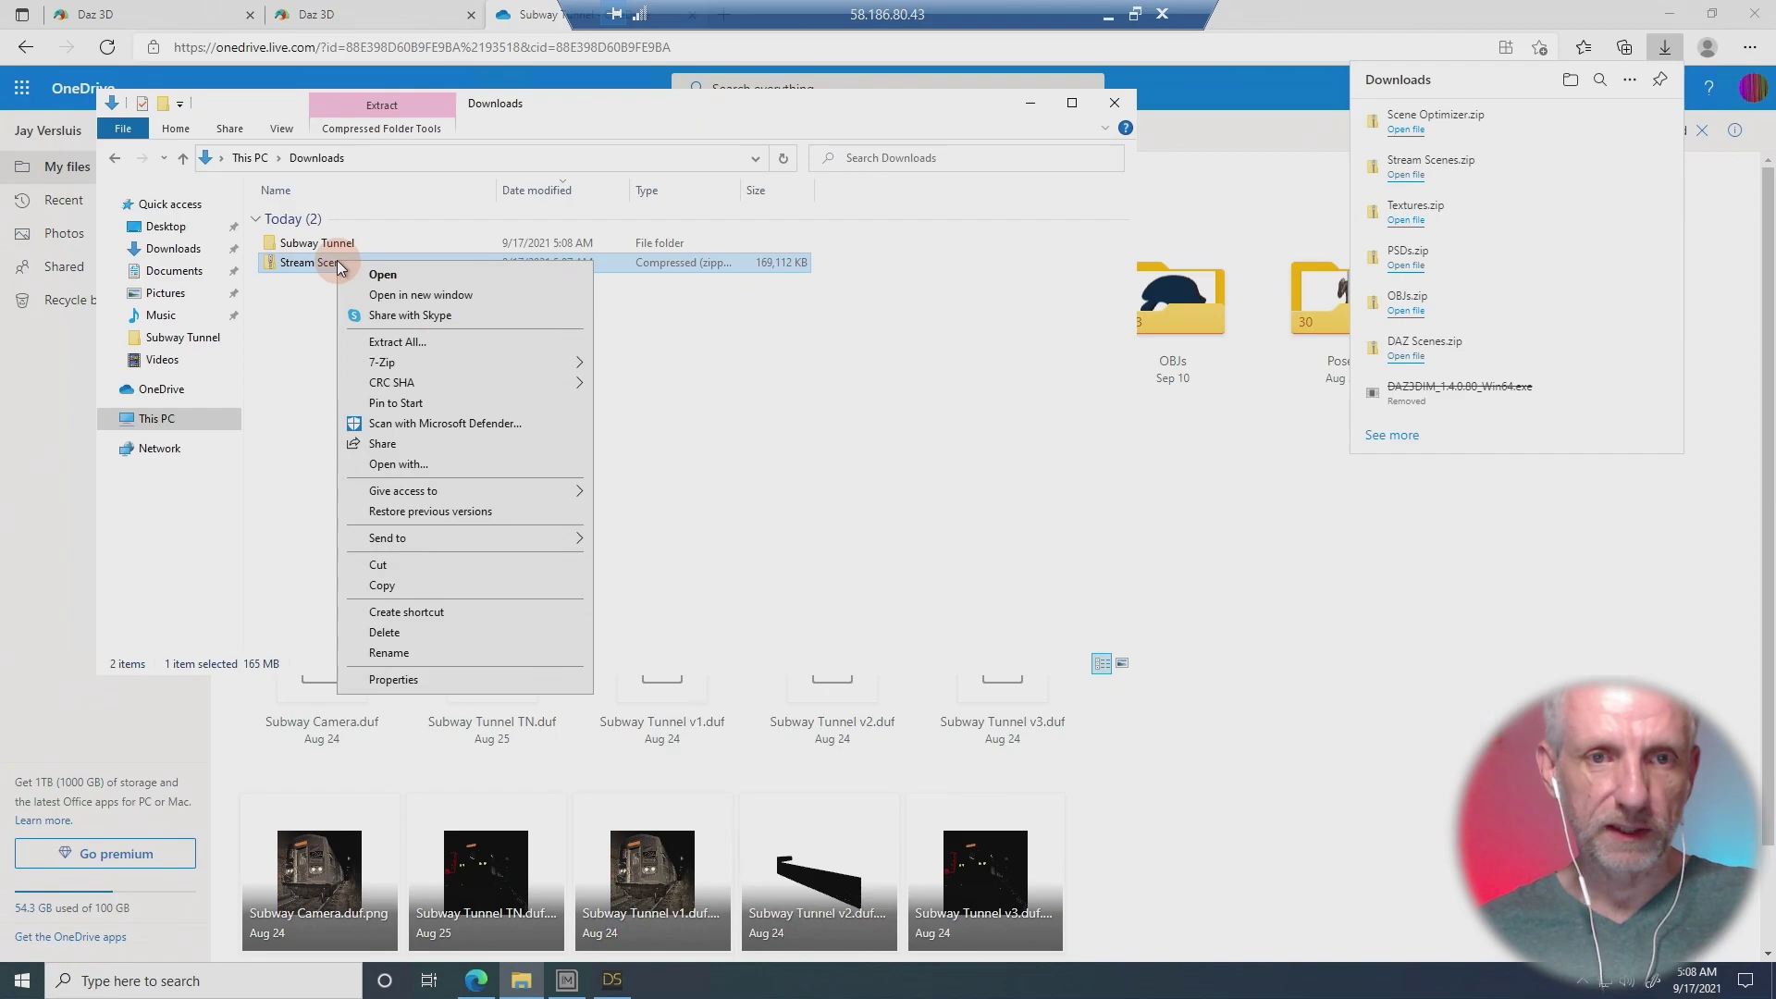
pyautogui.click(474, 346)
pyautogui.click(1054, 669)
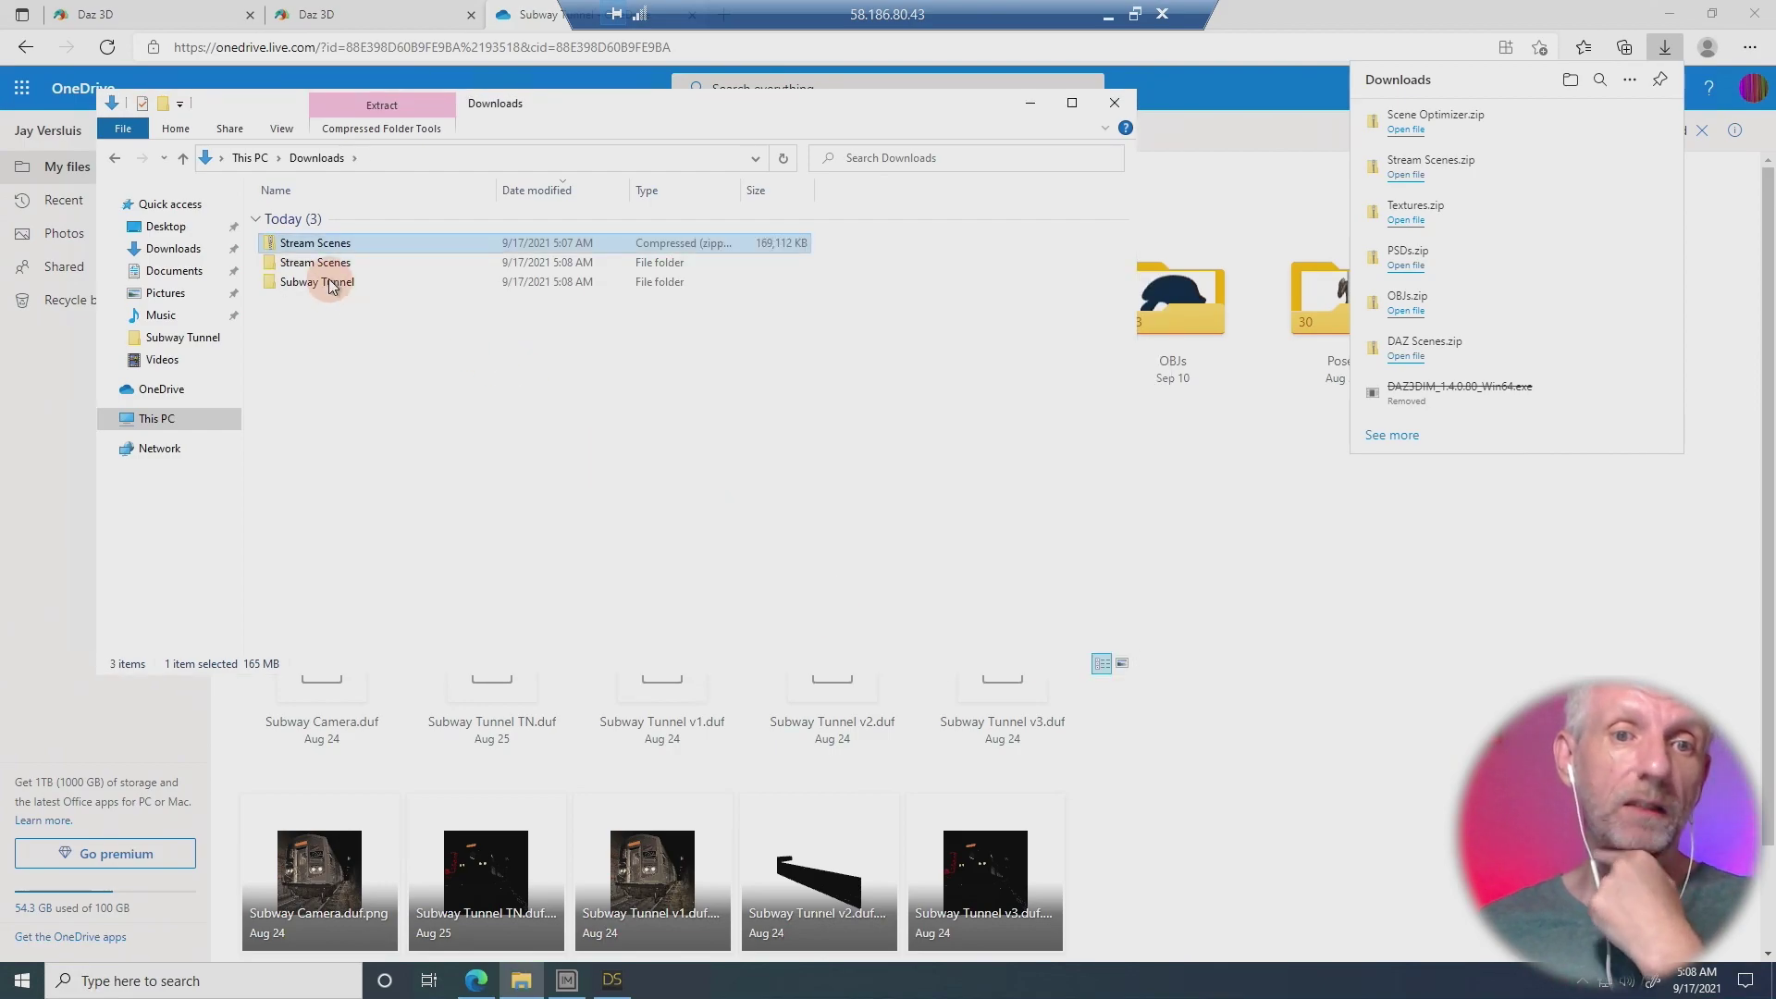
# Move the extracted Stream Scenes folder into Subway Tunnel and delete the Stream Scenes zip archive.
pyautogui.click(344, 265)
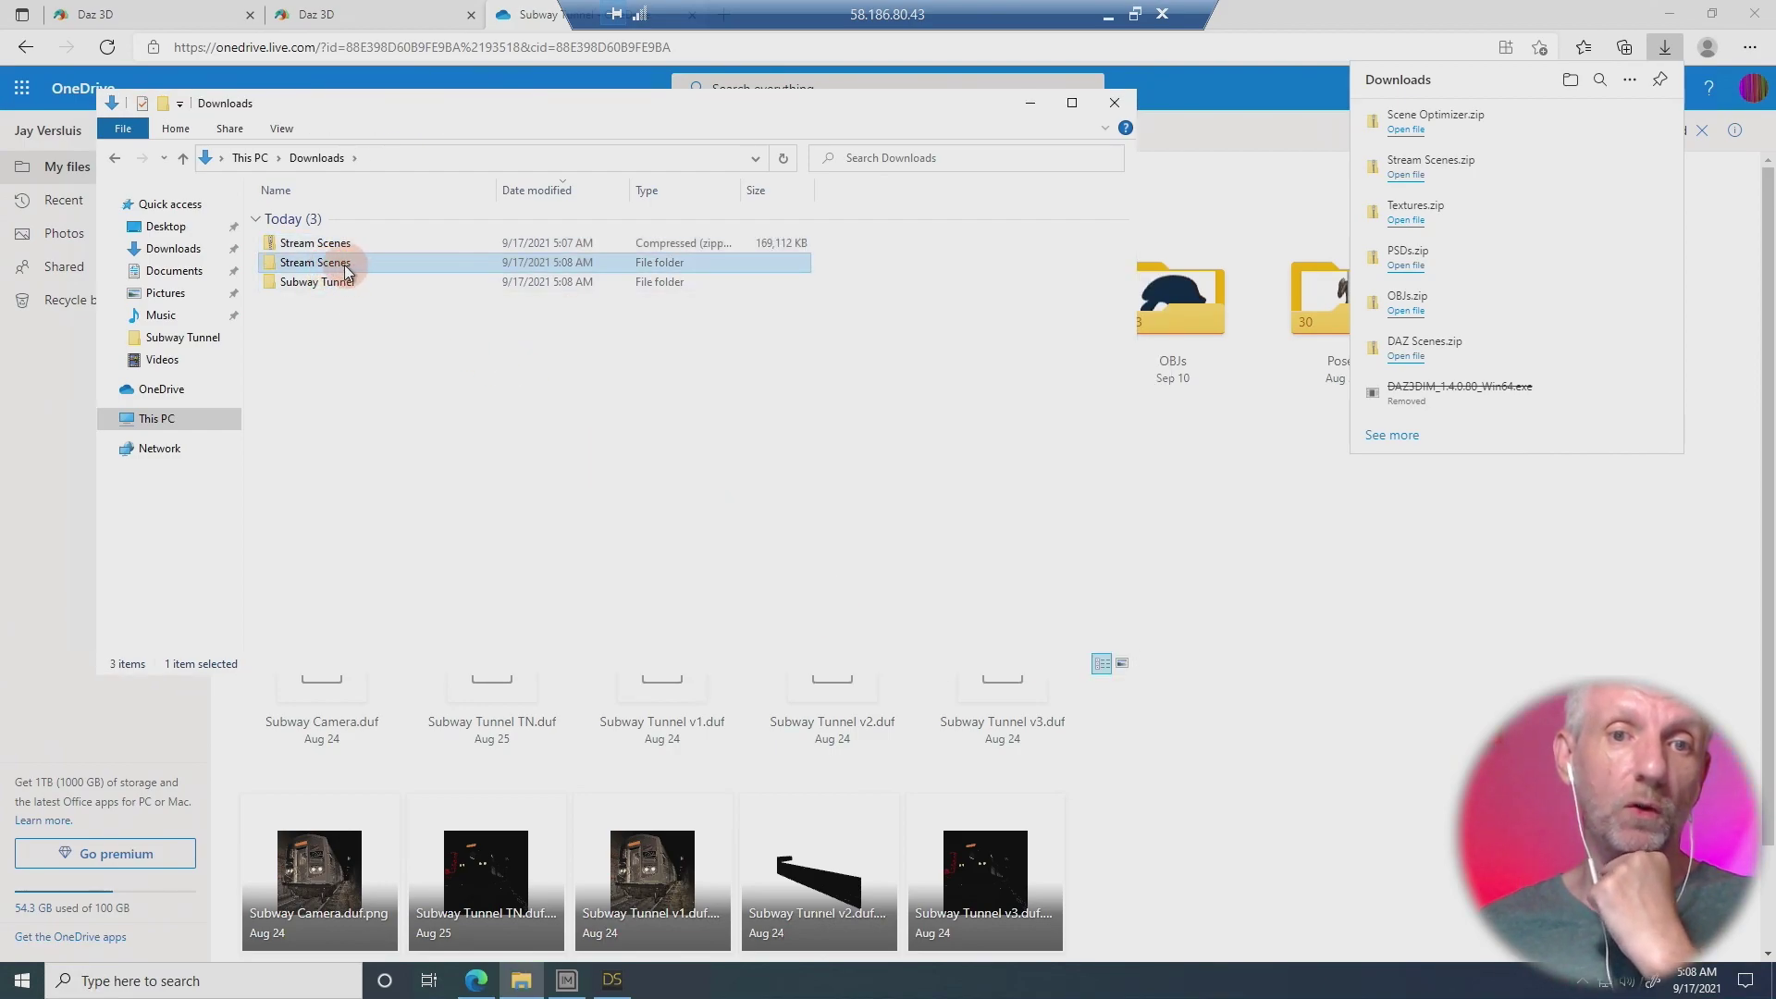
pyautogui.moveTo(344, 265); pyautogui.dragTo(335, 283)
pyautogui.click(342, 242)
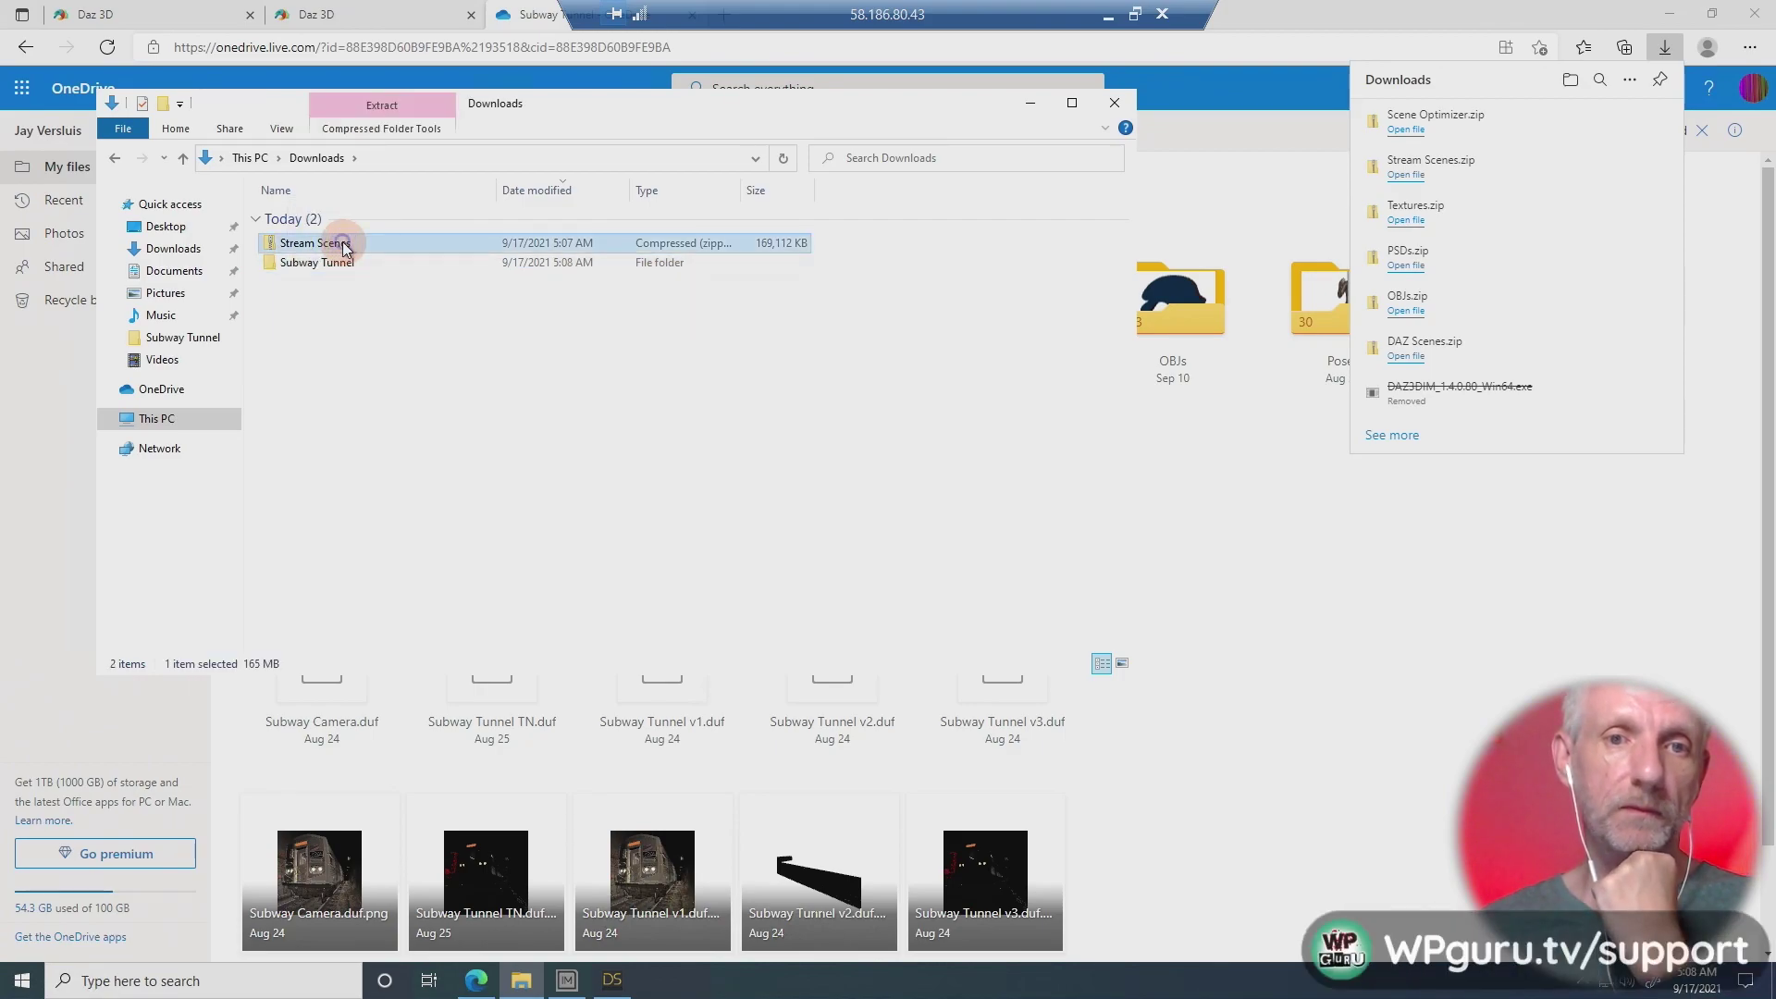
pyautogui.rightClick(342, 242)
pyautogui.click(424, 615)
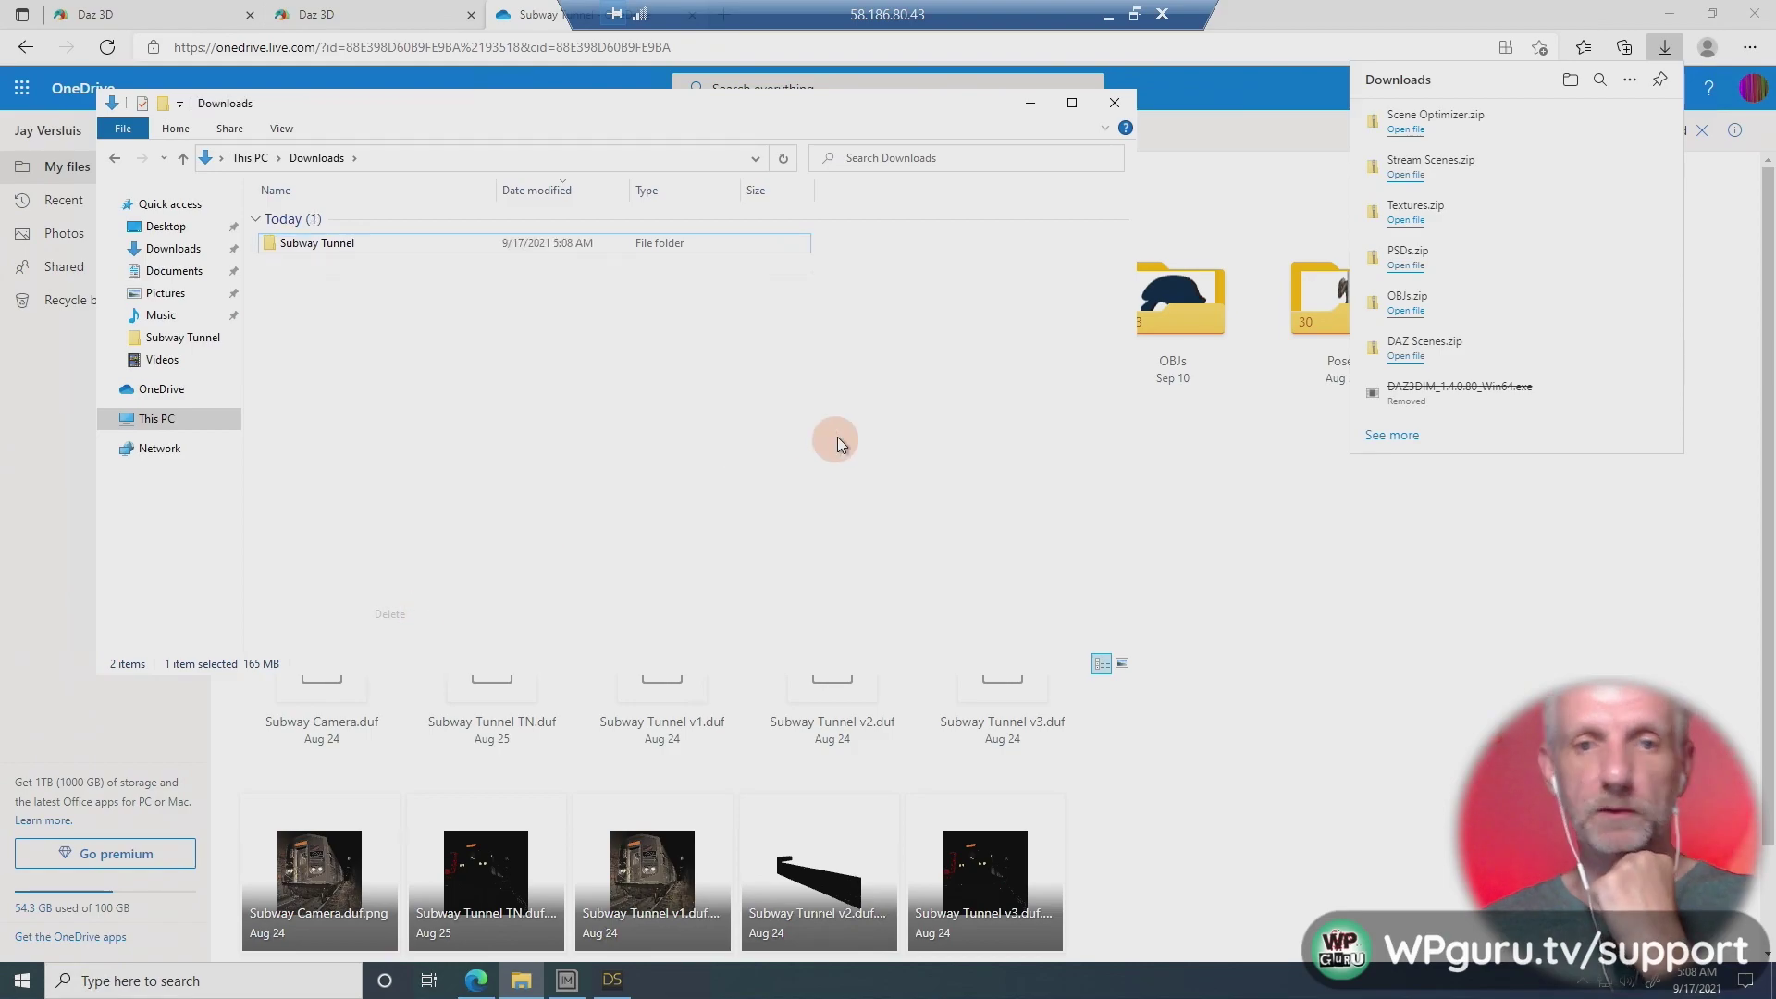
# Minimize the browser, return to DAZ Studio and refresh the Subway Tunnel directory in the Content Library.
pyautogui.click(1669, 13)
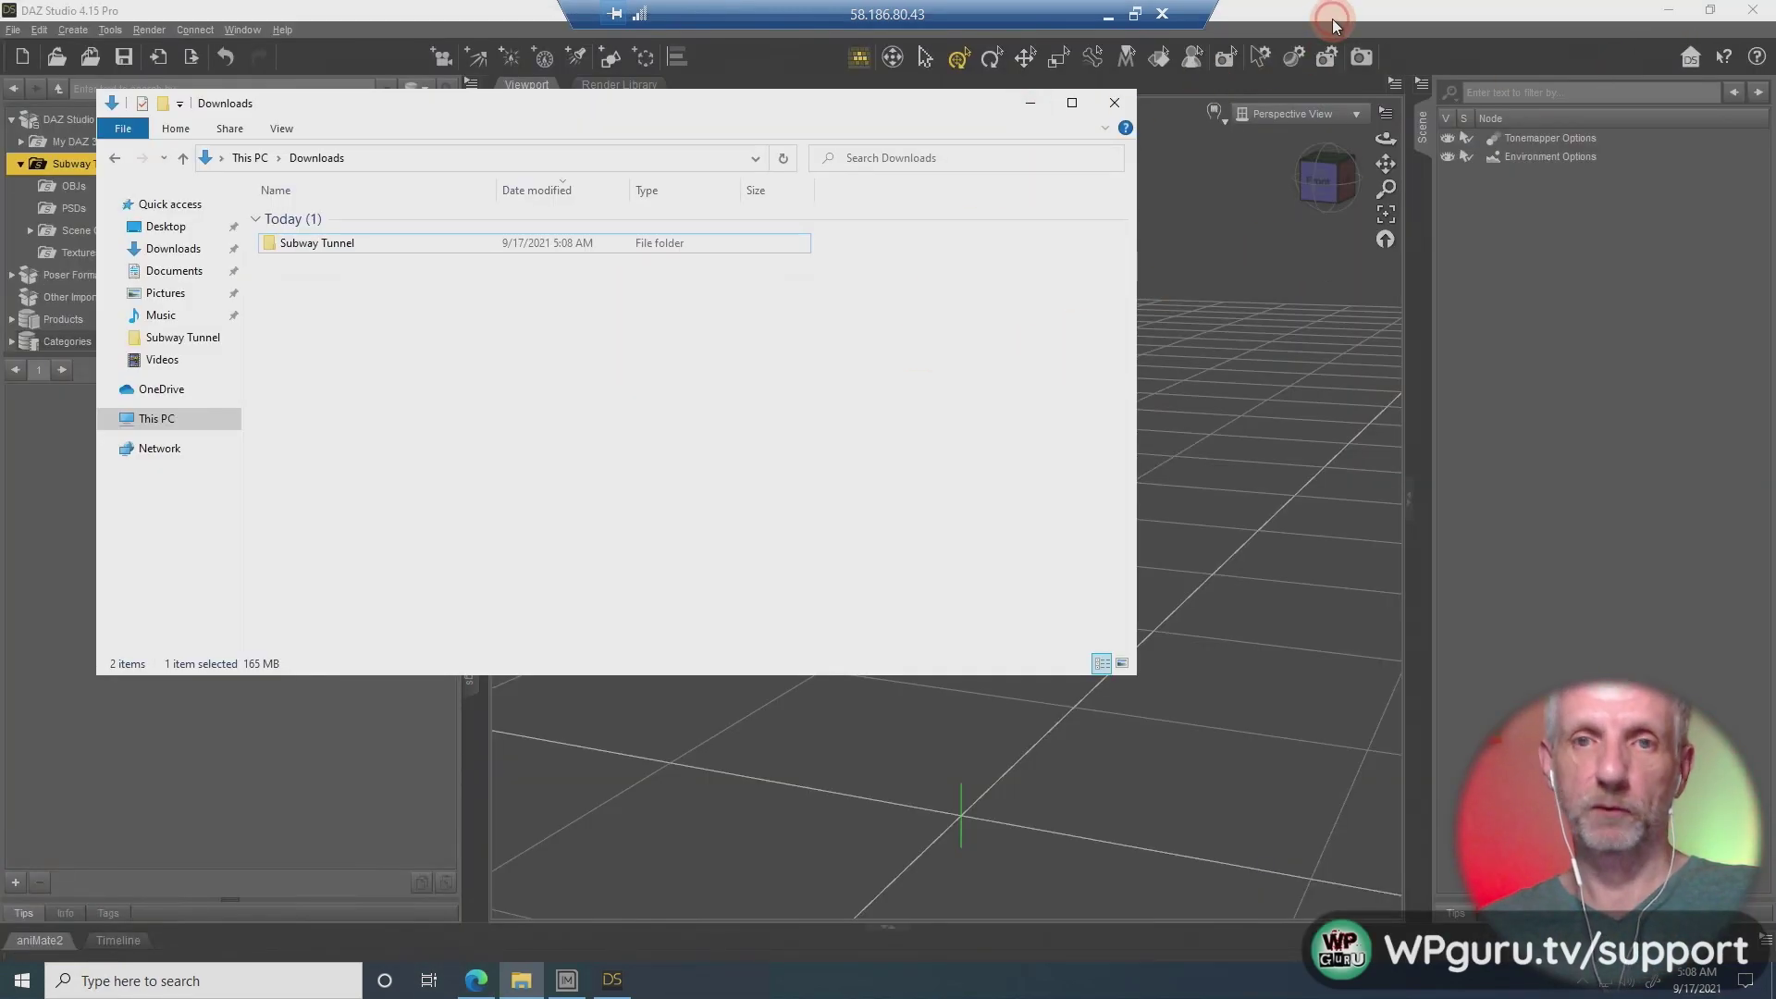
pyautogui.click(681, 316)
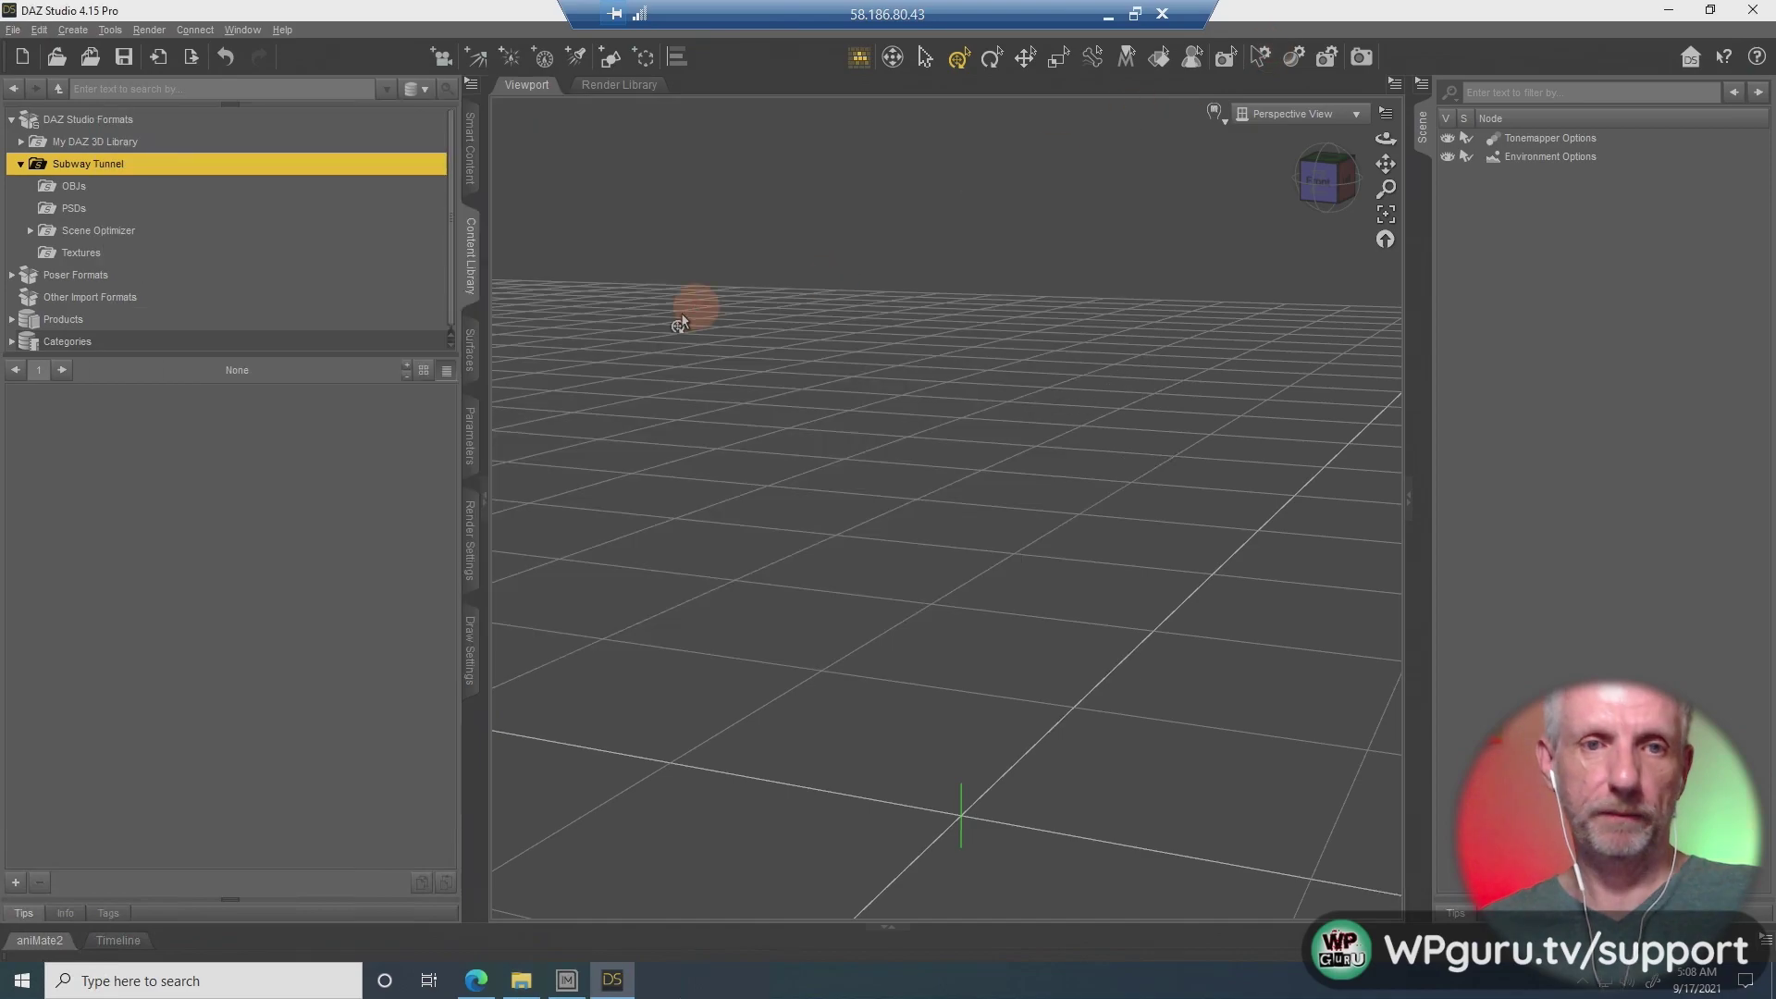
pyautogui.rightClick(320, 509)
pyautogui.click(390, 543)
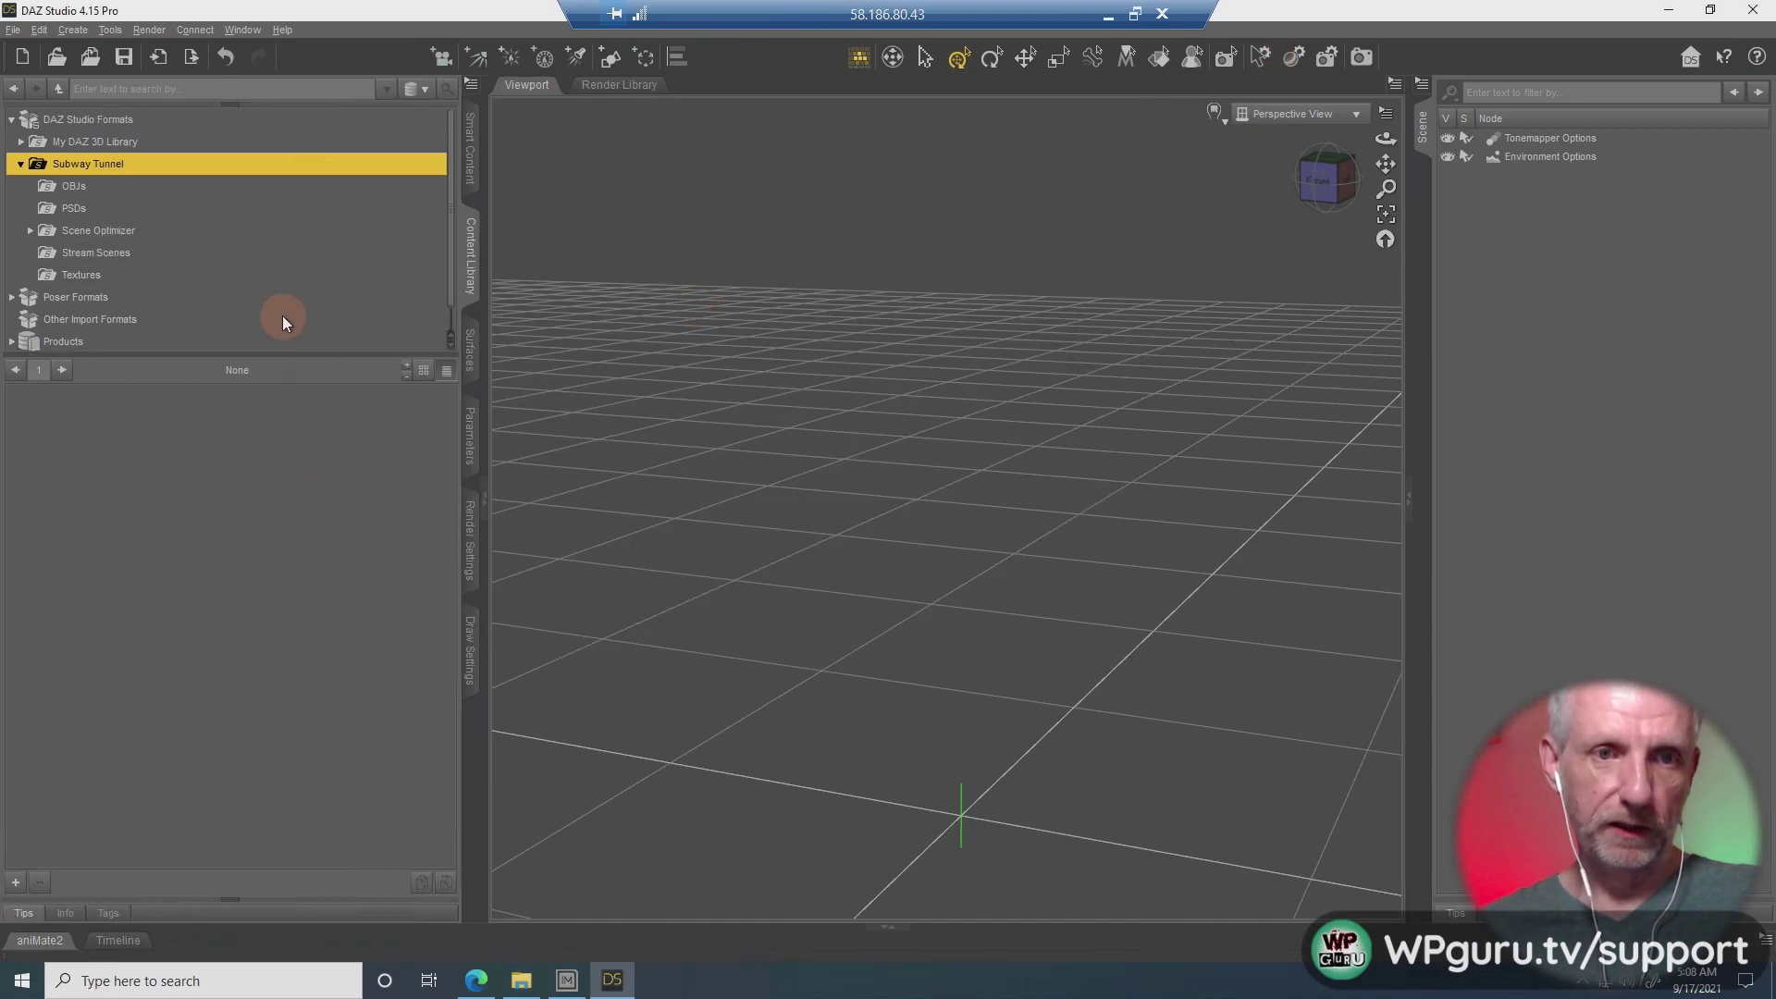
# Open the Subway v11 scene from the Stream Scenes folder without saving the current scene.
pyautogui.click(134, 256)
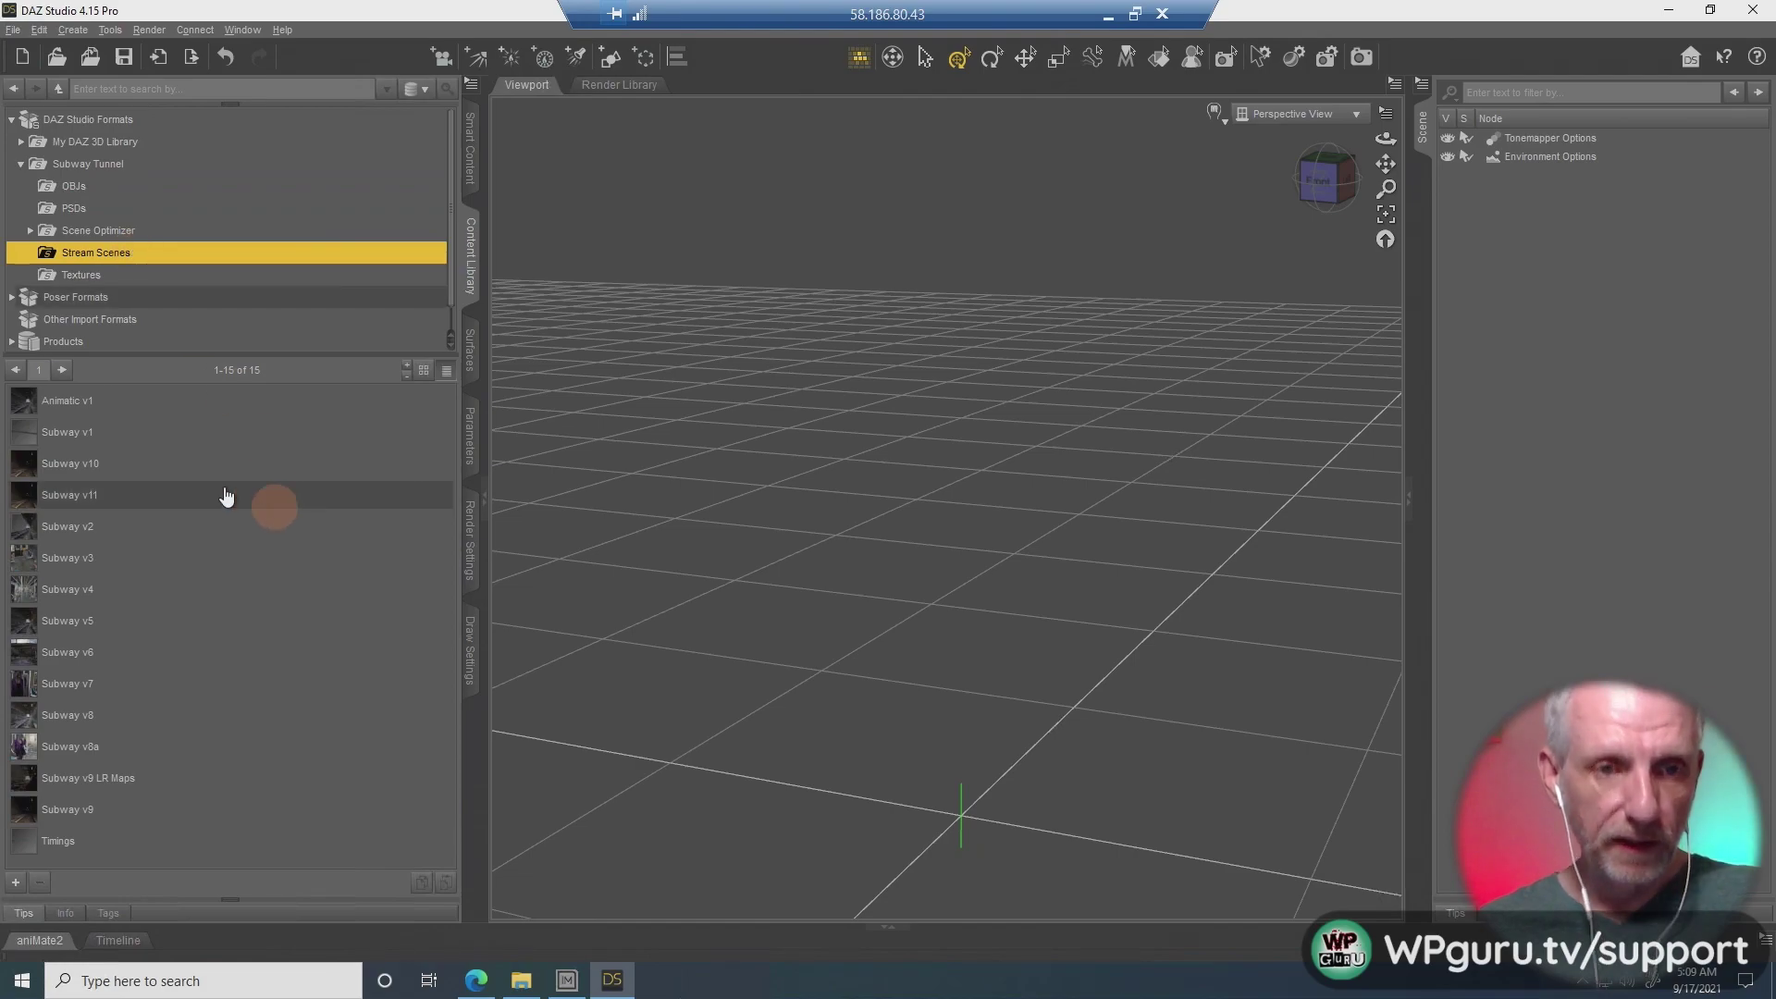
pyautogui.click(74, 508)
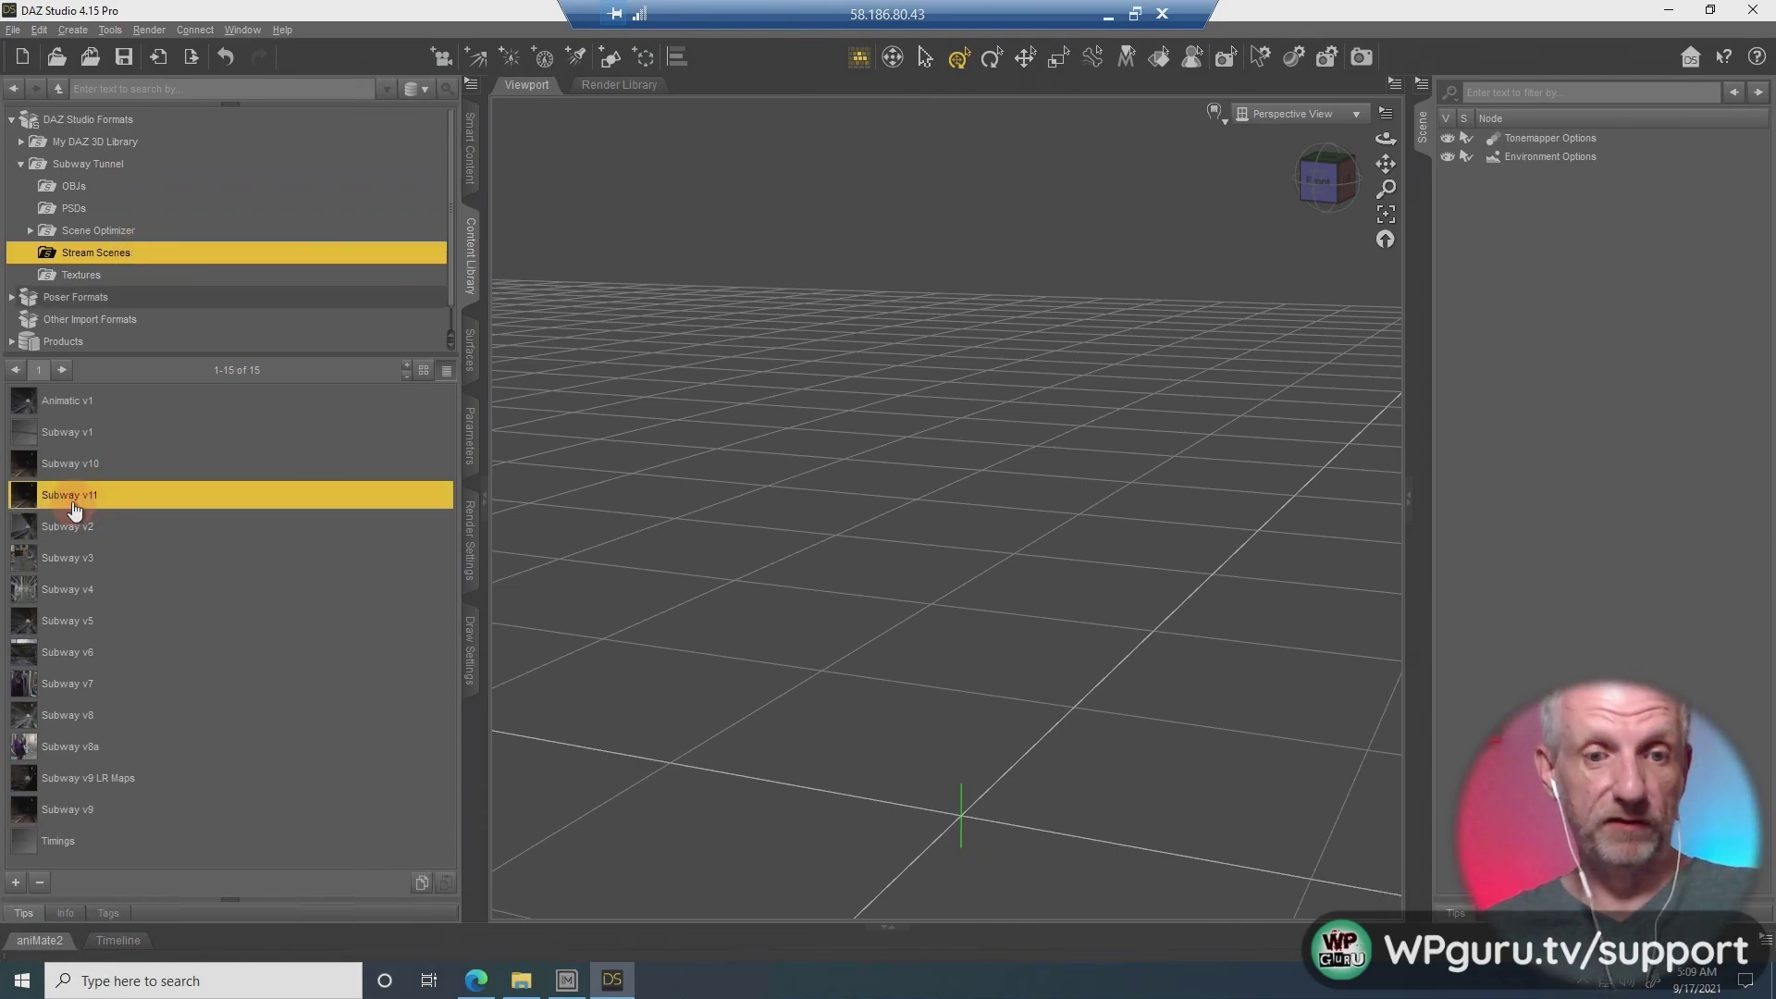
pyautogui.doubleClick(74, 508)
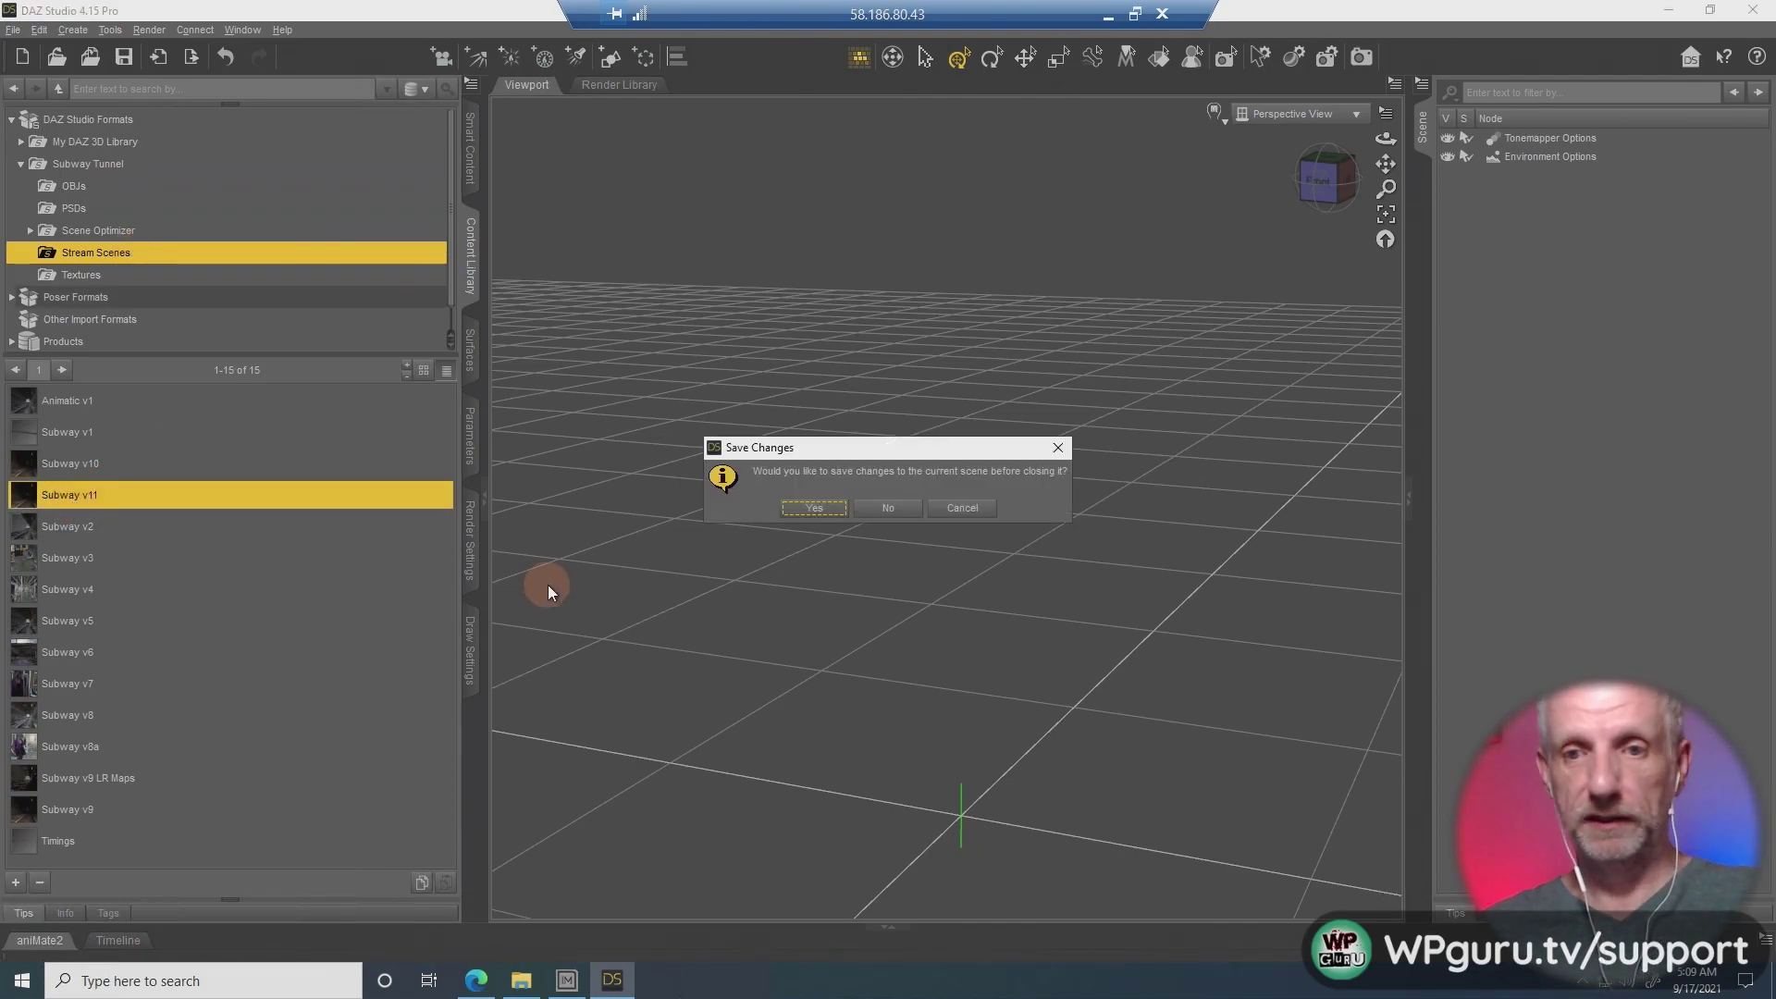
pyautogui.click(889, 510)
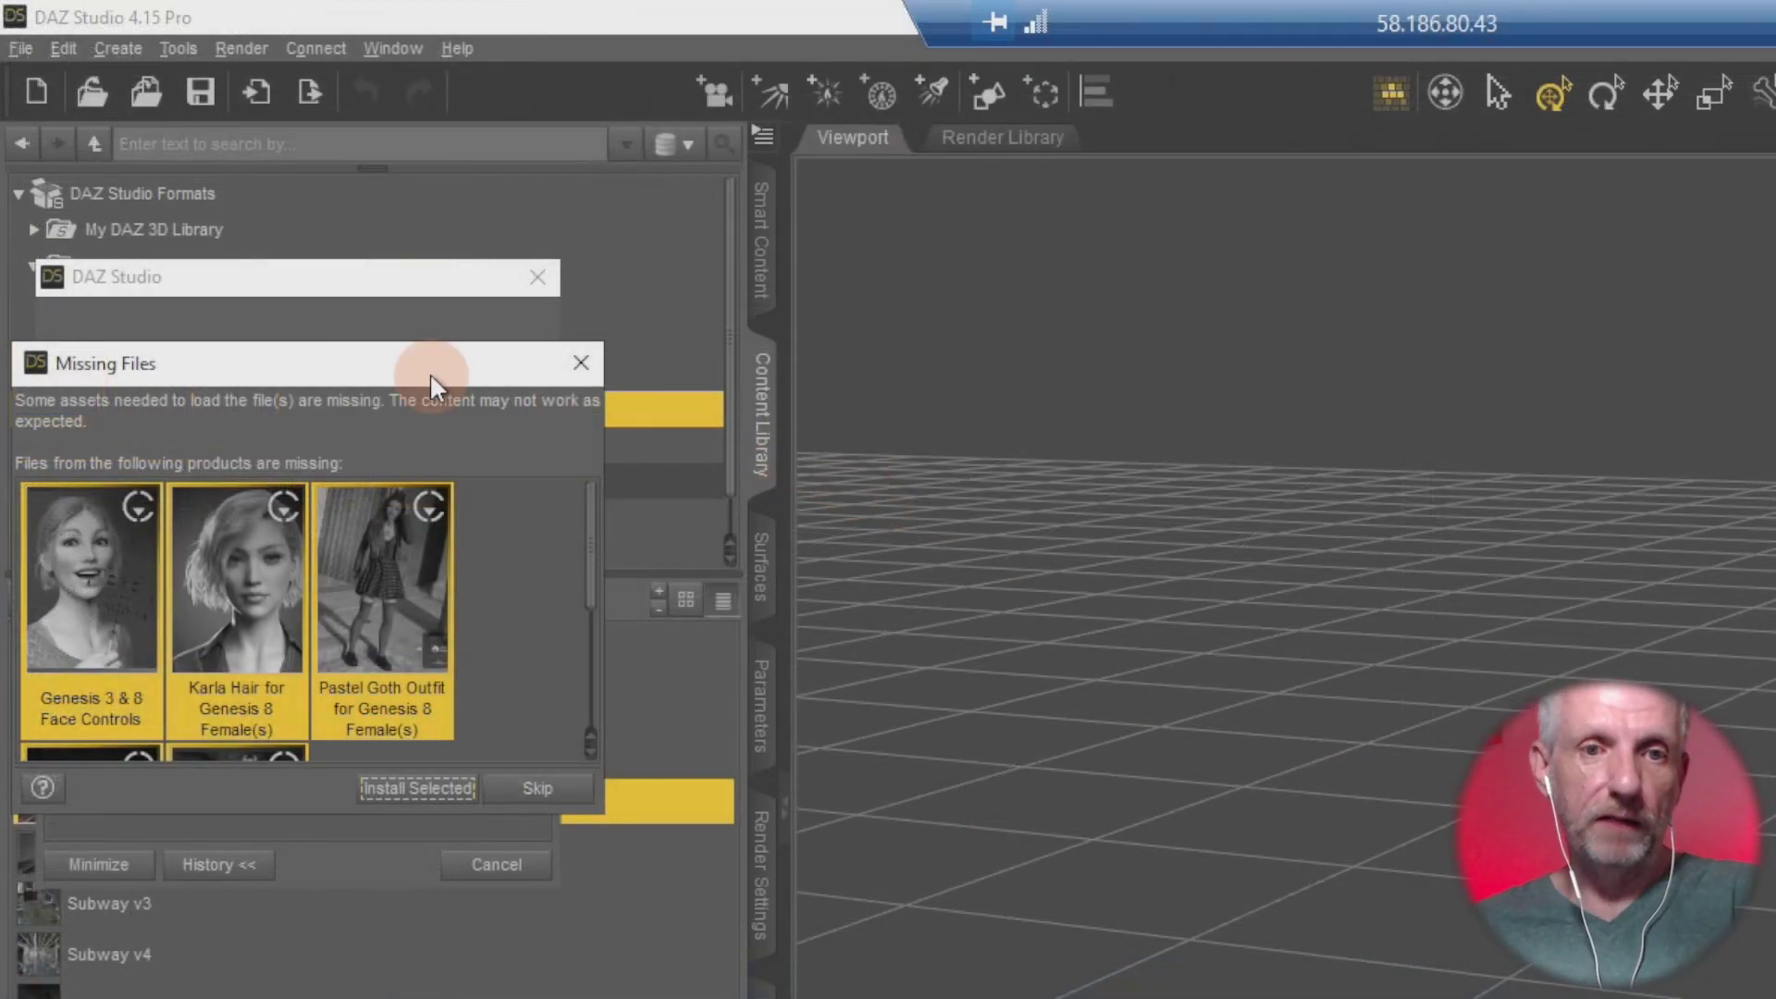
# Enlarge the Missing Files dialog and install all the selected missing products for the scene.
pyautogui.moveTo(364, 368); pyautogui.dragTo(410, 188)
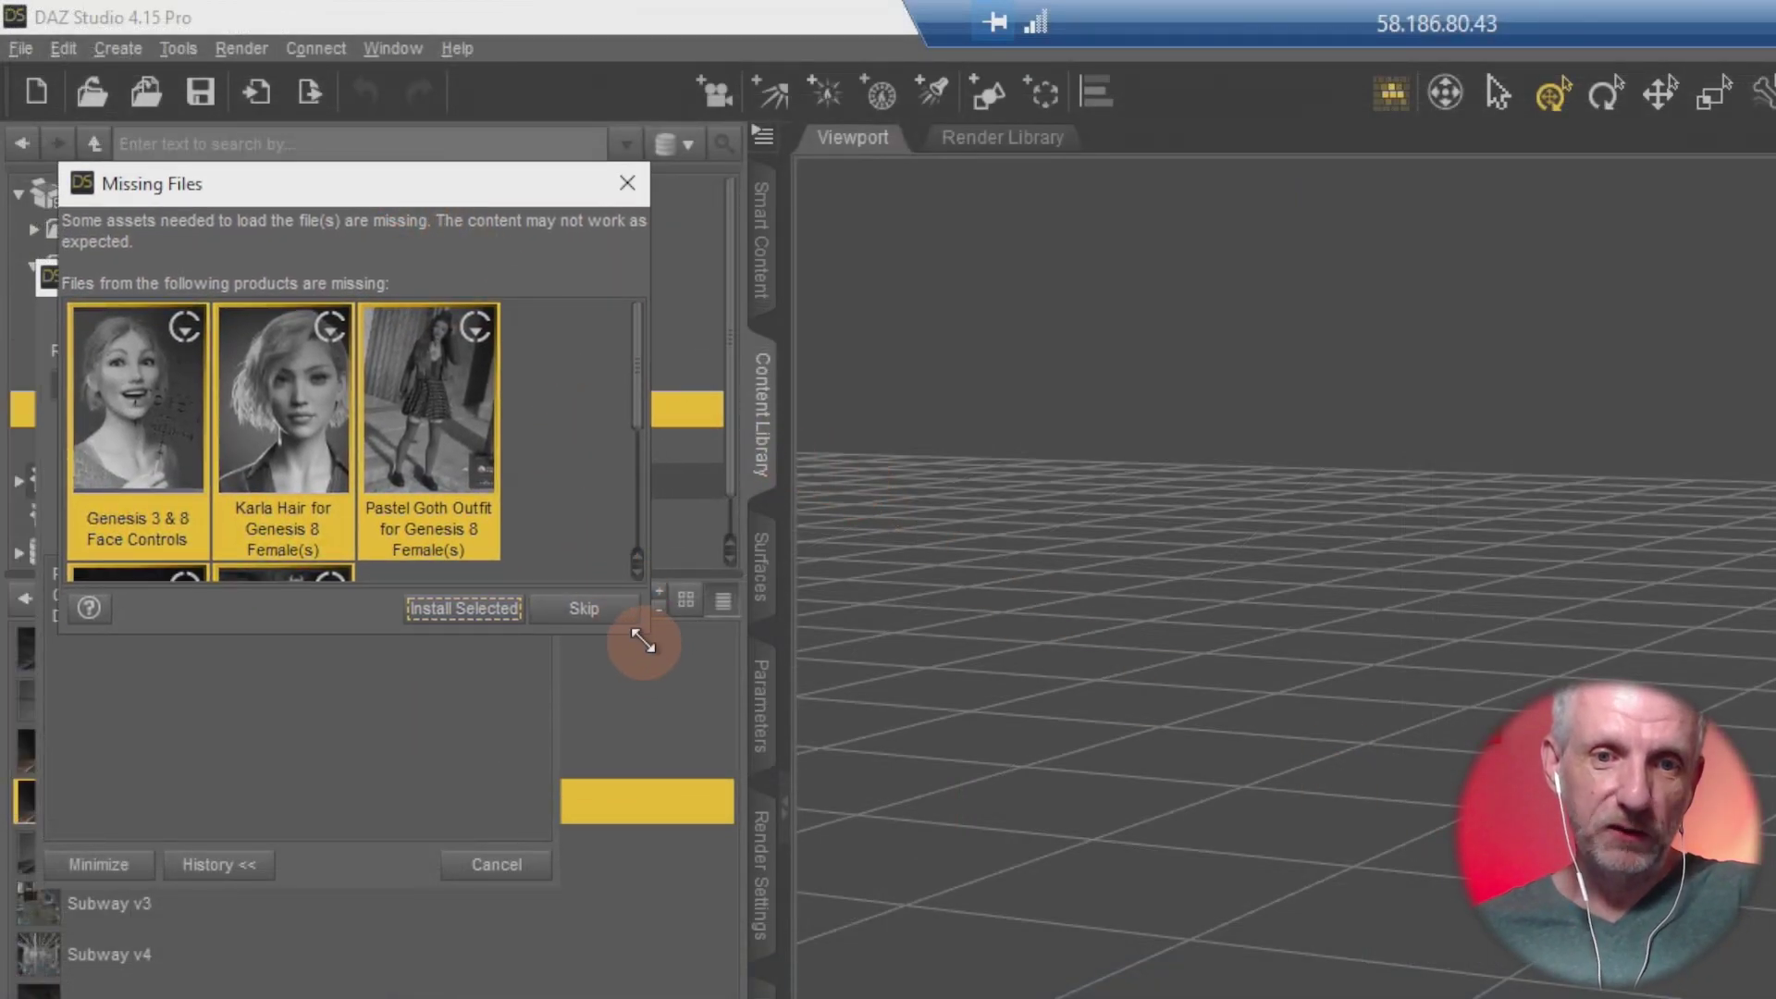
pyautogui.moveTo(642, 636); pyautogui.dragTo(899, 768)
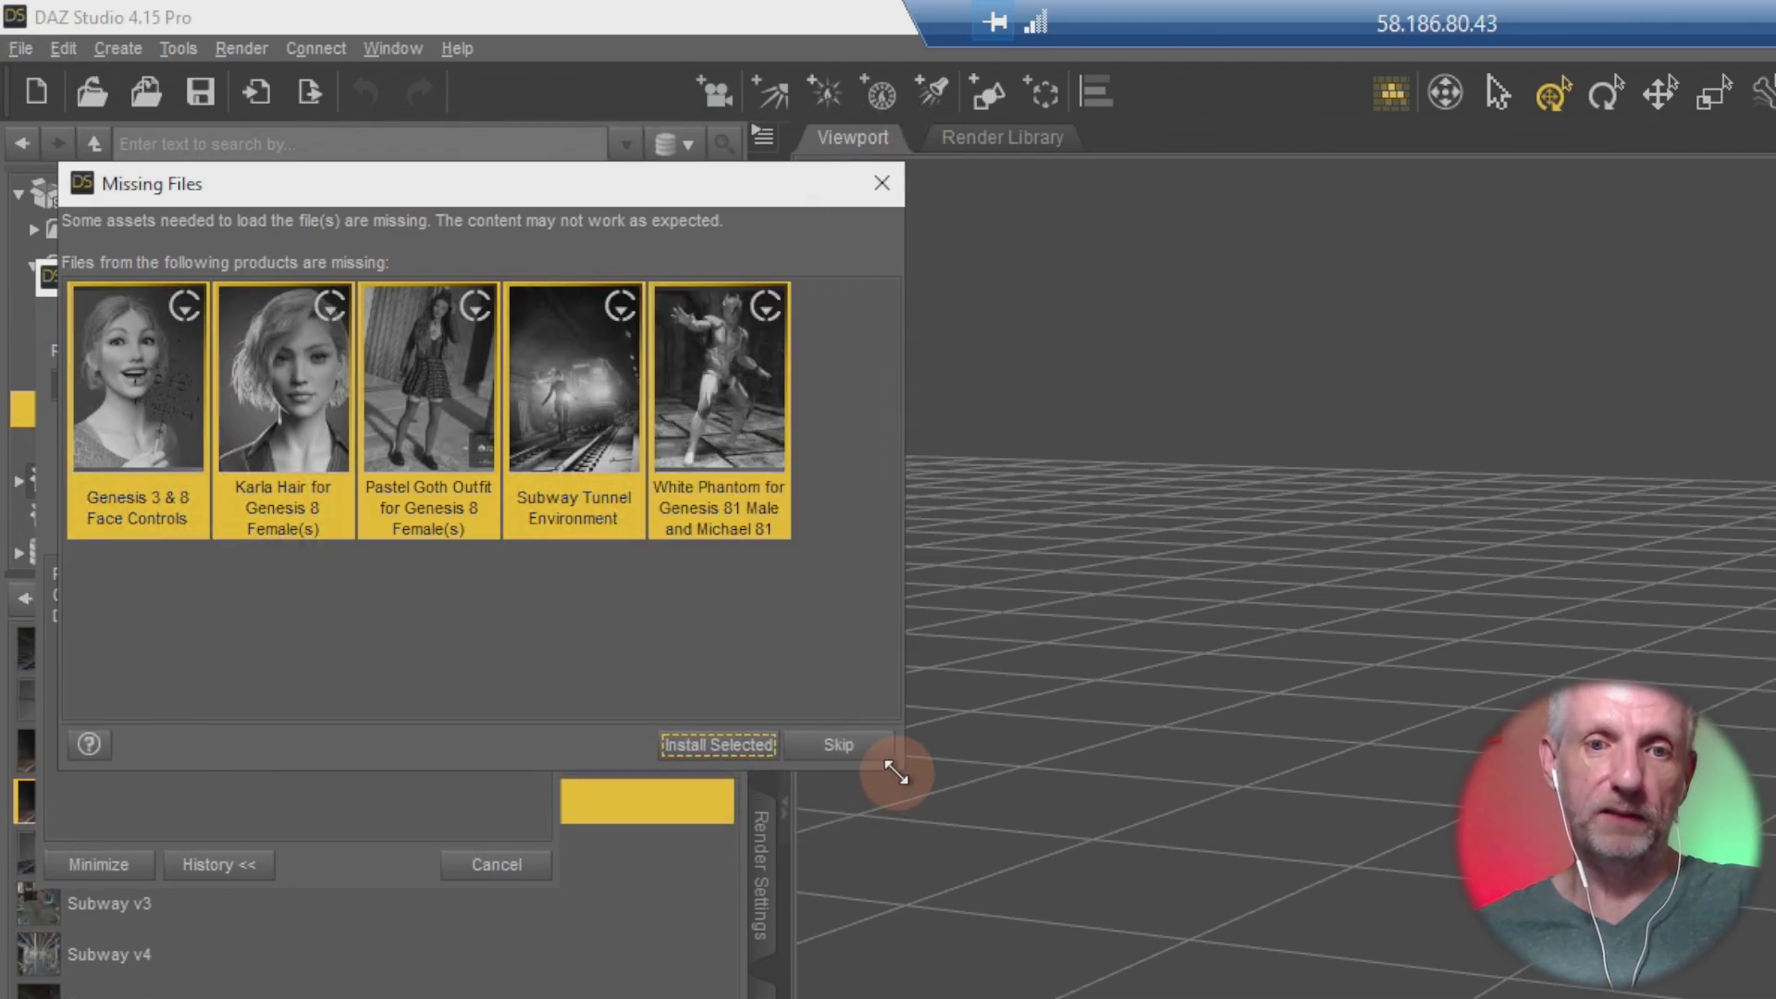
pyautogui.click(738, 755)
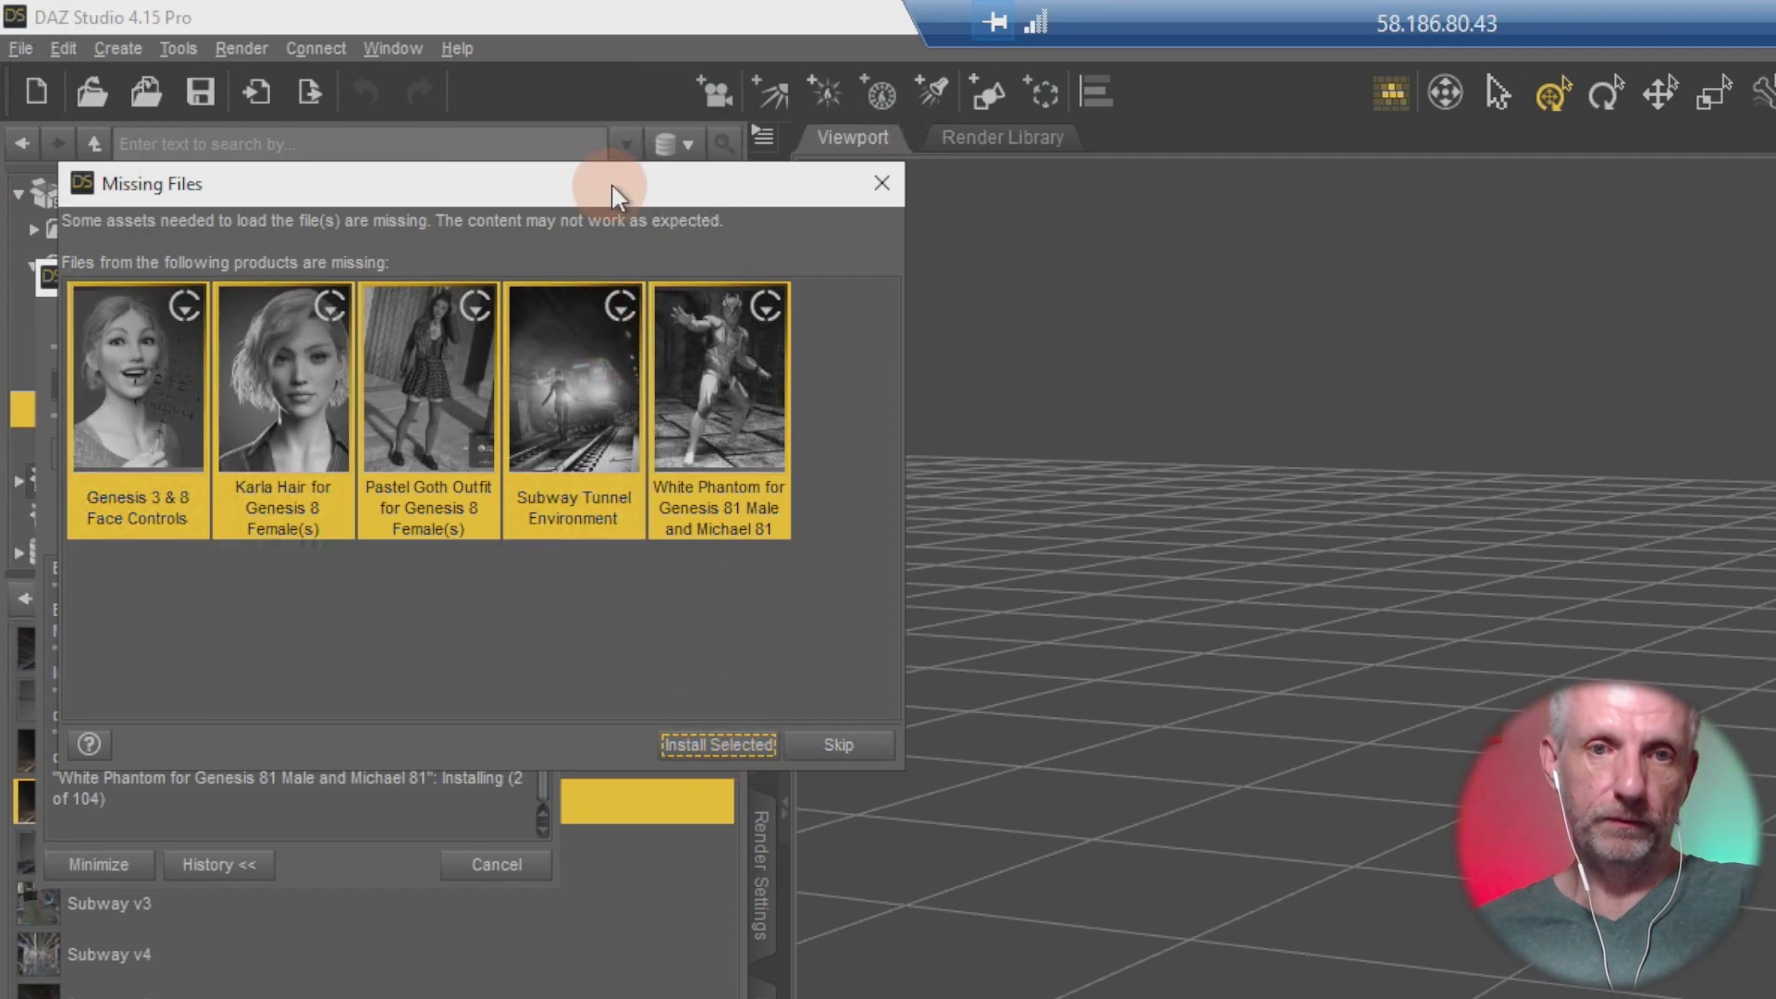
pyautogui.moveTo(611, 193); pyautogui.dragTo(1140, 171)
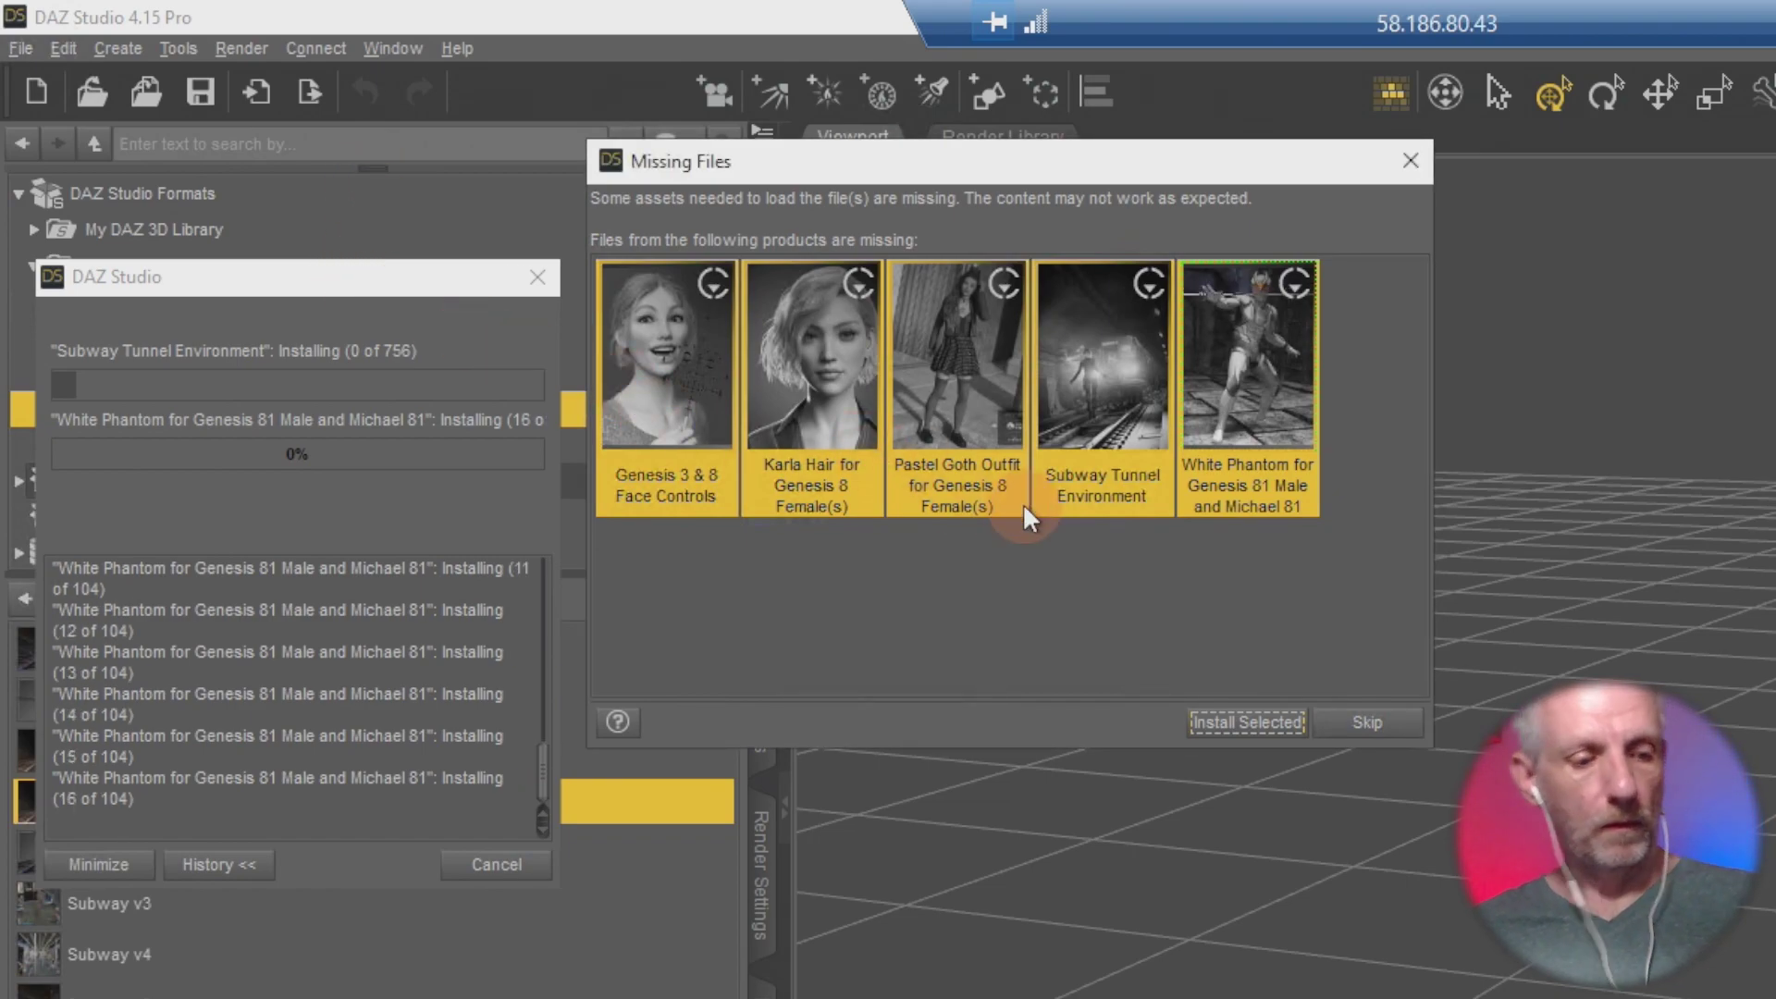
pyautogui.moveTo(1023, 503)
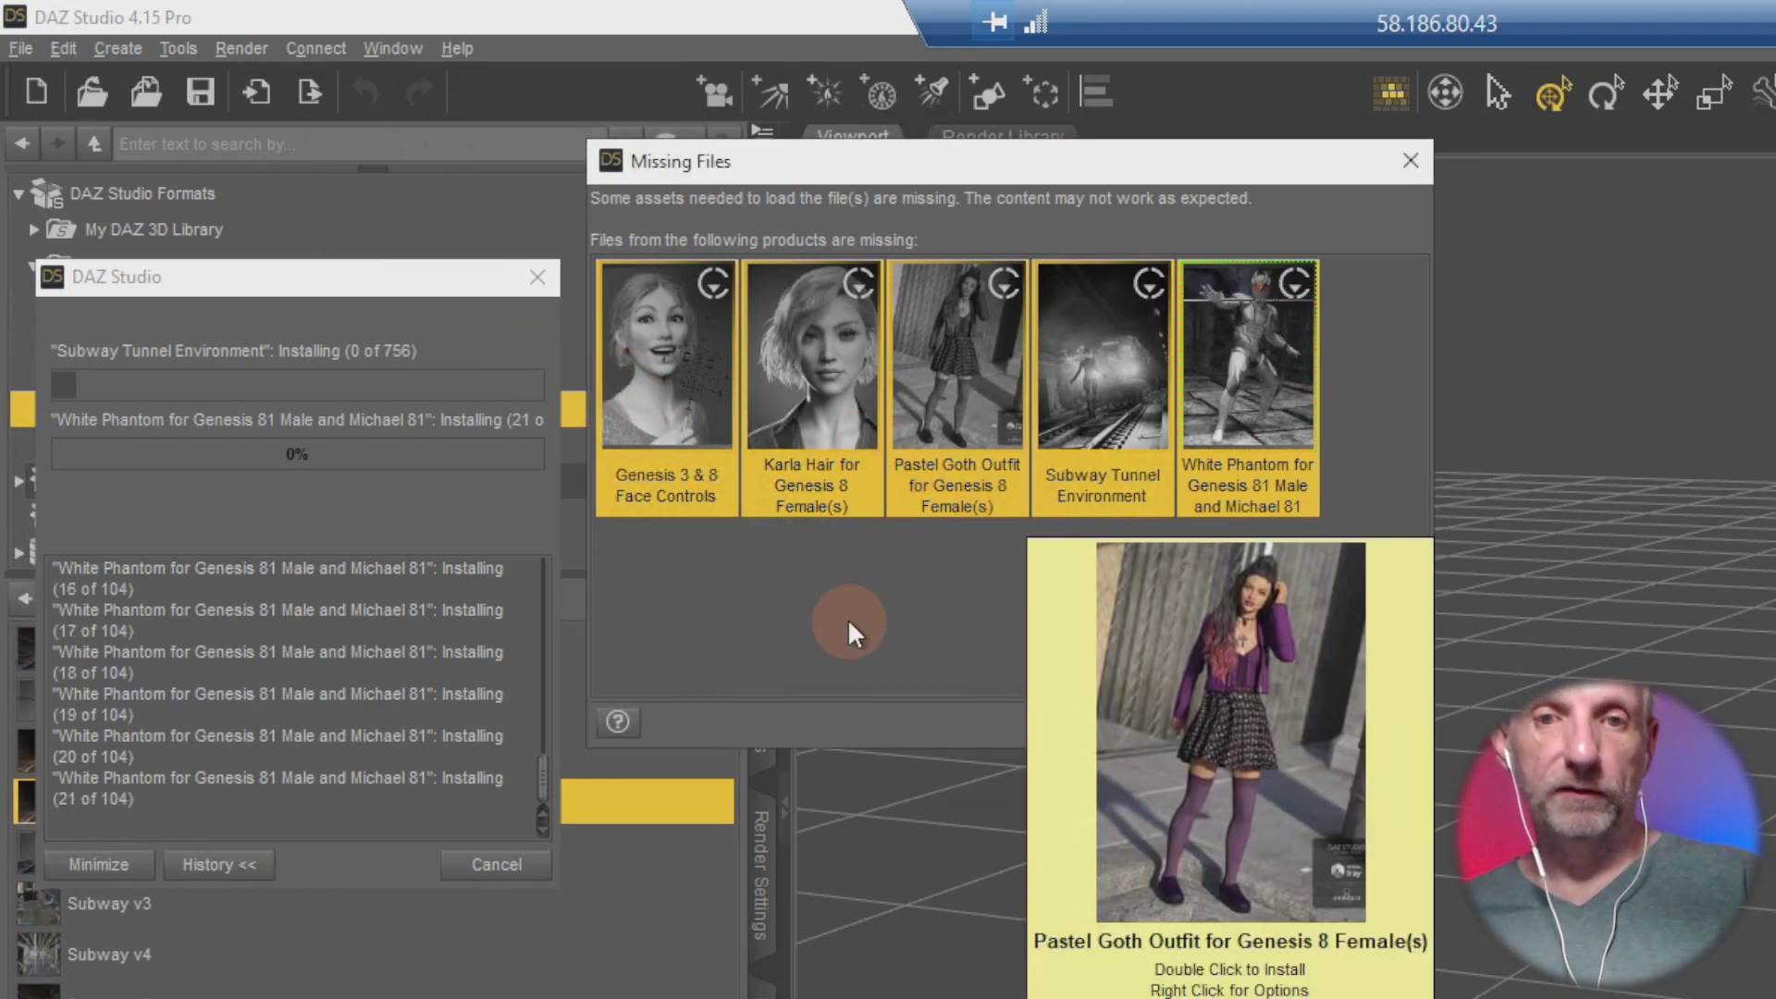
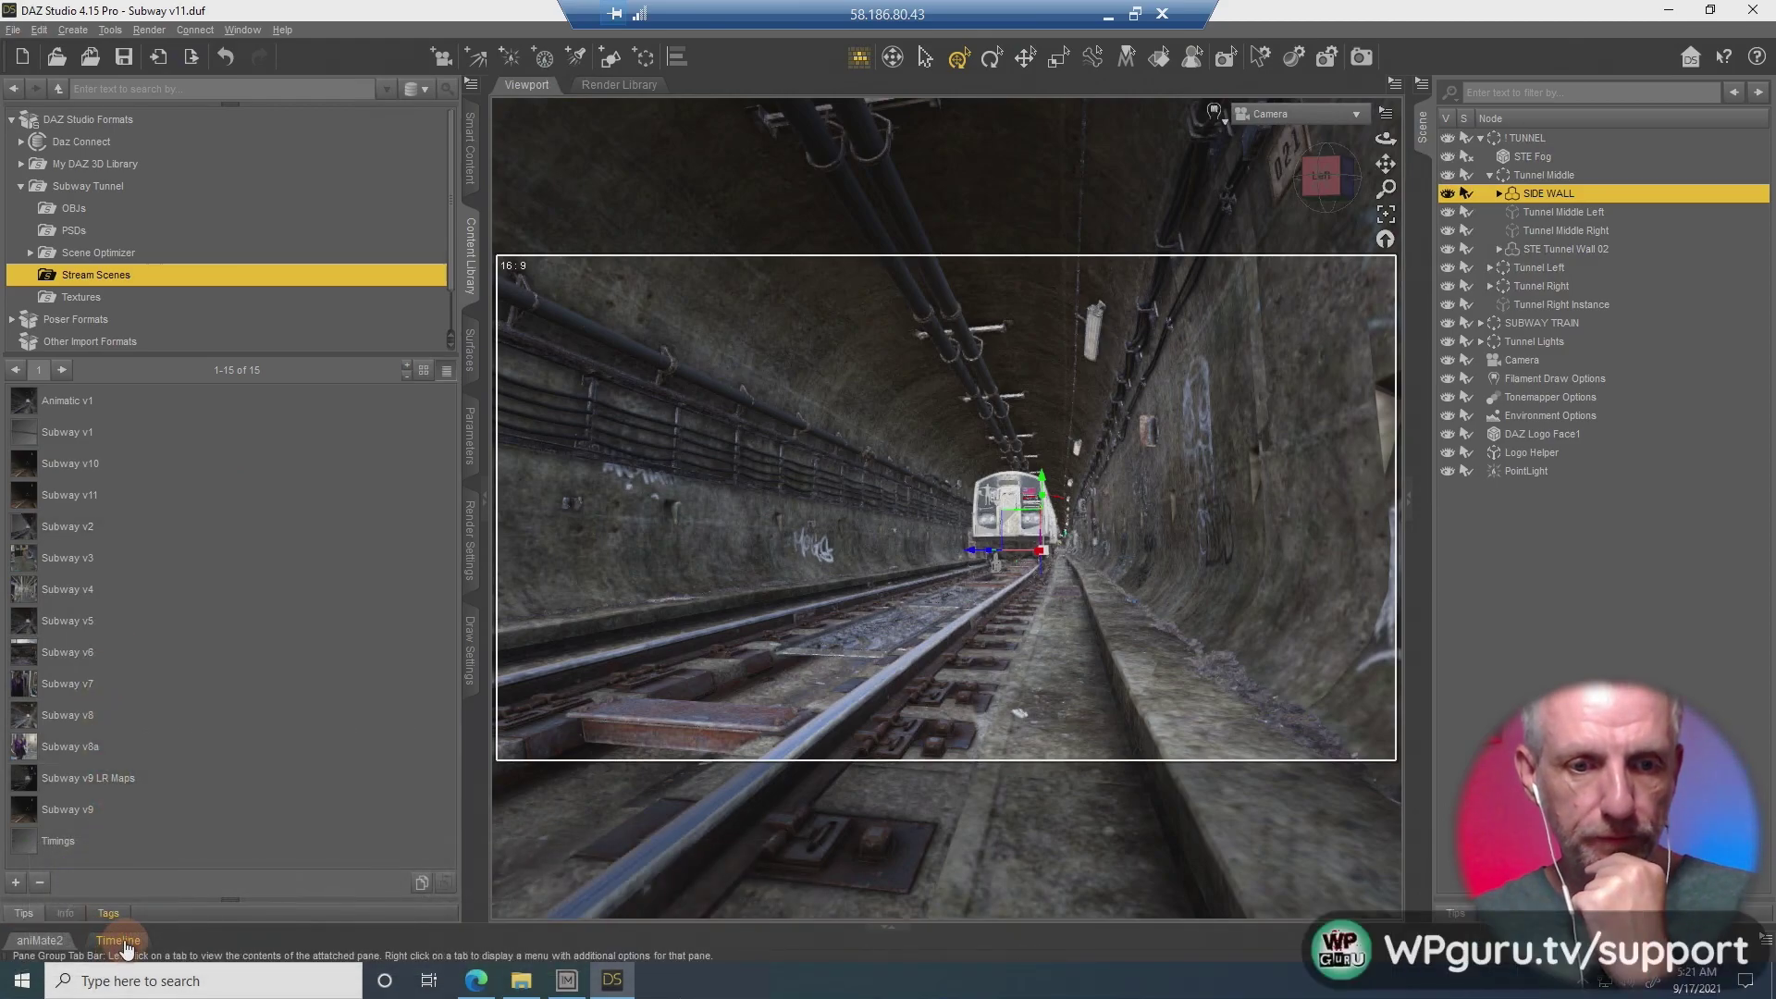
# Display the Timeline of the loaded Subway v11 scene.
pyautogui.click(119, 941)
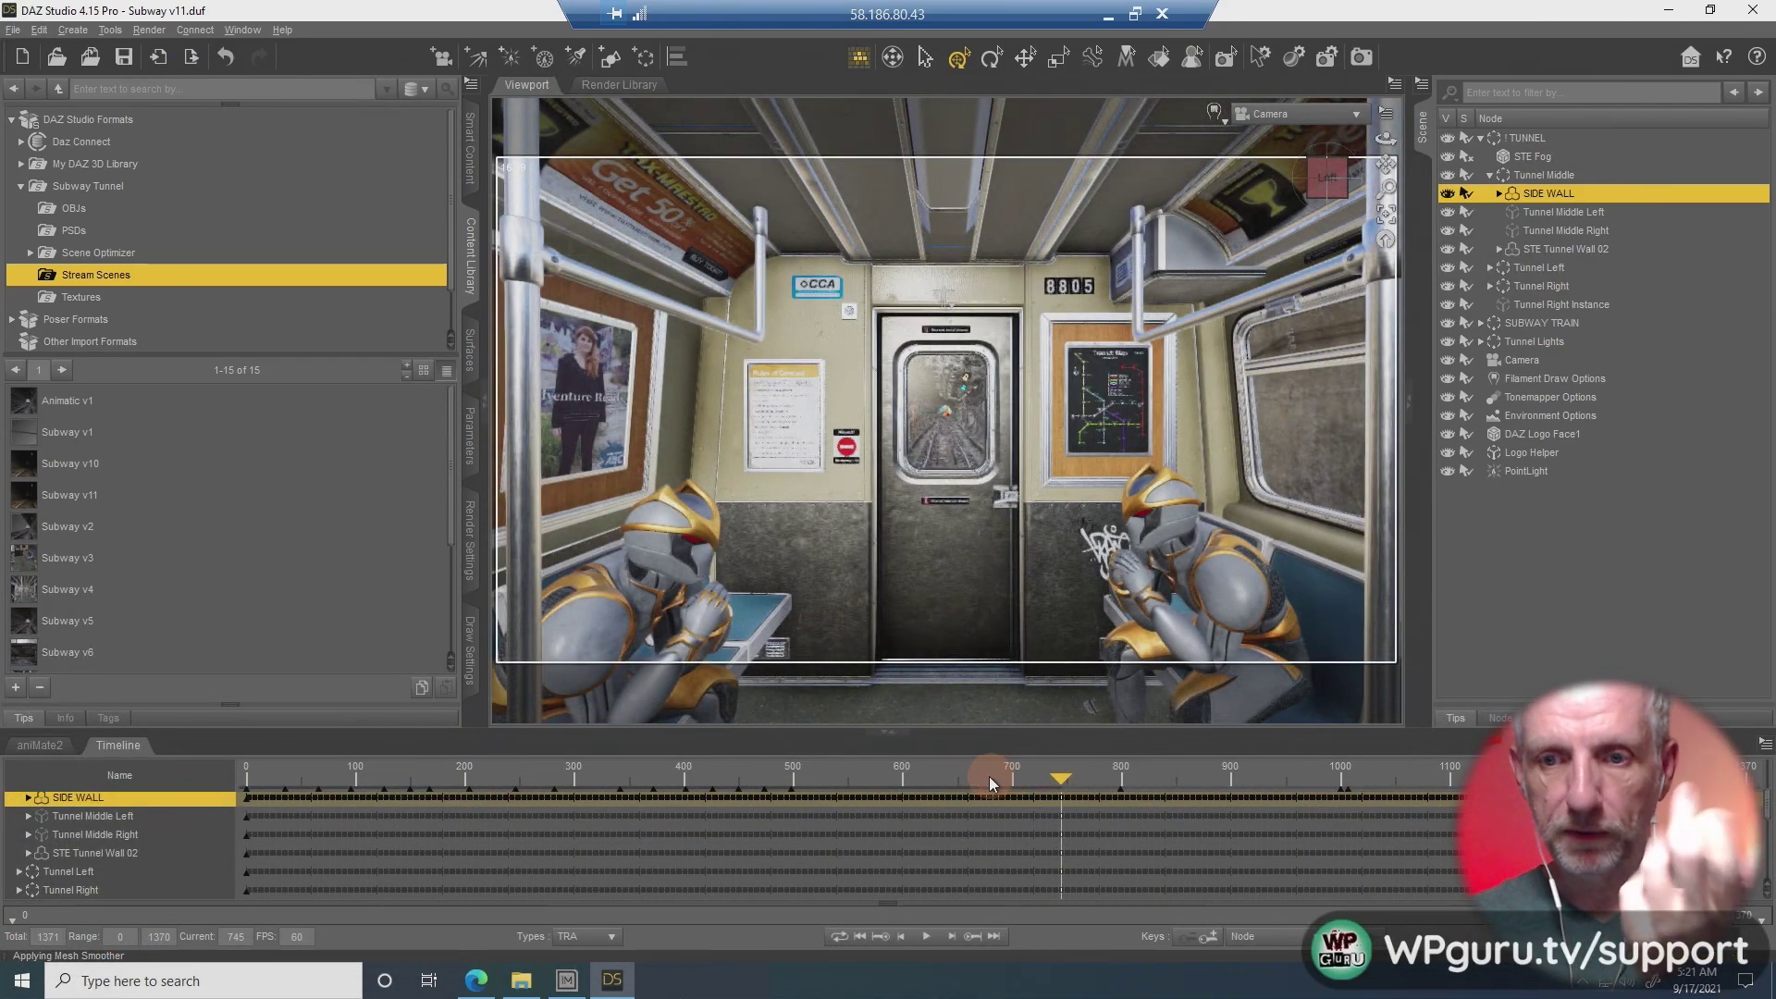
# Move the timeline playhead to frame 710 for a view of the woman in the purple jacket.
pyautogui.click(989, 781)
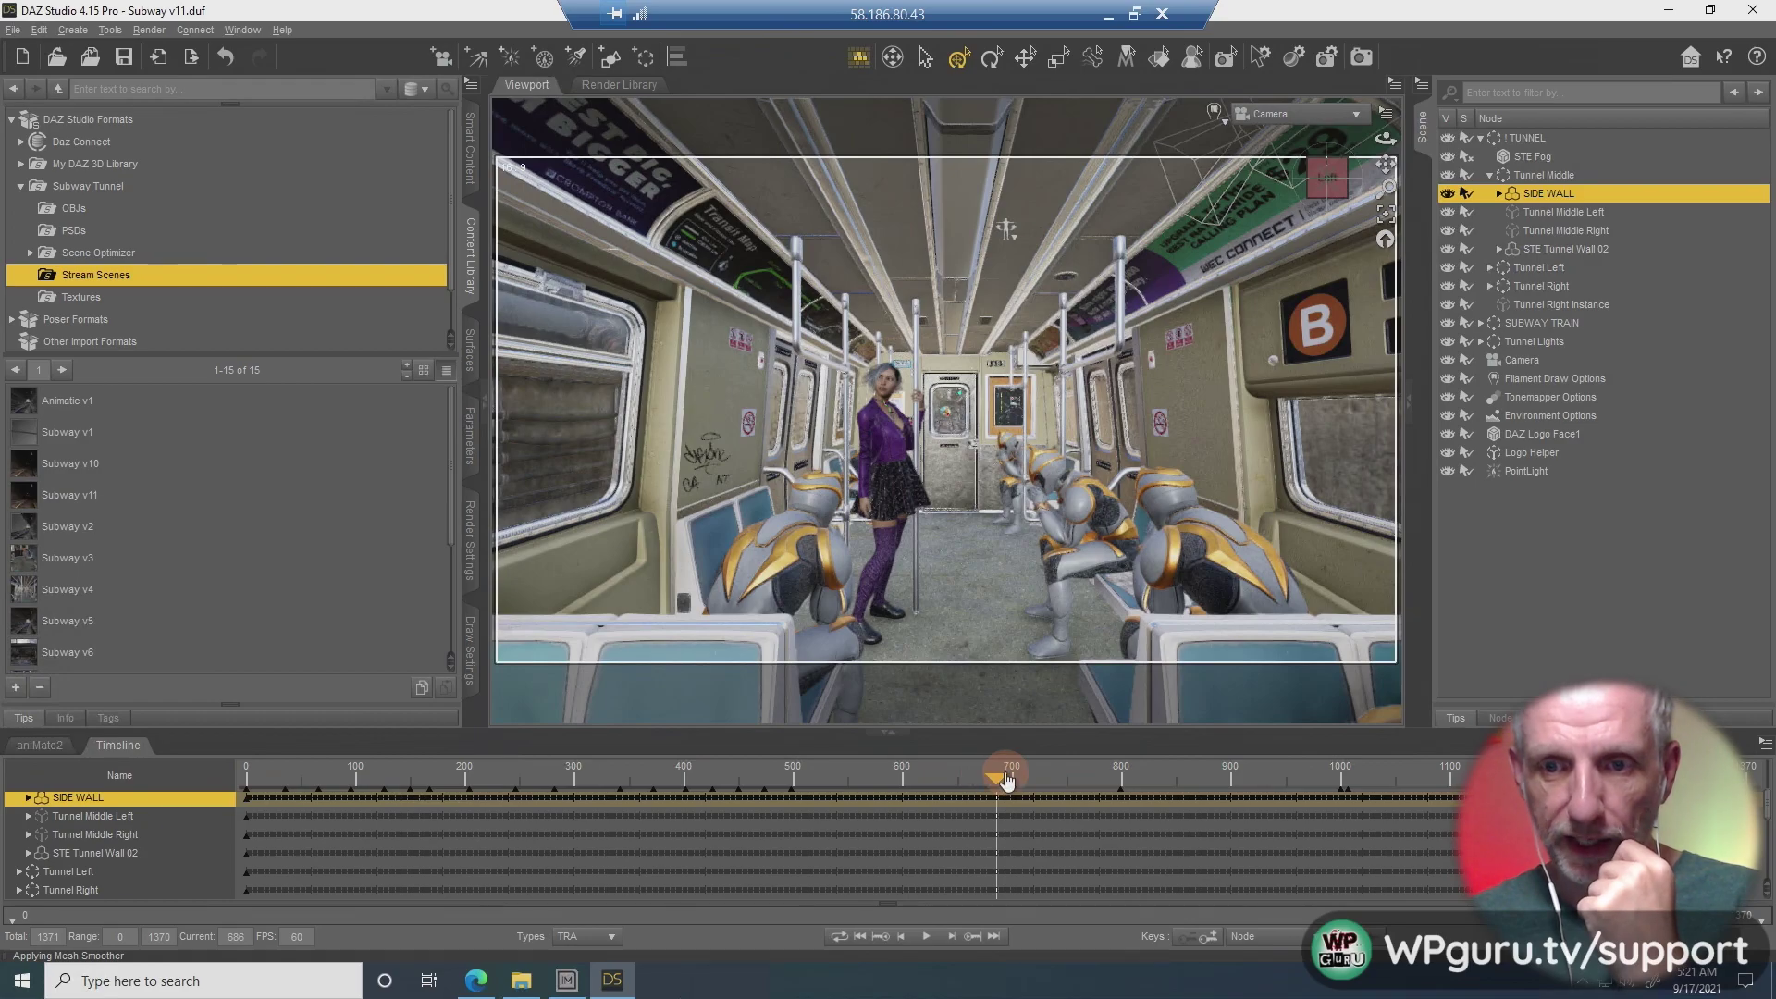
pyautogui.click(1015, 780)
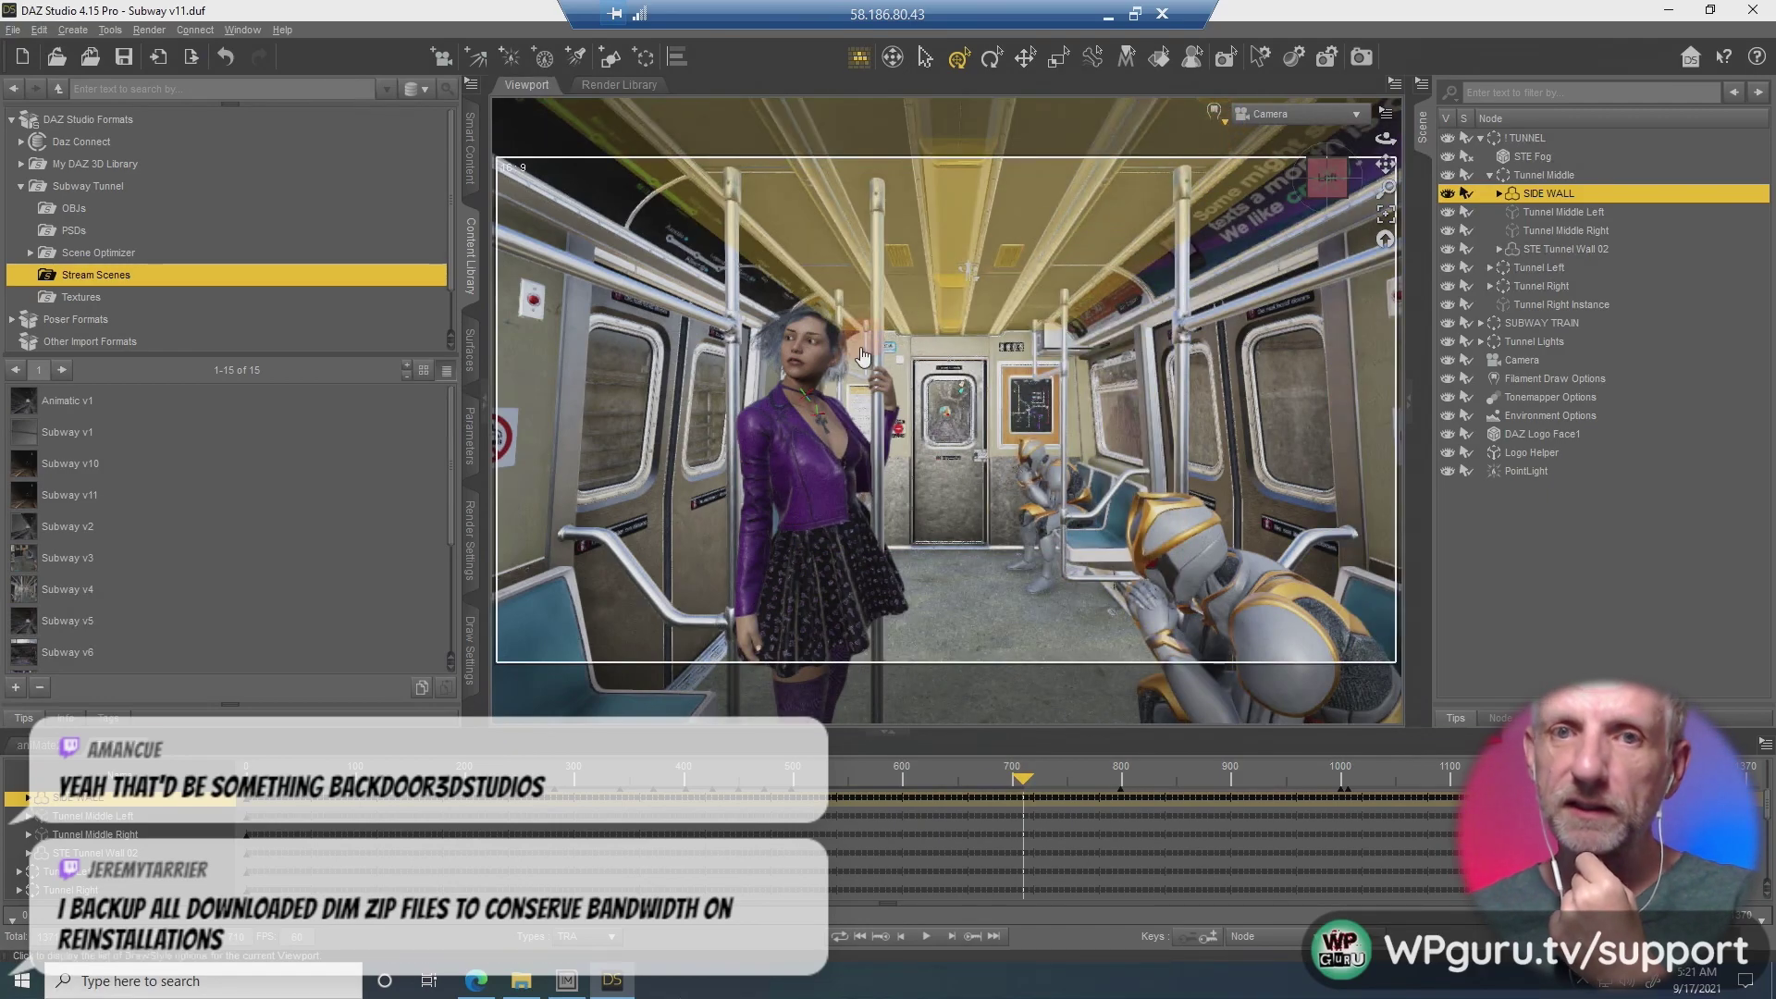
# Set the Highlight Style in the general draw settings to Bounding Box Only.
pyautogui.click(472, 657)
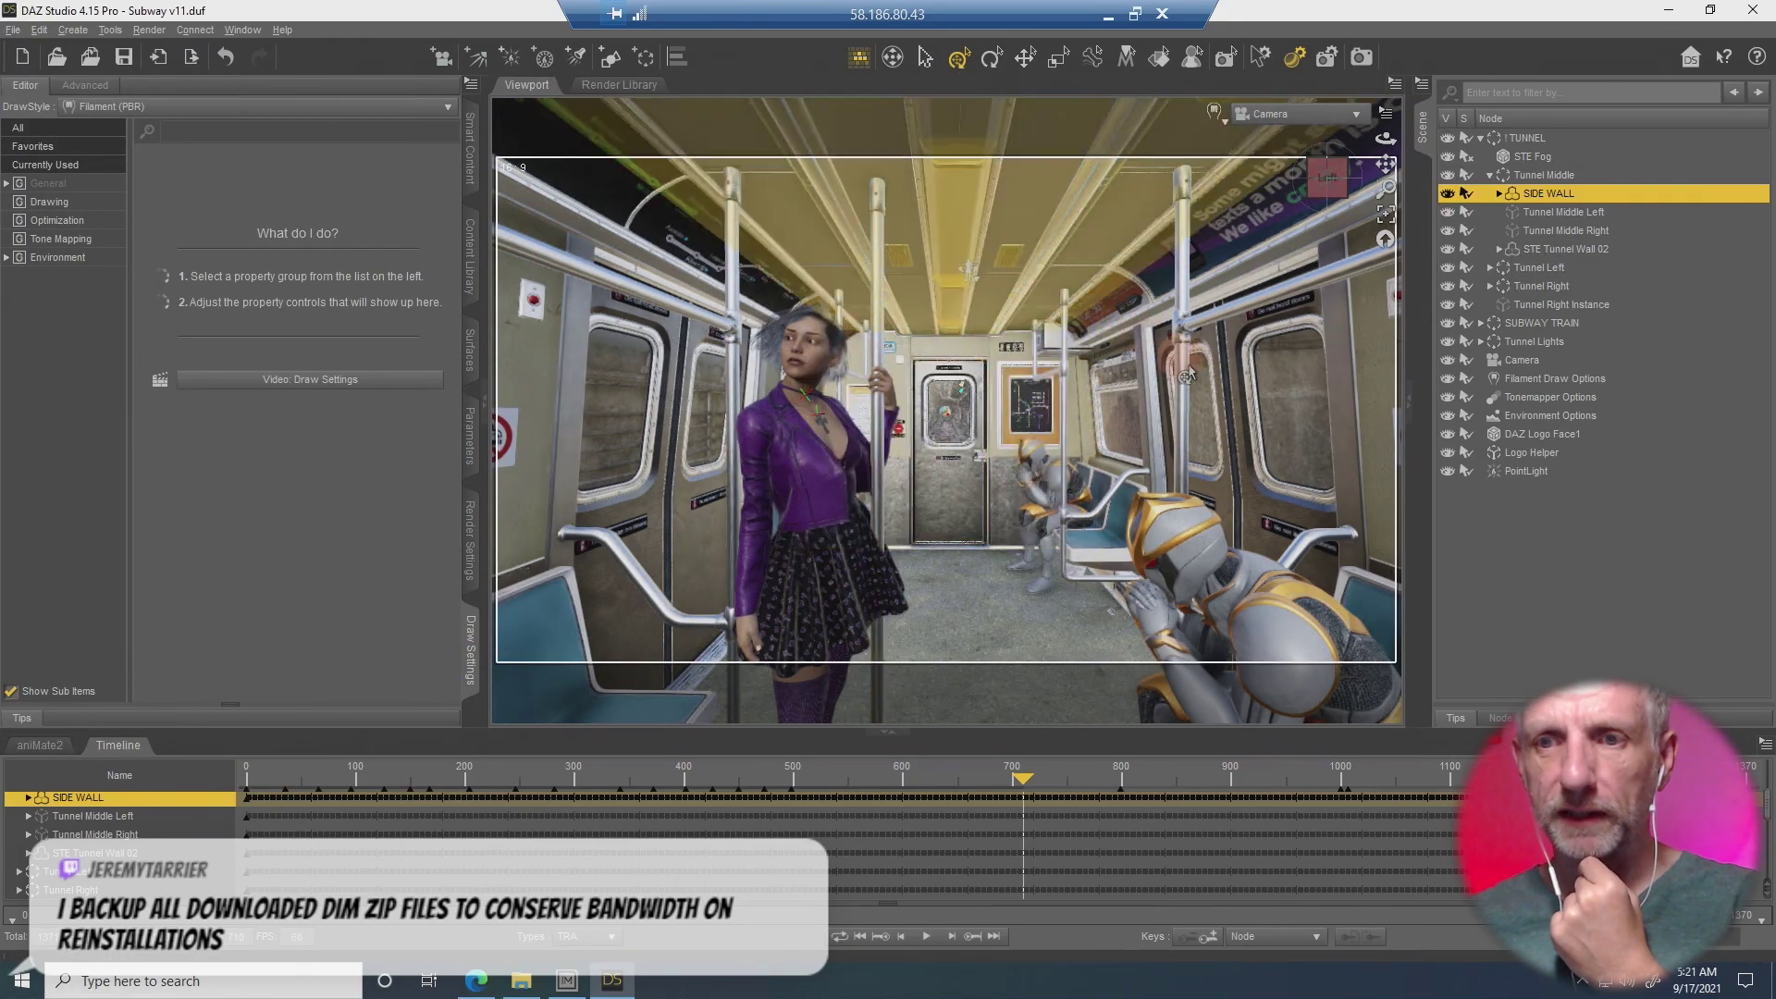
pyautogui.click(92, 193)
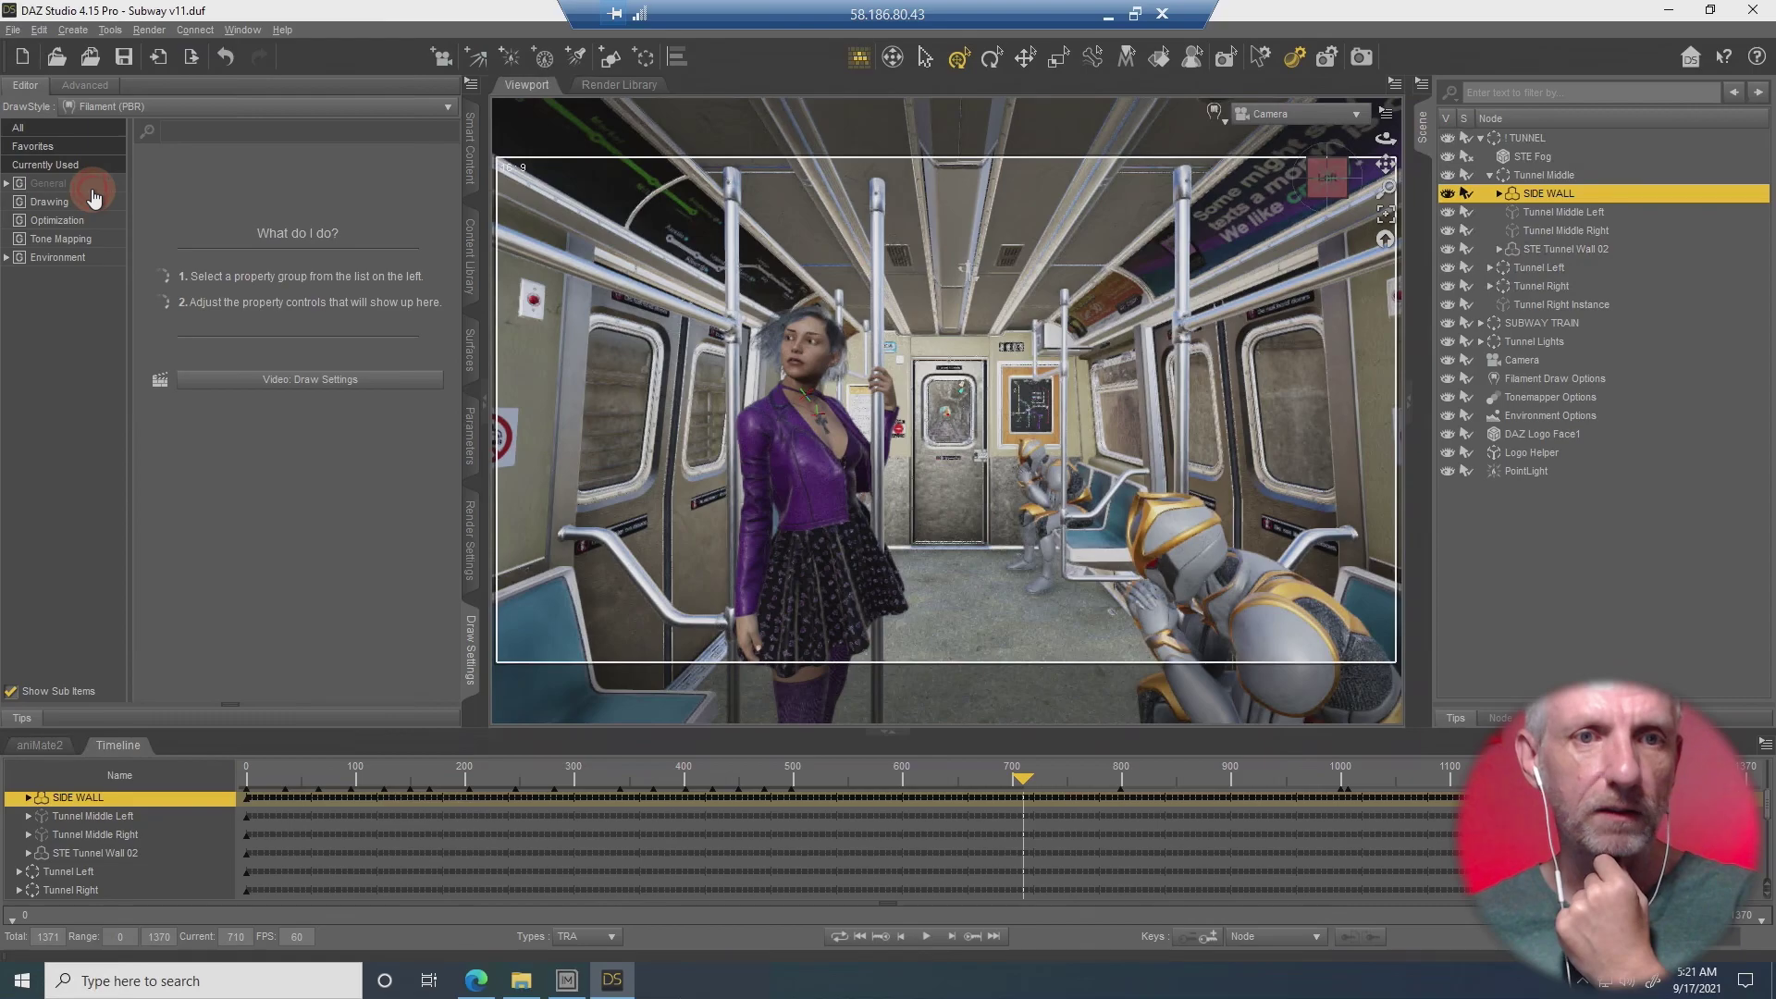
pyautogui.click(264, 168)
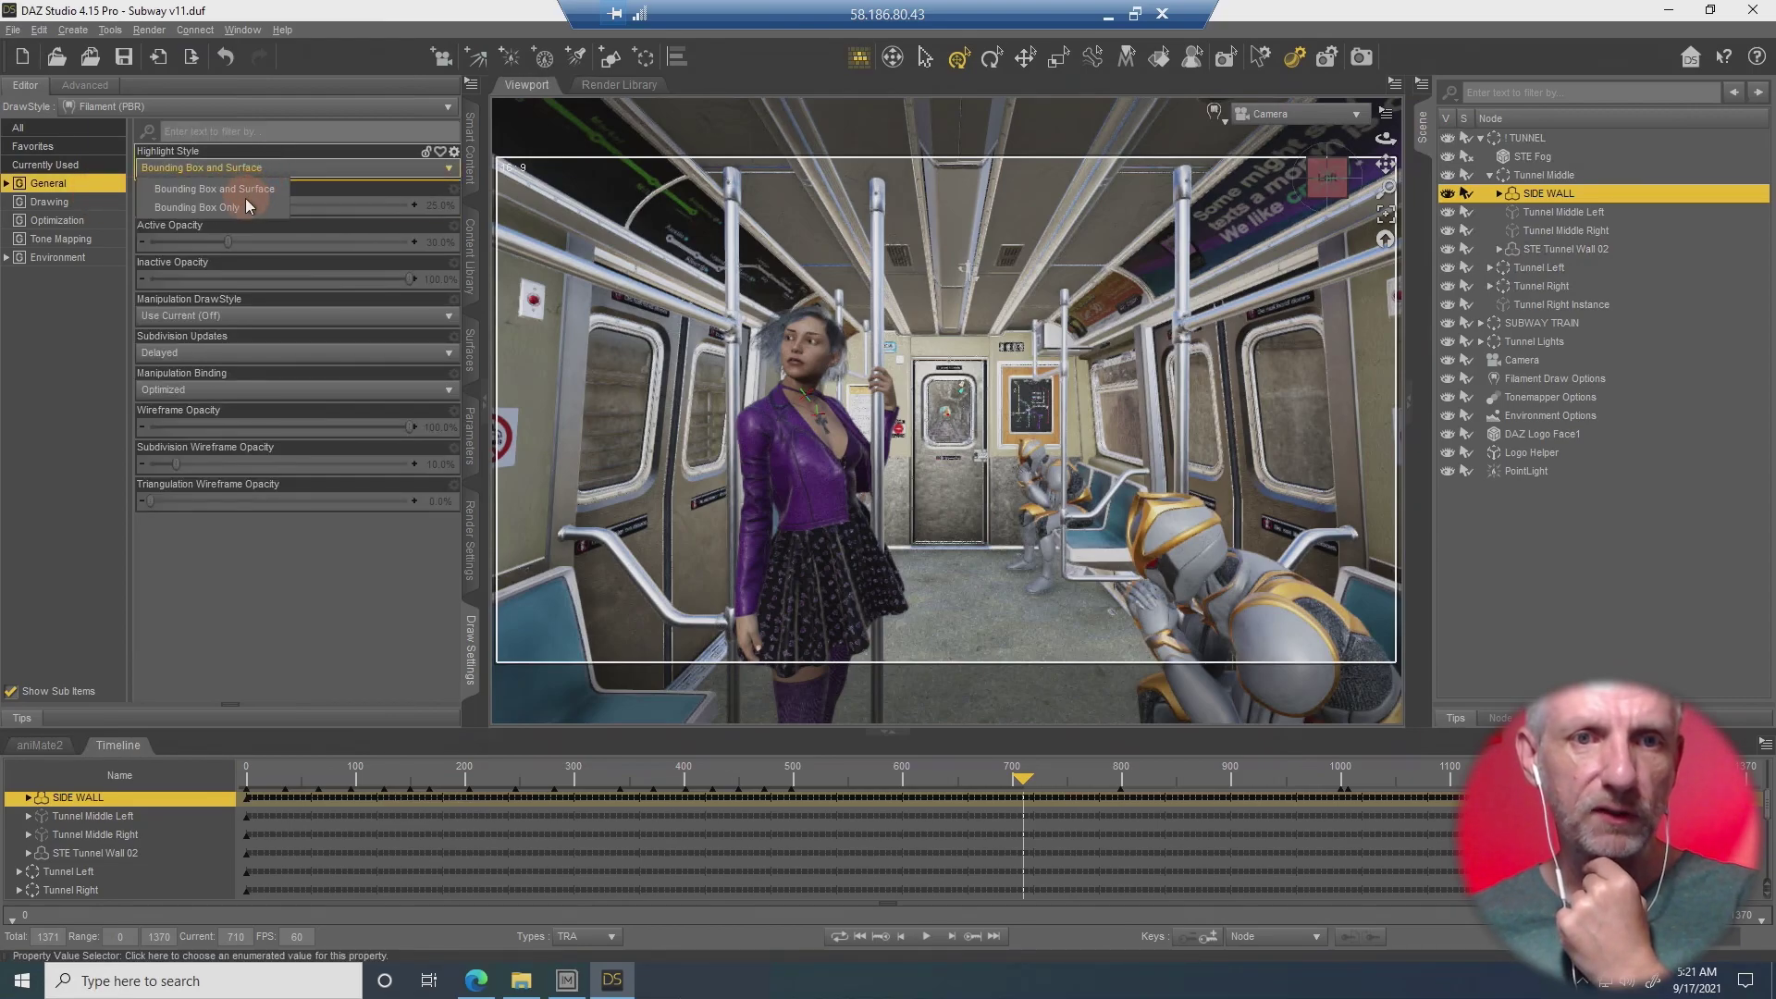
pyautogui.click(248, 206)
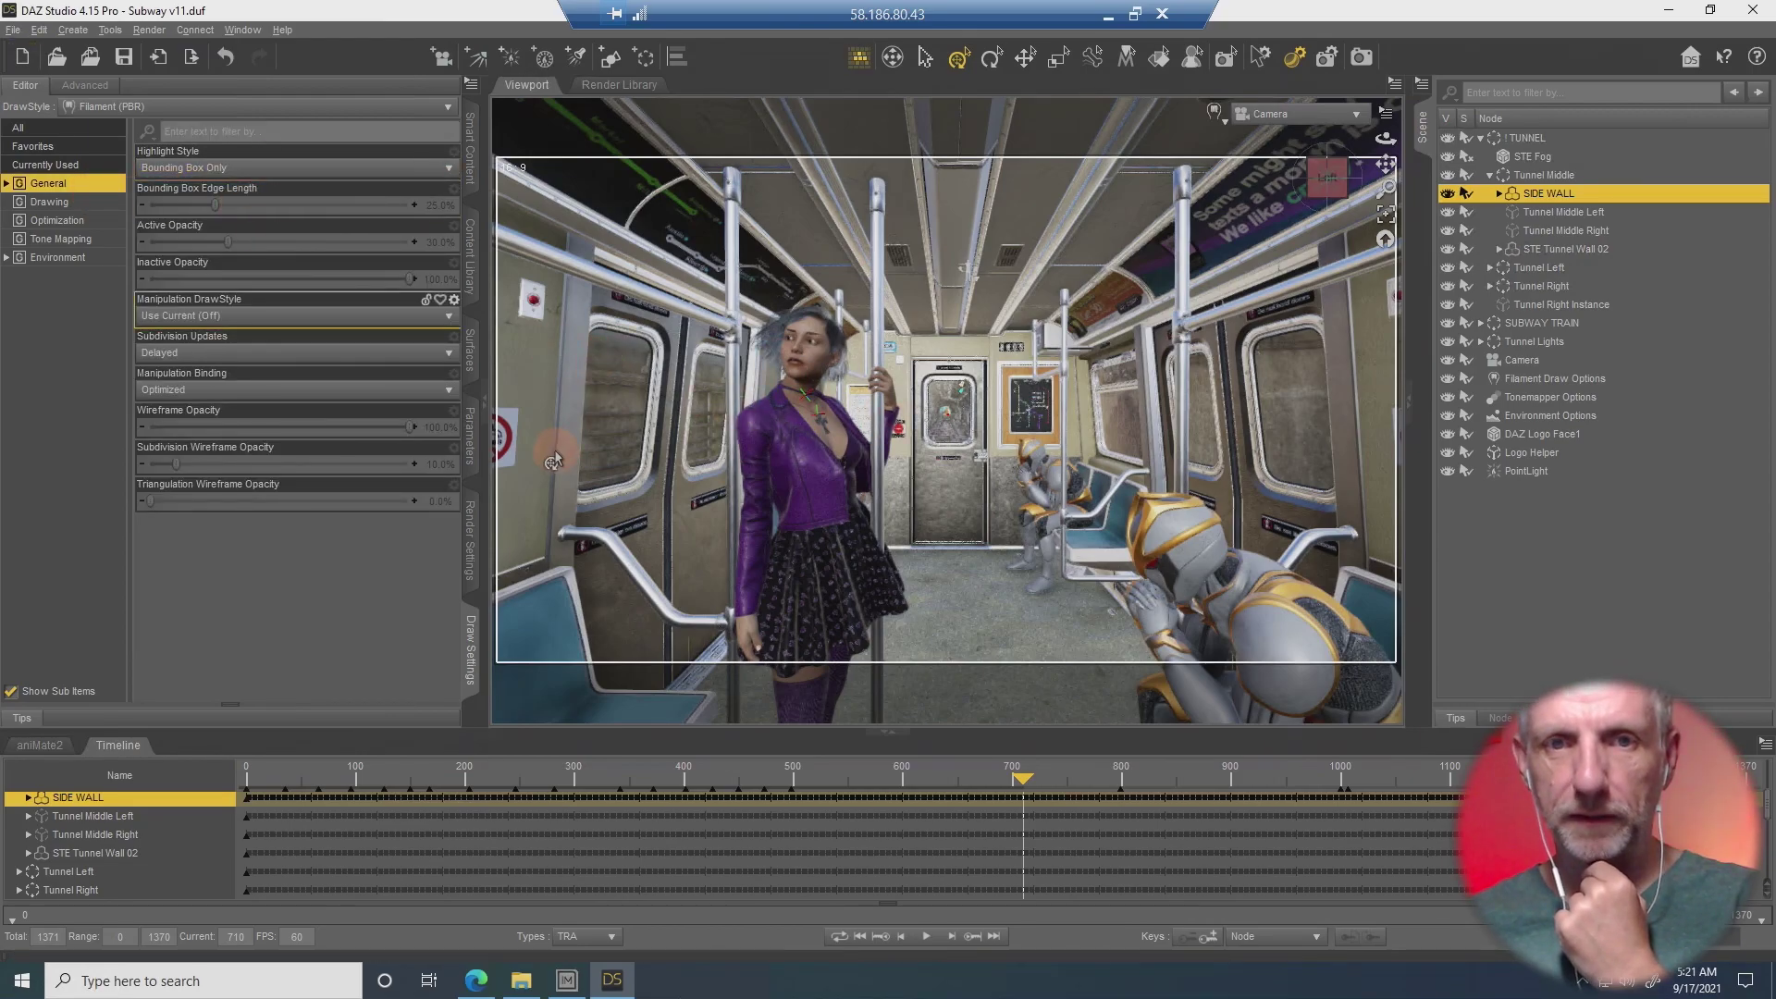
# Preview different frames of the scene in the NVIDIA Iray draw style and return the viewport to Filament (PBR).
pyautogui.click(1214, 117)
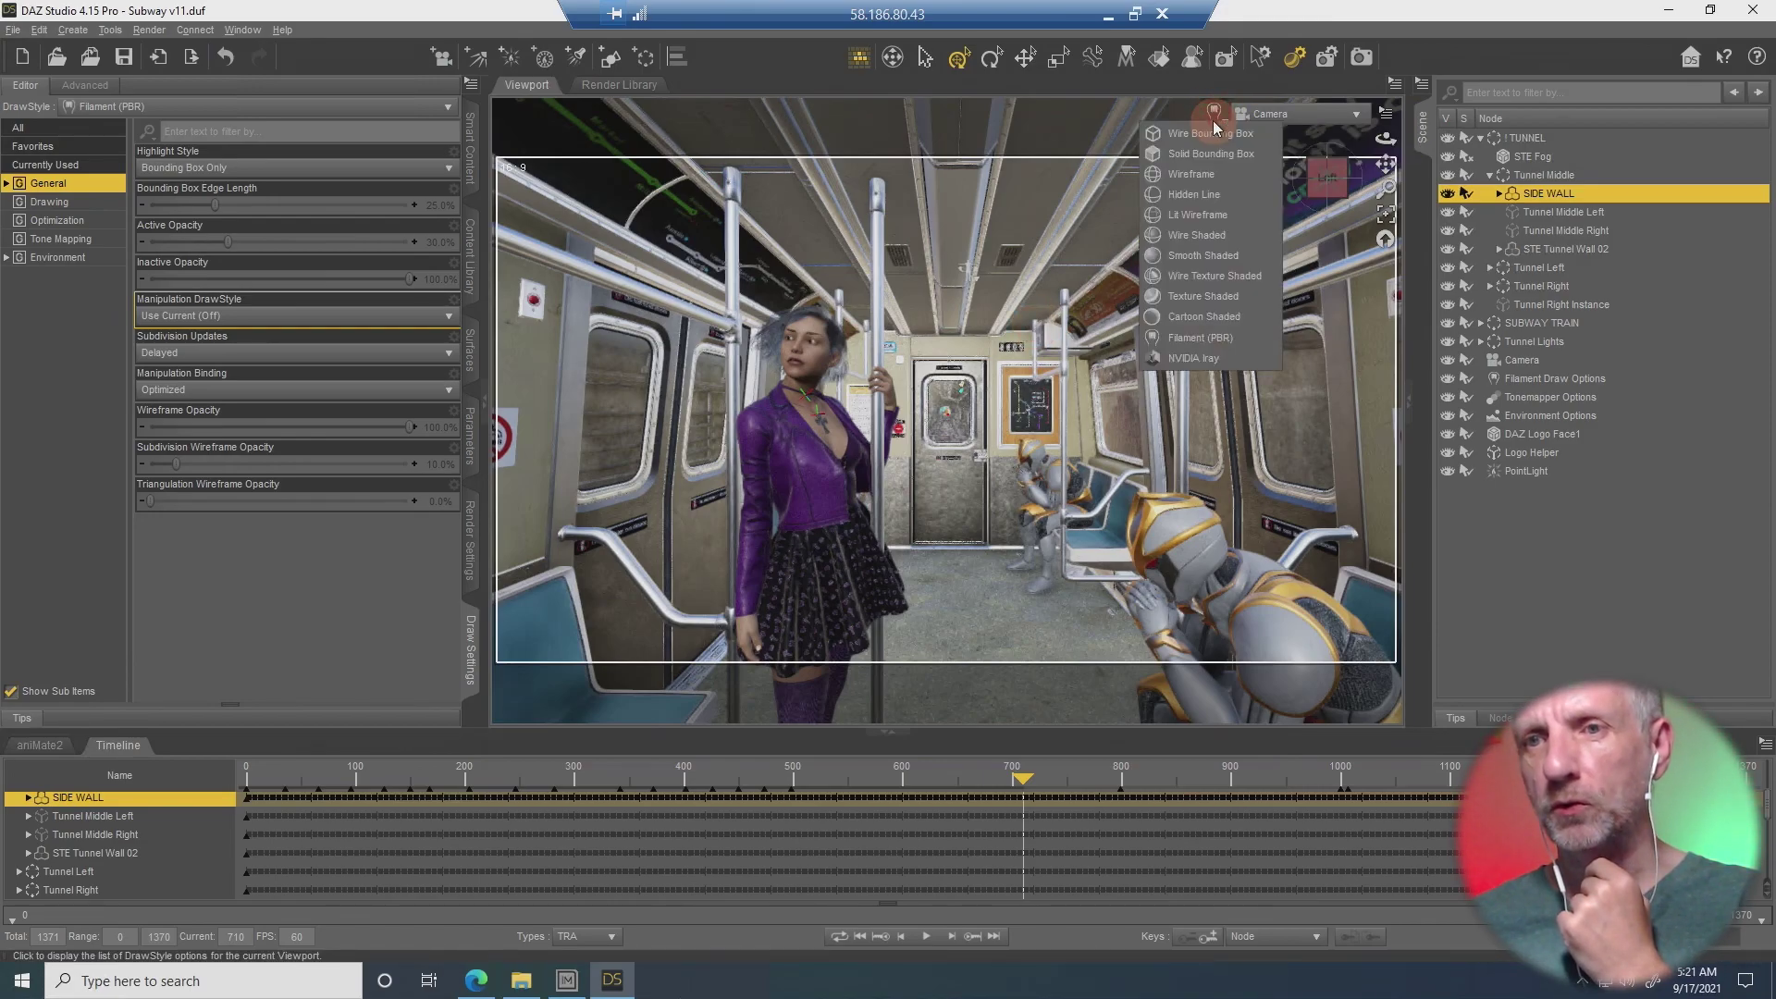
pyautogui.click(1215, 359)
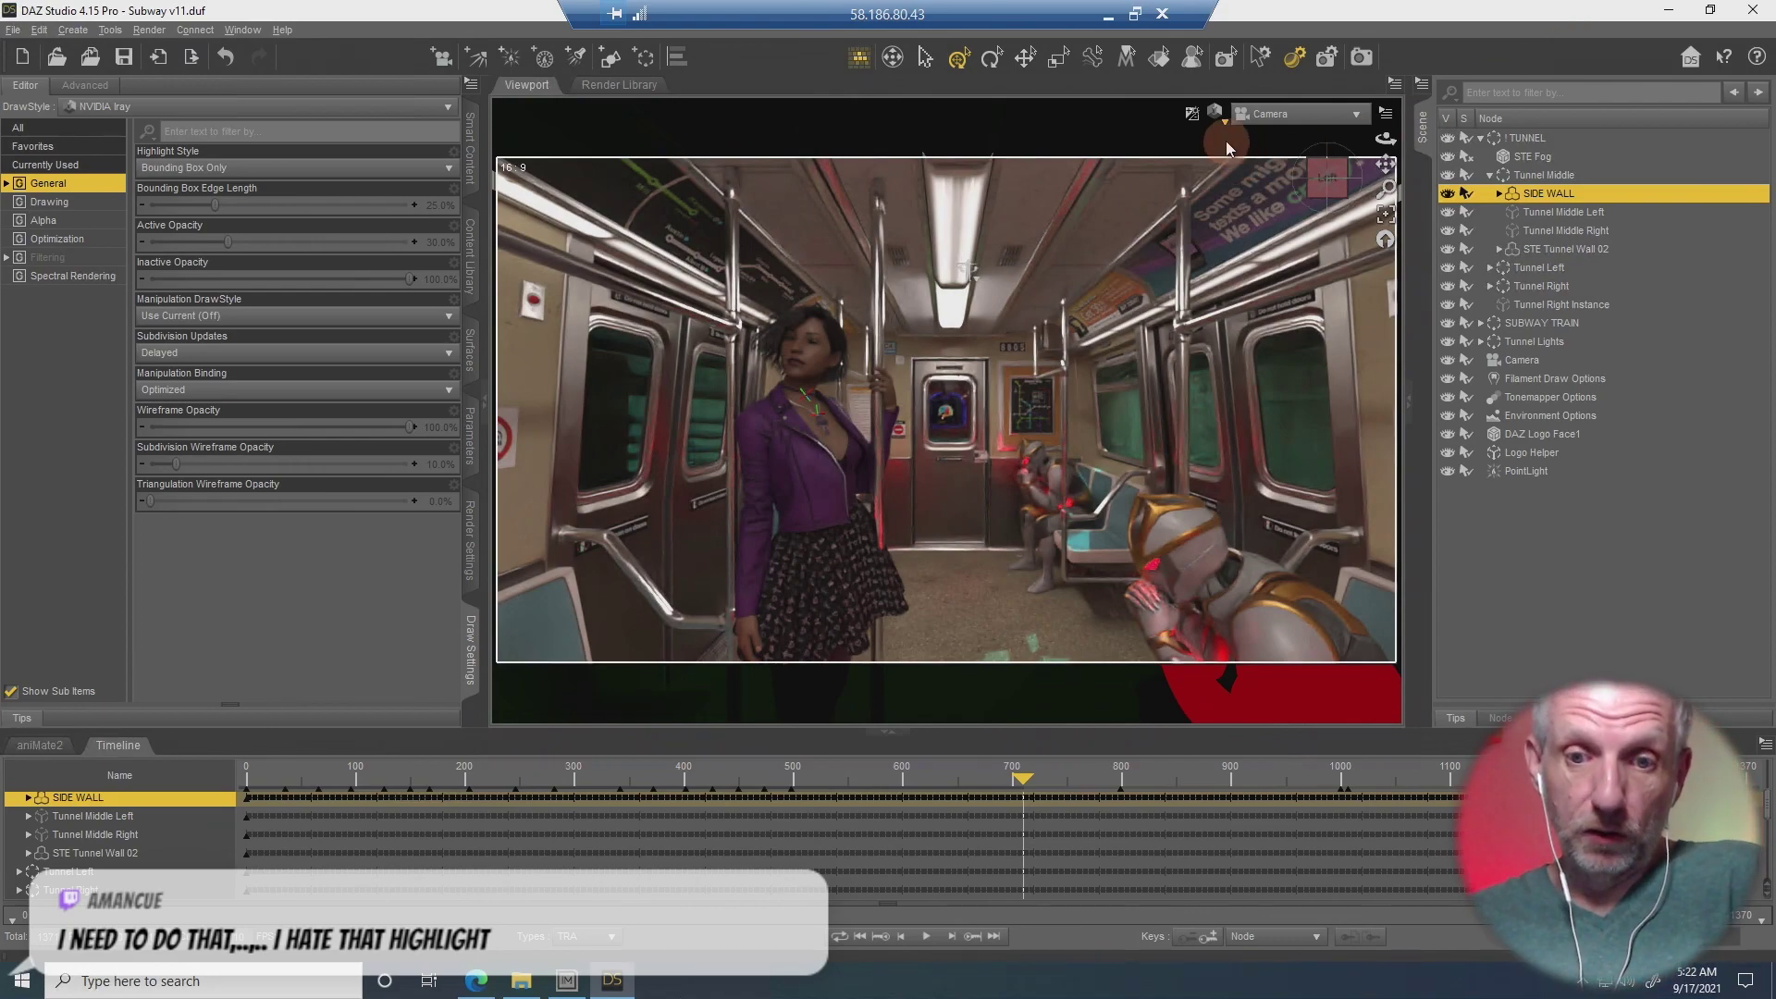
pyautogui.click(870, 782)
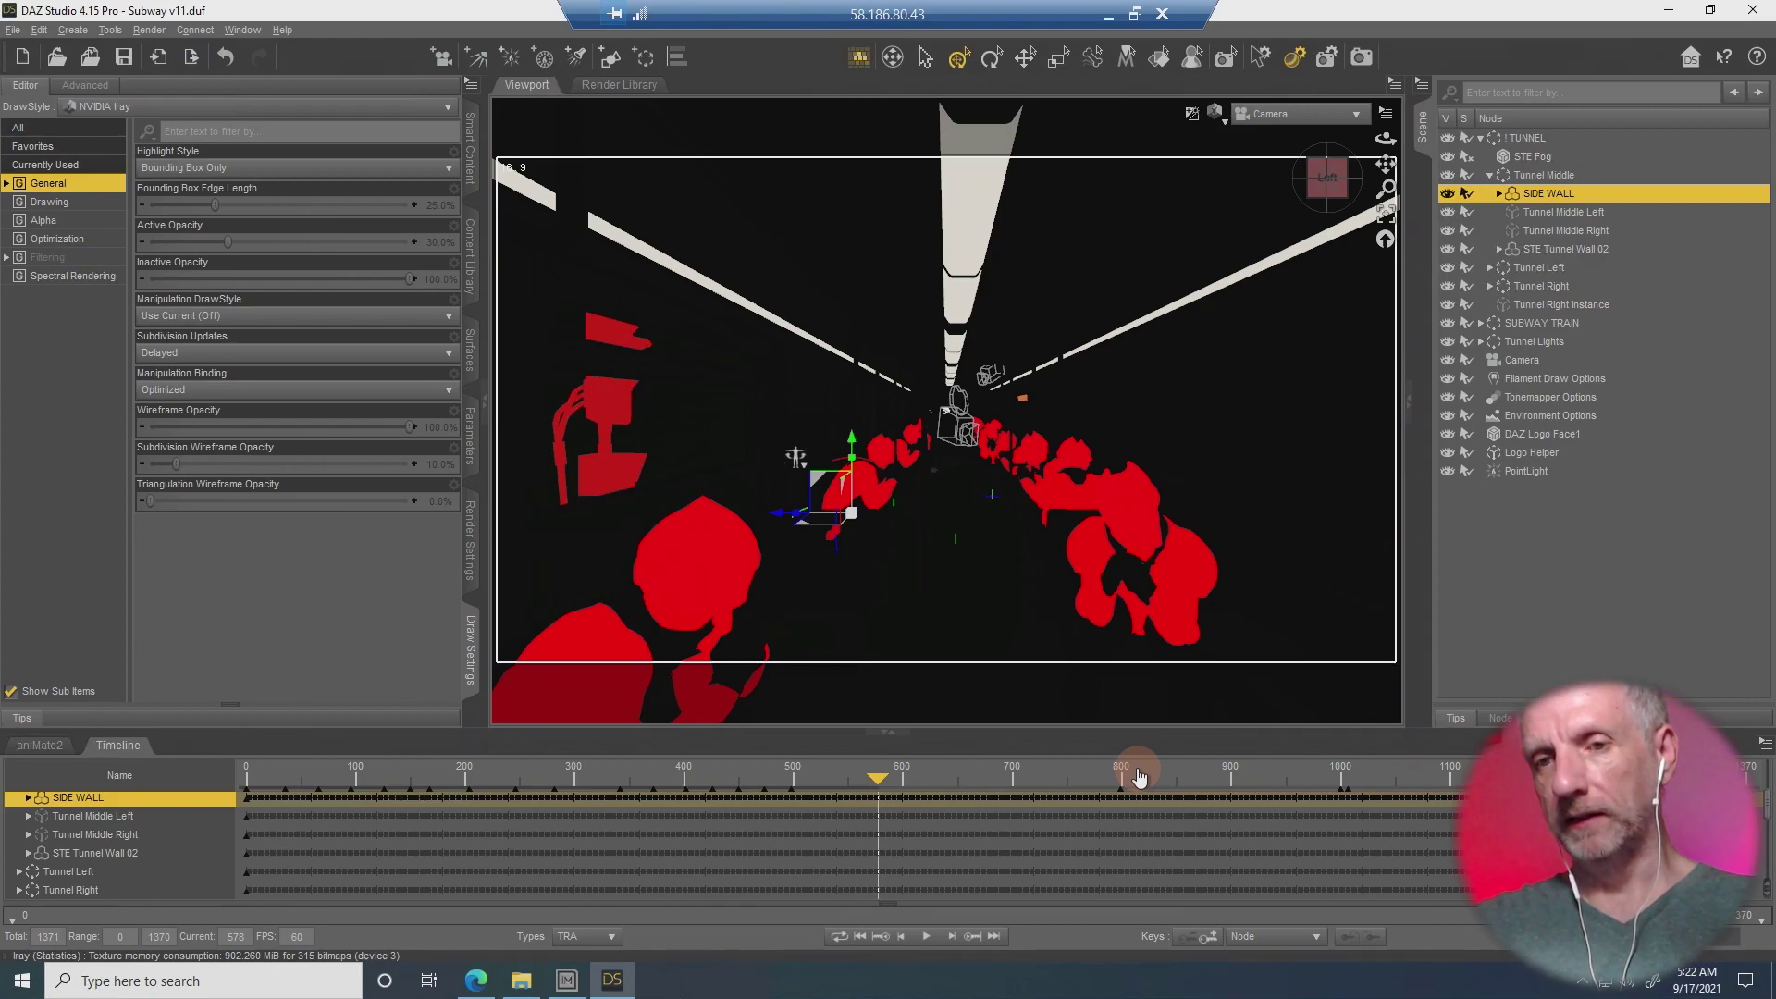
pyautogui.click(1219, 114)
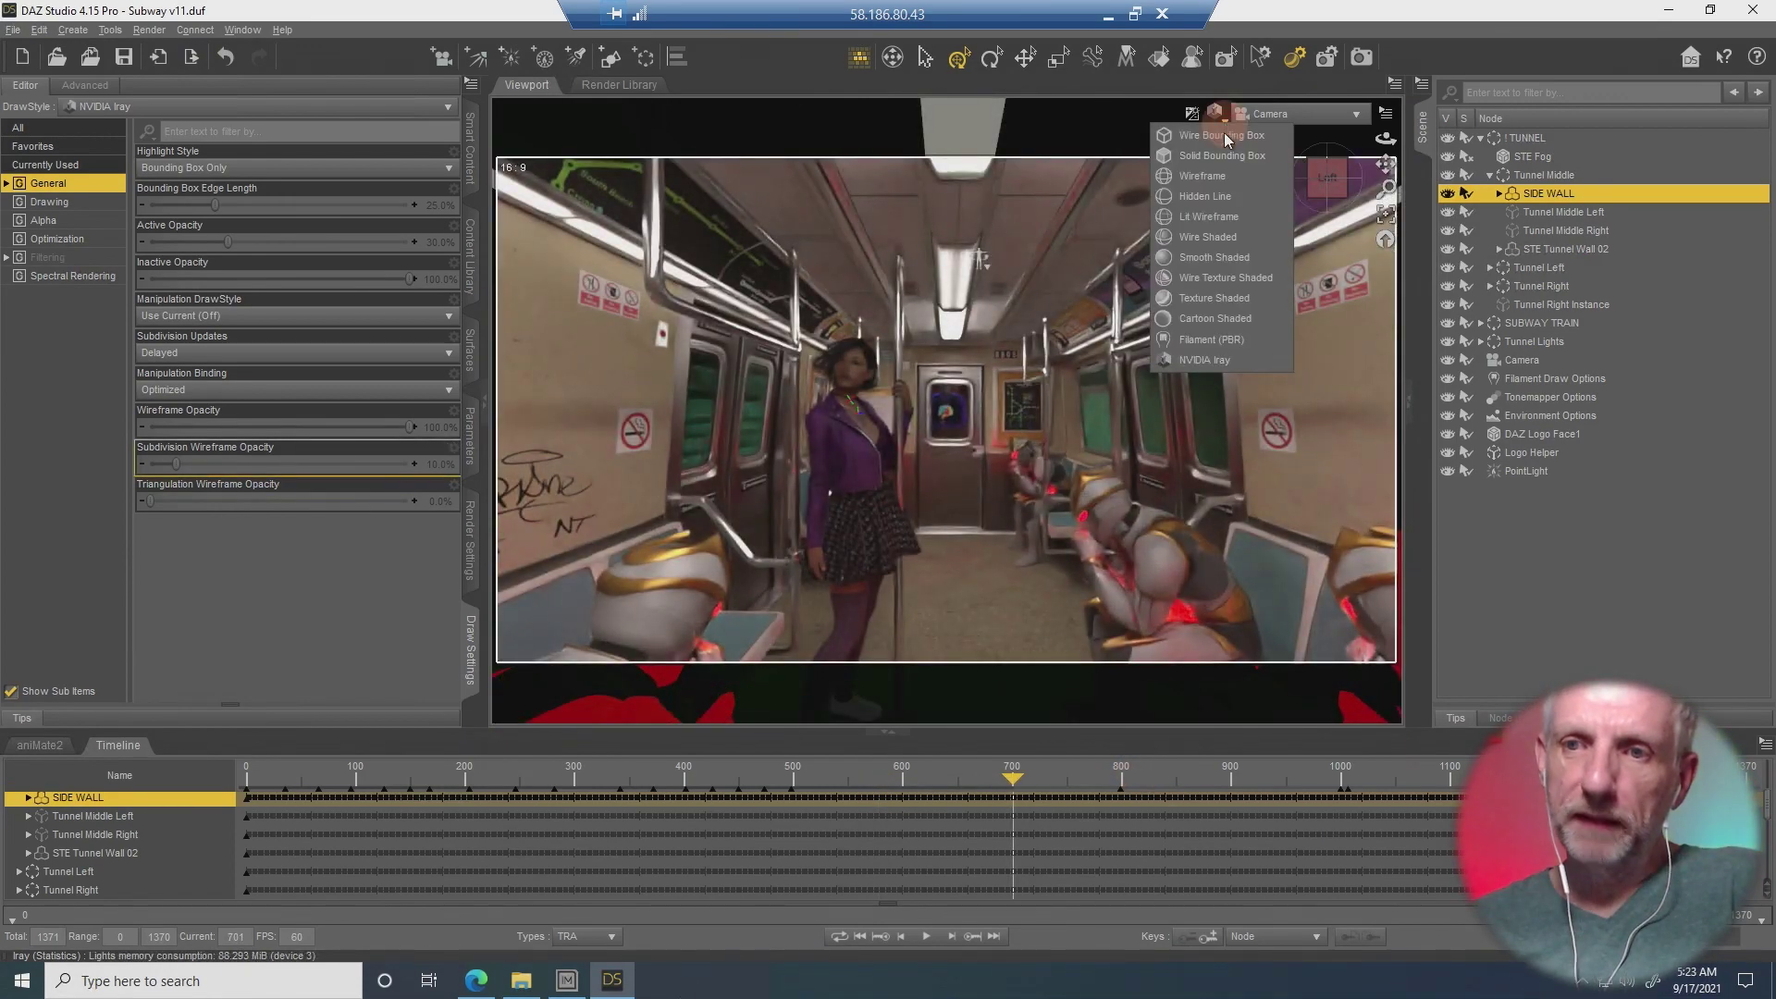
pyautogui.press('Escape')
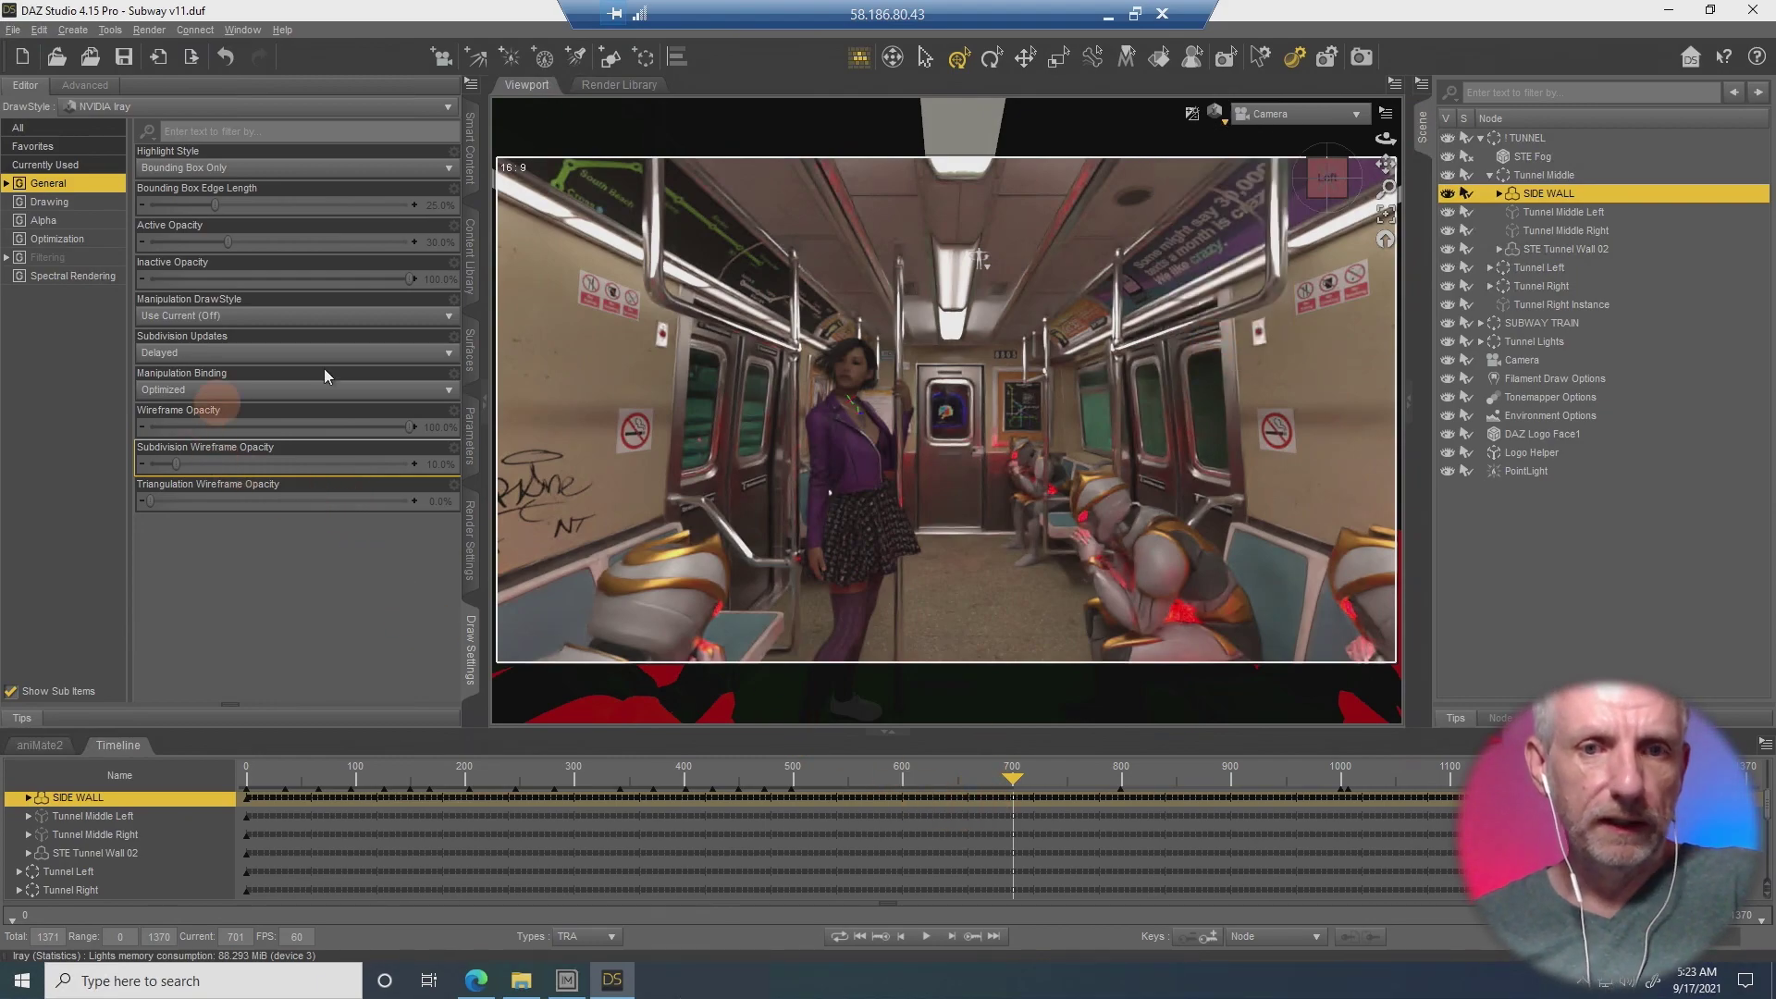
# Set the render type to Still Image (Current Frame) and switch the image path from the Render Library to a directory.
pyautogui.click(472, 541)
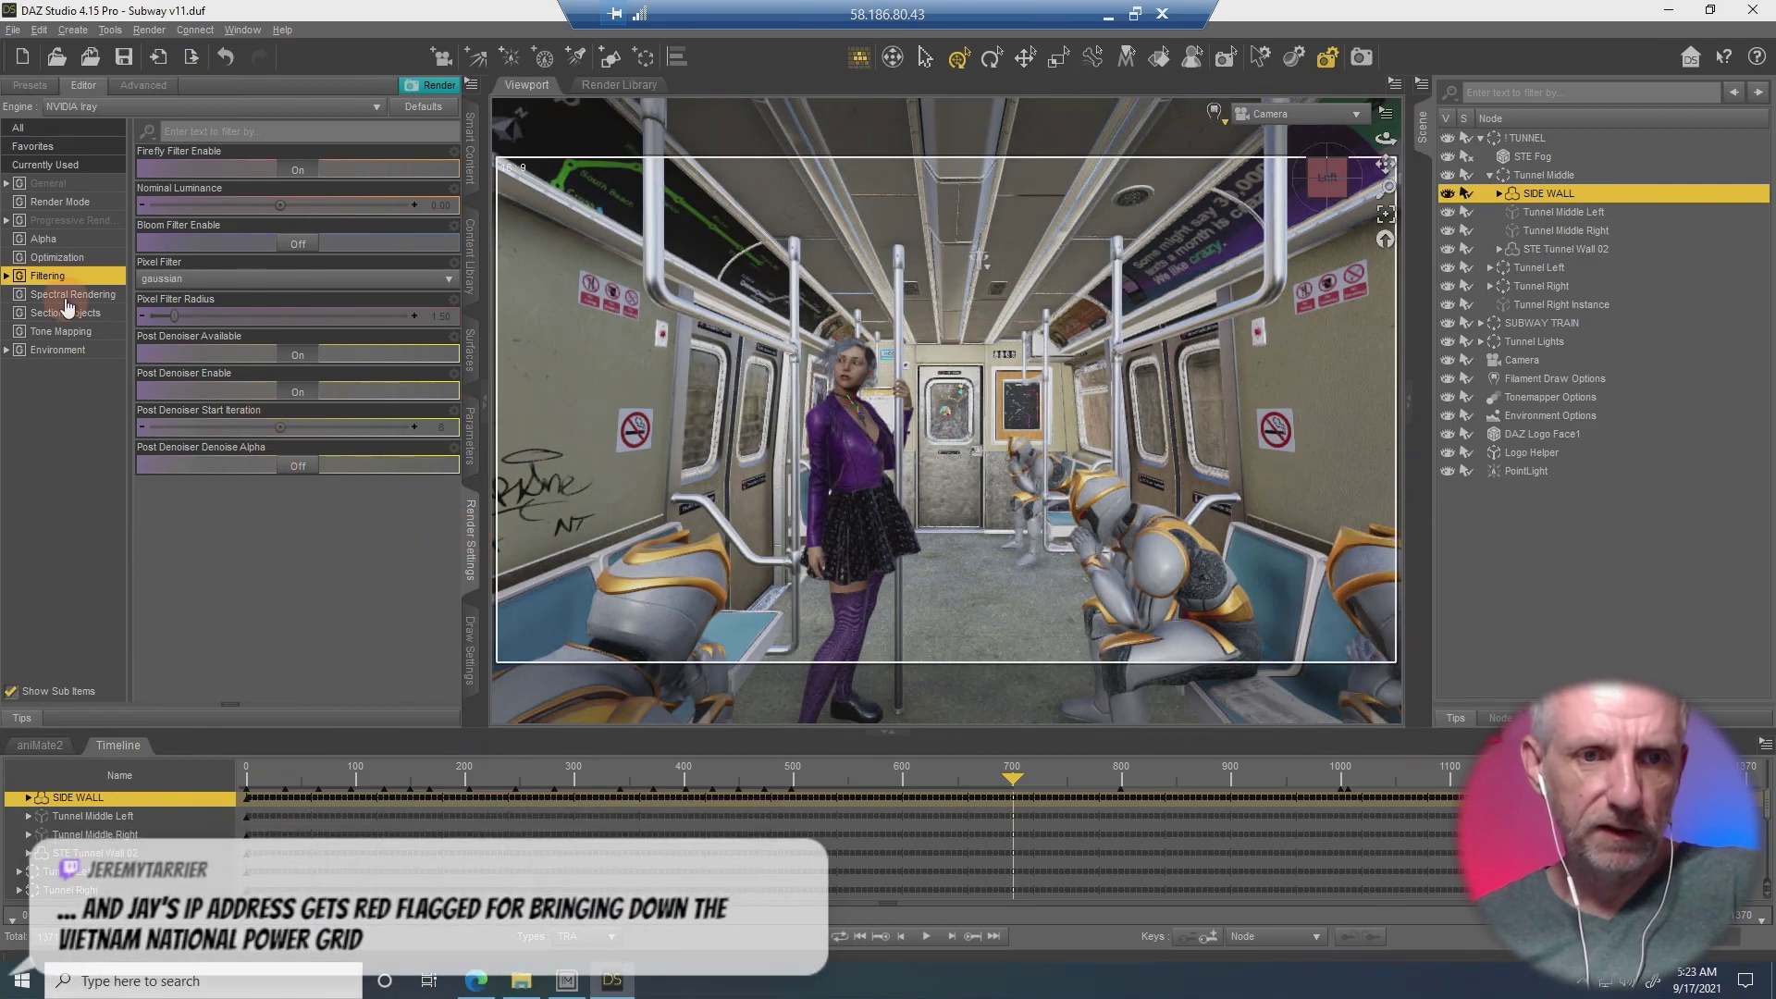
pyautogui.click(51, 184)
pyautogui.click(270, 316)
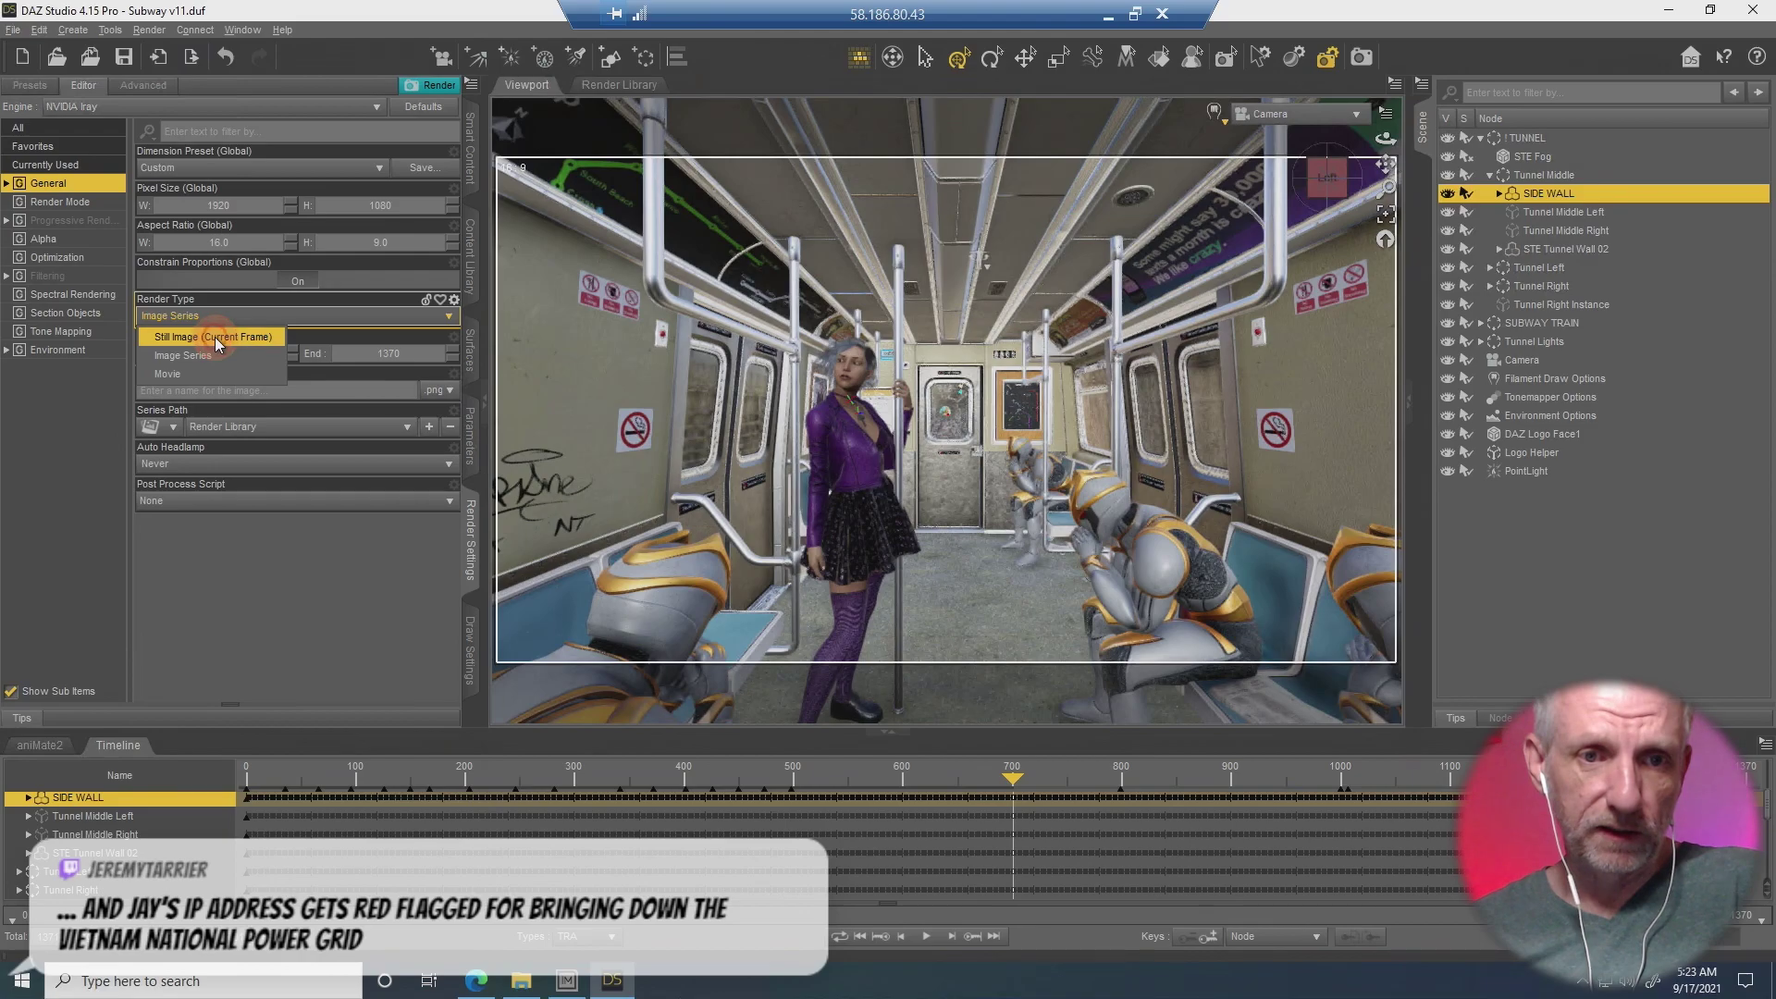
pyautogui.click(215, 336)
pyautogui.click(171, 426)
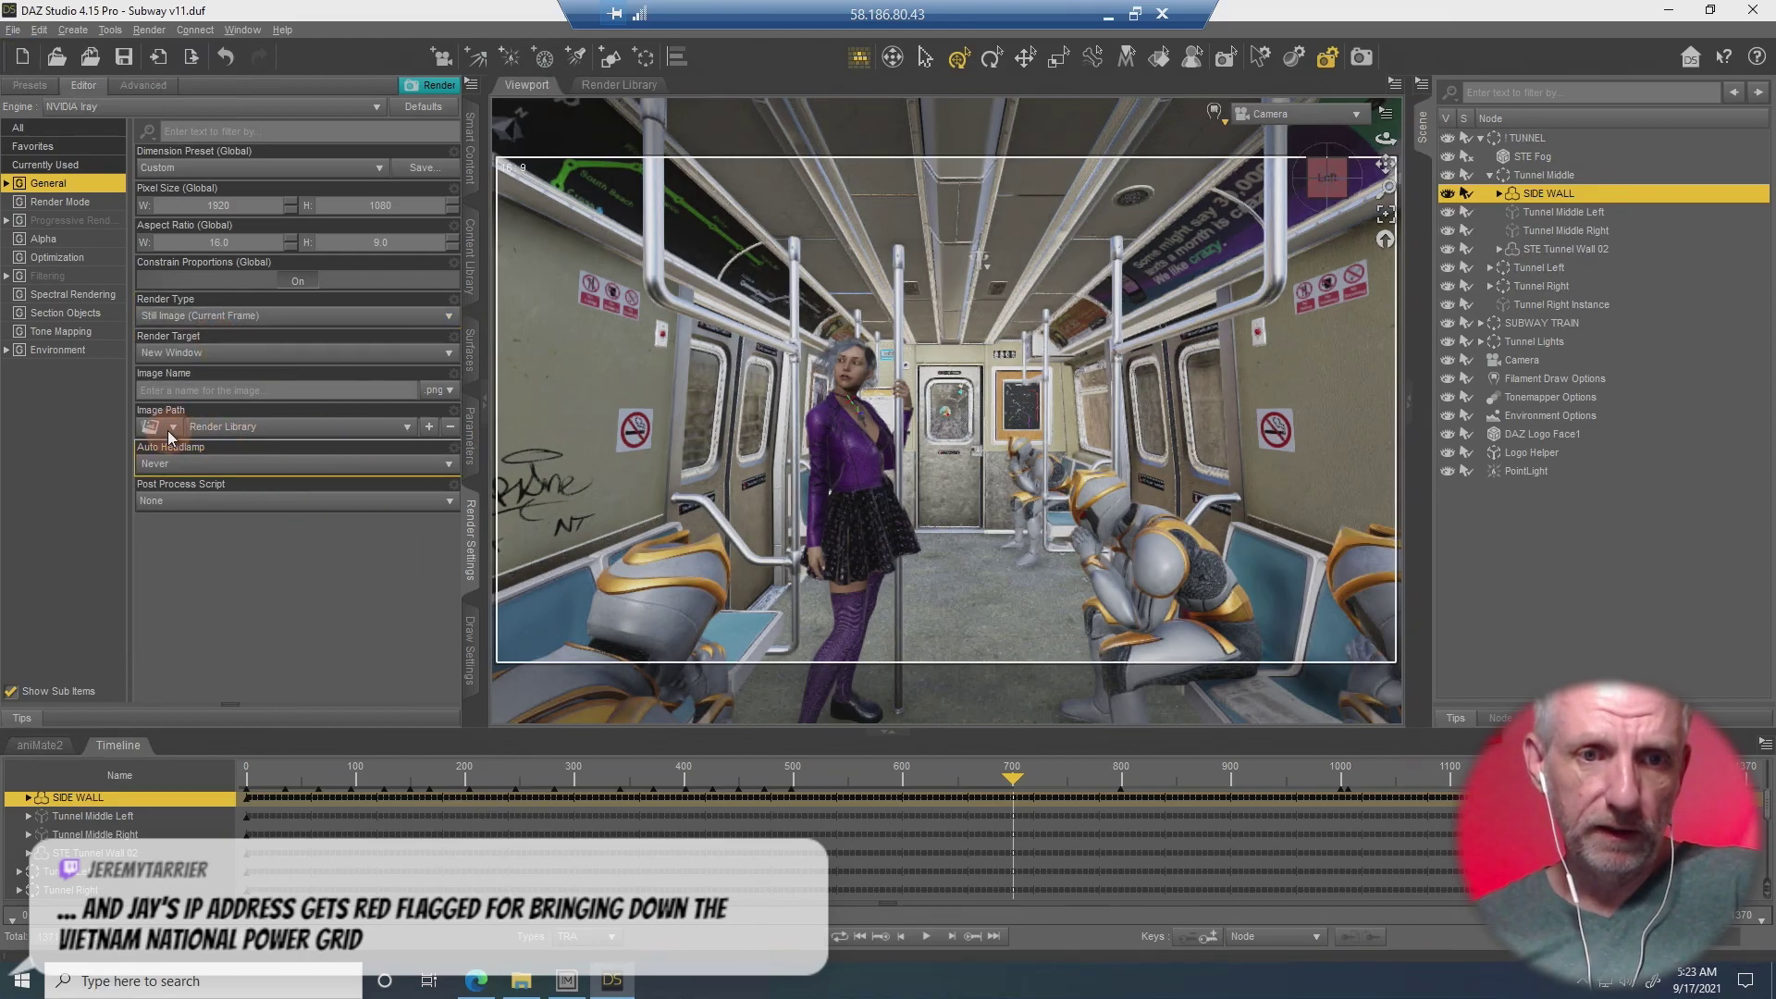
pyautogui.click(163, 454)
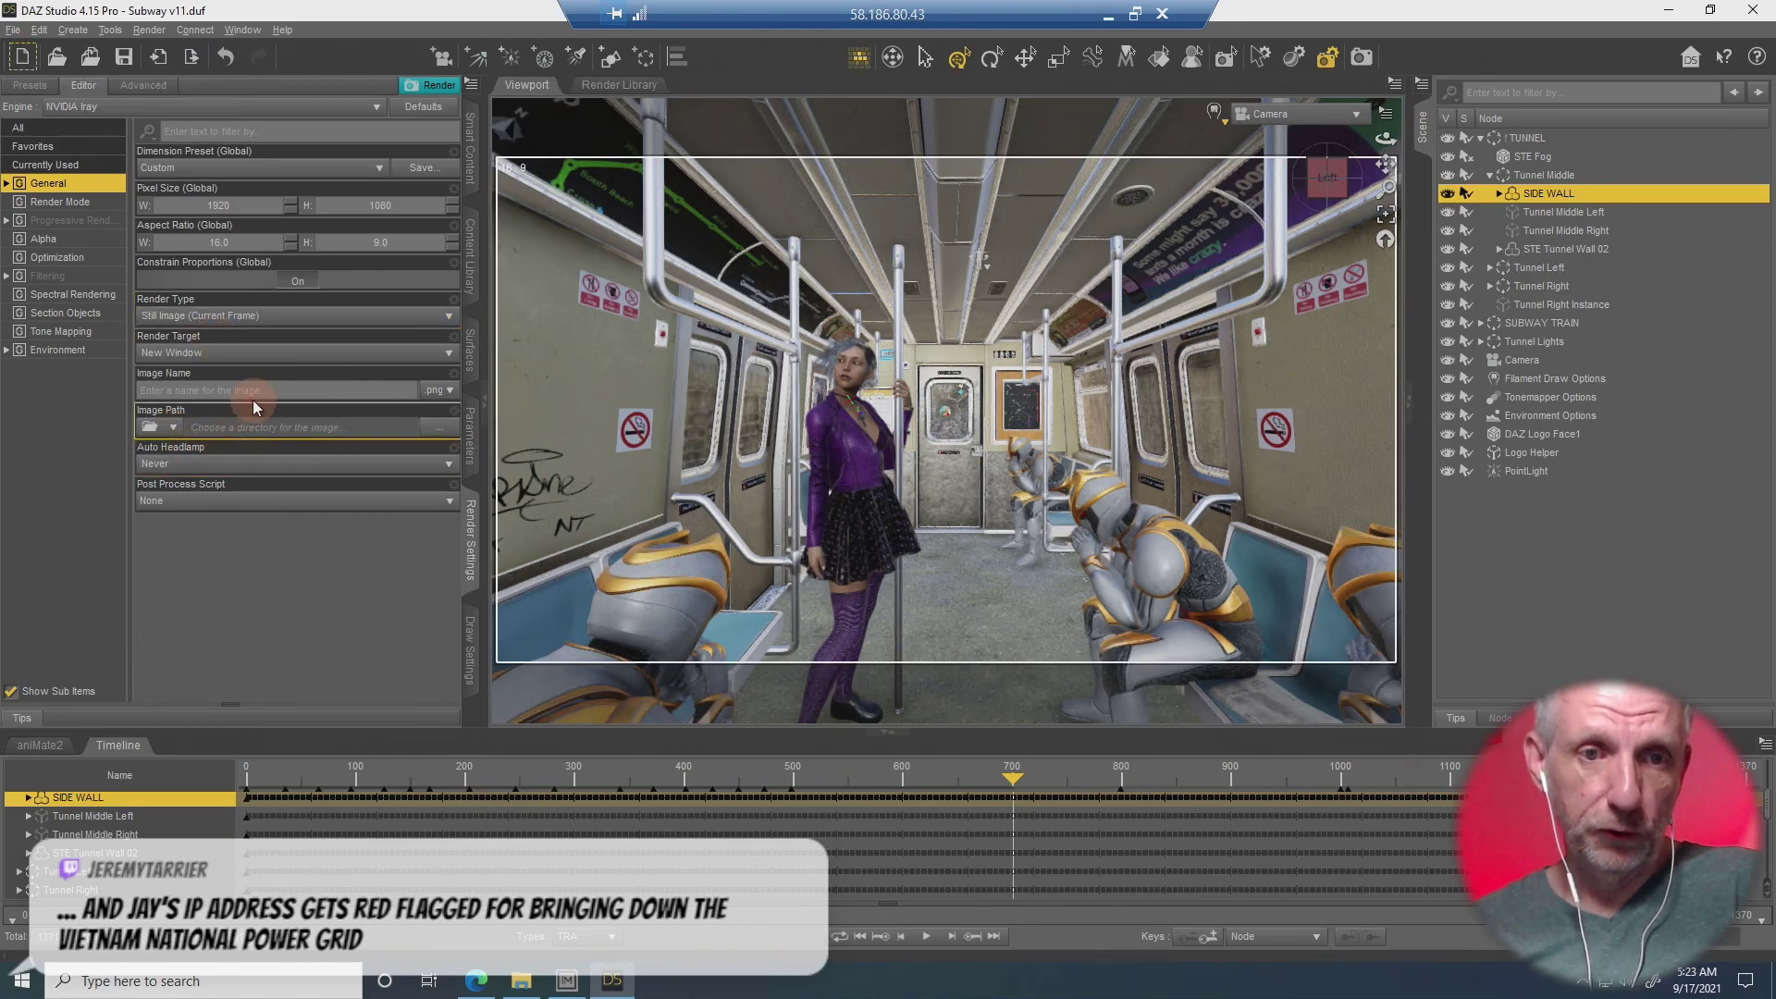
# Set the Max Samples for progressive rendering to 500.
pyautogui.click(77, 222)
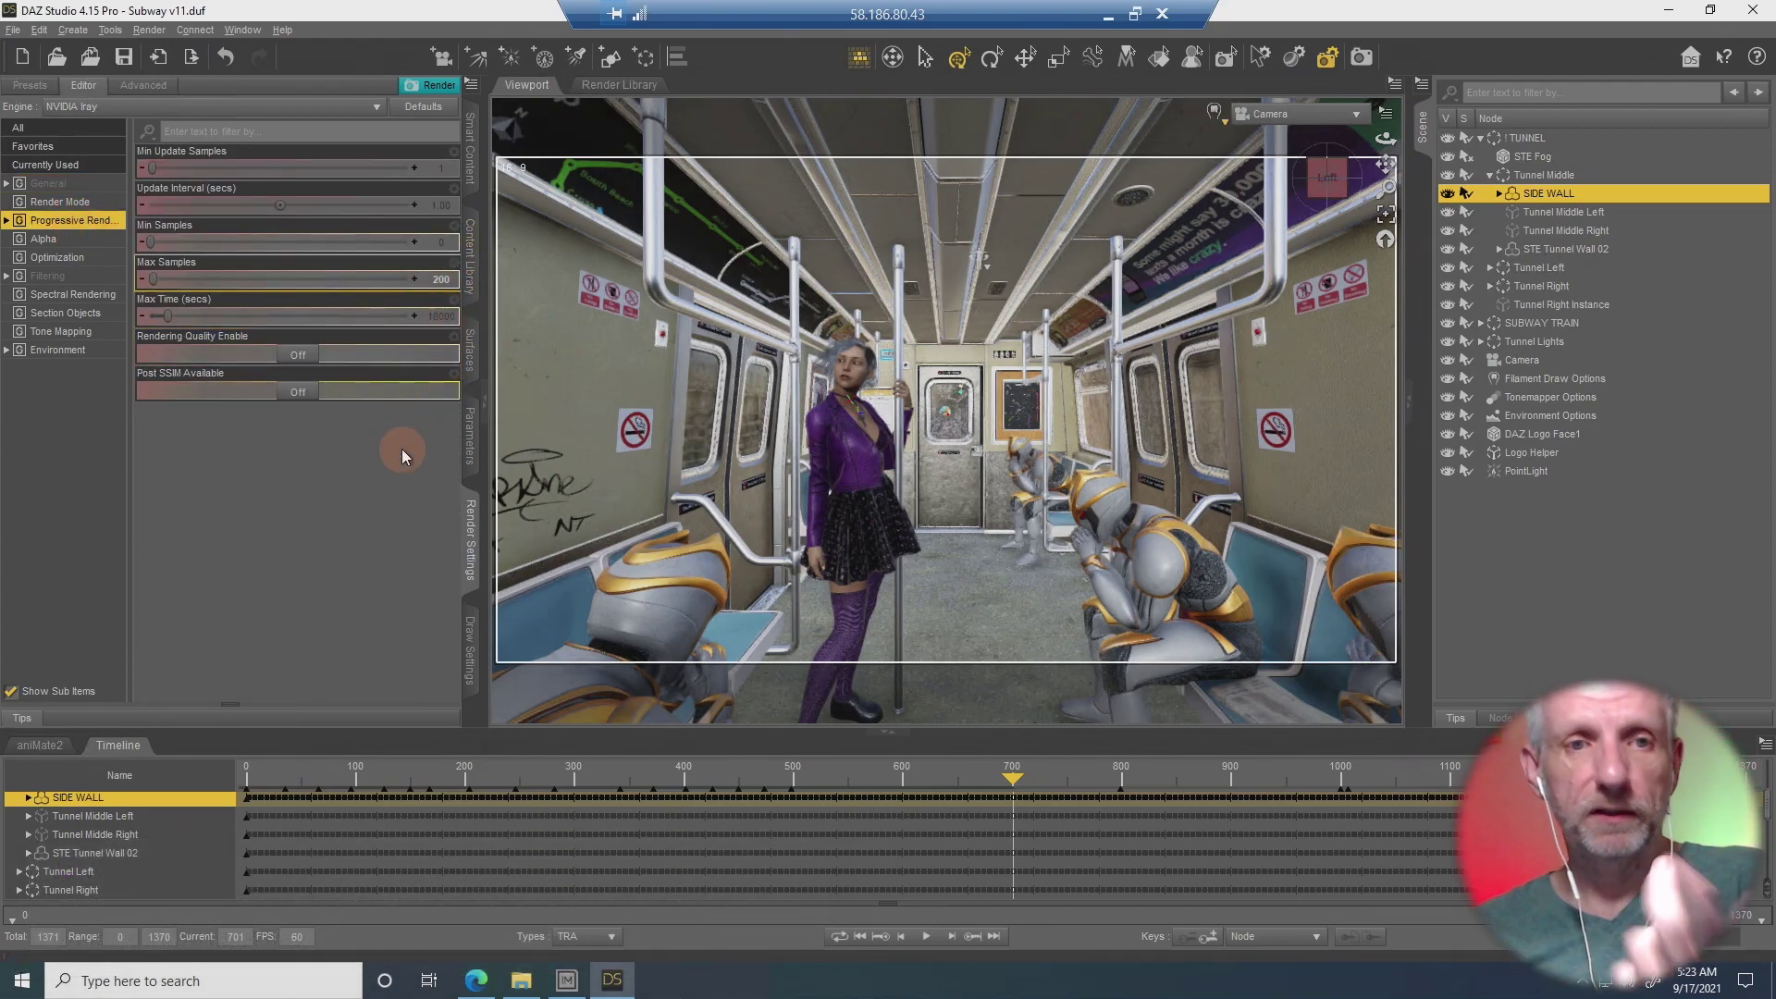
pyautogui.click(448, 282)
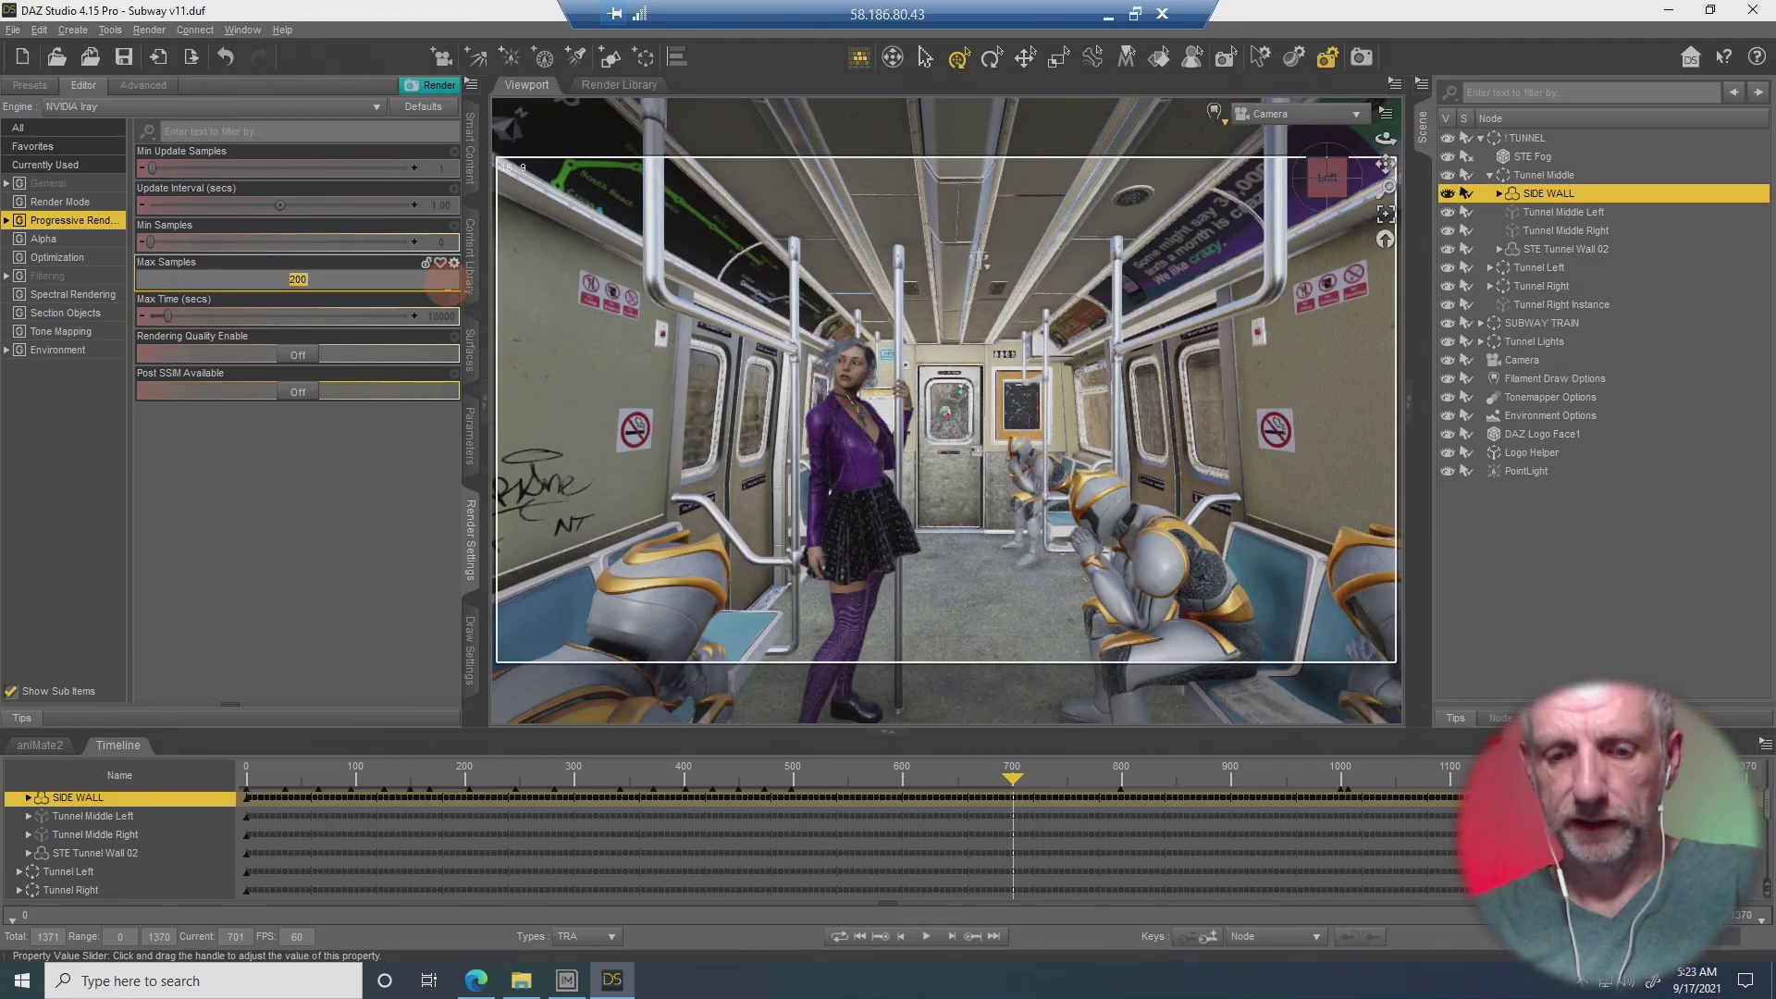
pyautogui.write('500')
pyautogui.press('Return')
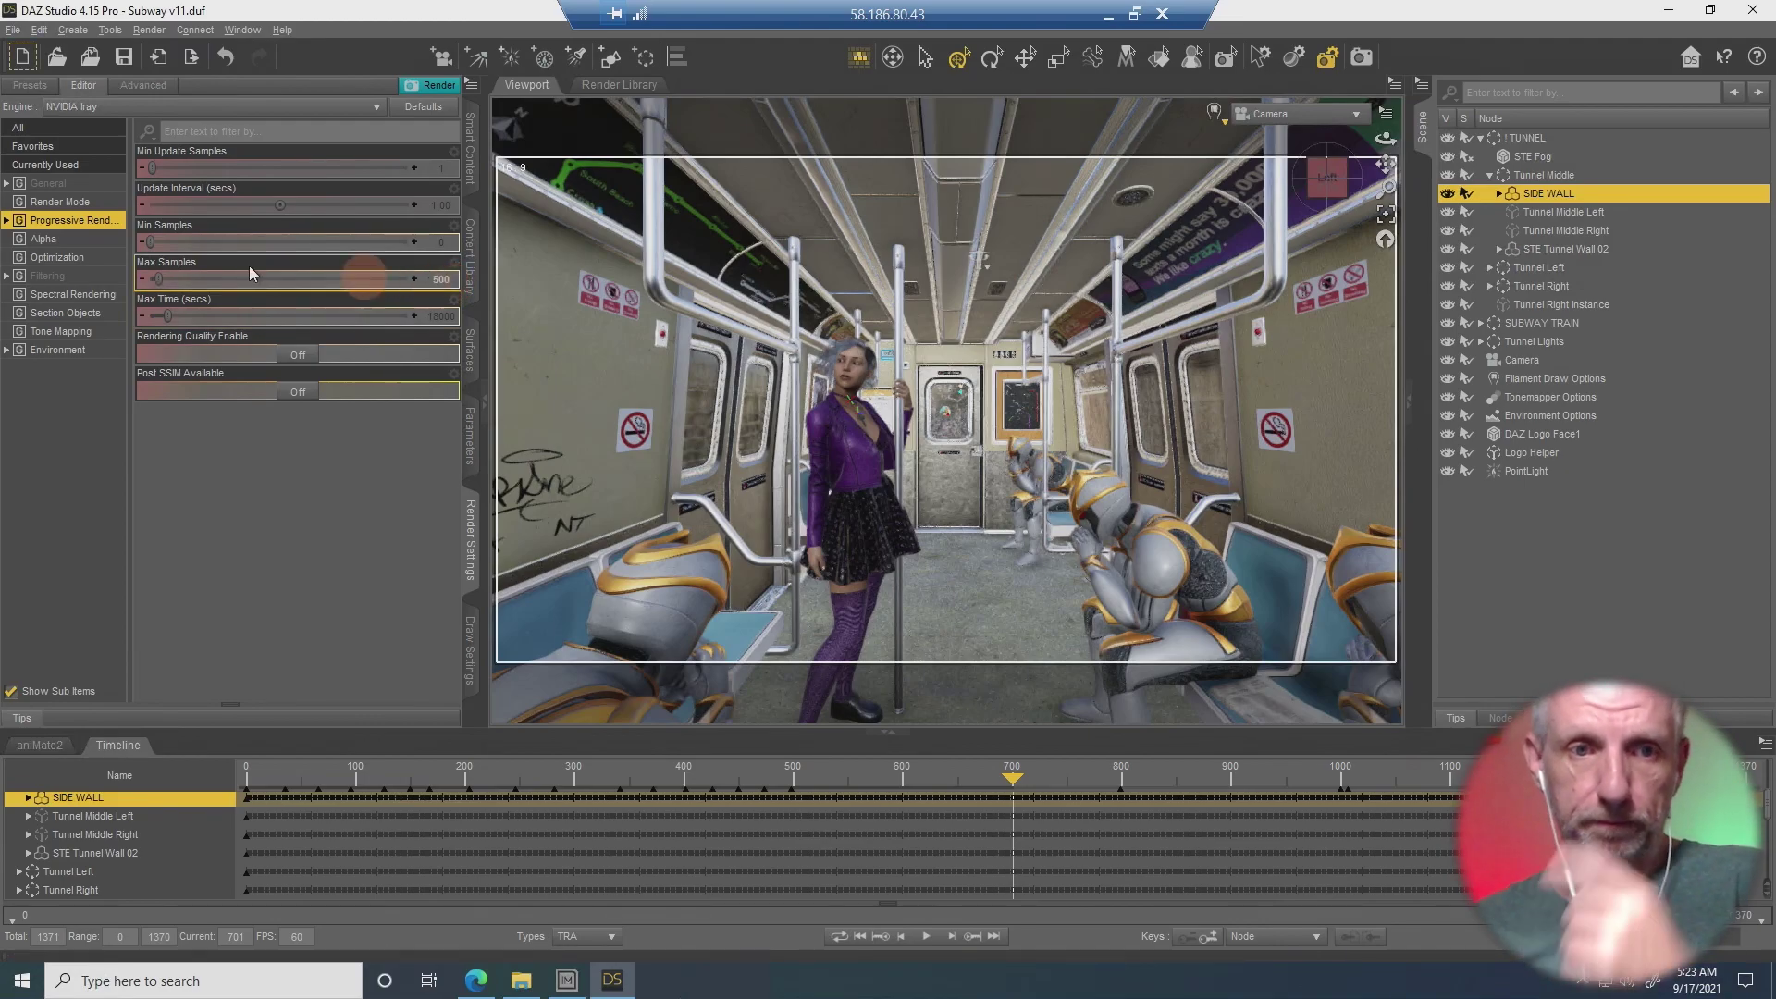
# Check the Post Denoiser options in the filtering settings, render the current frame and move the render window aside.
pyautogui.click(79, 276)
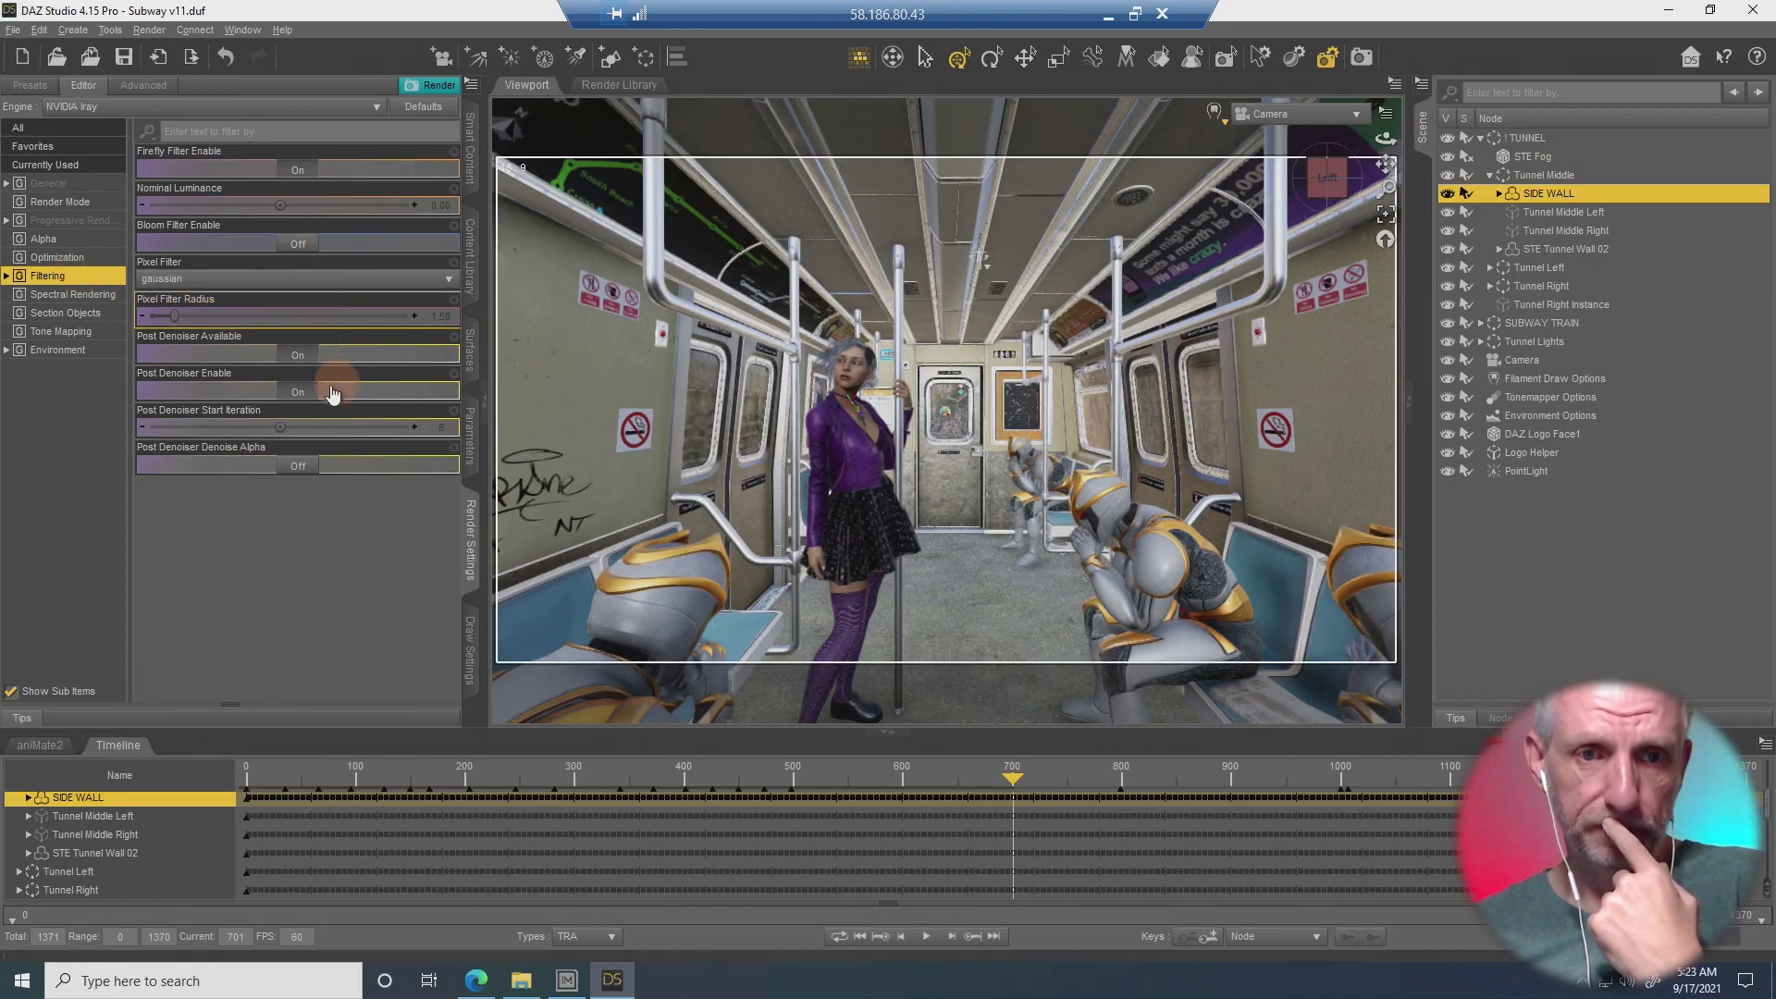
pyautogui.click(432, 85)
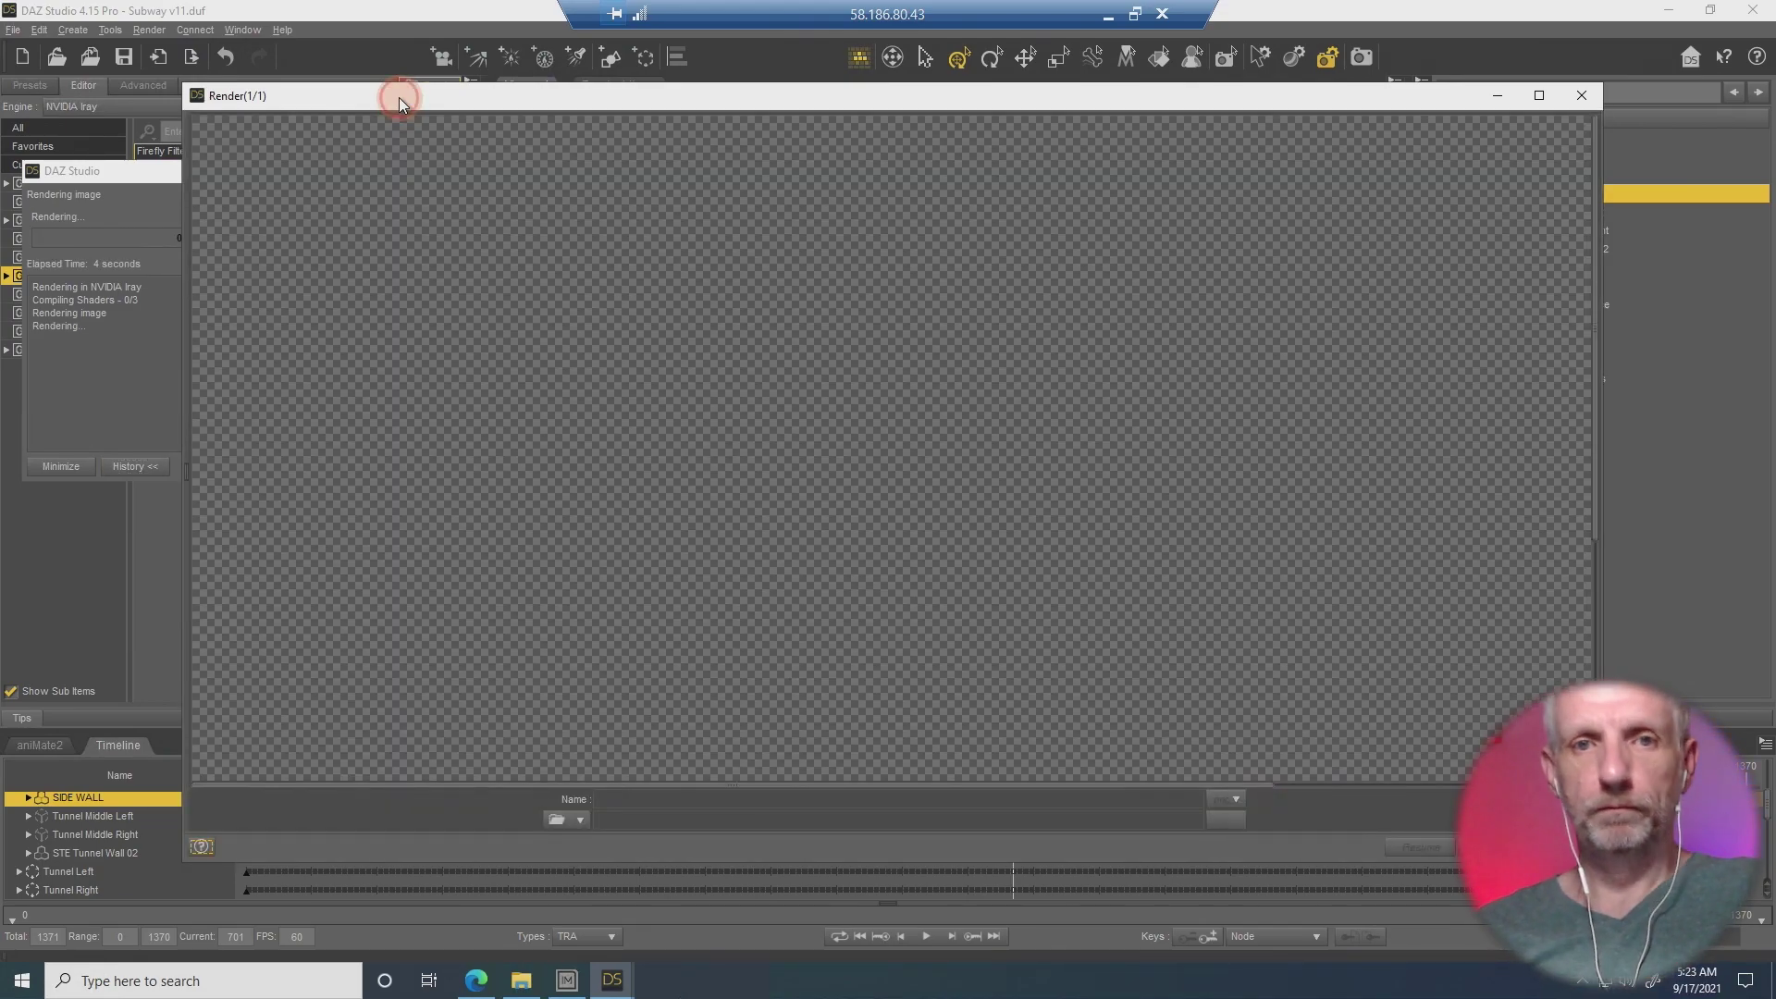
pyautogui.moveTo(398, 97); pyautogui.dragTo(510, 79)
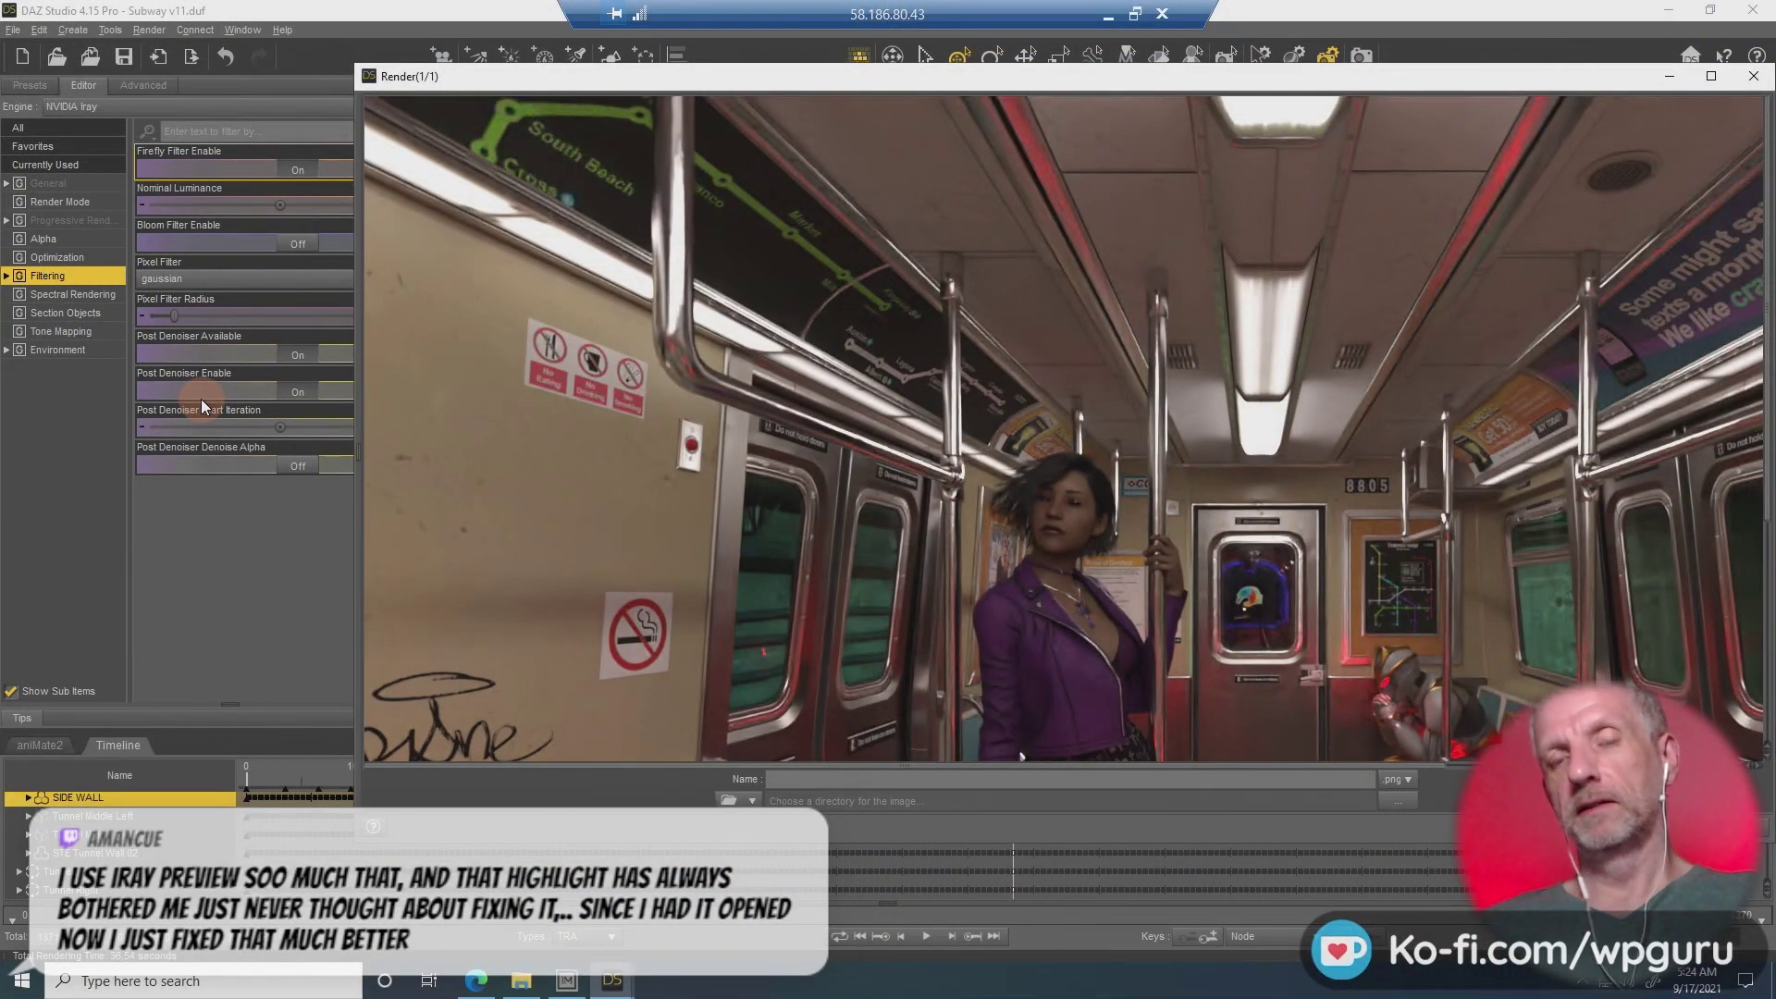
# Inspect the upper and lower parts of the rendered subway image and close the render window.
pyautogui.click(318, 228)
pyautogui.moveTo(769, 79)
pyautogui.mouseDown()
pyautogui.moveTo(719, 70)
pyautogui.moveTo(743, 74)
pyautogui.mouseUp()
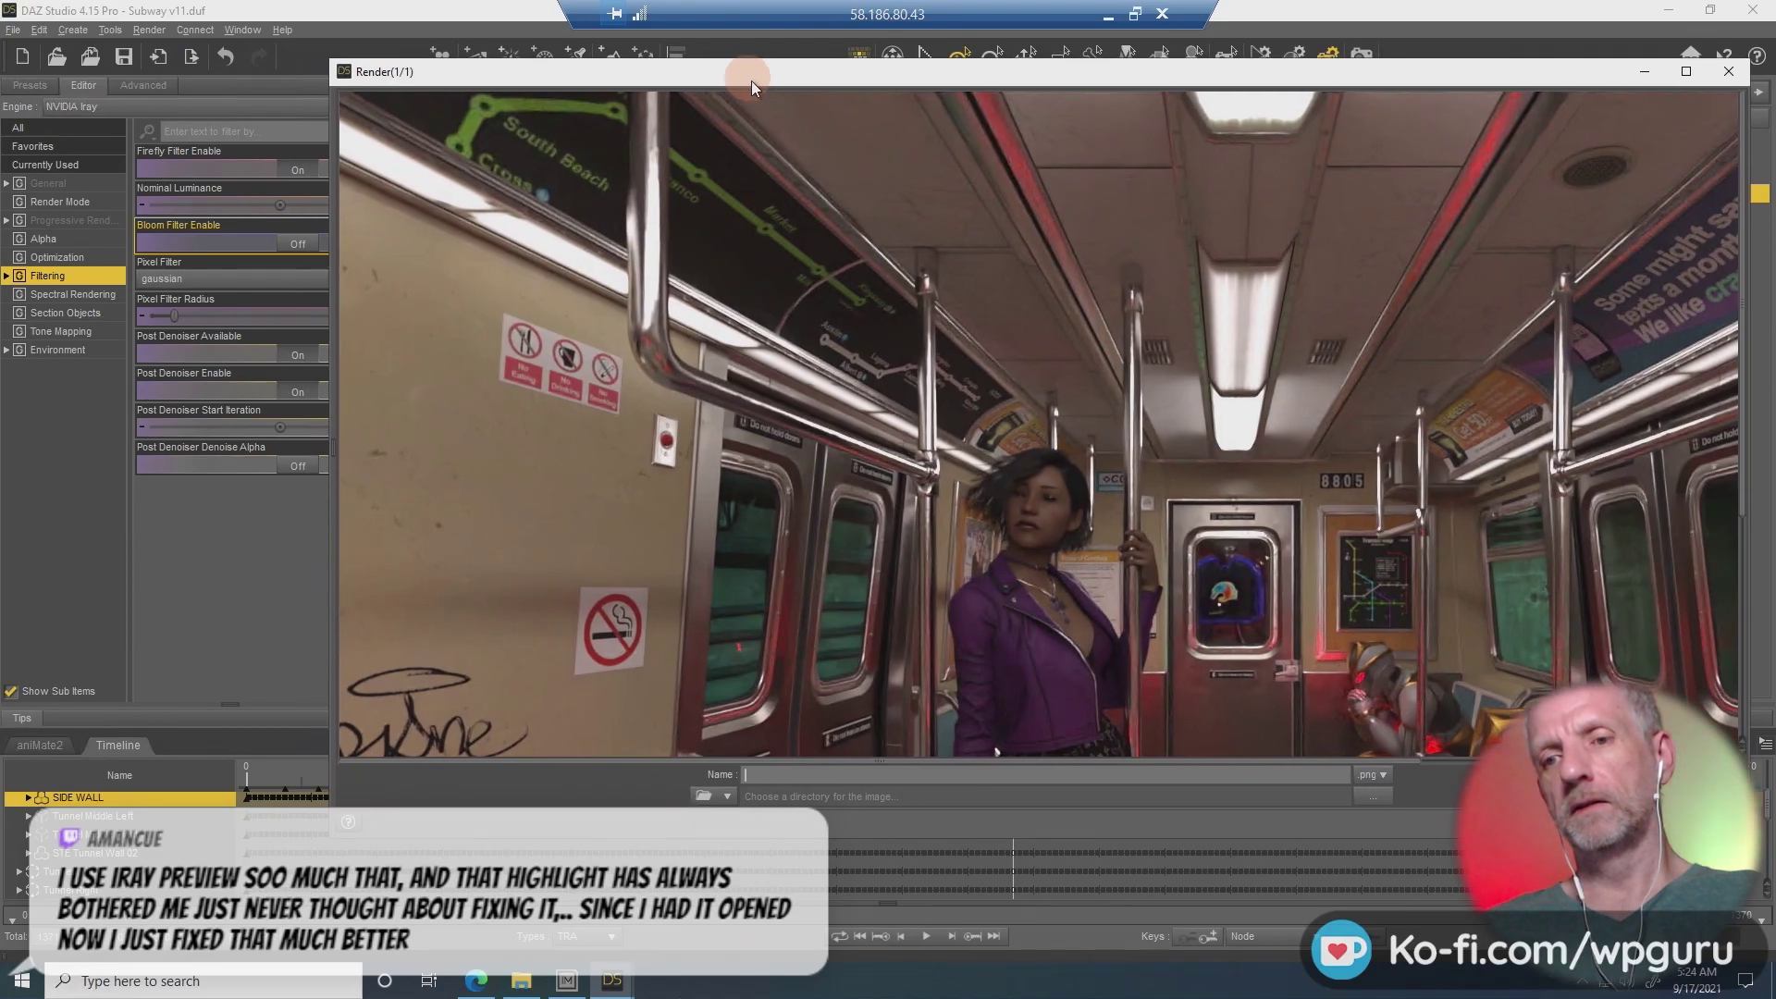
pyautogui.scroll(-2, 1183, 473)
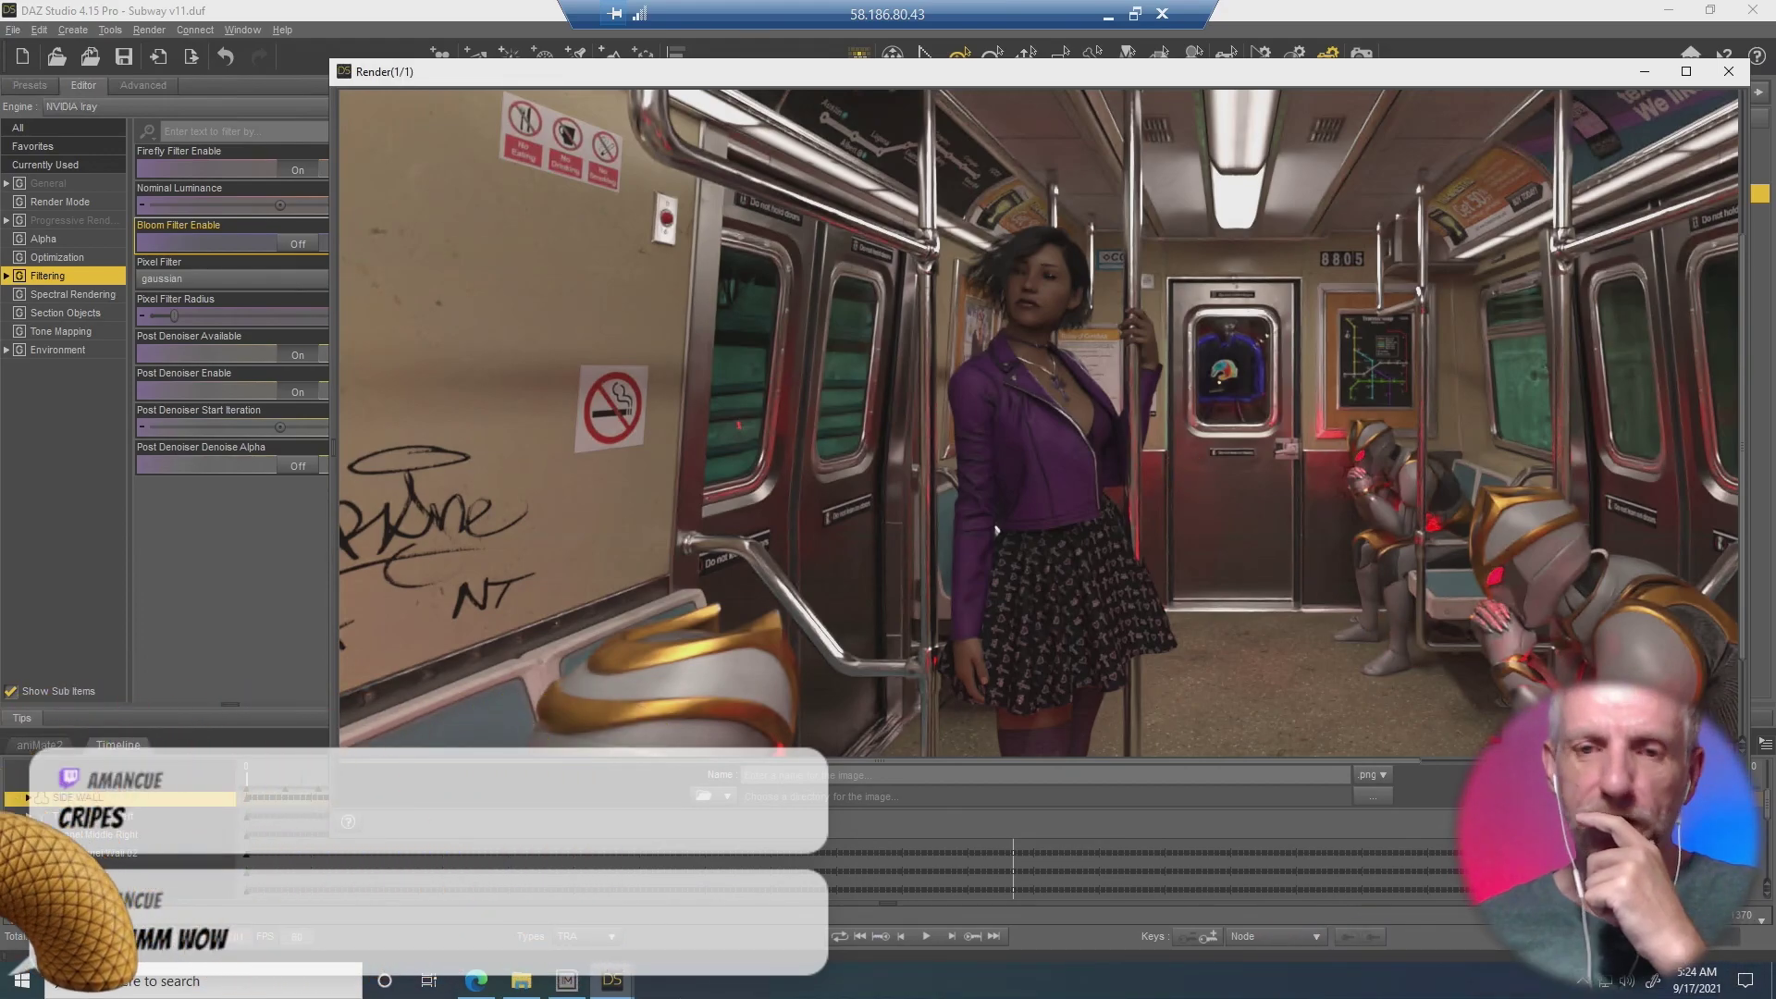
pyautogui.click(1257, 844)
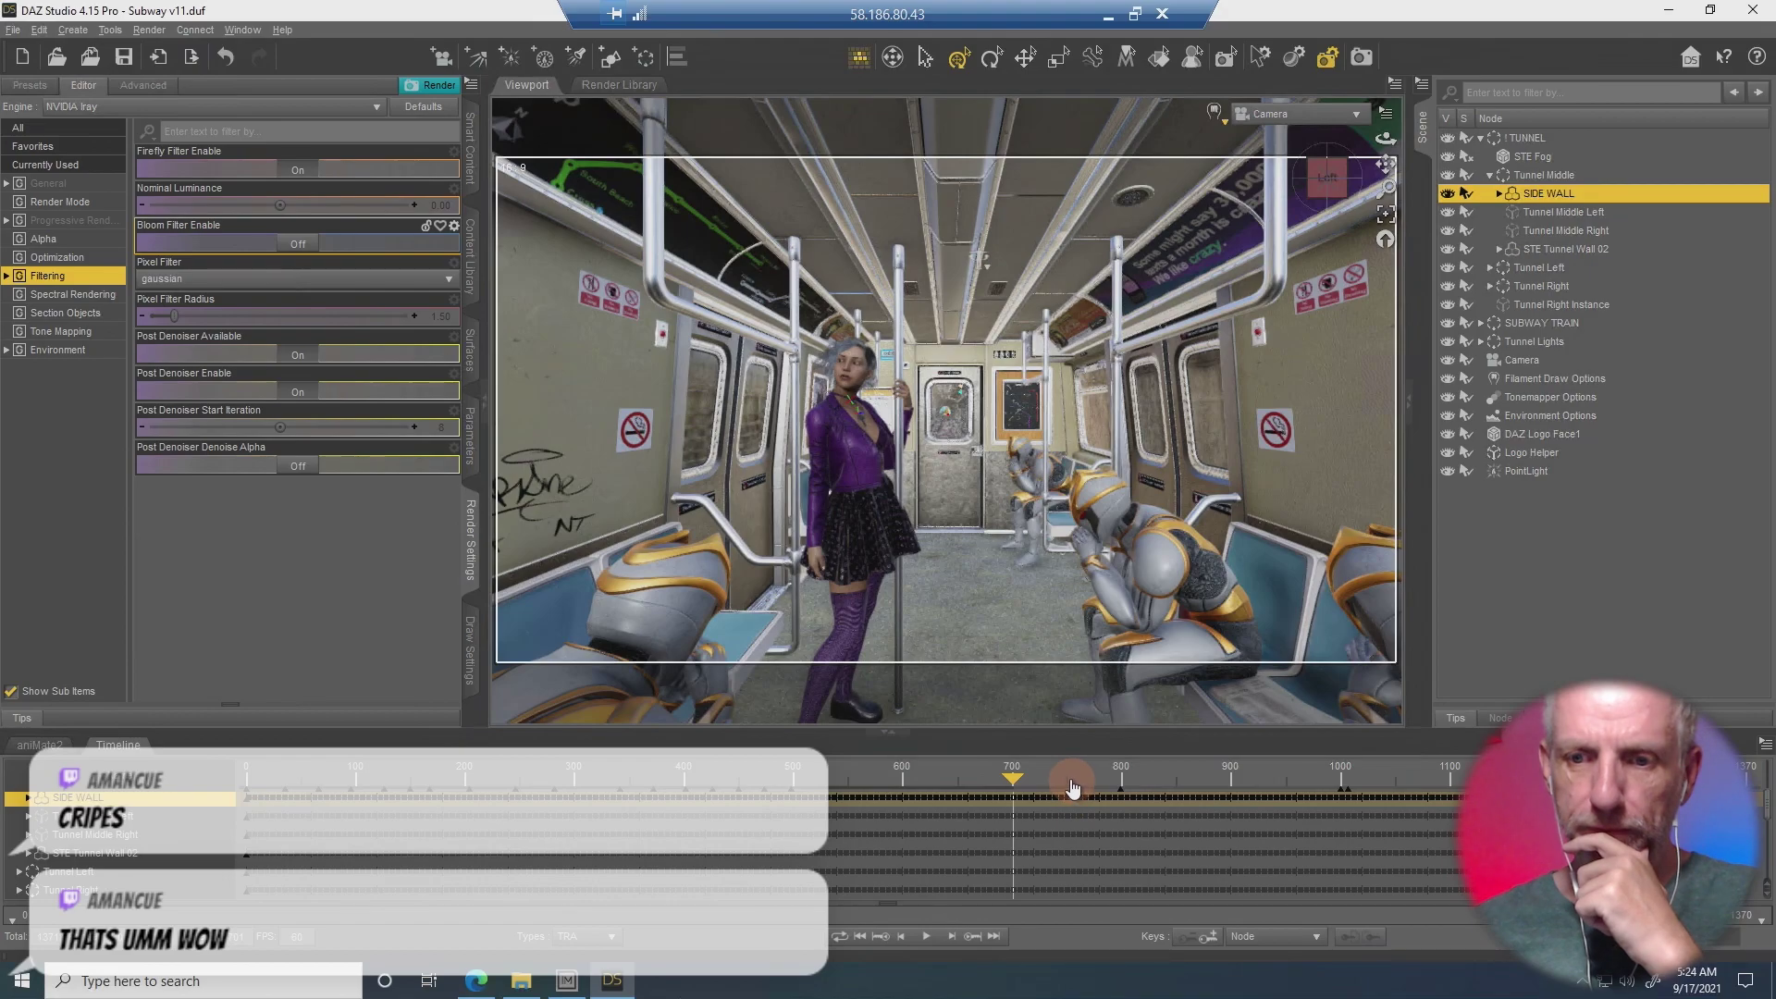
# Scrub through the animation and stop the playhead at frame 705, with the woman standing at the pole.
pyautogui.click(1072, 785)
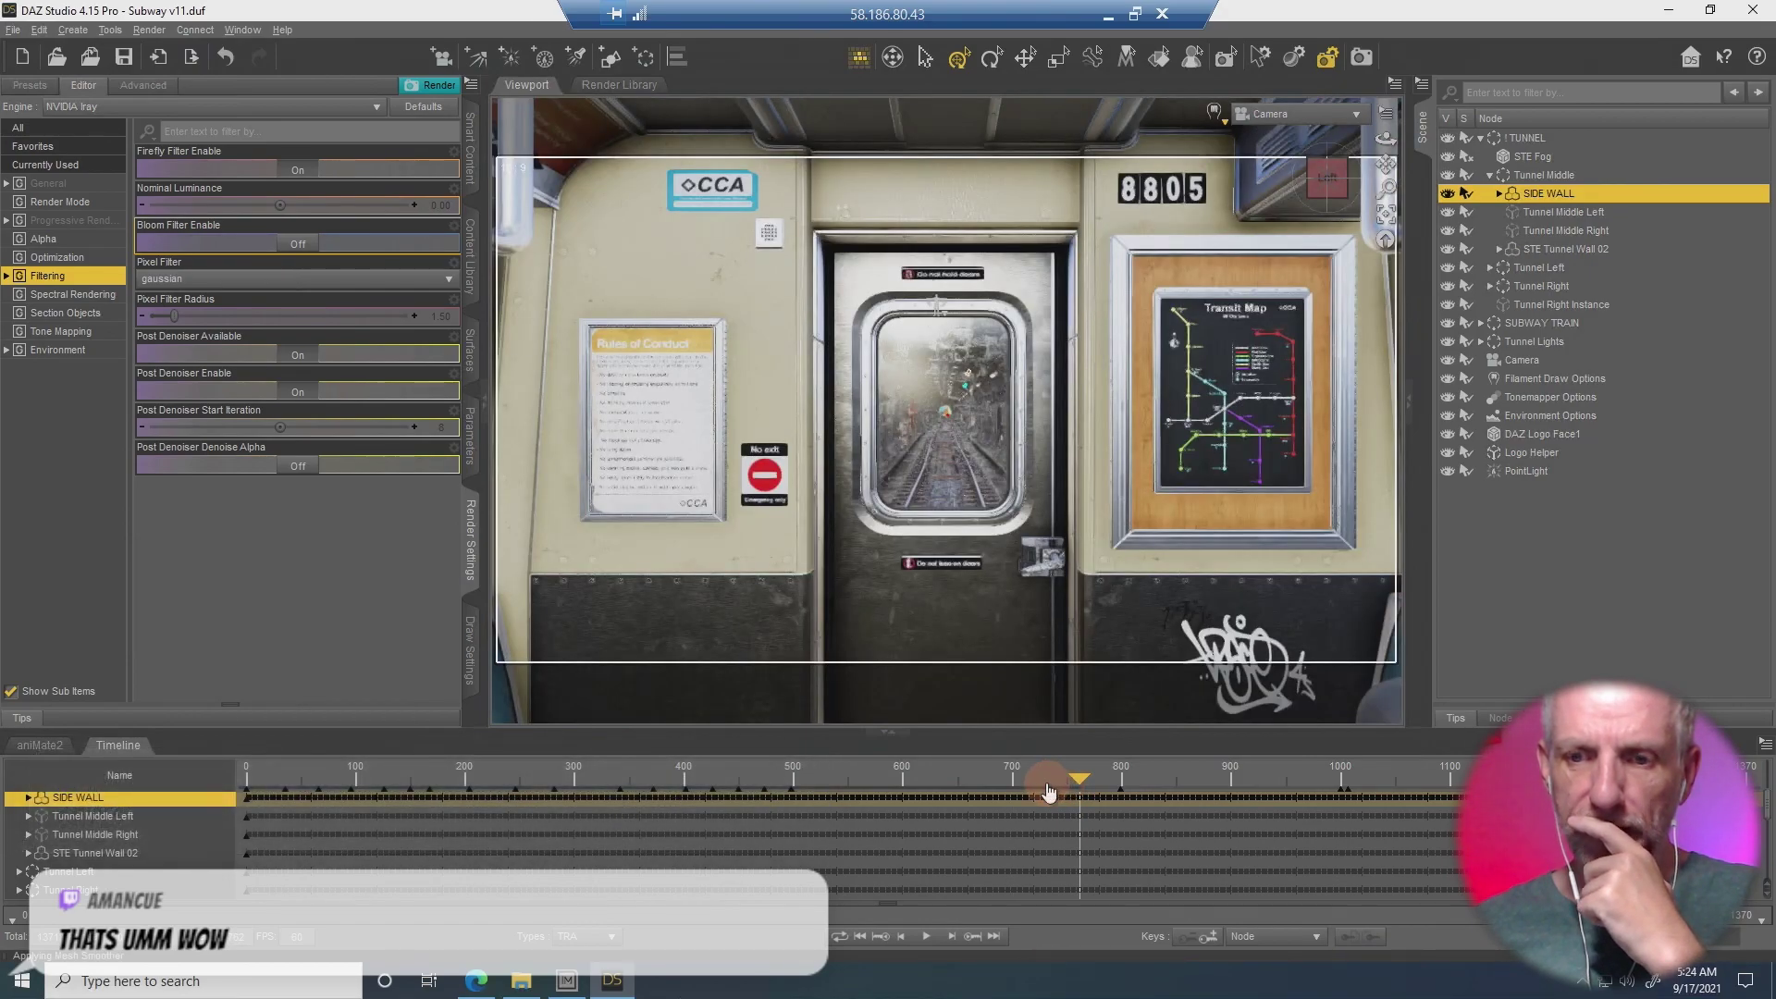
pyautogui.click(1047, 782)
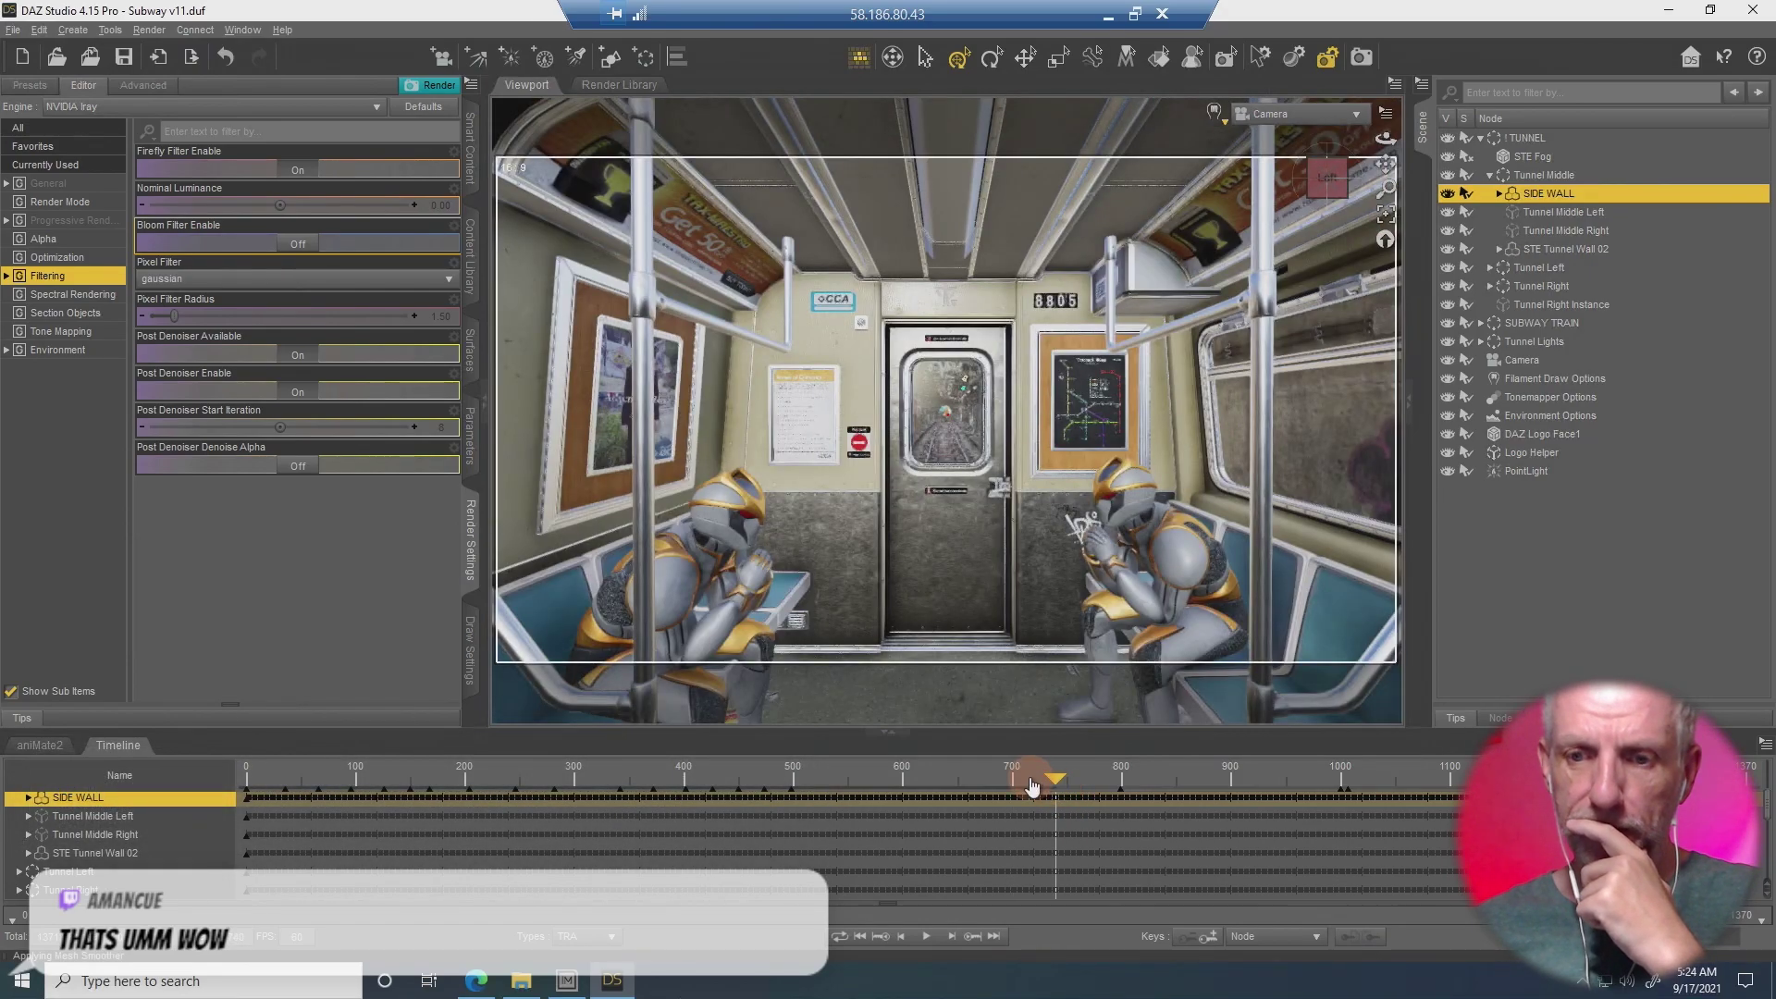
pyautogui.click(1015, 784)
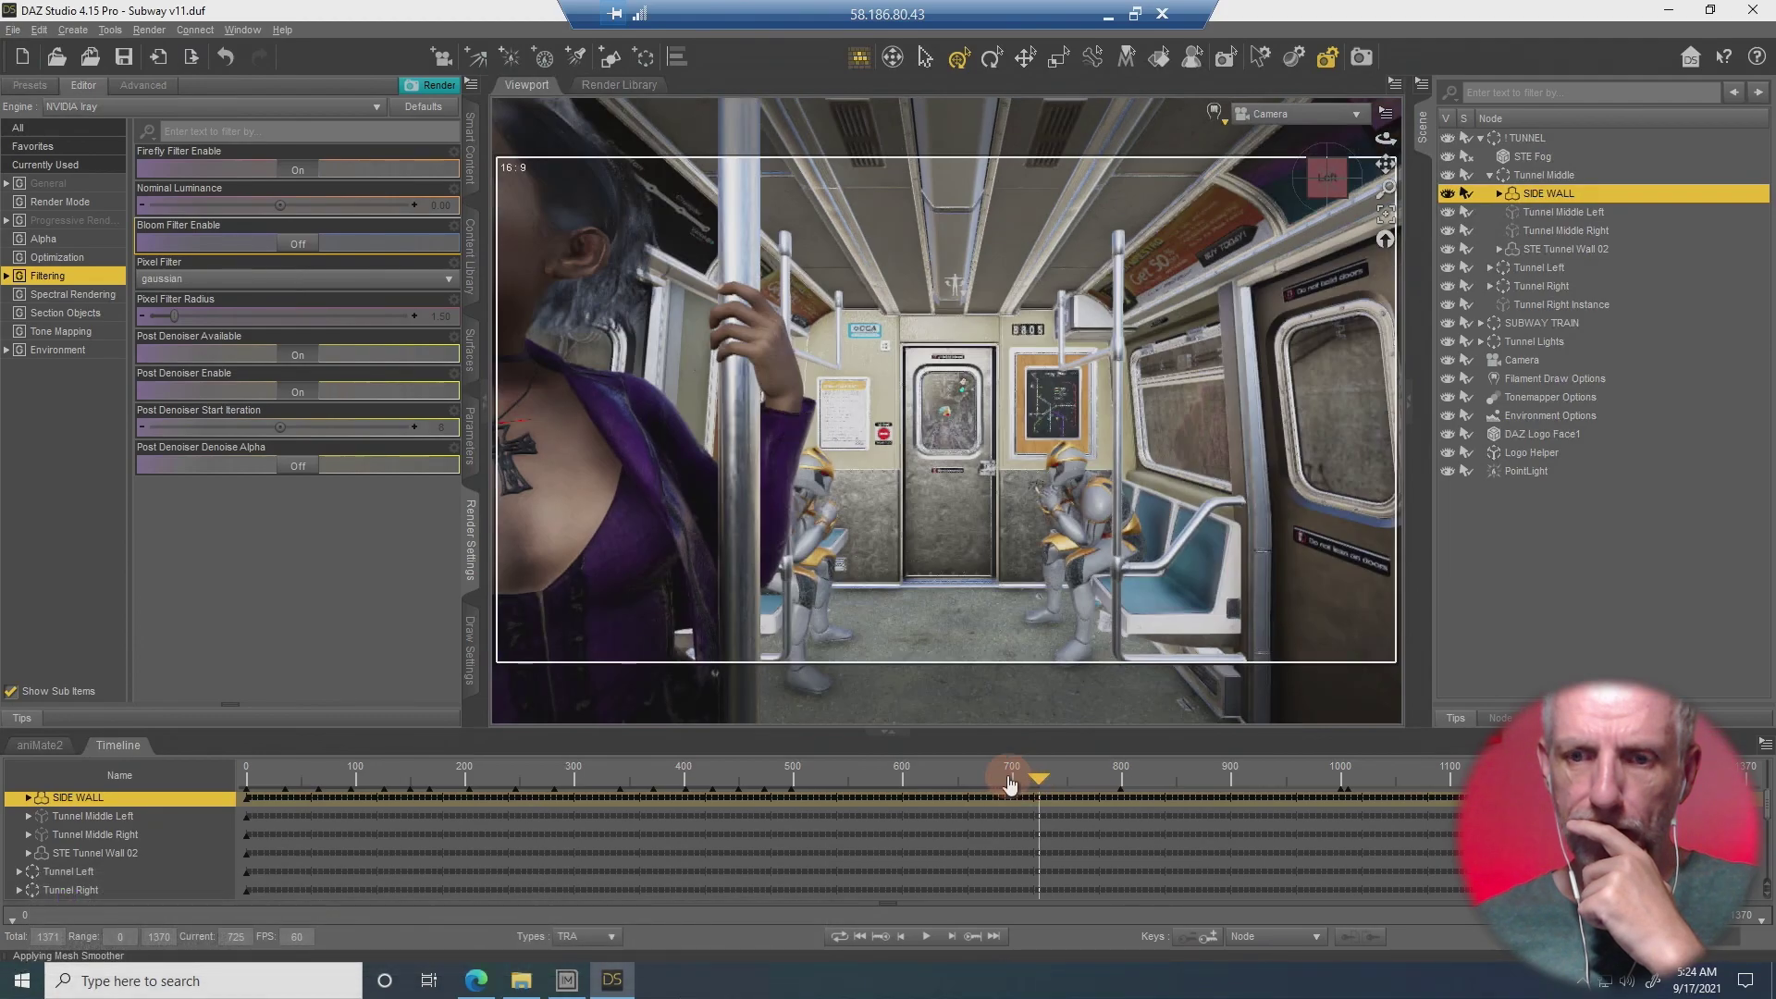
pyautogui.click(1014, 783)
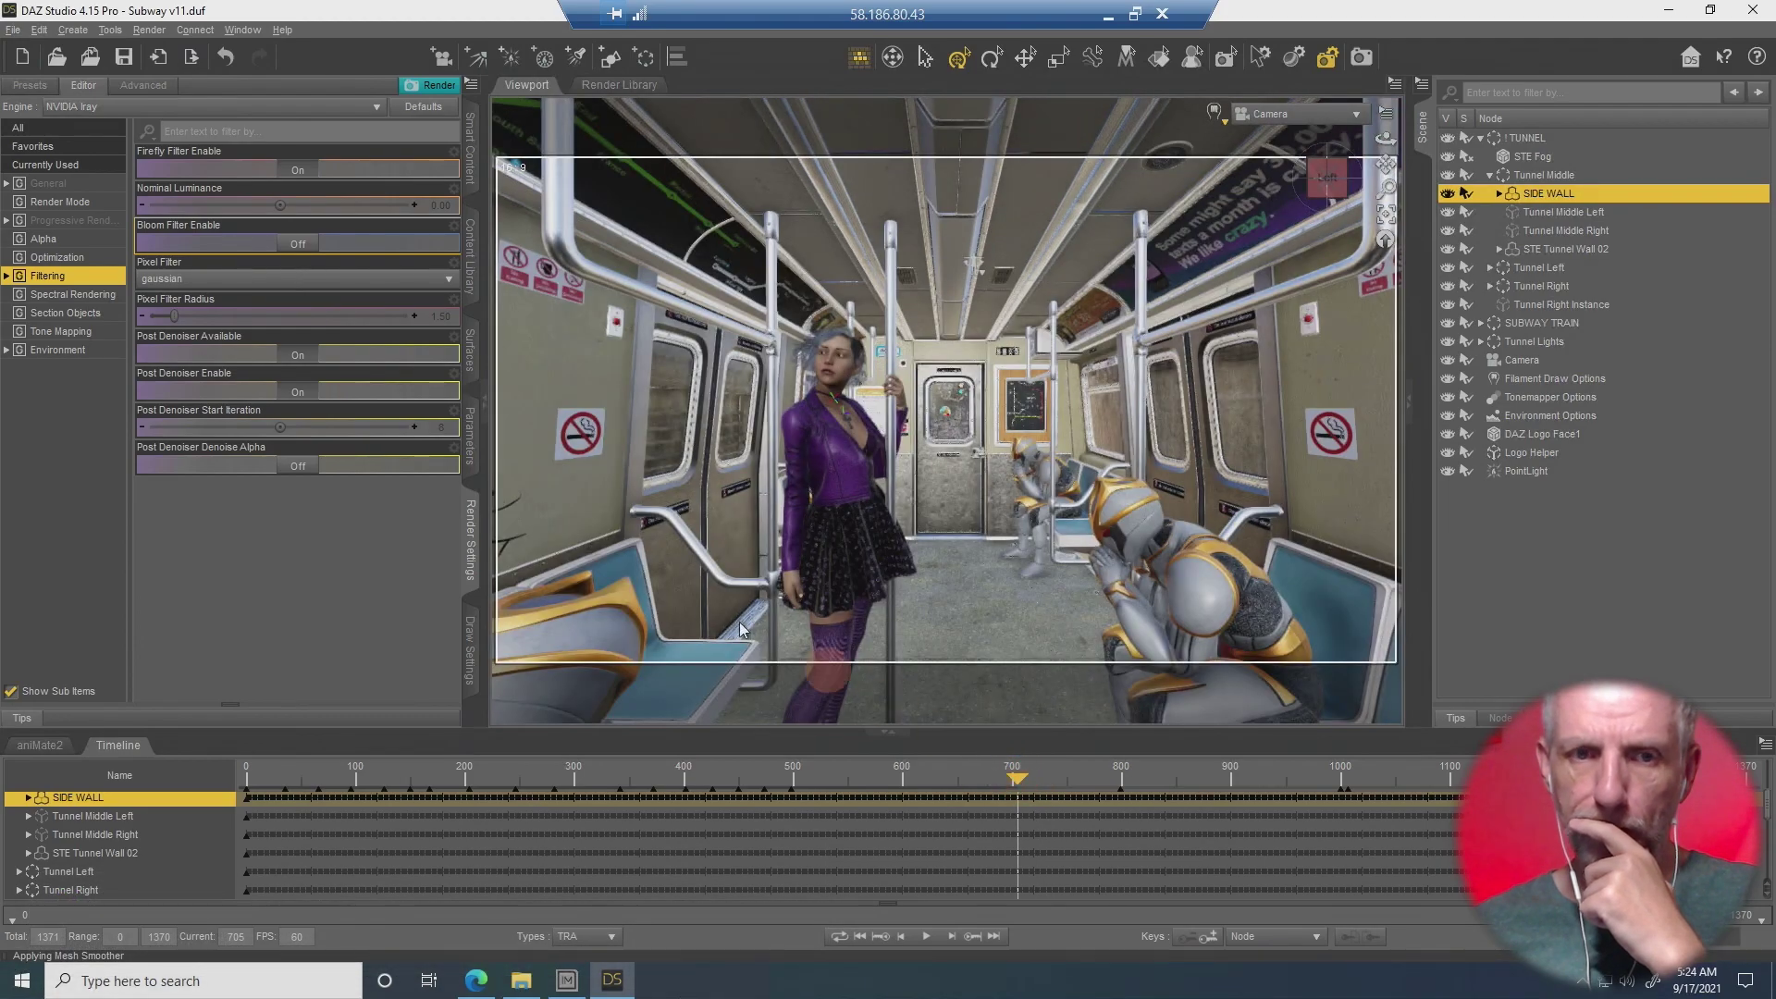
# Raise the Max Samples for progressive rendering to 1000.
pyautogui.click(96, 184)
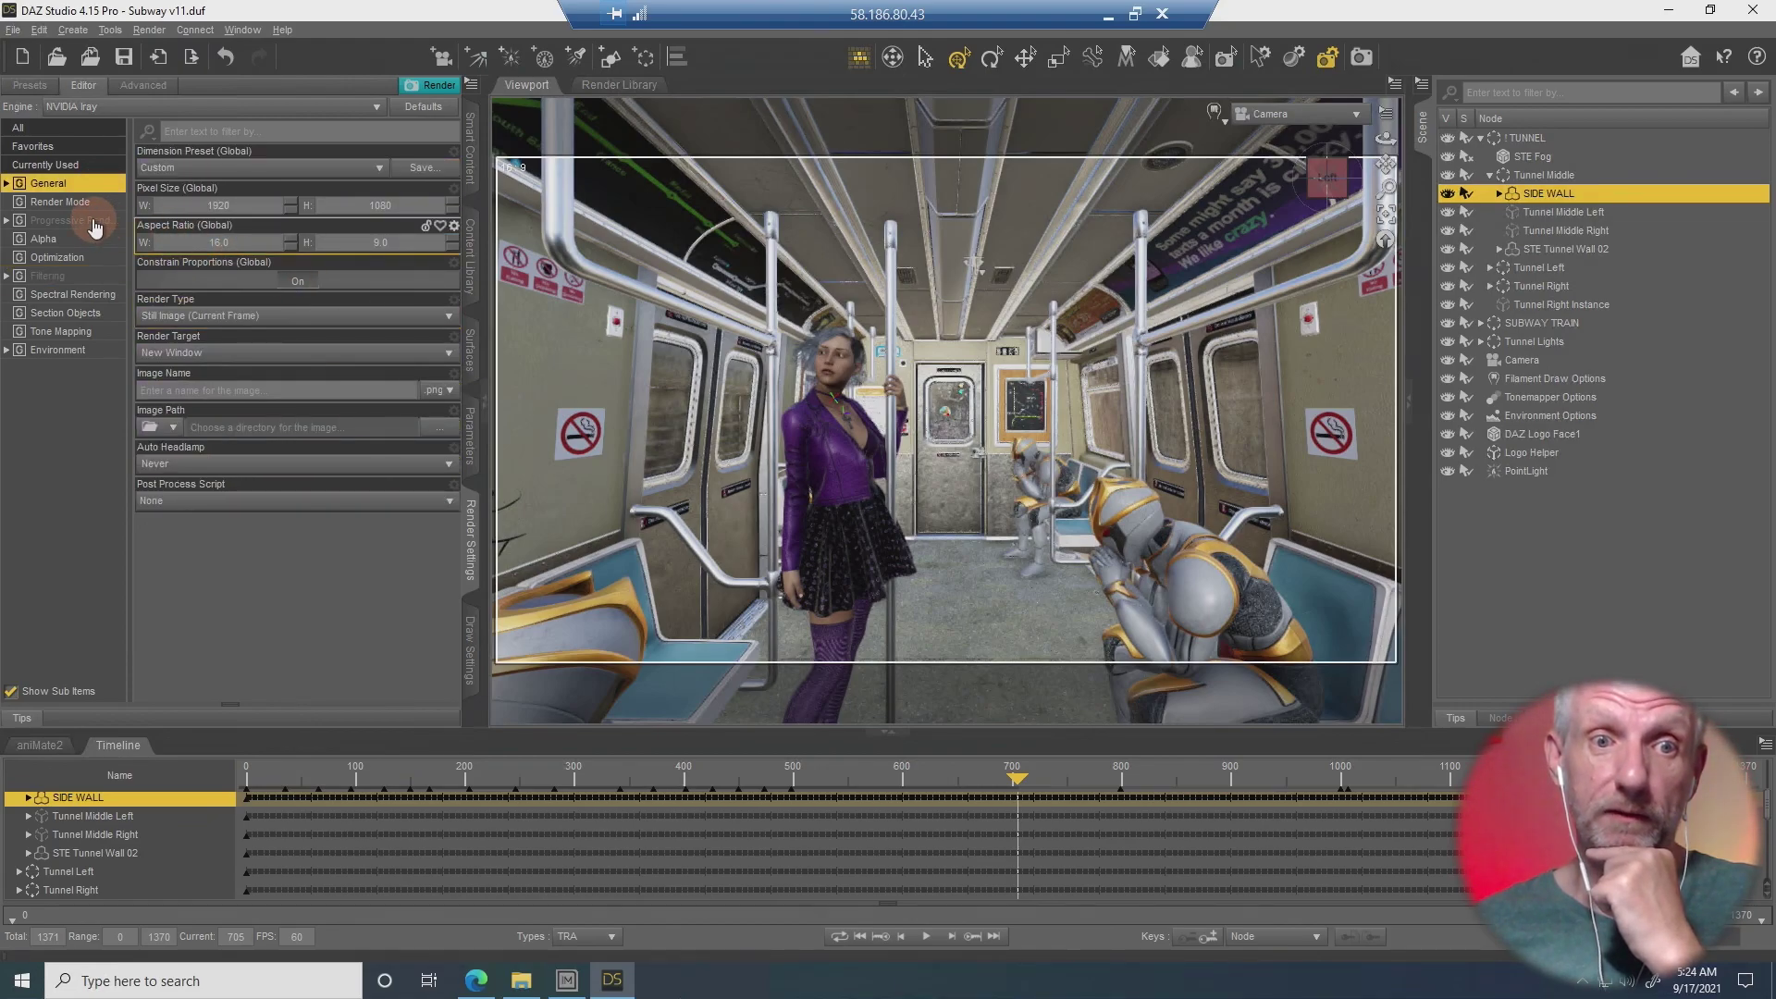
pyautogui.click(96, 224)
pyautogui.click(442, 279)
pyautogui.write('1000')
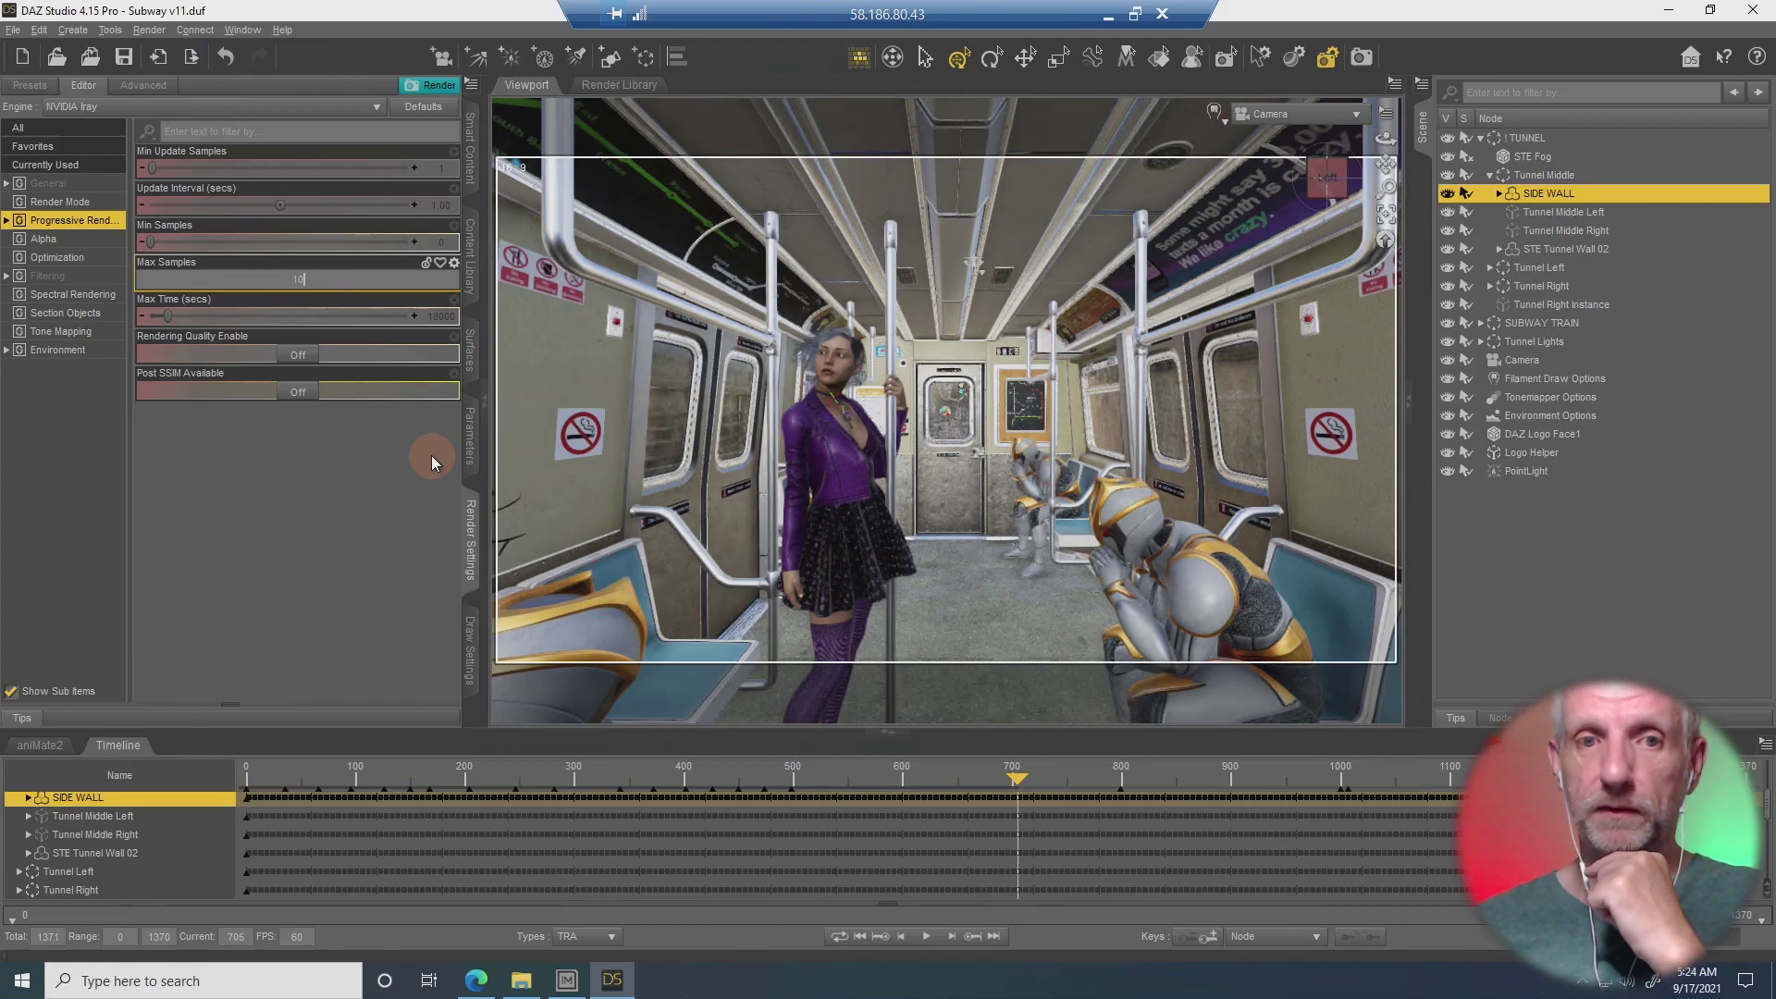
pyautogui.press('Return')
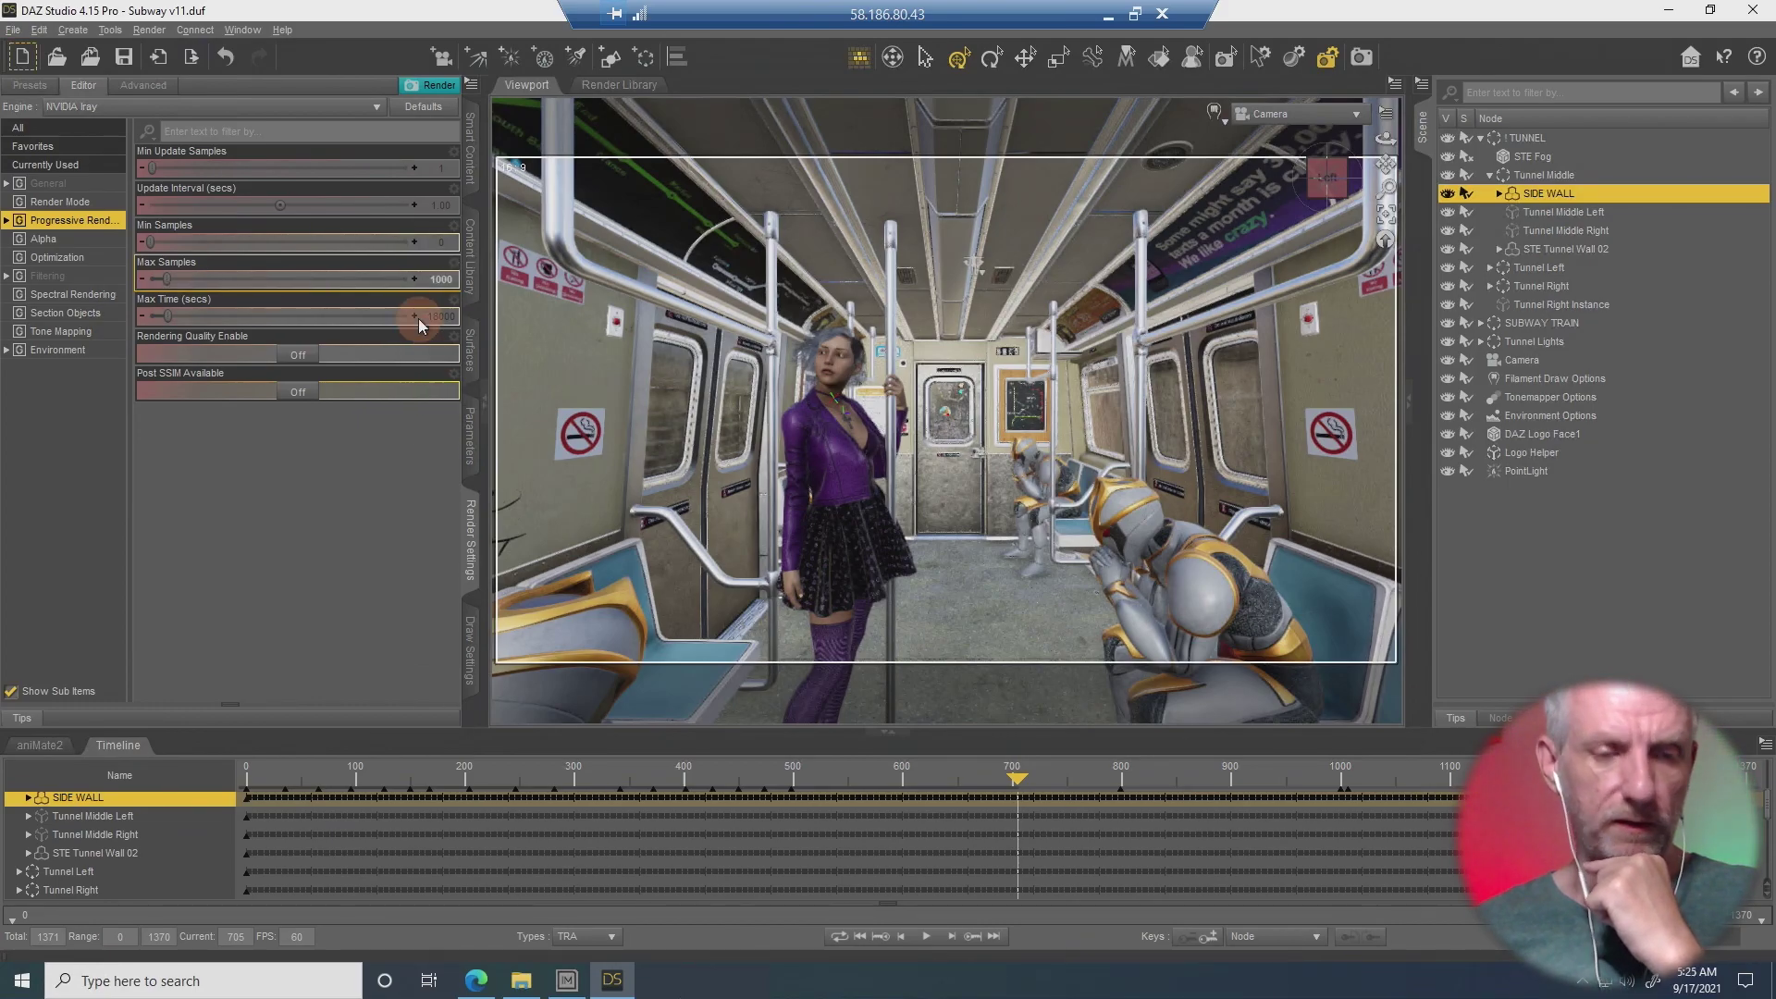
# Render the current frame and move the render window aside to watch the Iray progress and the emerging image.
pyautogui.click(441, 85)
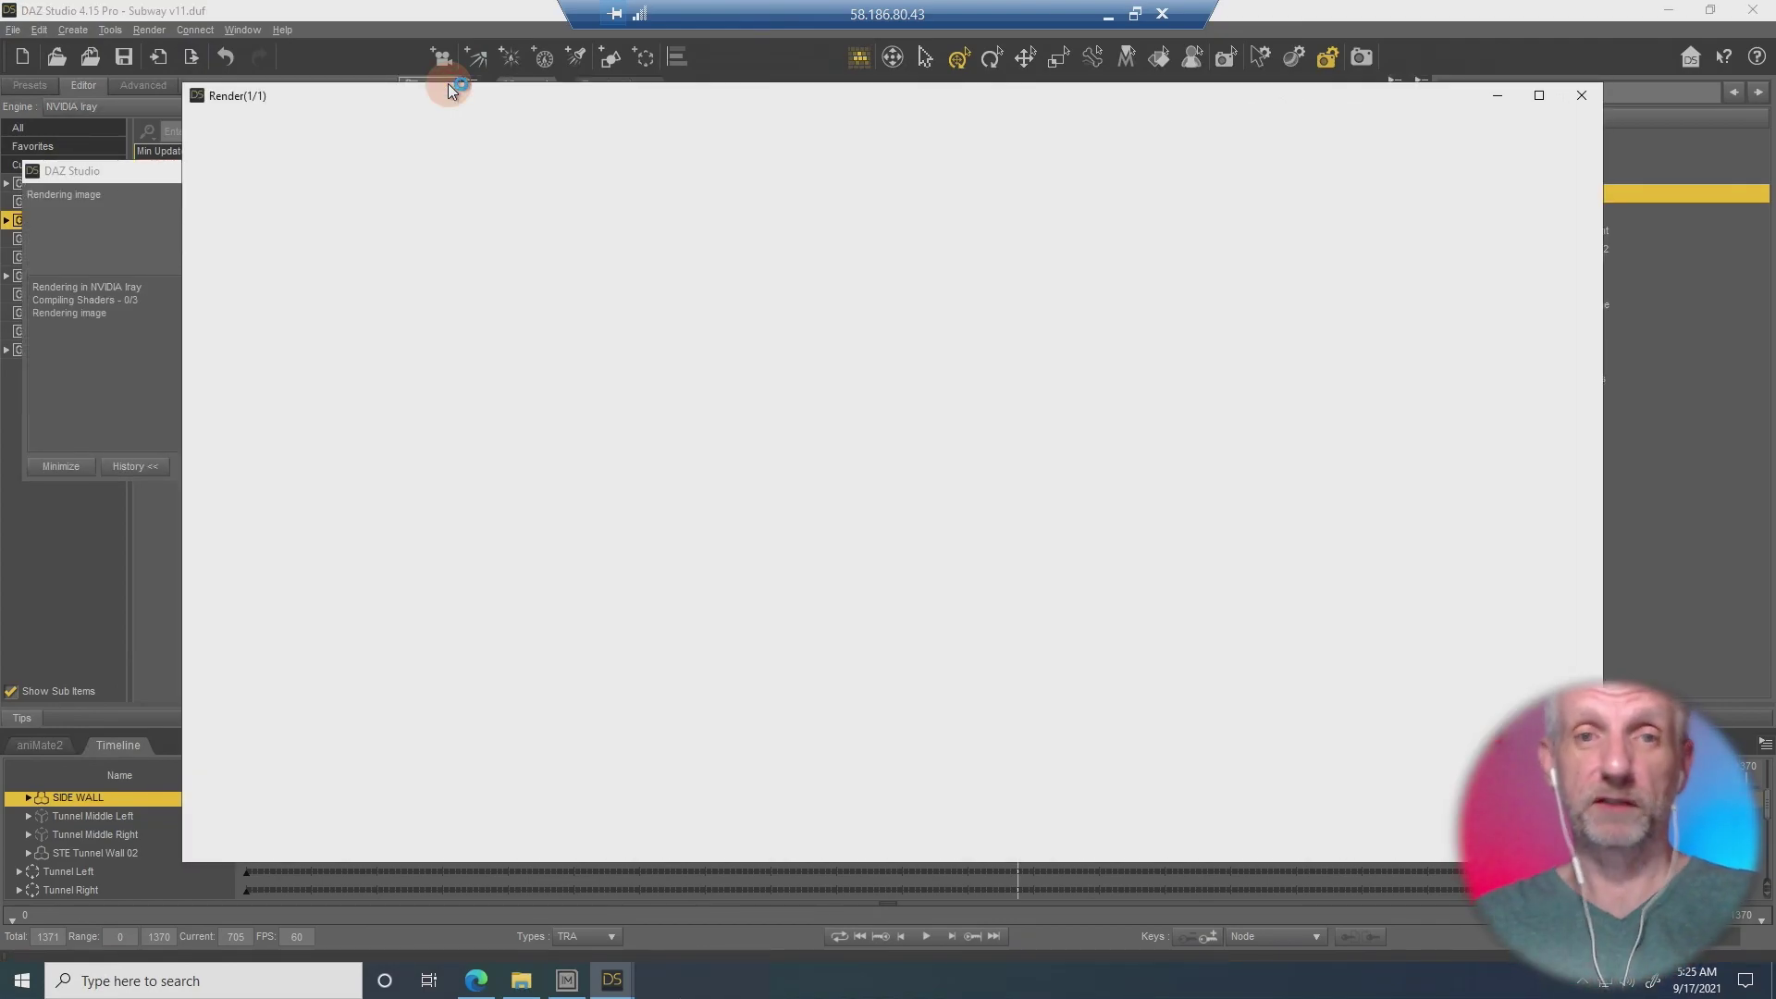
pyautogui.moveTo(420, 101); pyautogui.dragTo(512, 97)
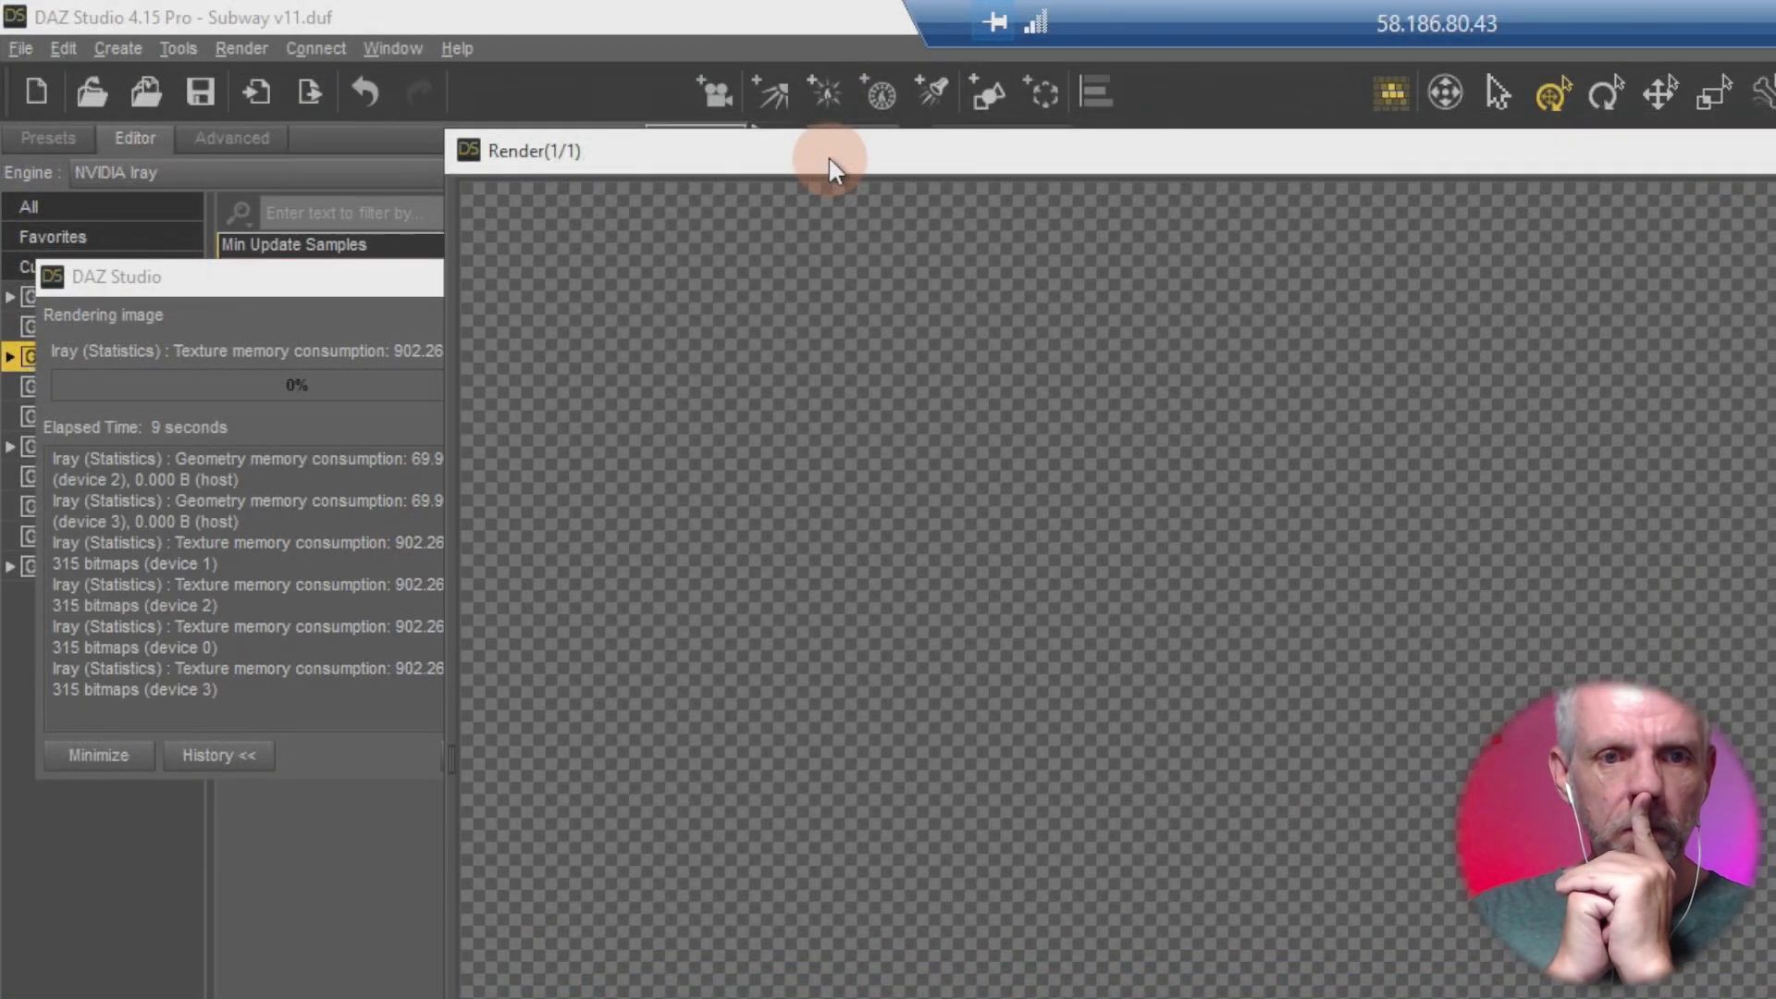
pyautogui.moveTo(829, 155); pyautogui.dragTo(874, 157)
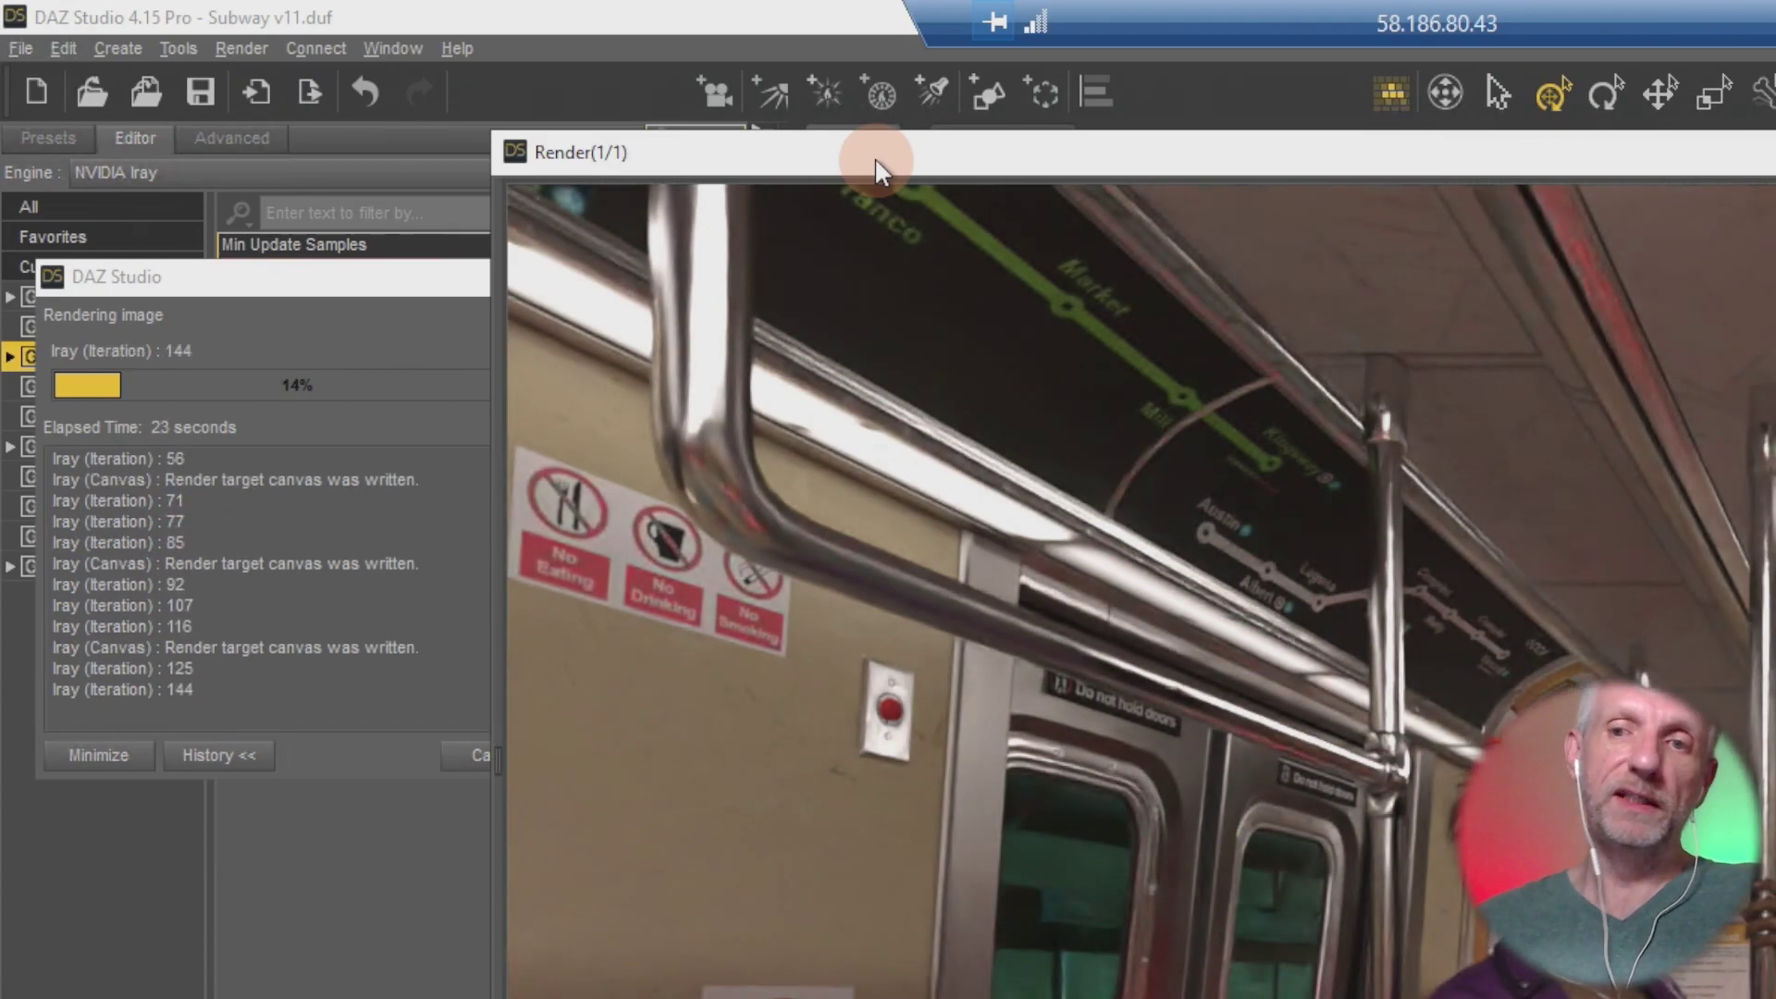
pyautogui.scroll(-3, 1138, 592)
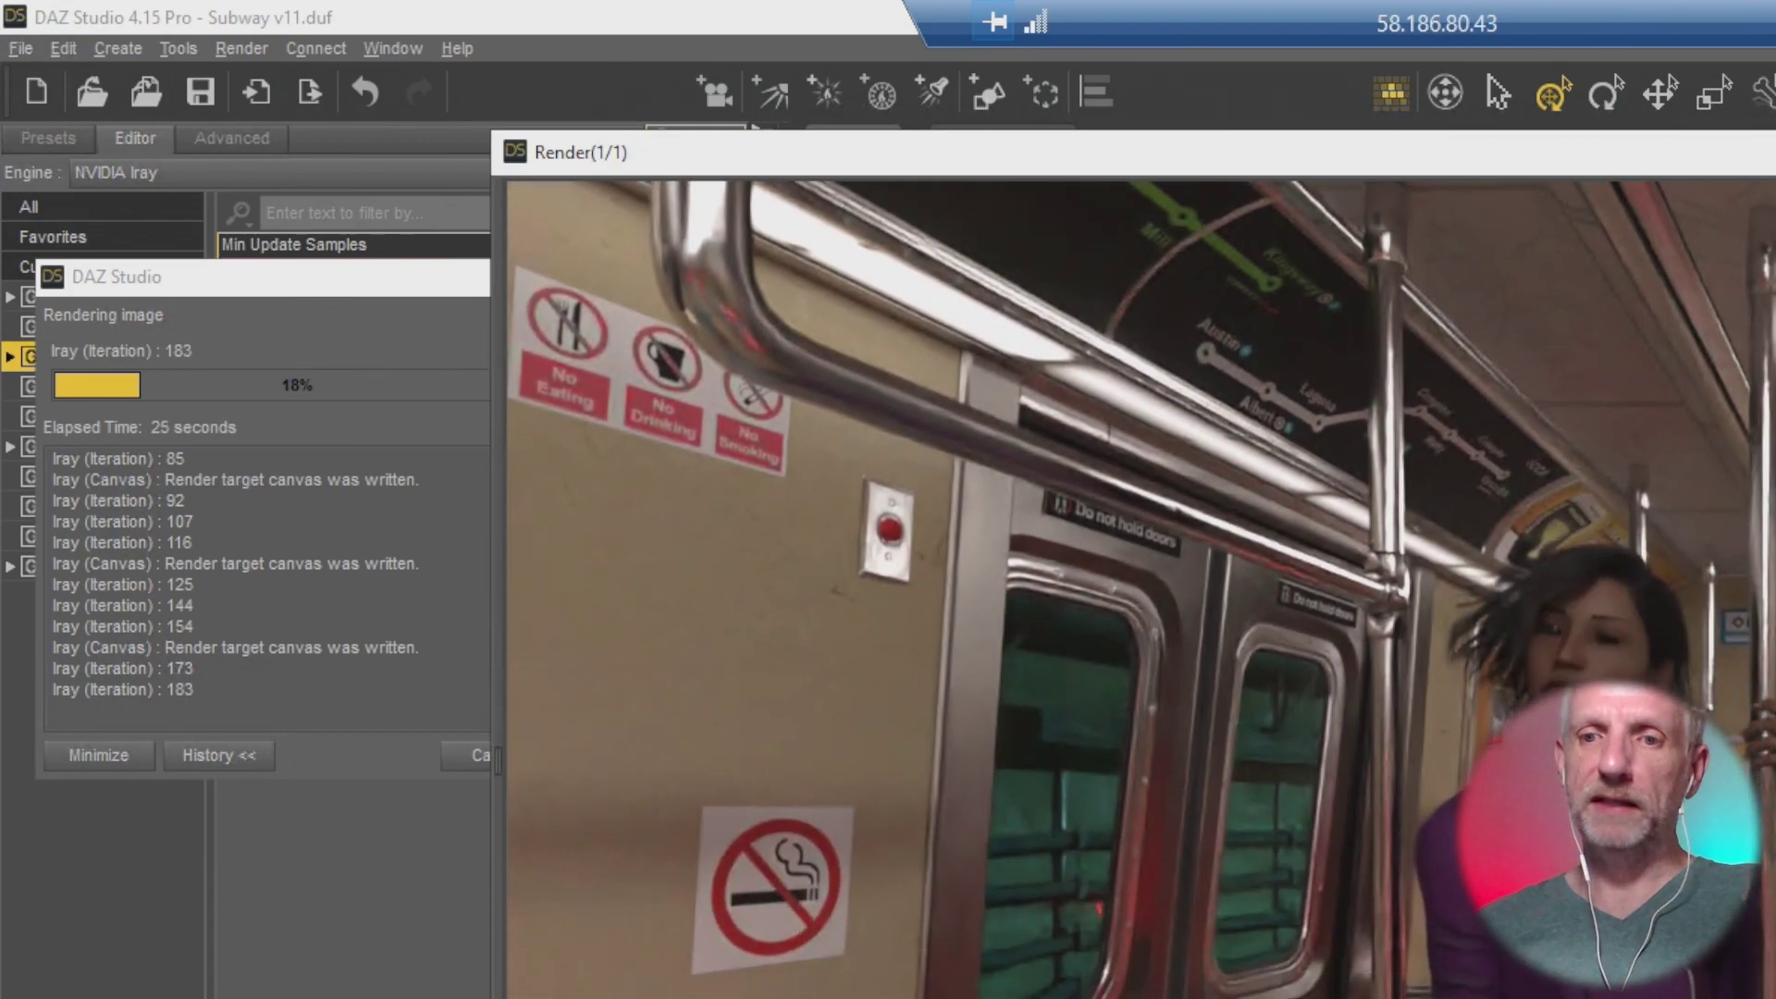
# Inspect the lower part of the rendered image with the woman at the pole and close the render window.
pyautogui.scroll(-3, 1138, 592)
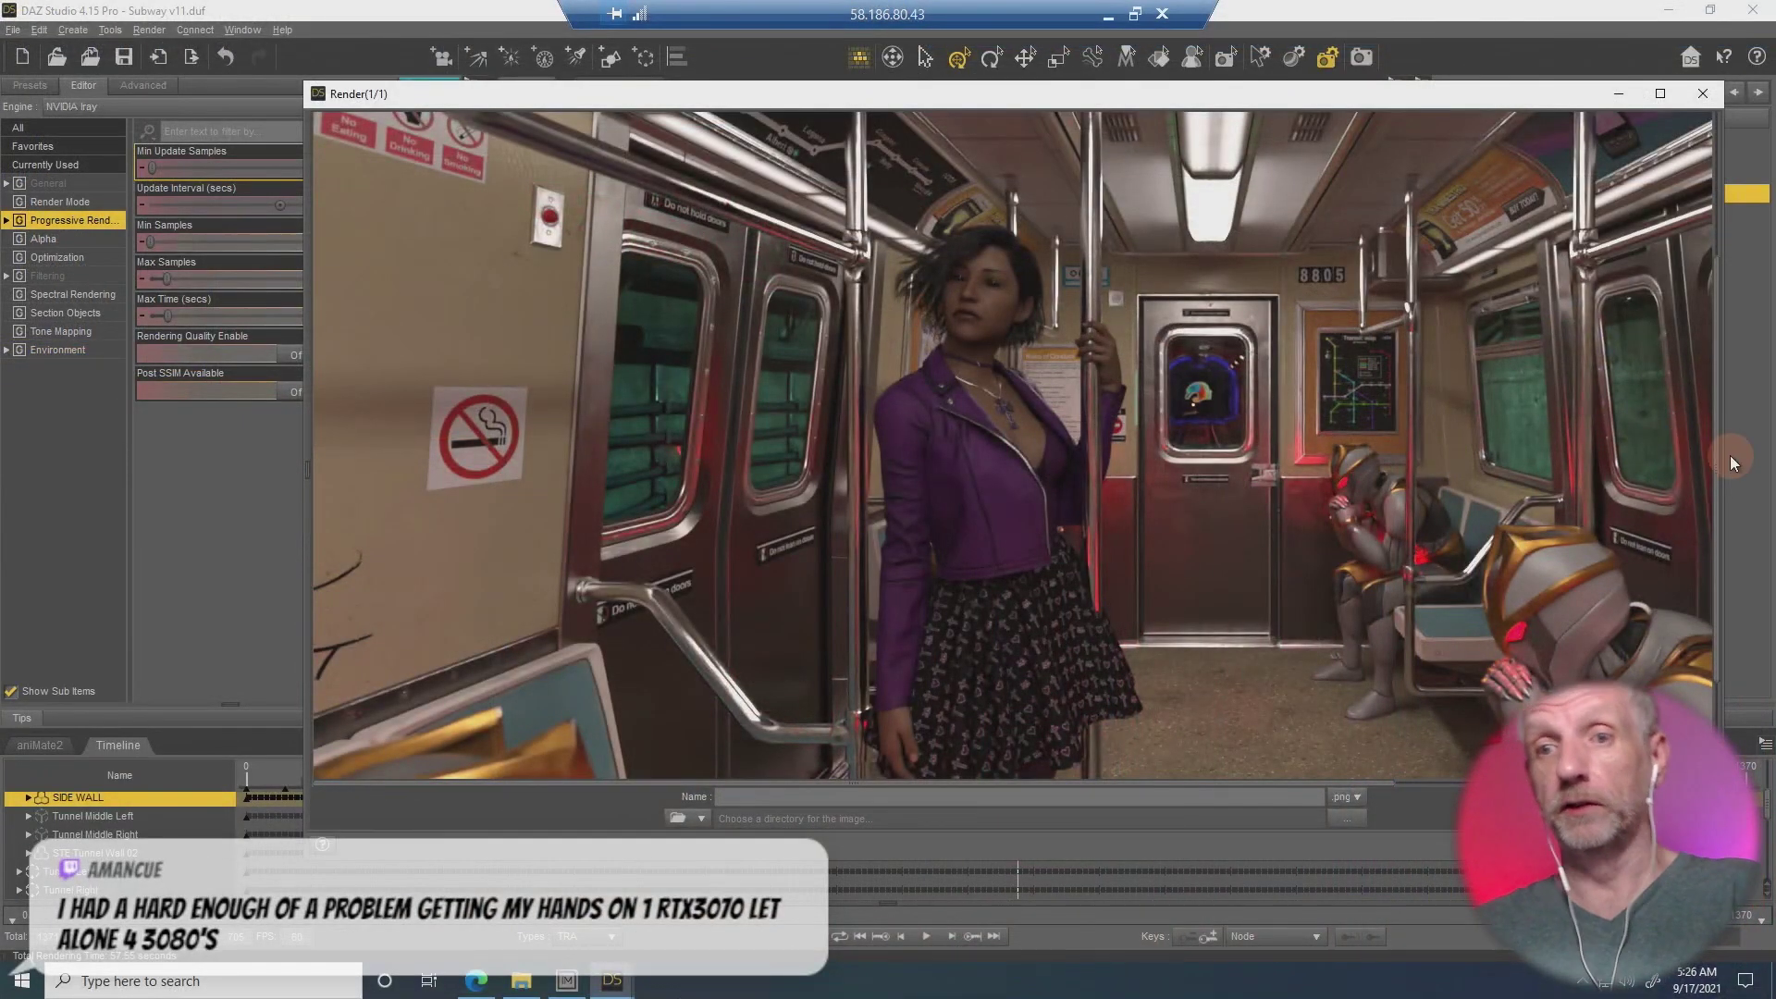
pyautogui.click(1703, 95)
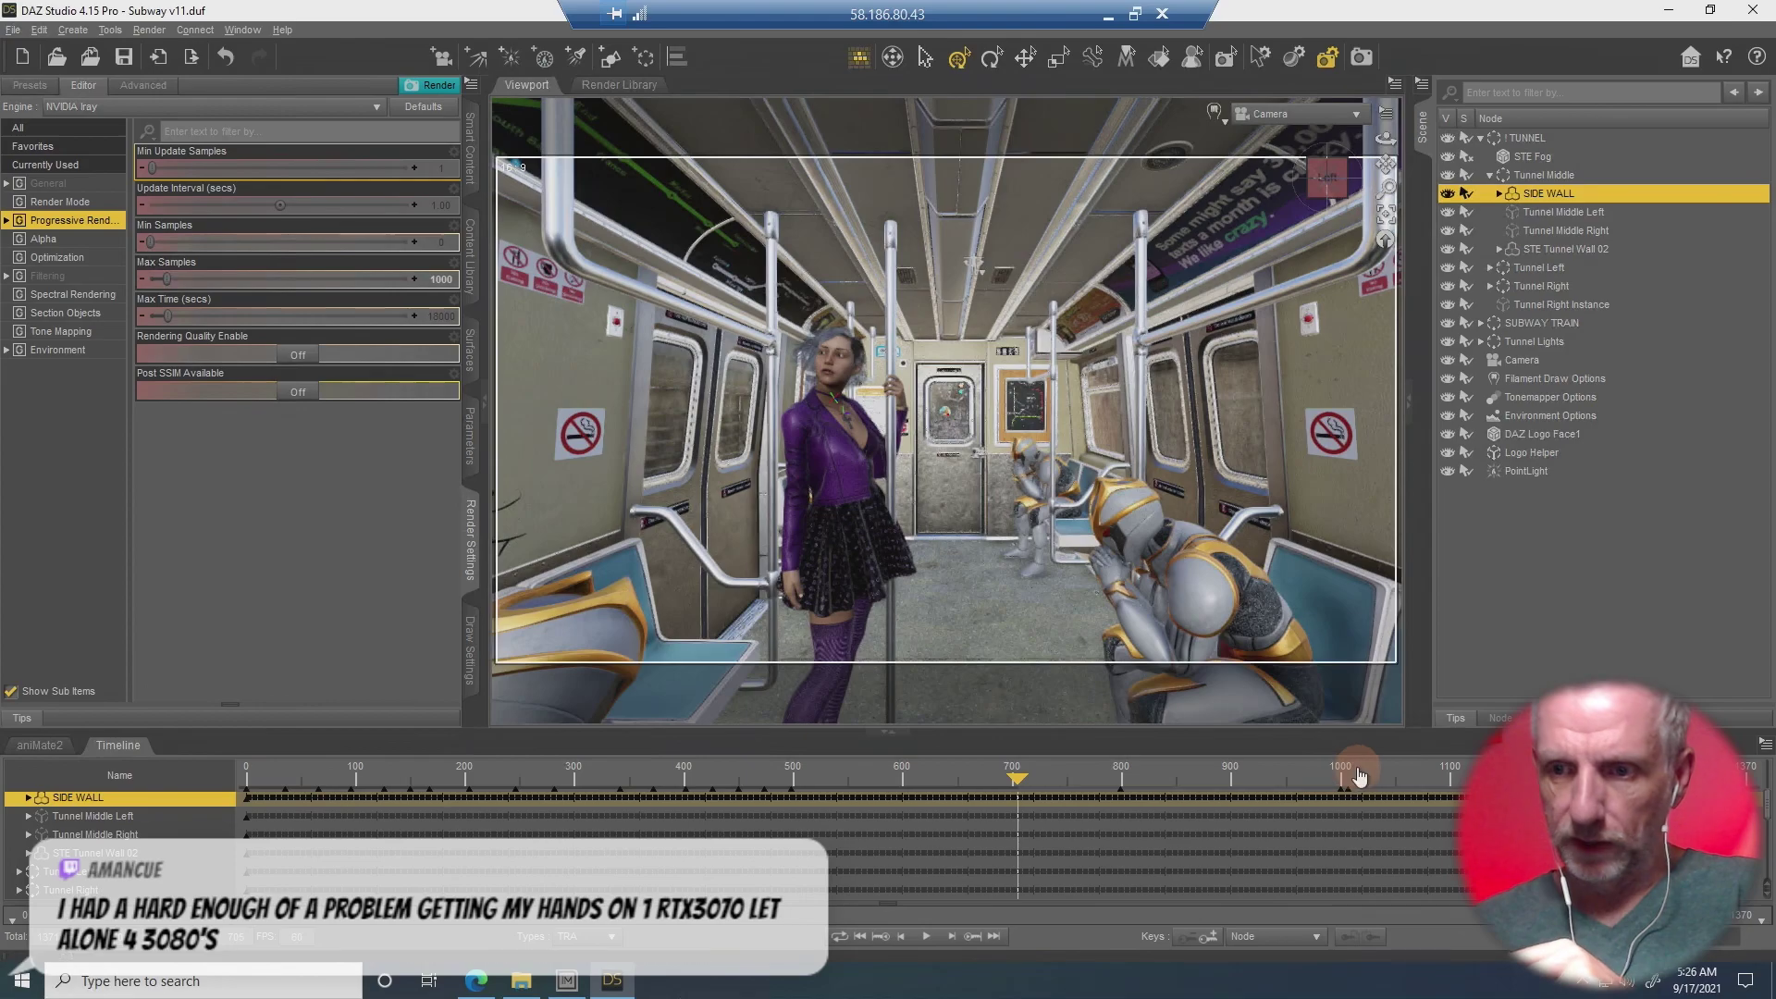
# Move the playhead to frame 1180, where the large face logo hangs in the tunnel, render that frame and close the render window.
pyautogui.click(1451, 780)
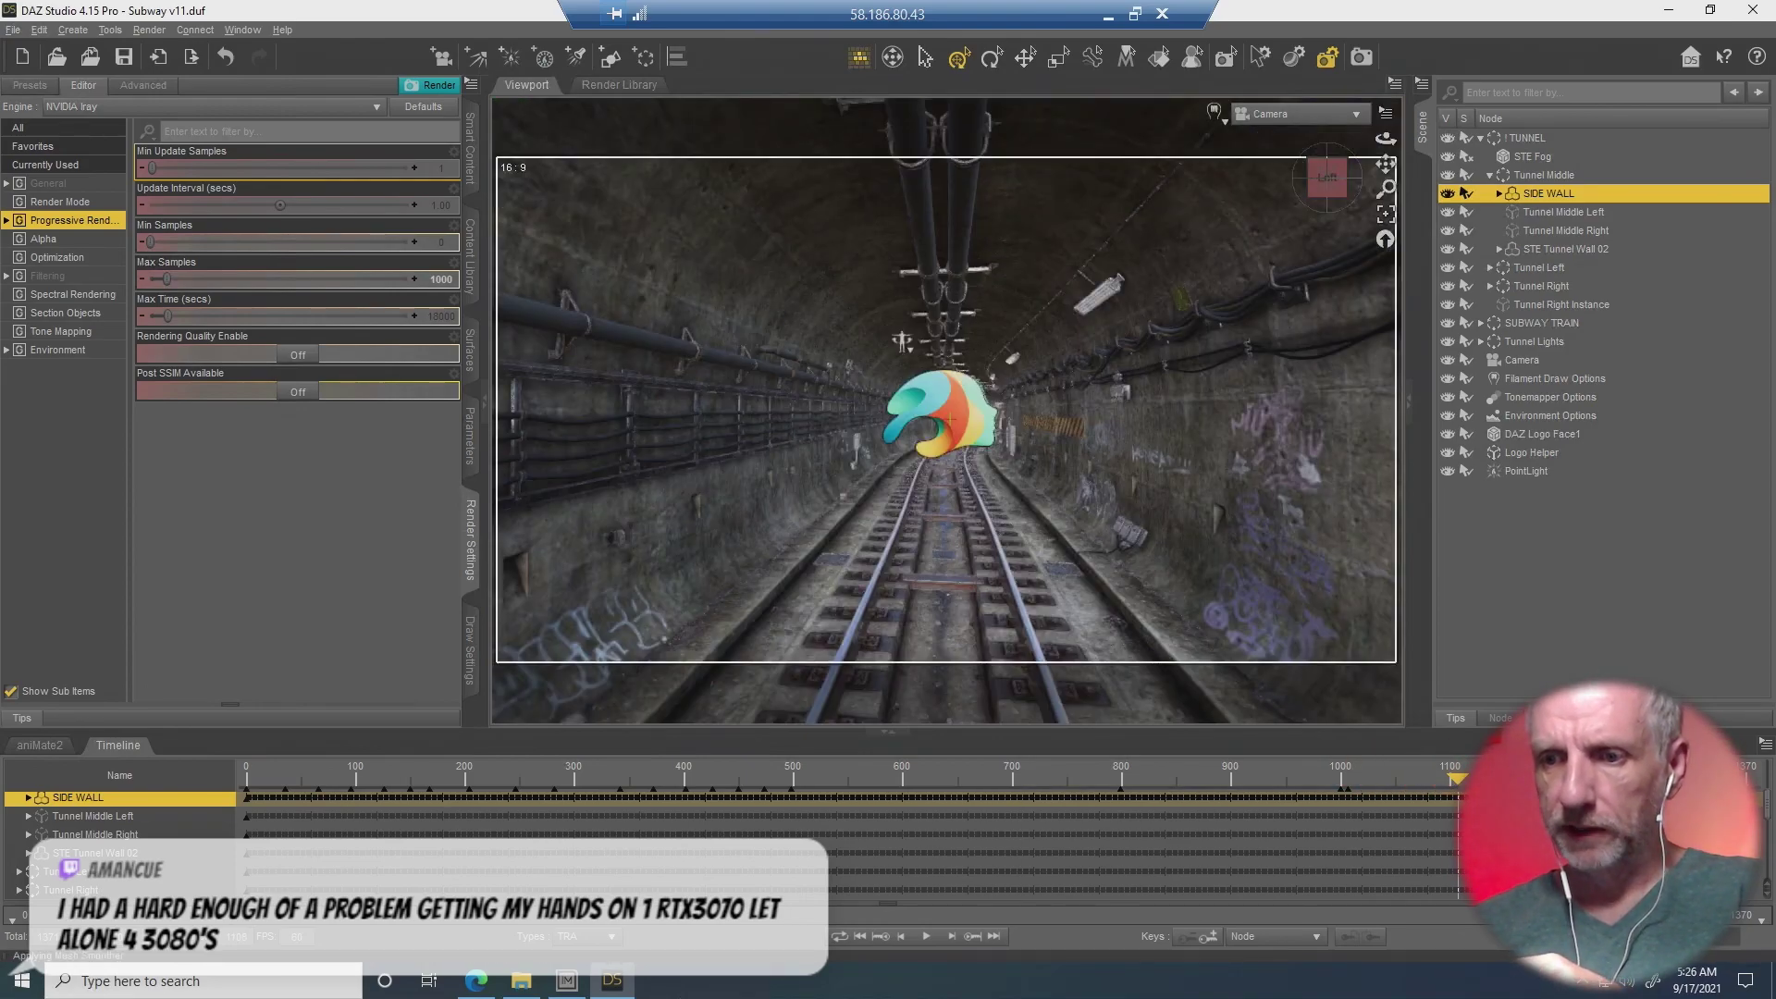
pyautogui.press('End')
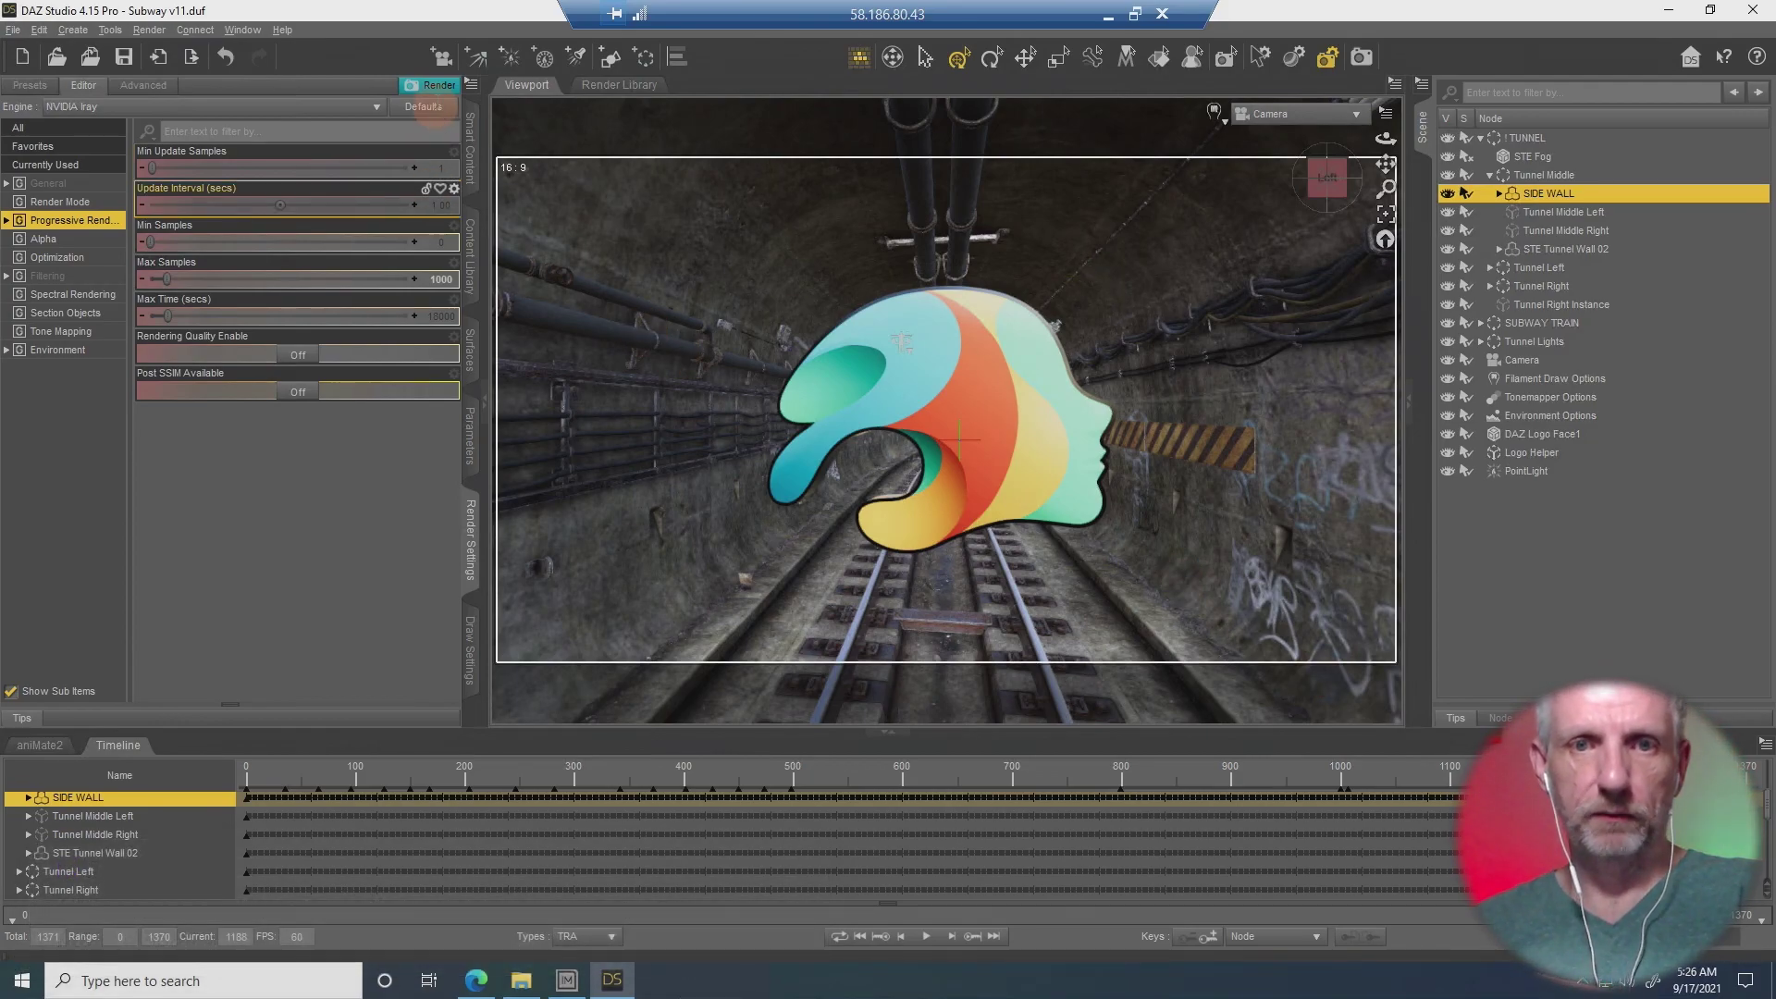
pyautogui.click(440, 84)
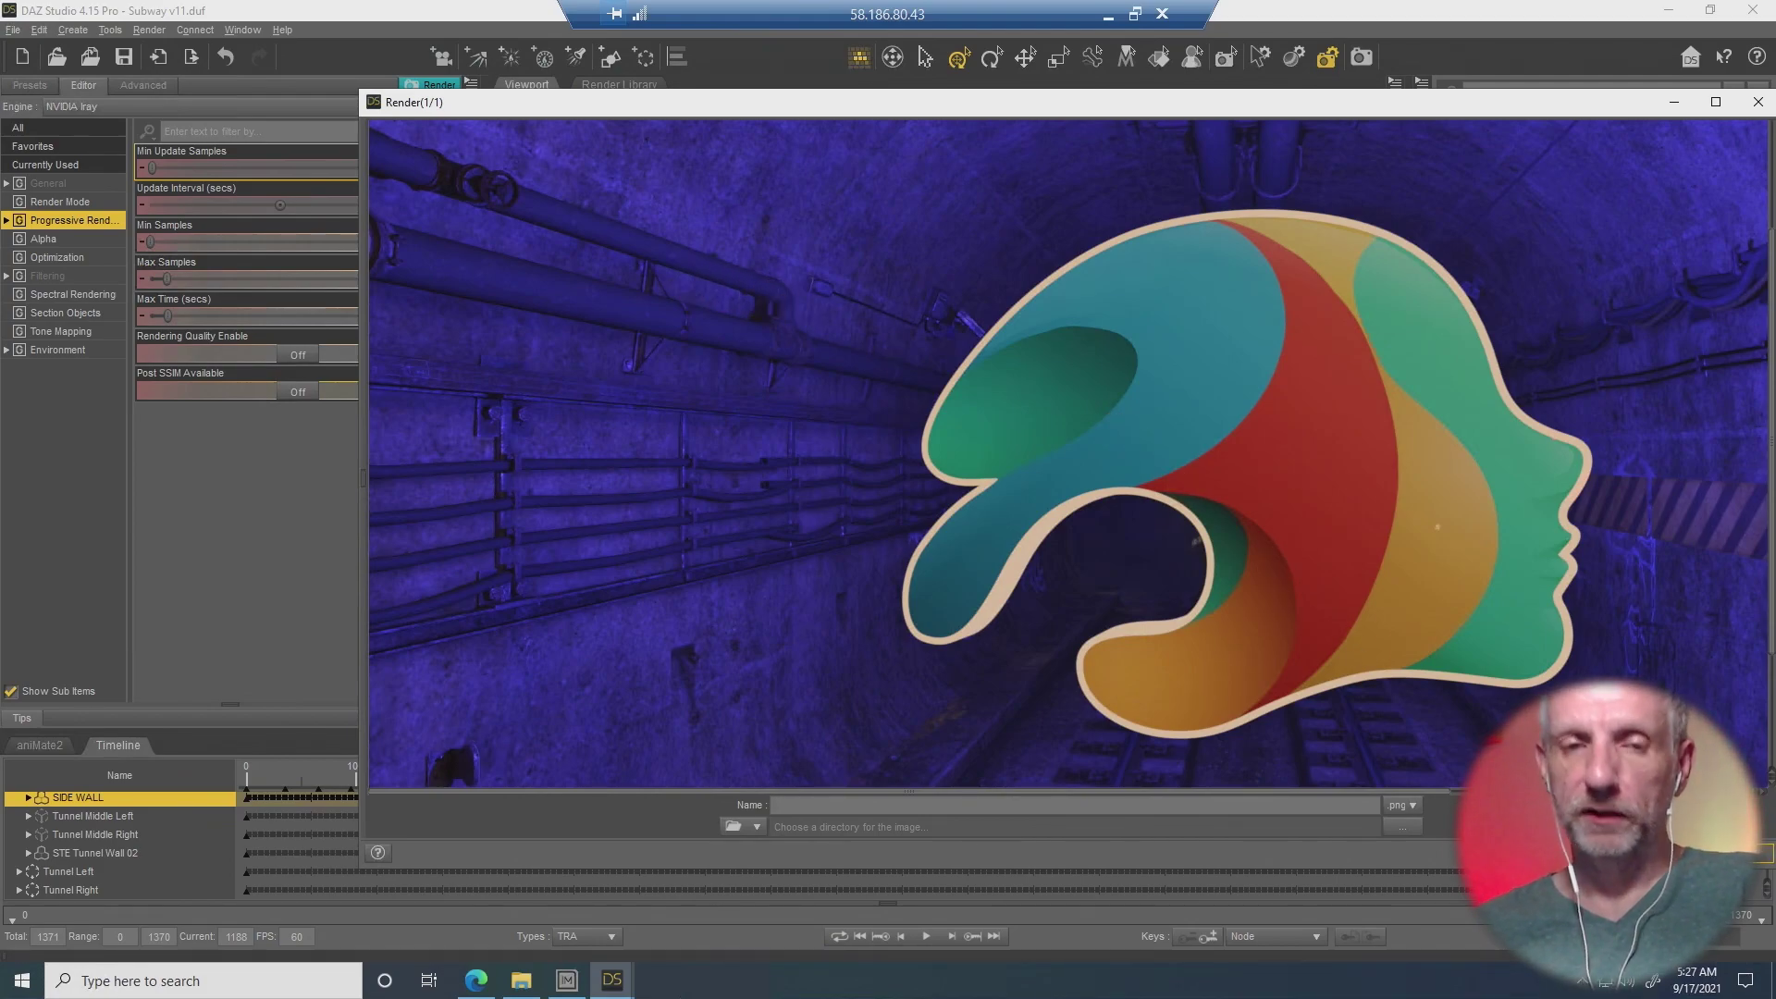
pyautogui.click(1730, 852)
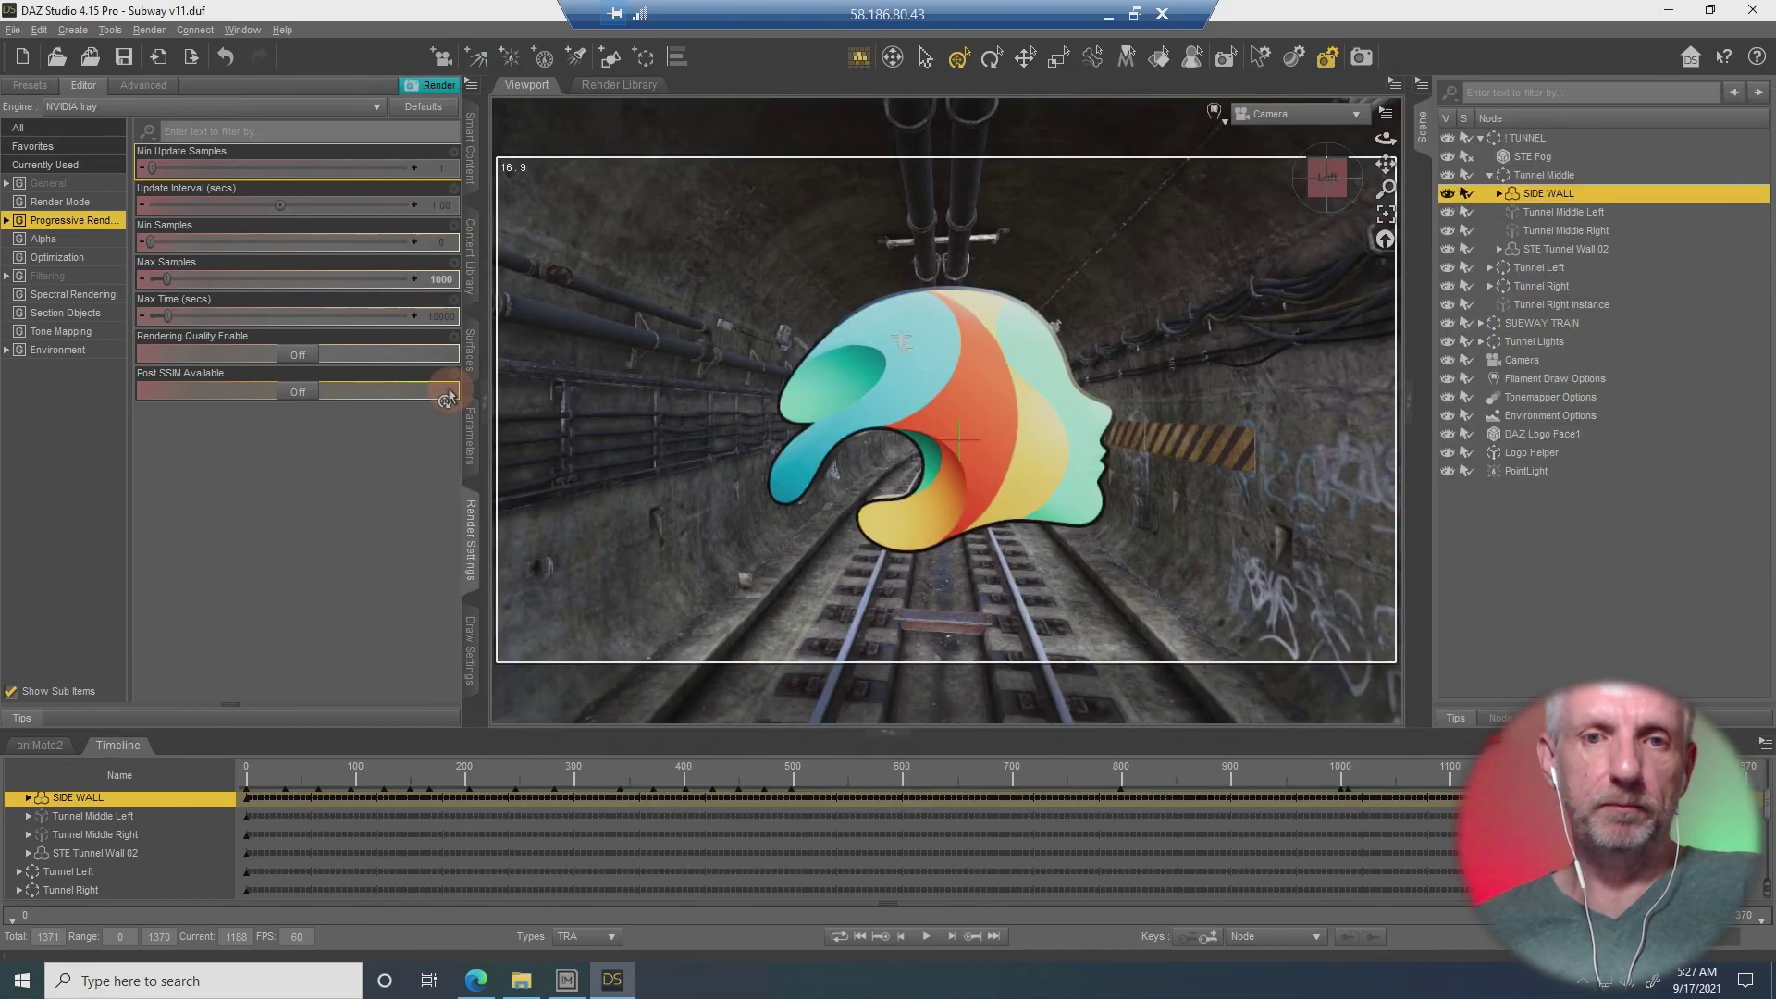
# Raise the Max Samples for progressive rendering to 1500.
pyautogui.click(448, 280)
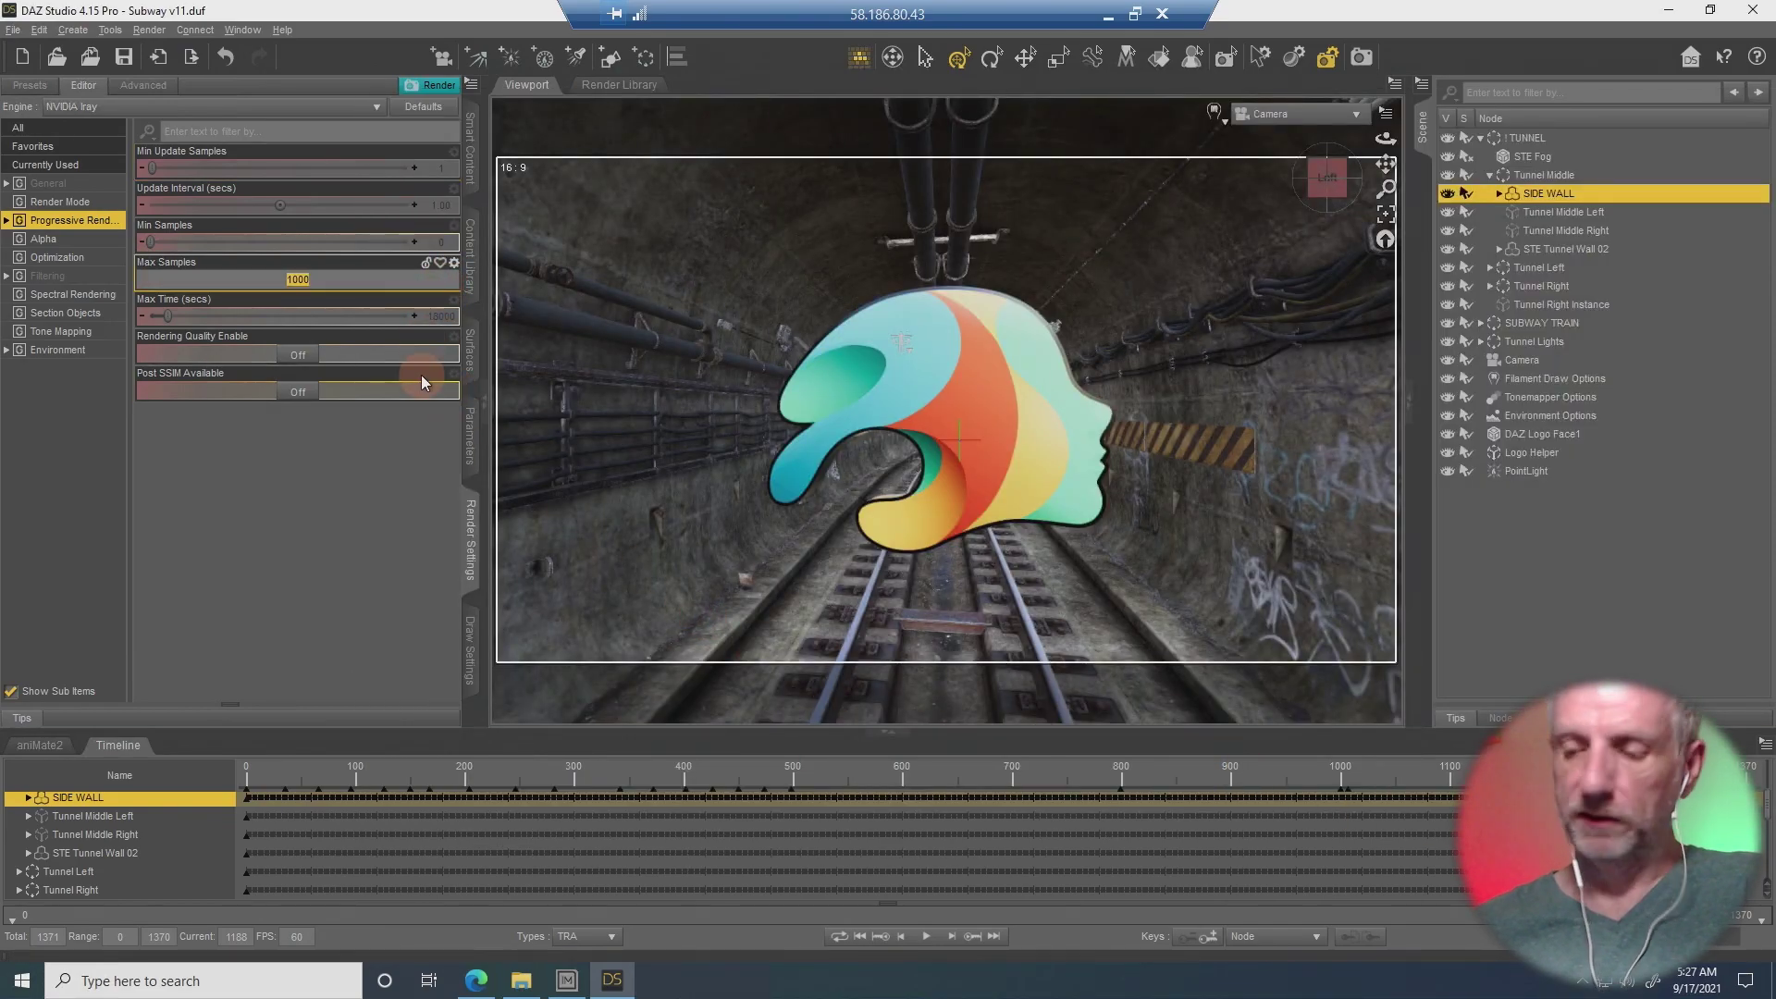
pyautogui.write('1500')
pyautogui.press('Return')
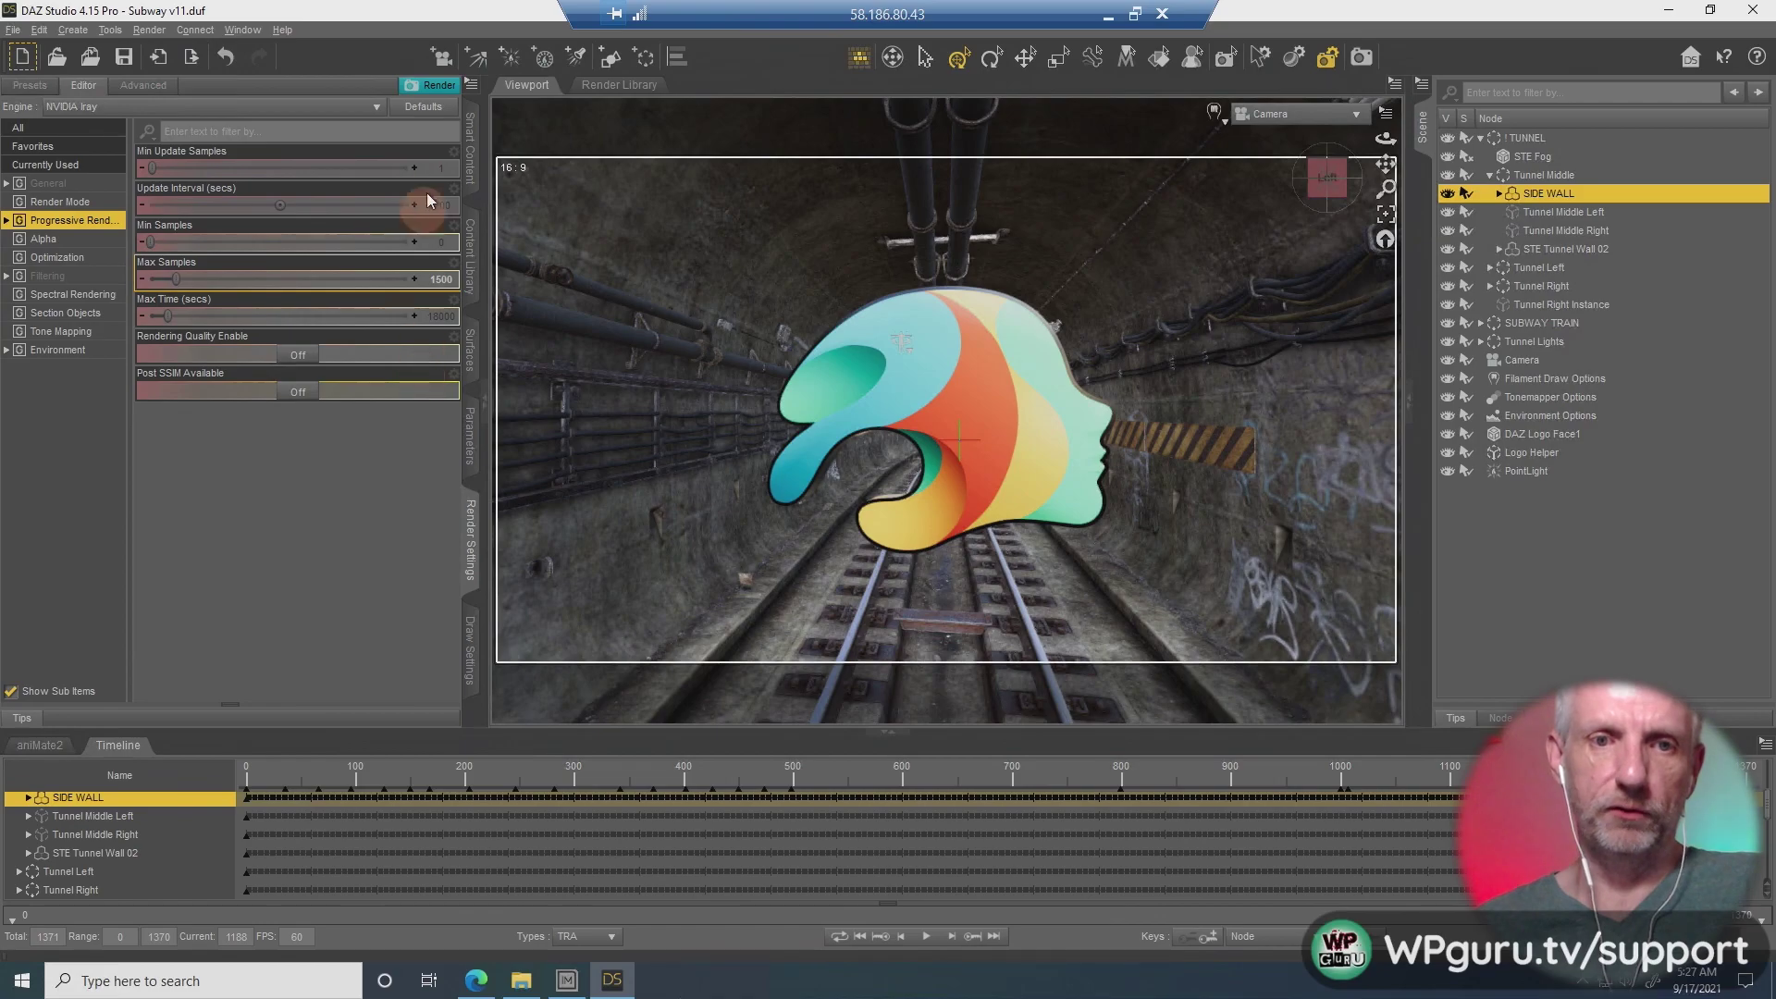
# Render the tunnel logo frame again, move the render window aside to inspect the image and progress, and close it.
pyautogui.click(441, 88)
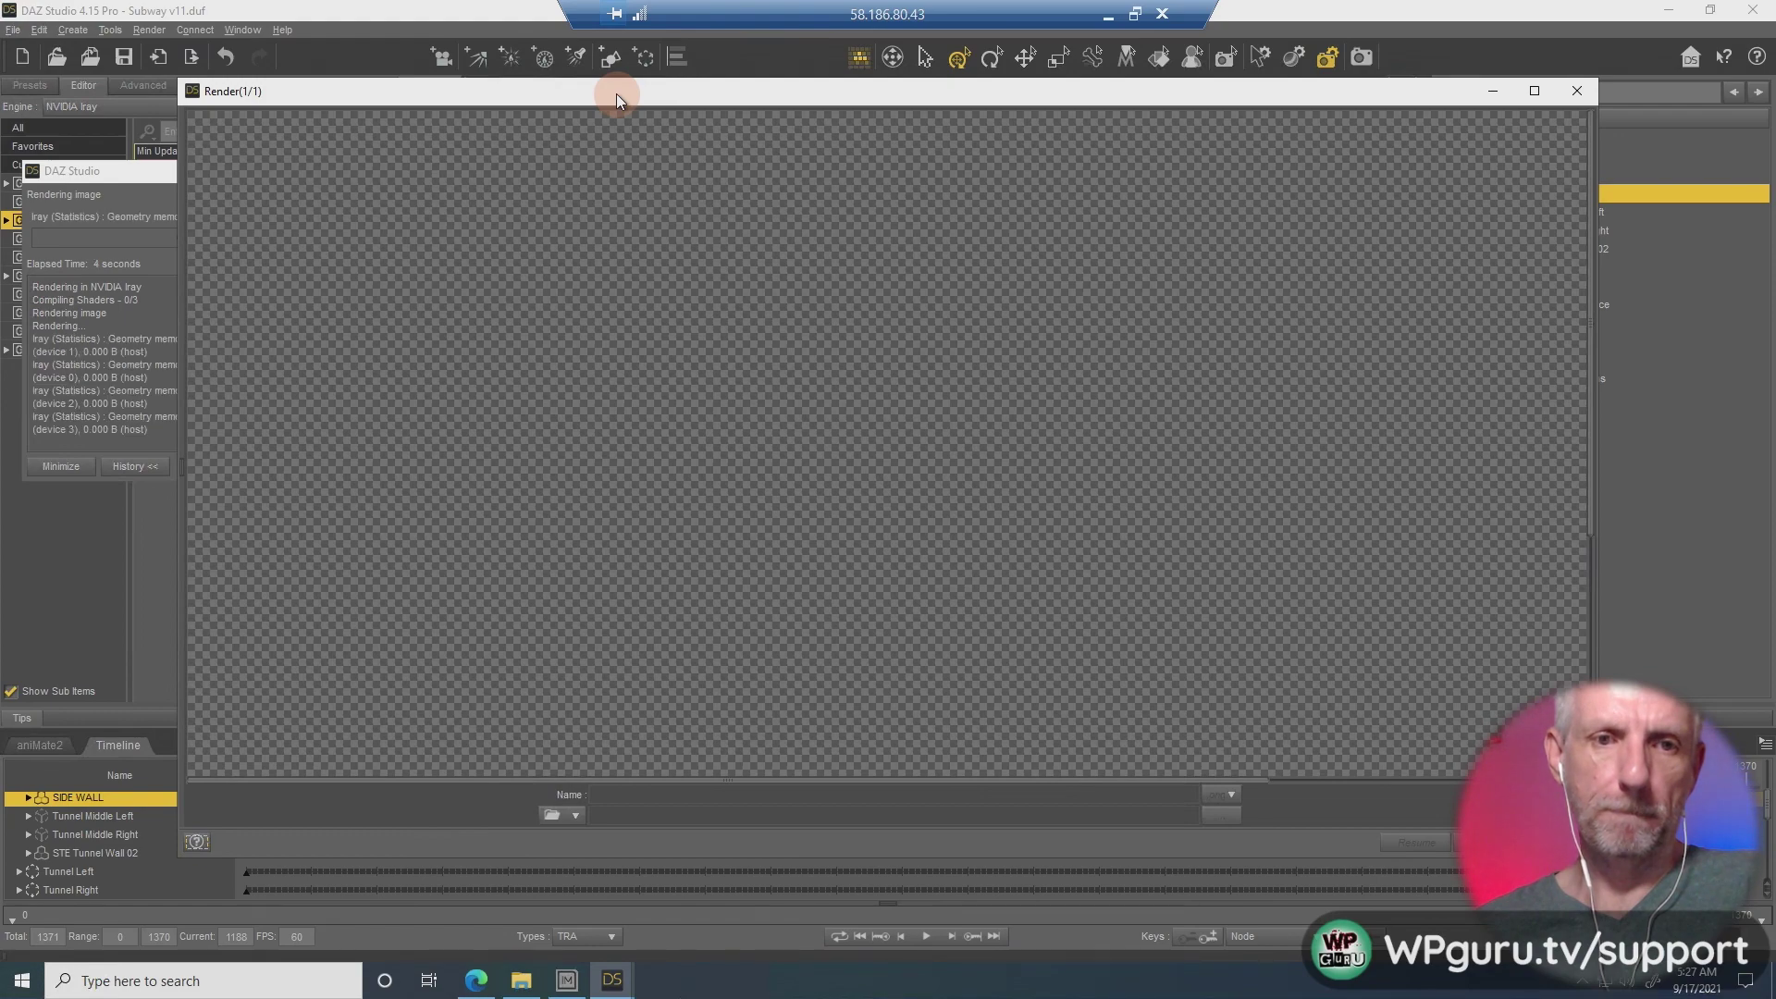
pyautogui.moveTo(616, 93); pyautogui.dragTo(745, 74)
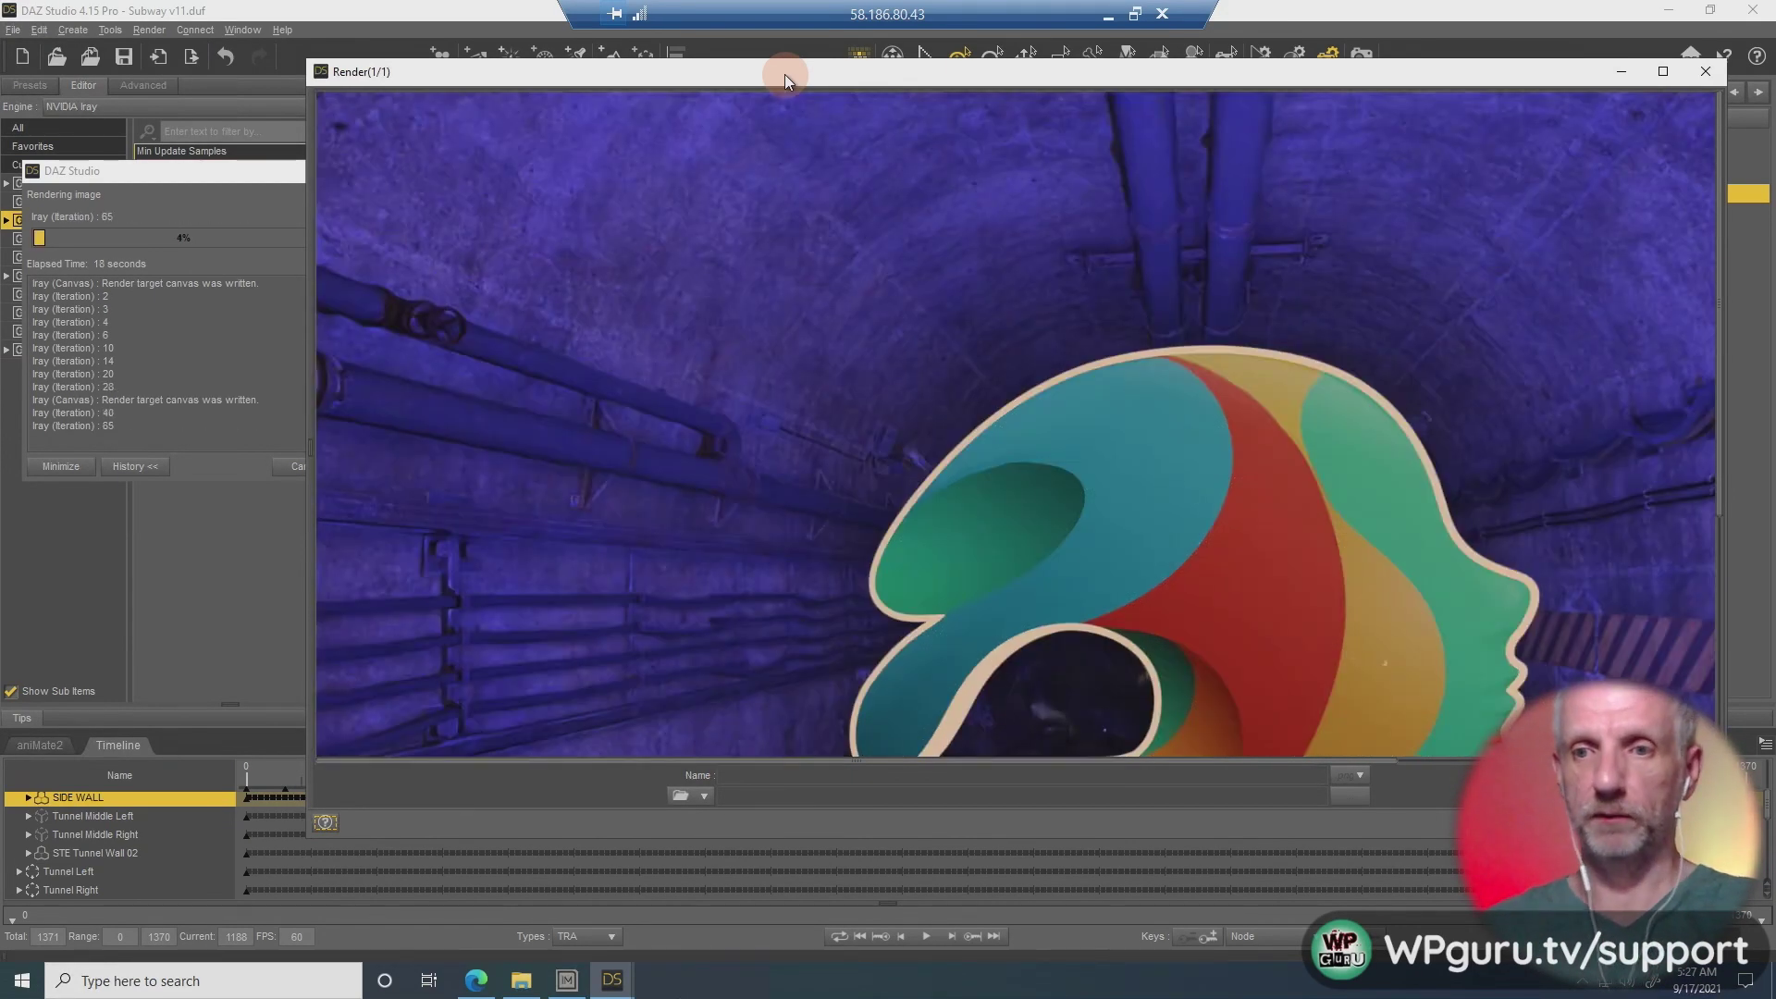
pyautogui.scroll(-3, 975, 304)
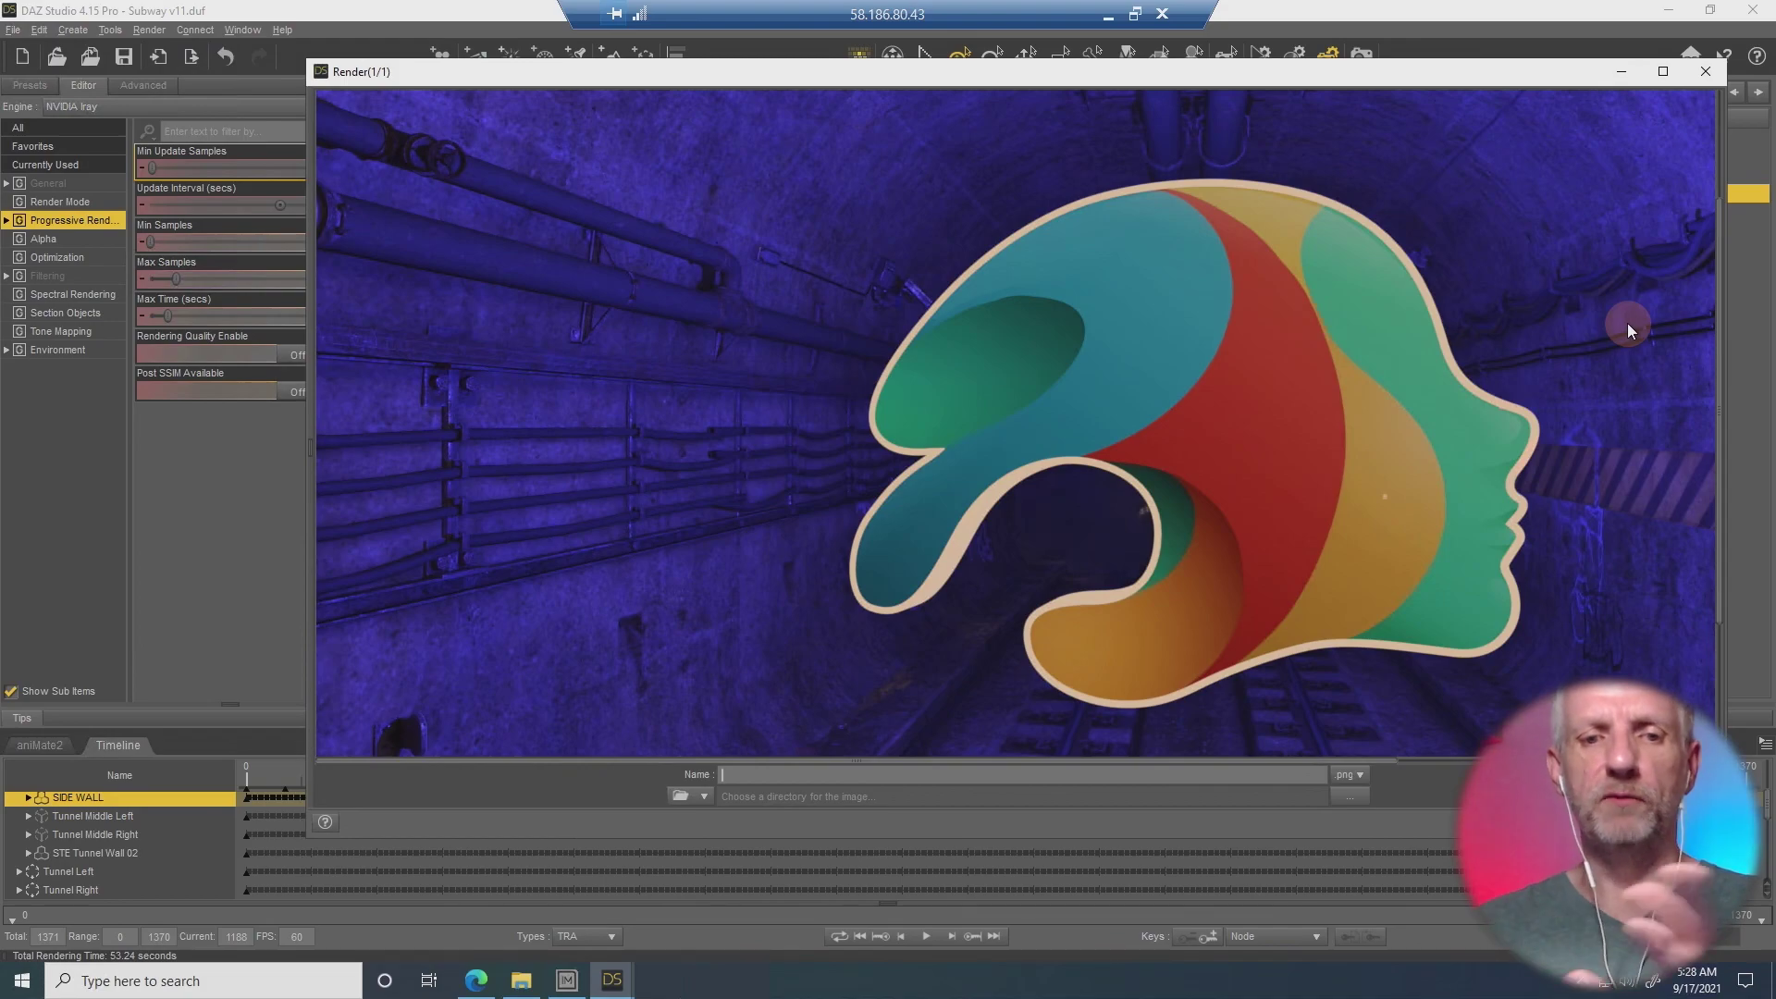
pyautogui.click(1706, 71)
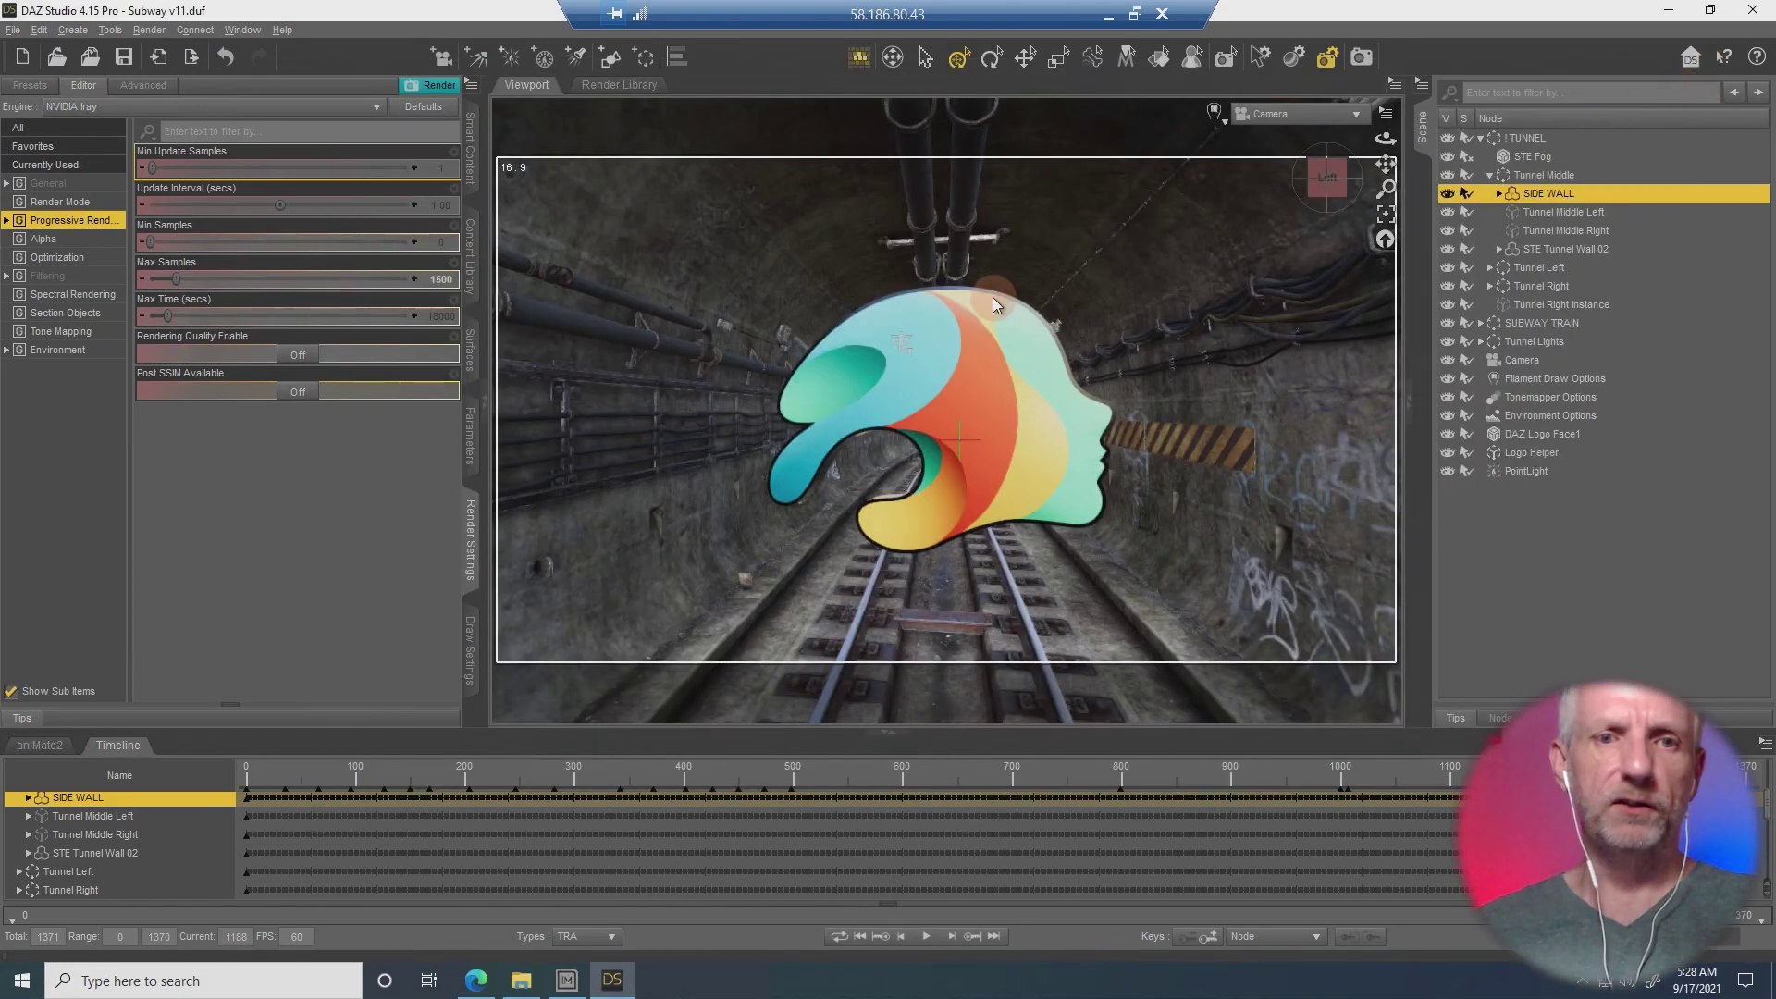
# Move the playhead to frame 681 inside the subway car, render that frame, examine the image and close the render window.
pyautogui.click(984, 782)
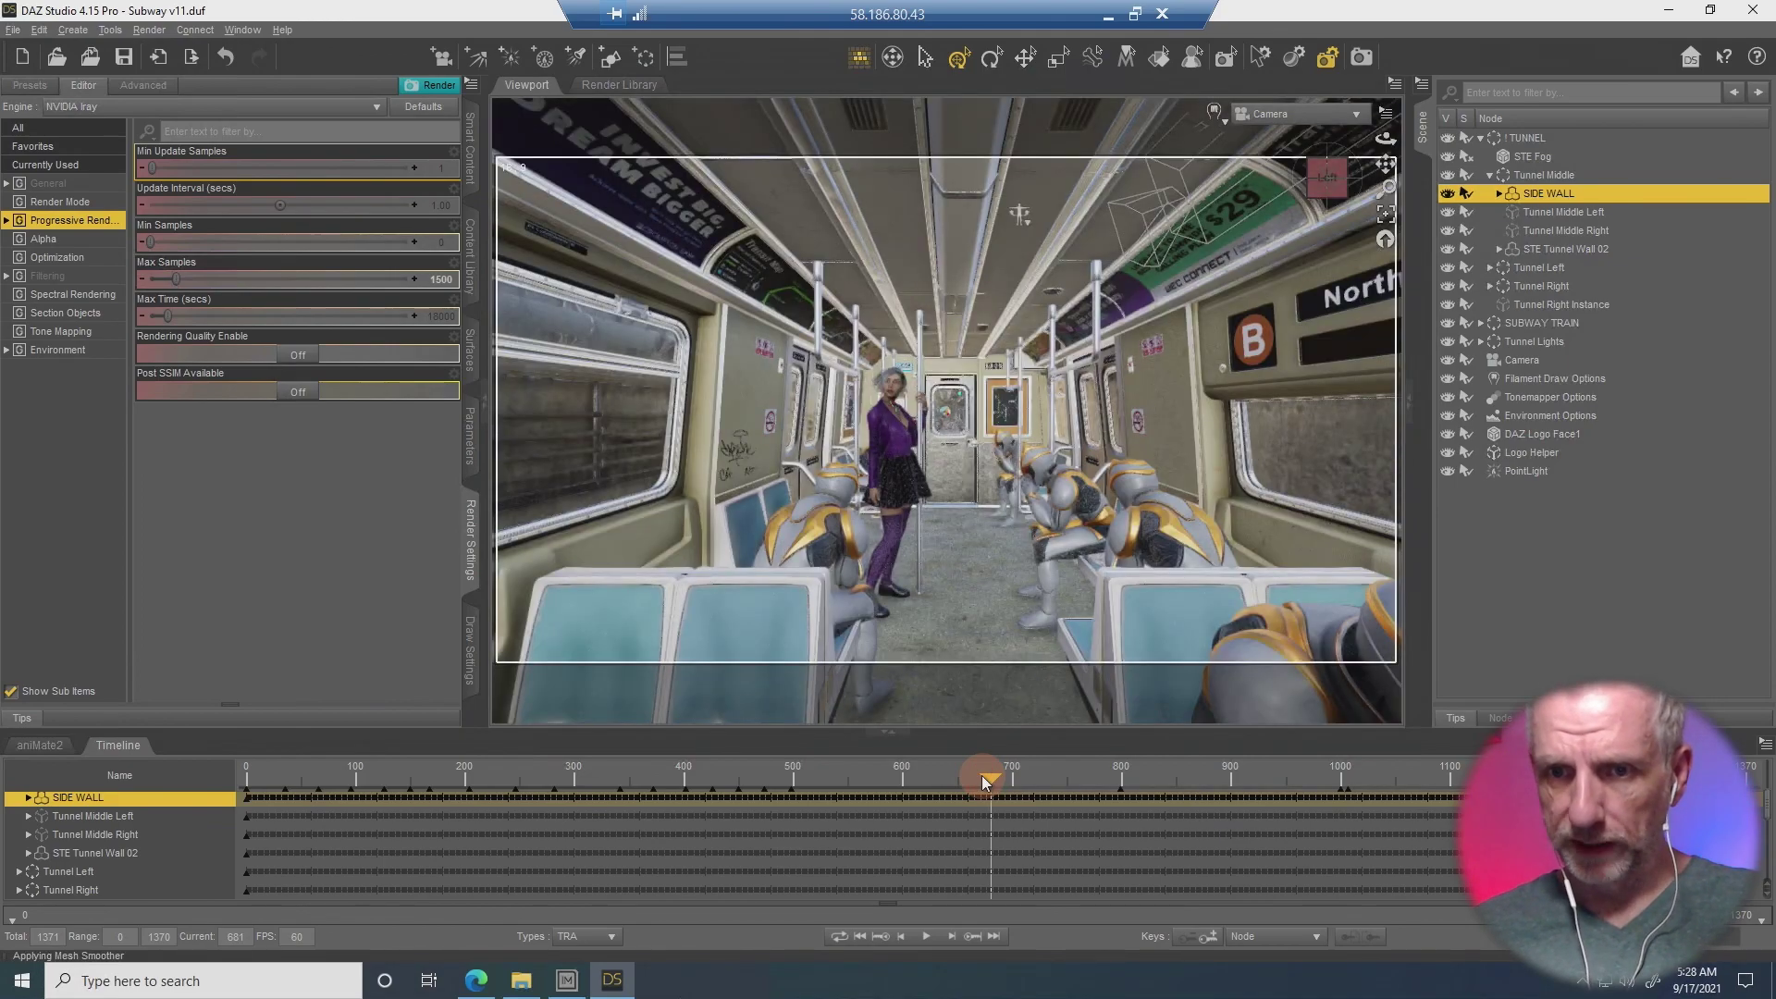
pyautogui.click(441, 86)
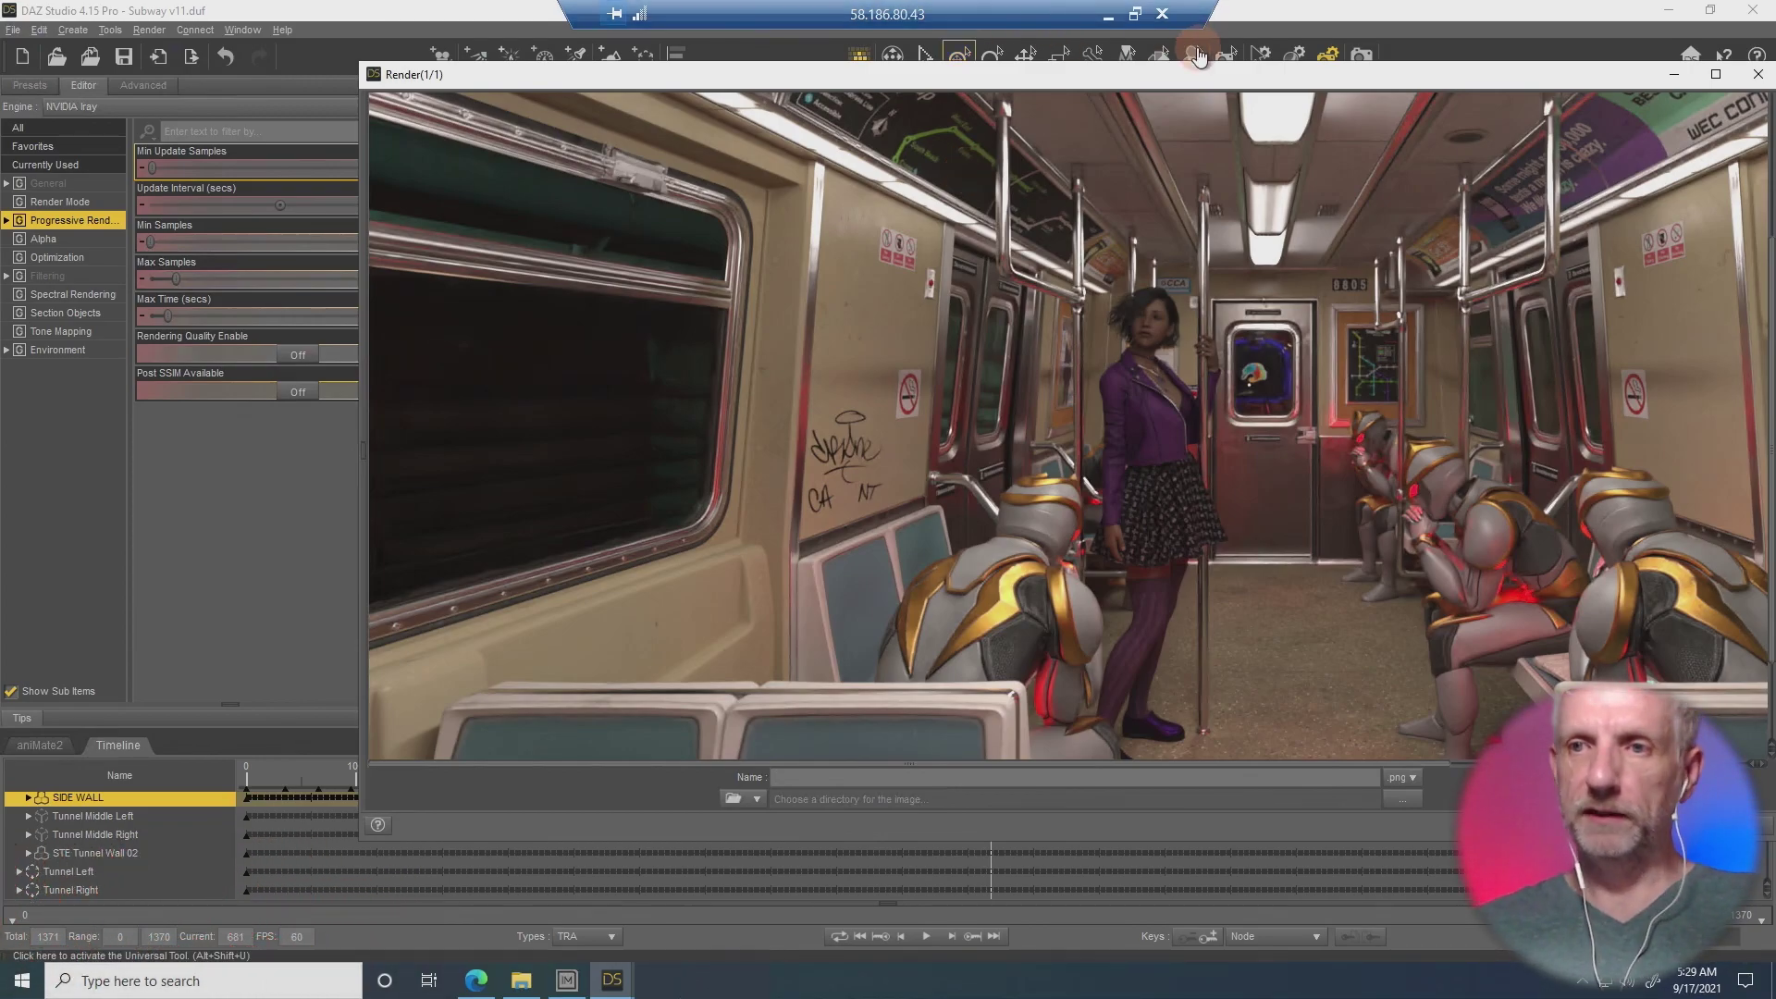
pyautogui.moveTo(1241, 78); pyautogui.dragTo(1101, 87)
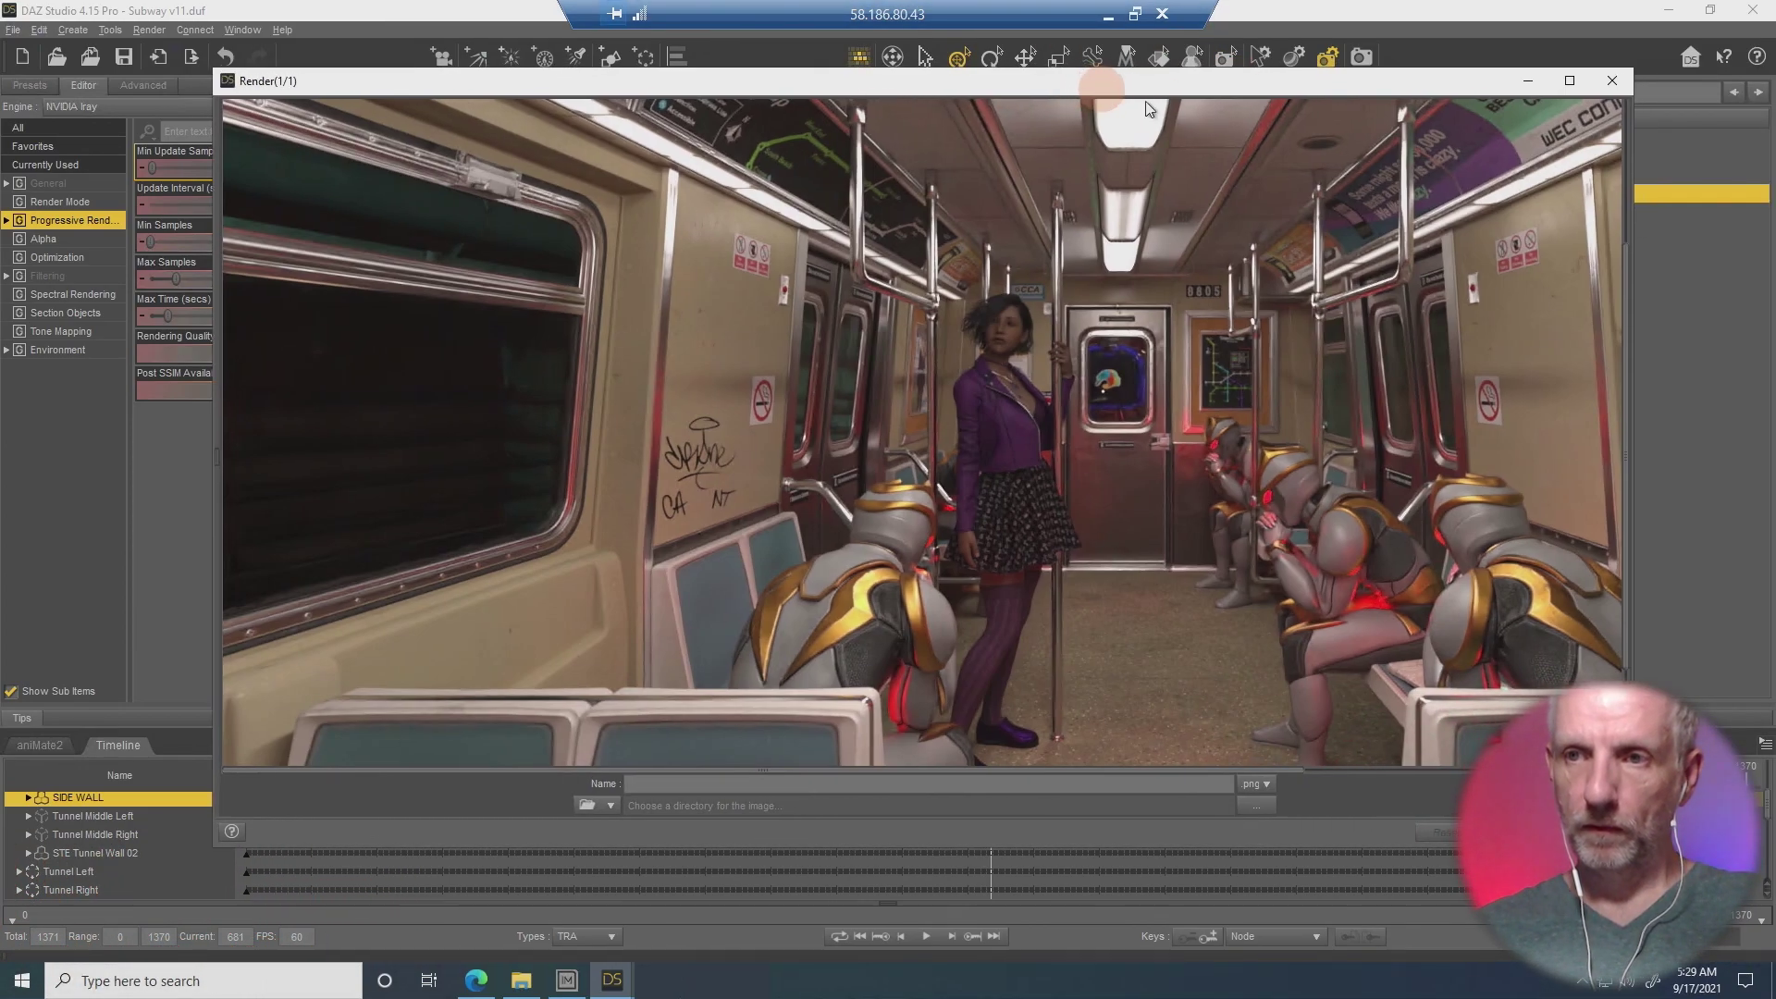
pyautogui.click(1612, 81)
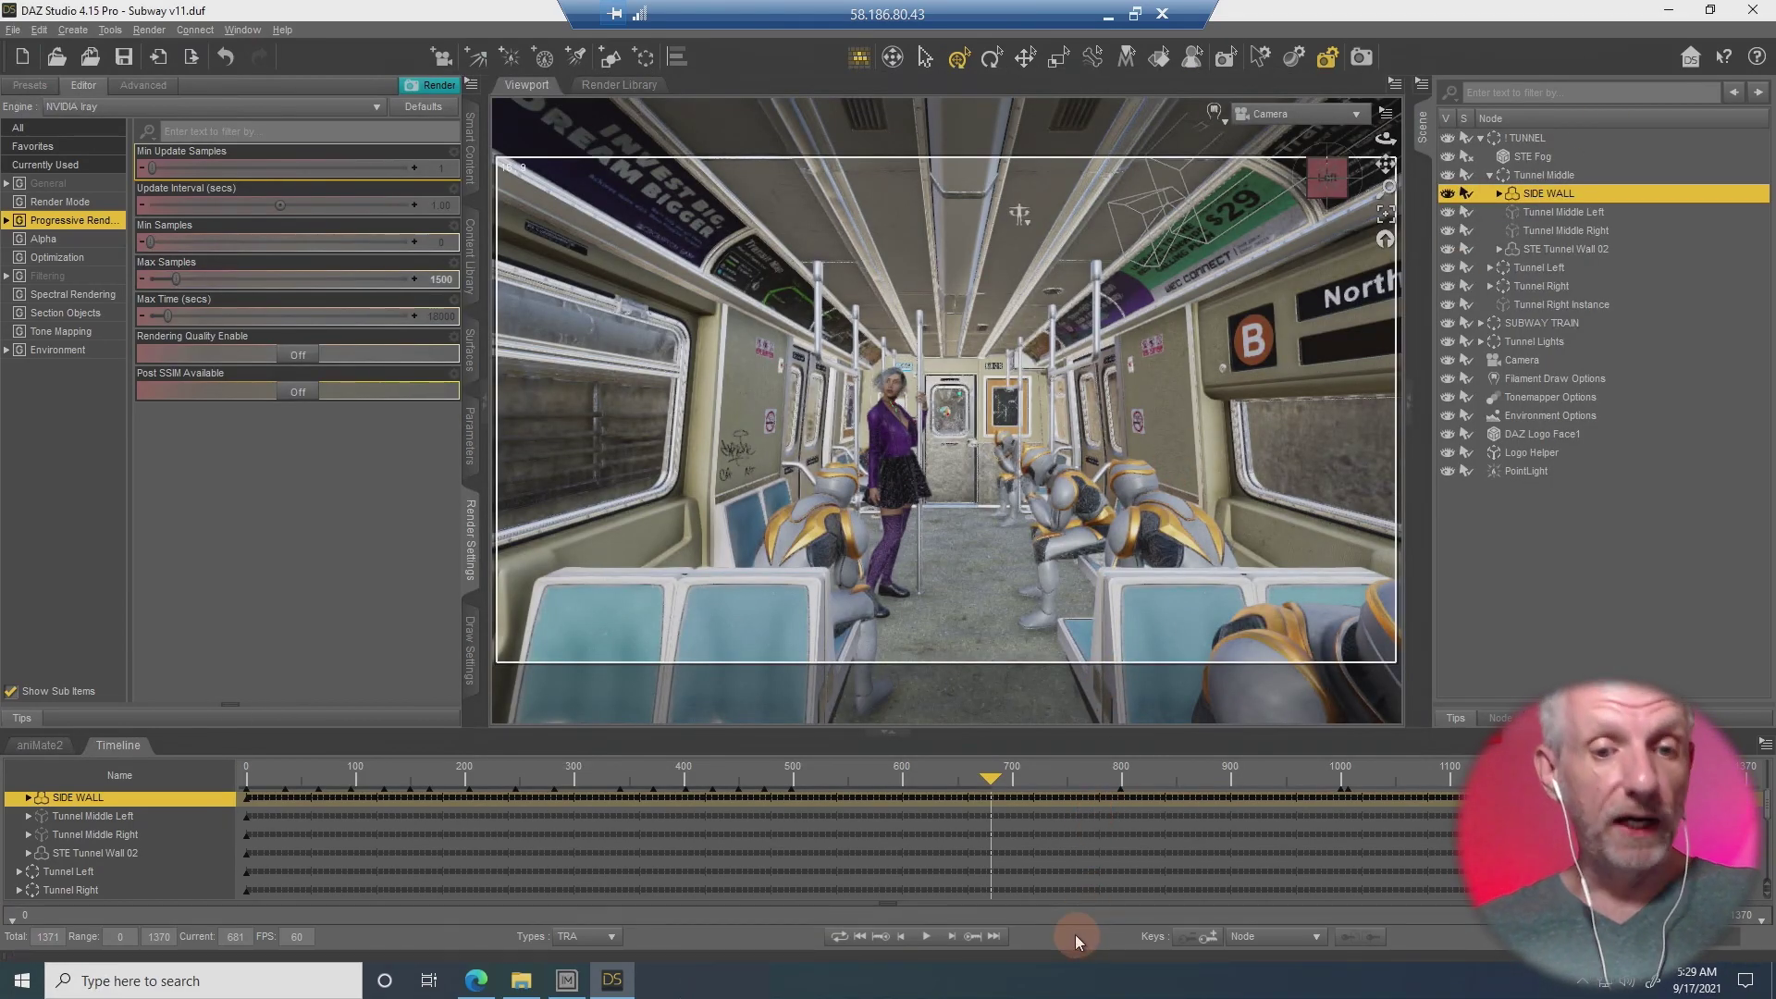
# Set the Max Samples back to 1000 and the timeline's frame rate to 90 FPS.
pyautogui.click(437, 279)
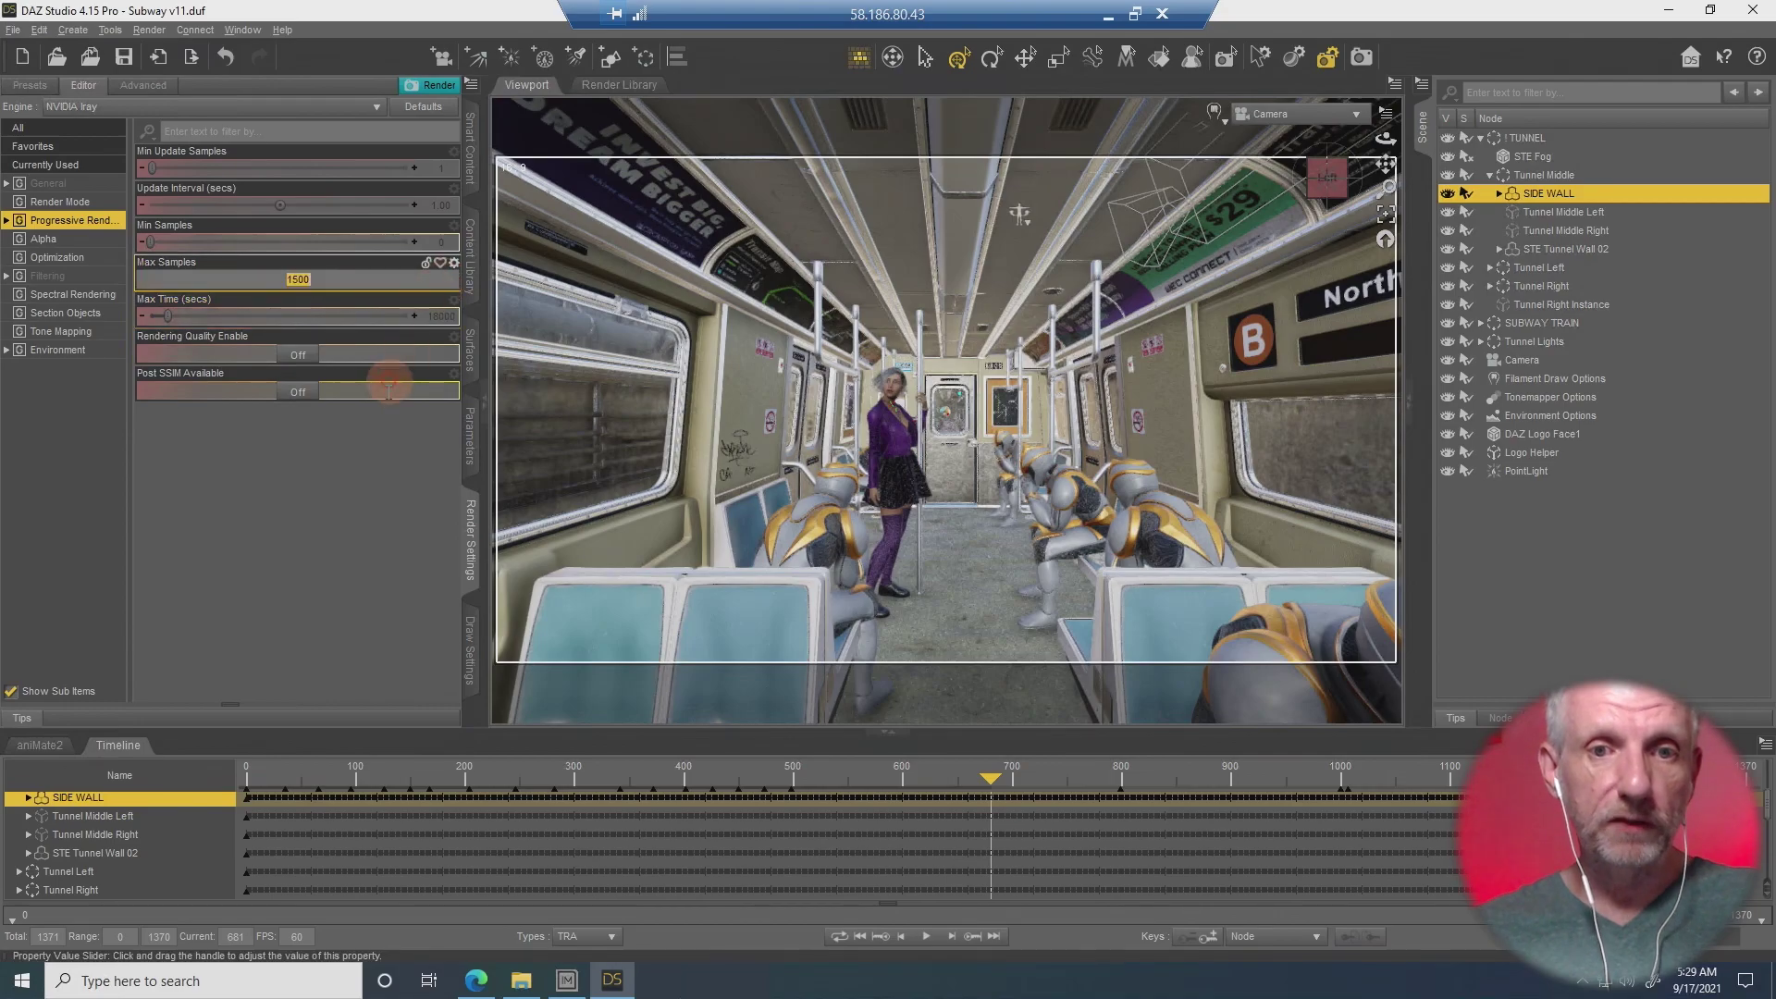
pyautogui.write('1000')
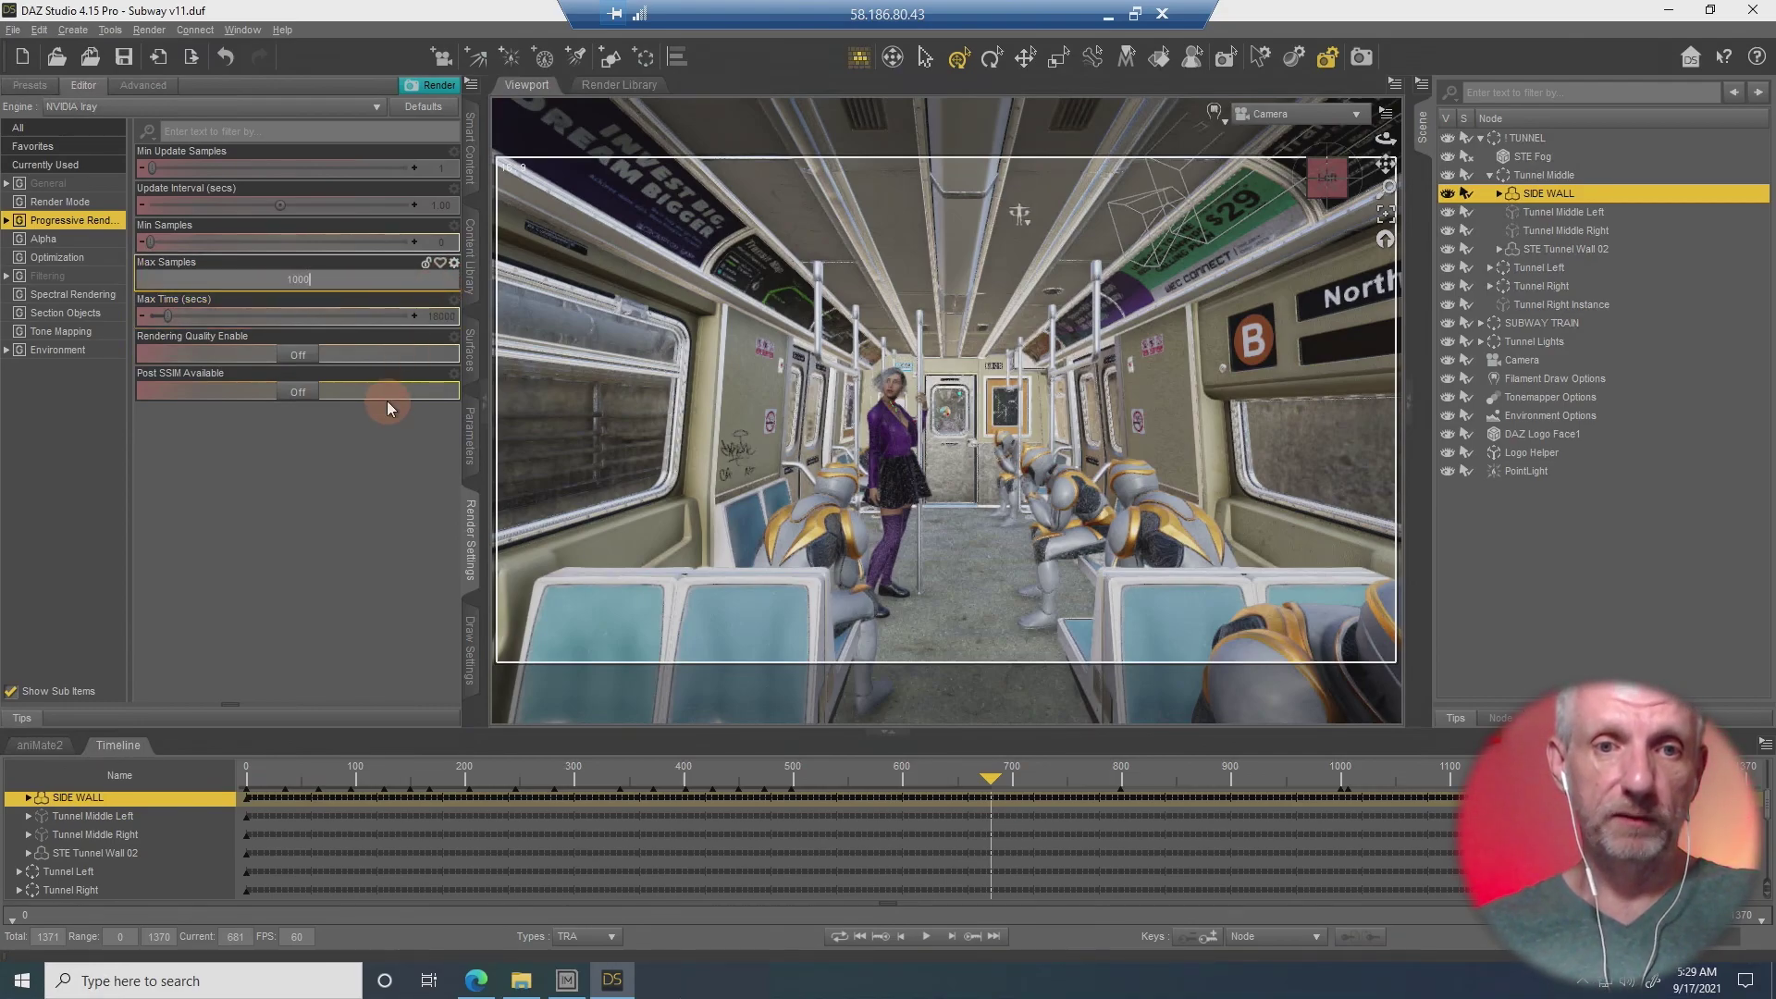
pyautogui.press('Return')
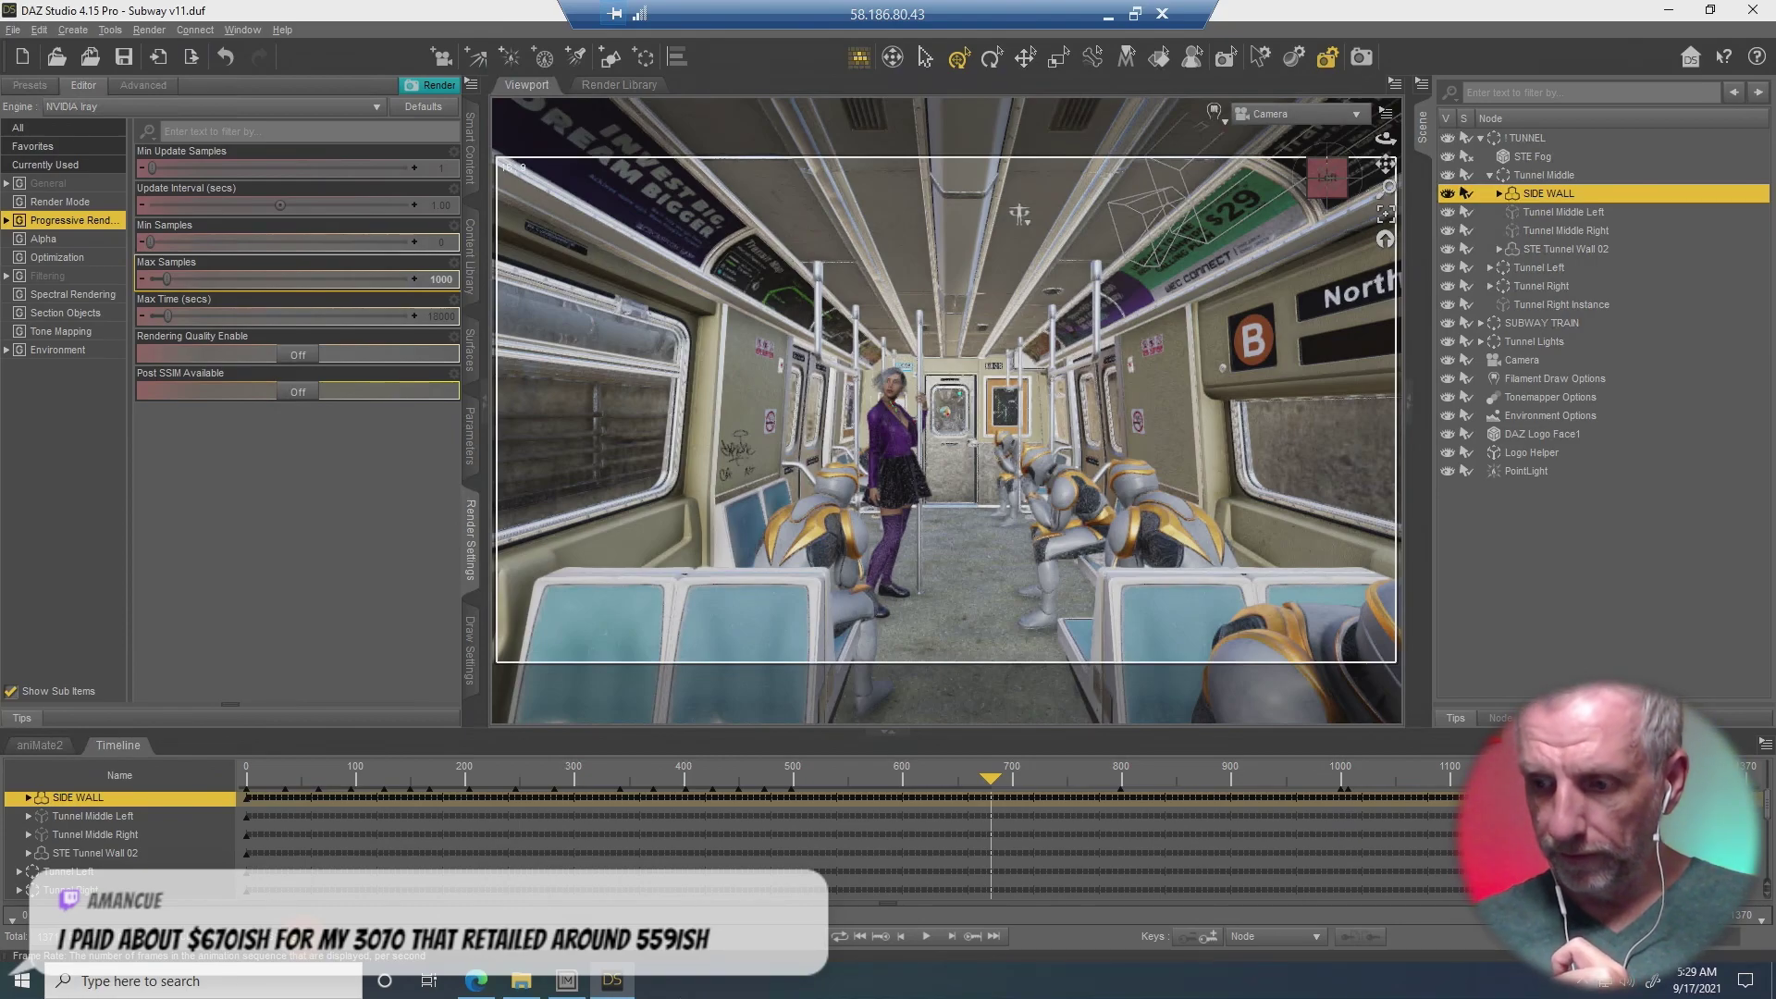
pyautogui.press('Return')
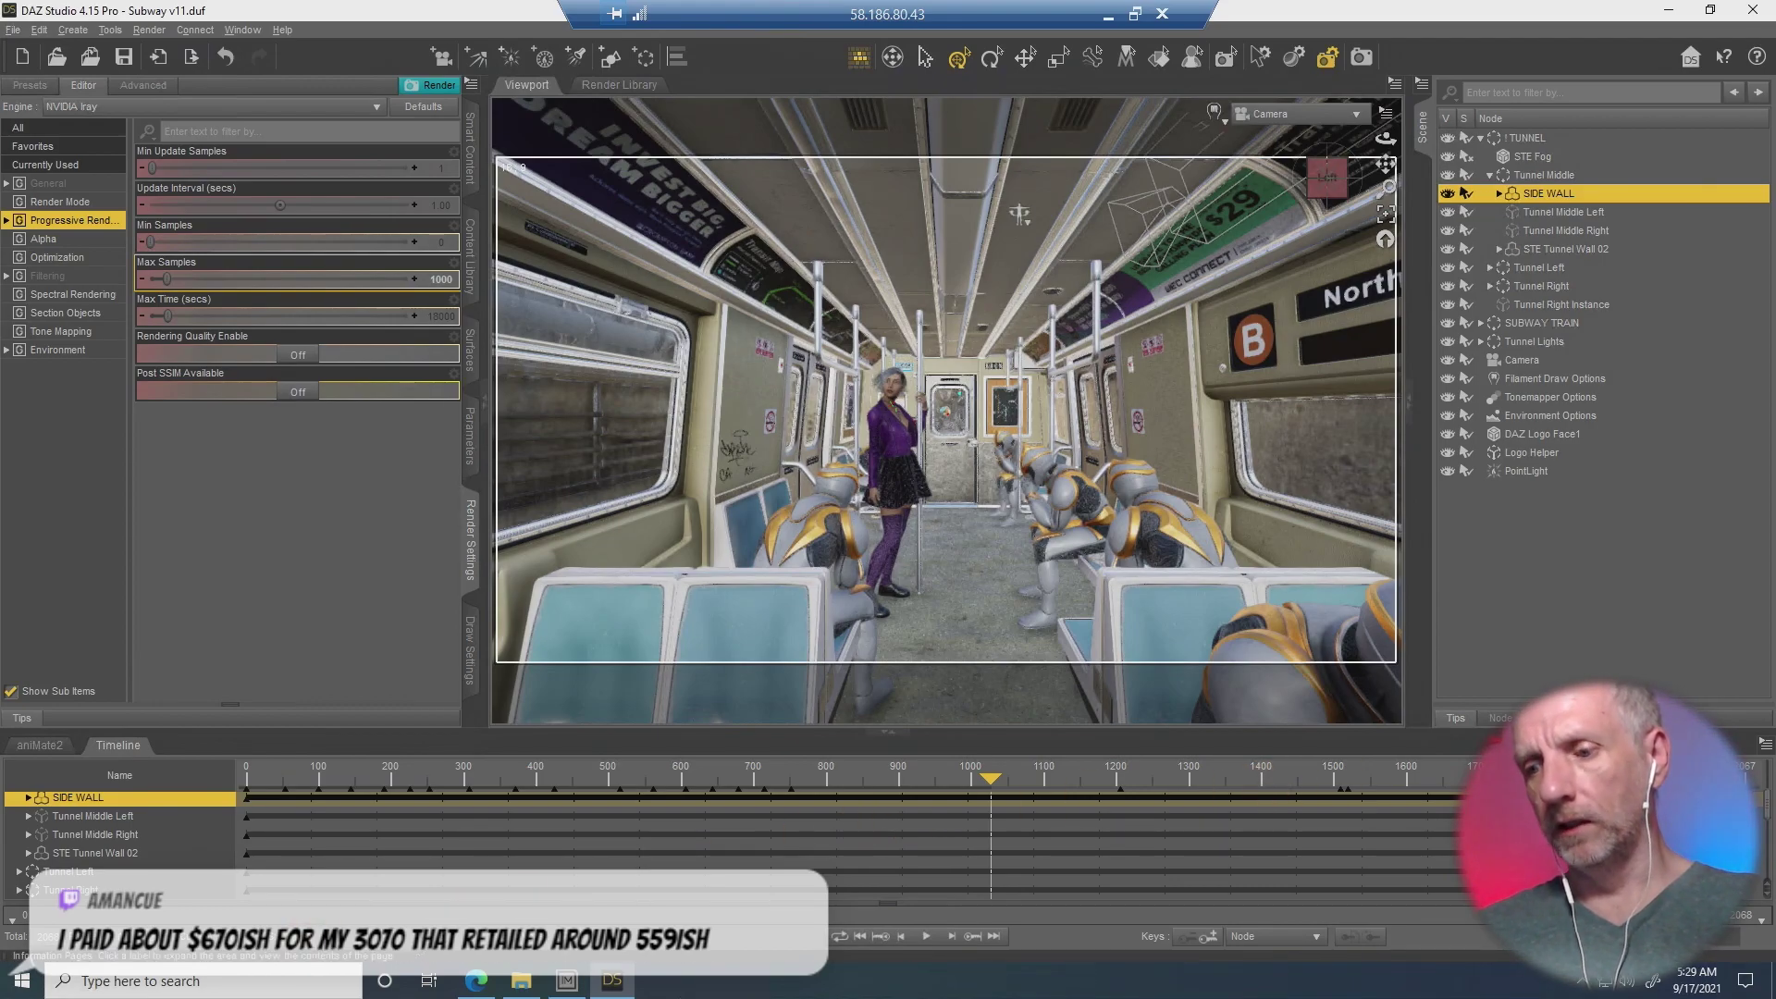
# Switch to Calculator, multiply 1800 by 50 and divide by 60 twice to estimate the animation's render hours, and close it.
pyautogui.press('XF86Calculator')
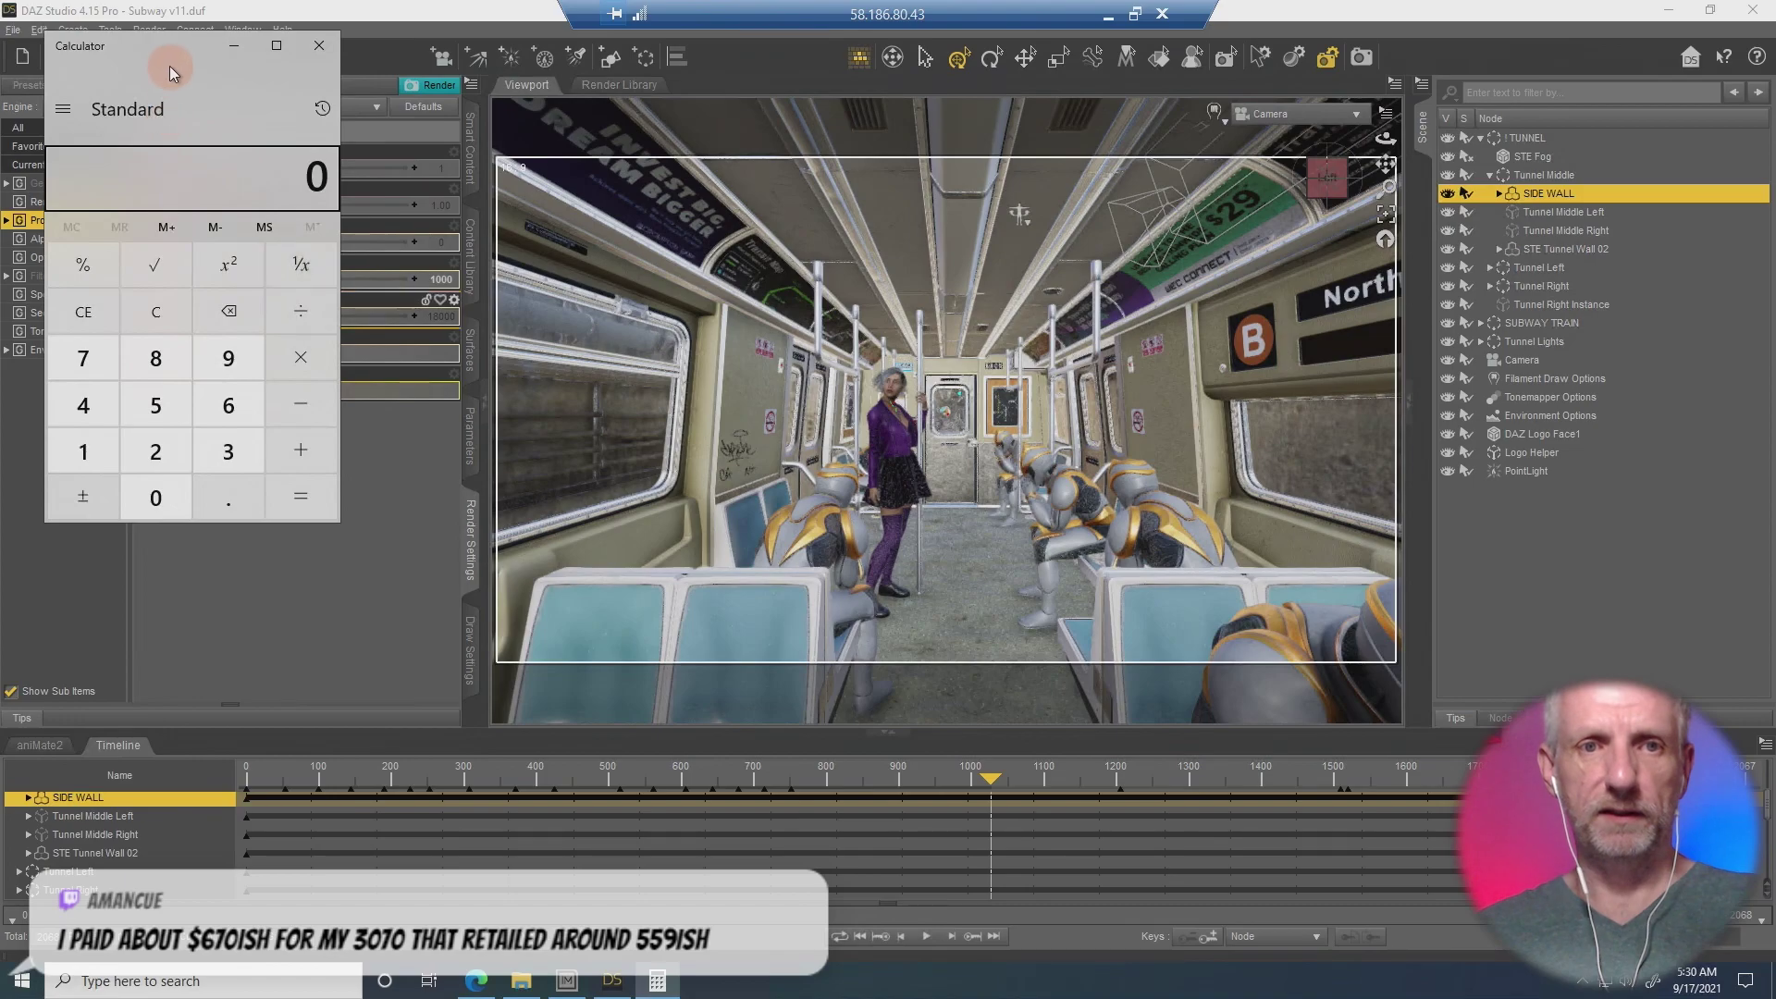
pyautogui.write('1800')
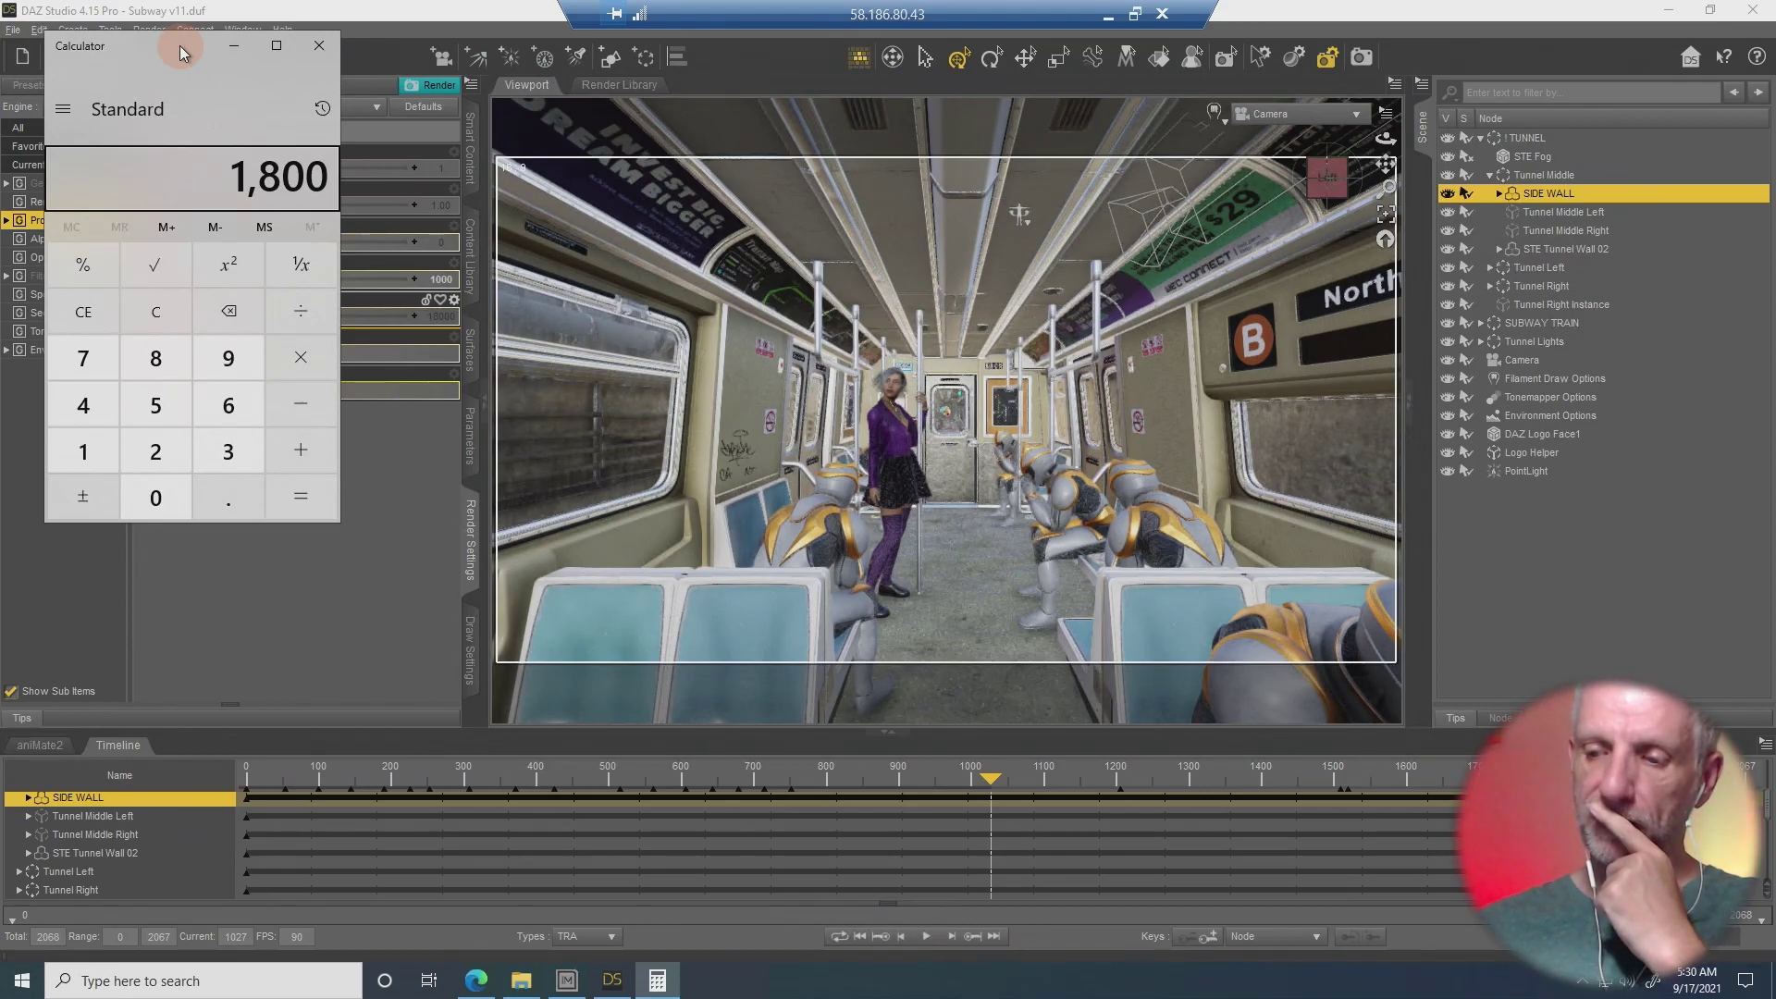
pyautogui.write('*50')
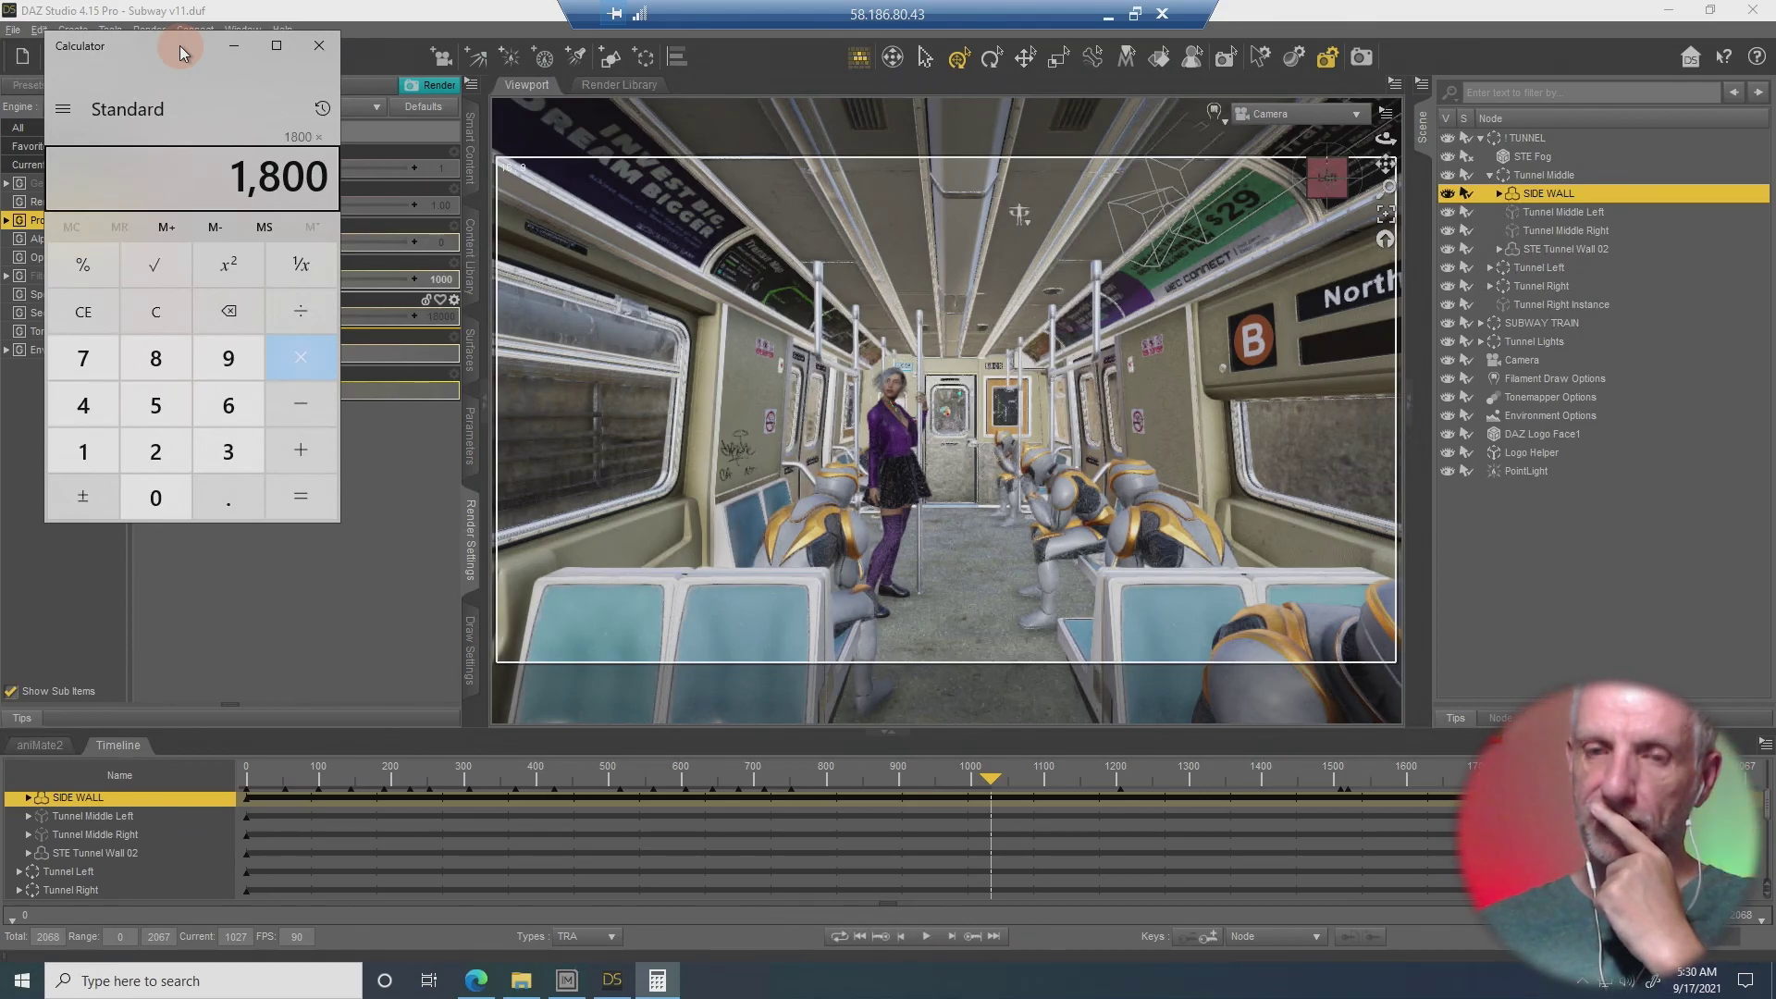
pyautogui.press('Return')
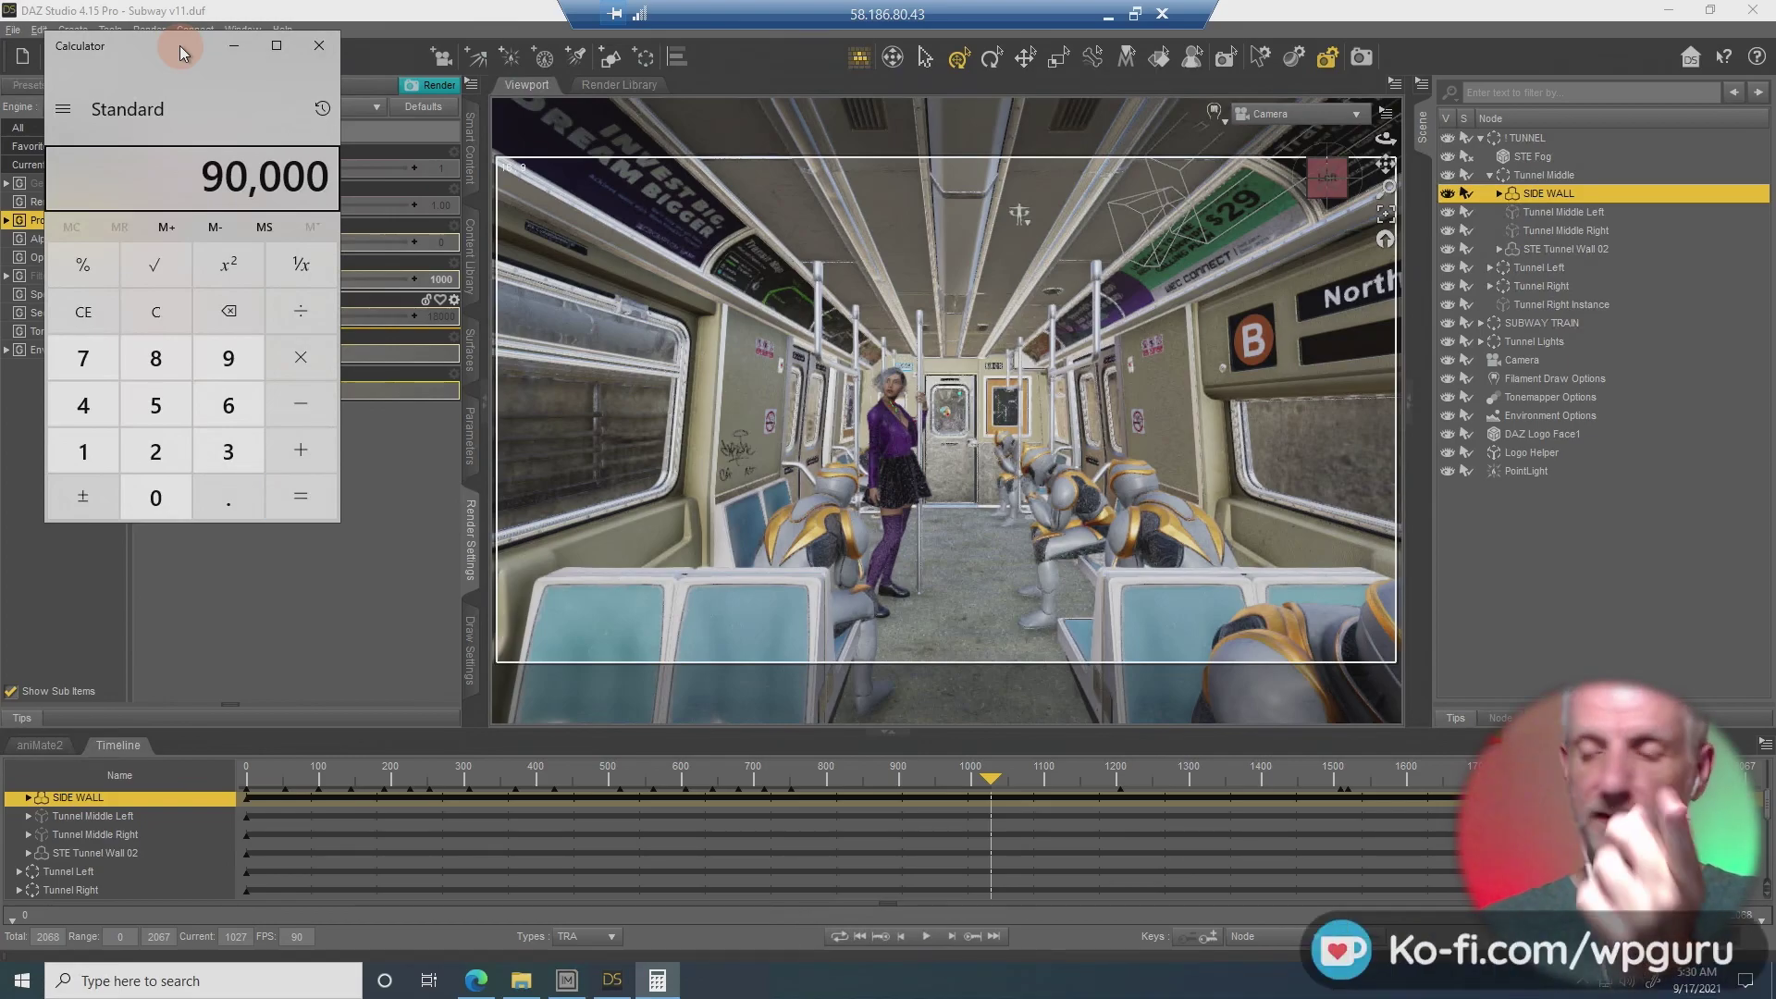
pyautogui.write('/60')
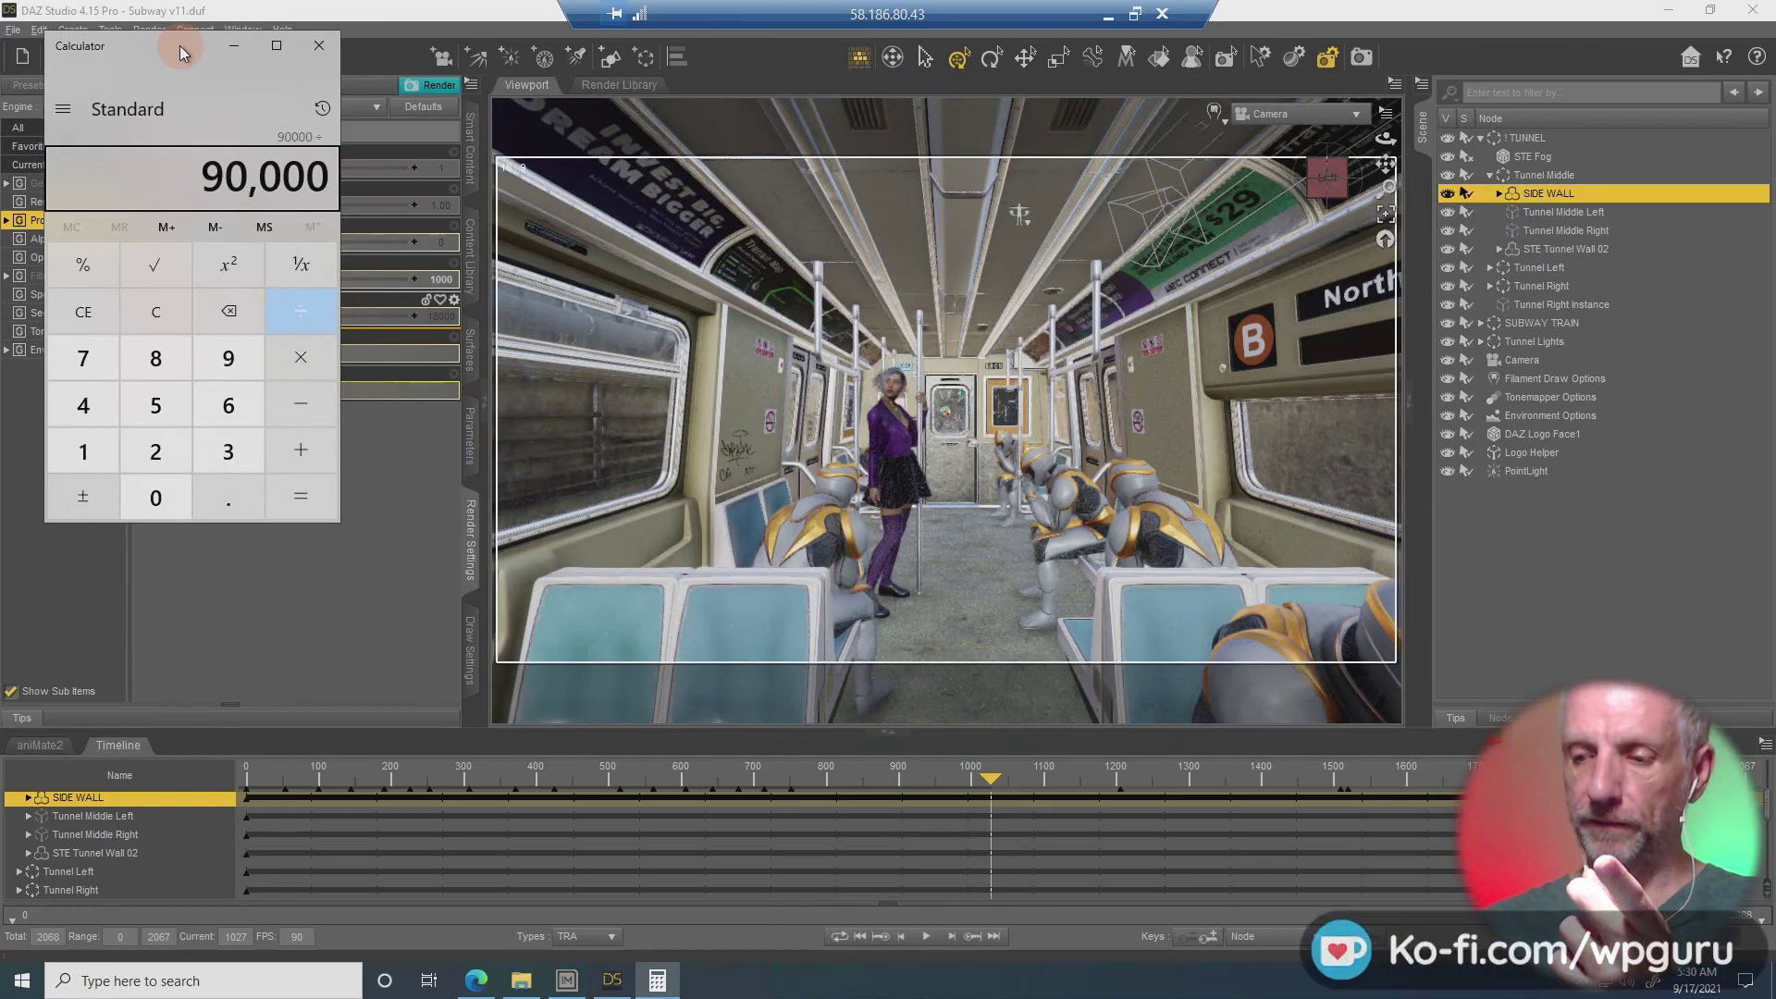
pyautogui.press('Return')
pyautogui.write('/60')
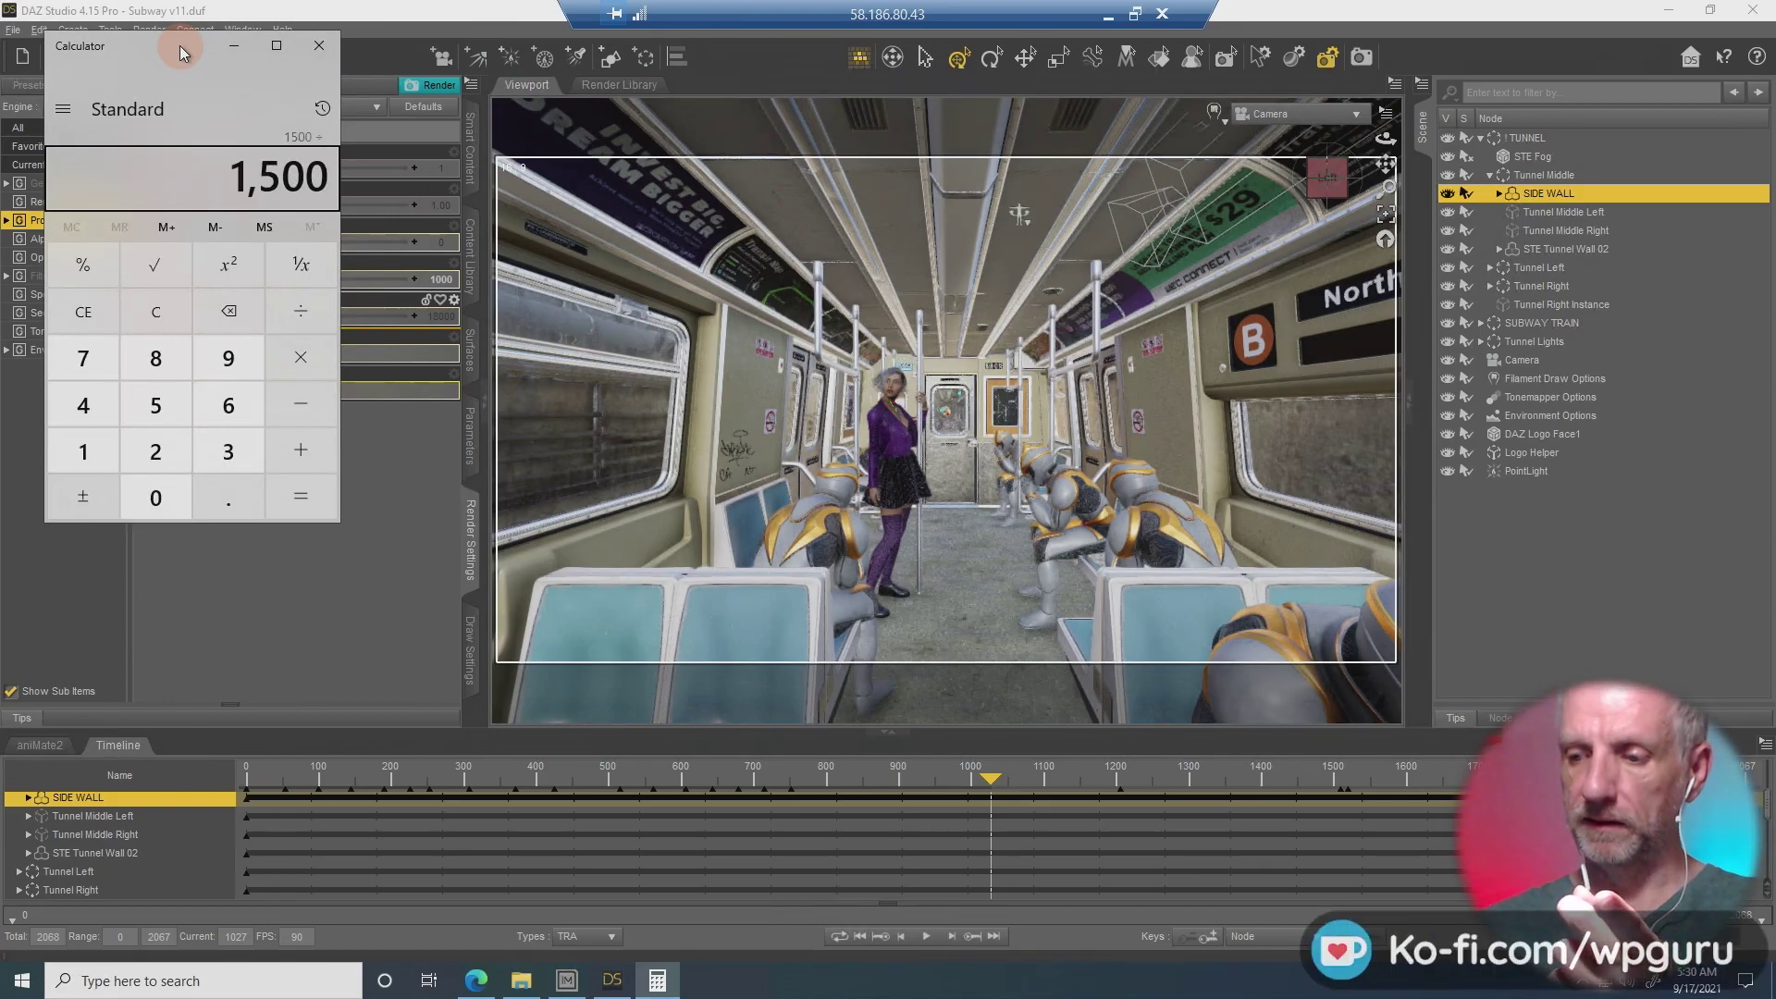
pyautogui.press('Return')
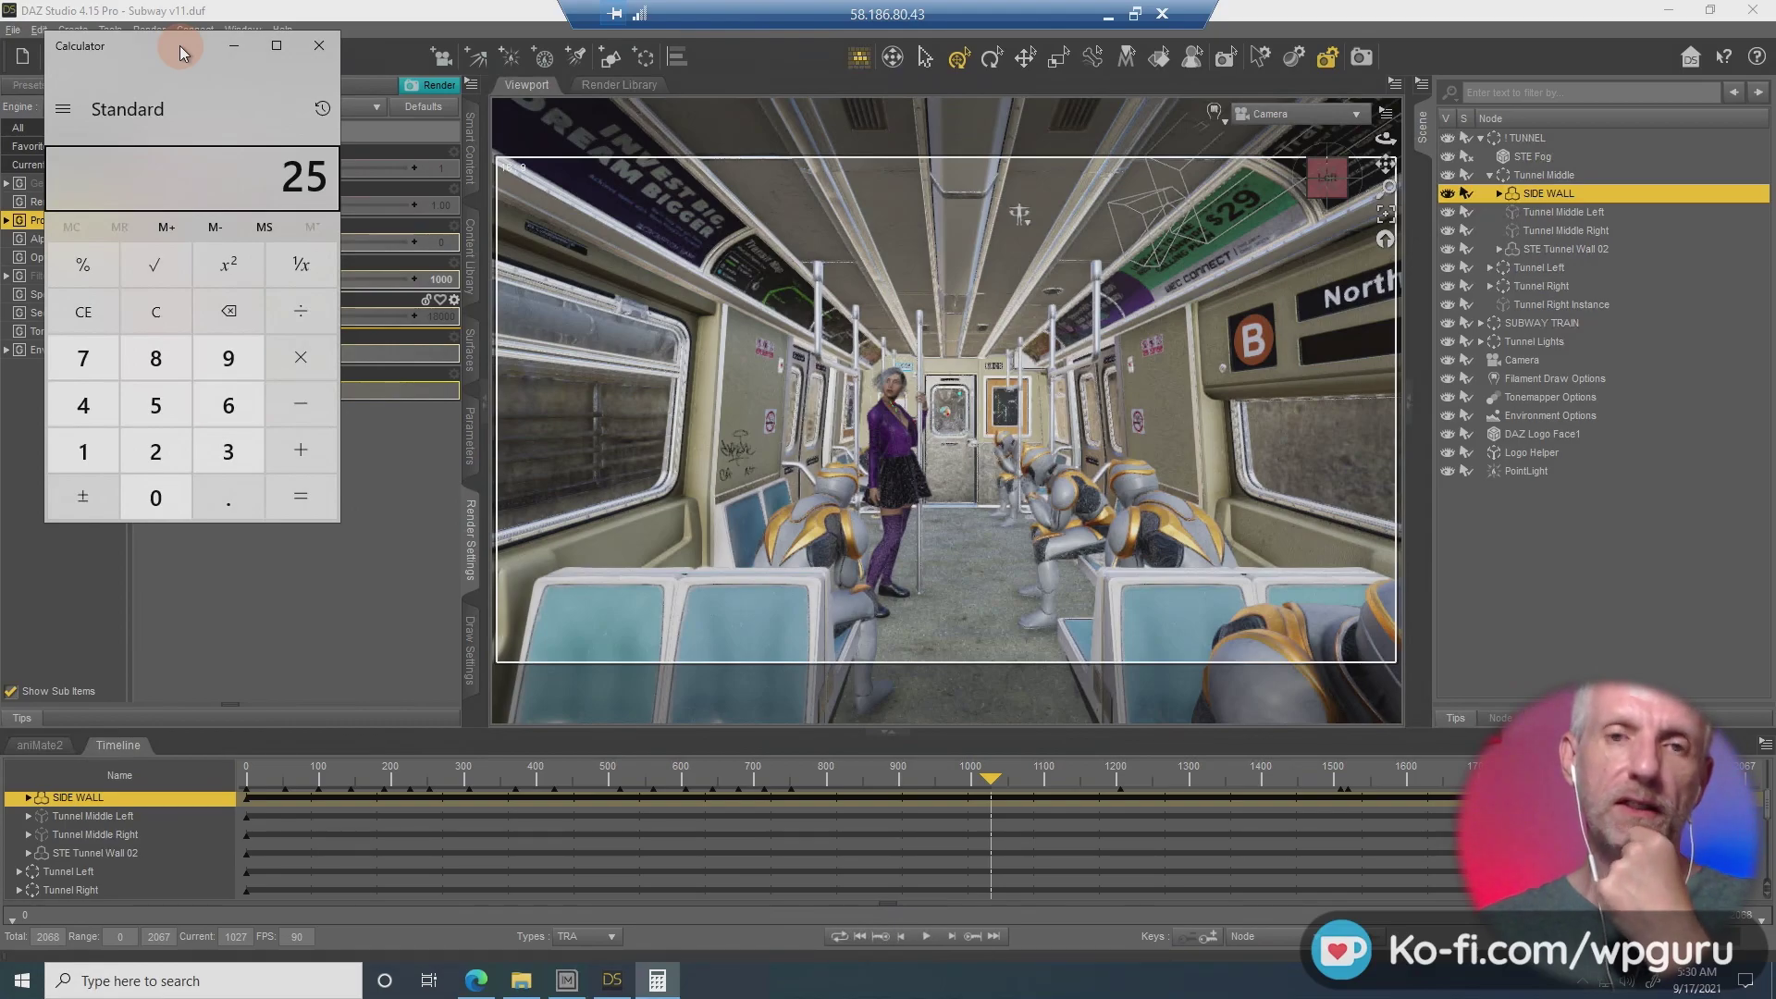
pyautogui.click(319, 52)
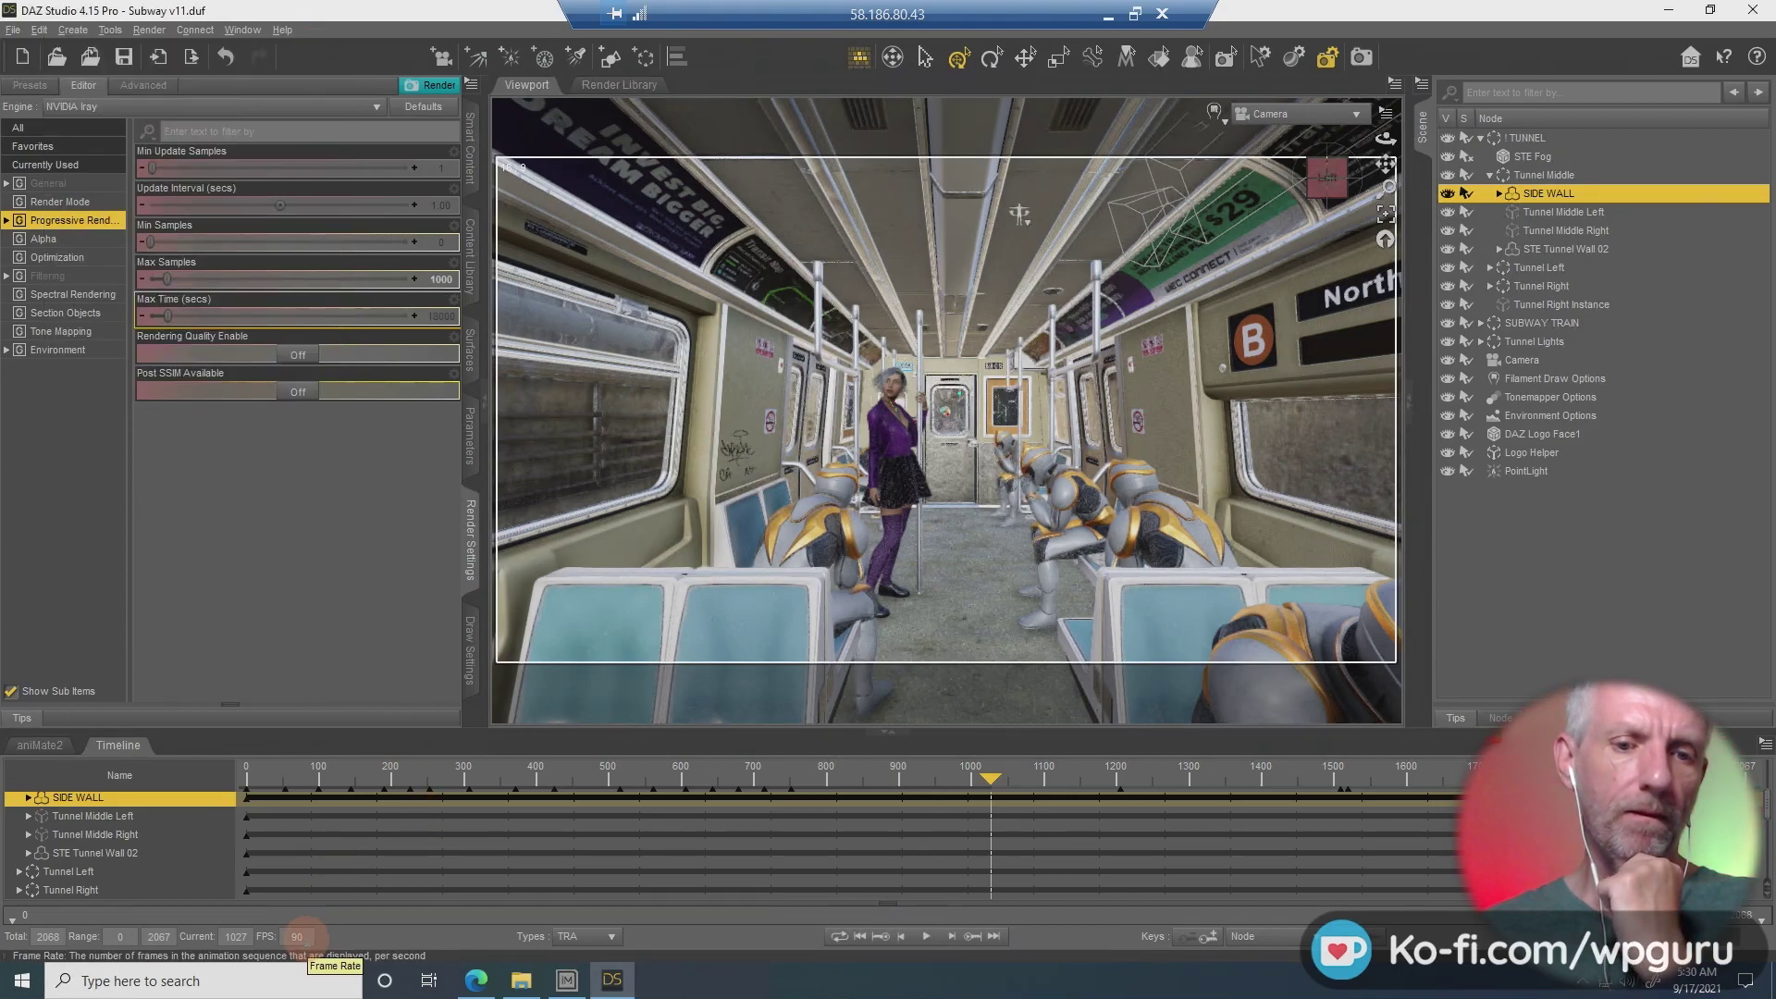
# Set the timeline's frame rate back to 60 FPS.
pyautogui.doubleClick(300, 936)
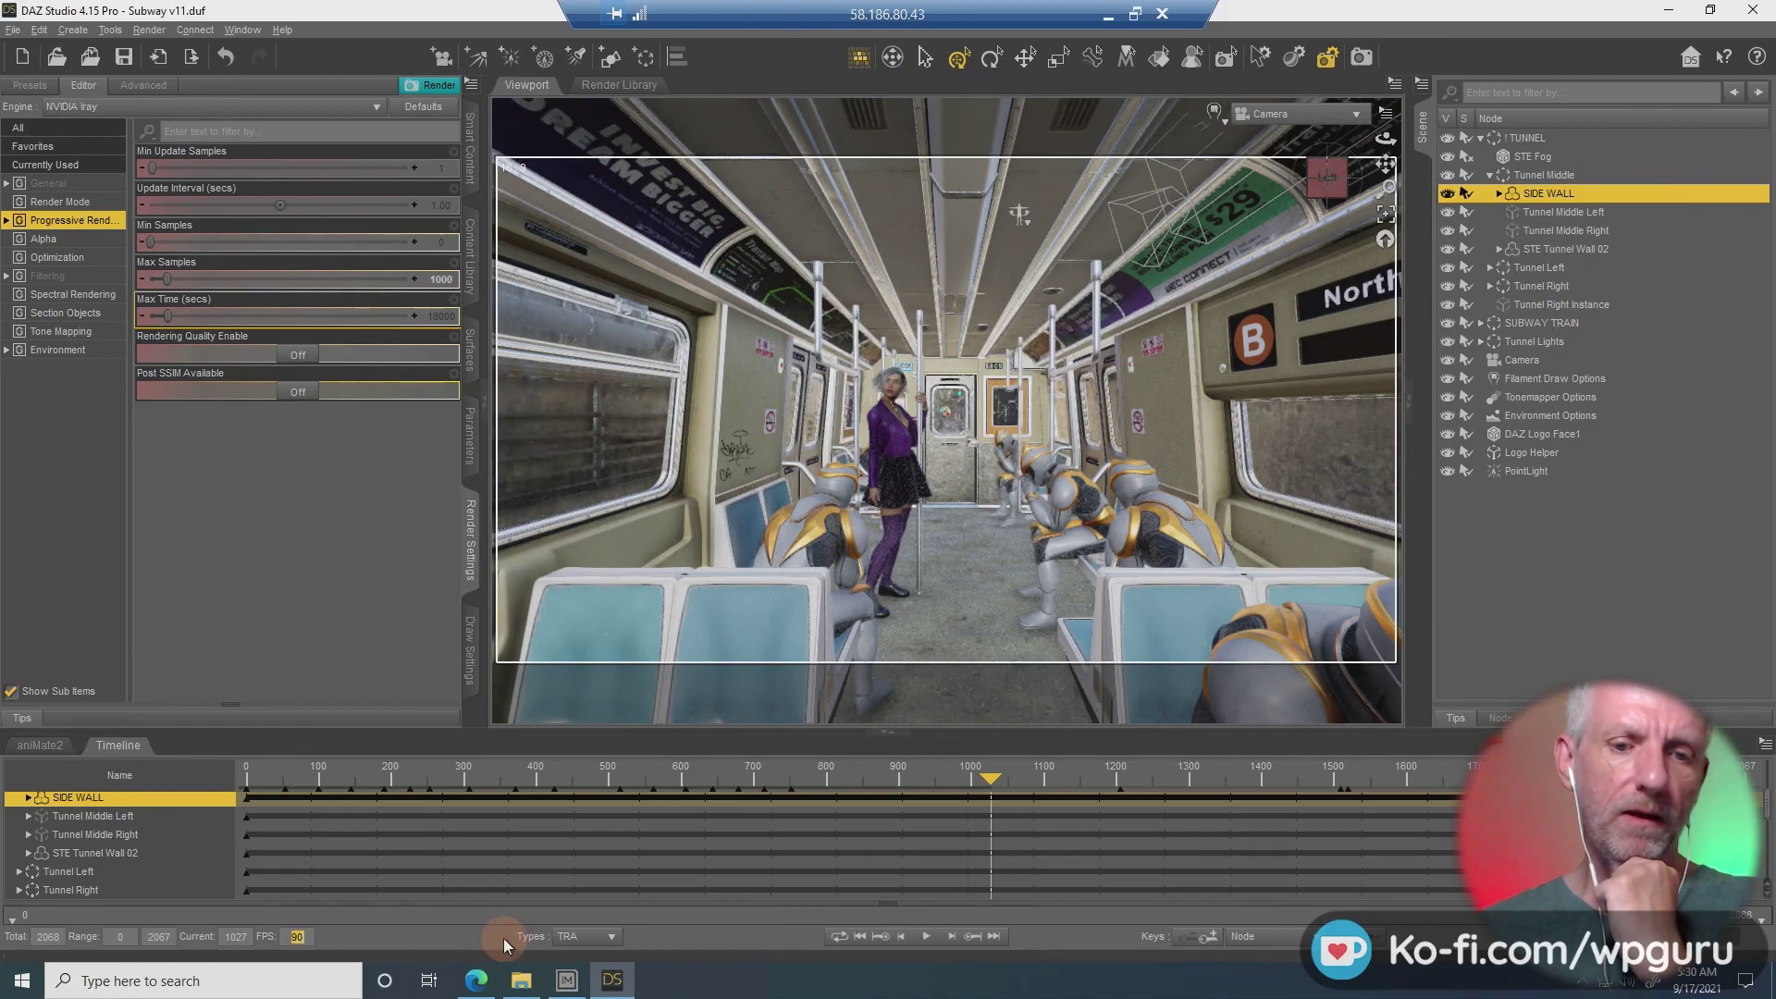
pyautogui.write('30')
pyautogui.press('Return')
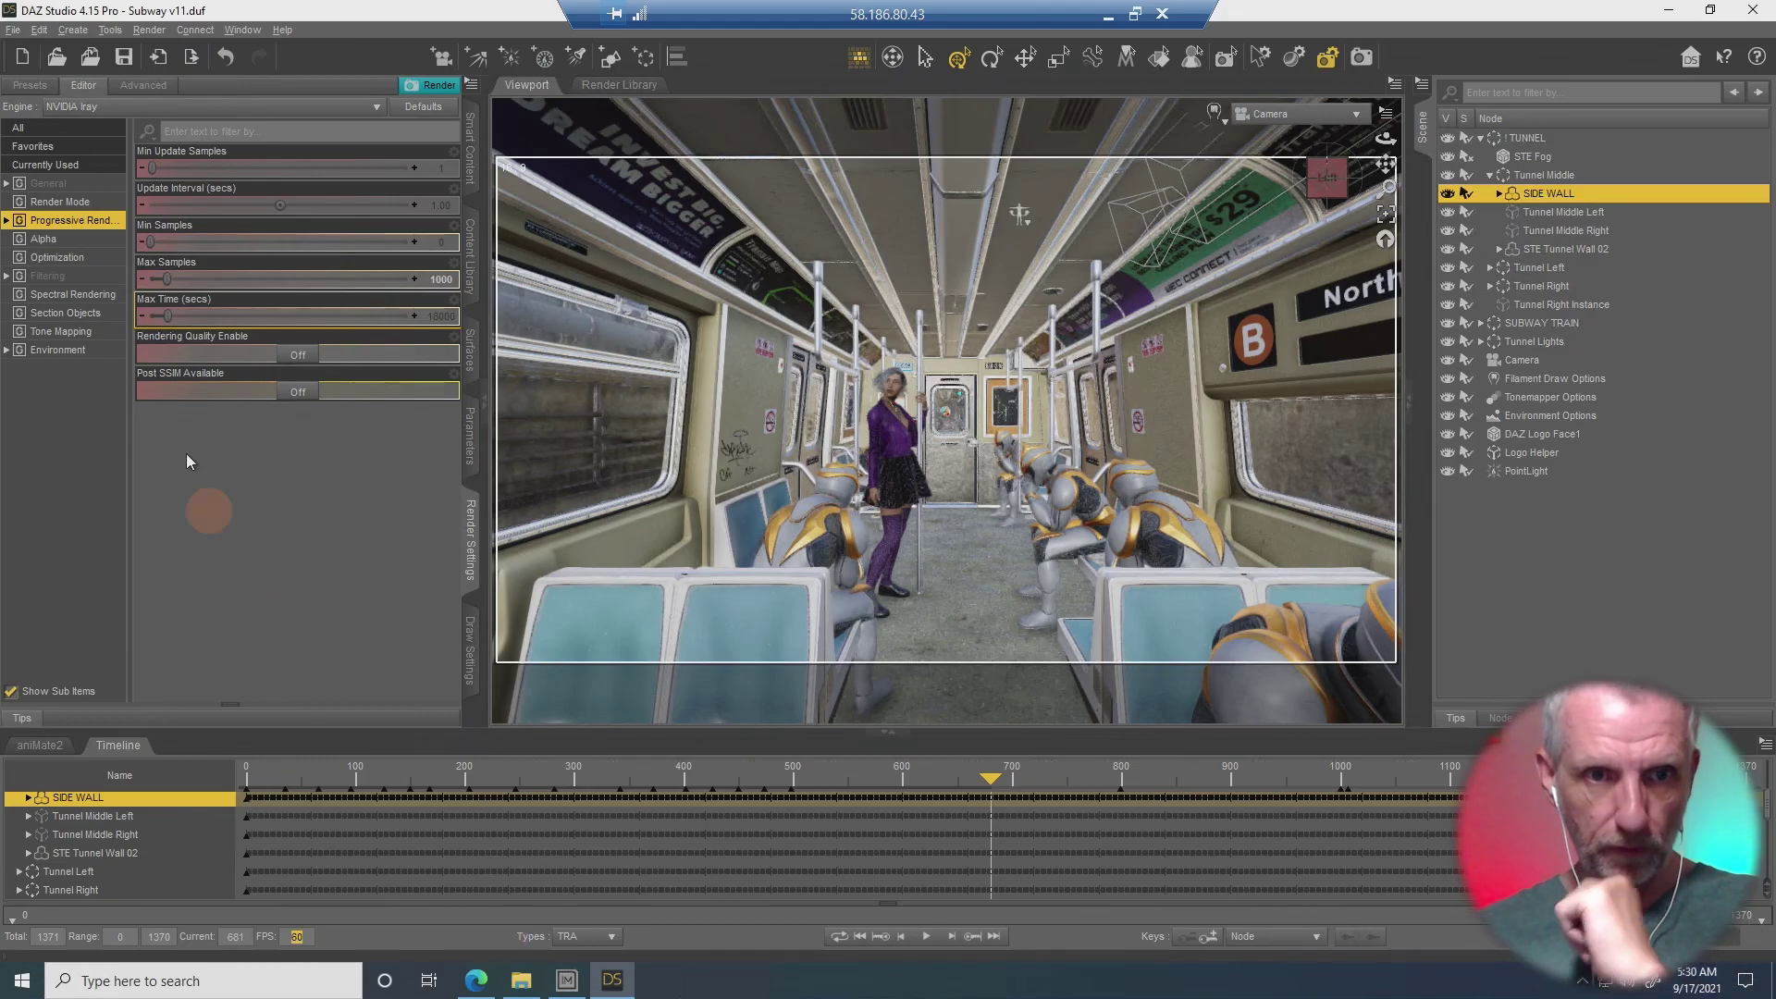
# Set the Render Type in the general render settings to Image Series.
pyautogui.click(51, 183)
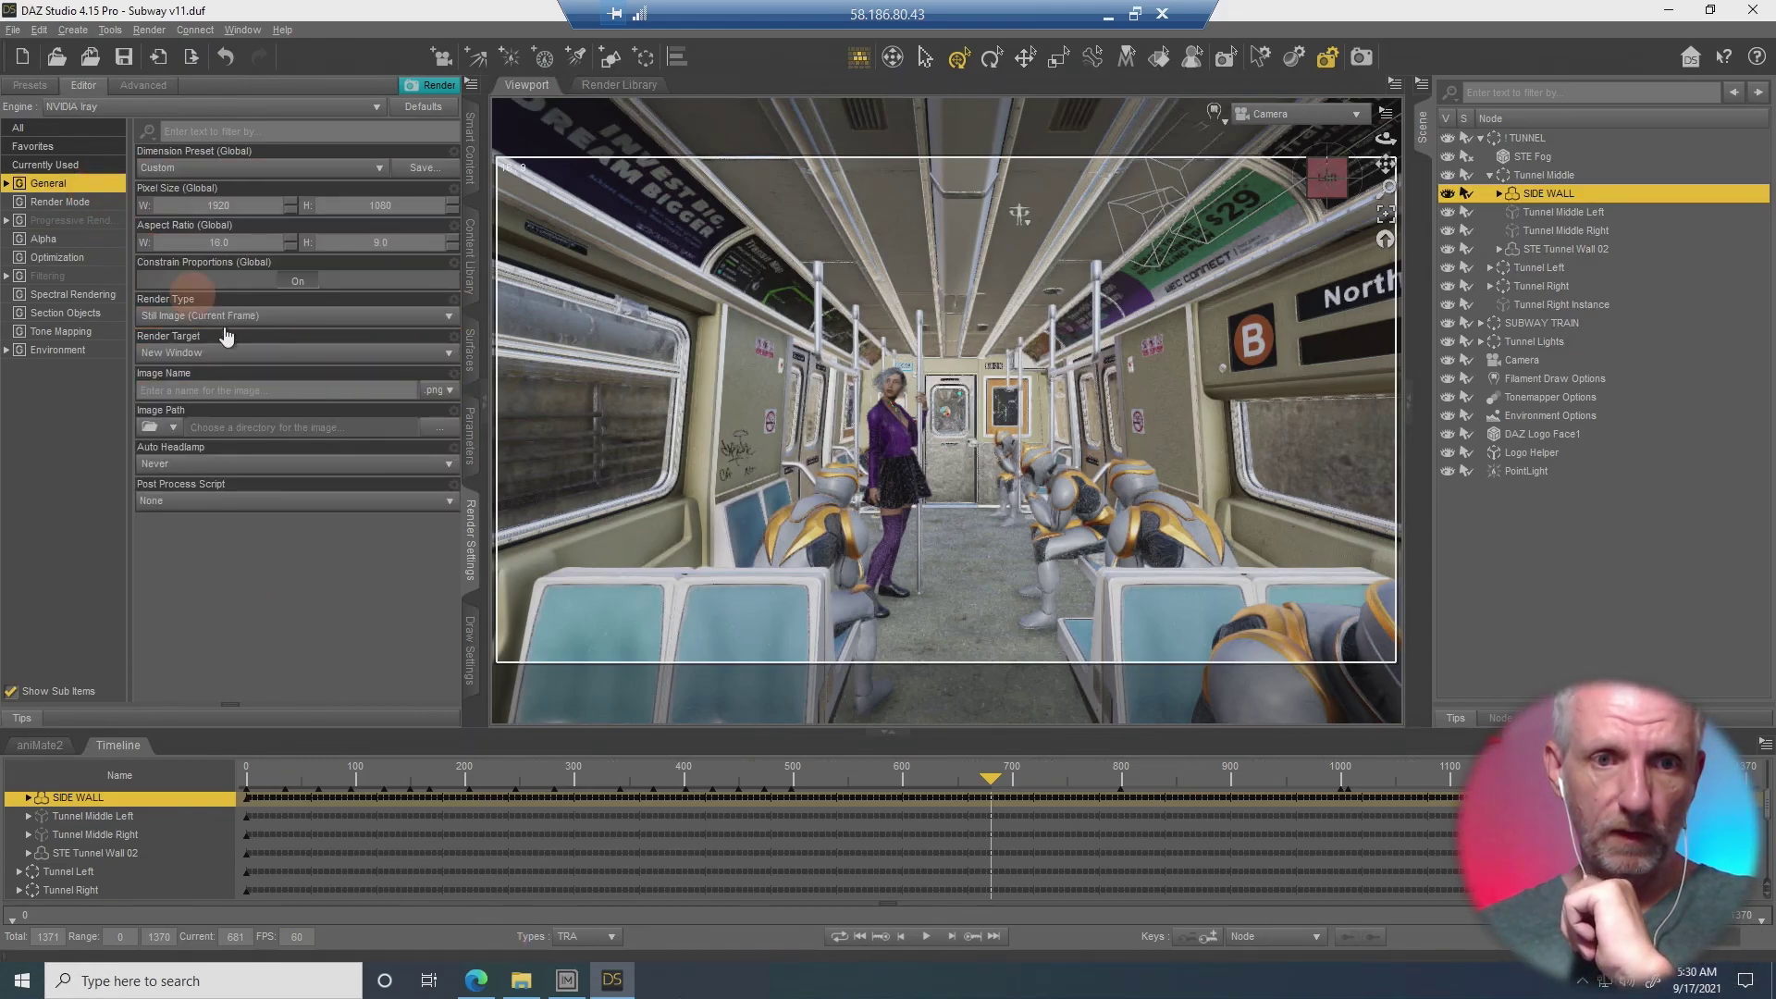
pyautogui.click(347, 316)
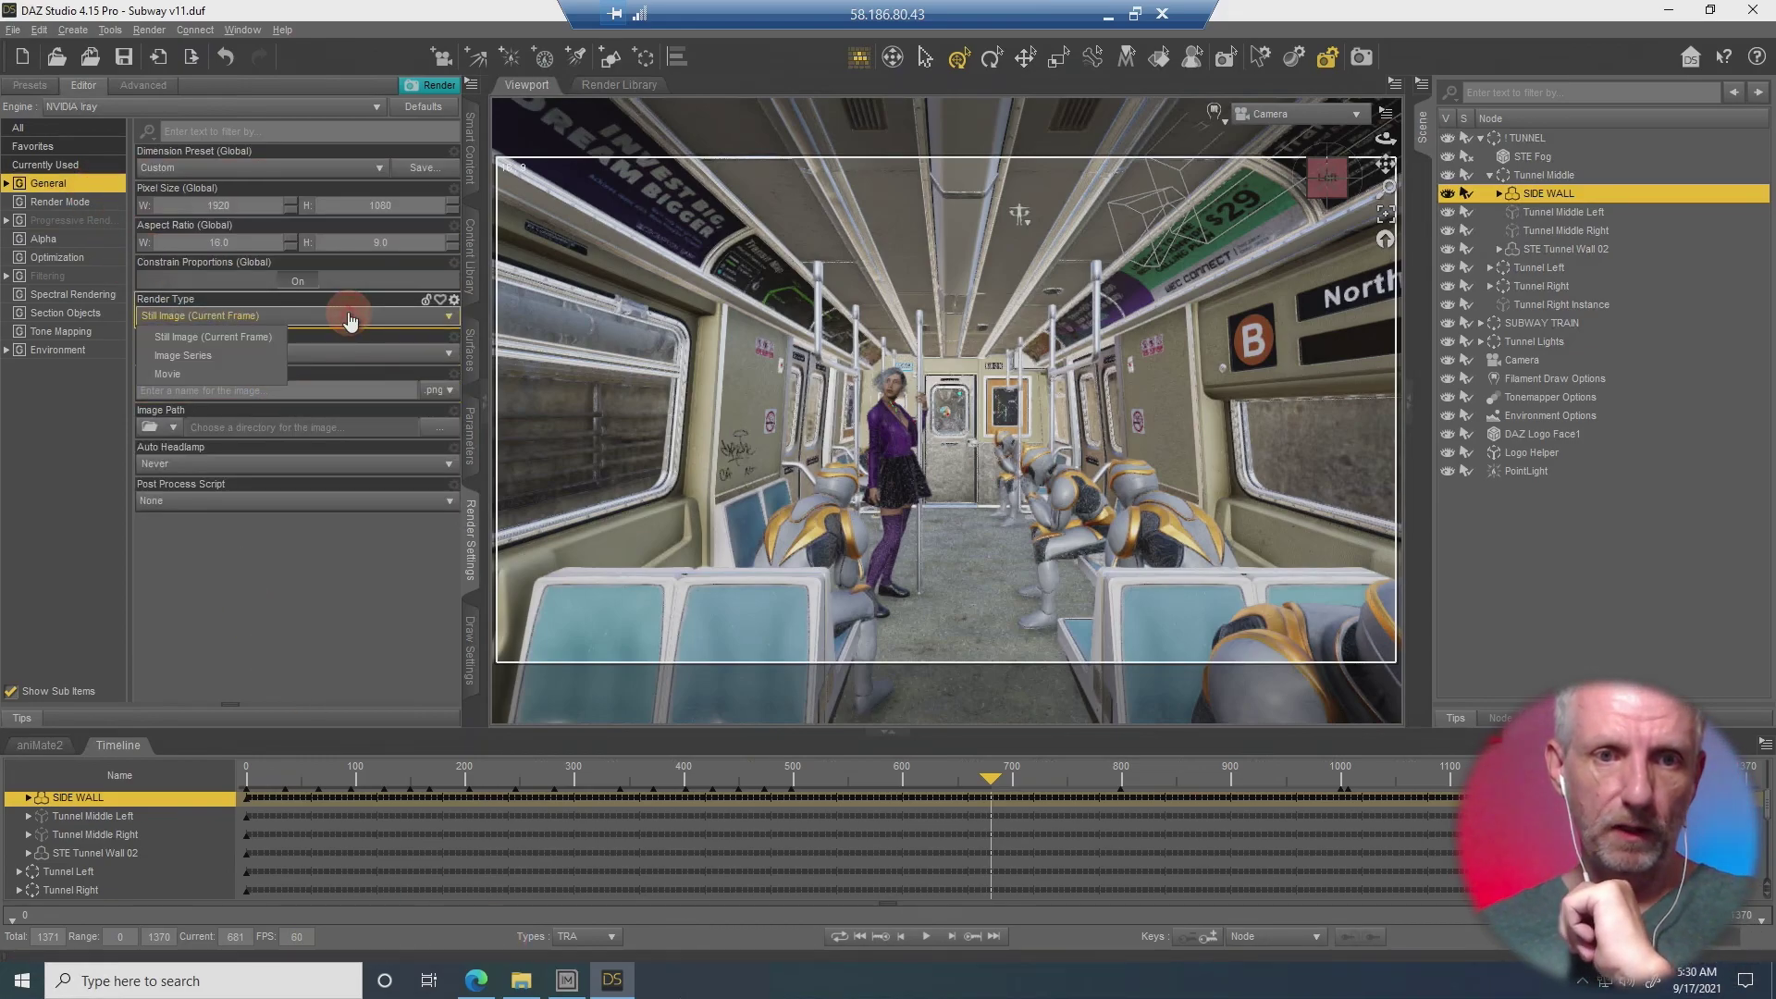
pyautogui.click(255, 357)
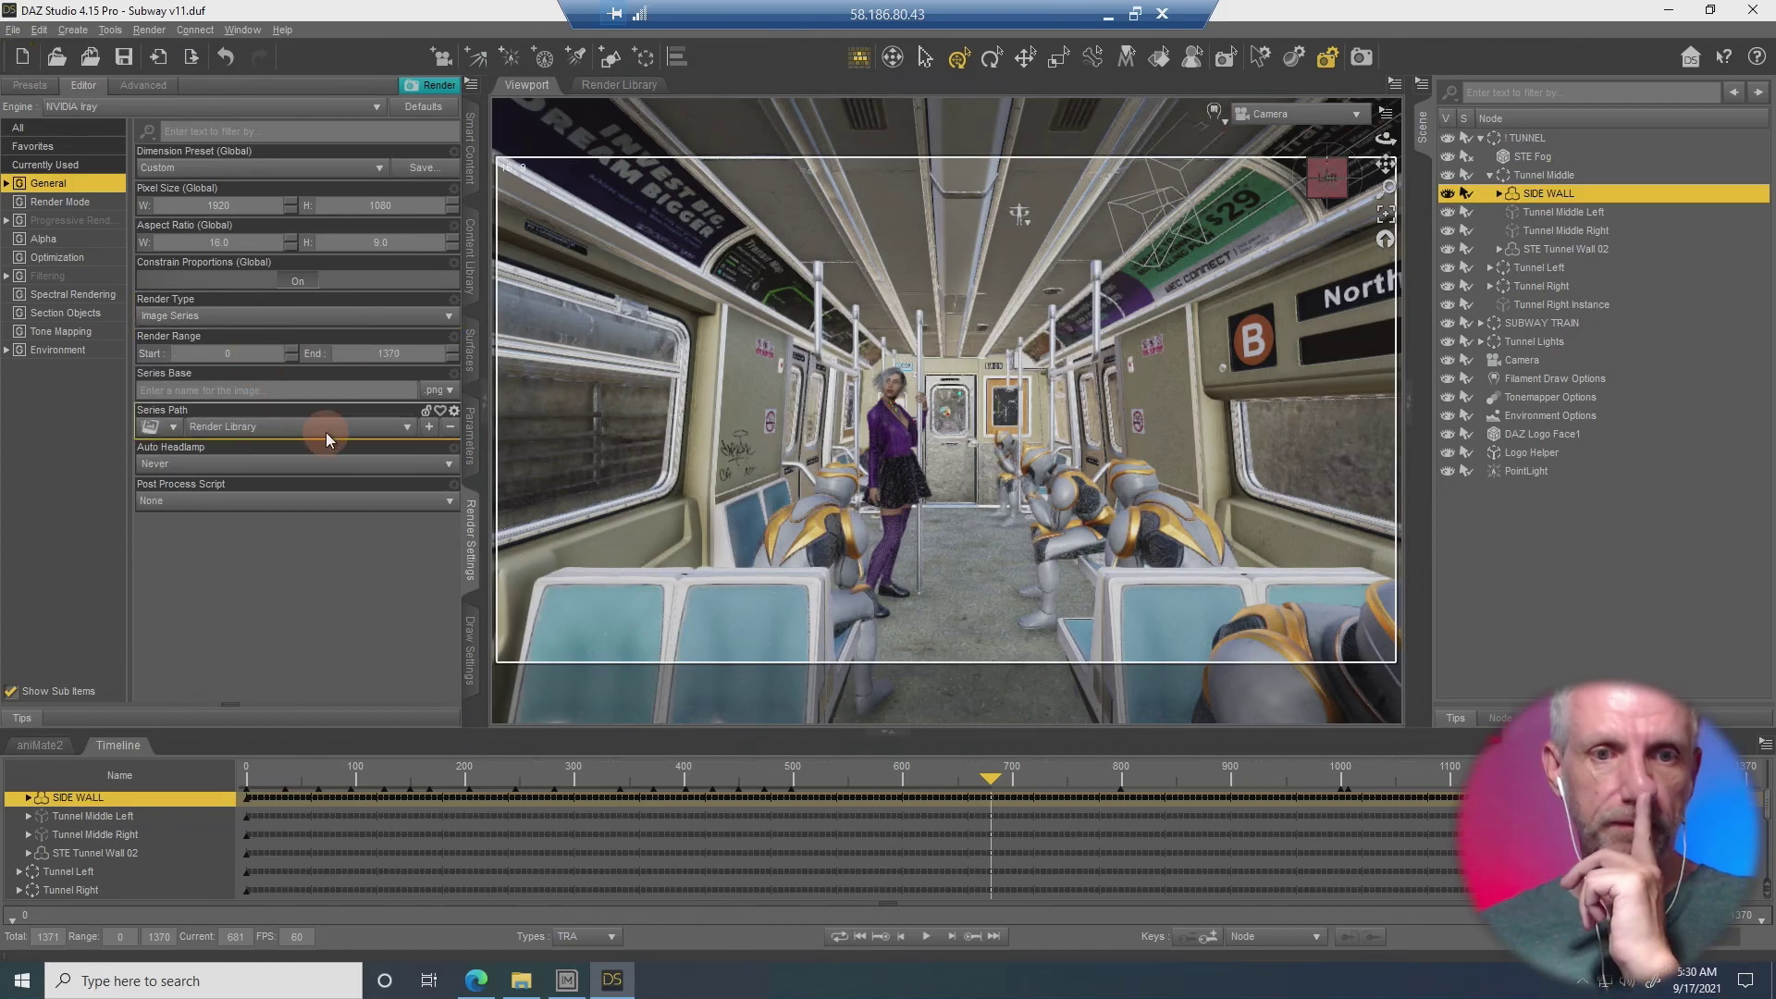
# Create a folder named Animation v11 in Downloads and set it as the Series Path for the image series.
pyautogui.click(172, 427)
pyautogui.click(166, 453)
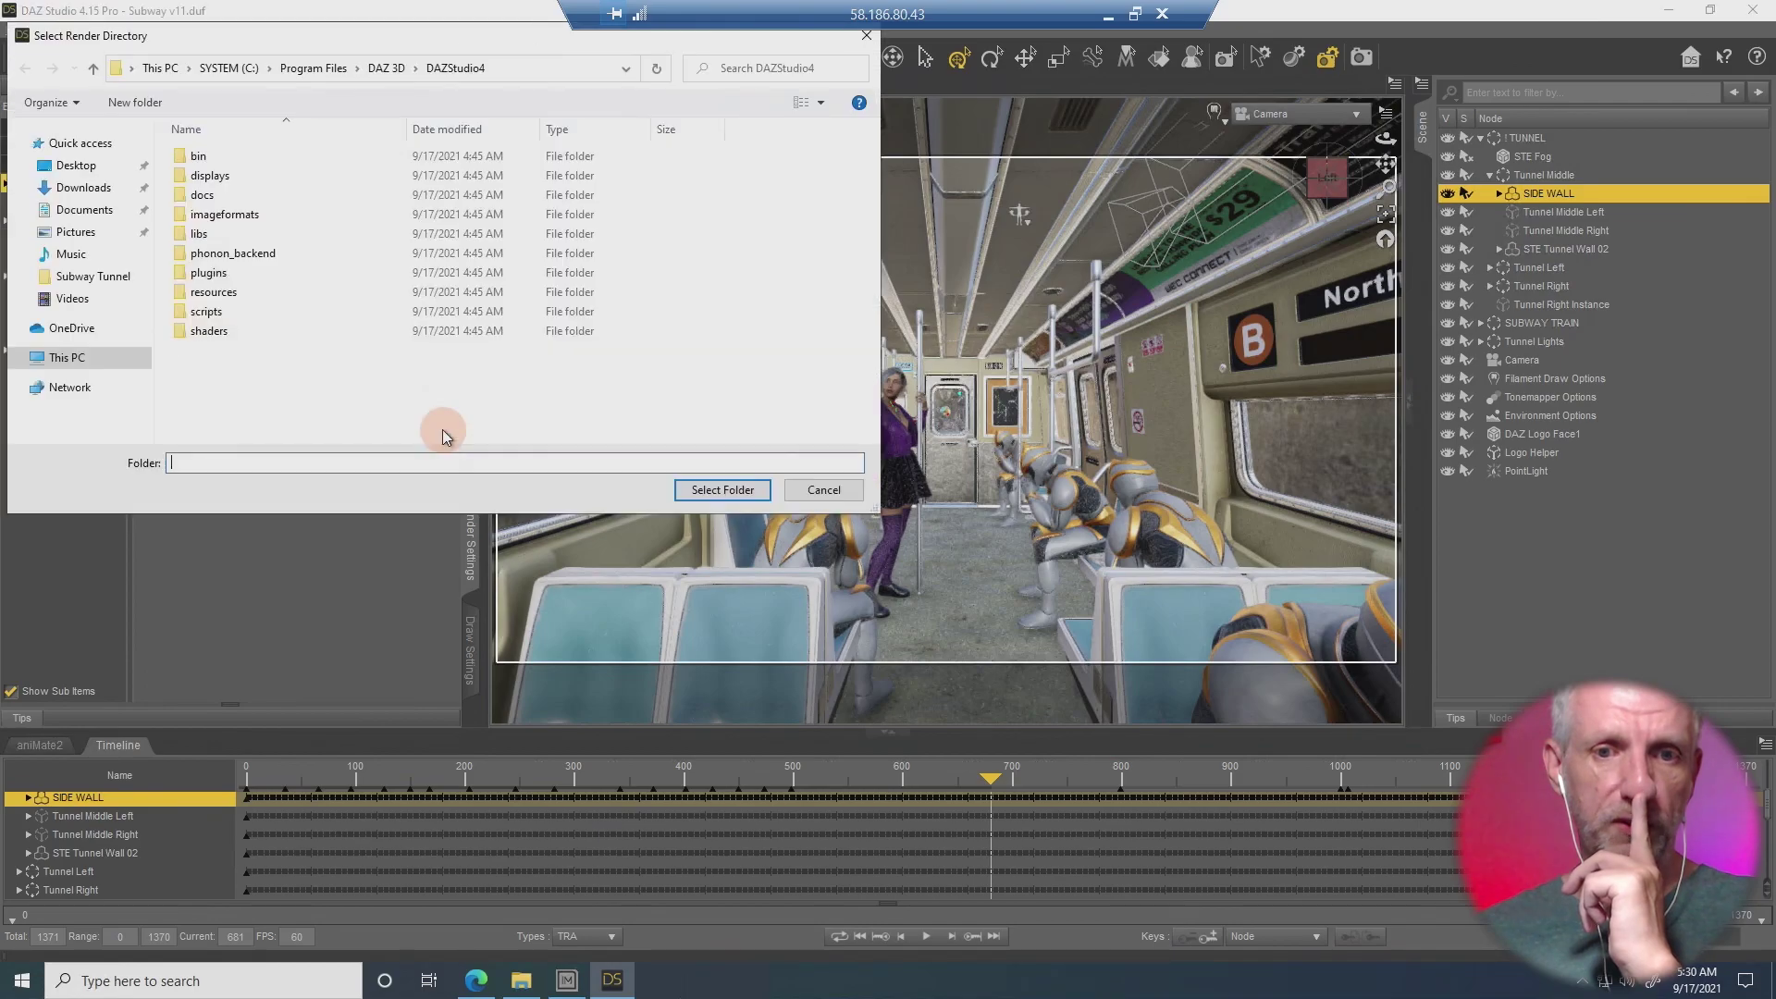
pyautogui.click(111, 188)
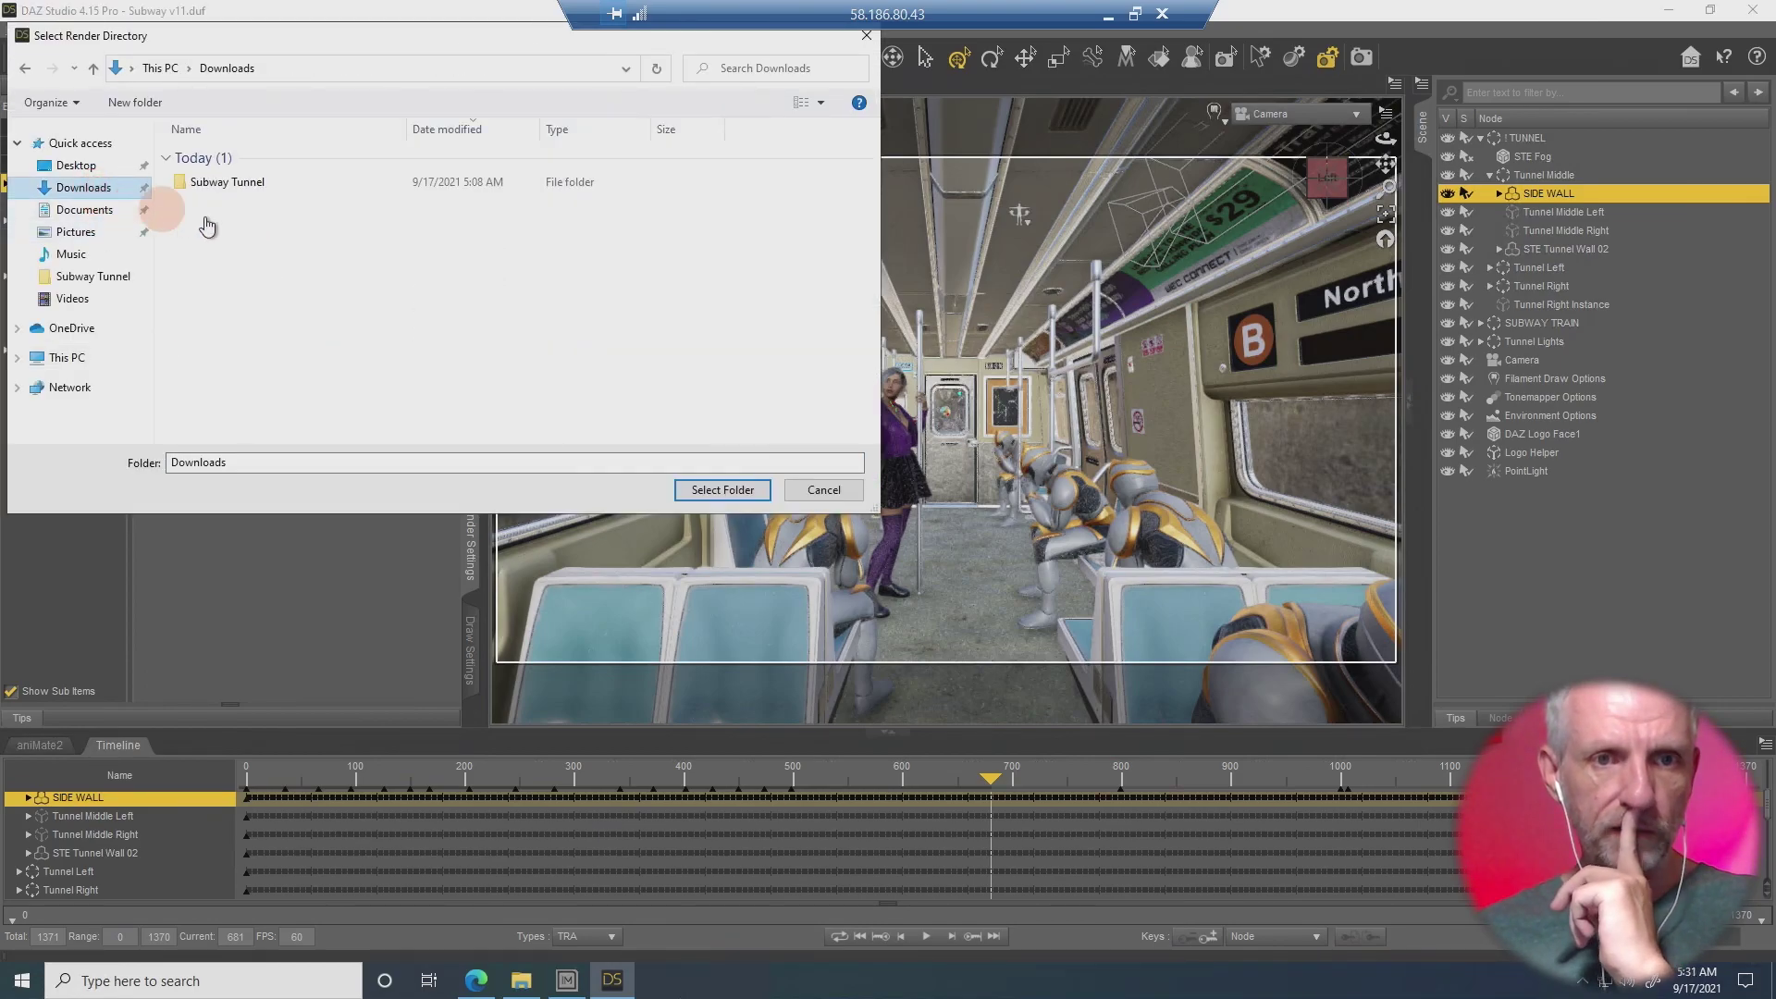
pyautogui.rightClick(297, 253)
pyautogui.moveTo(417, 447)
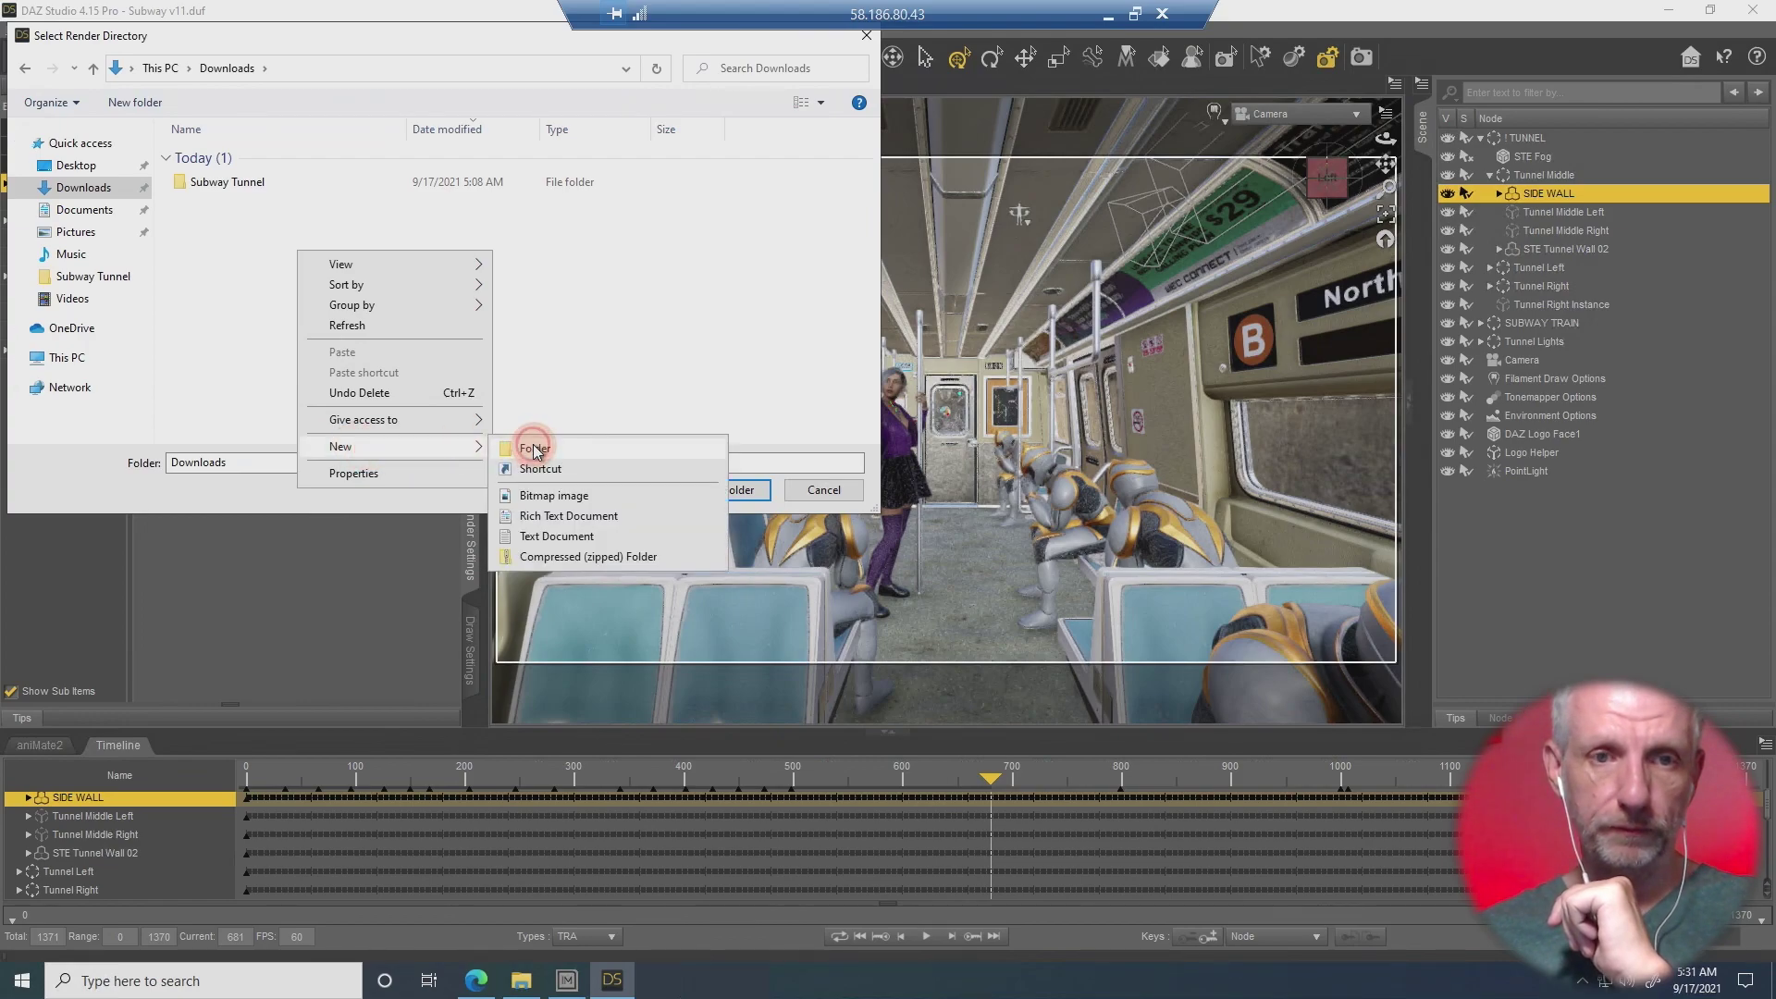
pyautogui.click(535, 450)
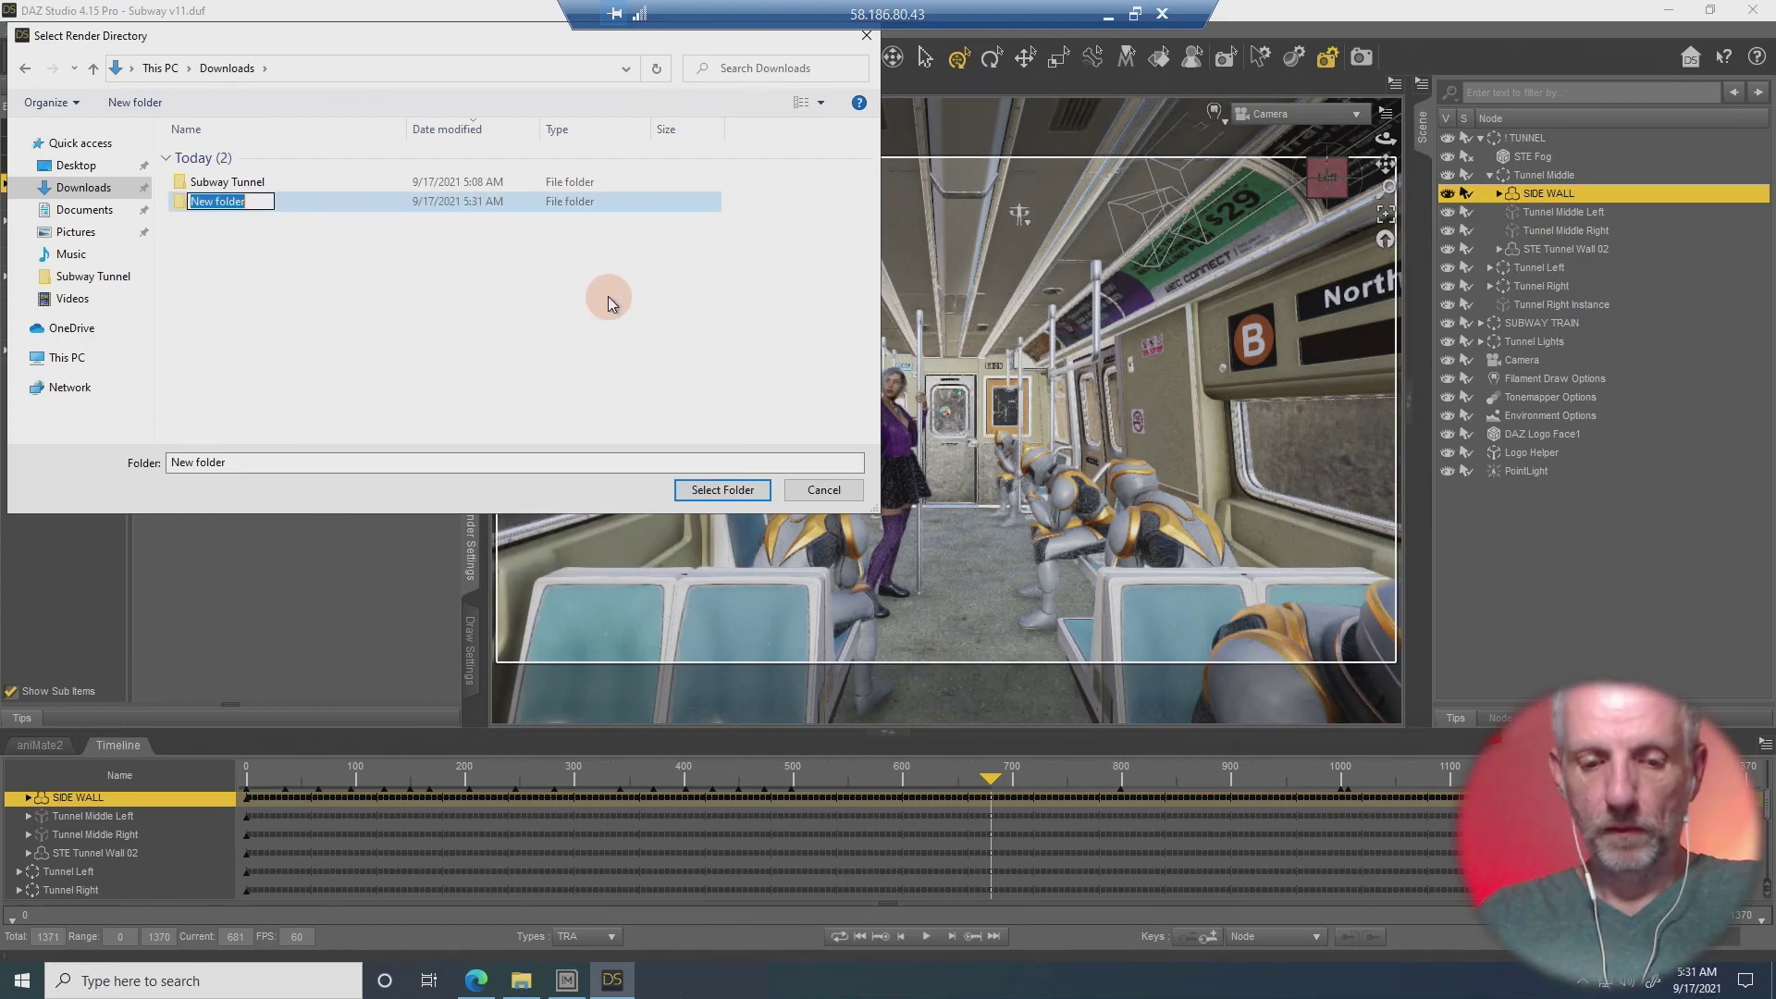
pyautogui.write('Animation v11')
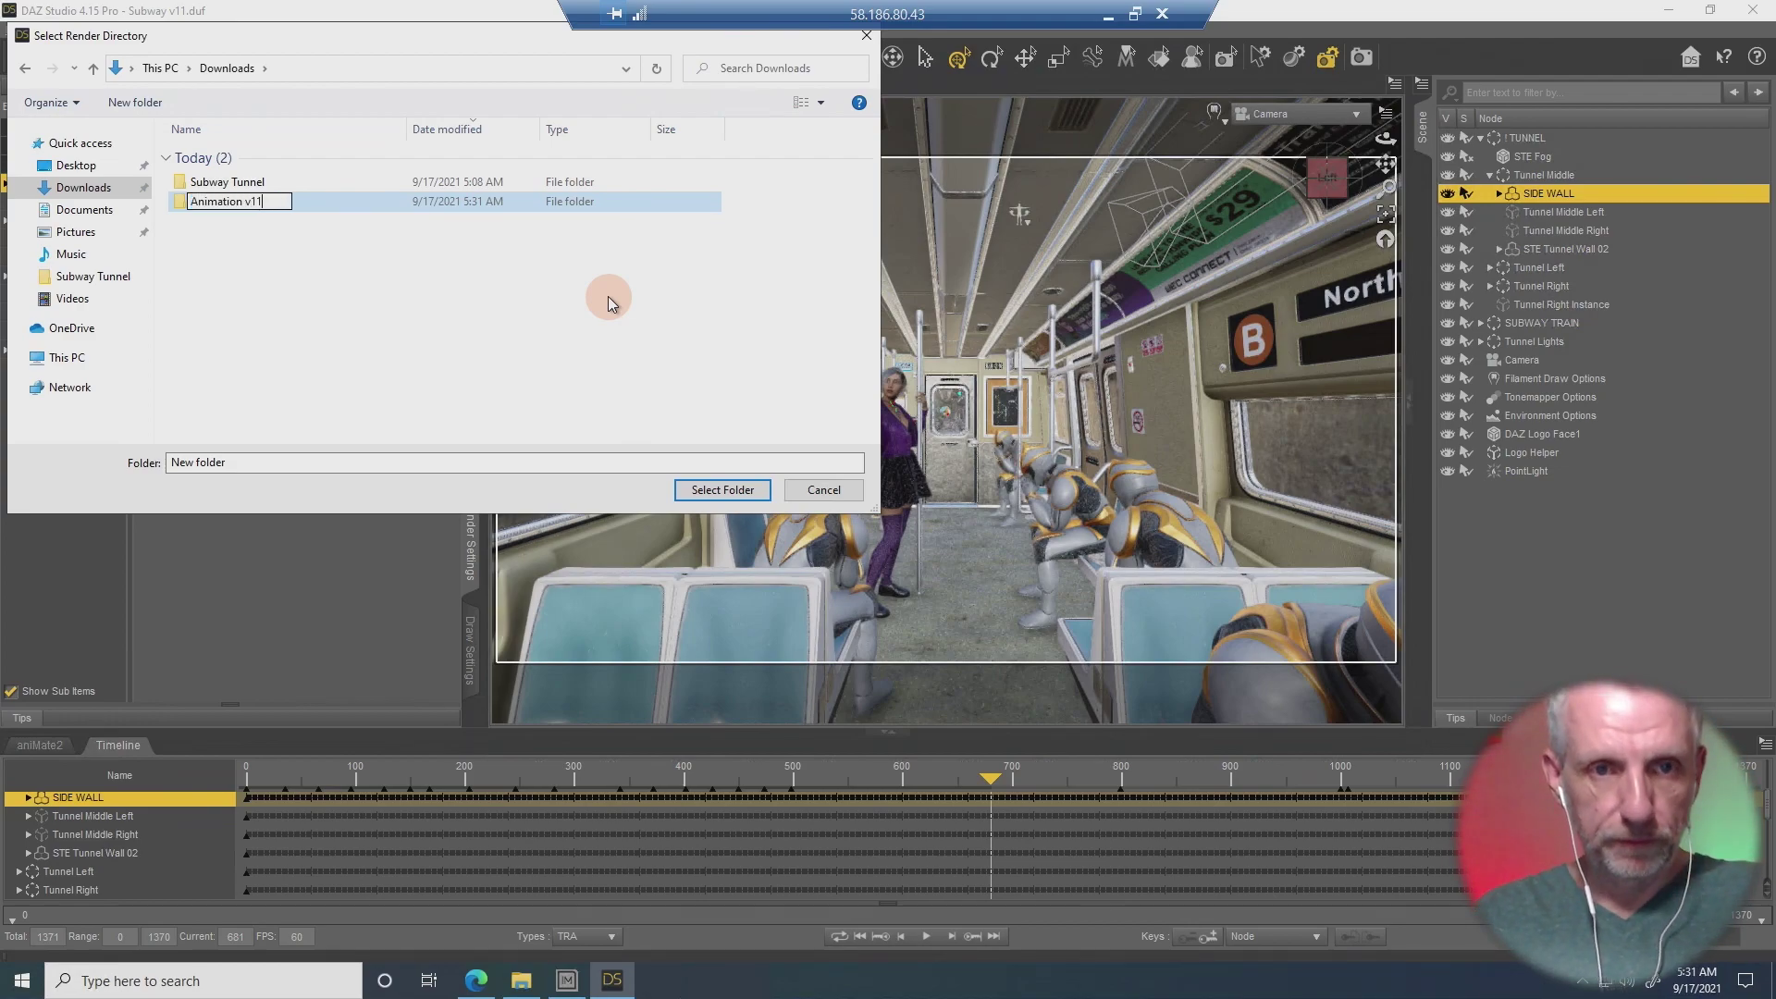
pyautogui.press('Return')
pyautogui.doubleClick(287, 206)
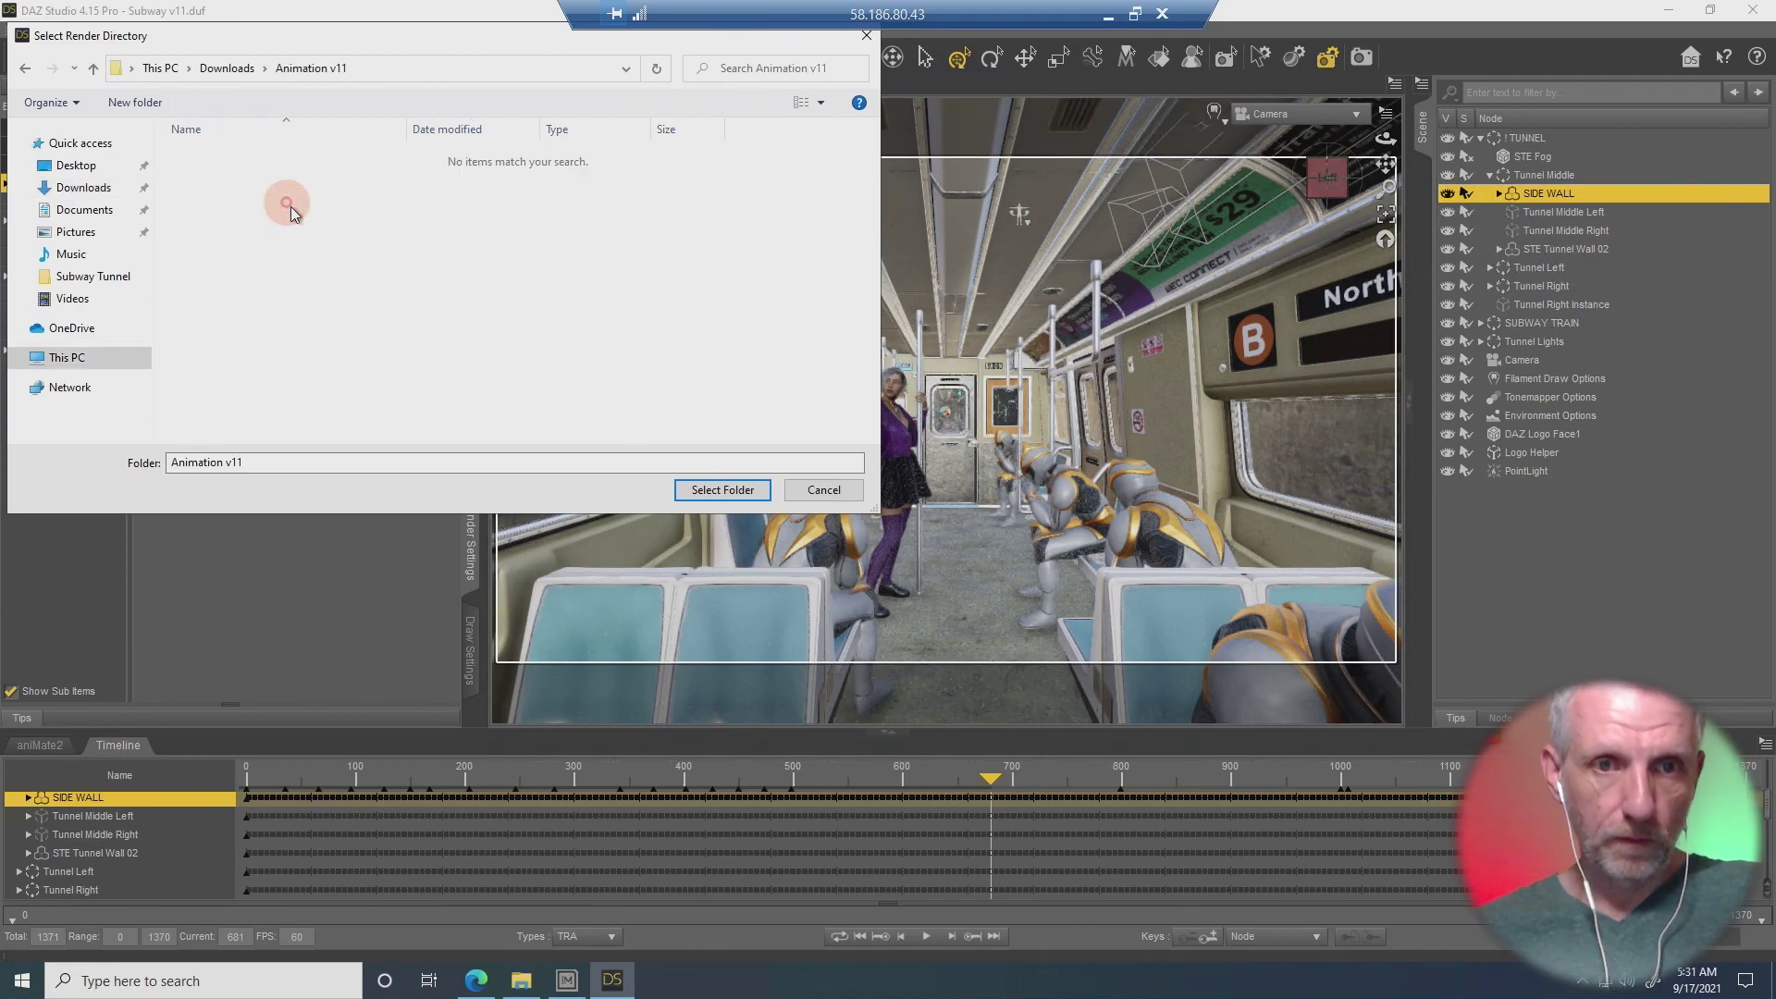
pyautogui.click(709, 489)
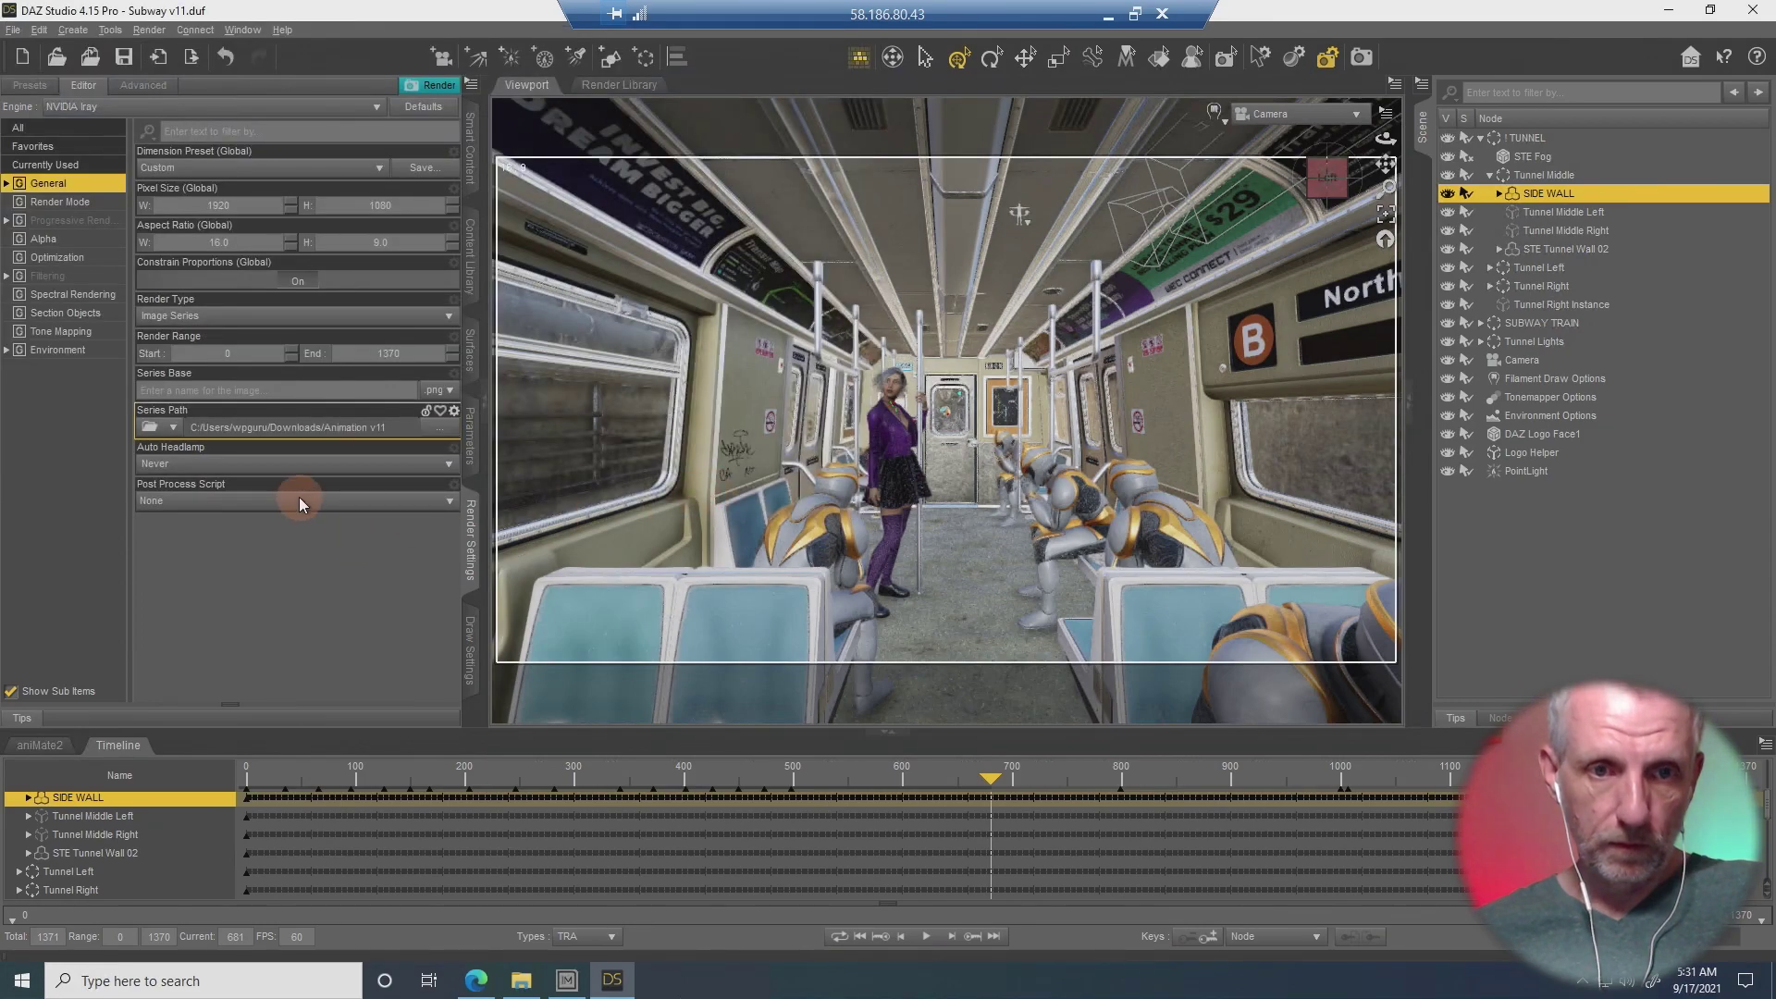
# Set the Series Base name for the rendered images to "Subway v11-".
pyautogui.click(294, 390)
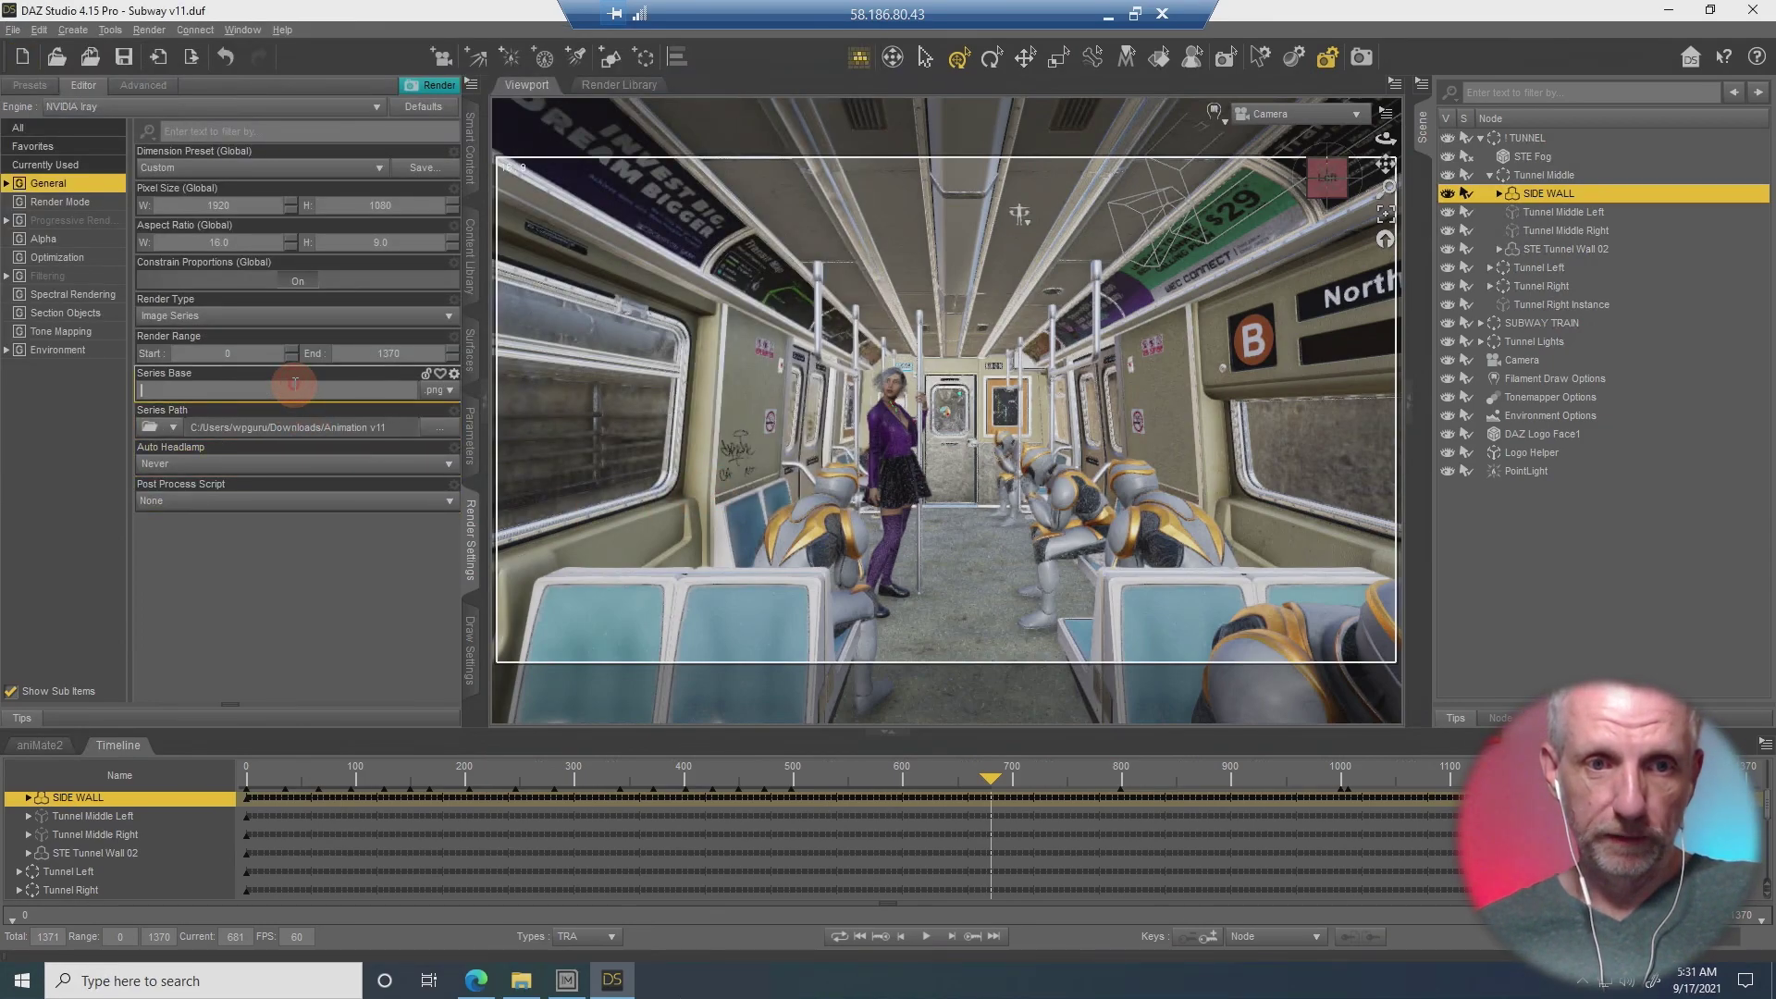
pyautogui.write('A')
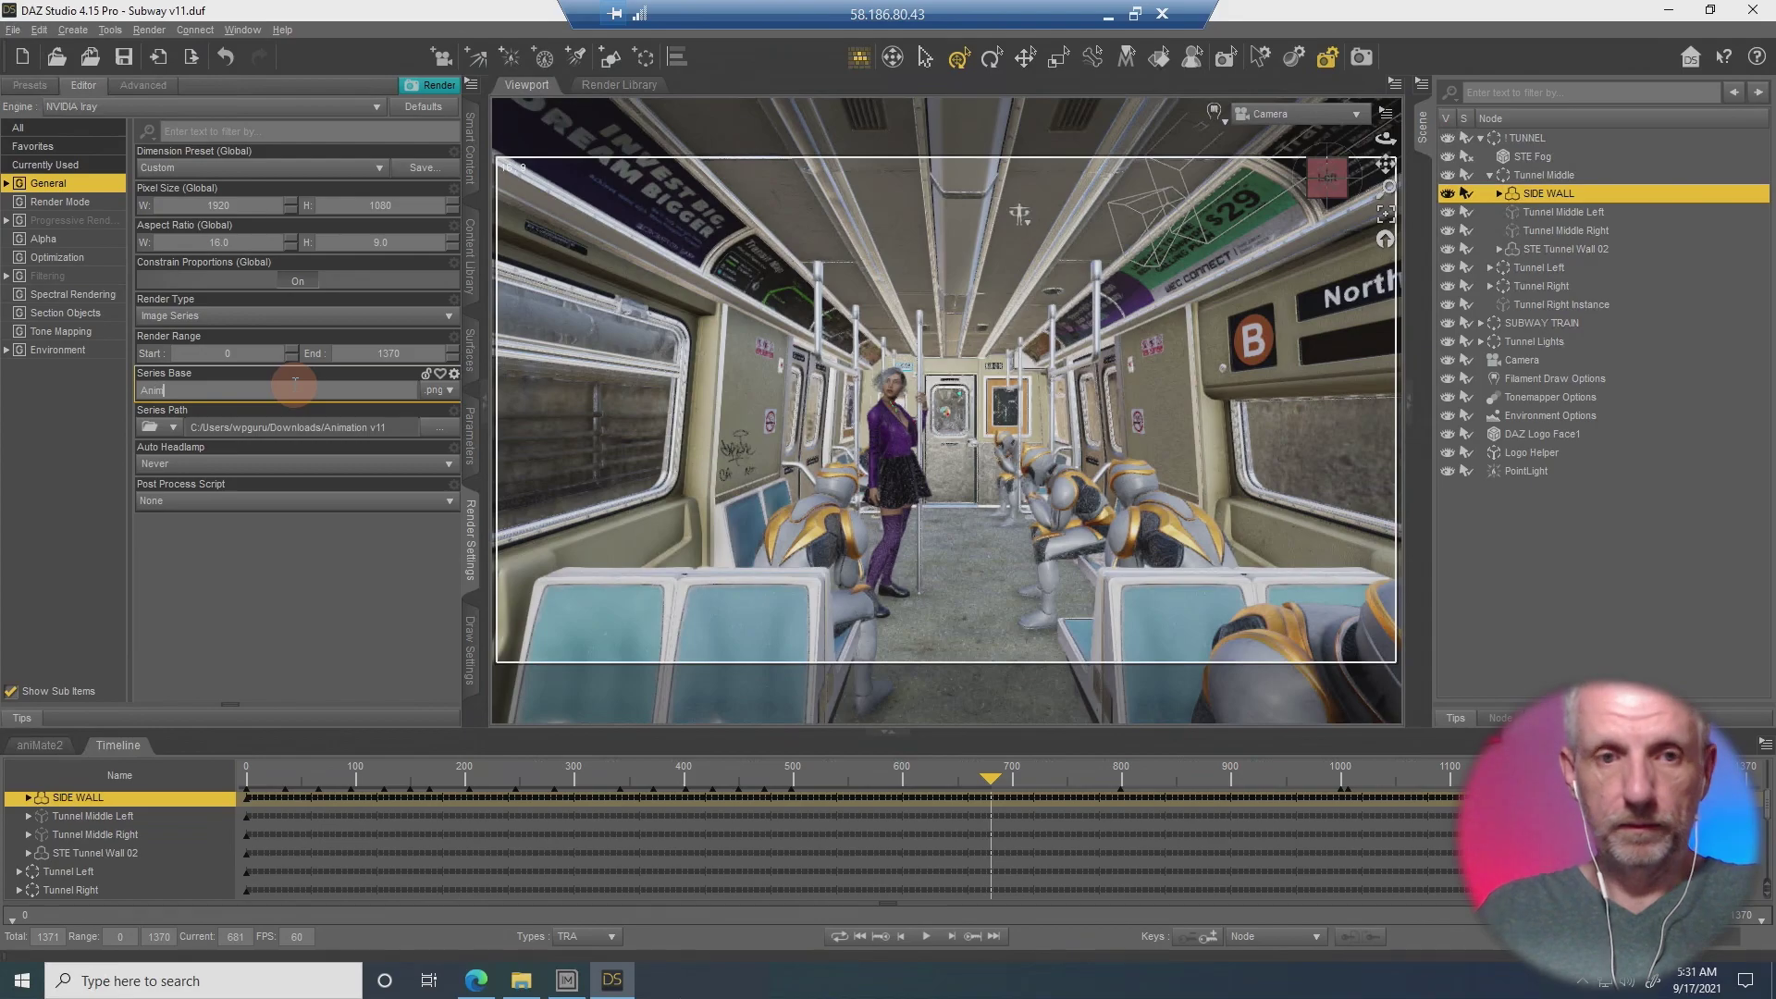
pyautogui.press('BackSpace')
pyautogui.write('Subway v11-')
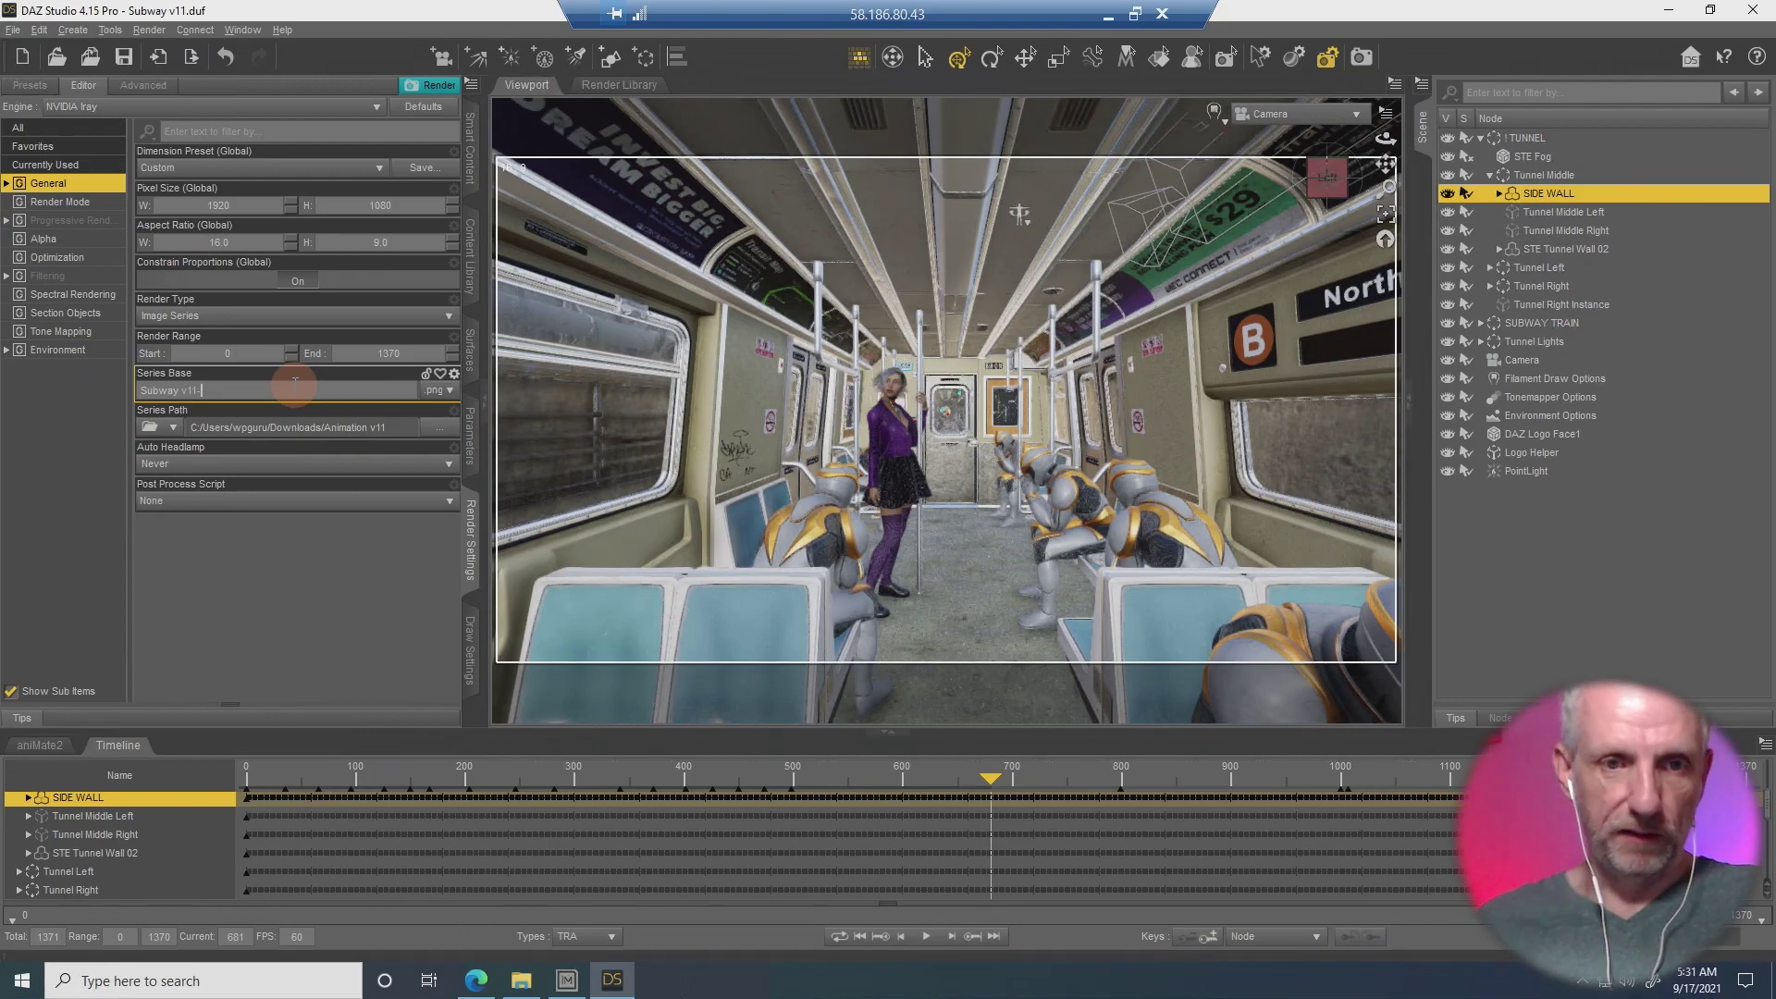
# Set the end frame of the Render Range to 1200.
pyautogui.click(403, 354)
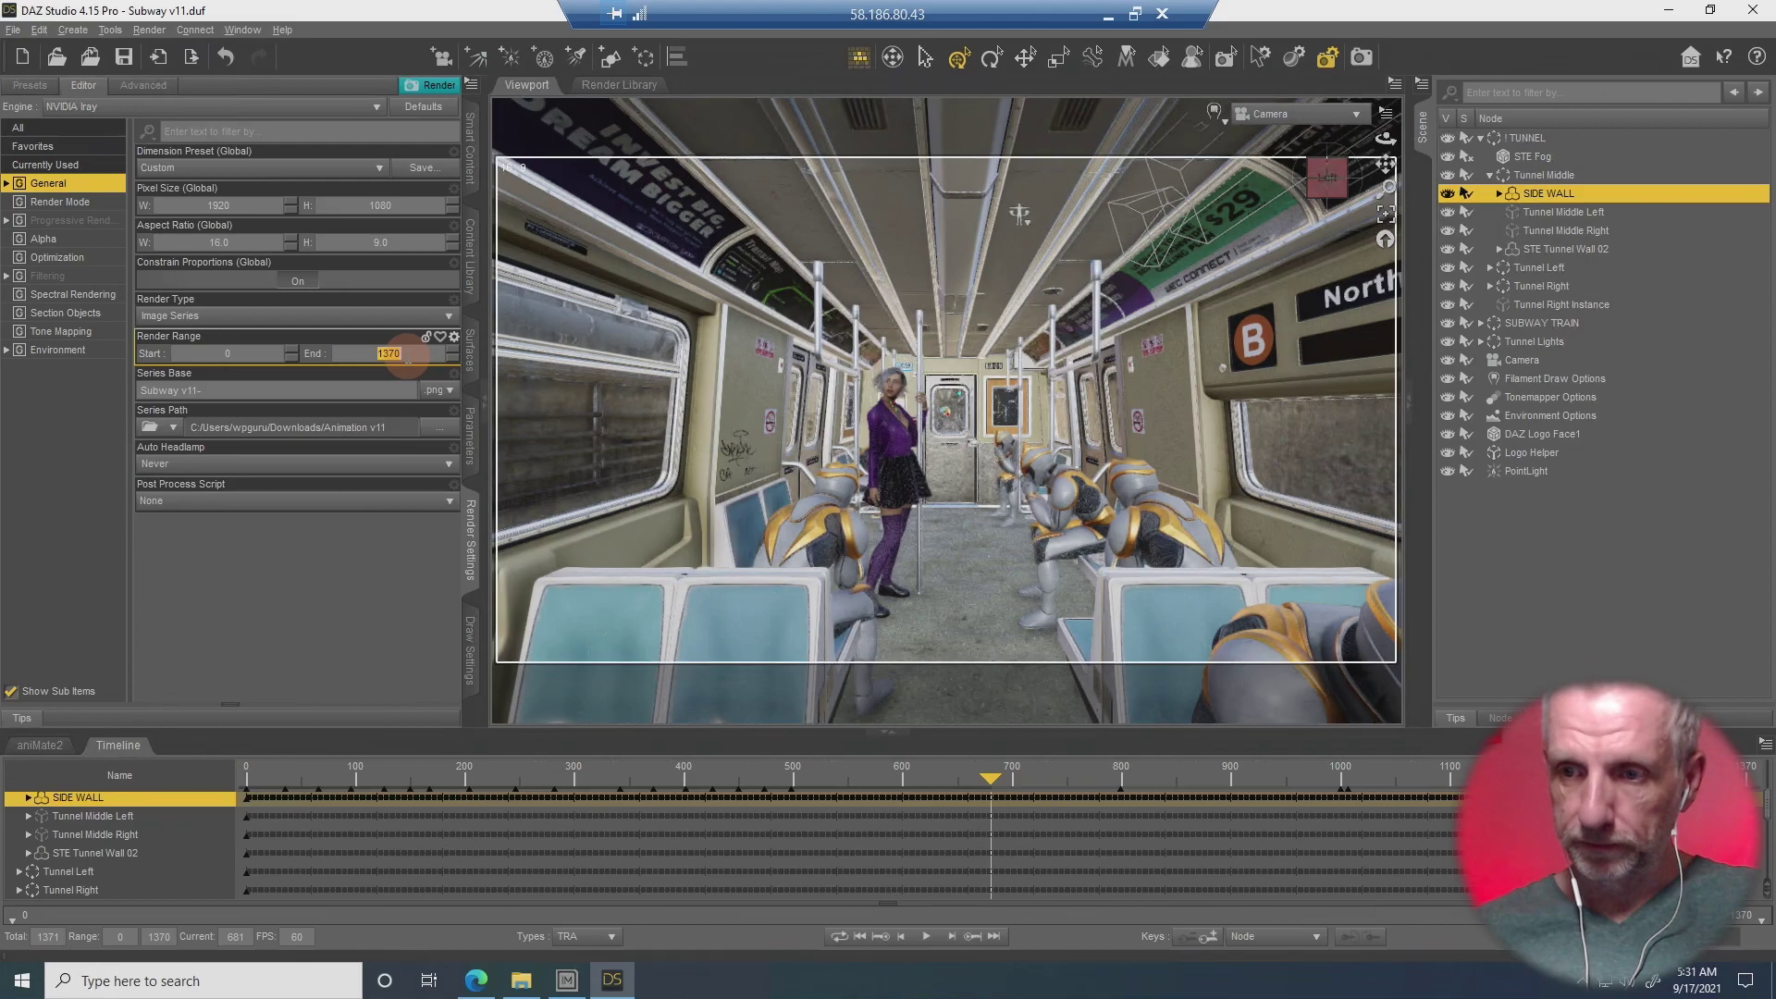
pyautogui.press('Return')
pyautogui.doubleClick(407, 354)
pyautogui.press('BackSpace')
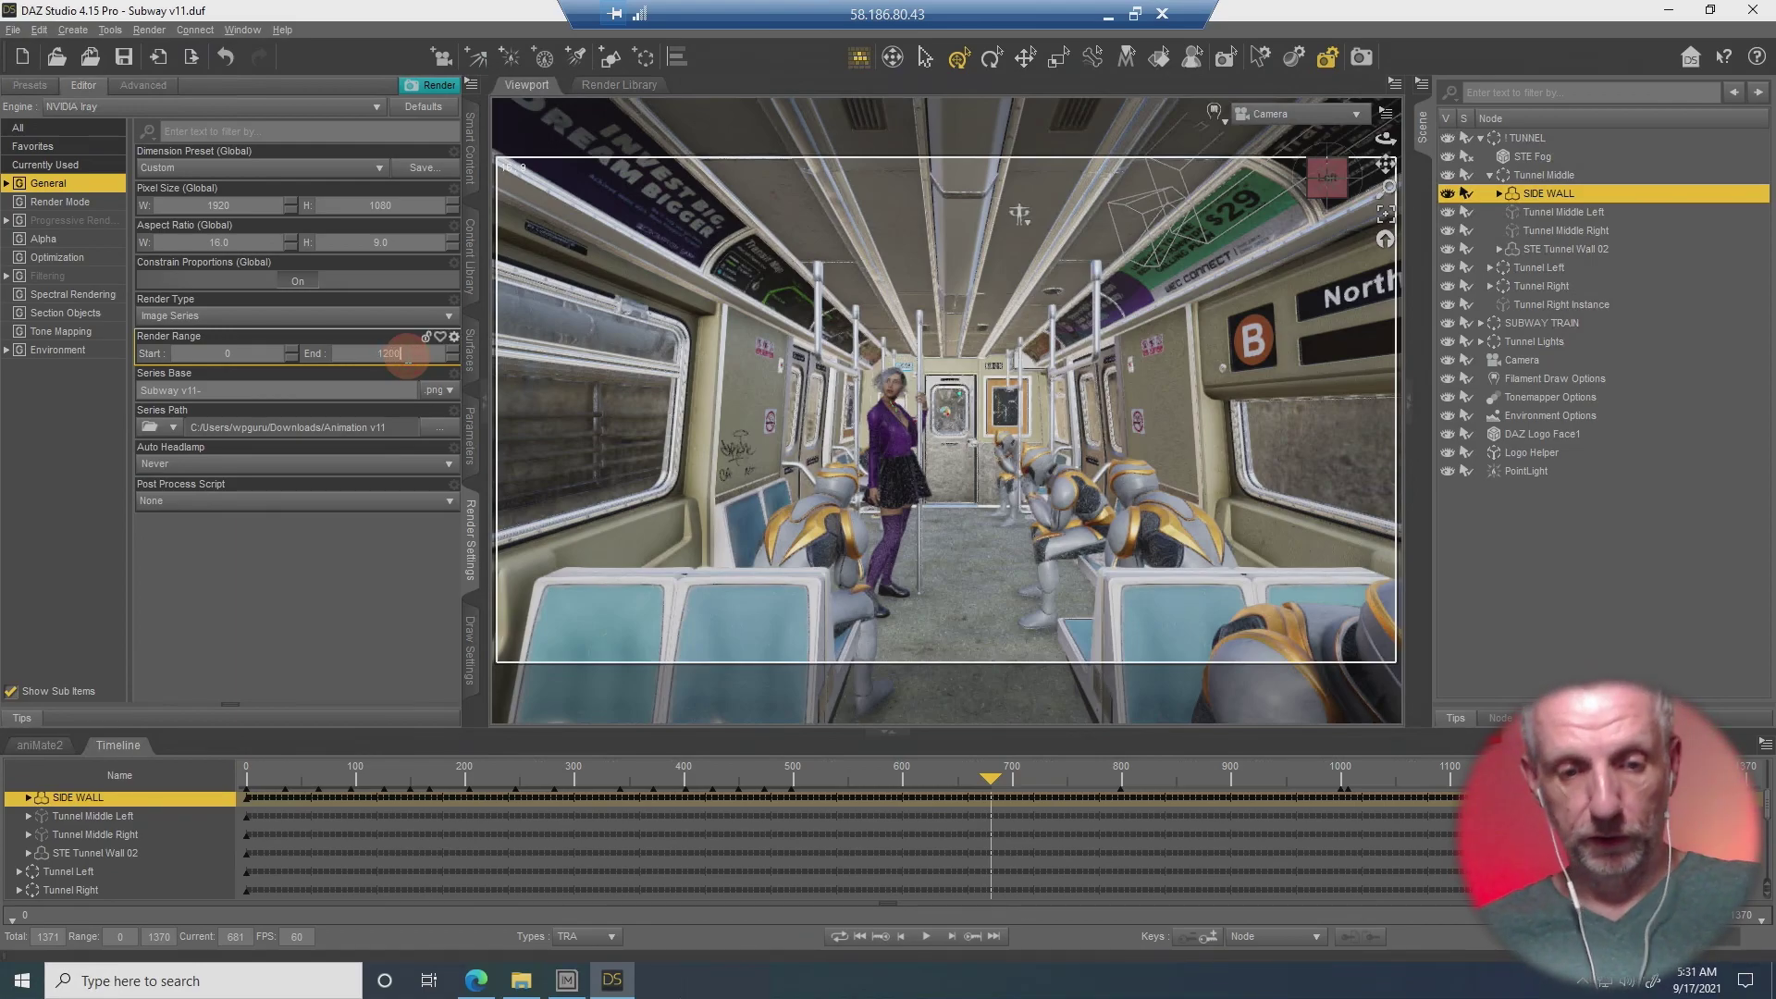
pyautogui.click(139, 286)
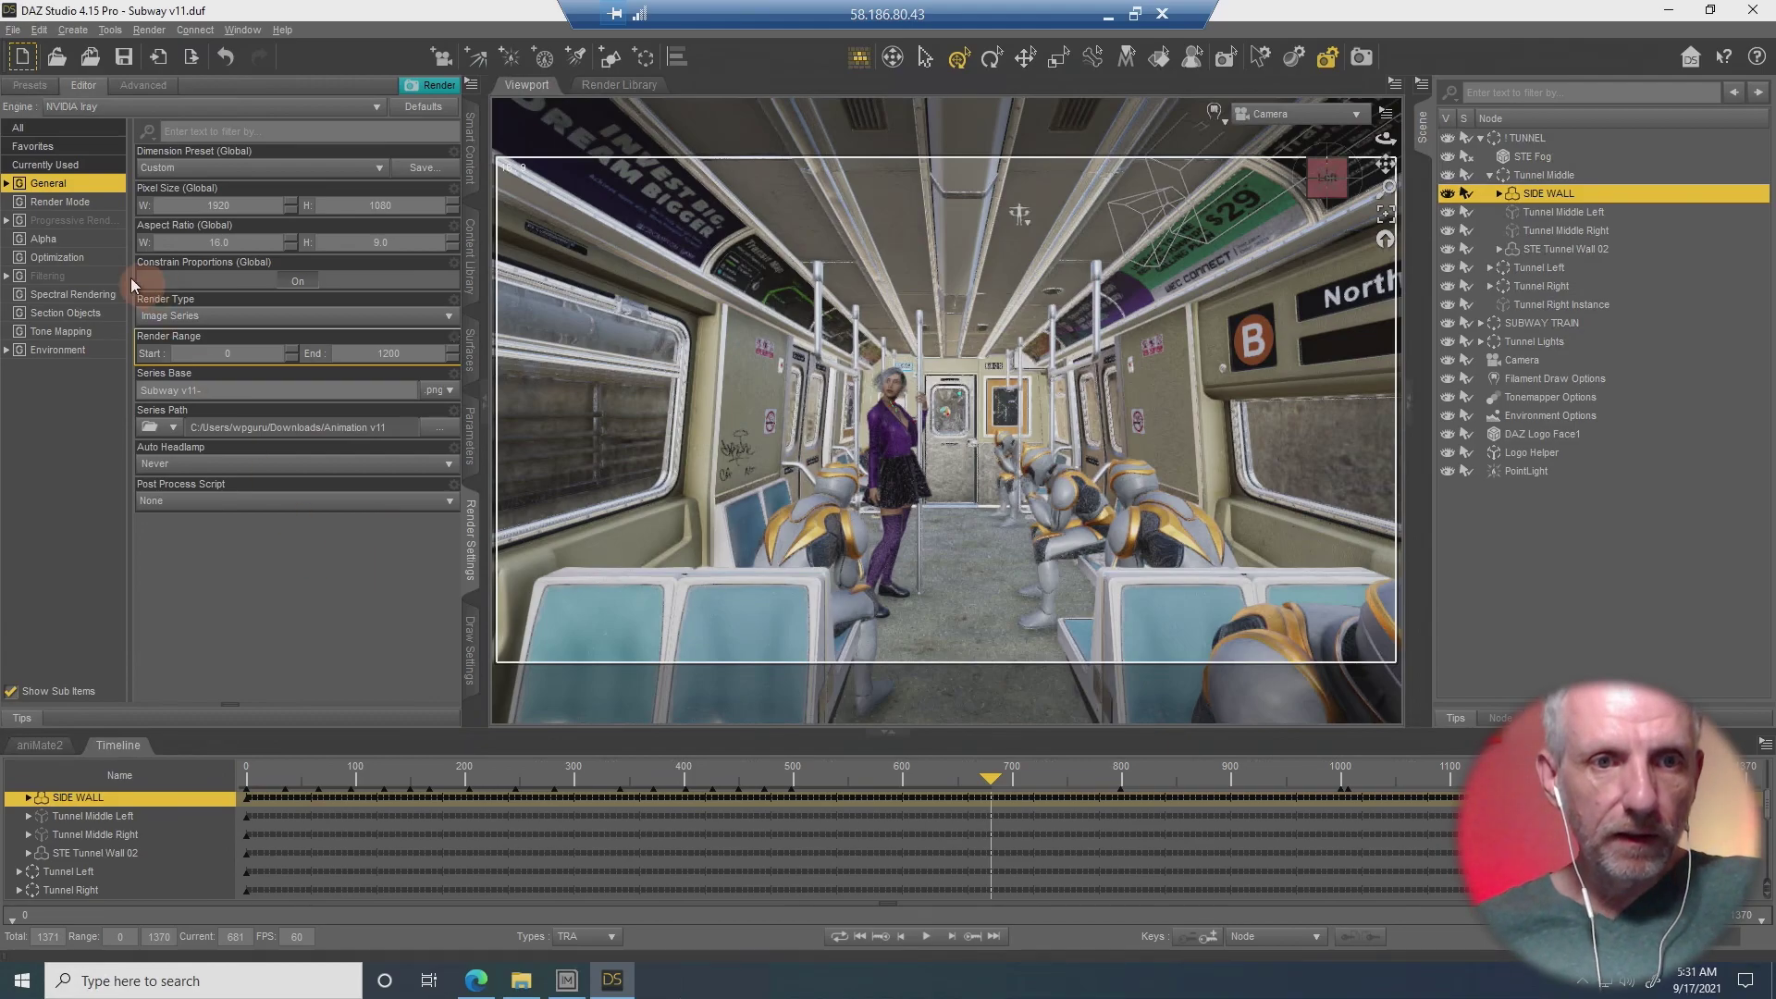
# Check the Progressive Rendering and Filtering settings, and start the image series render with the playhead at the first frame.
pyautogui.click(74, 226)
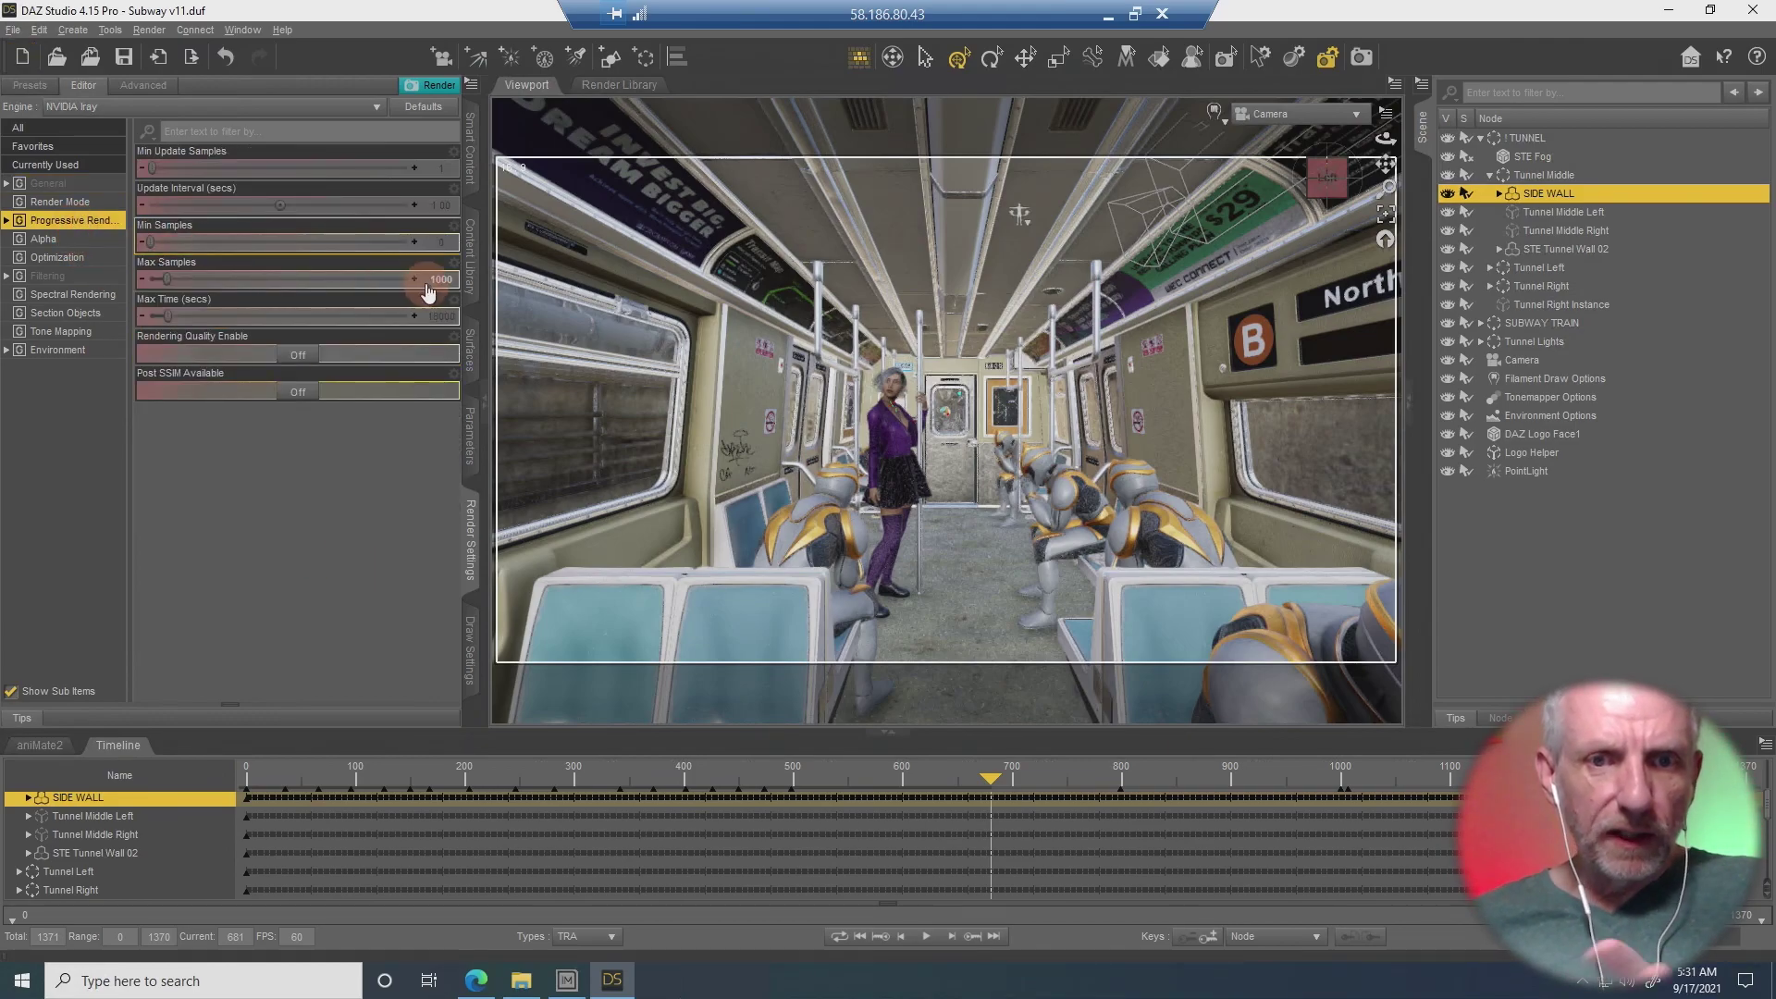
pyautogui.click(289, 361)
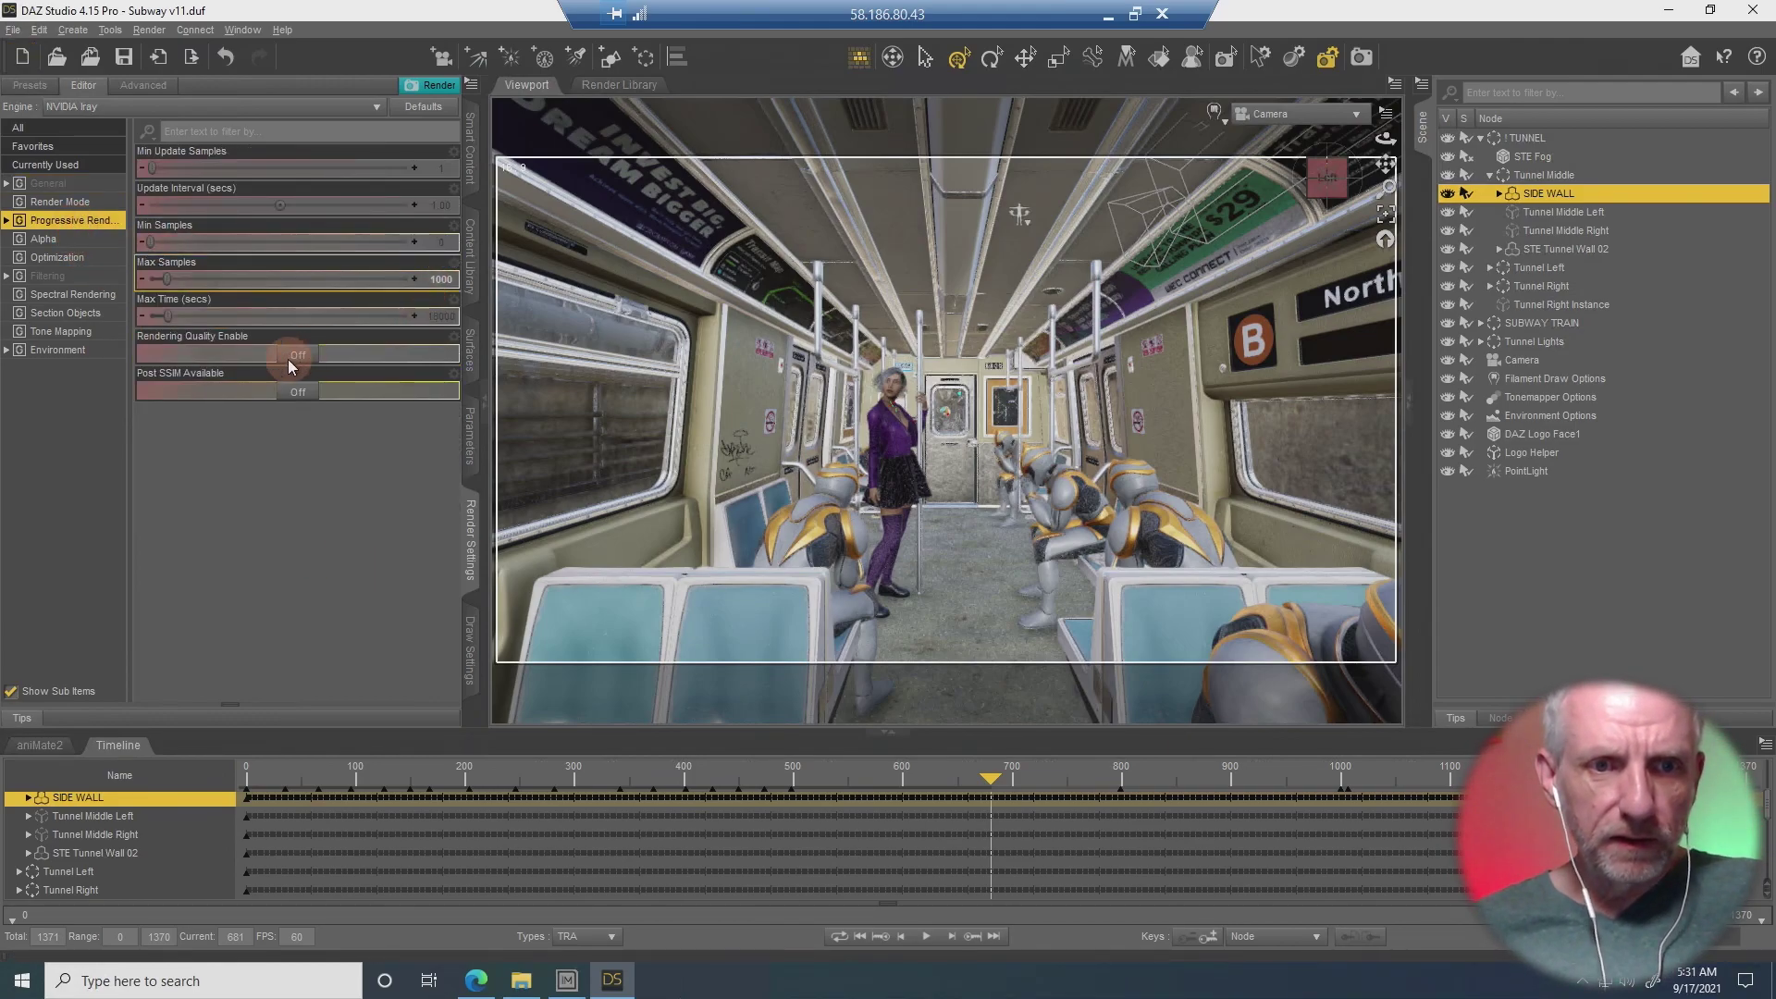
pyautogui.click(97, 276)
pyautogui.click(350, 614)
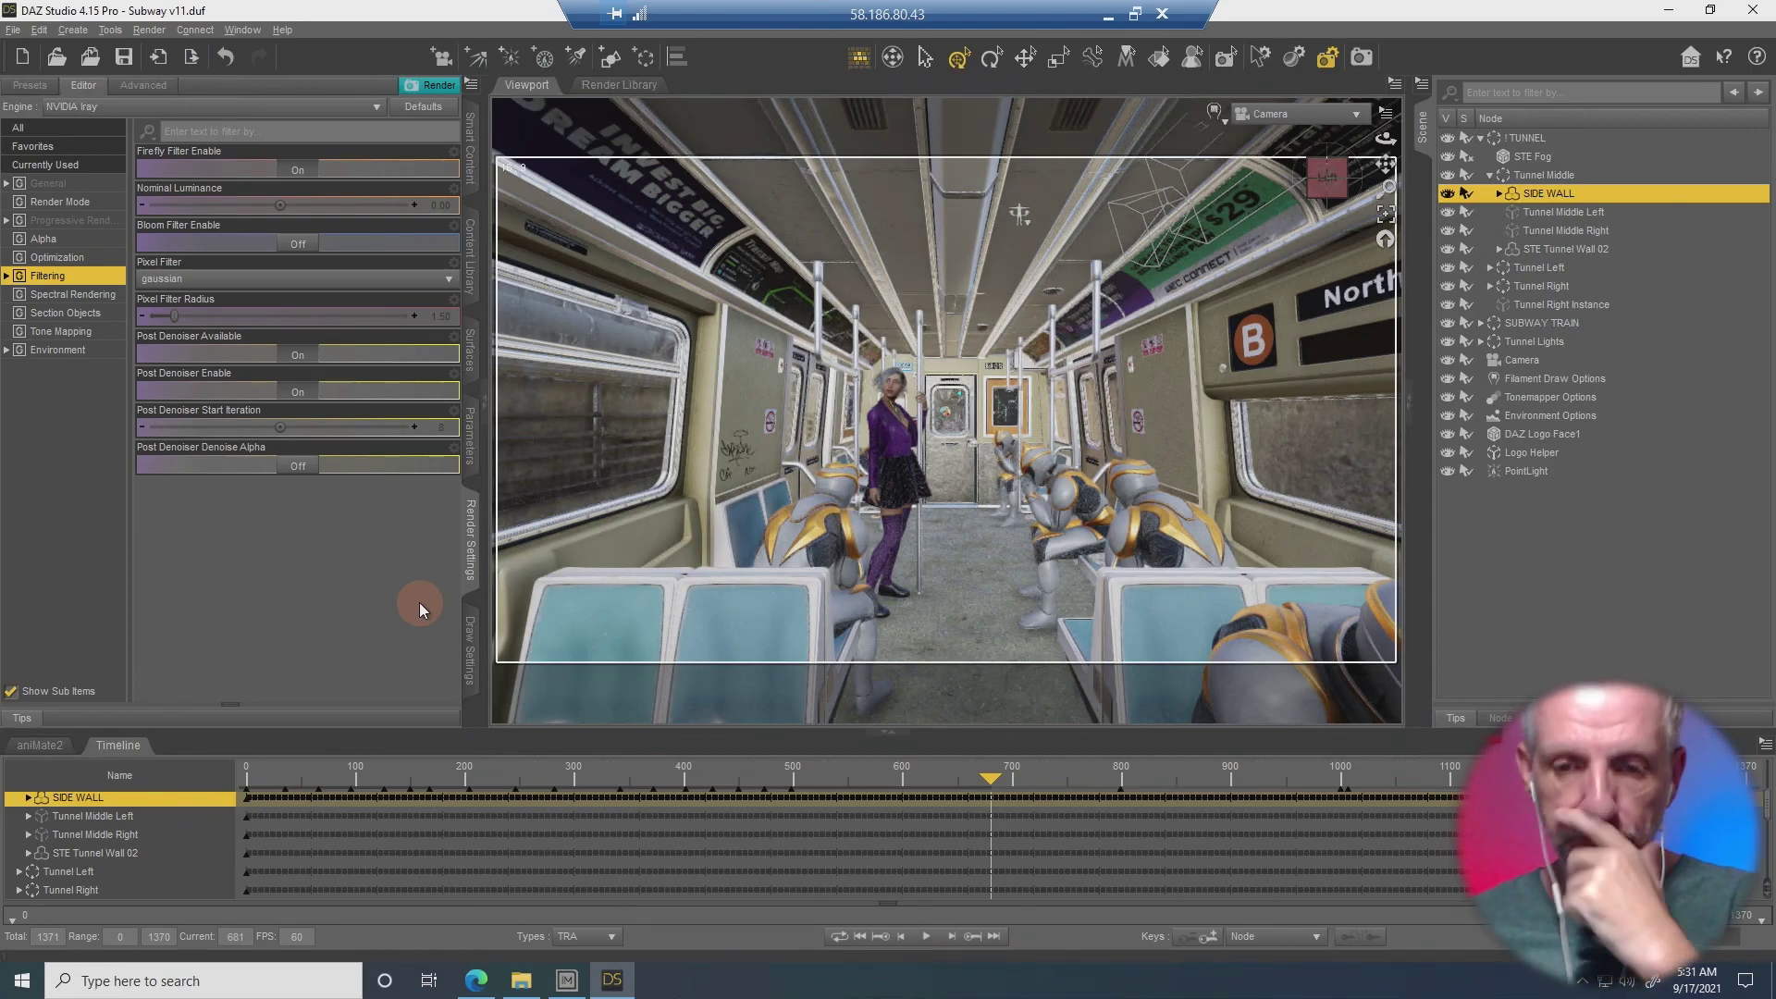
pyautogui.click(861, 937)
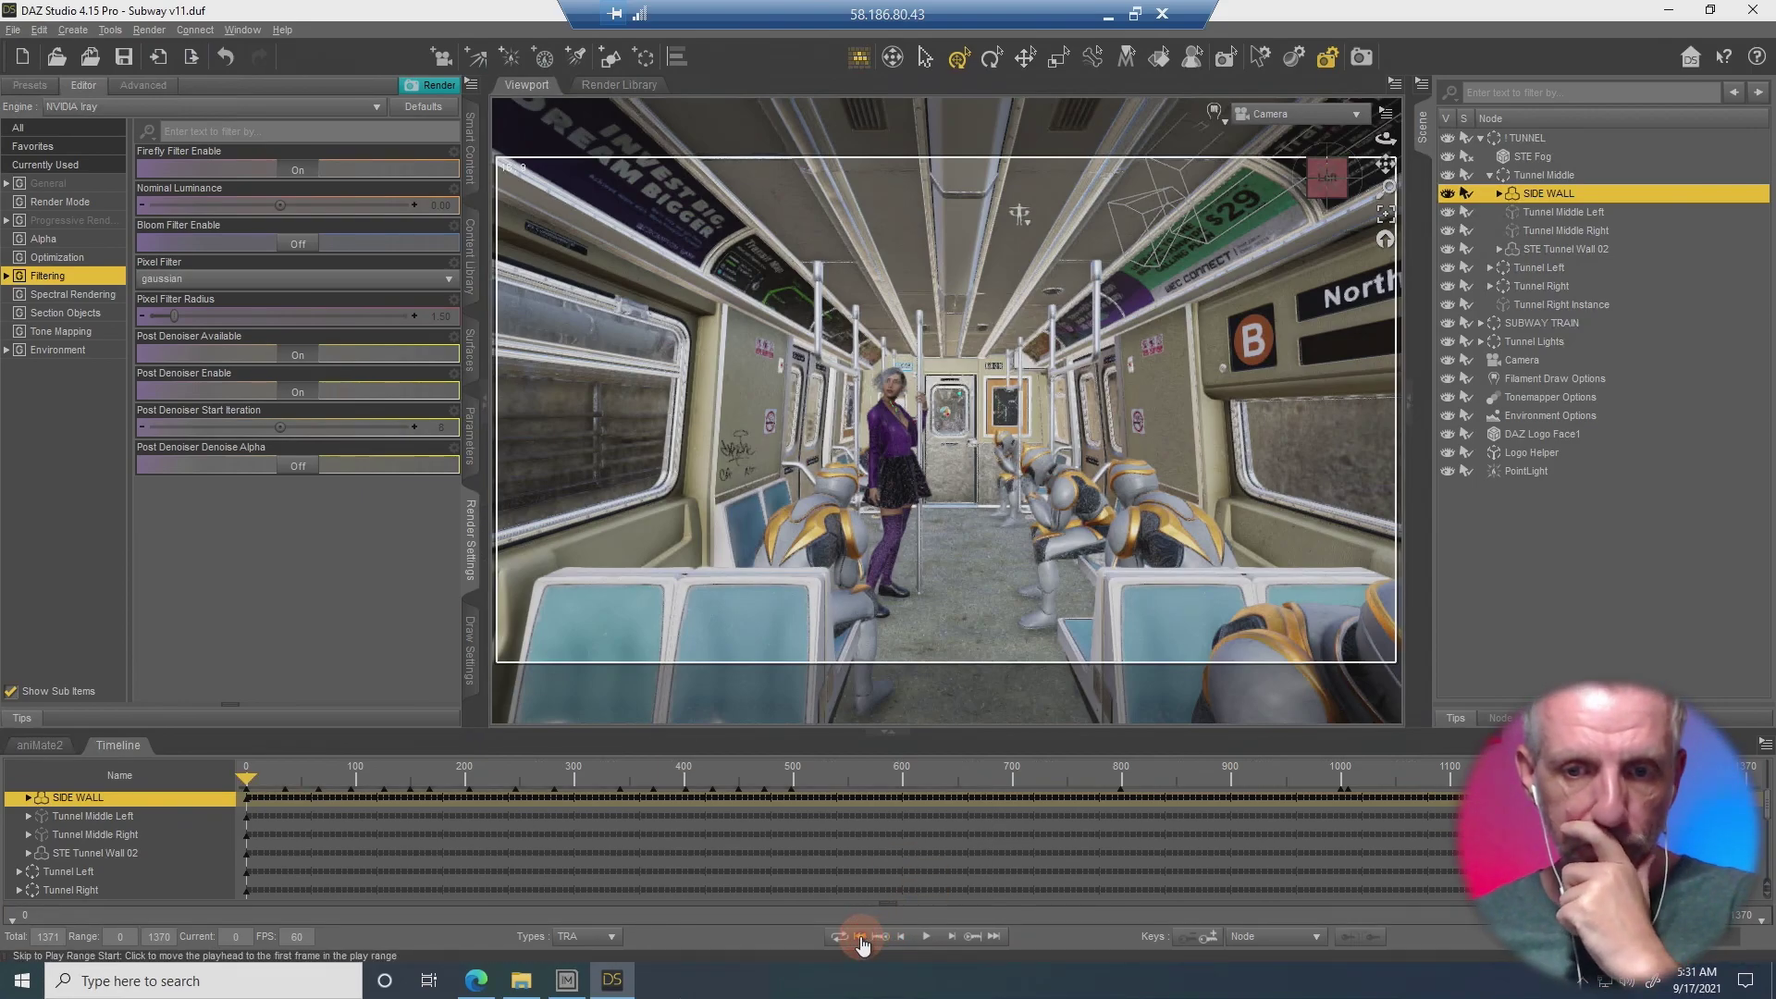
pyautogui.click(438, 88)
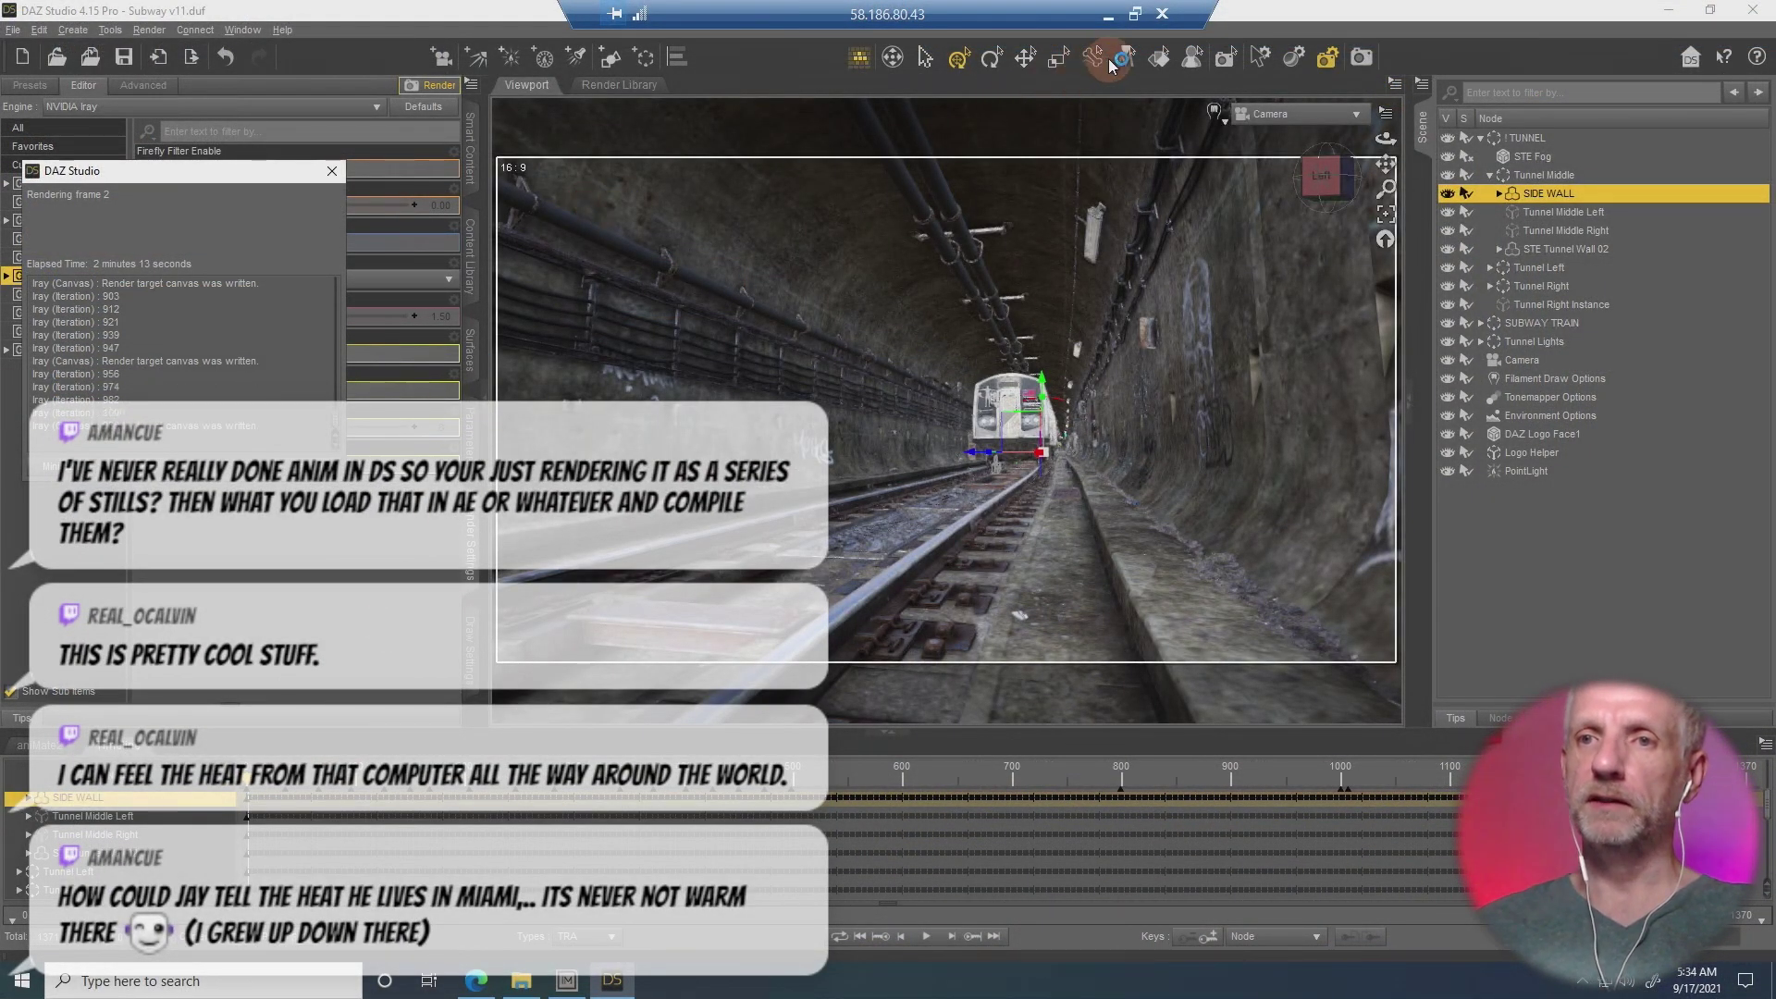
# Close the remote desktop window to return to the local DAZ Studio, and shrink the timeline area to enlarge the viewport.
pyautogui.click(1163, 14)
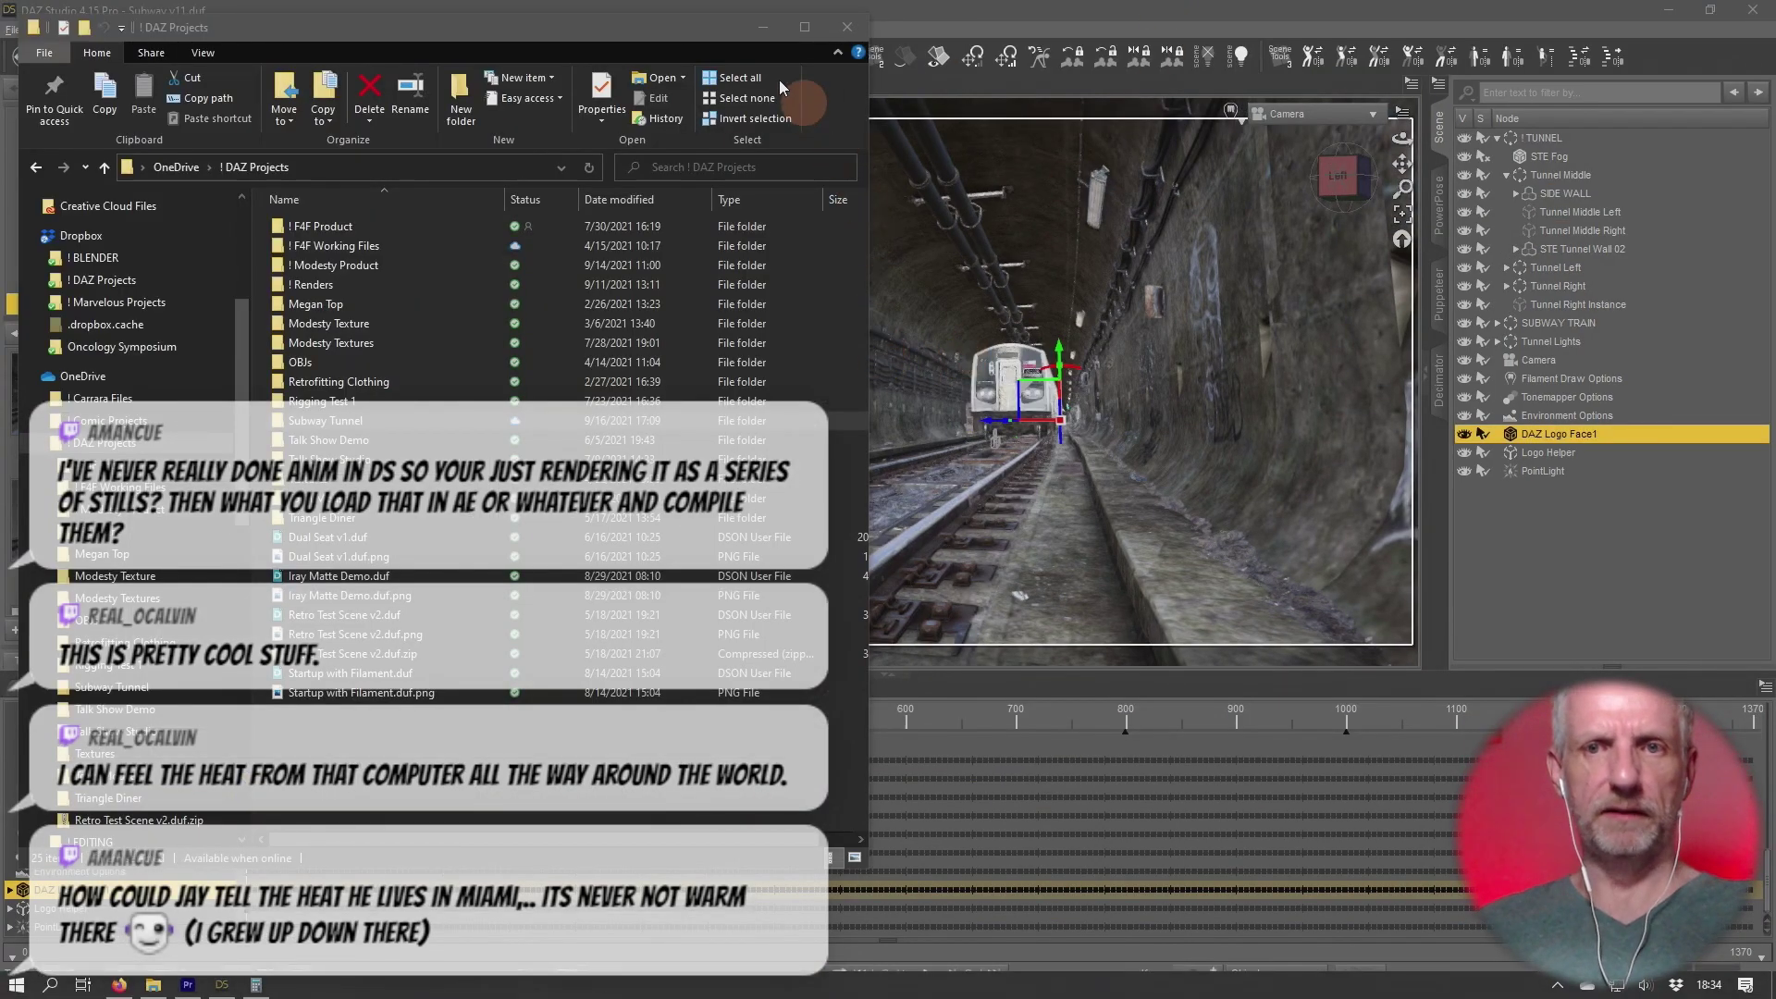
pyautogui.click(764, 28)
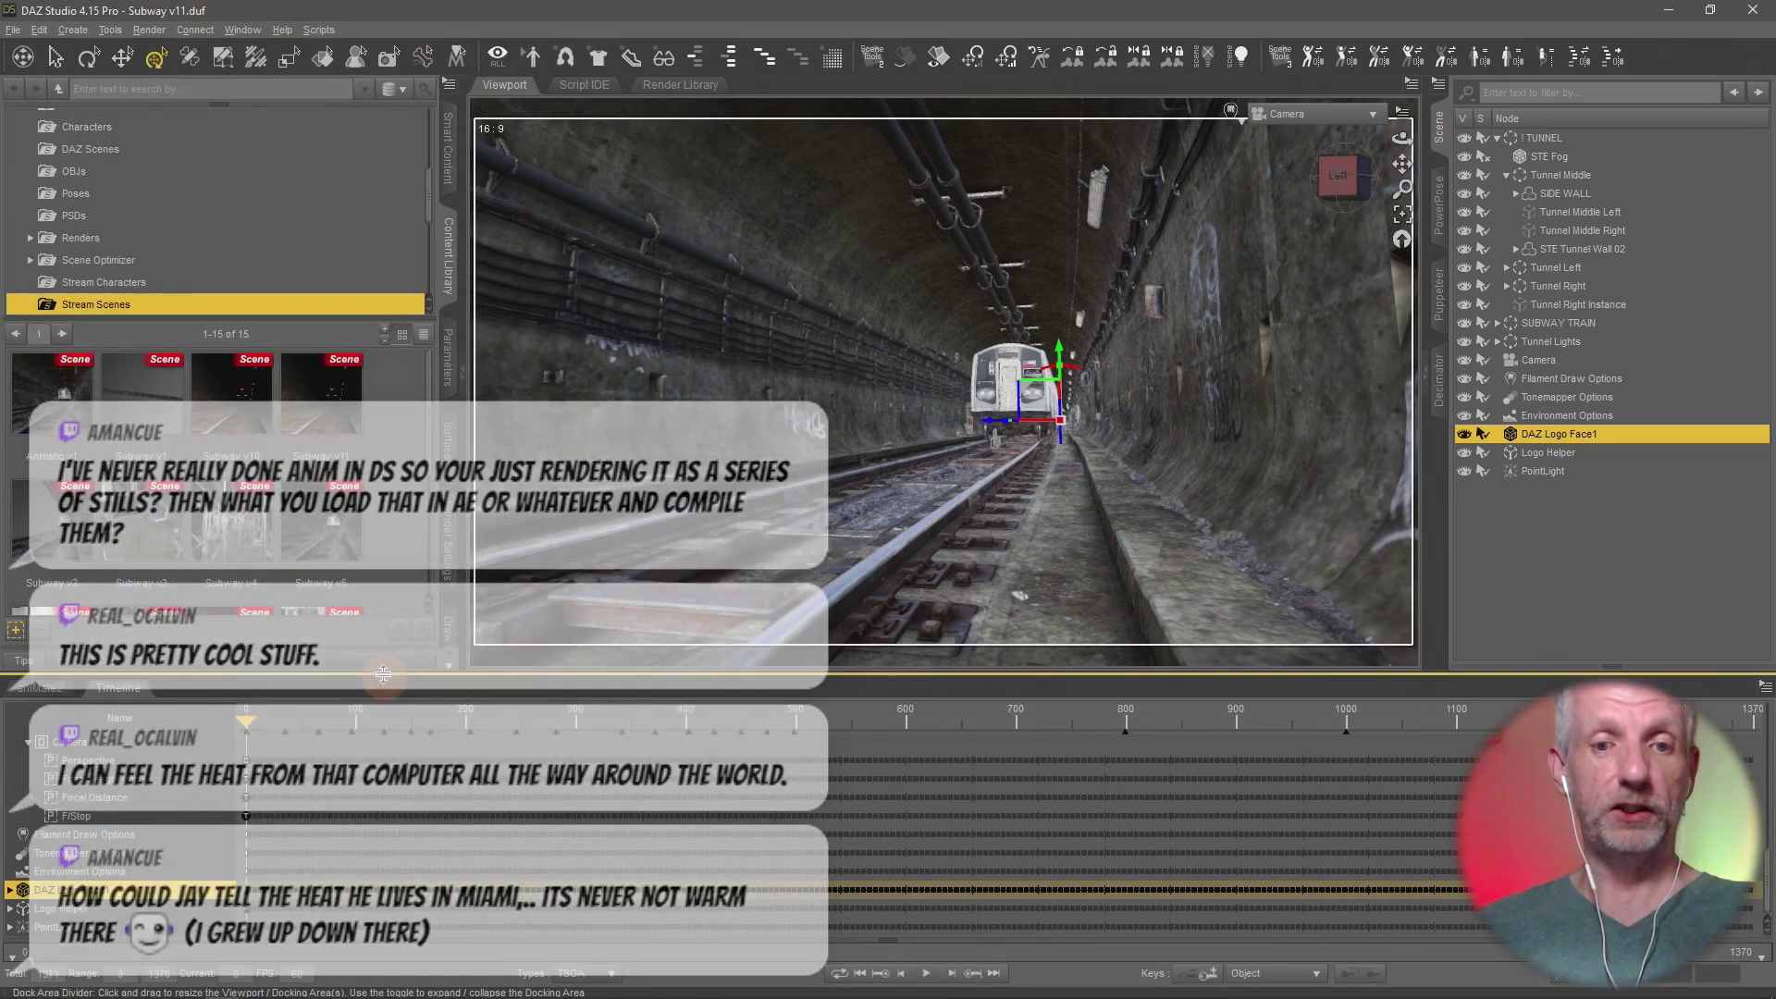
pyautogui.moveTo(384, 677); pyautogui.dragTo(396, 762)
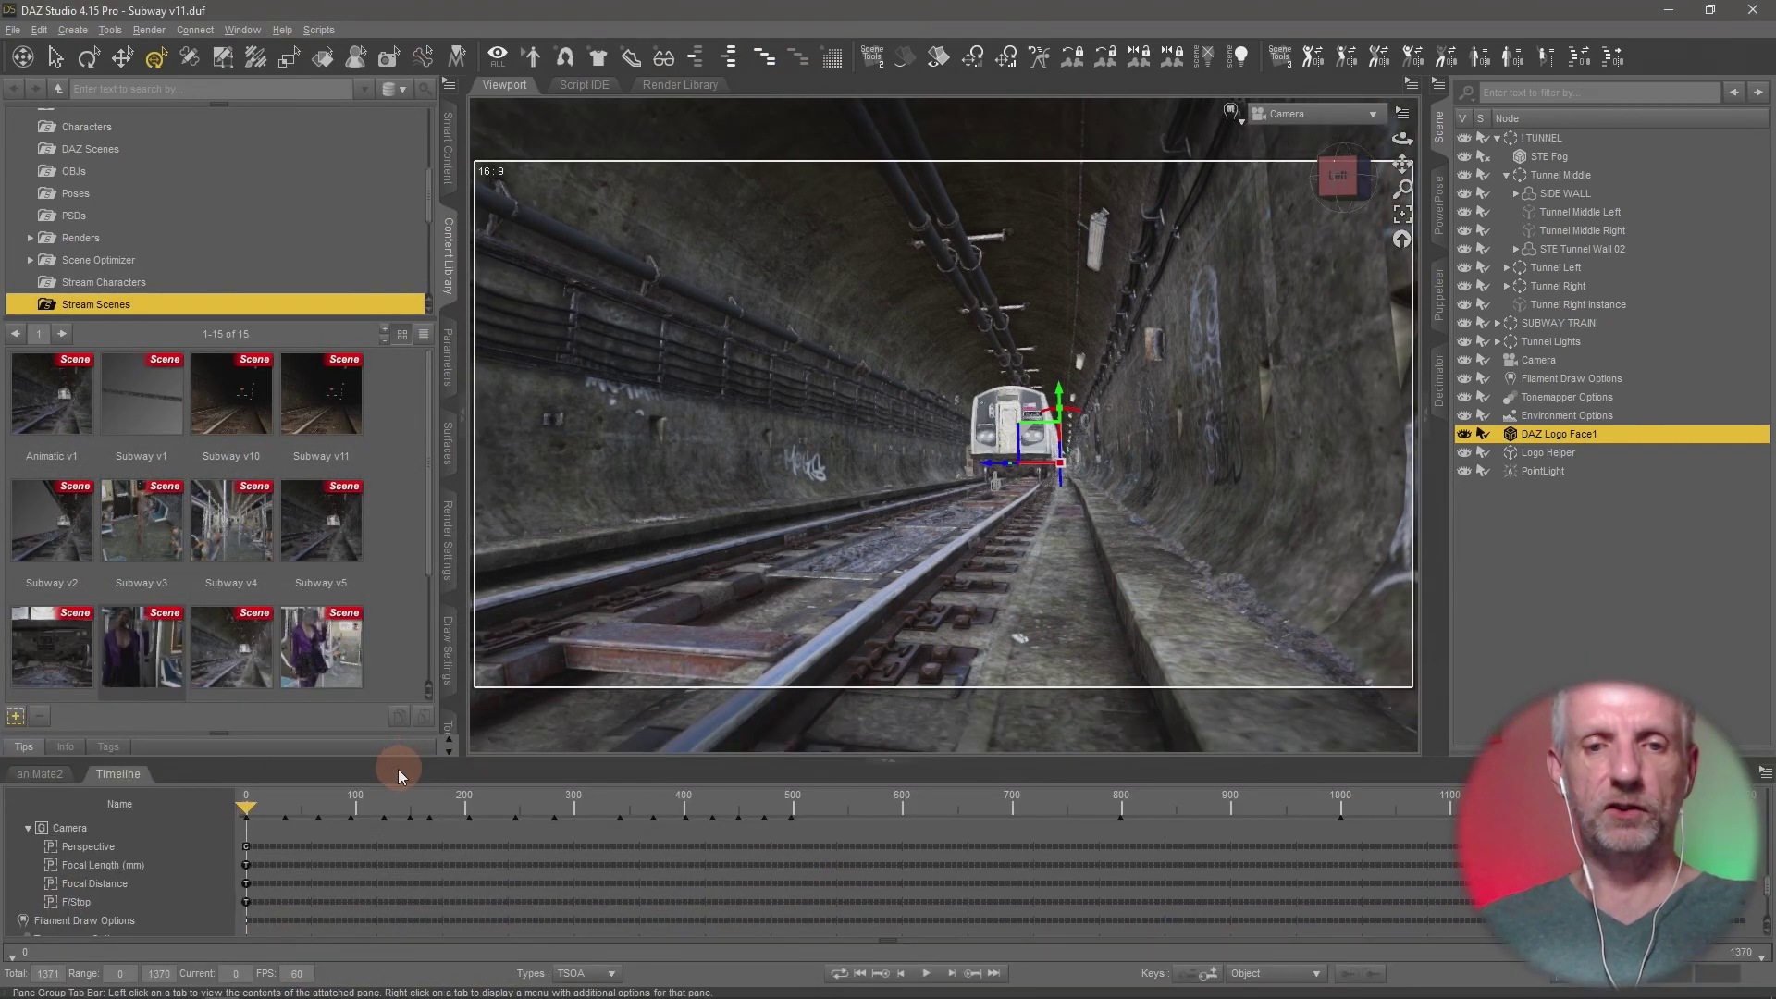